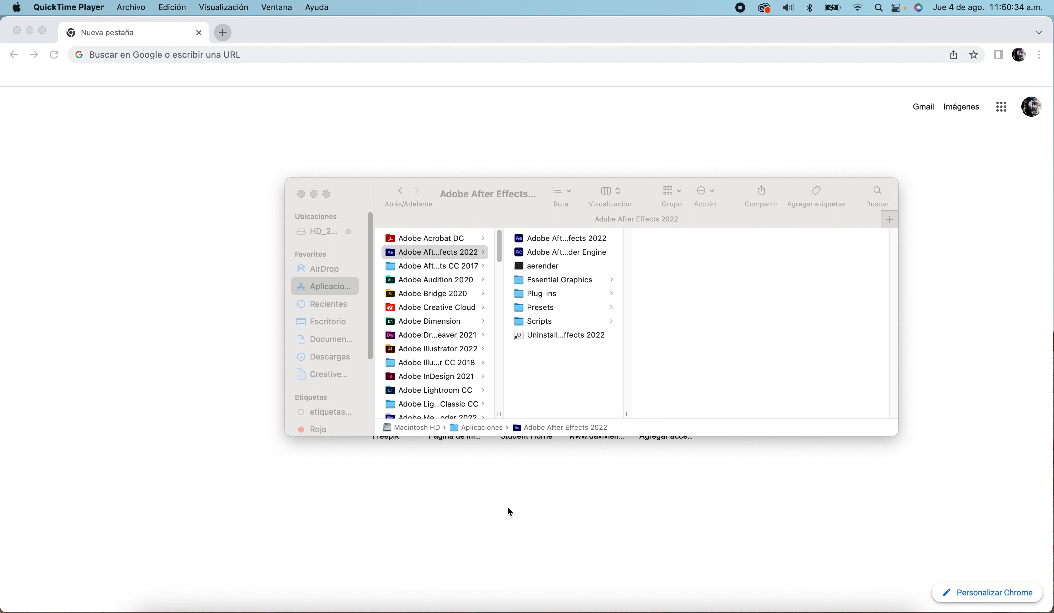
Launch Adobe After Effects 2022 from its folder in Applications
{"action": "left_click", "coordinate": [565, 238]}
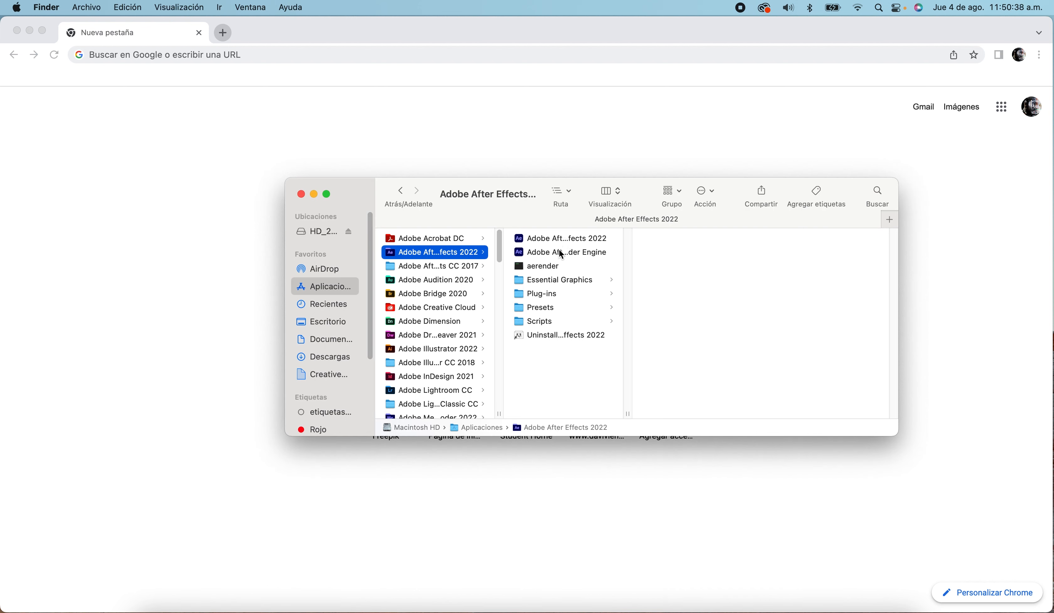
{"action": "left_click_drag", "start_coordinate": [628, 413], "coordinate": [689, 413]}
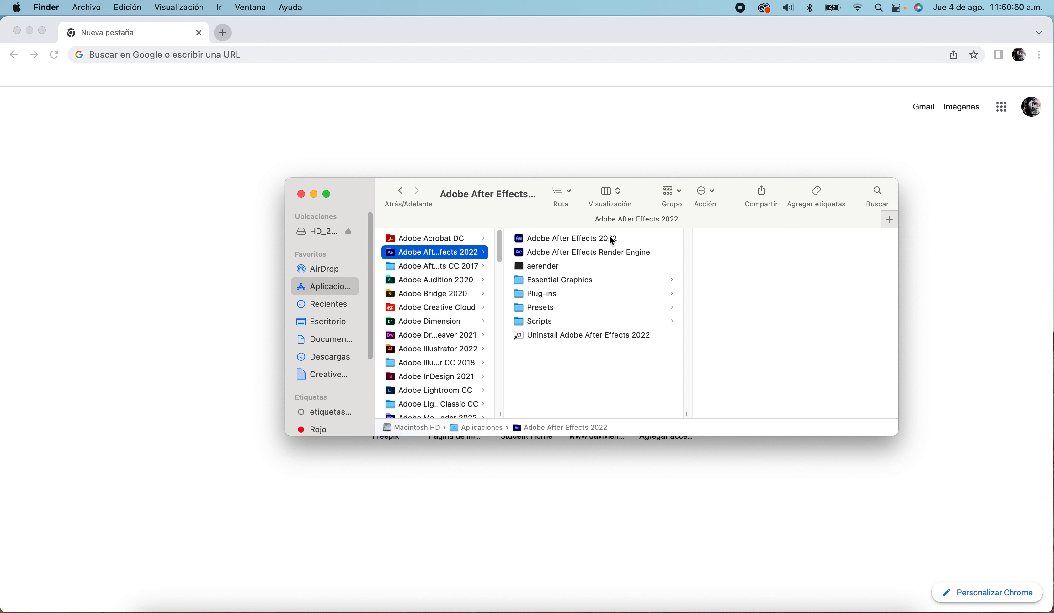
{"action": "left_click", "coordinate": [593, 241]}
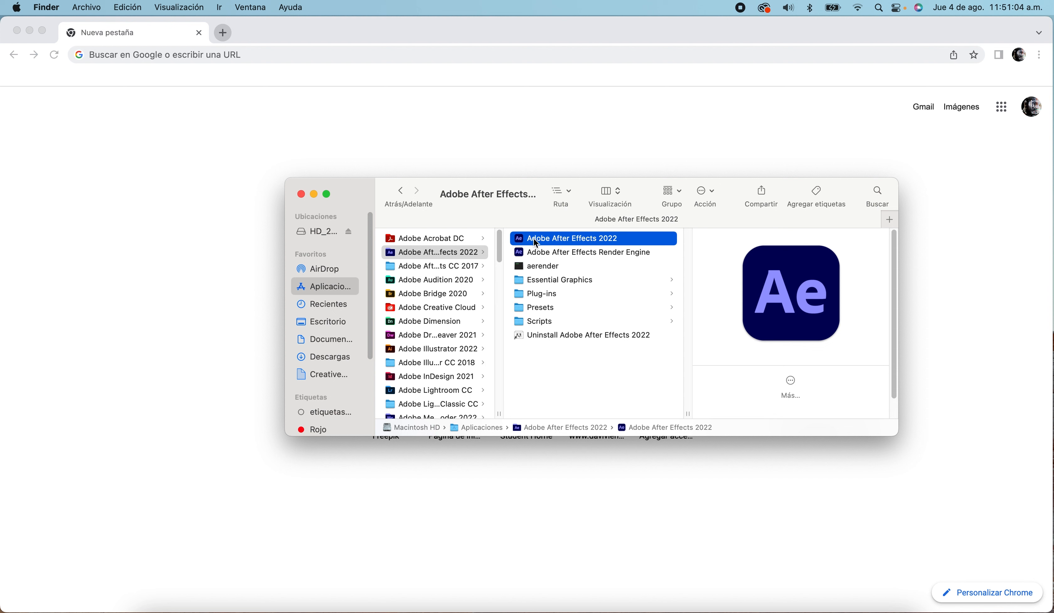
{"action": "left_click", "coordinate": [543, 237]}
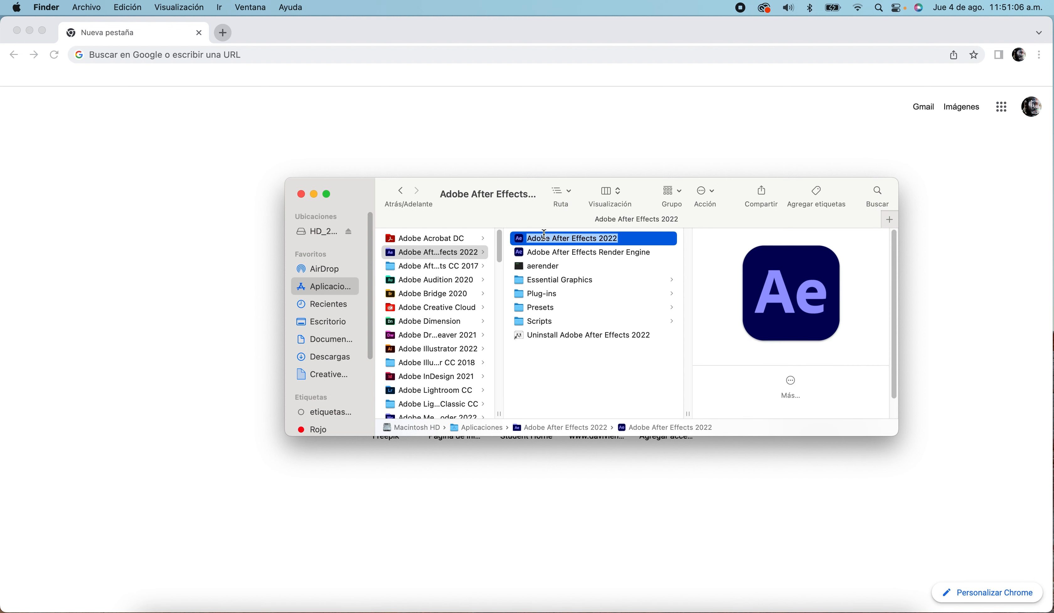
{"action": "left_click", "coordinate": [609, 265]}
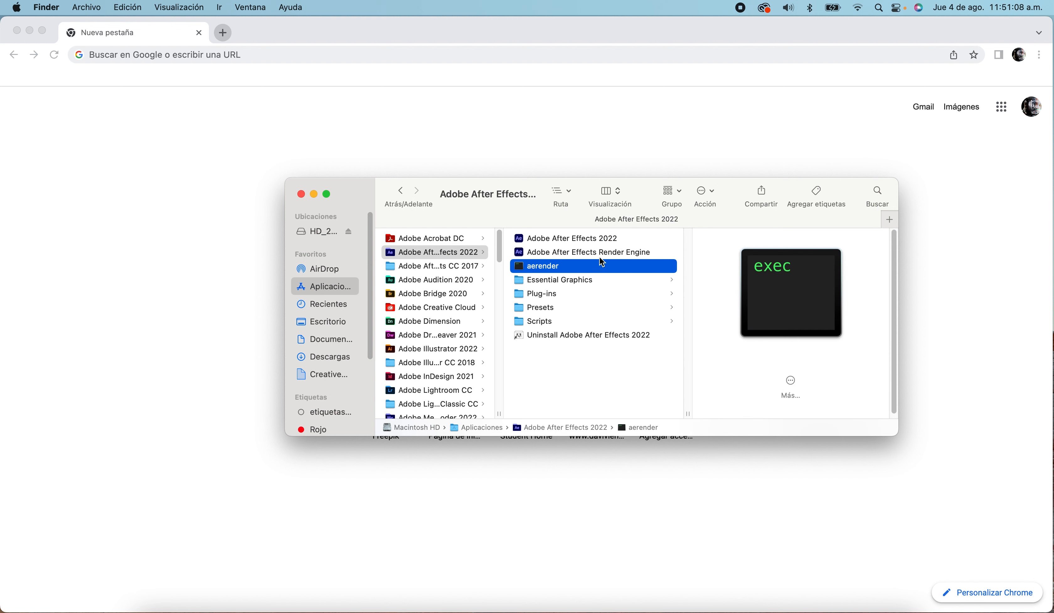
{"action": "left_click", "coordinate": [558, 239]}
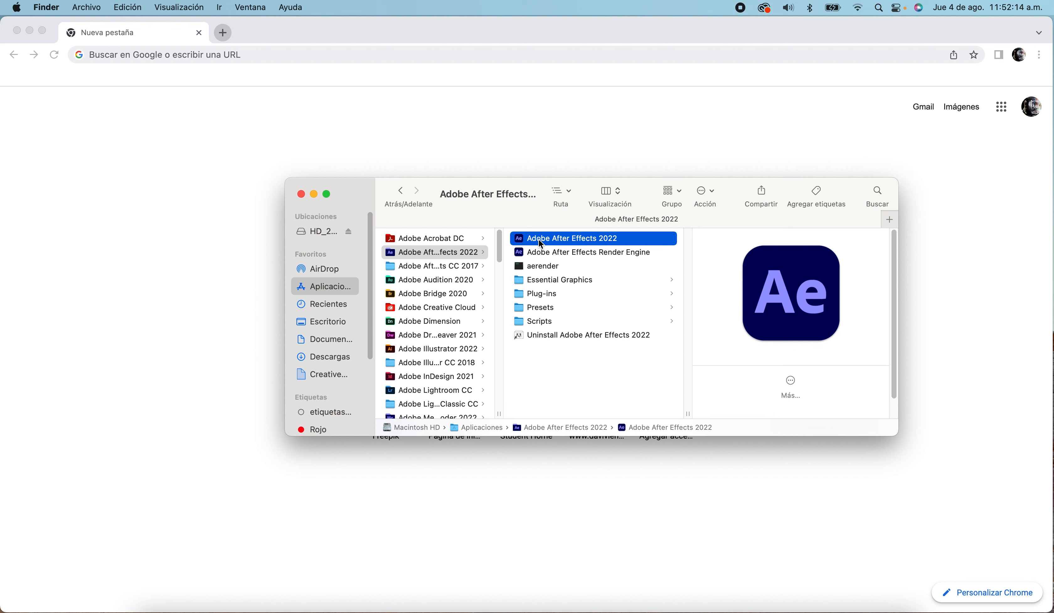
{"action": "double_click", "coordinate": [522, 243]}
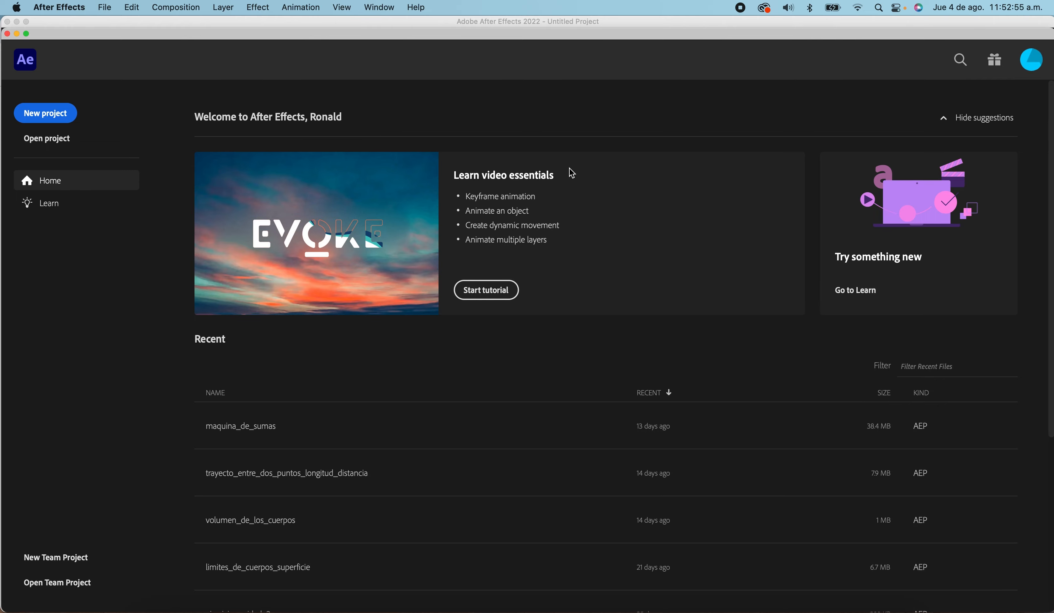
Create a new empty project from the After Effects home screen
{"action": "left_click", "coordinate": [621, 20]}
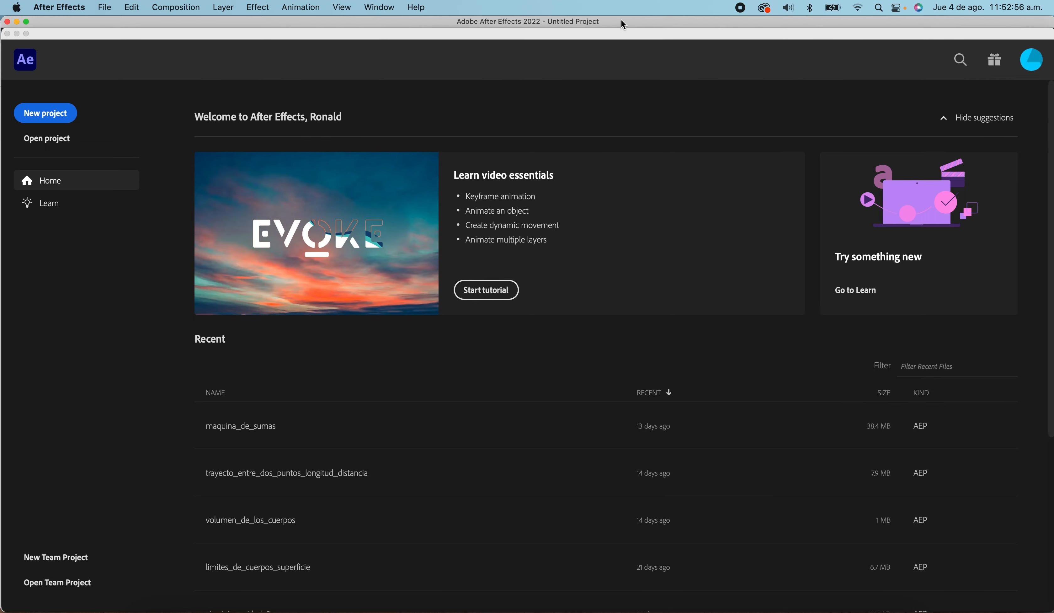
{"action": "left_click", "coordinate": [623, 36]}
{"action": "left_click_drag", "start_coordinate": [616, 29], "coordinate": [615, 26]}
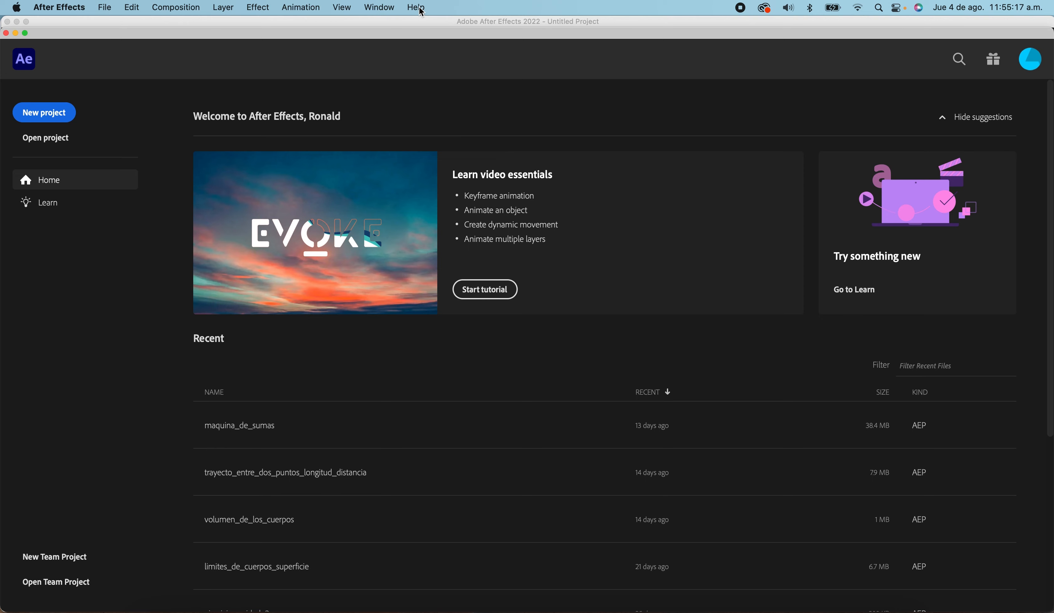
{"action": "left_click", "coordinate": [105, 8]}
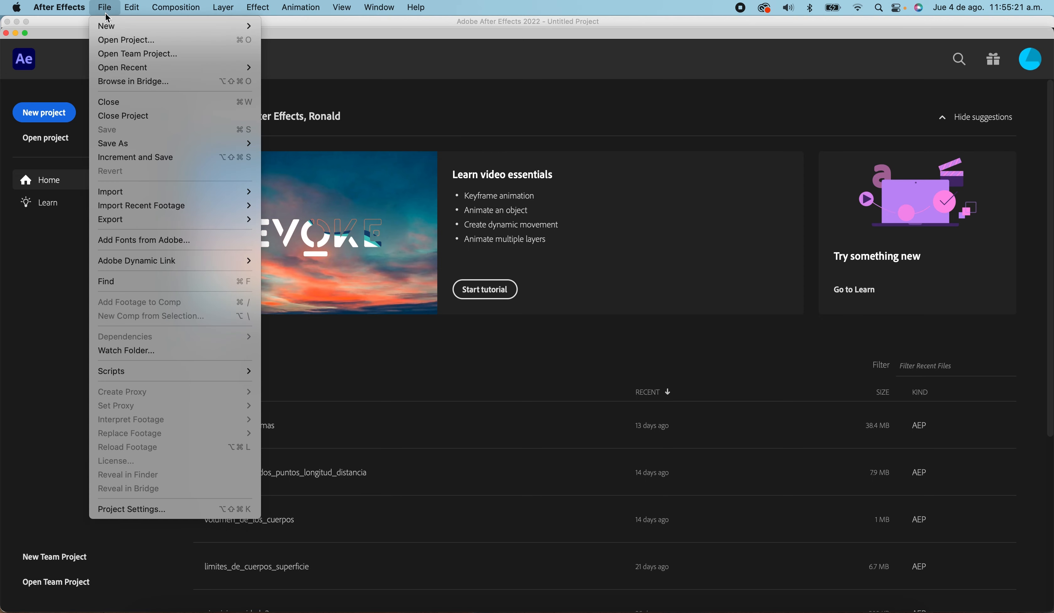
{"action": "mouse_move", "coordinate": [109, 26]}
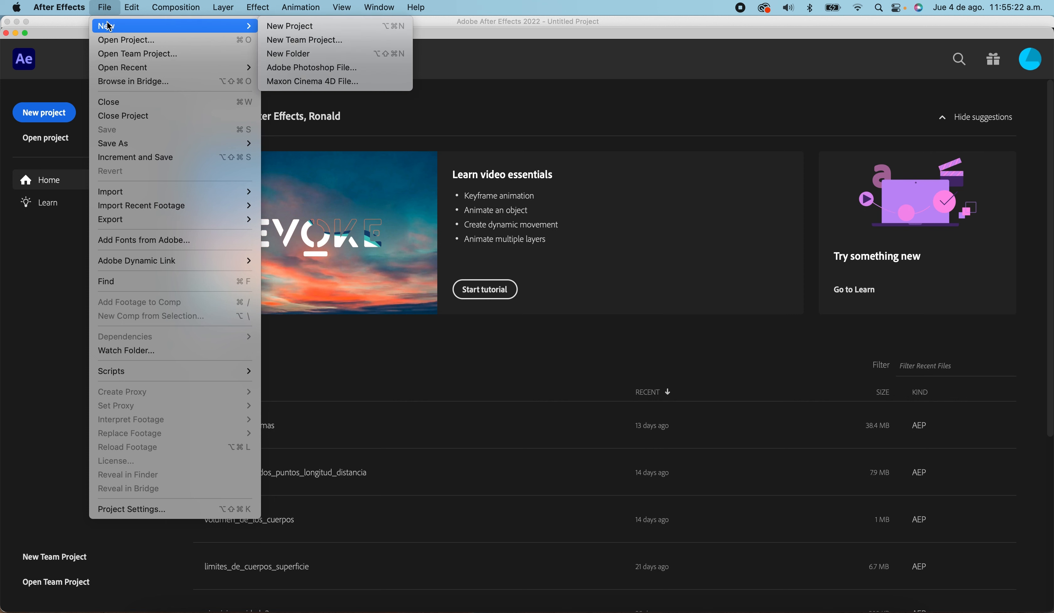
{"action": "left_click", "coordinate": [318, 28]}
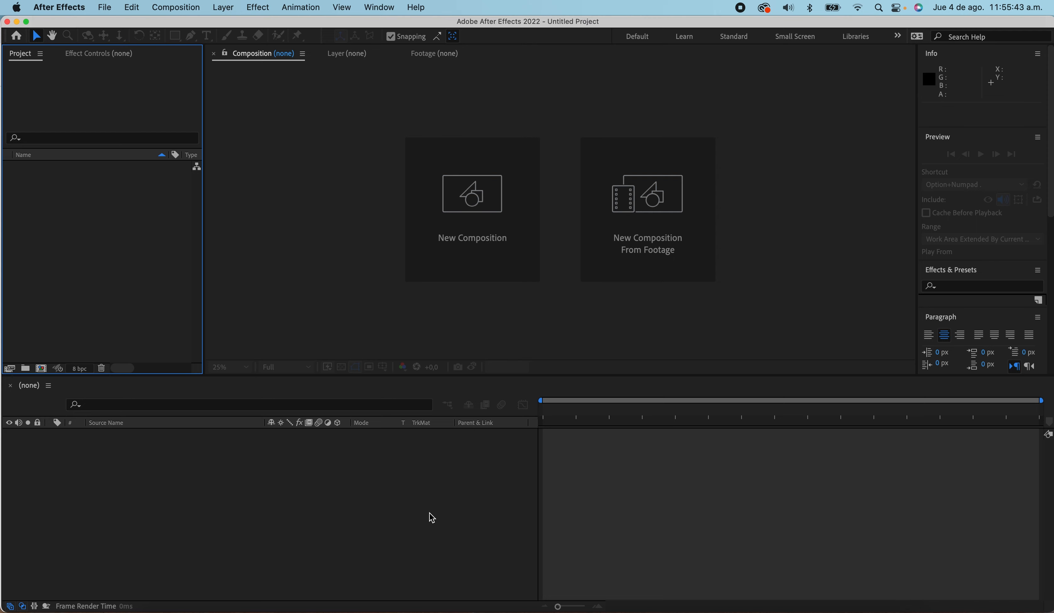
Collapse the Effects & Presets, Paragraph and Preview panels so the Character settings have more room
{"action": "left_click", "coordinate": [304, 210]}
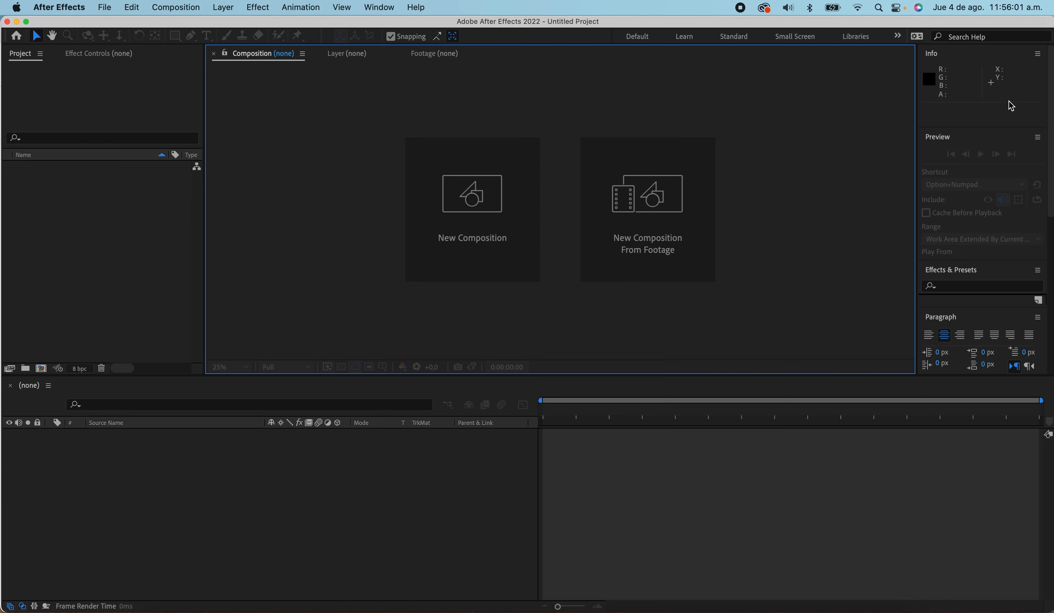
{"action": "left_click", "coordinate": [1023, 90]}
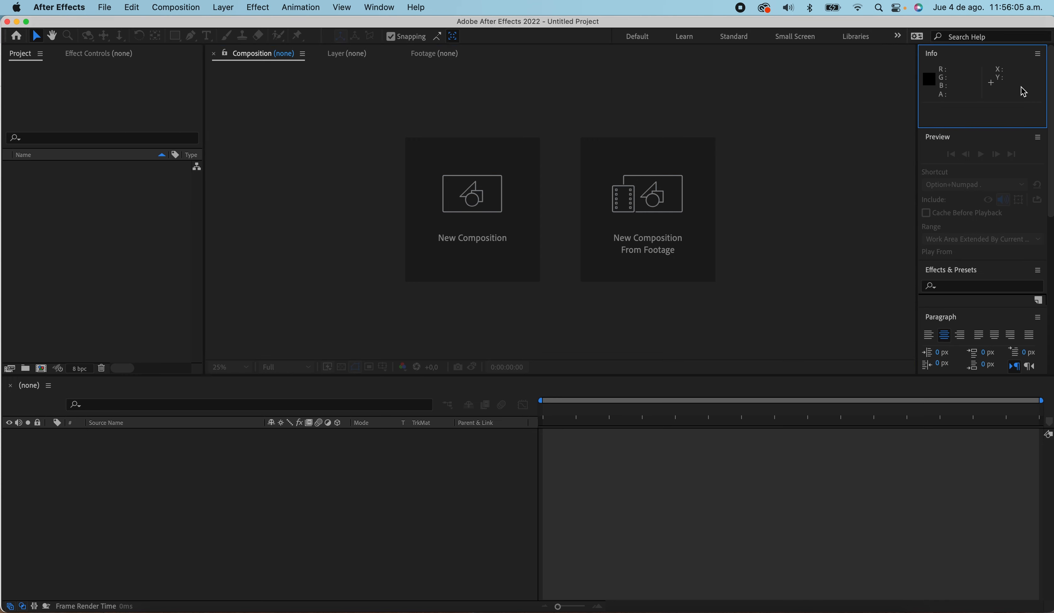
{"action": "left_click", "coordinate": [1043, 153]}
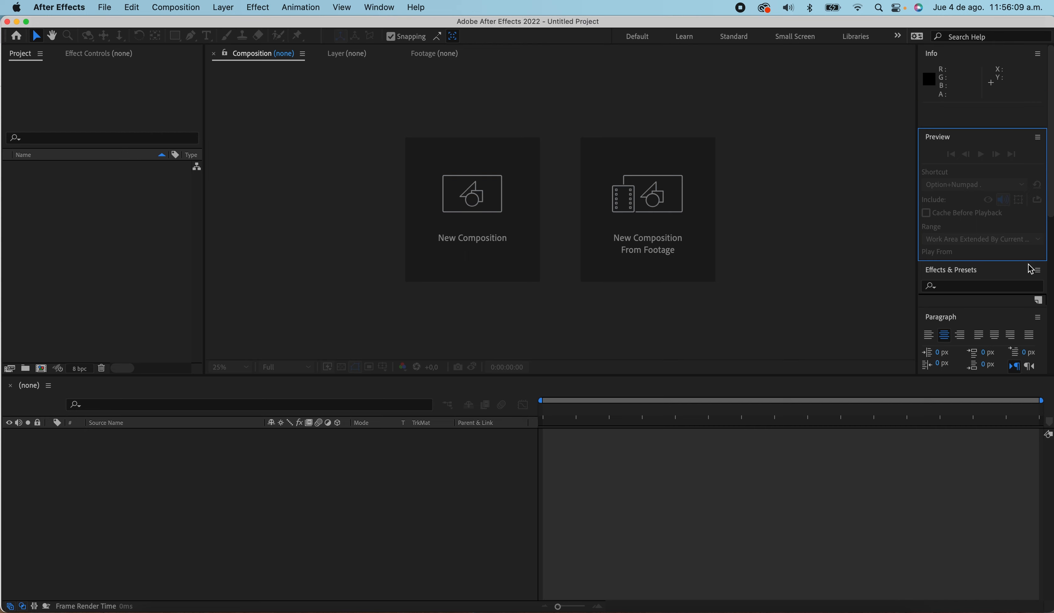
{"action": "left_click", "coordinate": [1016, 273]}
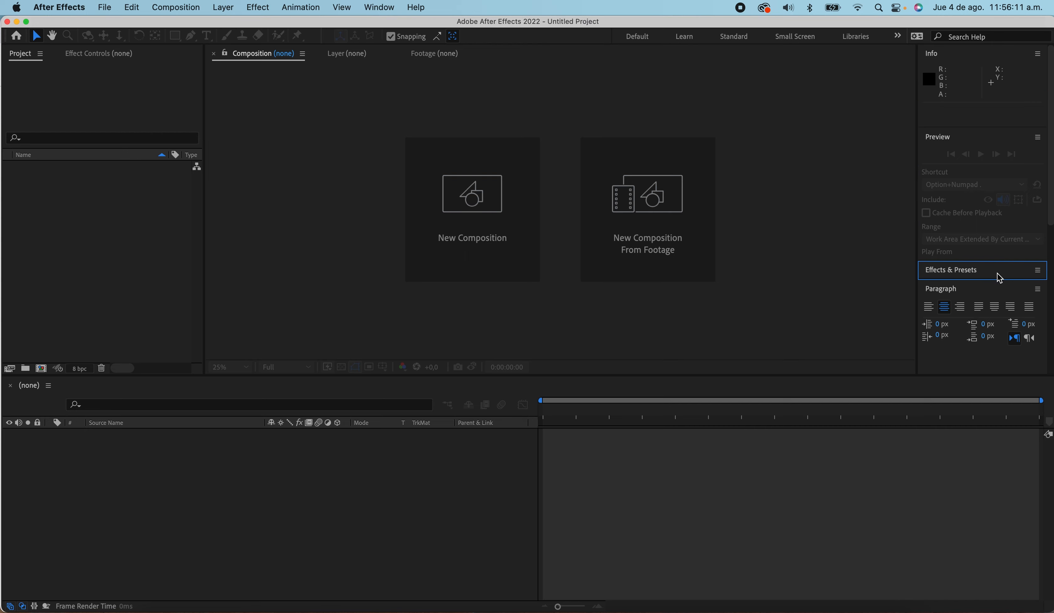
{"action": "left_click", "coordinate": [991, 295]}
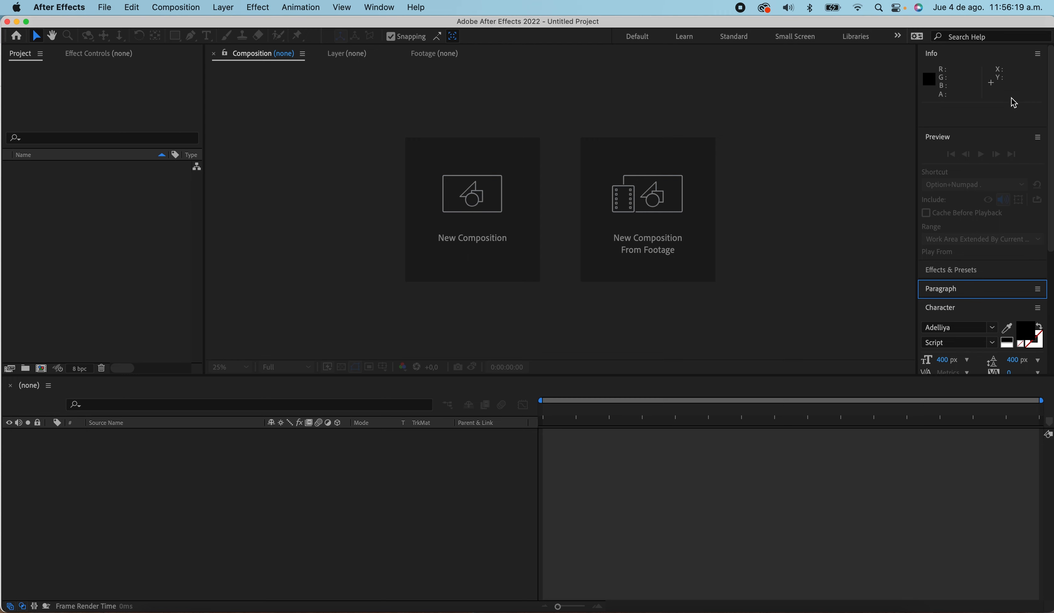
{"action": "left_click", "coordinate": [1018, 91]}
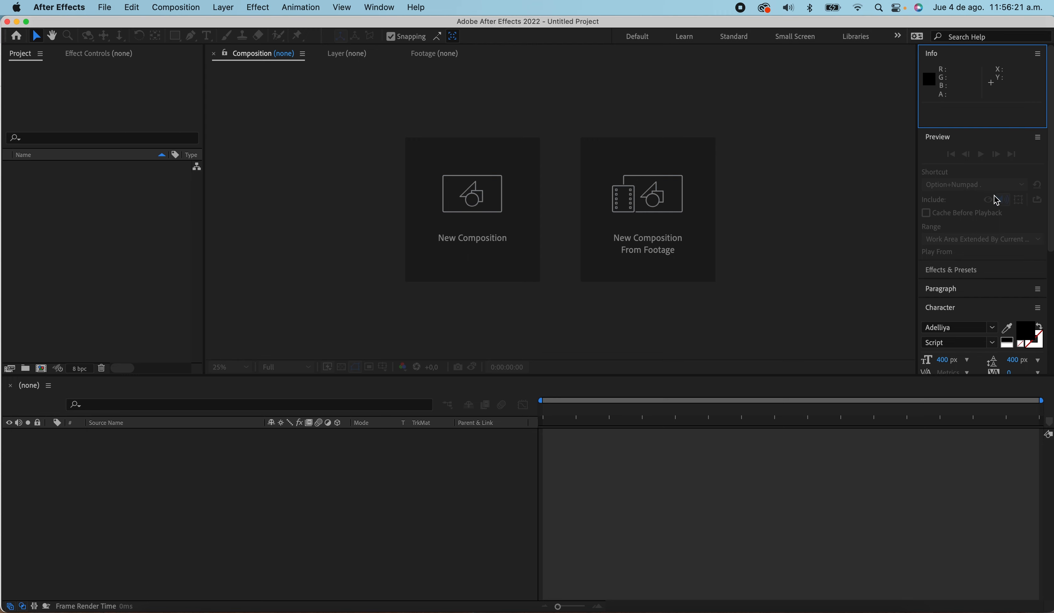
{"action": "left_click", "coordinate": [1017, 140]}
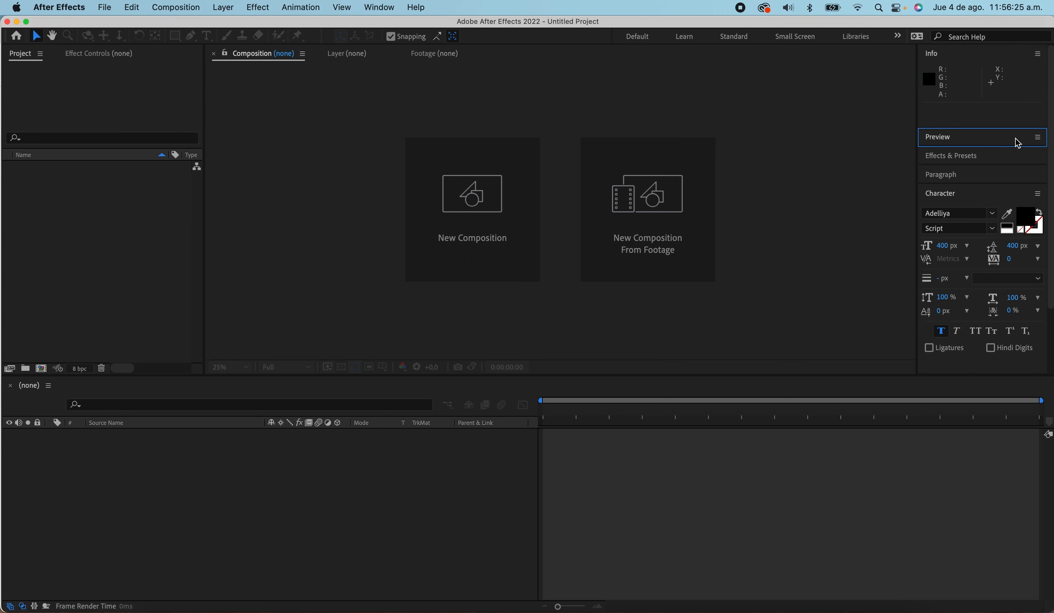
Start a new composition and look through the available presets without choosing another one
{"action": "left_click", "coordinate": [472, 505]}
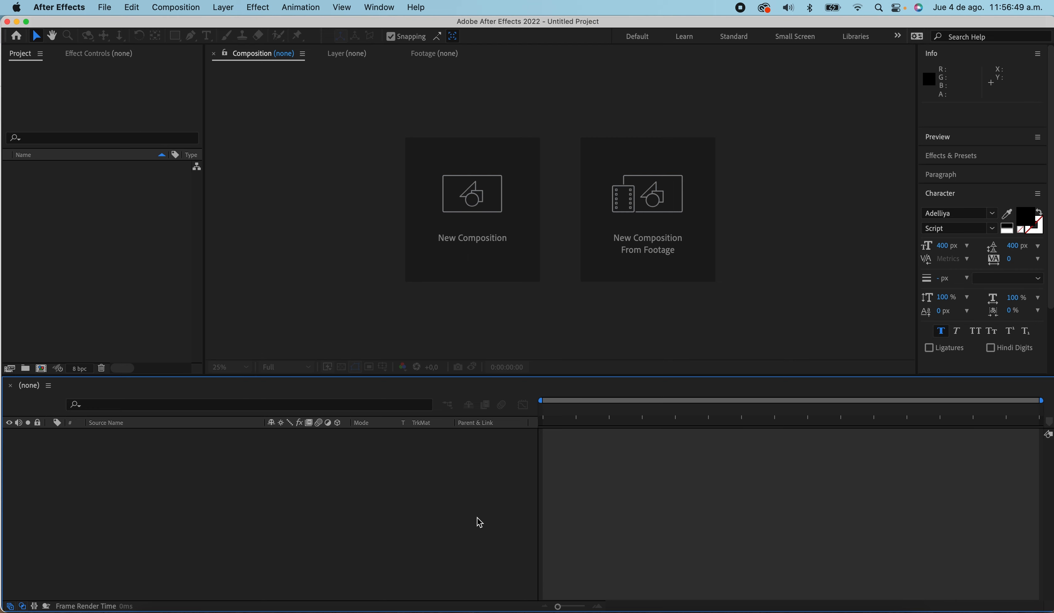
{"action": "left_click", "coordinate": [350, 278]}
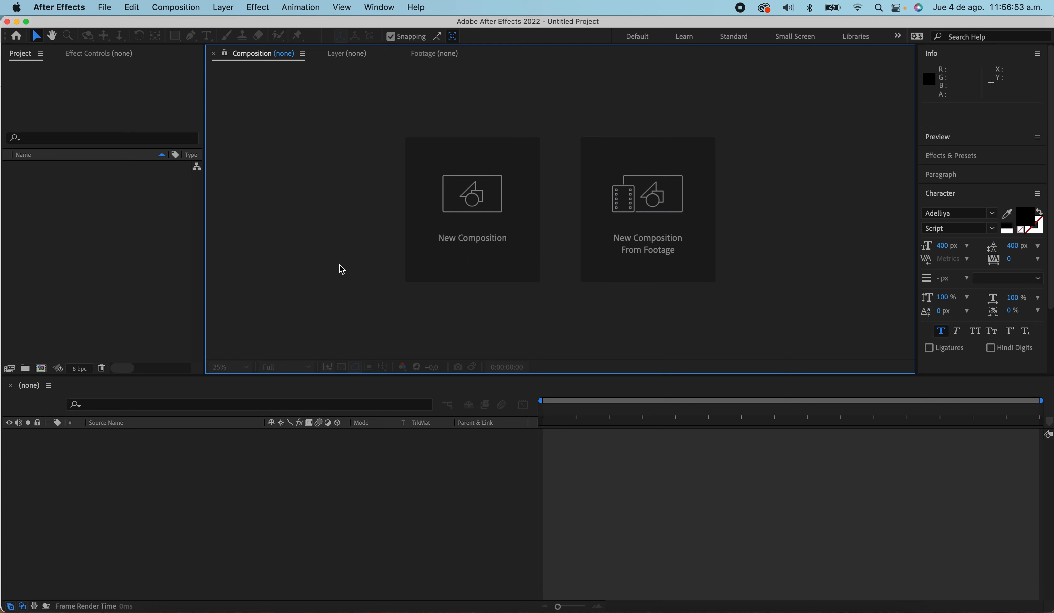
{"action": "left_click", "coordinate": [477, 200]}
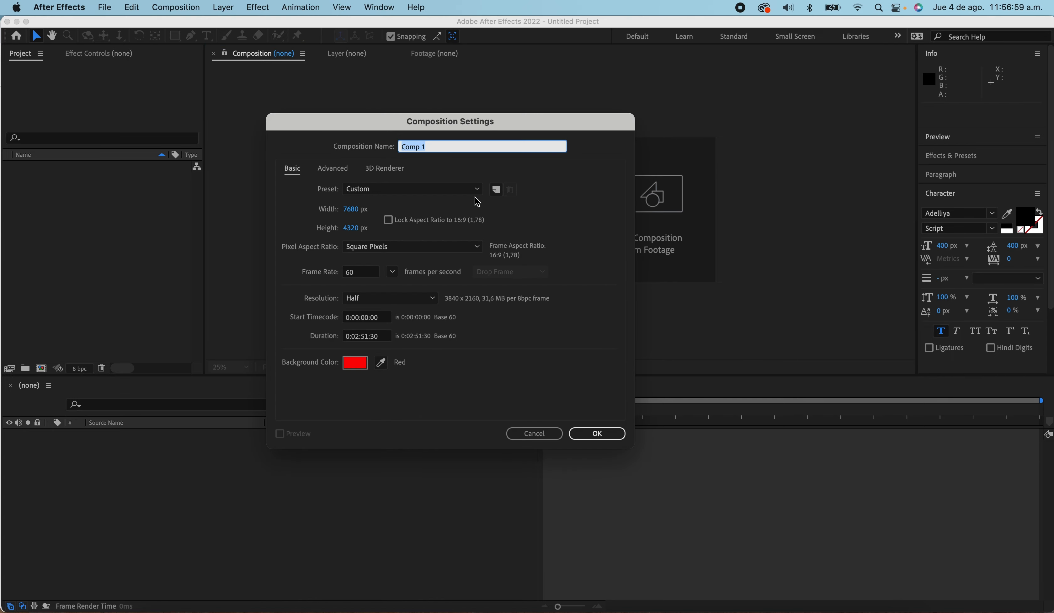
{"action": "left_click_drag", "start_coordinate": [595, 118], "coordinate": [646, 109]}
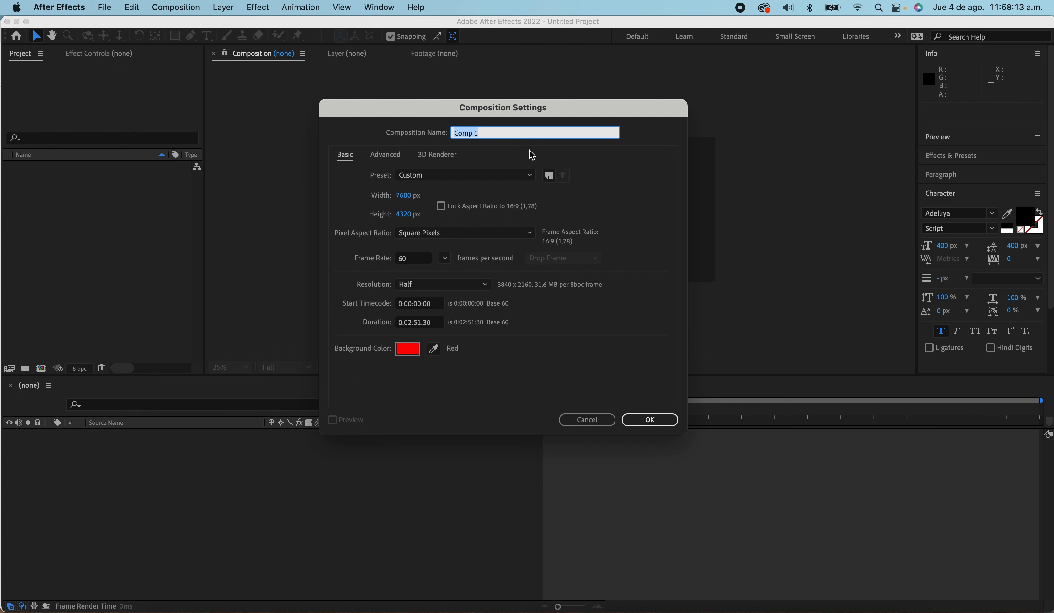
{"action": "left_click", "coordinate": [646, 140]}
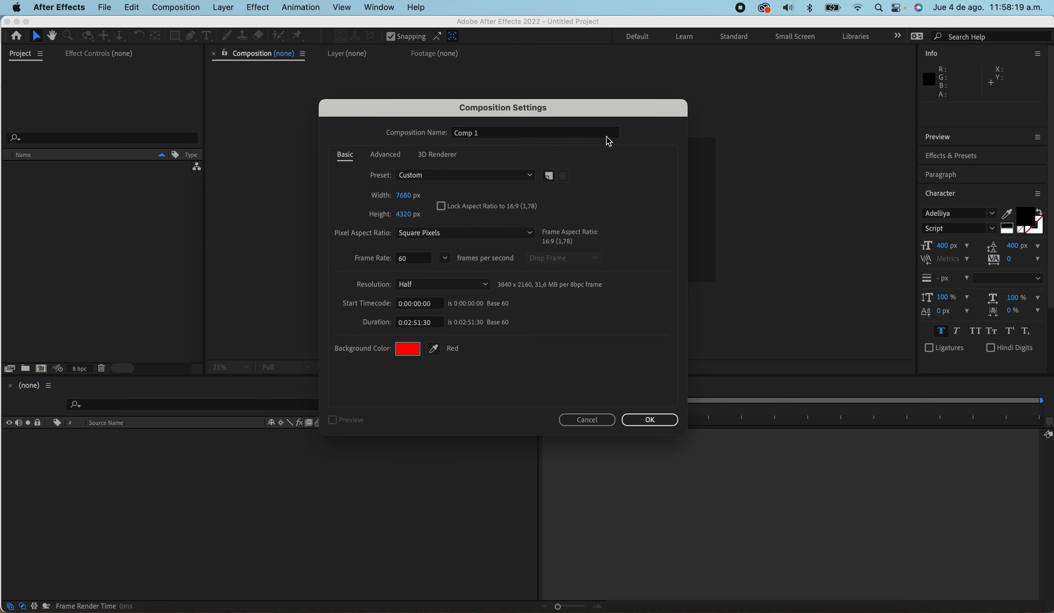
{"action": "left_click", "coordinate": [529, 176]}
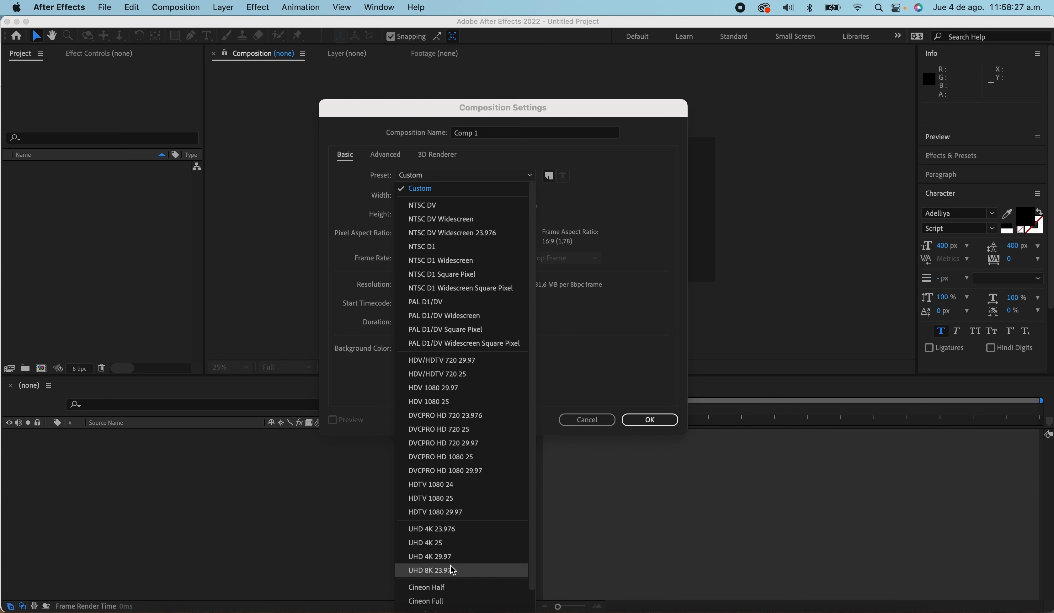
{"action": "left_click", "coordinate": [488, 163]}
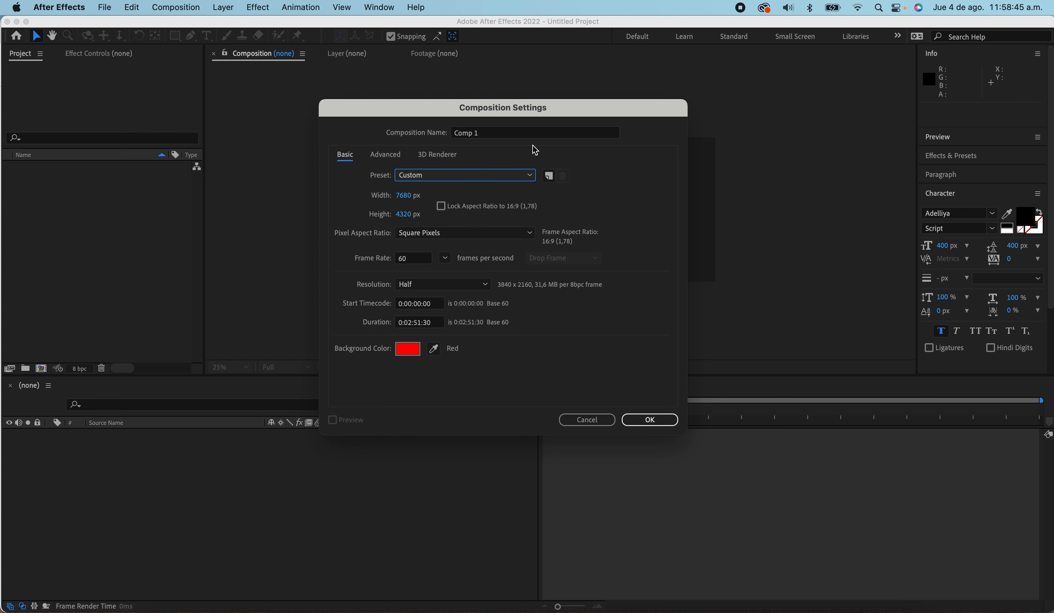
Set the new composition's width and height to 1080 px each
{"action": "left_click", "coordinate": [404, 196]}
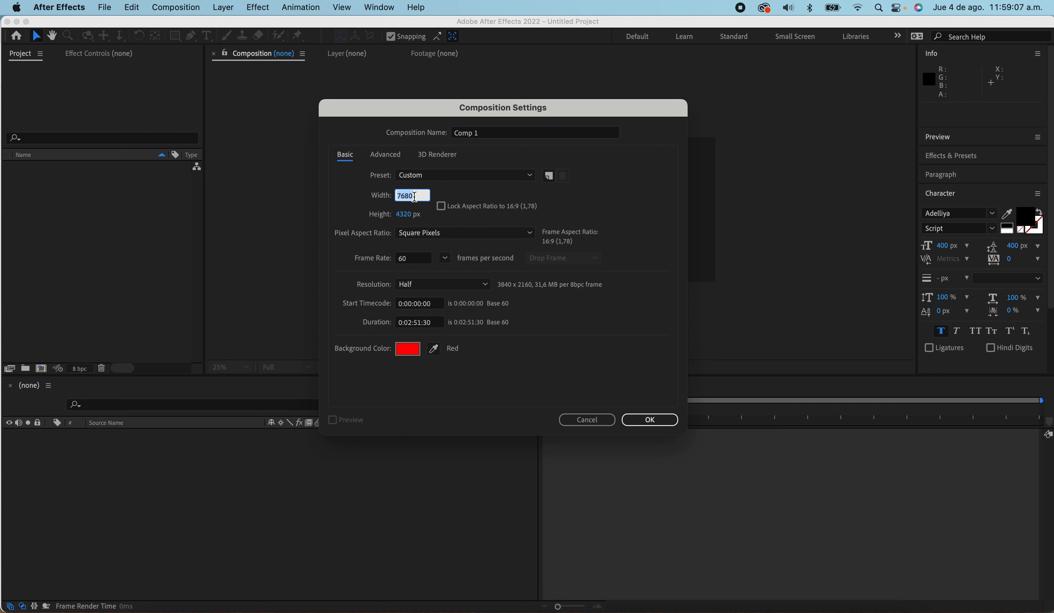
{"action": "type", "text": "1080"}
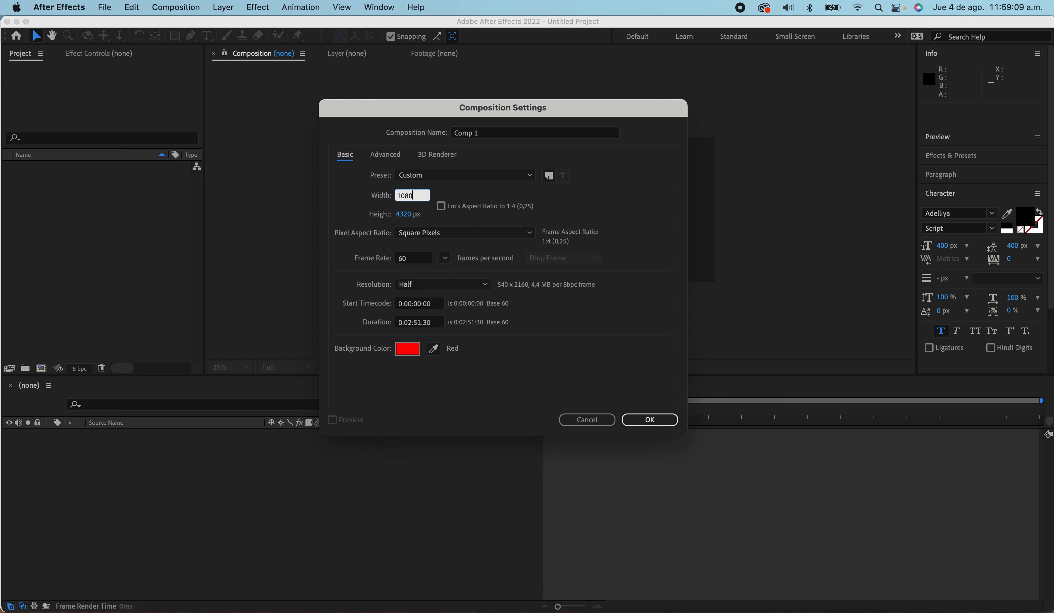
{"action": "key", "text": "Tab"}
{"action": "type", "text": "1080"}
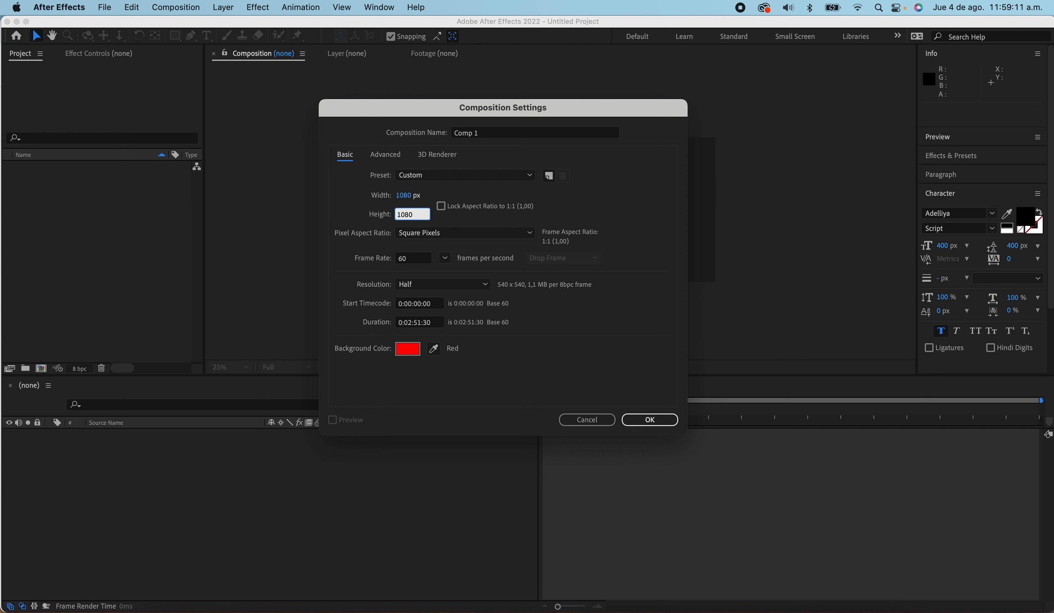
{"action": "left_click", "coordinate": [575, 207]}
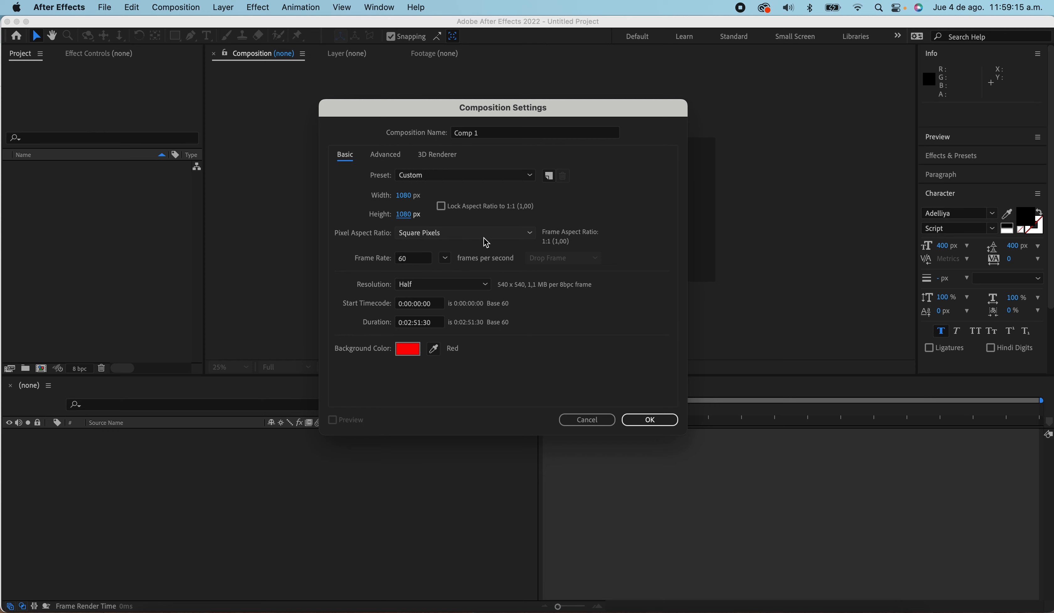
Check the pixel aspect ratio options, and set the composition's frame rate to 30 frames per second
{"action": "left_click", "coordinate": [516, 240]}
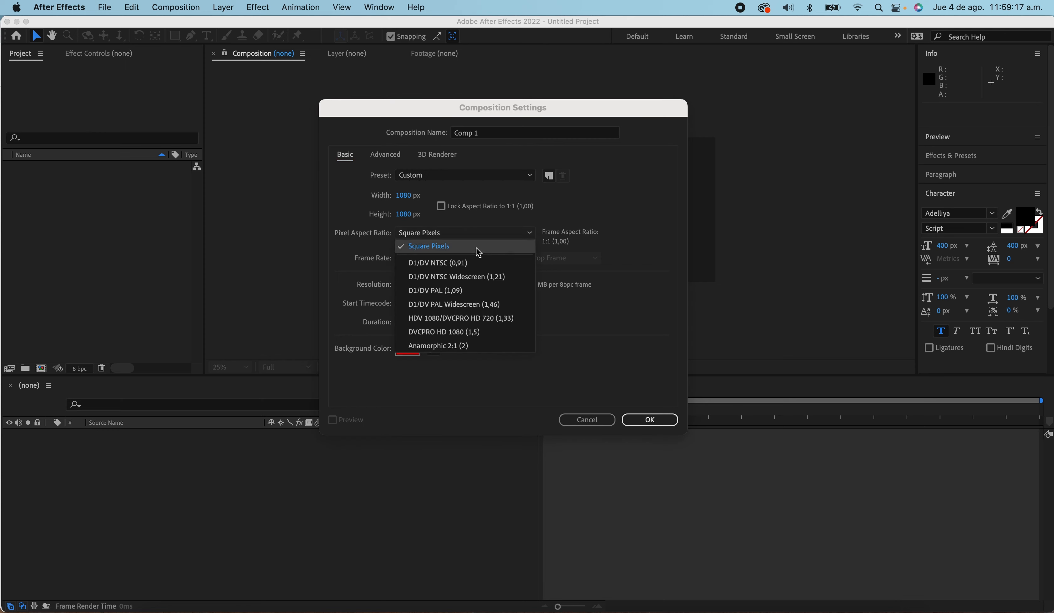
{"action": "left_click", "coordinate": [590, 209]}
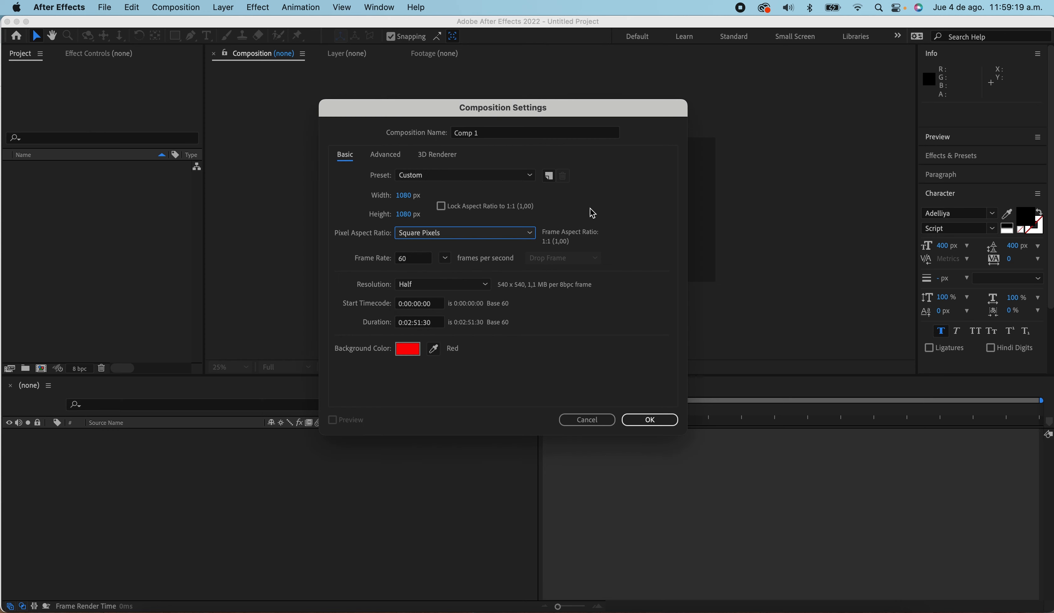
{"action": "left_click", "coordinate": [415, 261]}
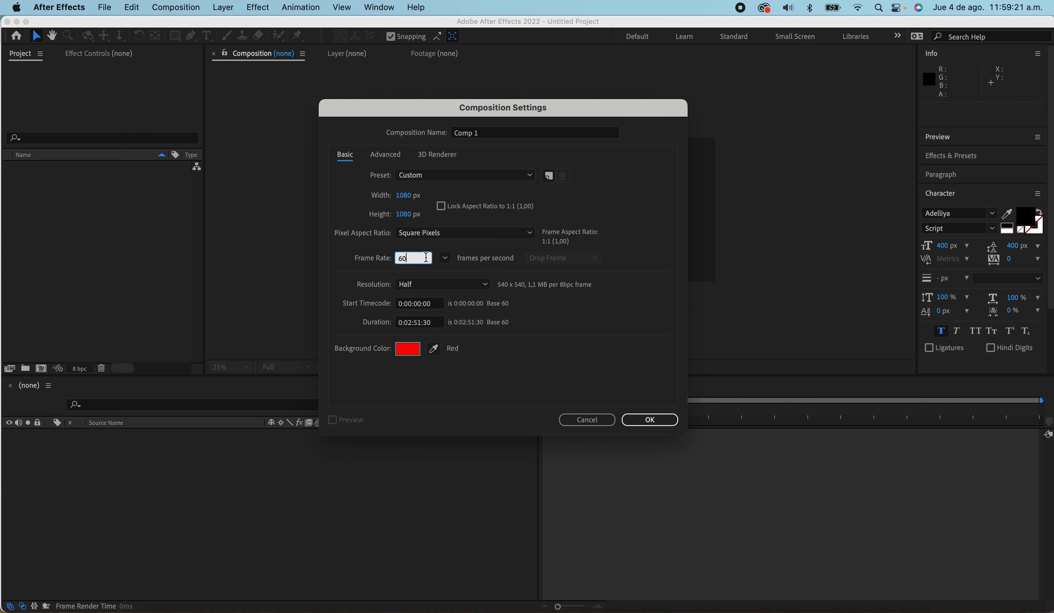
{"action": "double_click", "coordinate": [425, 258]}
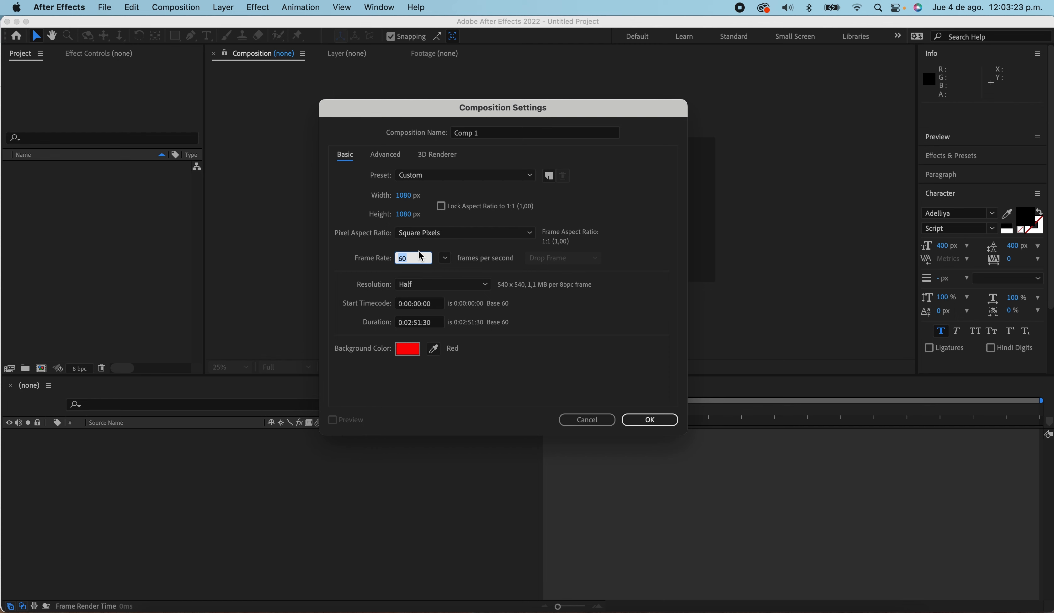
{"action": "type", "text": "30"}
{"action": "left_click", "coordinate": [474, 273]}
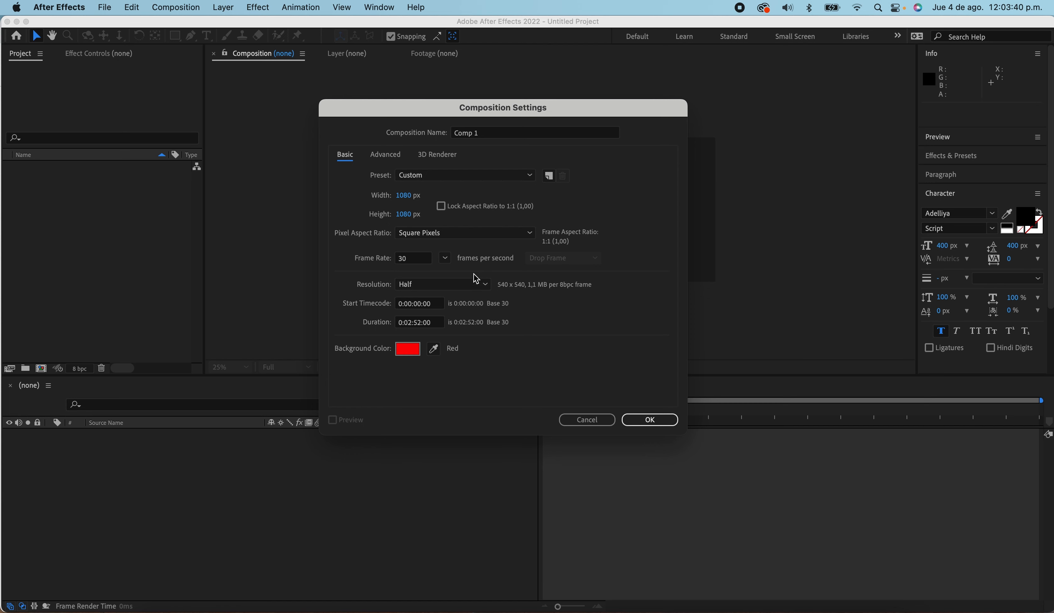
Look through the composition's resolution options without choosing a different one
{"action": "left_click", "coordinate": [488, 285]}
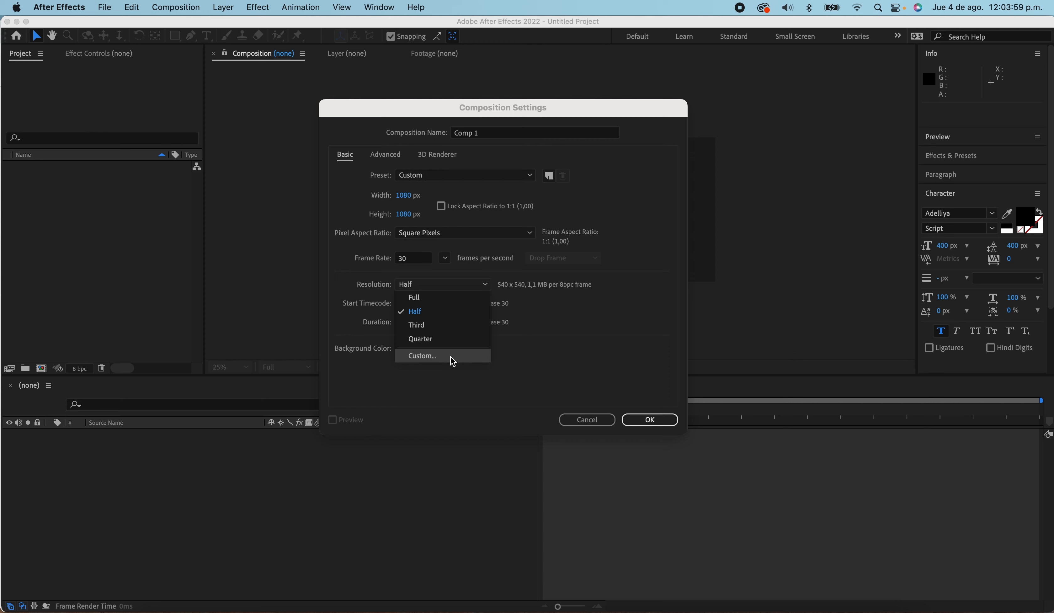
{"action": "left_click", "coordinate": [572, 308]}
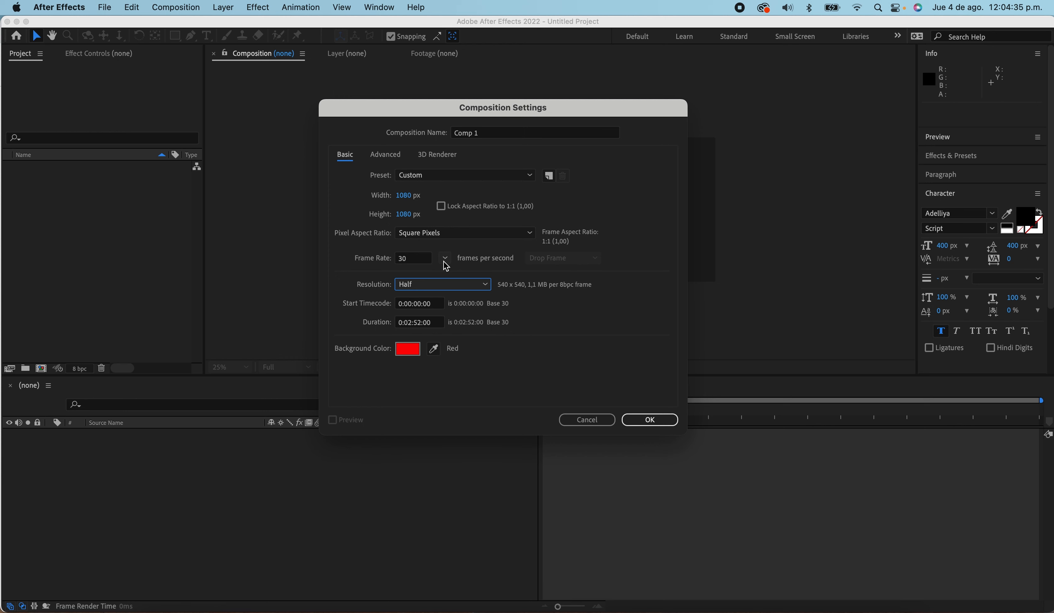
{"action": "left_click", "coordinate": [491, 285]}
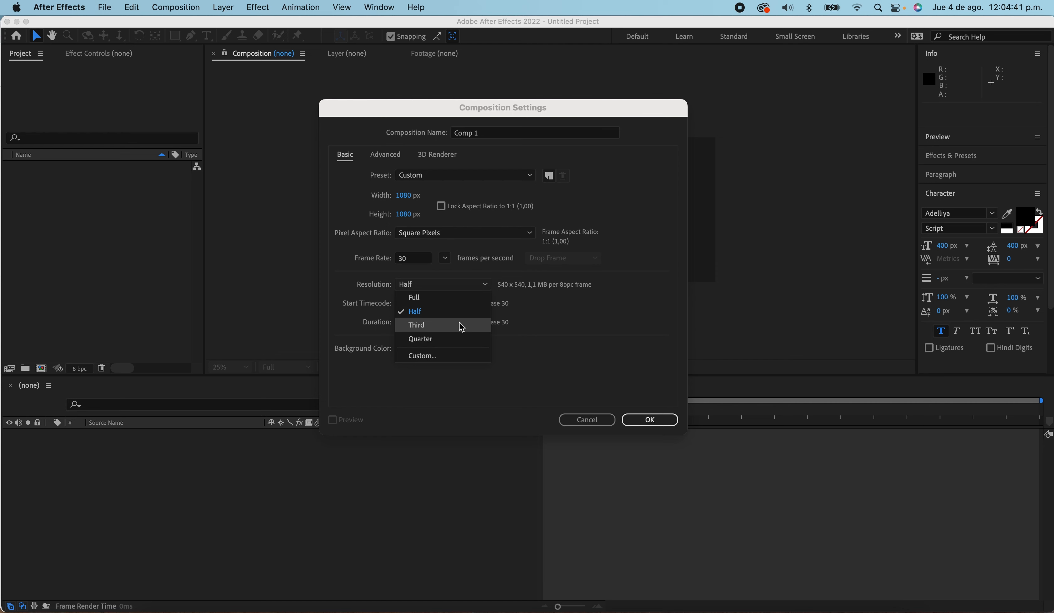
{"action": "left_click", "coordinate": [573, 314]}
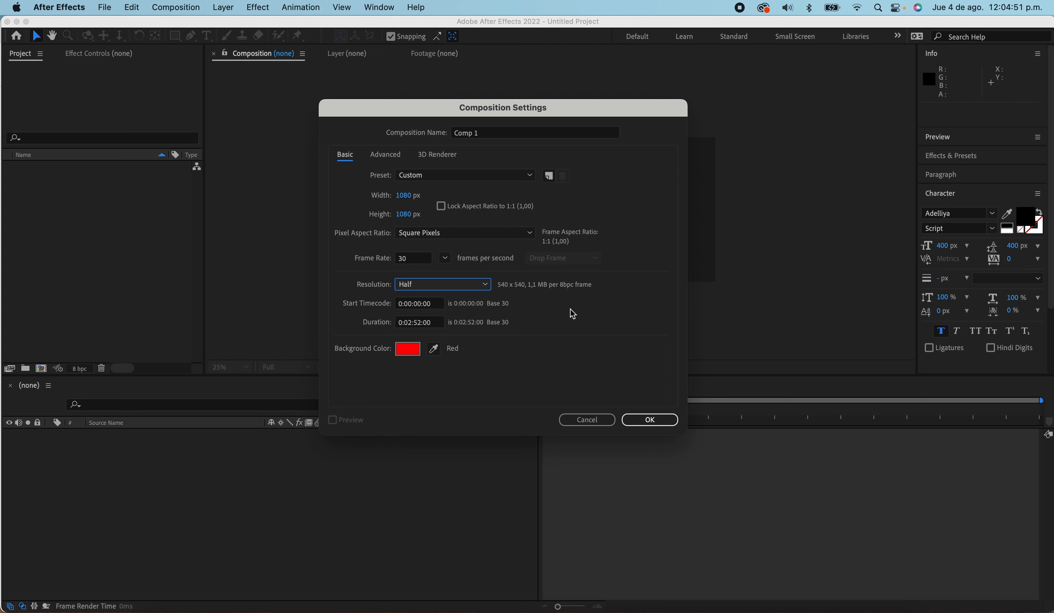
{"action": "left_click", "coordinate": [488, 290]}
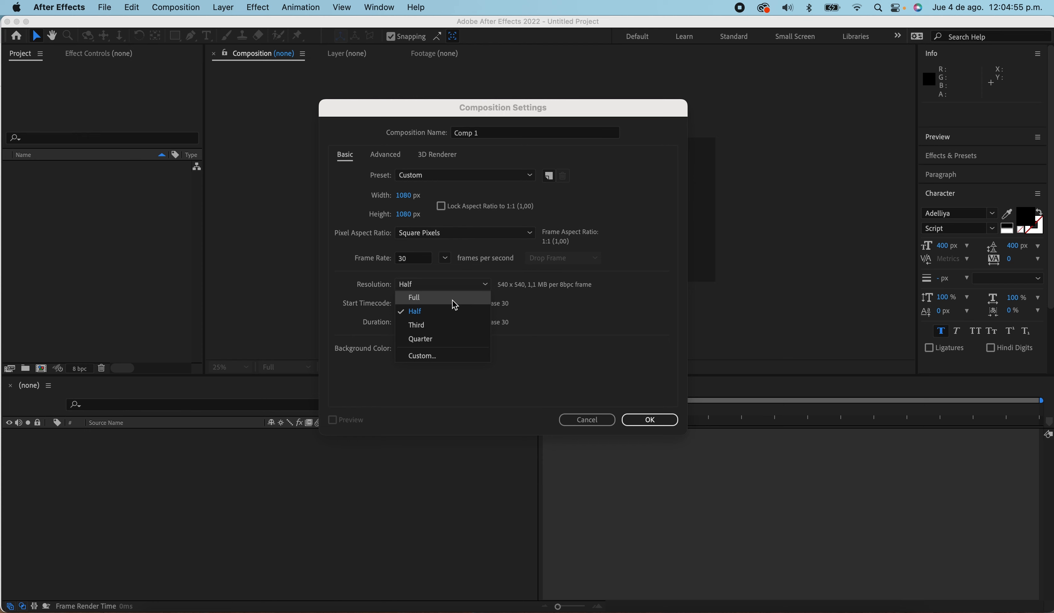
{"action": "left_click", "coordinate": [642, 286]}
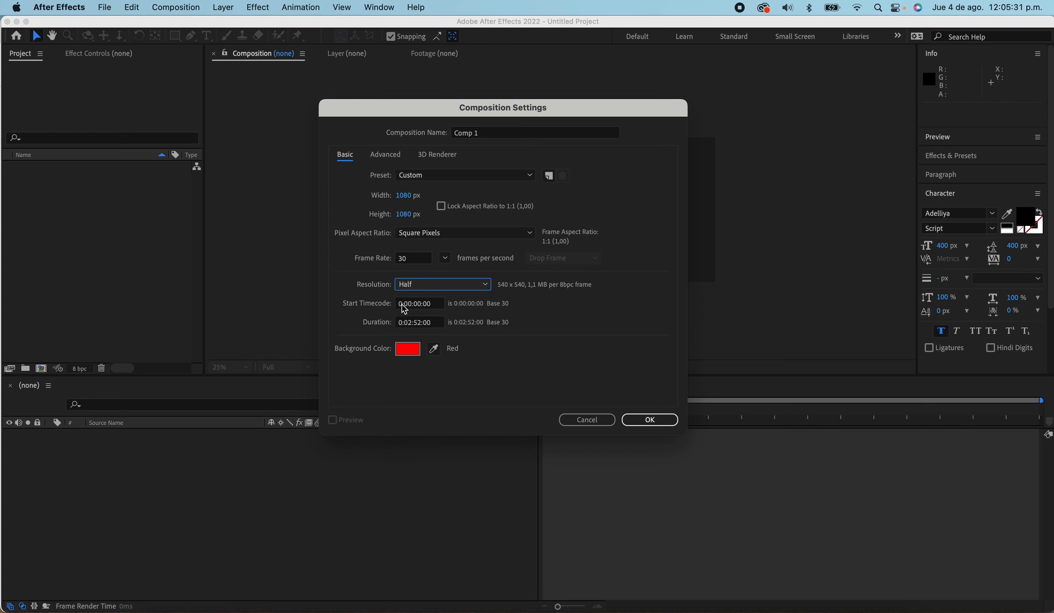
Examine the individual time fields of the composition's start timecode without changing them
{"action": "left_click_drag", "start_coordinate": [402, 305], "coordinate": [407, 302]}
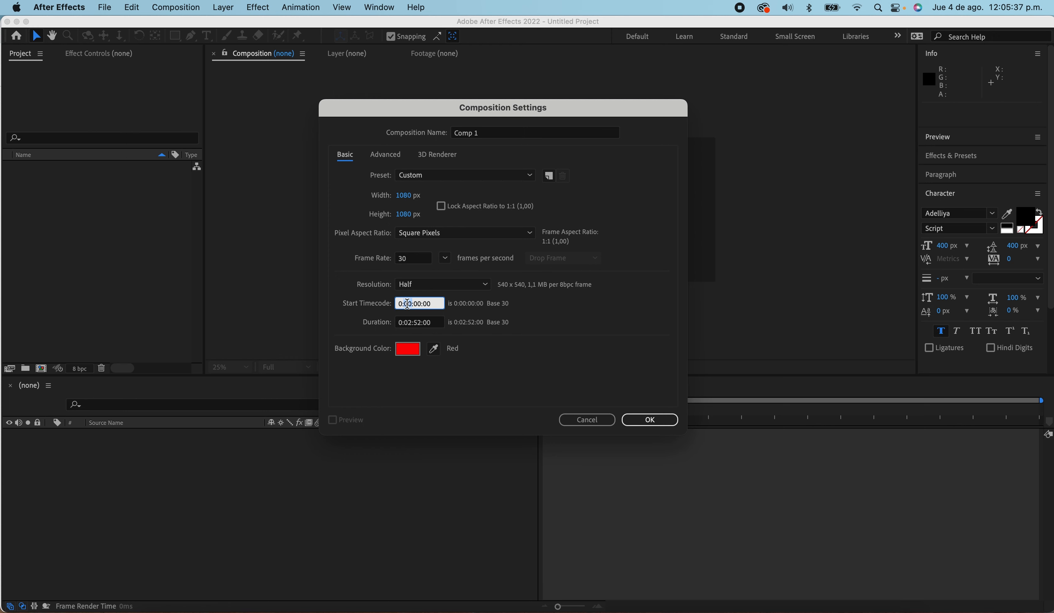
{"action": "left_click_drag", "start_coordinate": [403, 303], "coordinate": [406, 303]}
{"action": "left_click_drag", "start_coordinate": [413, 303], "coordinate": [425, 302]}
{"action": "left_click", "coordinate": [425, 303]}
{"action": "left_click_drag", "start_coordinate": [424, 303], "coordinate": [432, 302]}
{"action": "left_click", "coordinate": [427, 304]}
{"action": "left_click_drag", "start_coordinate": [425, 303], "coordinate": [387, 303]}
Set the composition's duration to 0:00:30:00
{"action": "left_click", "coordinate": [407, 324]}
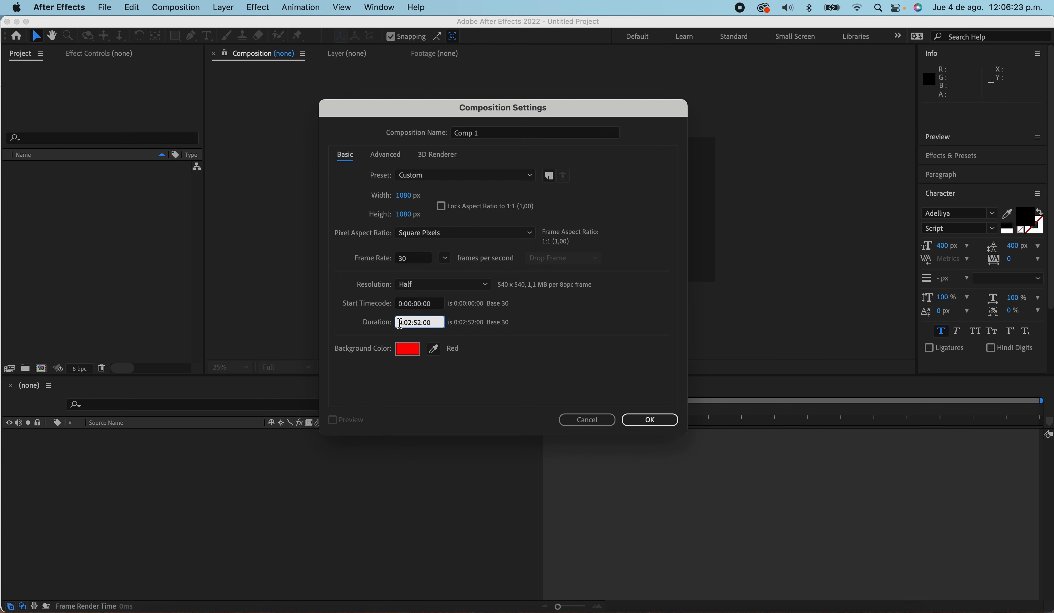
{"action": "left_click_drag", "start_coordinate": [404, 322], "coordinate": [399, 321]}
{"action": "left_click_drag", "start_coordinate": [412, 323], "coordinate": [408, 322]}
{"action": "type", "text": "0"}
{"action": "left_click_drag", "start_coordinate": [421, 324], "coordinate": [415, 323]}
{"action": "type", "text": "30"}
{"action": "left_click", "coordinate": [435, 321]}
Set the background color to white (FEFEFE) and create the composition with the configured settings
{"action": "left_click", "coordinate": [411, 352]}
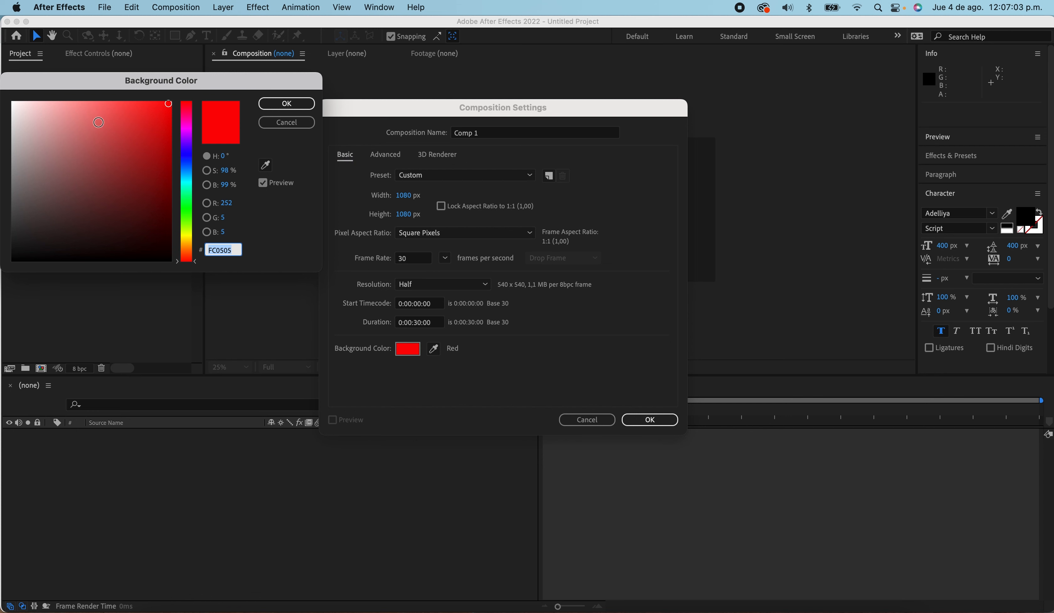
{"action": "left_click_drag", "start_coordinate": [78, 180], "coordinate": [8, 275]}
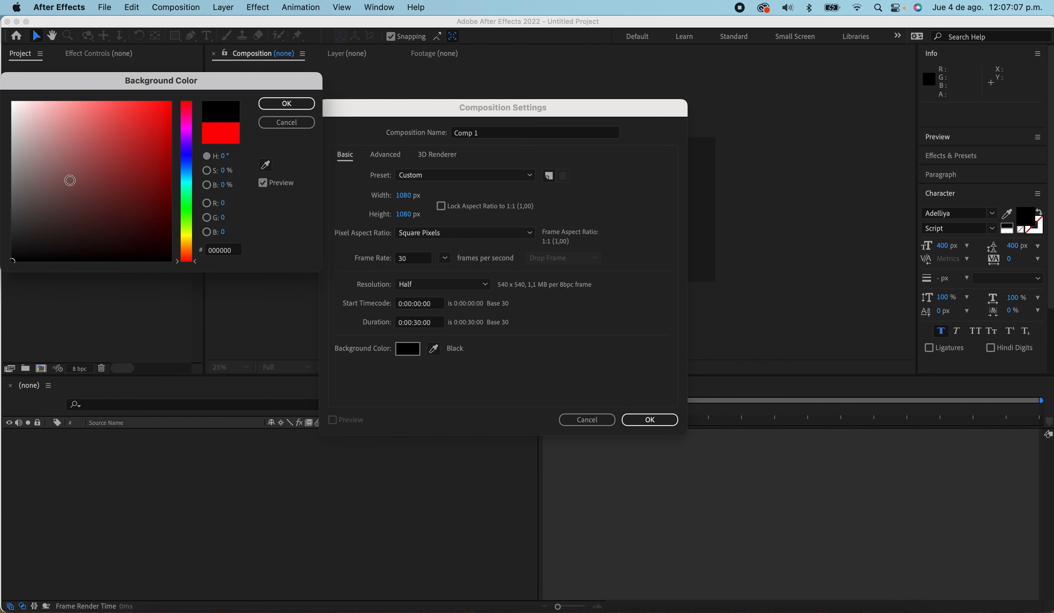
{"action": "left_click_drag", "start_coordinate": [32, 126], "coordinate": [9, 96]}
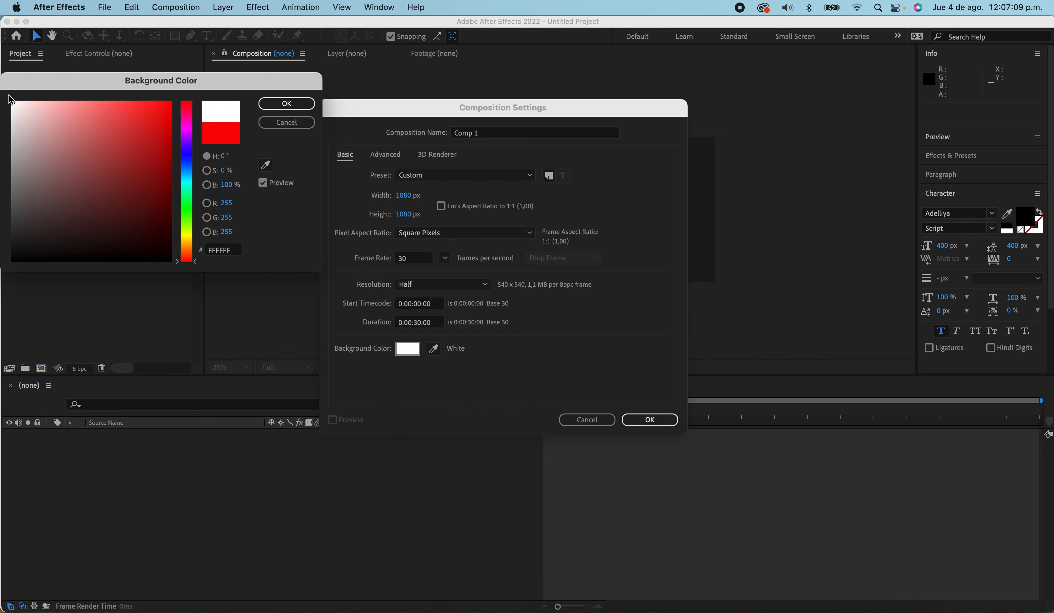
{"action": "left_click_drag", "start_coordinate": [124, 118], "coordinate": [170, 101]}
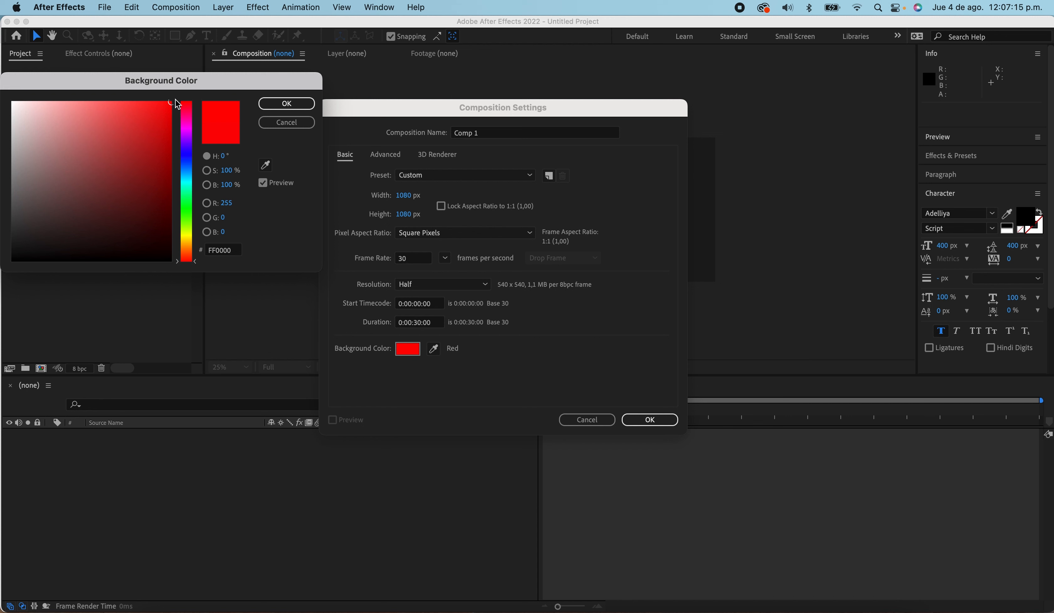
{"action": "left_click_drag", "start_coordinate": [27, 112], "coordinate": [13, 102]}
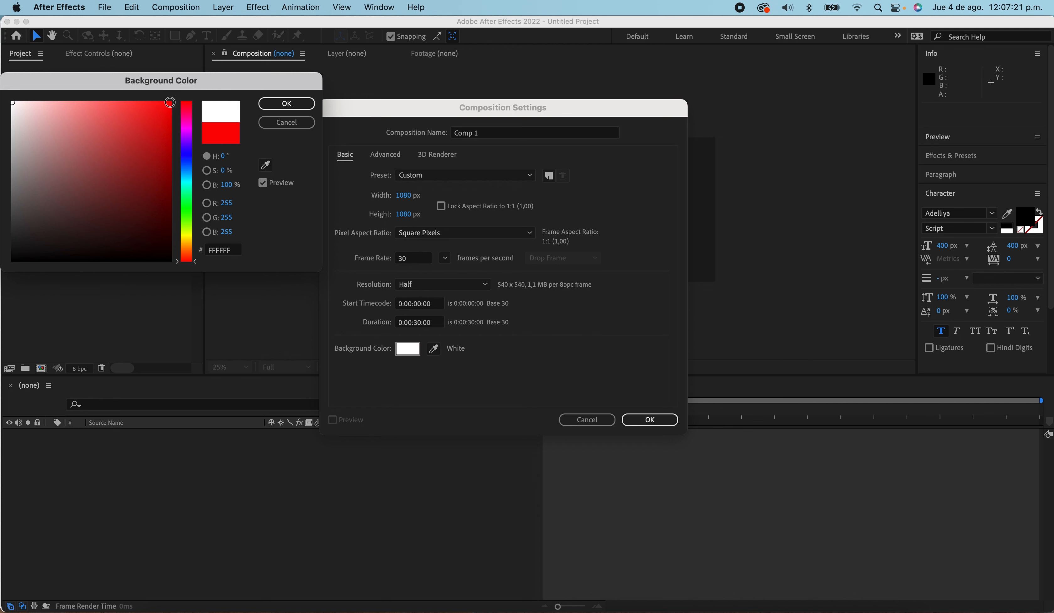
{"action": "left_click", "coordinate": [170, 102]}
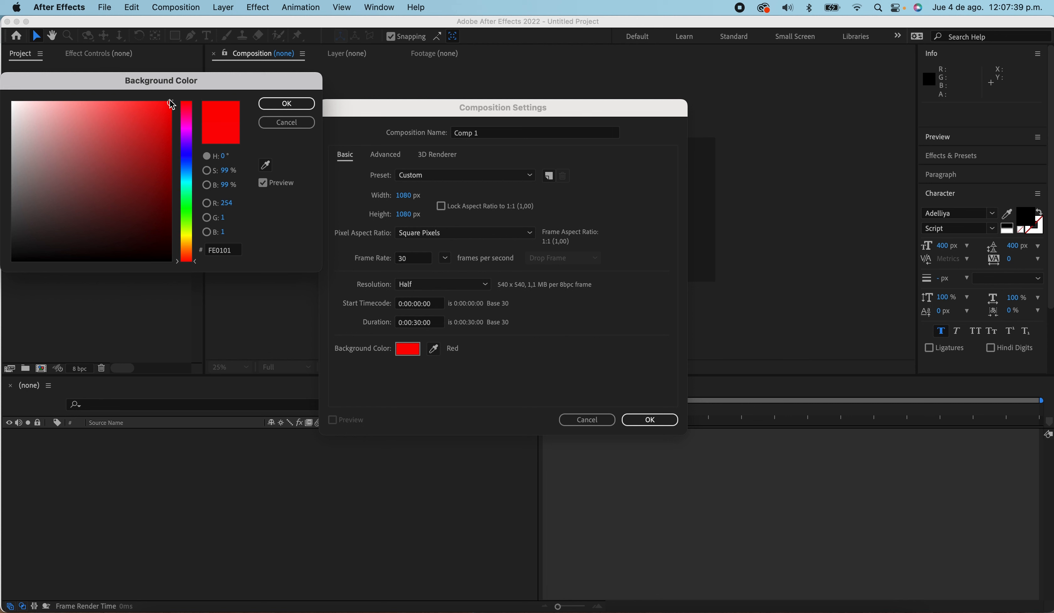
{"action": "left_click", "coordinate": [40, 113]}
{"action": "left_click_drag", "start_coordinate": [41, 113], "coordinate": [10, 101]}
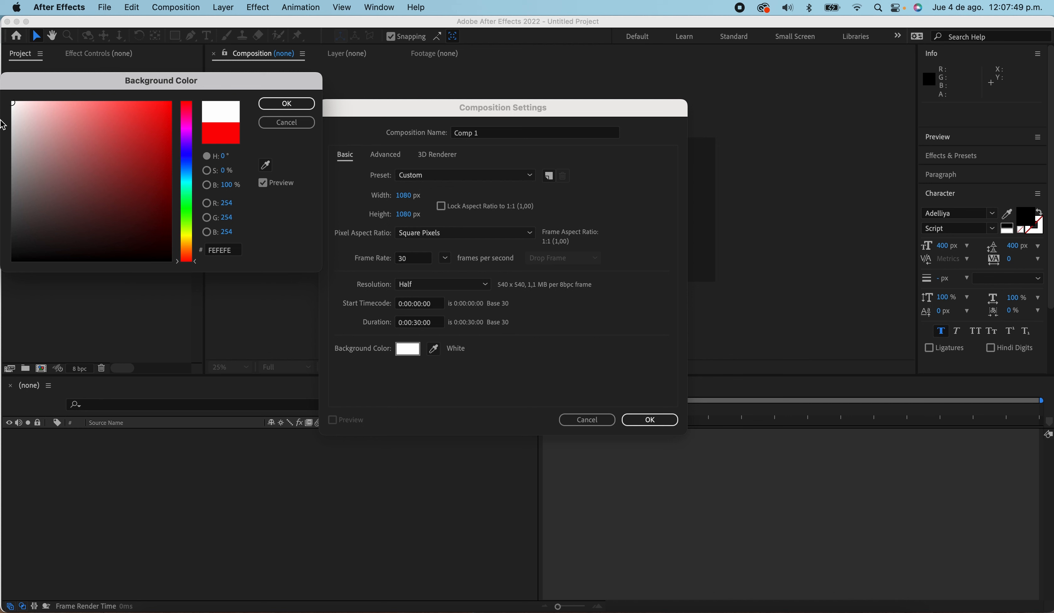
{"action": "left_click", "coordinate": [287, 105]}
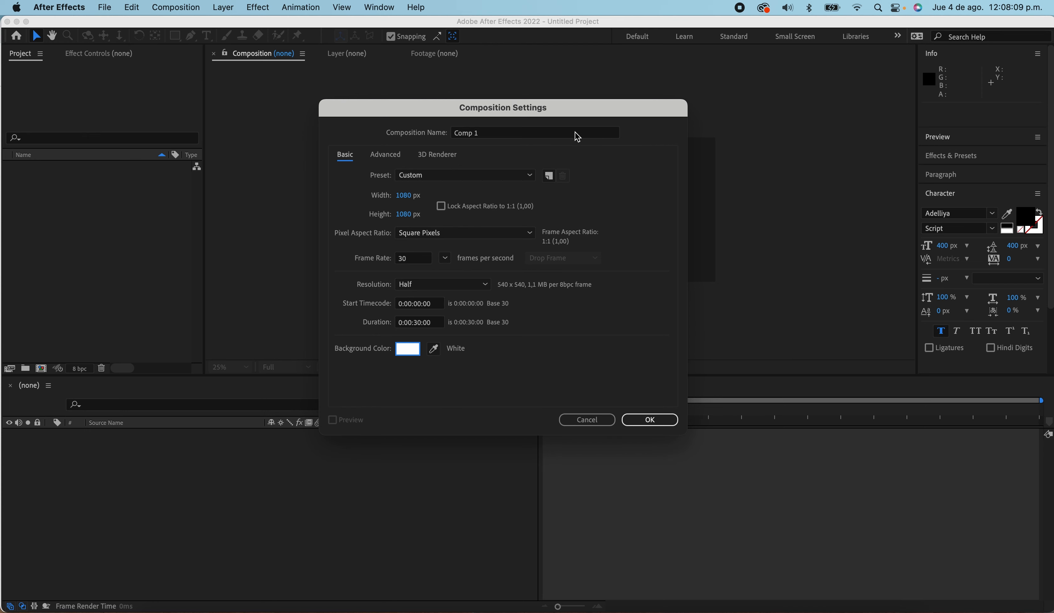
{"action": "left_click", "coordinate": [649, 420]}
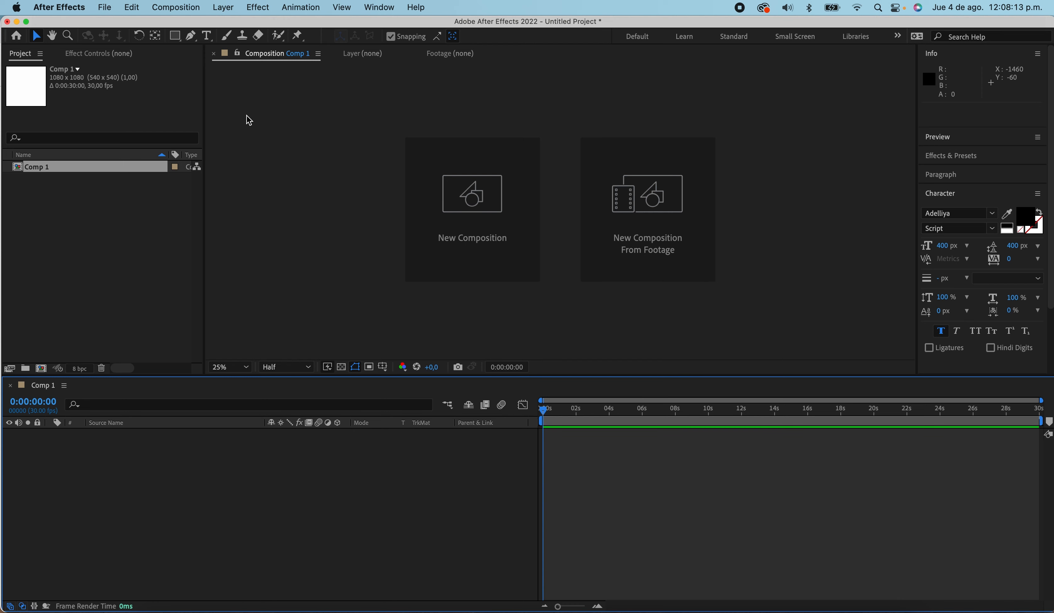
Reopen the settings of the Comp 1 composition, review its width, height and frame rate, and accept them unchanged
{"action": "left_click", "coordinate": [21, 173]}
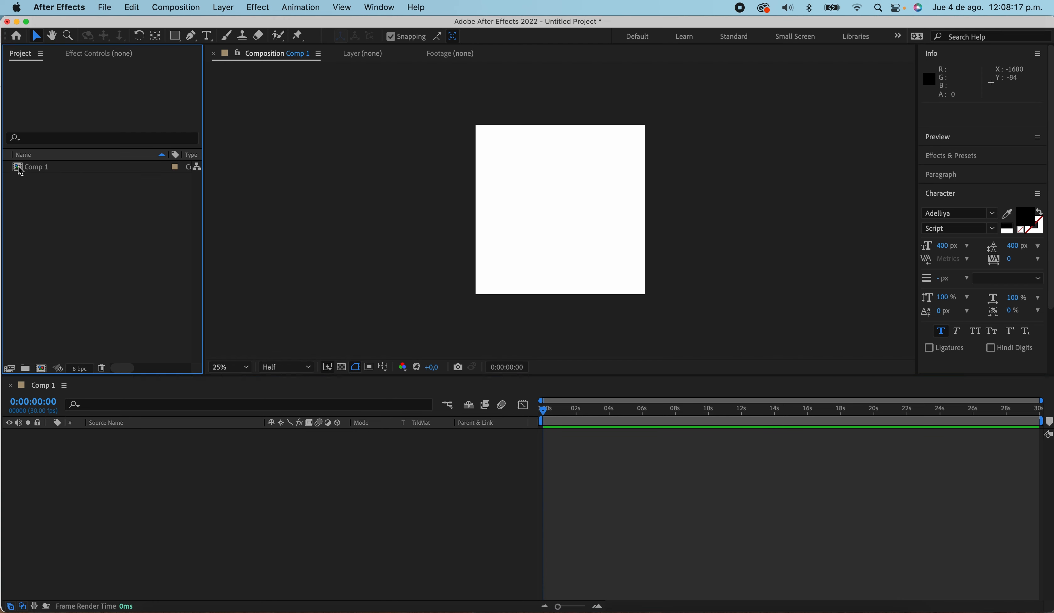
{"action": "left_click", "coordinate": [19, 167]}
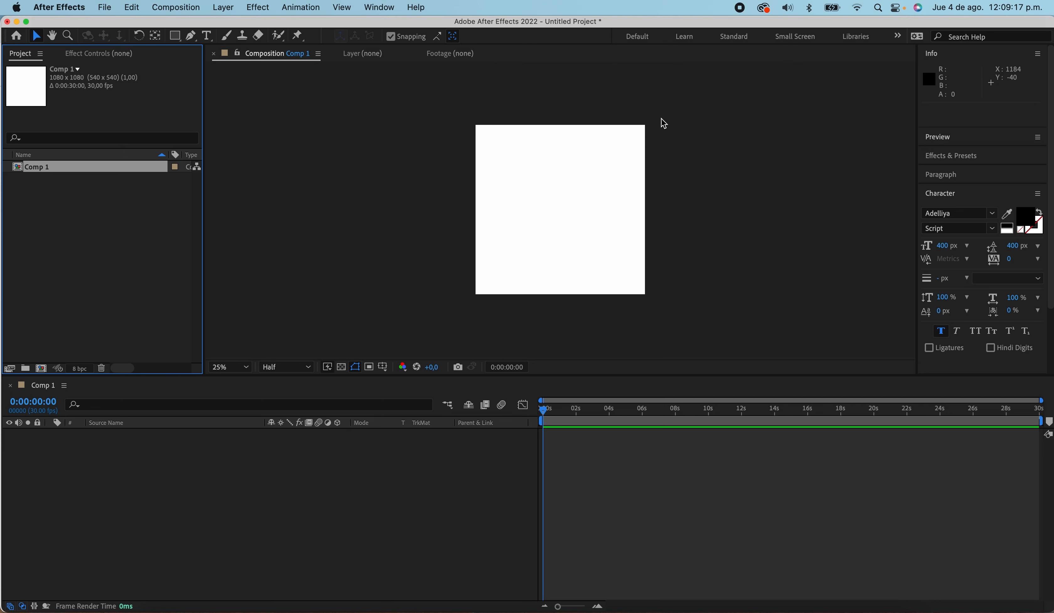
{"action": "left_click", "coordinate": [422, 177]}
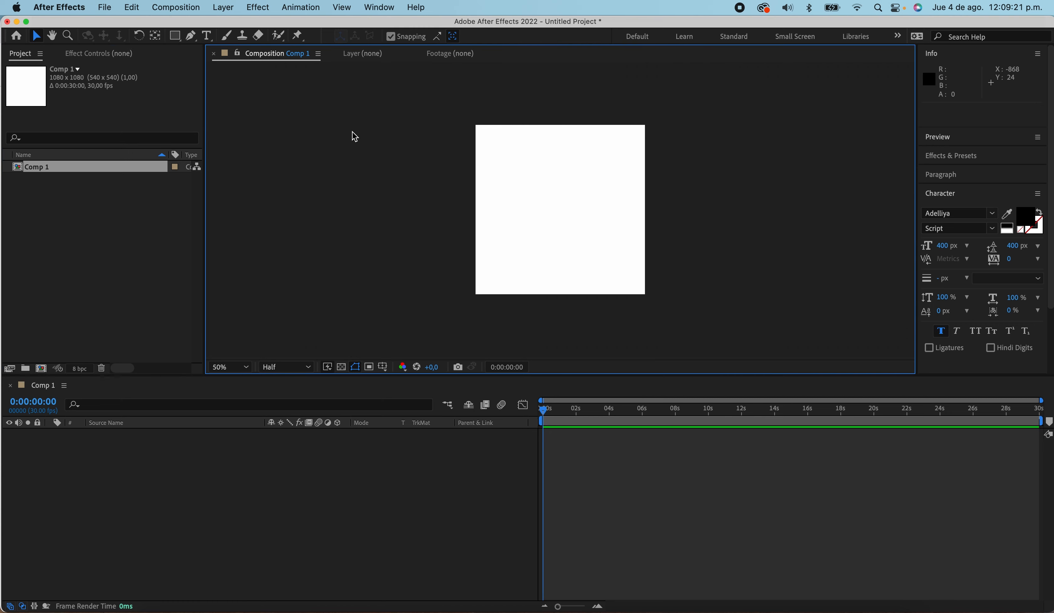
{"action": "right_click", "coordinate": [41, 169]}
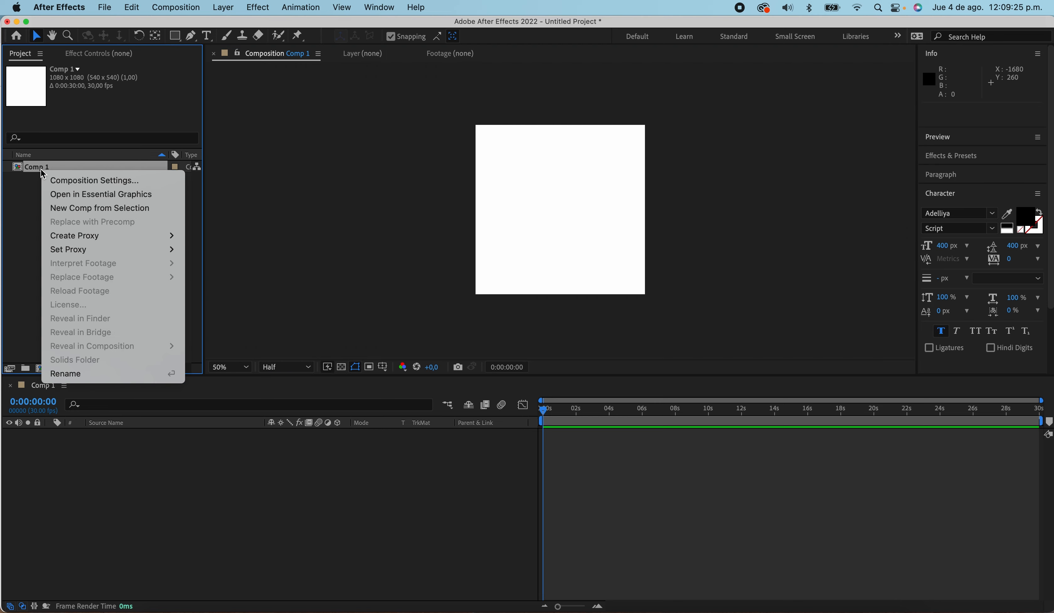
{"action": "left_click", "coordinate": [93, 184]}
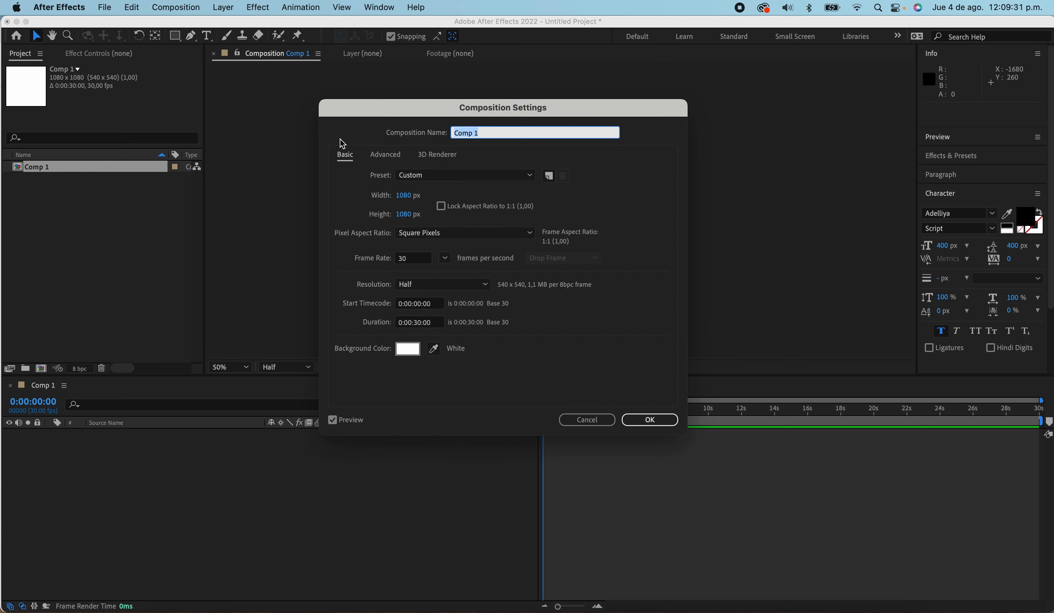
{"action": "left_click", "coordinate": [405, 196]}
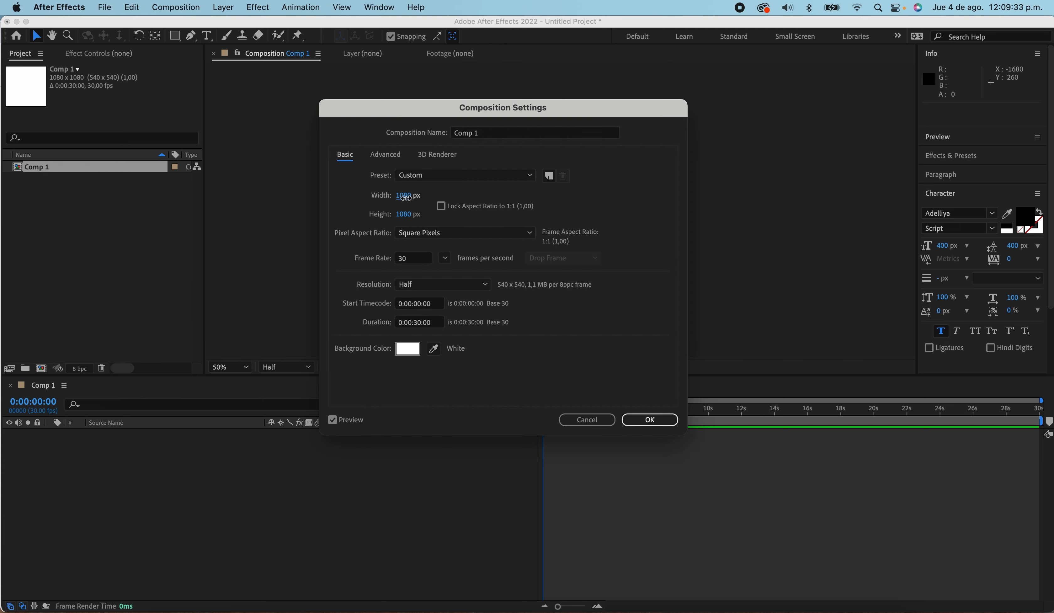
{"action": "left_click", "coordinate": [407, 214]}
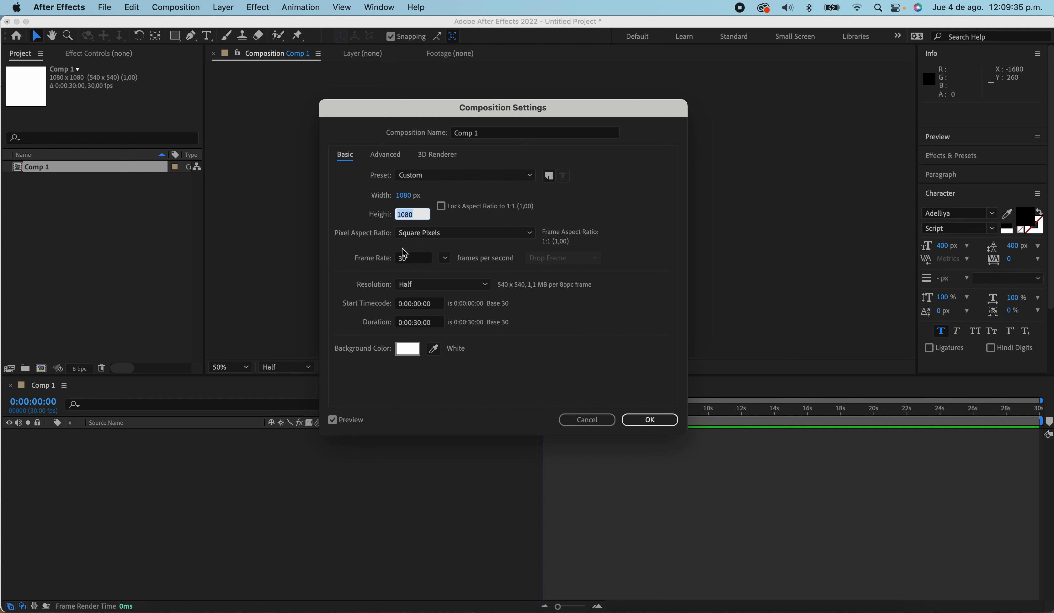
{"action": "left_click", "coordinate": [408, 259]}
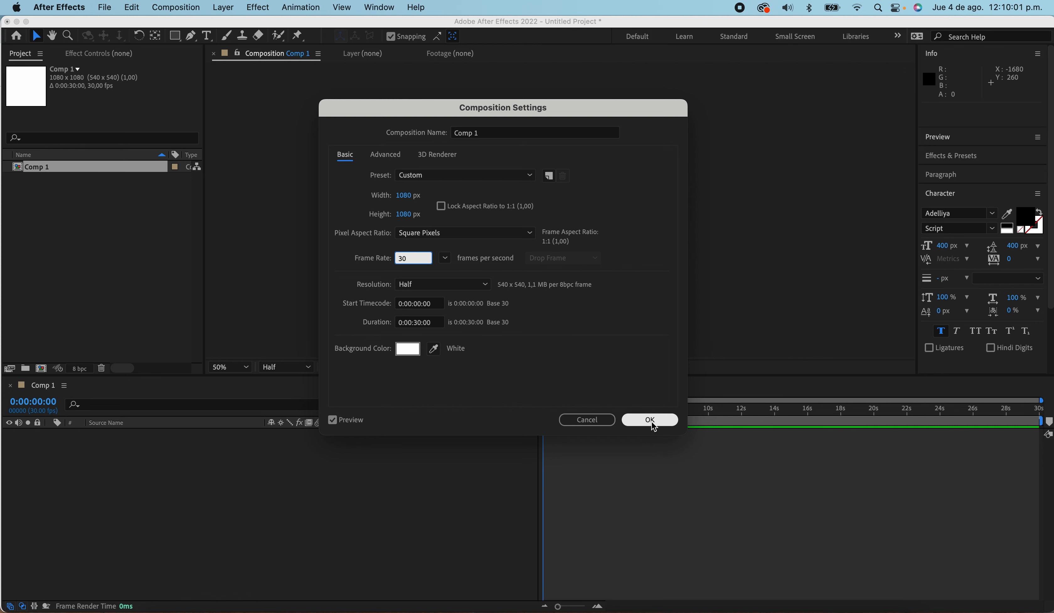
{"action": "left_click", "coordinate": [653, 421]}
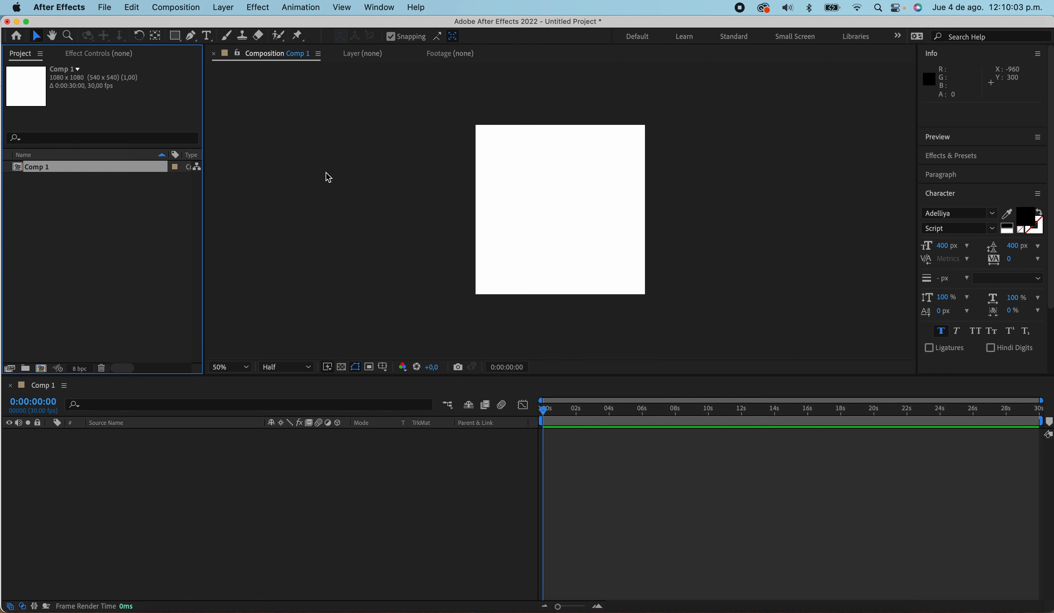
Rename the Comp 1 composition as nuevo_nombre in the project, and undo the name change
{"action": "left_click", "coordinate": [322, 181]}
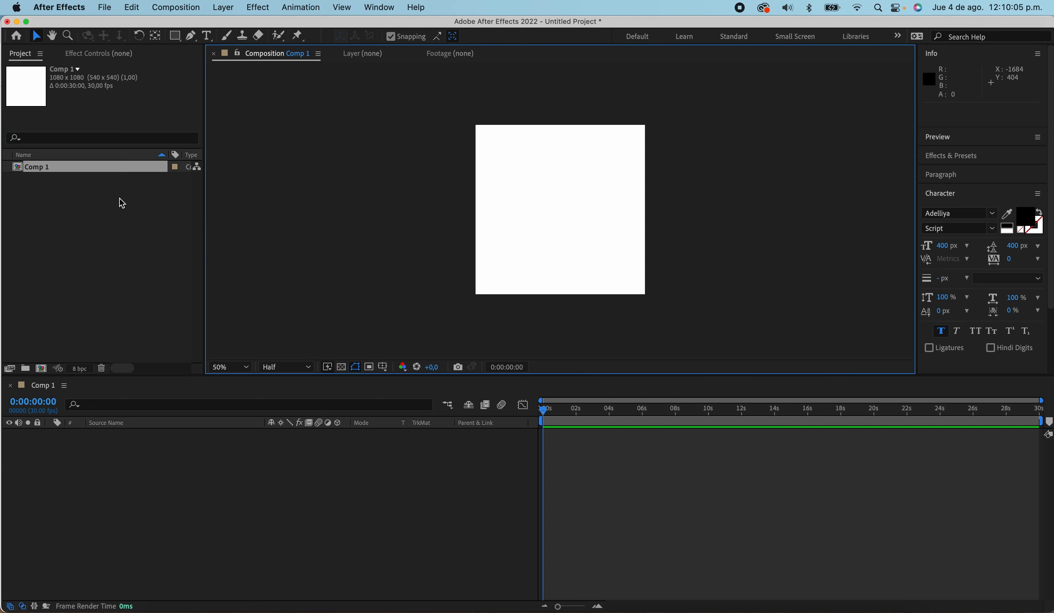
{"action": "left_click", "coordinate": [94, 202]}
{"action": "left_click", "coordinate": [45, 166]}
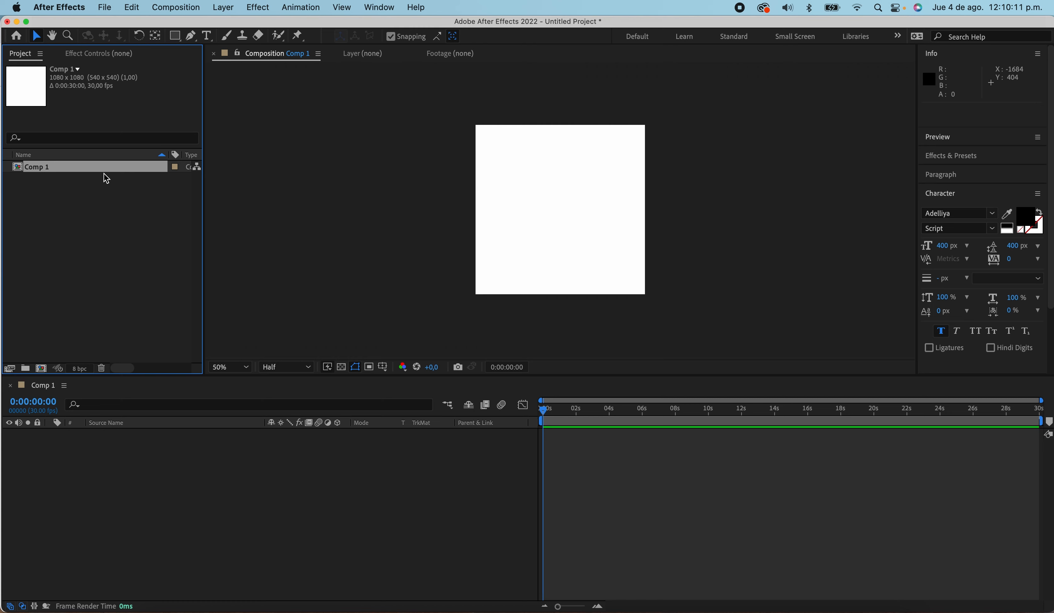
{"action": "key", "text": "Return"}
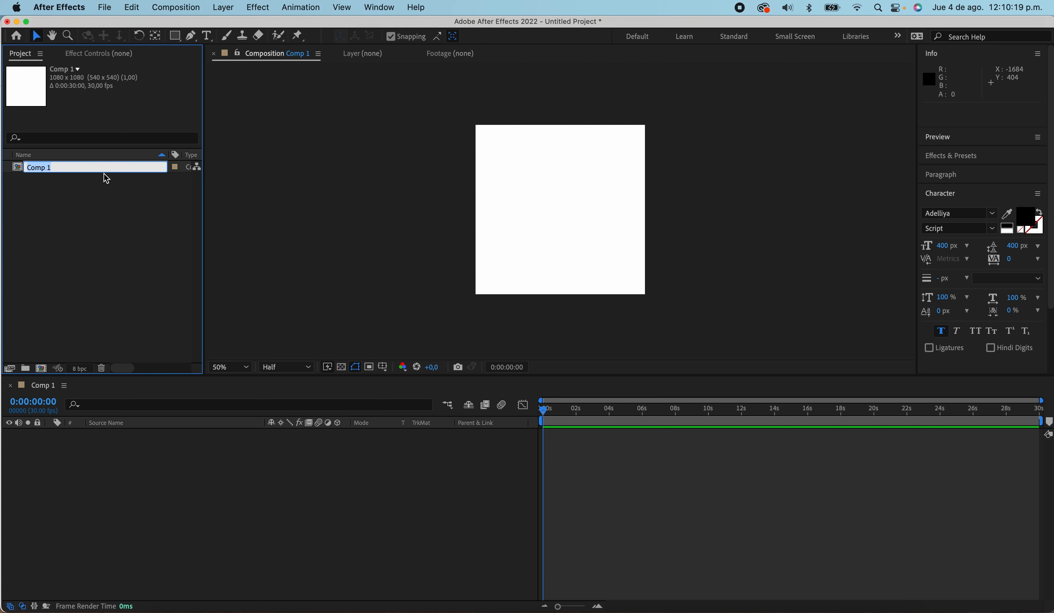
{"action": "type", "text": "nuevo_nombre"}
{"action": "key", "text": "Return"}
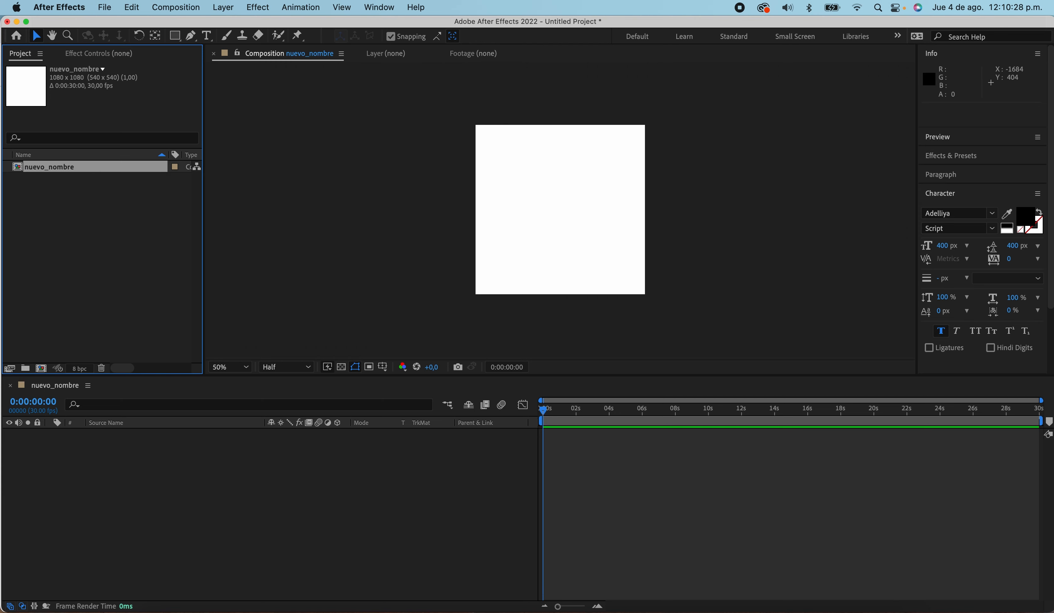
{"action": "left_click", "coordinate": [86, 221]}
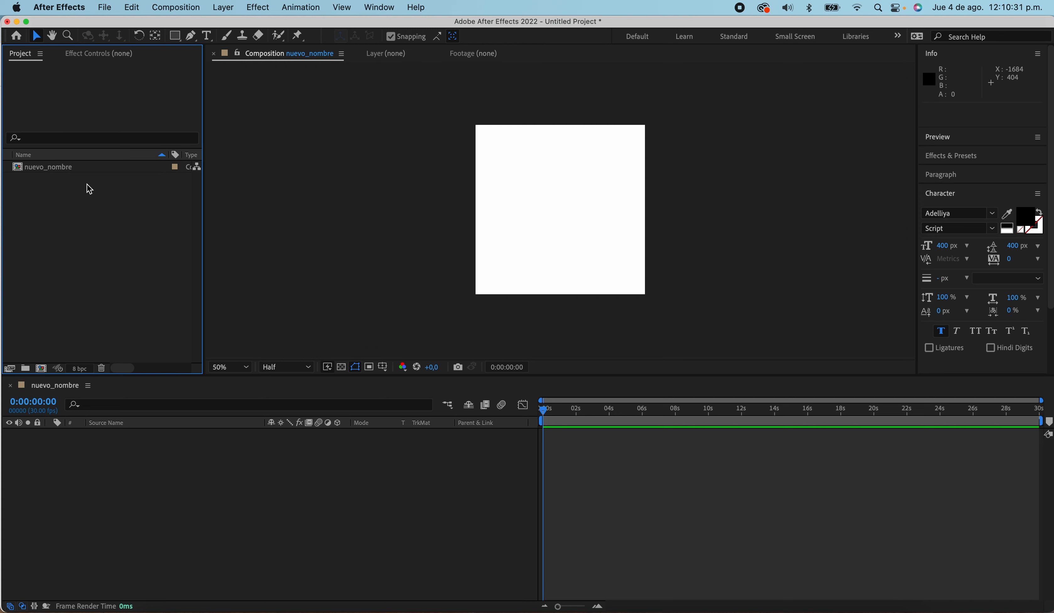
{"action": "key", "text": "super+z"}
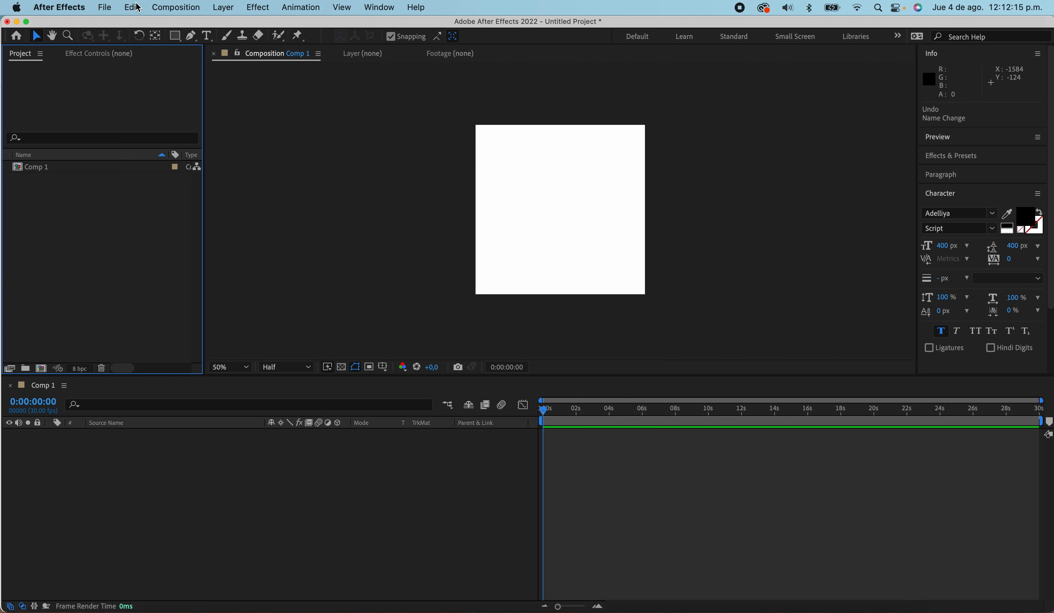
Start importing a file and browse on the HD_2020 drive to 2022 > Uniminuto > 02 segundo semestre
{"action": "left_click", "coordinate": [103, 9]}
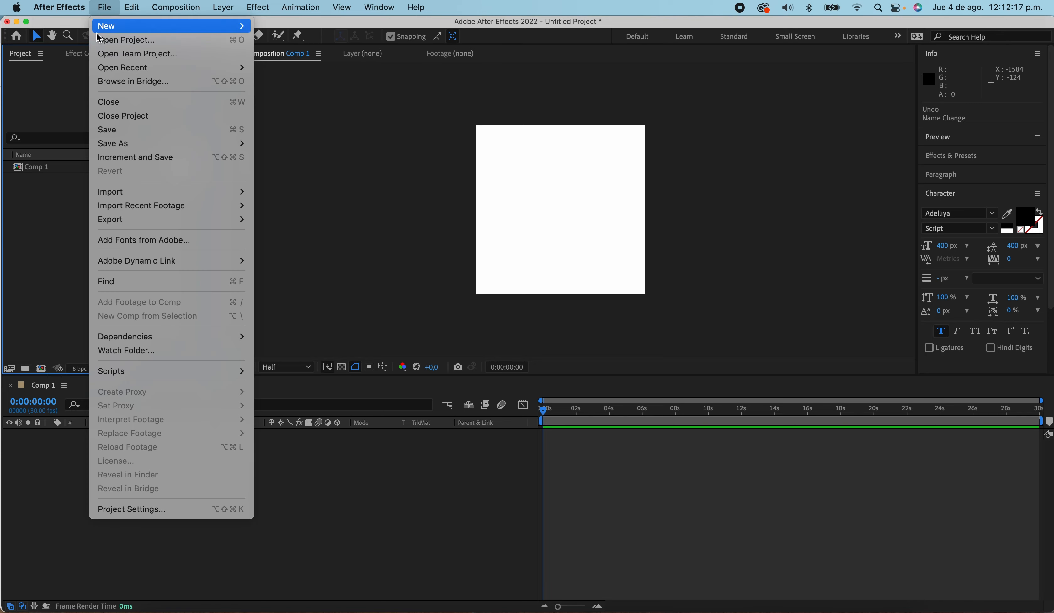
{"action": "mouse_move", "coordinate": [113, 192]}
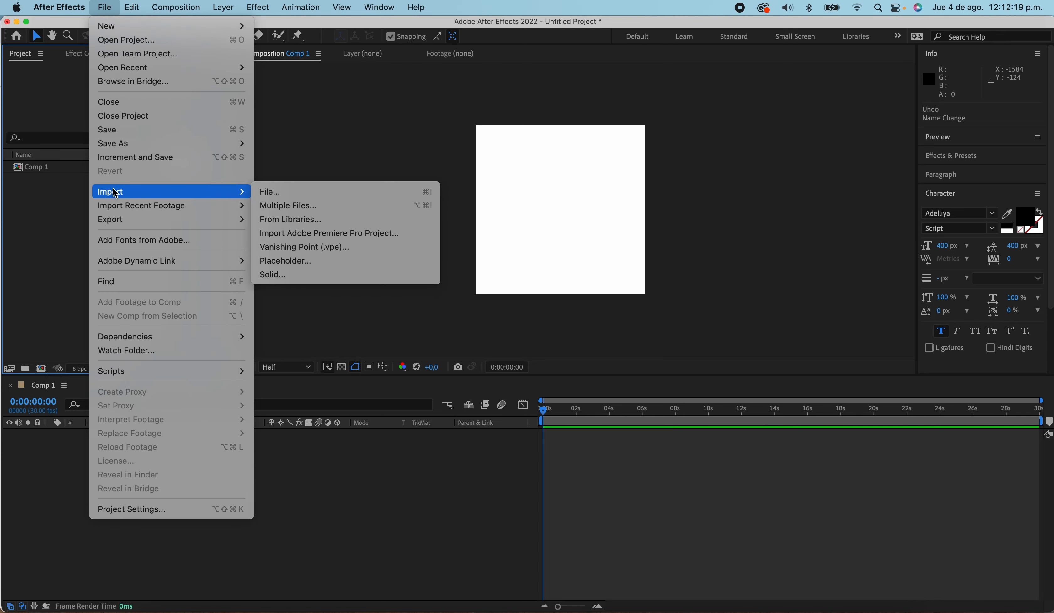
{"action": "left_click", "coordinate": [295, 197]}
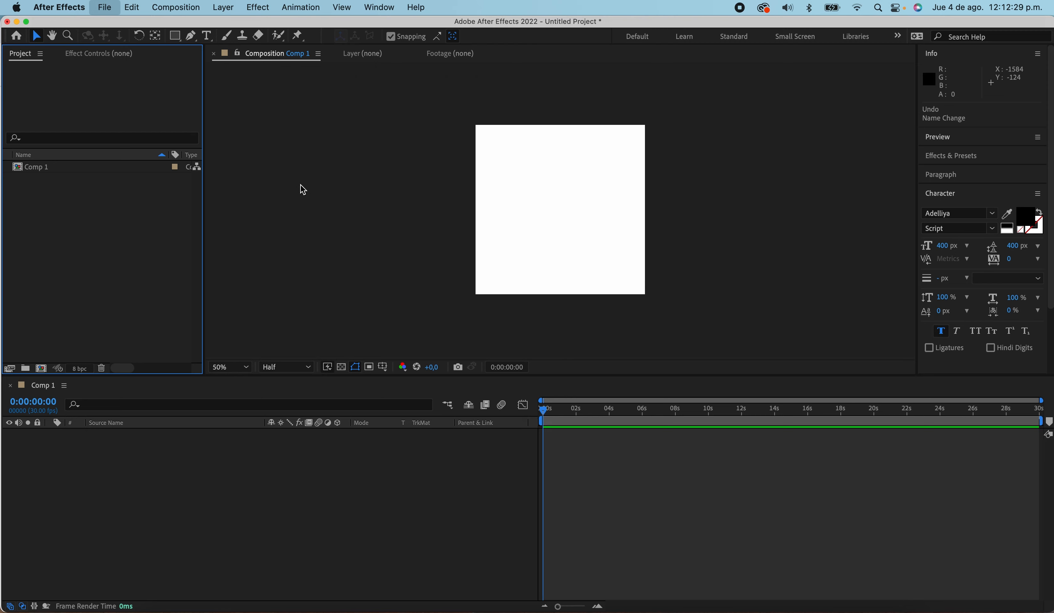
{"action": "key", "text": "super+i"}
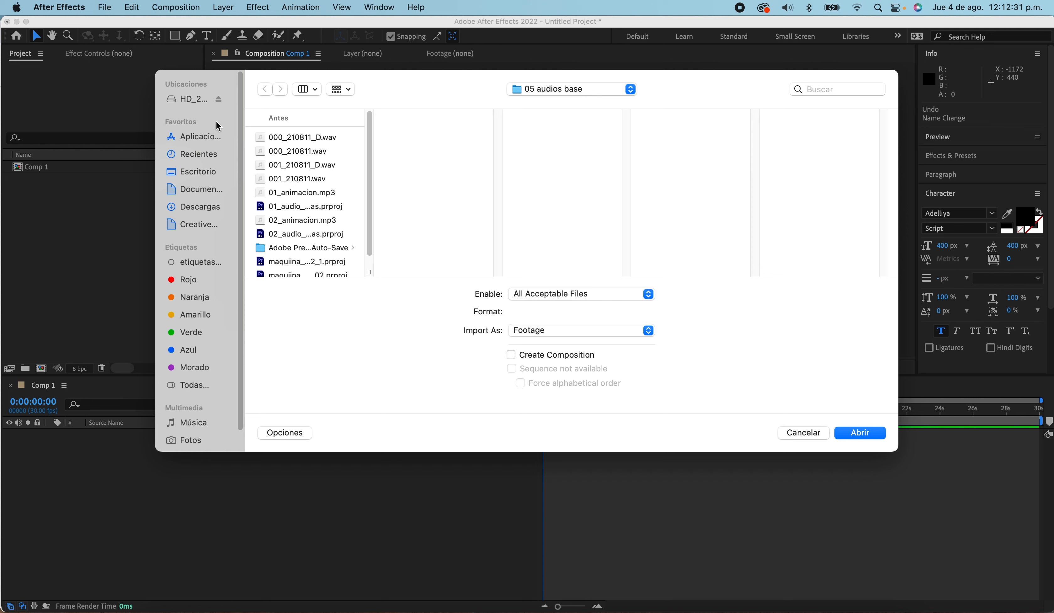
{"action": "left_click", "coordinate": [194, 100]}
{"action": "left_click", "coordinate": [287, 165]}
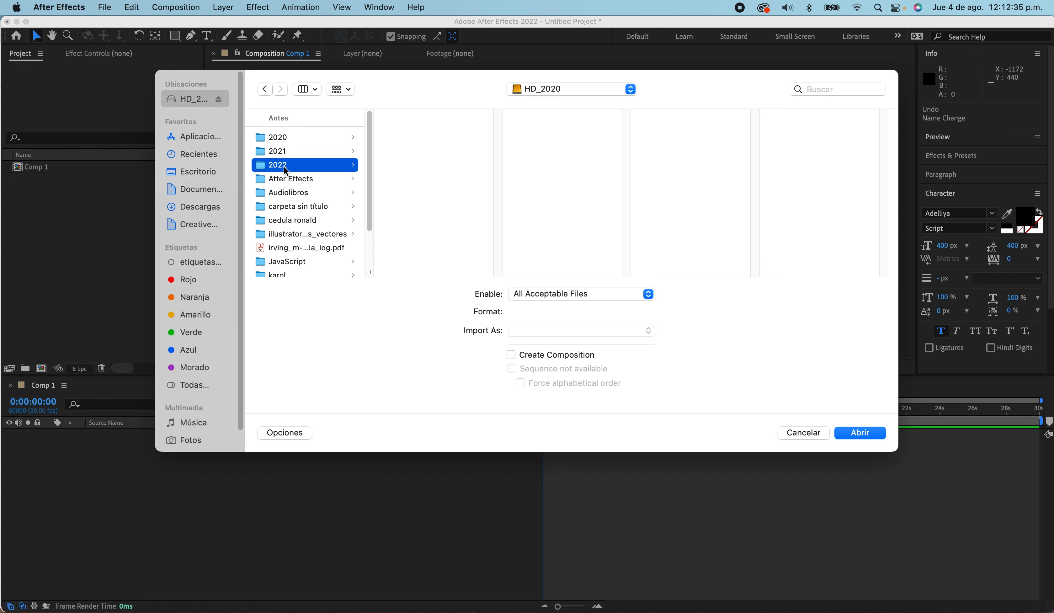
{"action": "scroll", "coordinate": [416, 243], "scroll_direction": "down", "scroll_amount": 3}
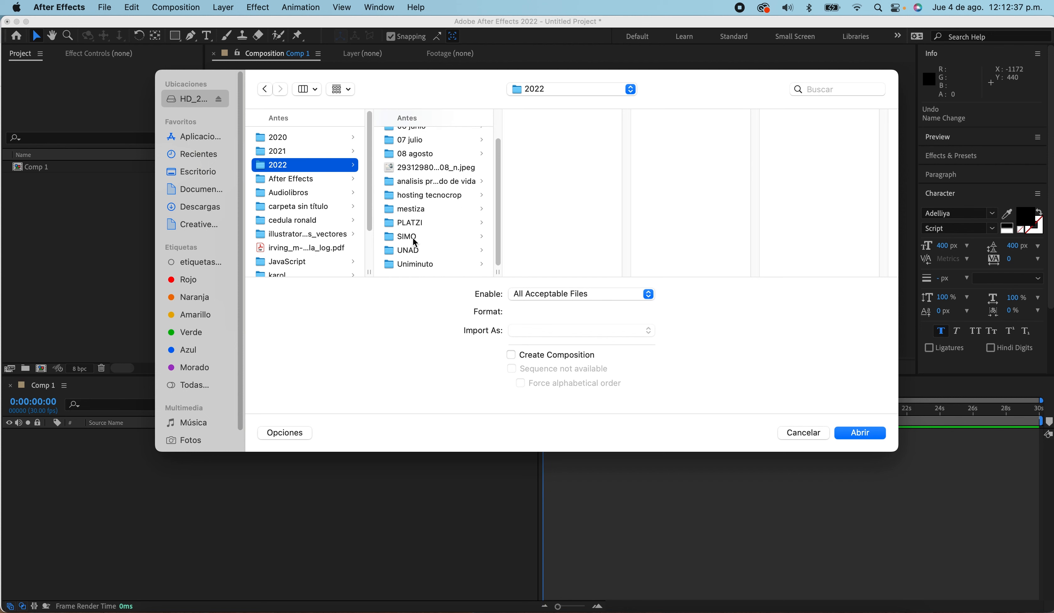
{"action": "left_click", "coordinate": [412, 265]}
{"action": "left_click", "coordinate": [559, 153]}
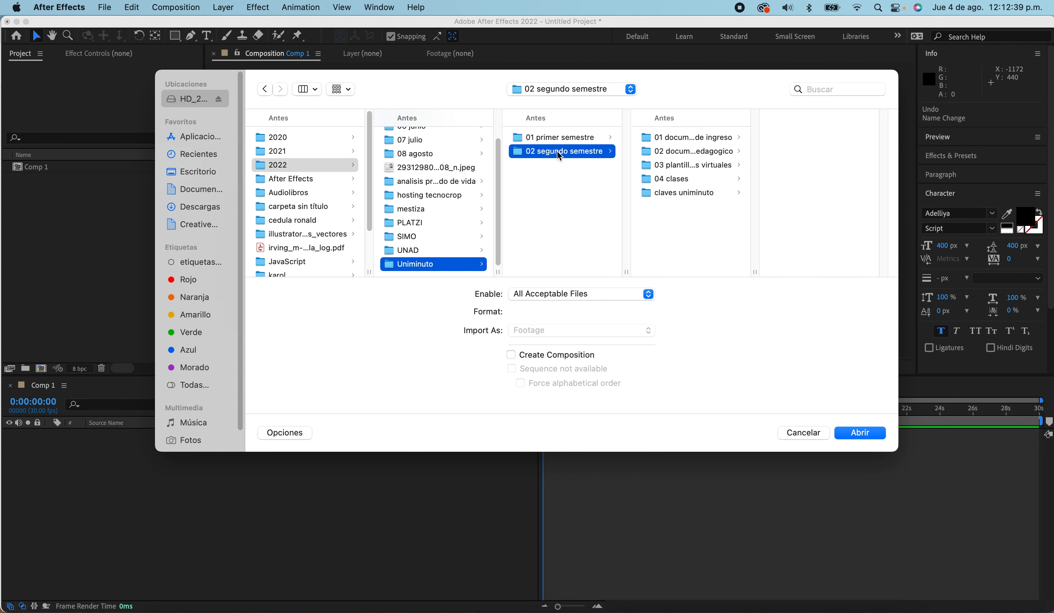
Import guia.png from the 01 pelota de rebote > 01 images folder inside the After Effects course folder under 04 clases
{"action": "left_click", "coordinate": [679, 179]}
{"action": "left_click", "coordinate": [821, 142]}
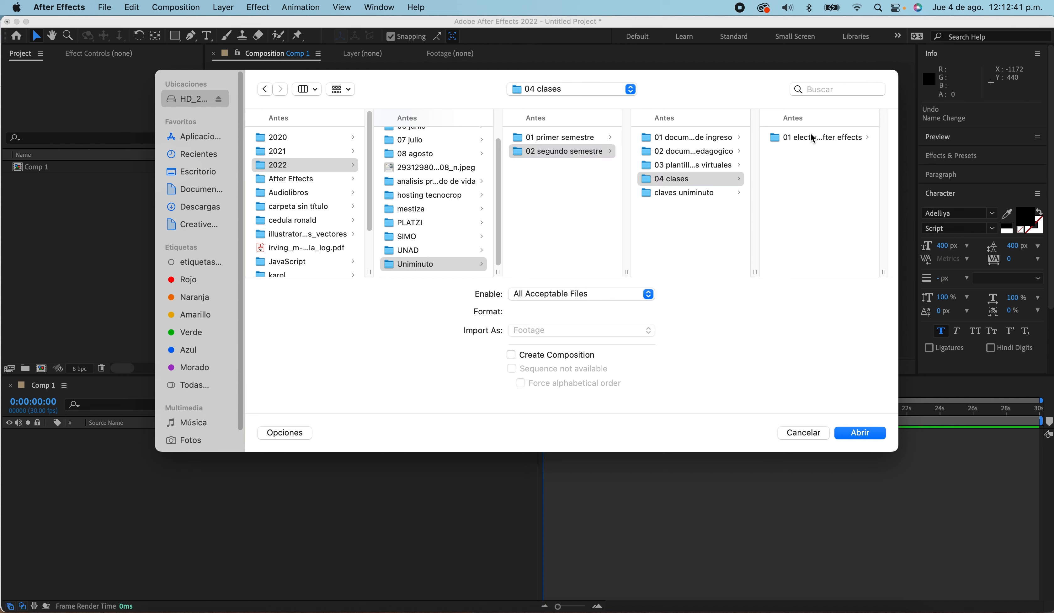
{"action": "left_click", "coordinate": [821, 143]}
{"action": "left_click", "coordinate": [799, 139]}
{"action": "left_click", "coordinate": [814, 139]}
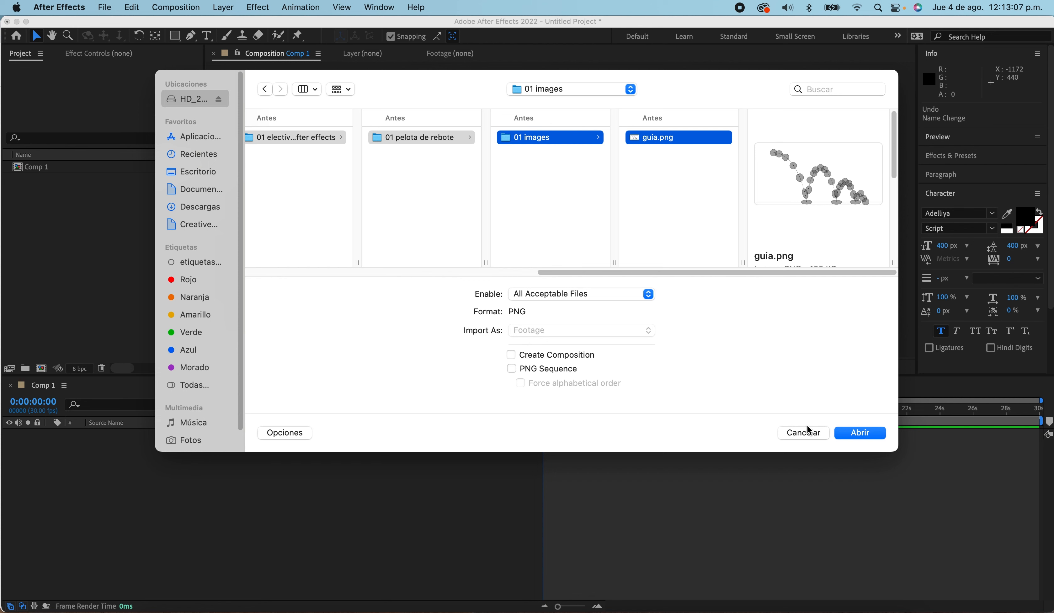
{"action": "left_click", "coordinate": [861, 435]}
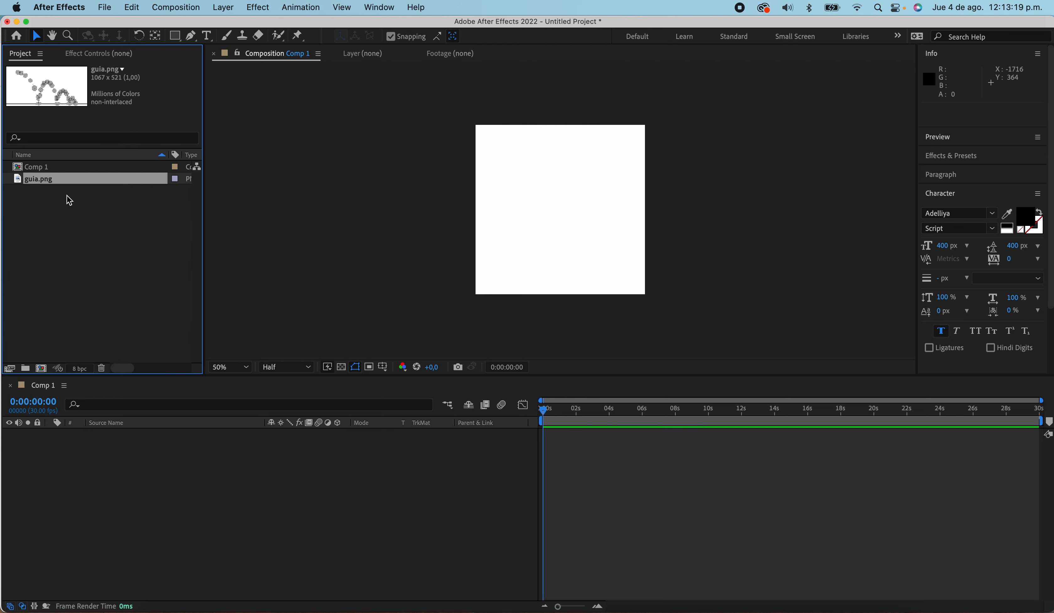
Create a new project folder named "01 graficos"
{"action": "left_click", "coordinate": [25, 369]}
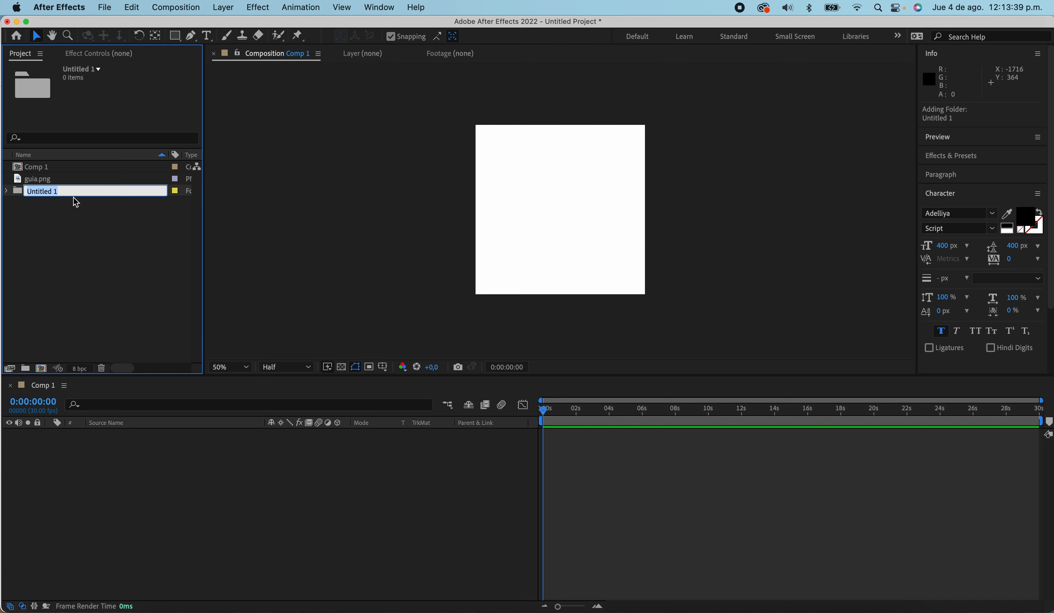
{"action": "type", "text": "01 graficos"}
{"action": "key", "text": "Return"}
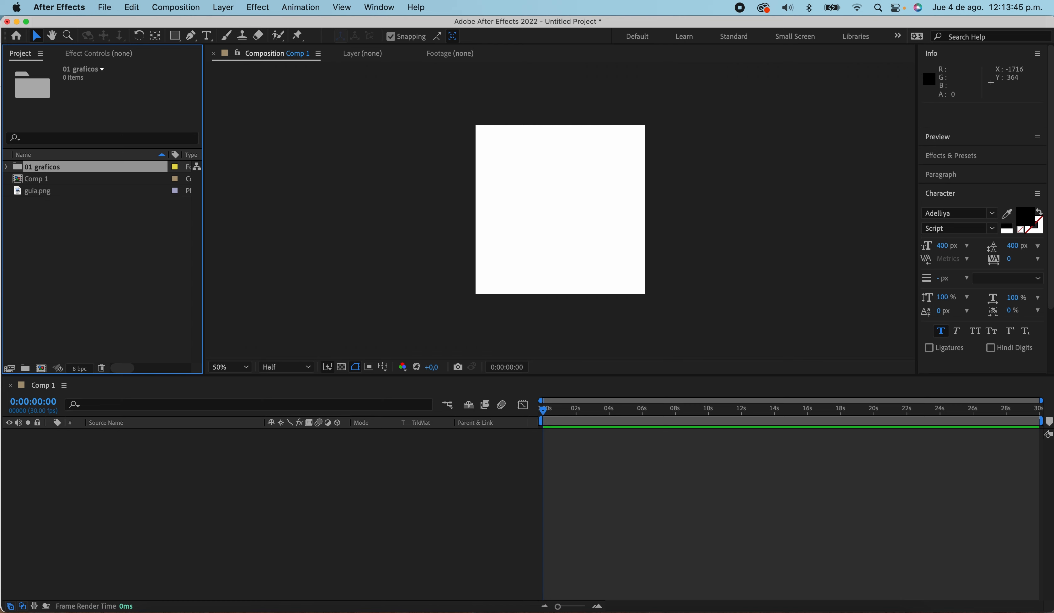
Move the Comp 1 composition into the 01 graficos folder and back out to the project's root level
{"action": "left_click", "coordinate": [45, 193]}
{"action": "left_click", "coordinate": [39, 181]}
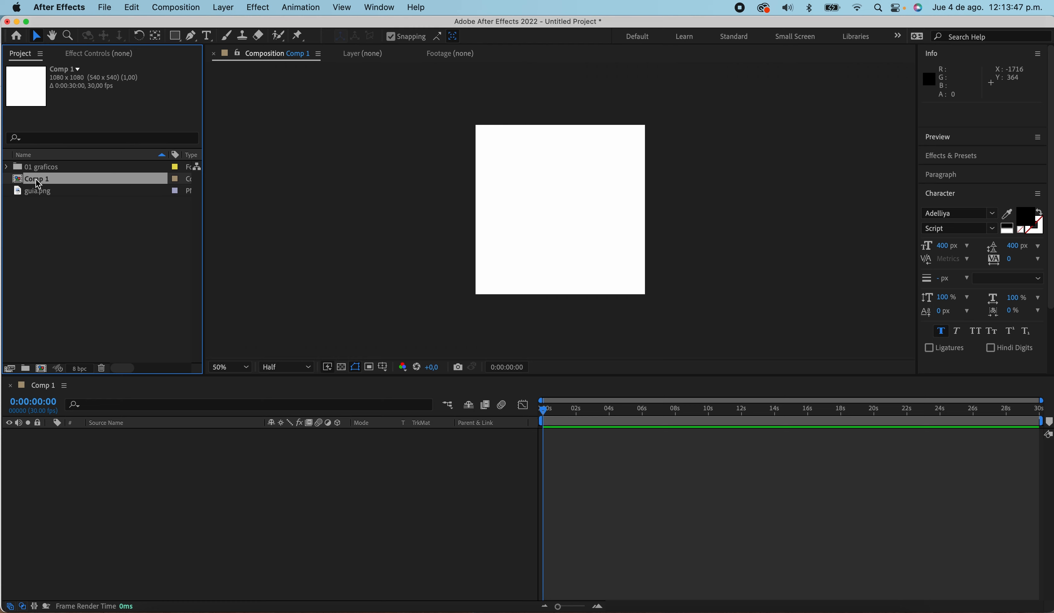
{"action": "left_click_drag", "start_coordinate": [17, 178], "coordinate": [18, 165]}
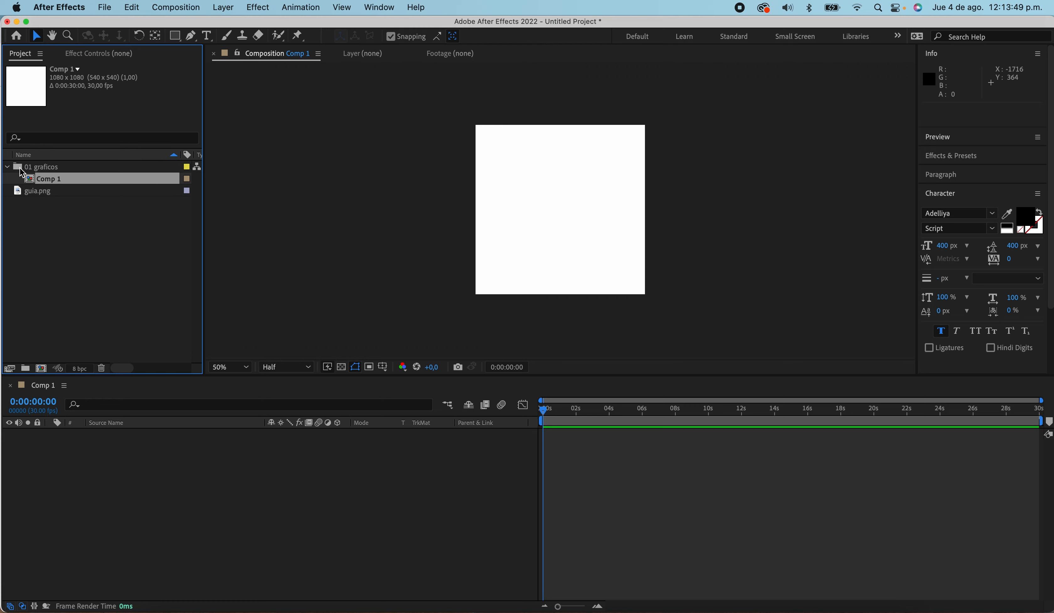
{"action": "left_click", "coordinate": [18, 165]}
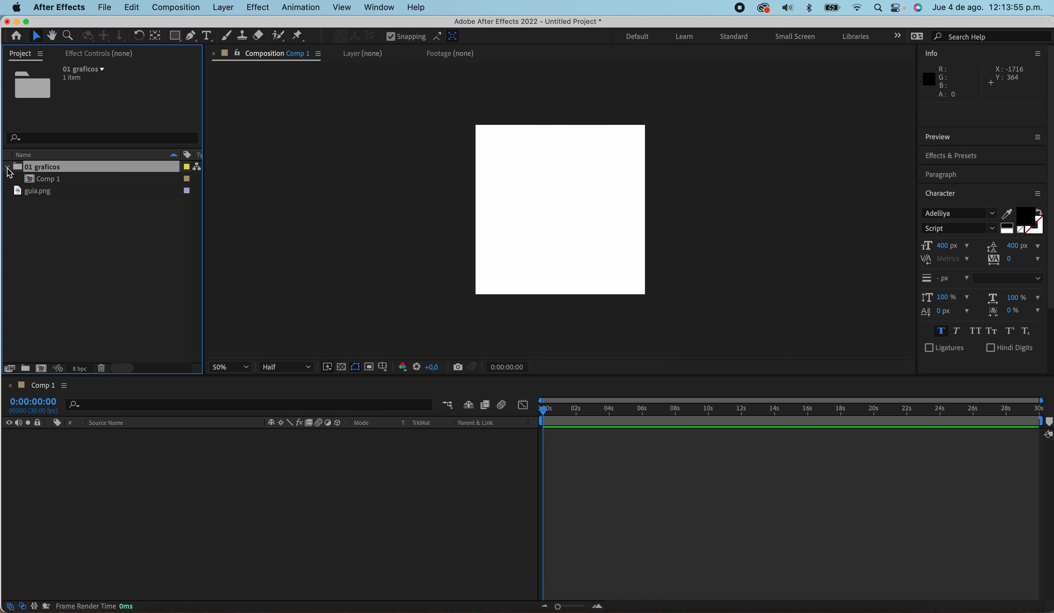
{"action": "left_click", "coordinate": [8, 168]}
{"action": "left_click", "coordinate": [7, 168]}
{"action": "left_click", "coordinate": [8, 167]}
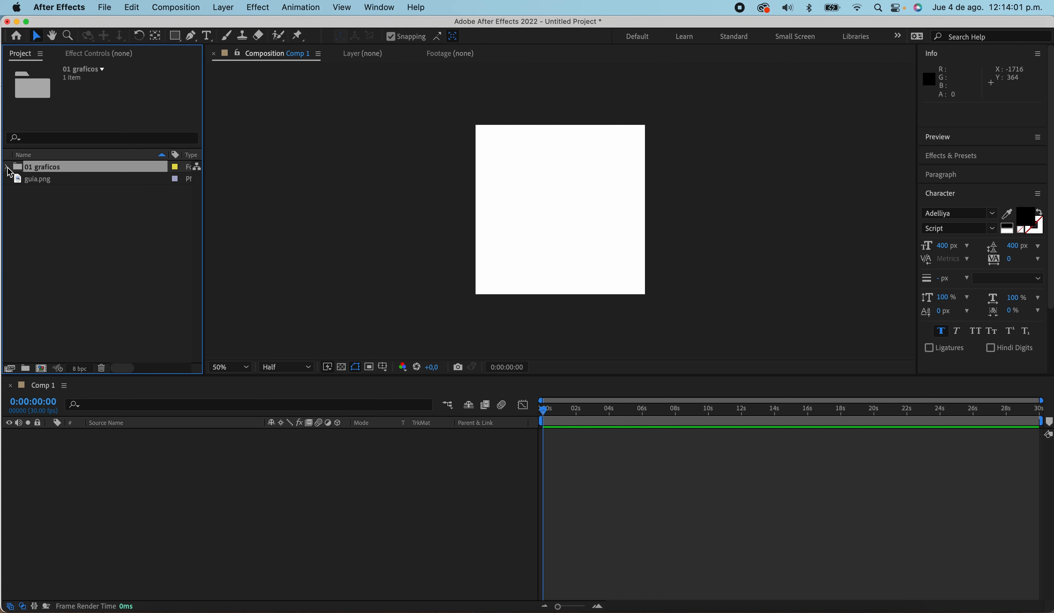
{"action": "left_click", "coordinate": [7, 168]}
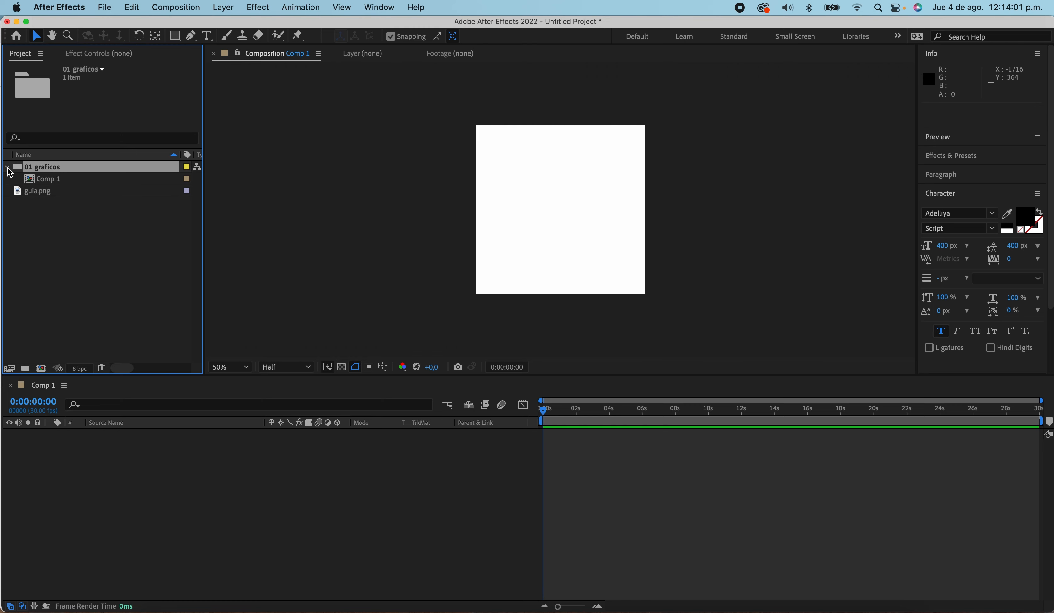
{"action": "left_click", "coordinate": [40, 179]}
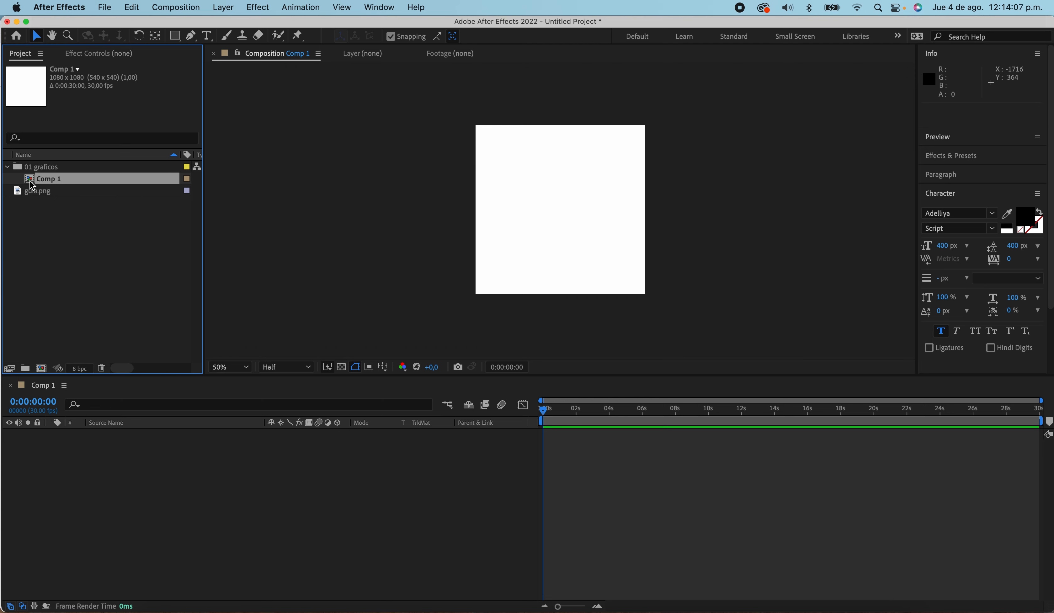
{"action": "left_click_drag", "start_coordinate": [33, 185], "coordinate": [31, 219]}
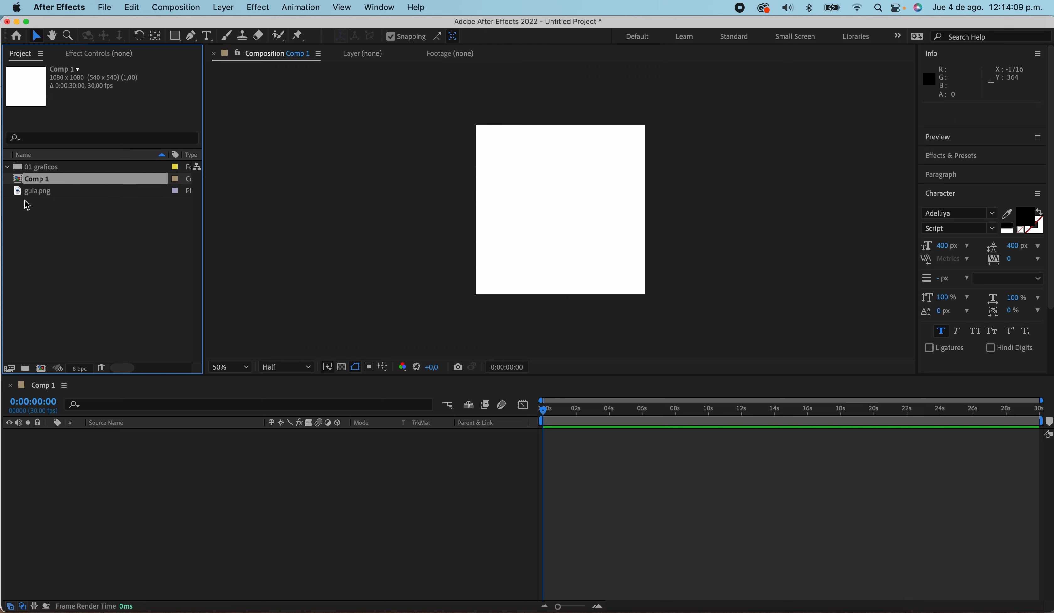
Move guia.png into the 01 graficos folder
{"action": "left_click", "coordinate": [13, 195]}
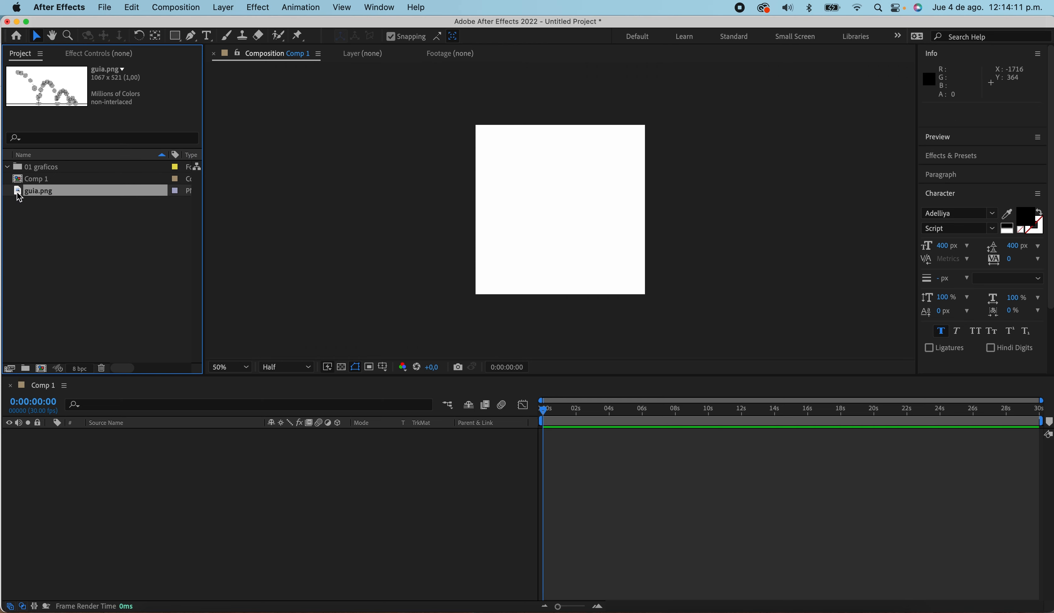
{"action": "left_click_drag", "start_coordinate": [19, 197], "coordinate": [25, 169]}
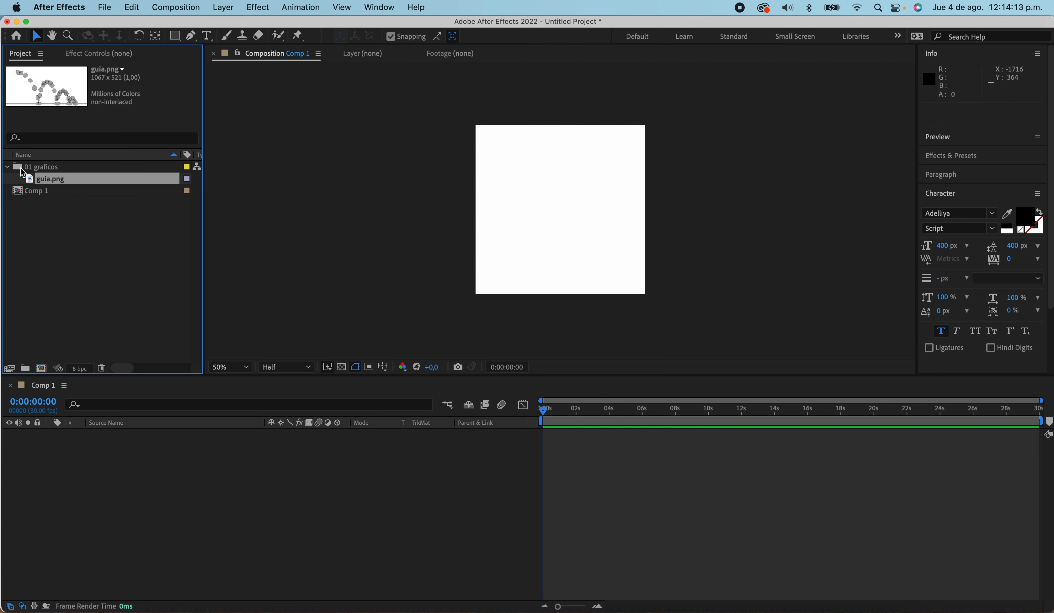
{"action": "left_click", "coordinate": [19, 170]}
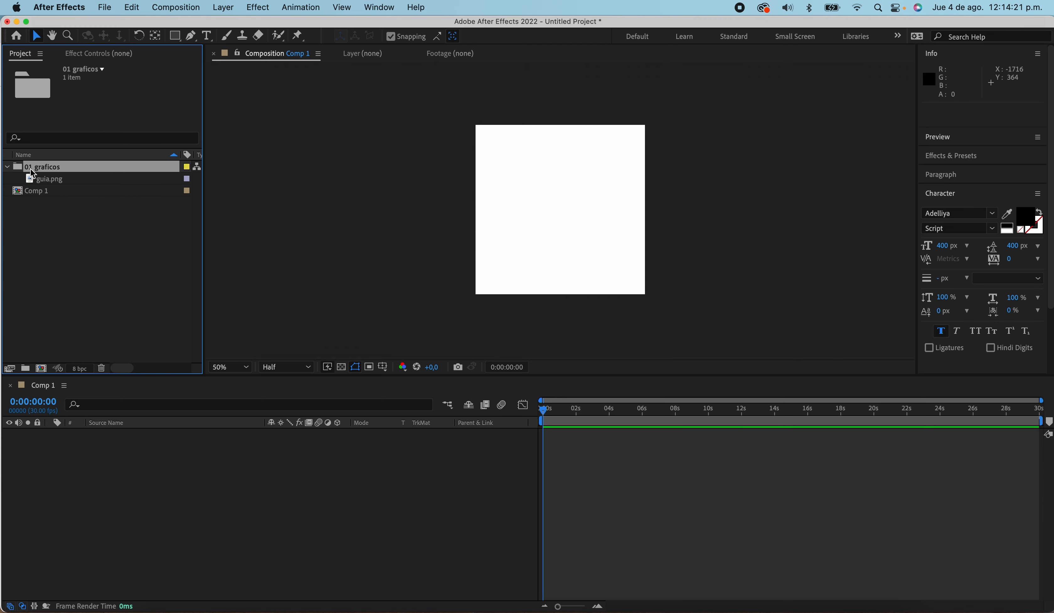
{"action": "left_click", "coordinate": [106, 7]}
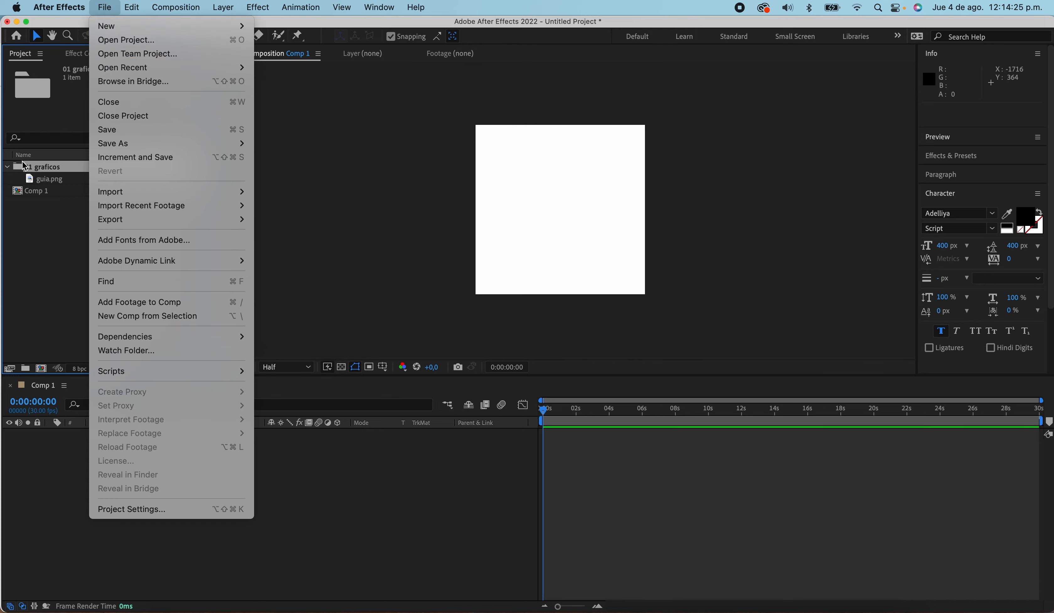
{"action": "left_click", "coordinate": [60, 257]}
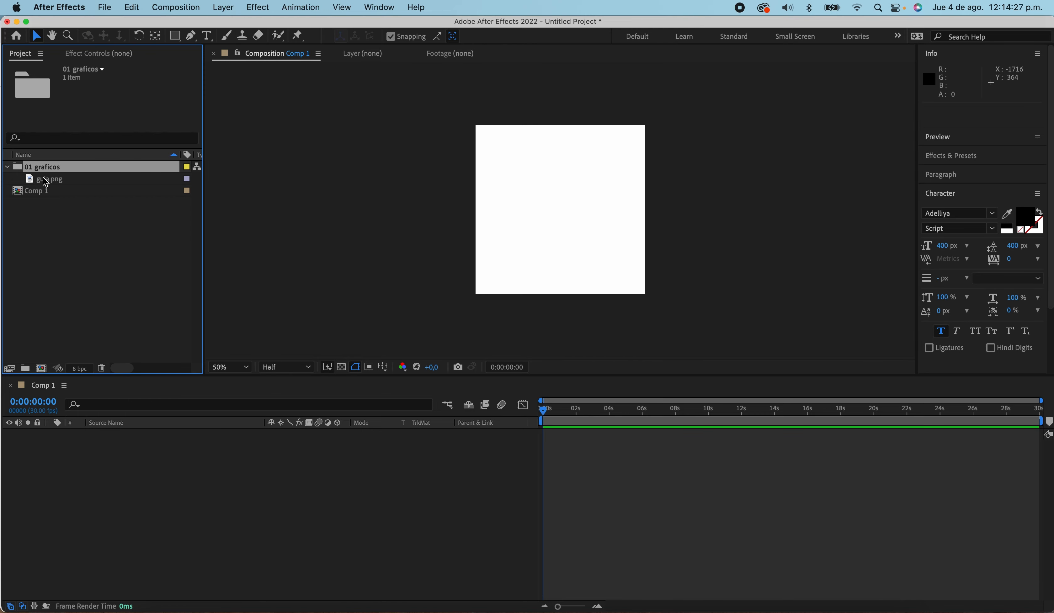
{"action": "left_click", "coordinate": [57, 219]}
Add guia.png from the 01 graficos folder to Comp 1 as a layer centered in the frame
{"action": "left_click", "coordinate": [44, 183]}
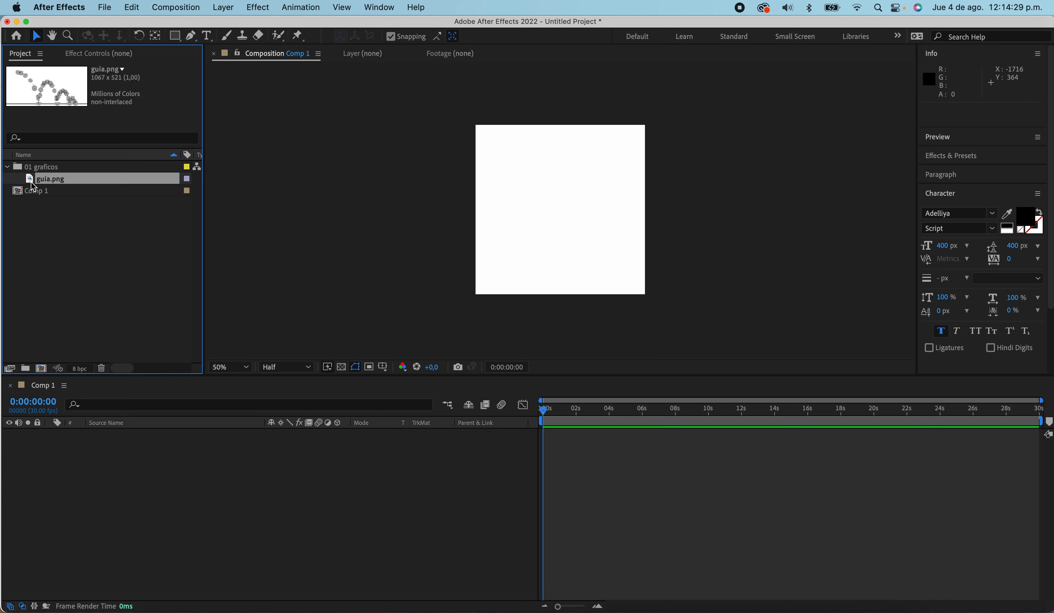
{"action": "left_click_drag", "start_coordinate": [33, 185], "coordinate": [558, 217]}
{"action": "left_click", "coordinate": [706, 196]}
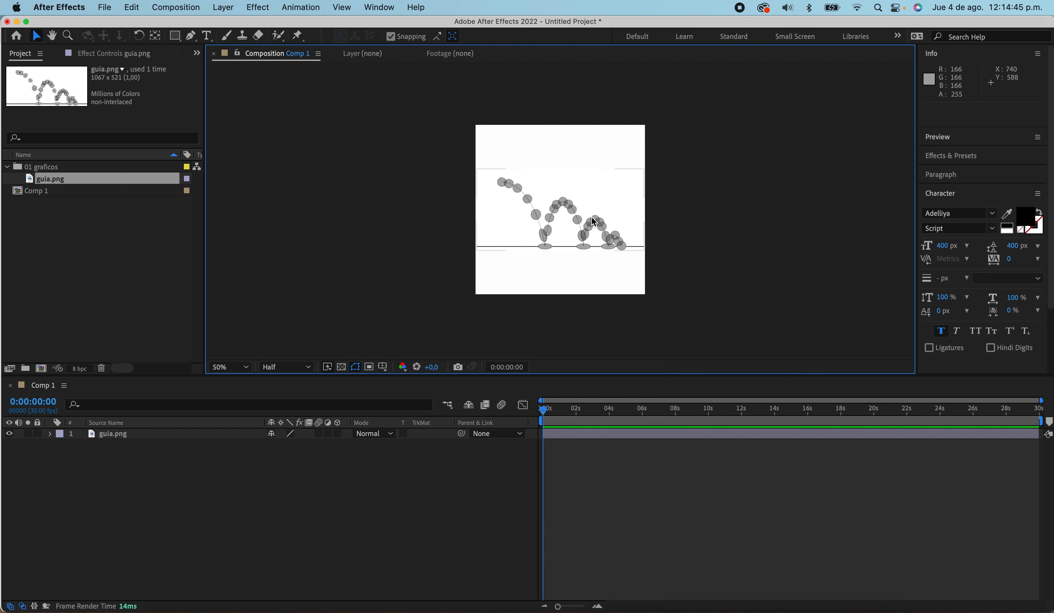
Select the guia.png layer in the Comp 1 timeline, keeping the current time at 0:00:00:00
{"action": "left_click", "coordinate": [571, 207]}
{"action": "left_click", "coordinate": [702, 197]}
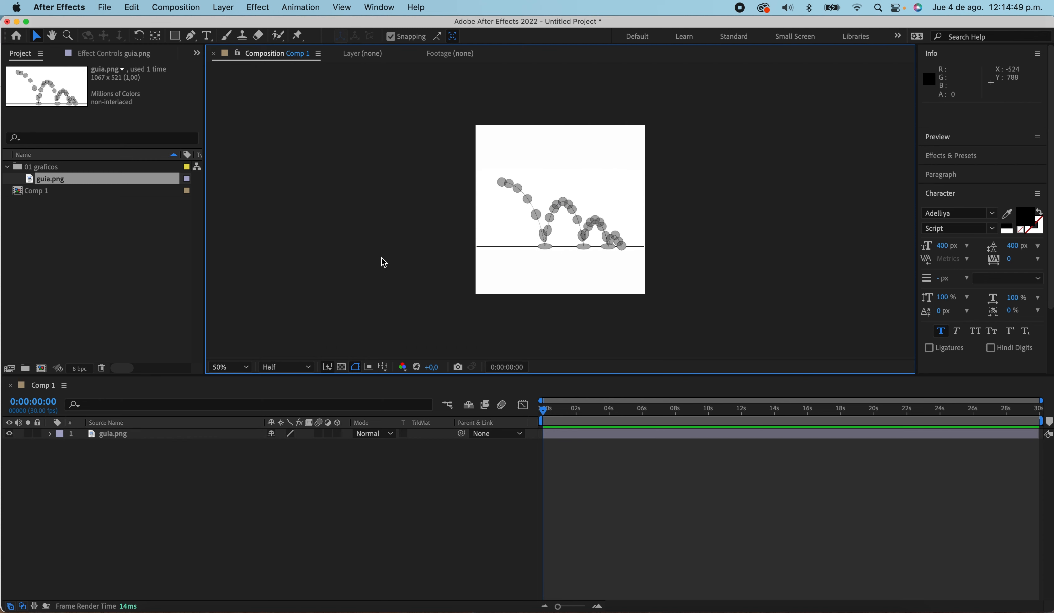
{"action": "left_click", "coordinate": [534, 215]}
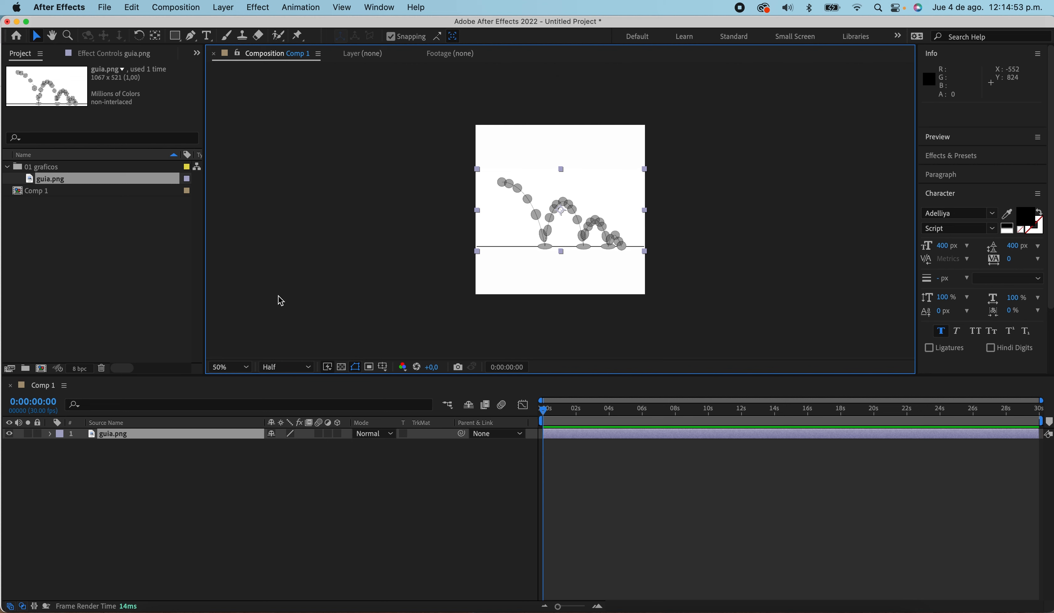
{"action": "left_click", "coordinate": [82, 490]}
{"action": "left_click", "coordinate": [100, 438]}
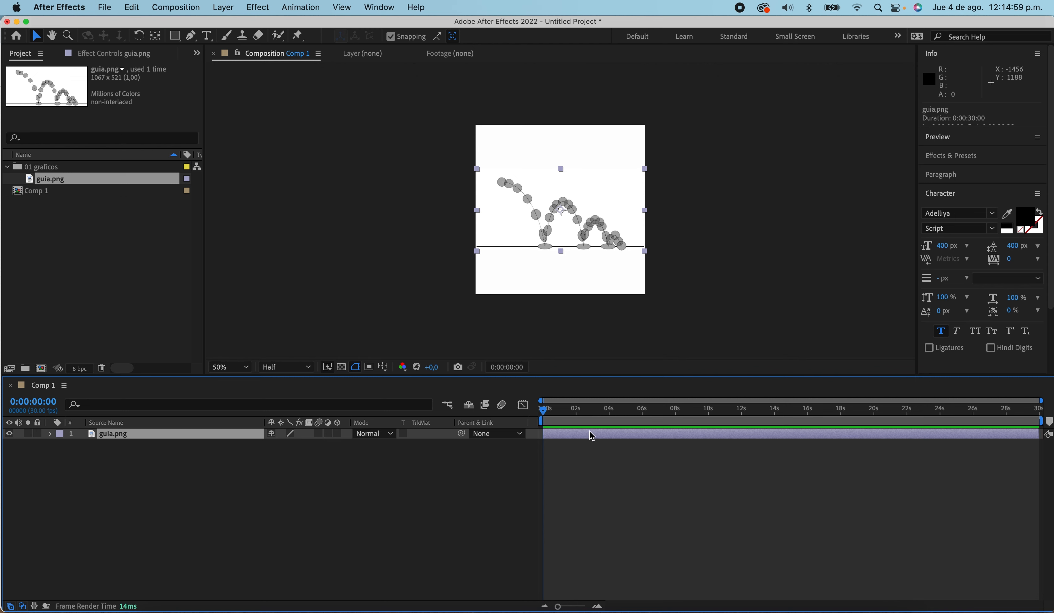
{"action": "mouse_move", "coordinate": [546, 416]}
{"action": "left_mouse_down"}
{"action": "mouse_move", "coordinate": [907, 412]}
{"action": "mouse_move", "coordinate": [534, 400]}
{"action": "mouse_move", "coordinate": [1045, 405]}
{"action": "mouse_move", "coordinate": [536, 409]}
{"action": "left_mouse_up"}
Examine the bouncing-ball guide in the Comp 1 view at magnifications from 50% to 200%, ending at 100%
{"action": "scroll", "coordinate": [550, 204], "scroll_direction": "up", "scroll_amount": 1}
{"action": "scroll", "coordinate": [551, 205], "scroll_direction": "down", "scroll_amount": 1}
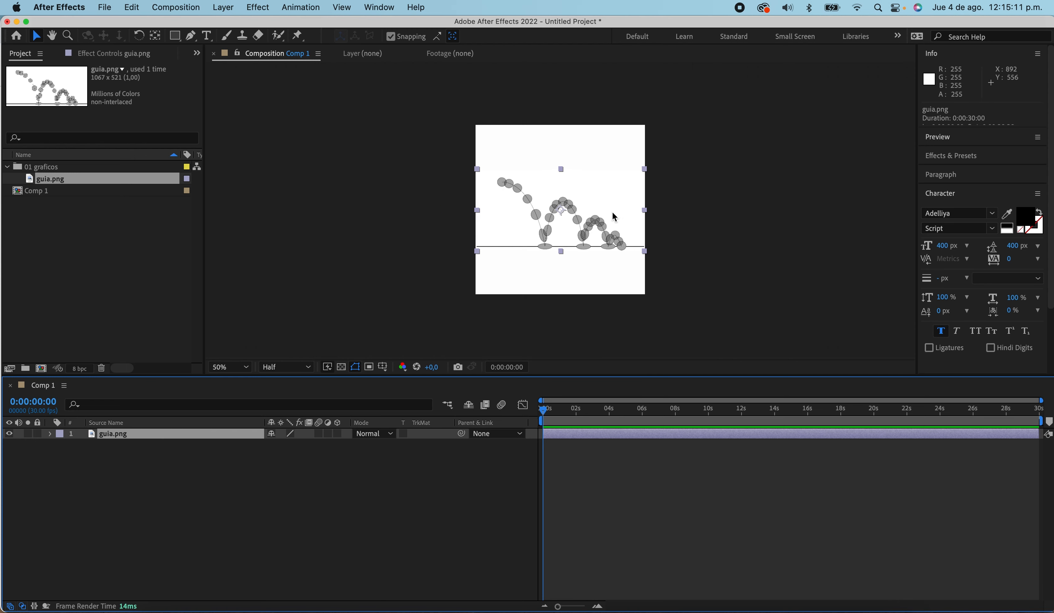
{"action": "scroll", "coordinate": [574, 211], "scroll_direction": "up", "scroll_amount": 2}
{"action": "scroll", "coordinate": [574, 208], "scroll_direction": "down", "scroll_amount": 2}
{"action": "scroll", "coordinate": [573, 209], "scroll_direction": "up", "scroll_amount": 2}
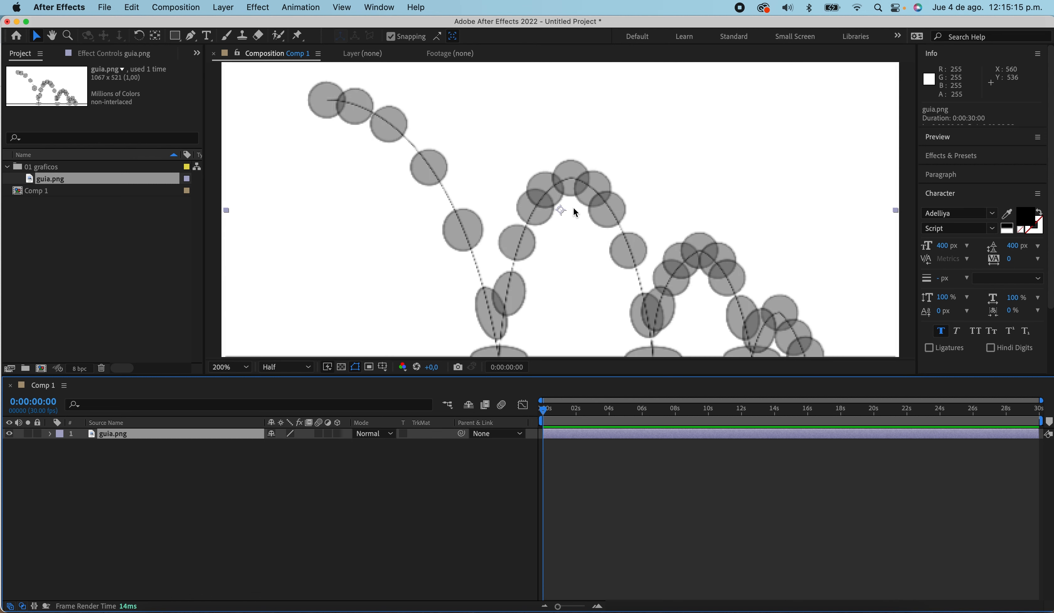
{"action": "scroll", "coordinate": [575, 209], "scroll_direction": "down", "scroll_amount": 1}
{"action": "scroll", "coordinate": [573, 207], "scroll_direction": "down", "scroll_amount": 1}
{"action": "scroll", "coordinate": [574, 207], "scroll_direction": "up", "scroll_amount": 1}
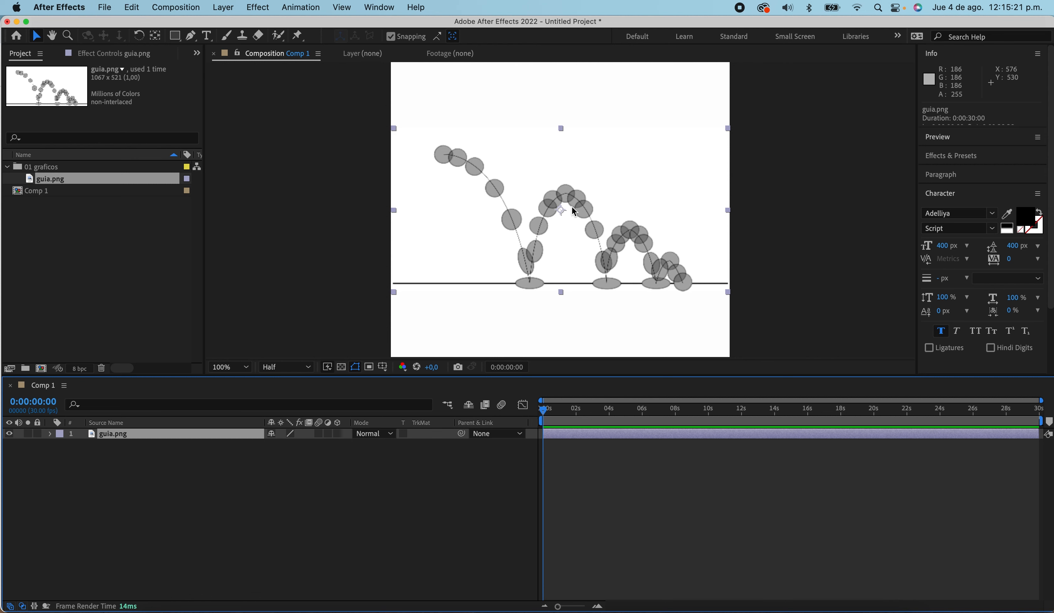
{"action": "scroll", "coordinate": [579, 214], "scroll_direction": "up", "scroll_amount": 1}
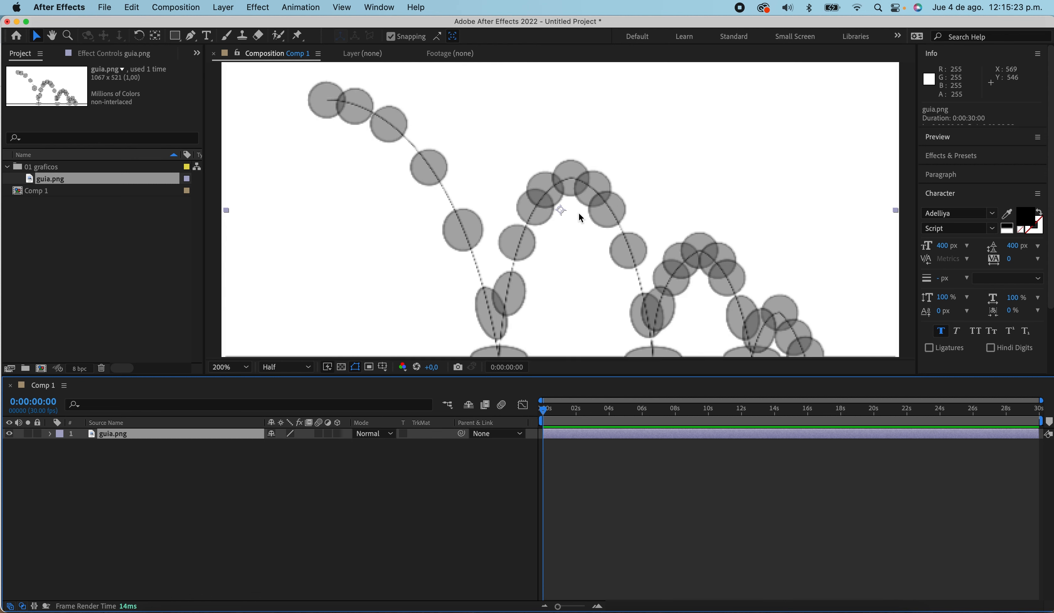
{"action": "scroll", "coordinate": [577, 215], "scroll_direction": "down", "scroll_amount": 2}
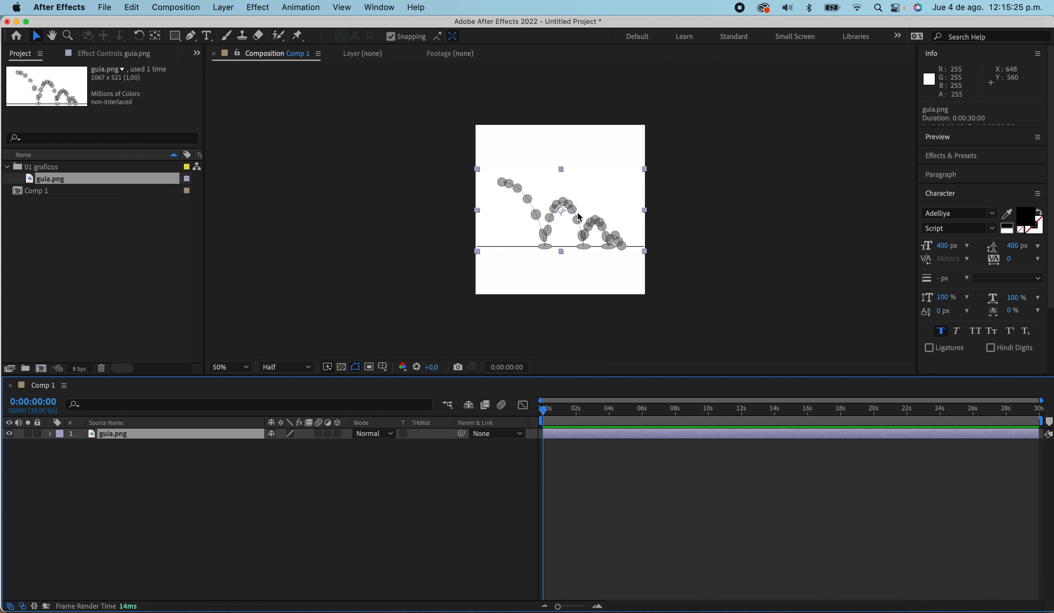
{"action": "scroll", "coordinate": [577, 215], "scroll_direction": "up", "scroll_amount": 2}
{"action": "scroll", "coordinate": [579, 217], "scroll_direction": "down", "scroll_amount": 1}
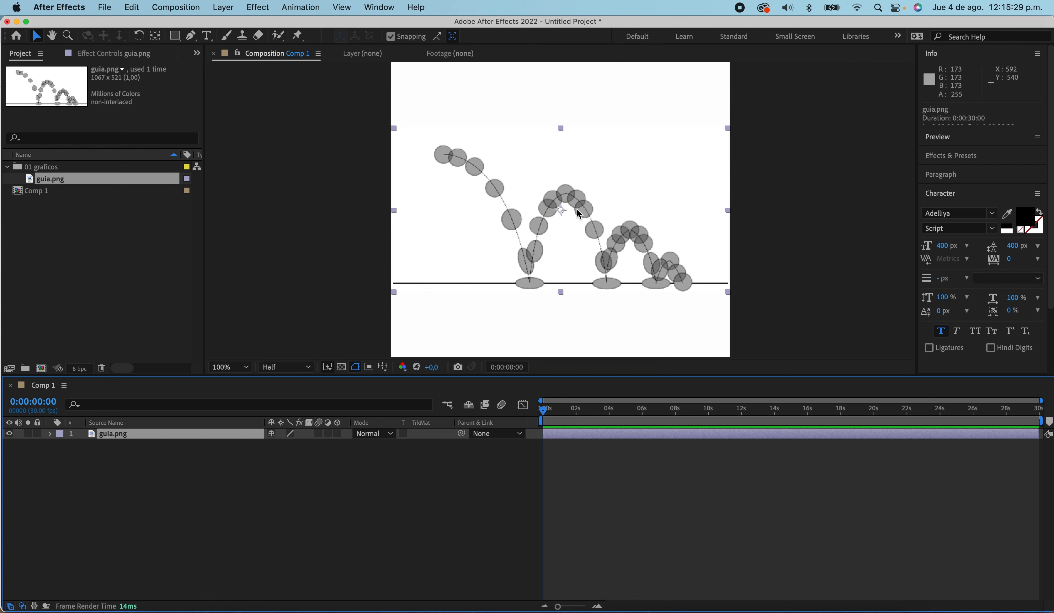
Compare the Comp 1 view at Fit, 25%, 50% and 200%, return to 100%, and review the preview resolution options, keeping Half
{"action": "left_click", "coordinate": [750, 158]}
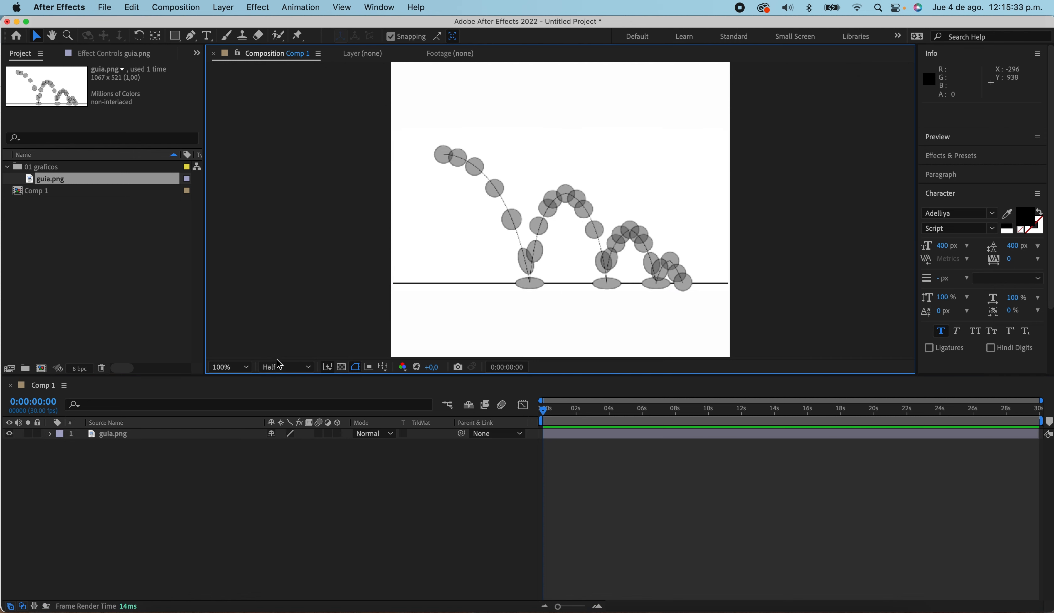
{"action": "left_click", "coordinate": [247, 368]}
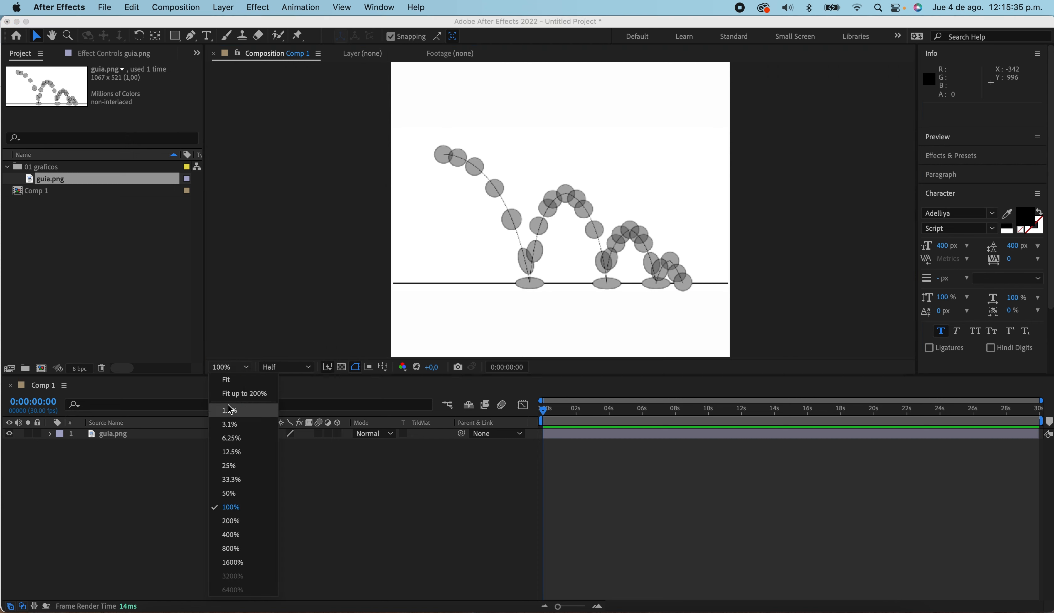
{"action": "left_click", "coordinate": [235, 381]}
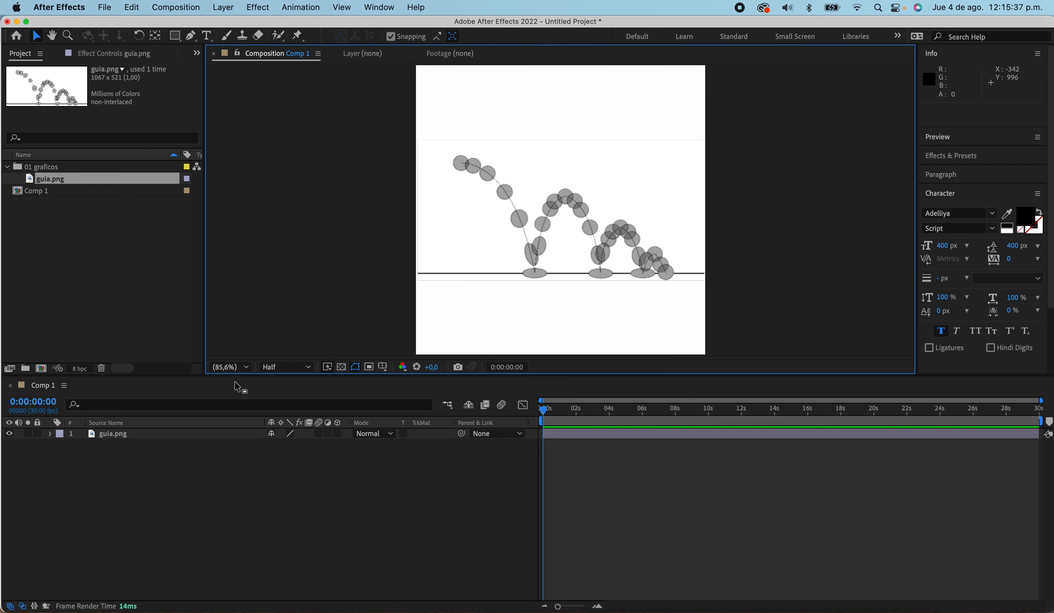
{"action": "left_click", "coordinate": [247, 367]}
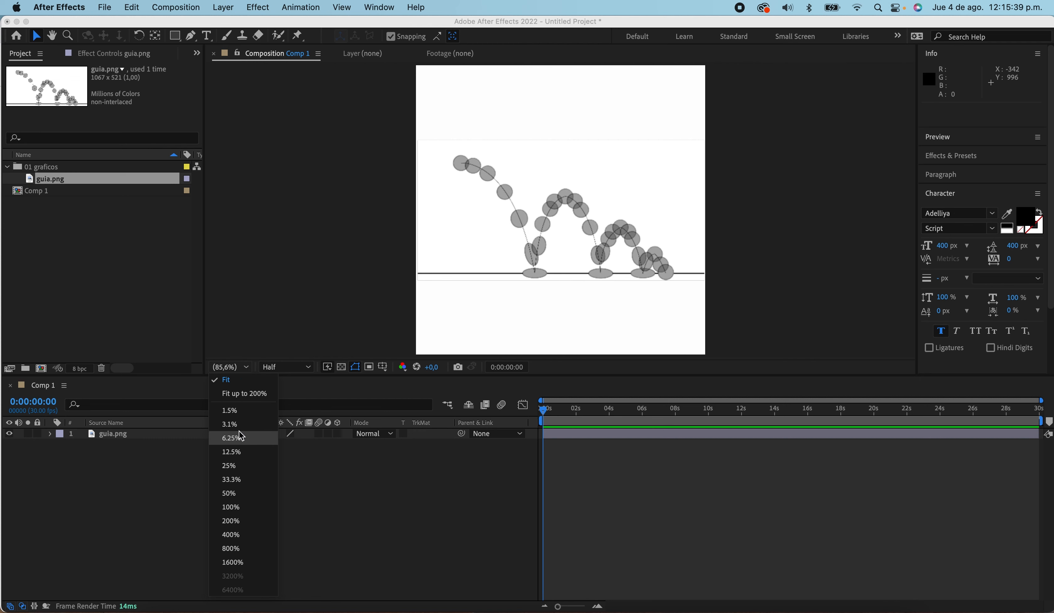
{"action": "left_click", "coordinate": [239, 465]}
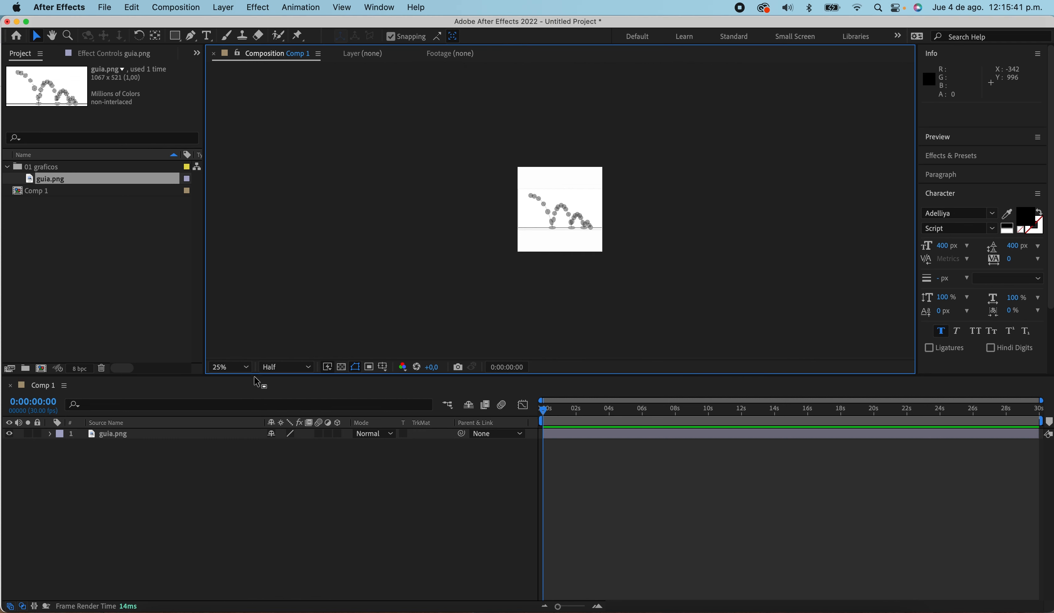
{"action": "left_click", "coordinate": [245, 367]}
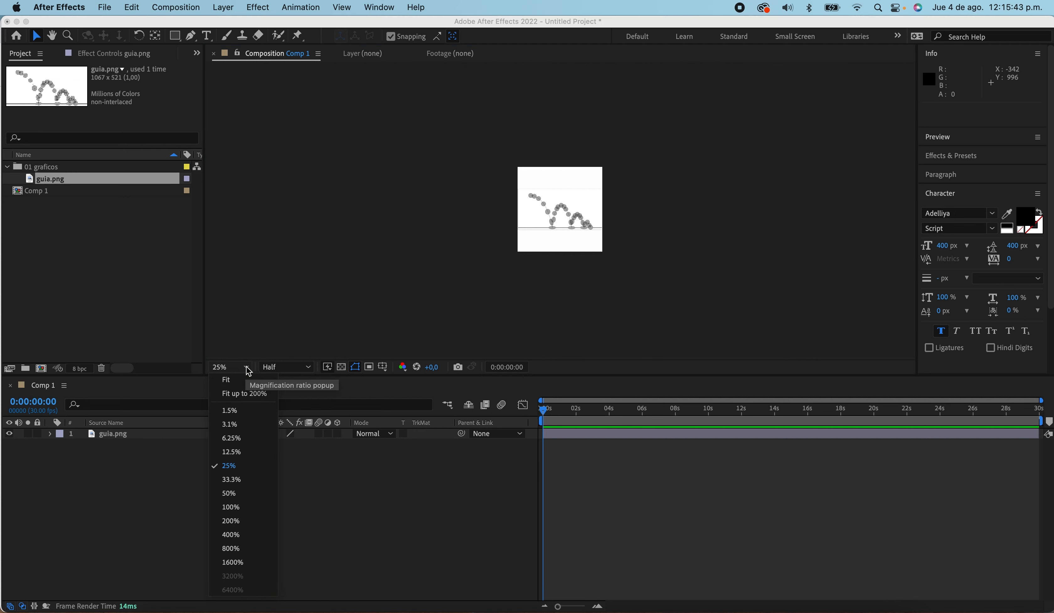
{"action": "left_click", "coordinate": [301, 297]}
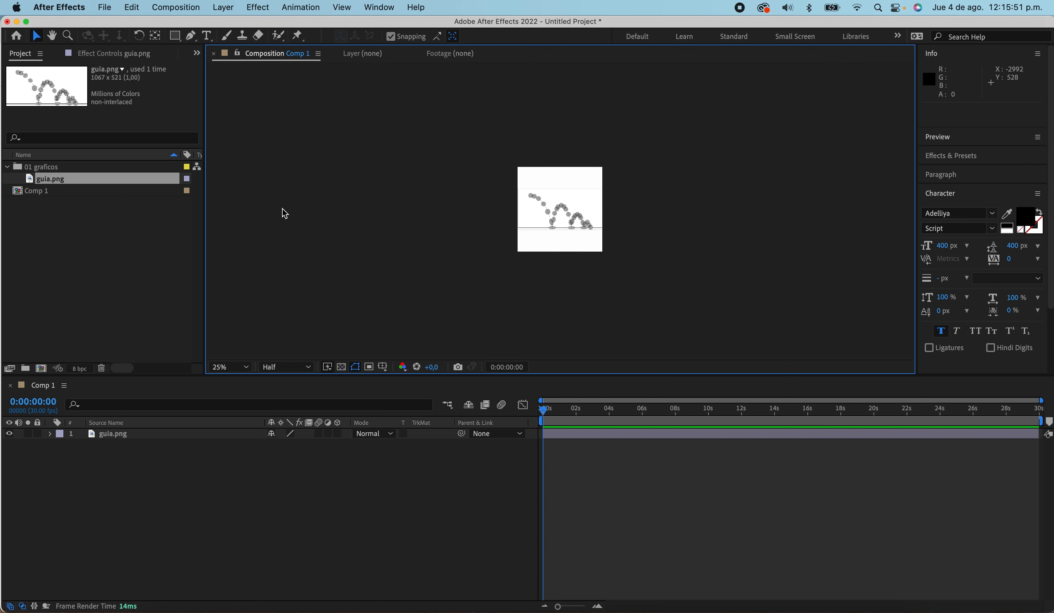
{"action": "left_click", "coordinate": [246, 367]}
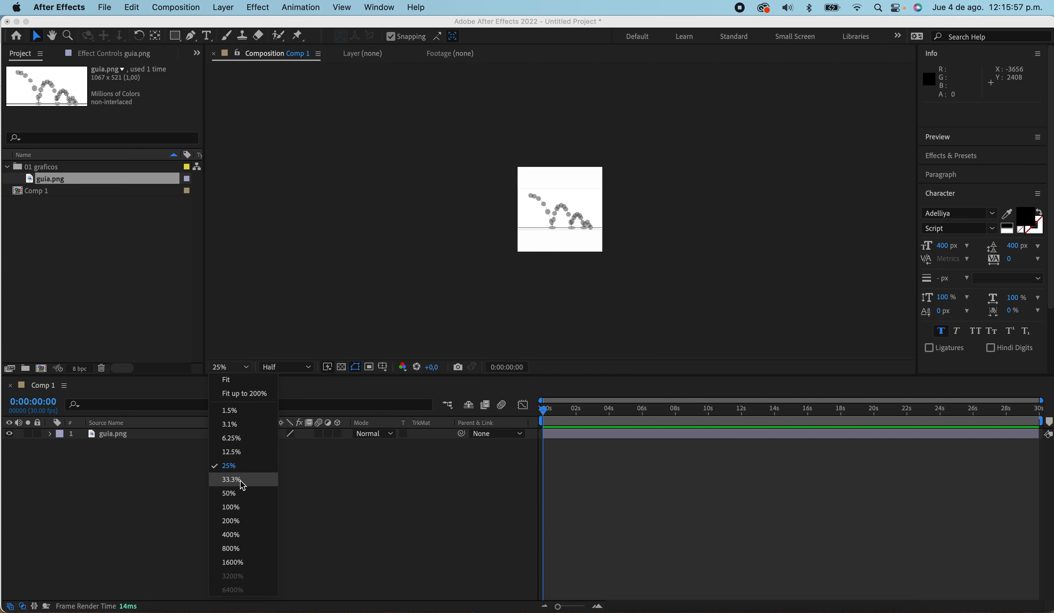
{"action": "left_click", "coordinate": [242, 495]}
{"action": "left_click", "coordinate": [248, 367]}
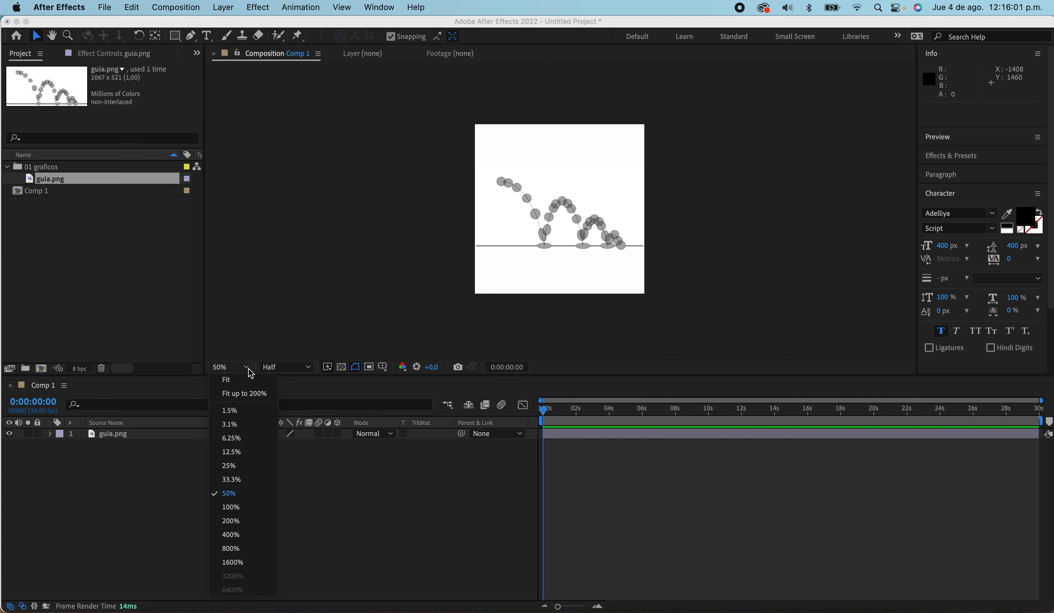
{"action": "left_click", "coordinate": [238, 383]}
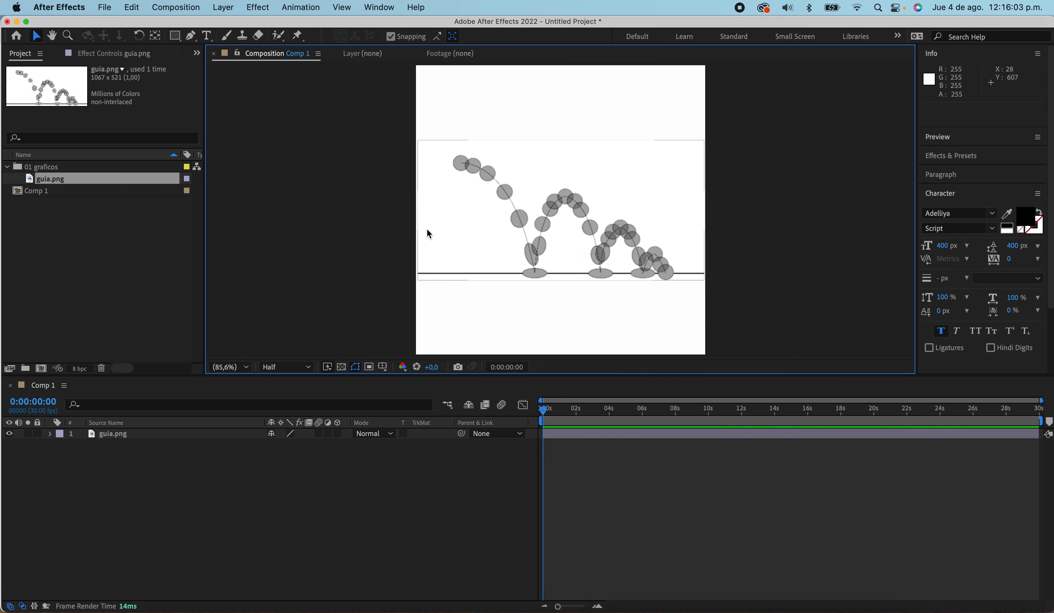
{"action": "left_click", "coordinate": [247, 367]}
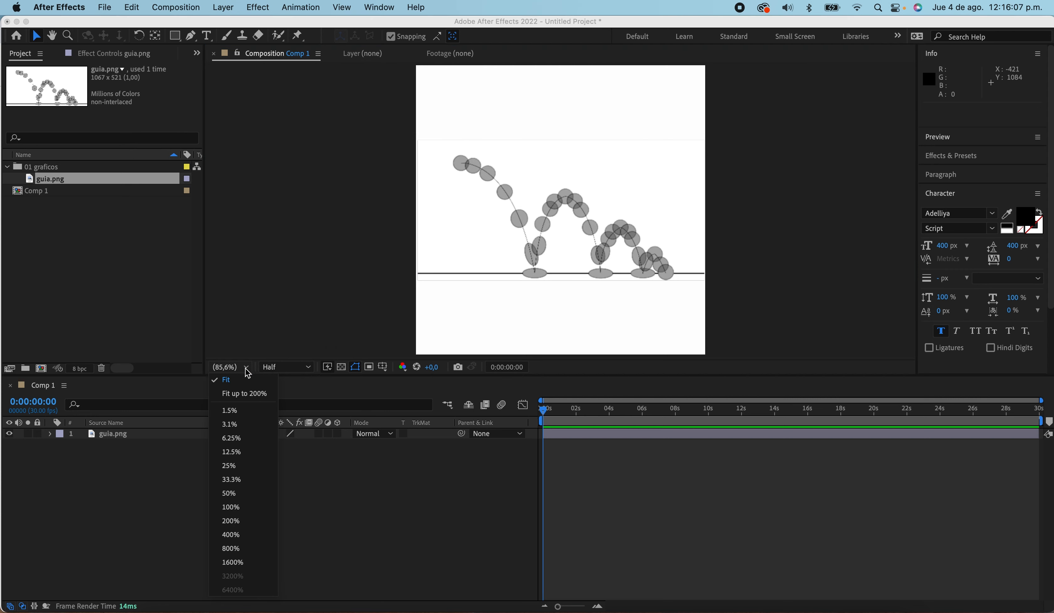
{"action": "left_click", "coordinate": [248, 522]}
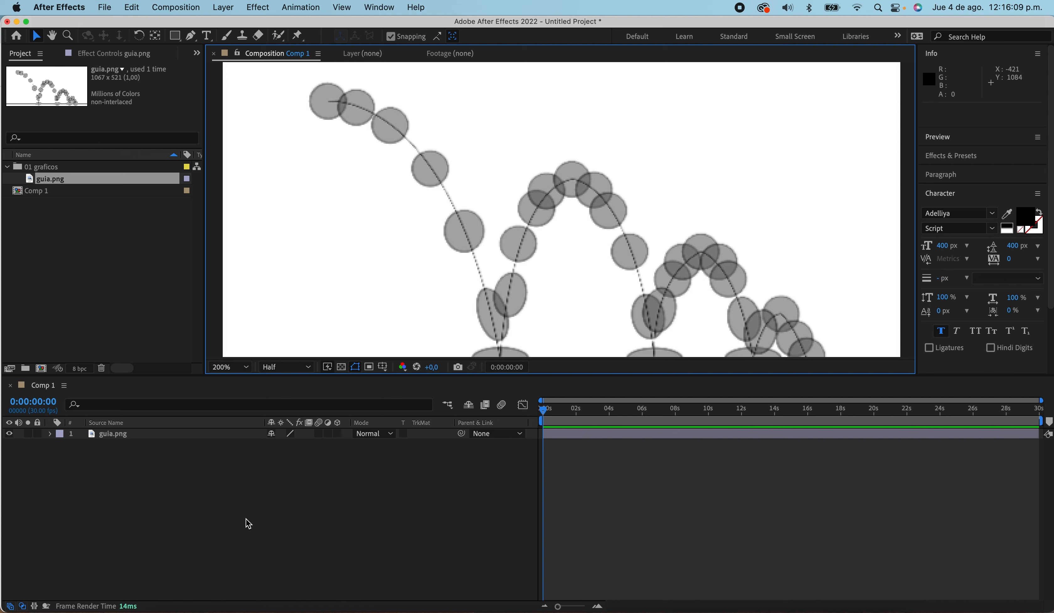
{"action": "left_click", "coordinate": [247, 367]}
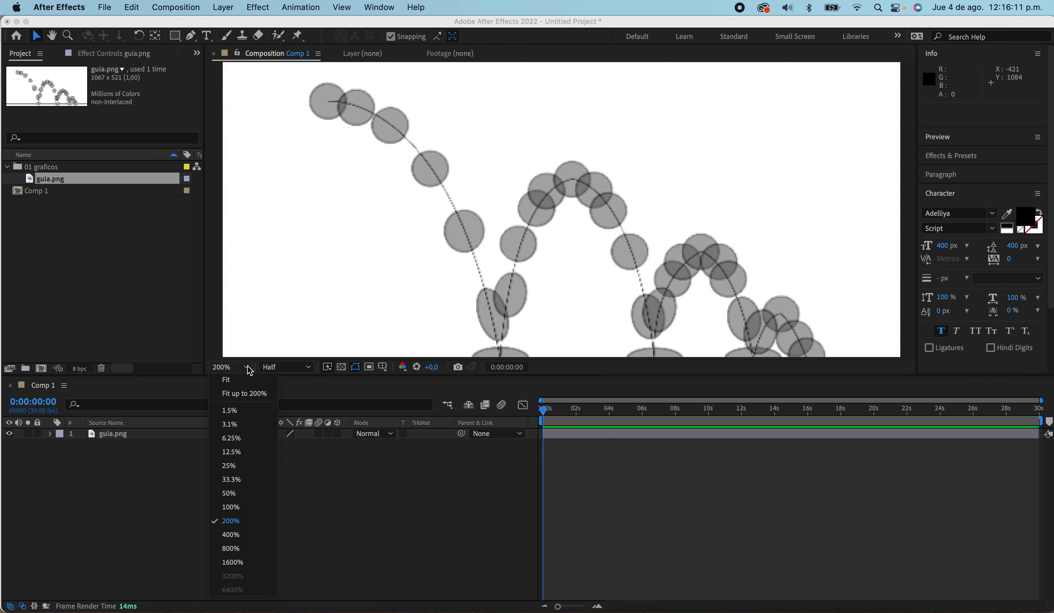
{"action": "left_click", "coordinate": [241, 506]}
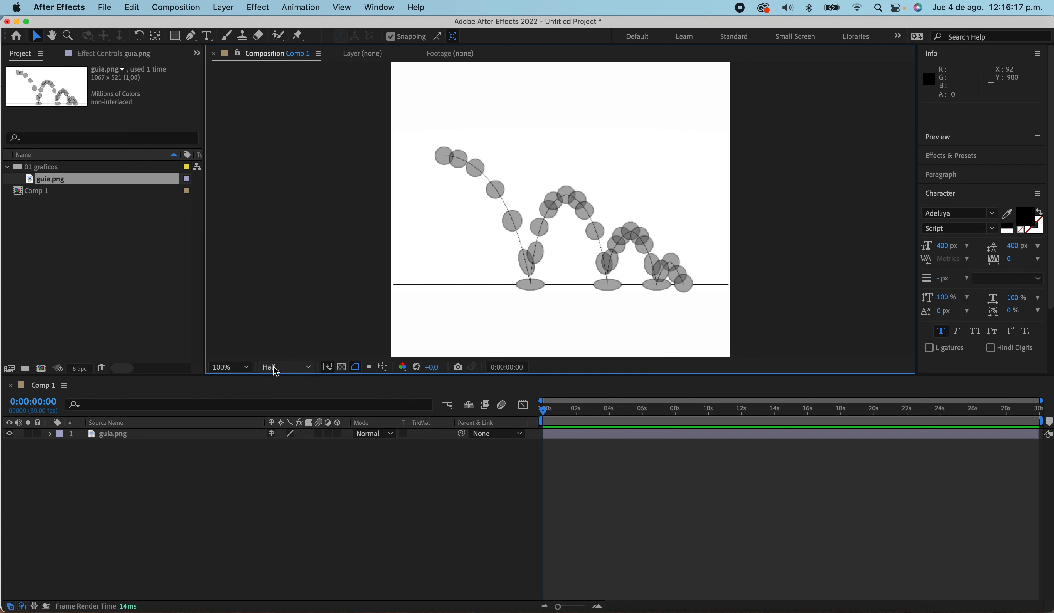
{"action": "left_click", "coordinate": [309, 369]}
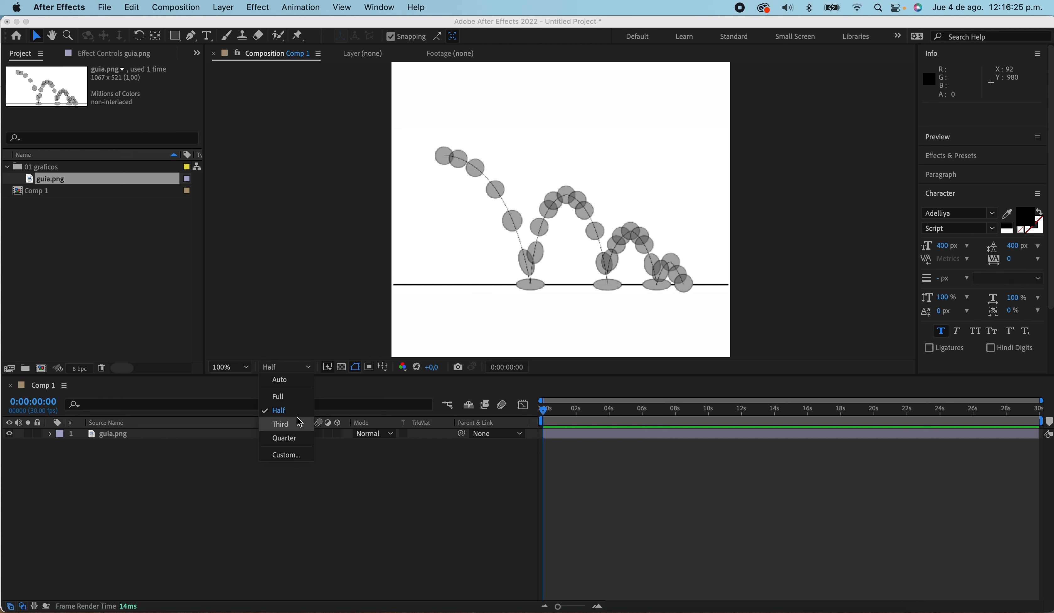
{"action": "left_click", "coordinate": [295, 335]}
{"action": "left_click", "coordinate": [310, 369]}
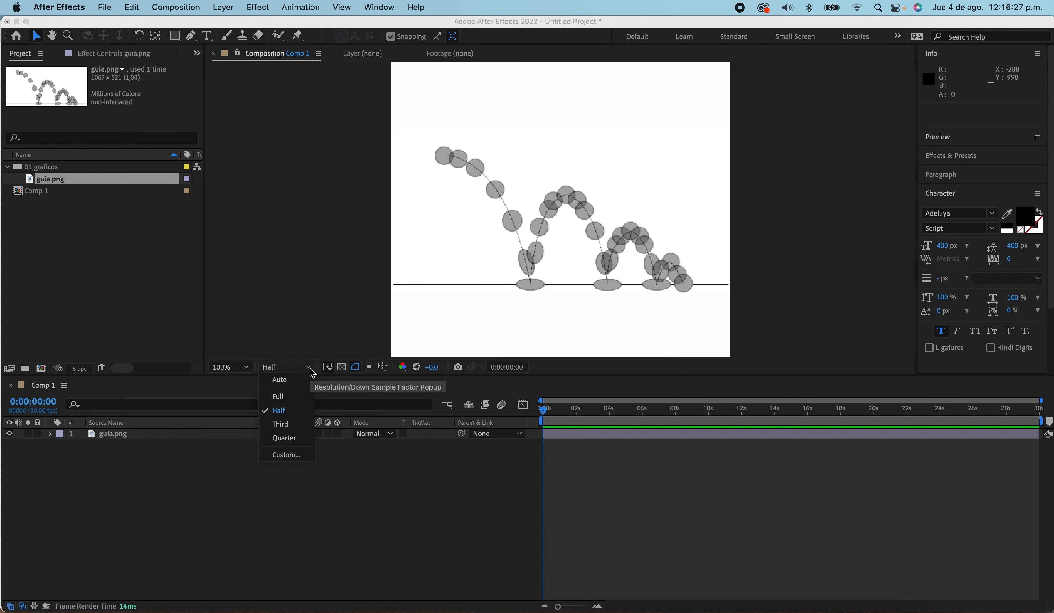
{"action": "left_click", "coordinate": [306, 346]}
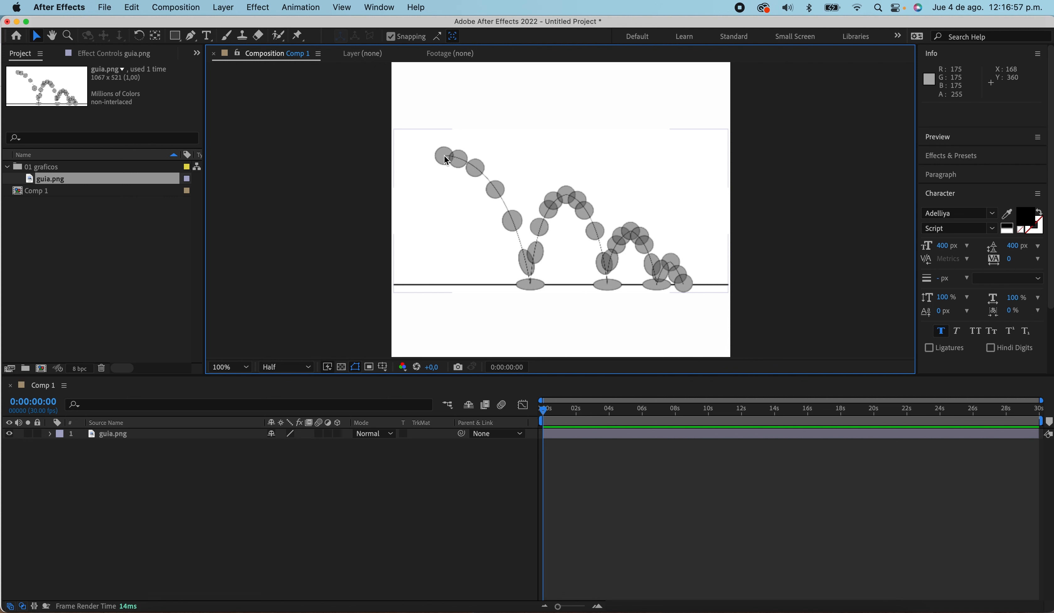
Select the guia.png layer in Comp 1 and expand its Transform properties
{"action": "left_click", "coordinate": [523, 180]}
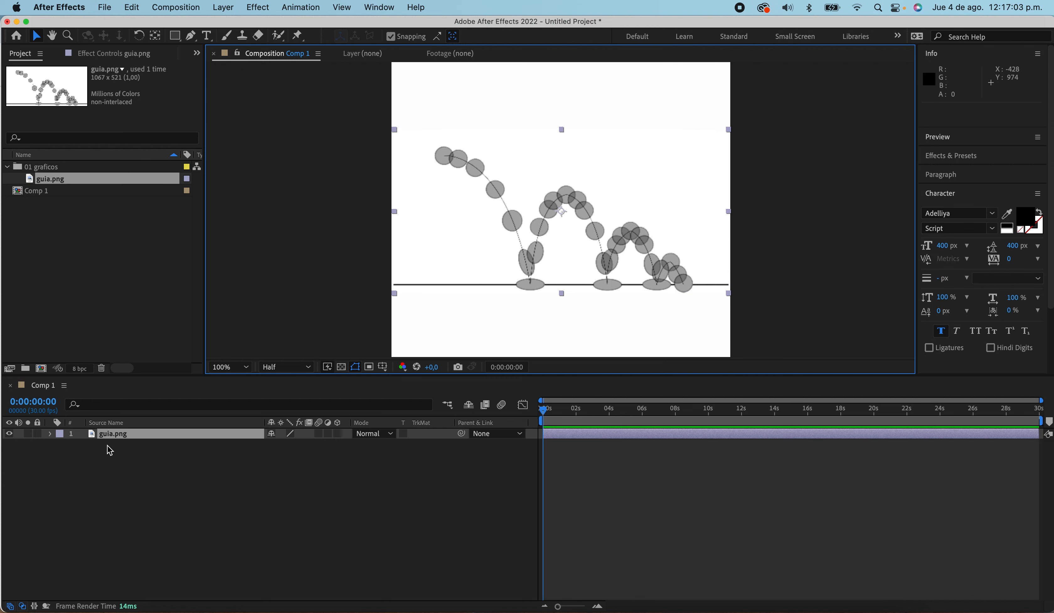
{"action": "left_click", "coordinate": [52, 433]}
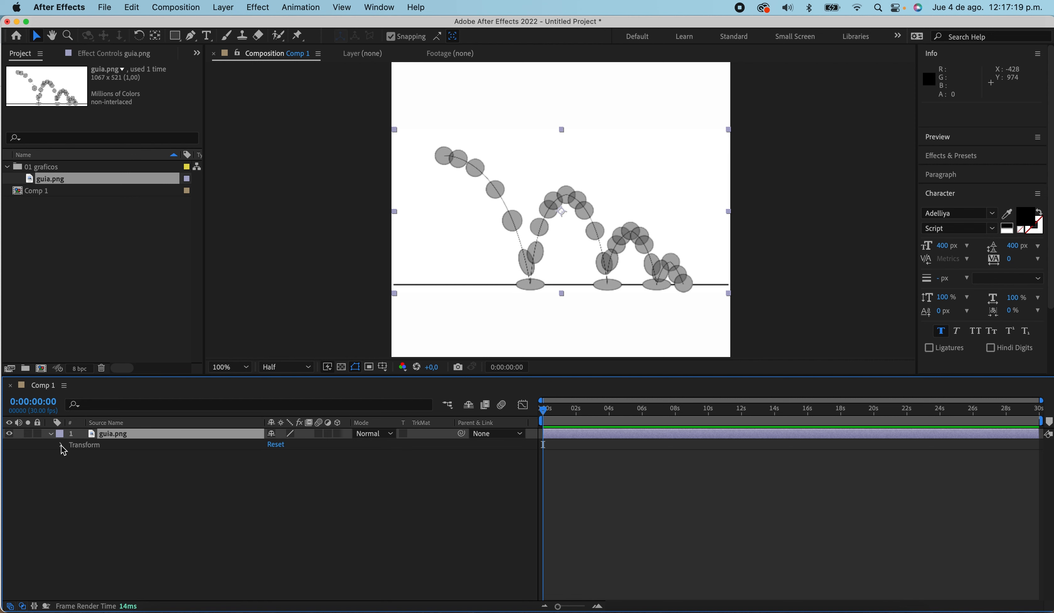
{"action": "left_click", "coordinate": [62, 446]}
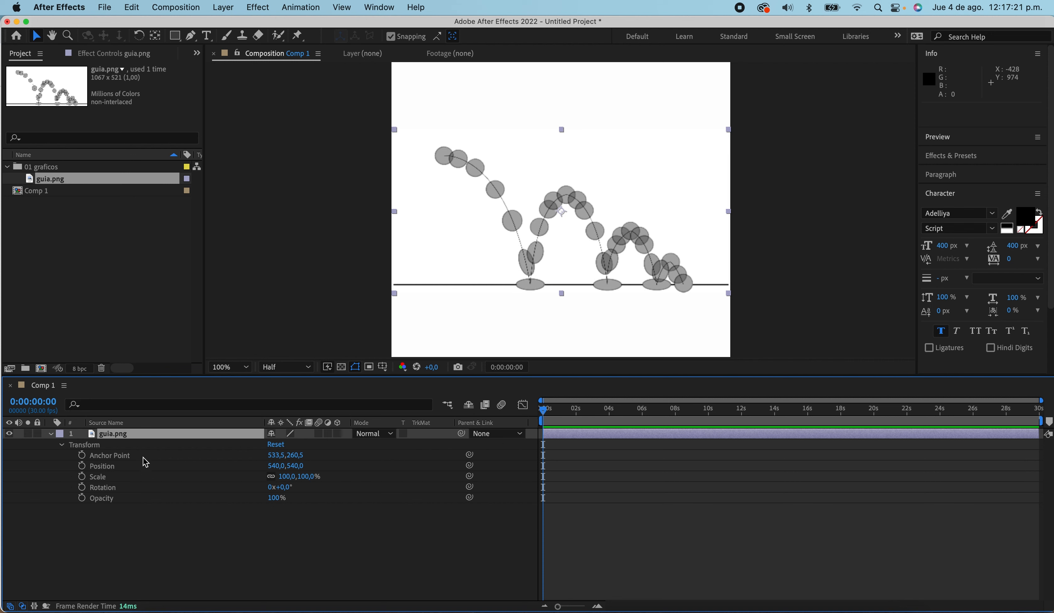
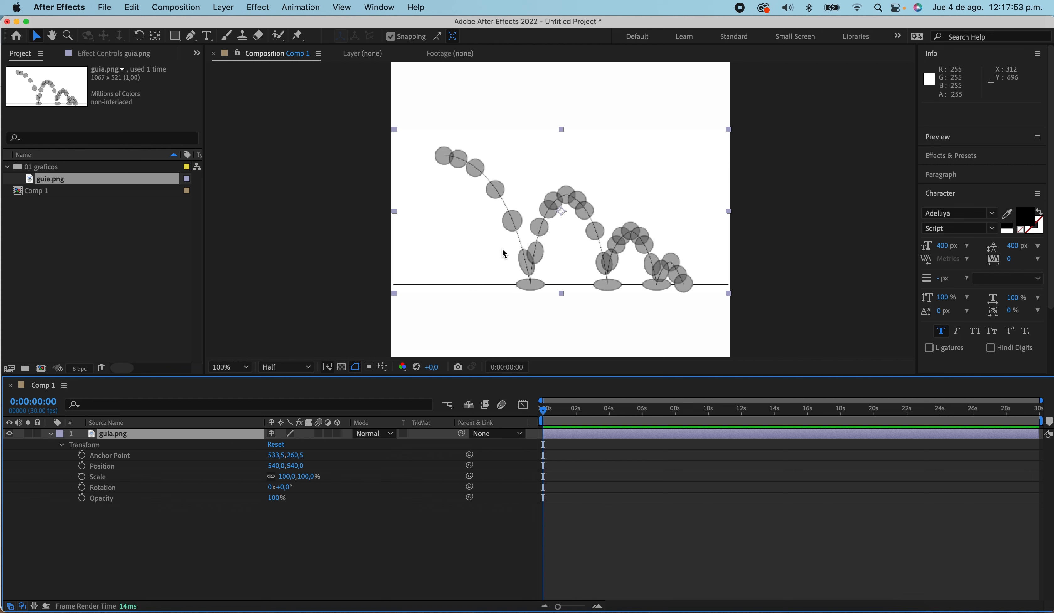
Try scaling the guia.png layer proportionally to 136% and then 125%, returning it to 100%
{"action": "left_click", "coordinate": [97, 479]}
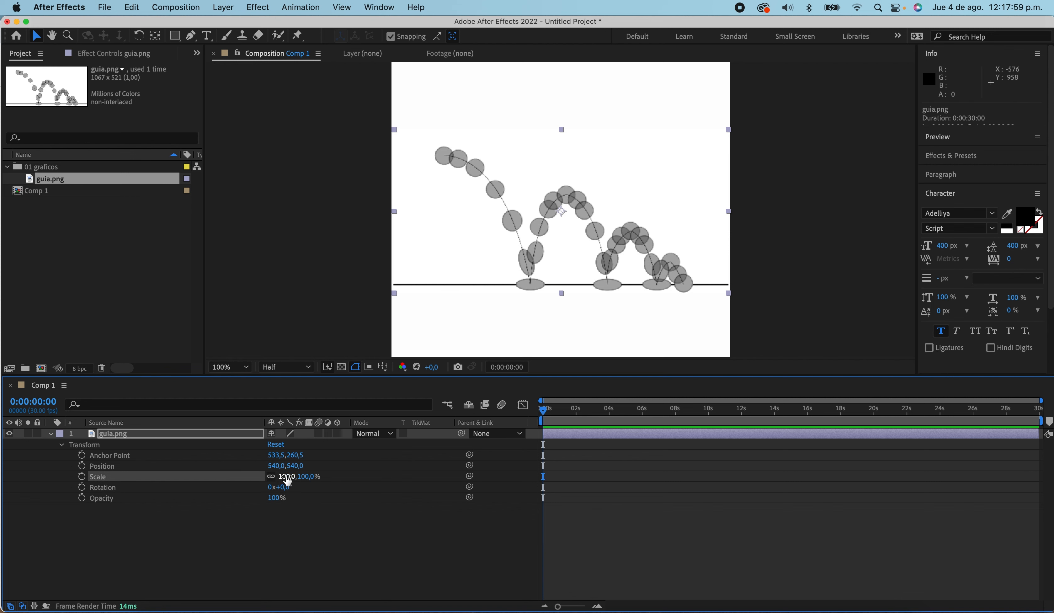
{"action": "left_click_drag", "start_coordinate": [287, 476], "coordinate": [315, 482]}
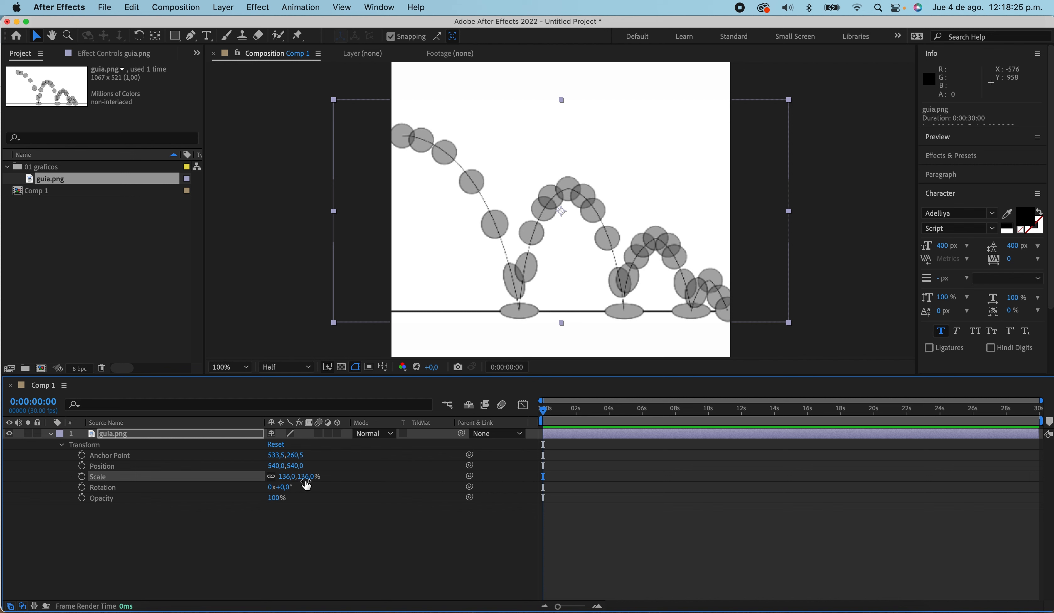
{"action": "key", "text": "super+z"}
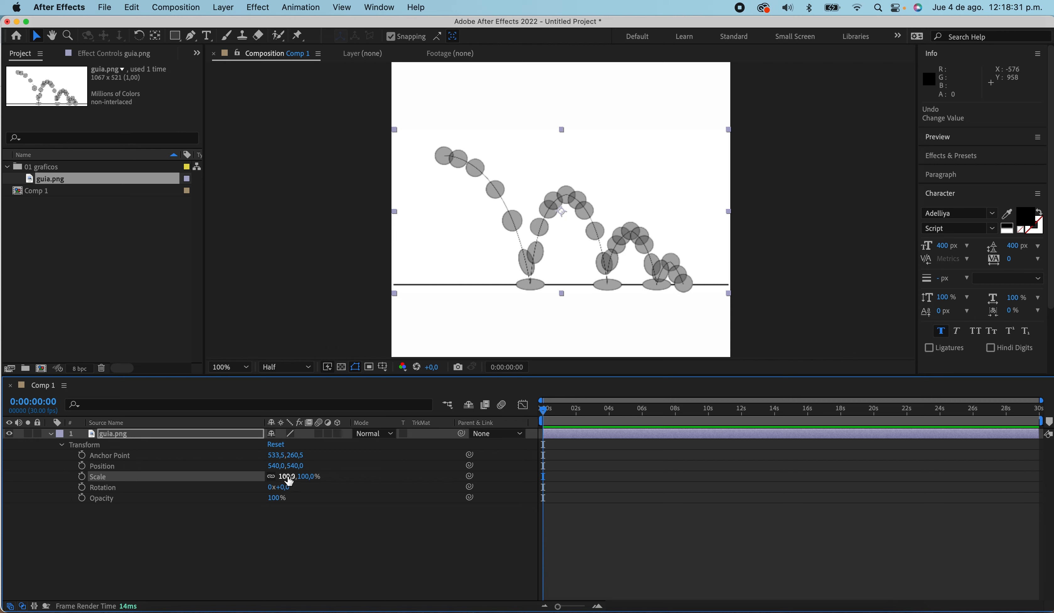
{"action": "left_click_drag", "start_coordinate": [283, 476], "coordinate": [303, 477]}
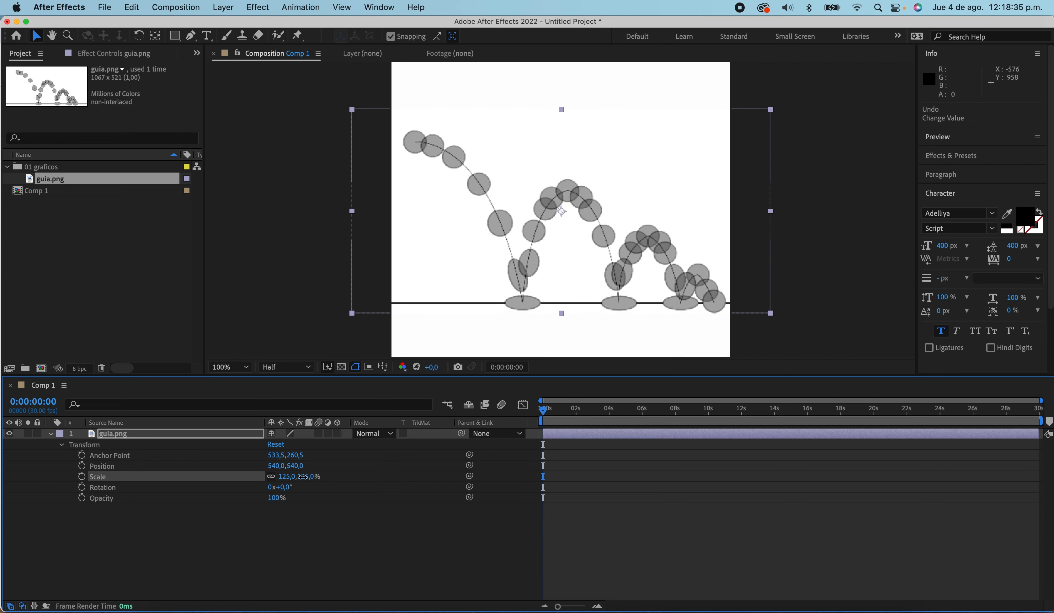
{"action": "left_click_drag", "start_coordinate": [300, 479], "coordinate": [282, 483]}
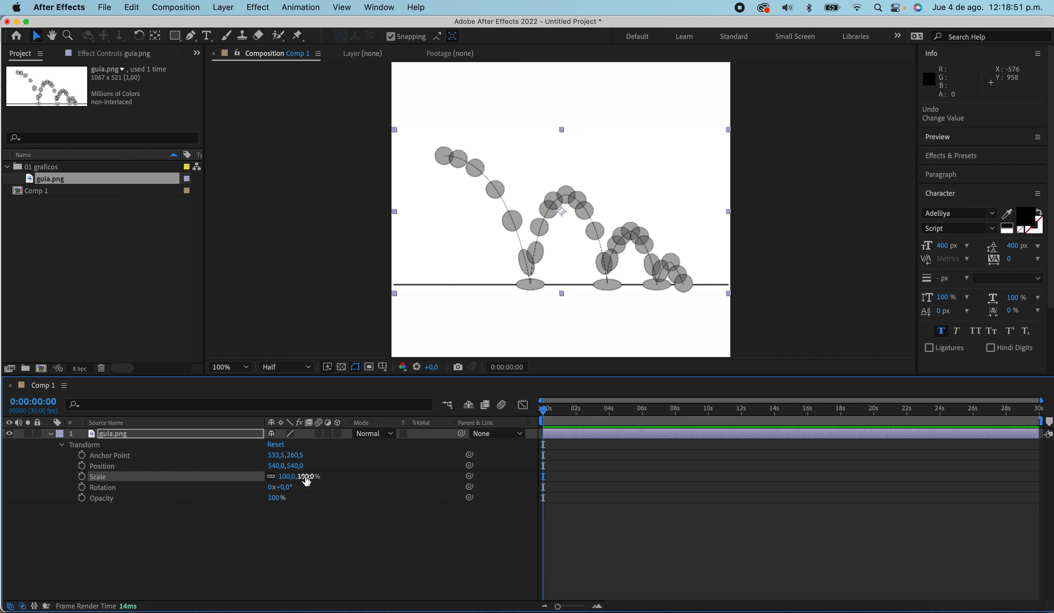
Try stretching guia.png to 132% width and 221% height with unlinked proportions, undo both changes and relink the scale
{"action": "left_click", "coordinate": [272, 477]}
{"action": "left_click_drag", "start_coordinate": [288, 482], "coordinate": [313, 481]}
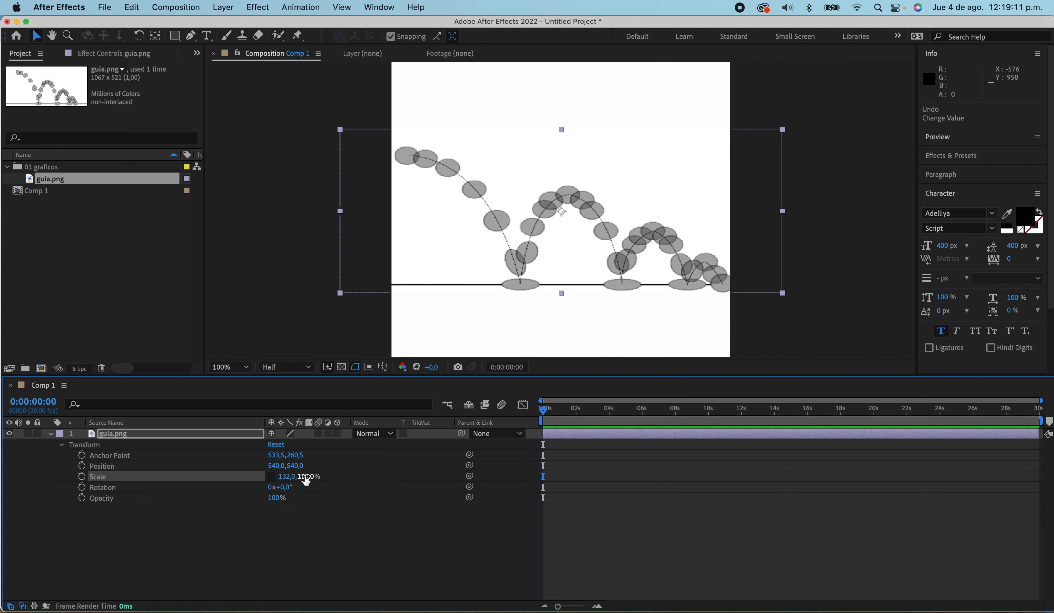
{"action": "left_click_drag", "start_coordinate": [307, 480], "coordinate": [387, 482]}
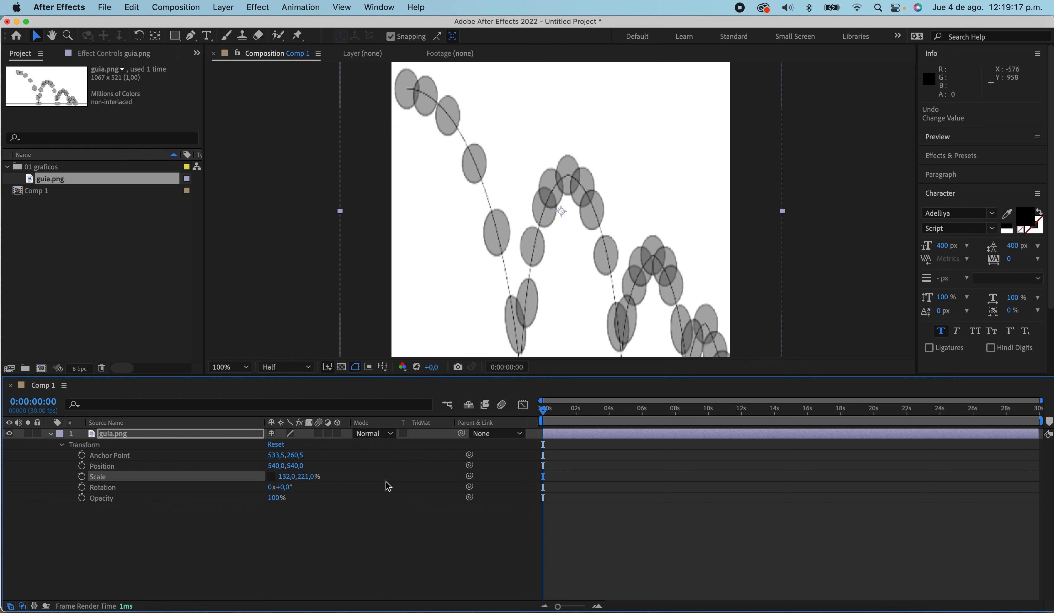
{"action": "key", "text": "super+z"}
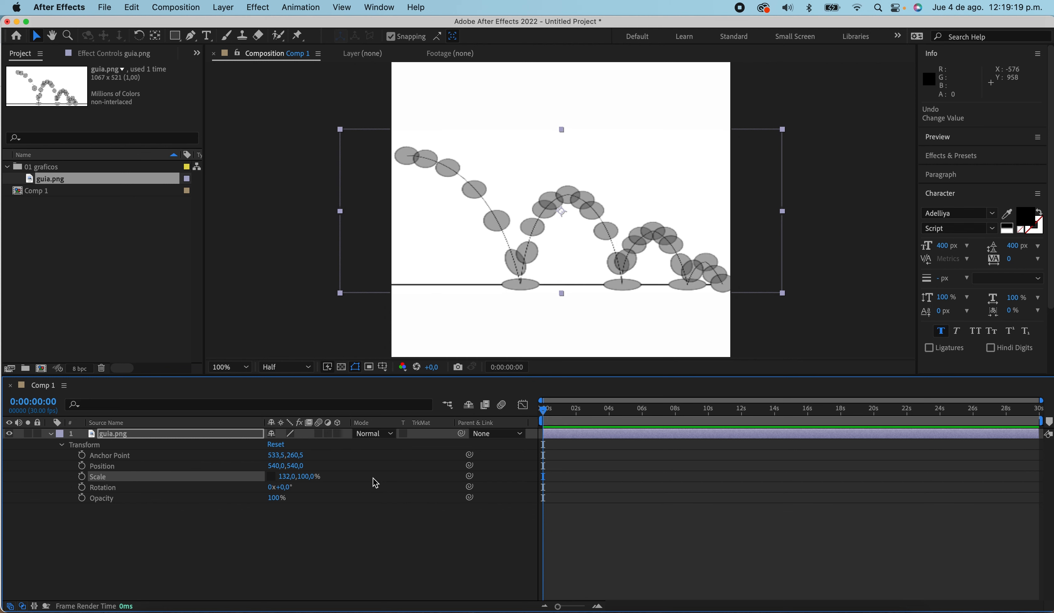
{"action": "key", "text": "super+z"}
{"action": "left_click", "coordinate": [271, 477]}
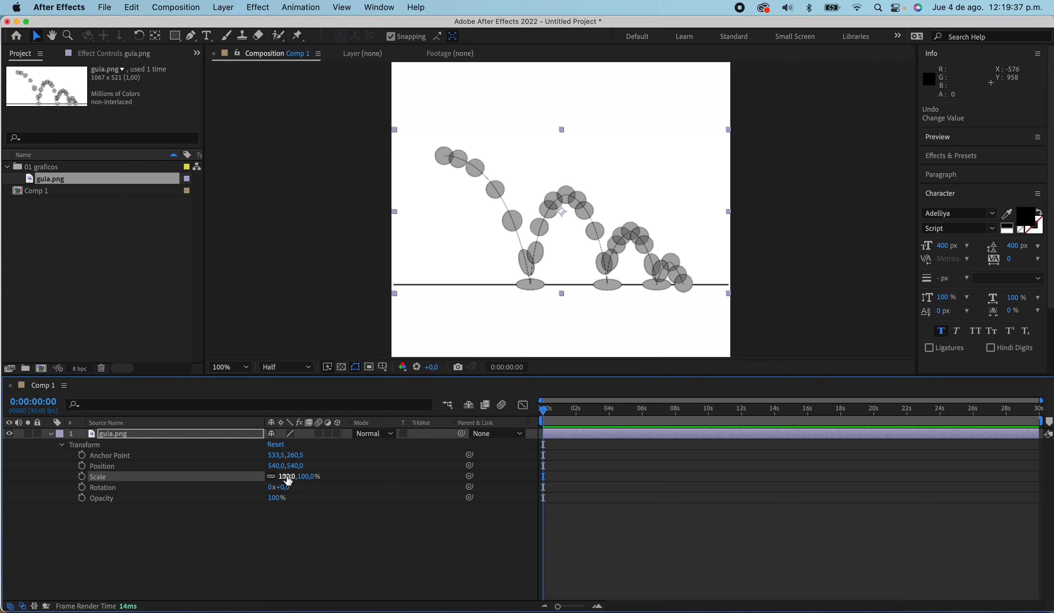
Scale the guia.png layer proportionally to 124%, then deselect it, keeping the current time at 0:00:00:00
{"action": "left_click_drag", "start_coordinate": [286, 478], "coordinate": [304, 478]}
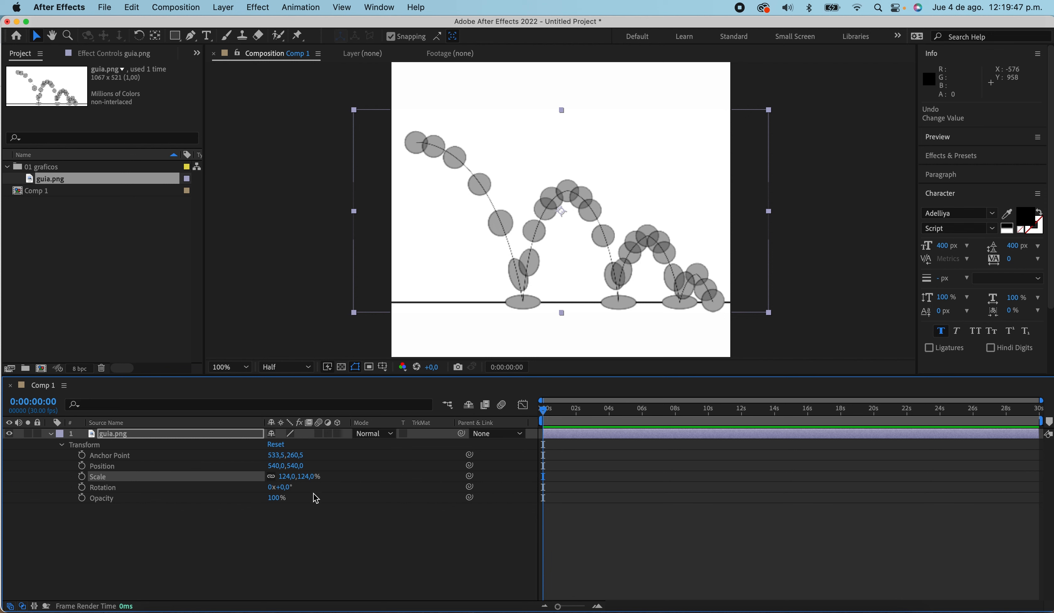
{"action": "left_click", "coordinate": [364, 516]}
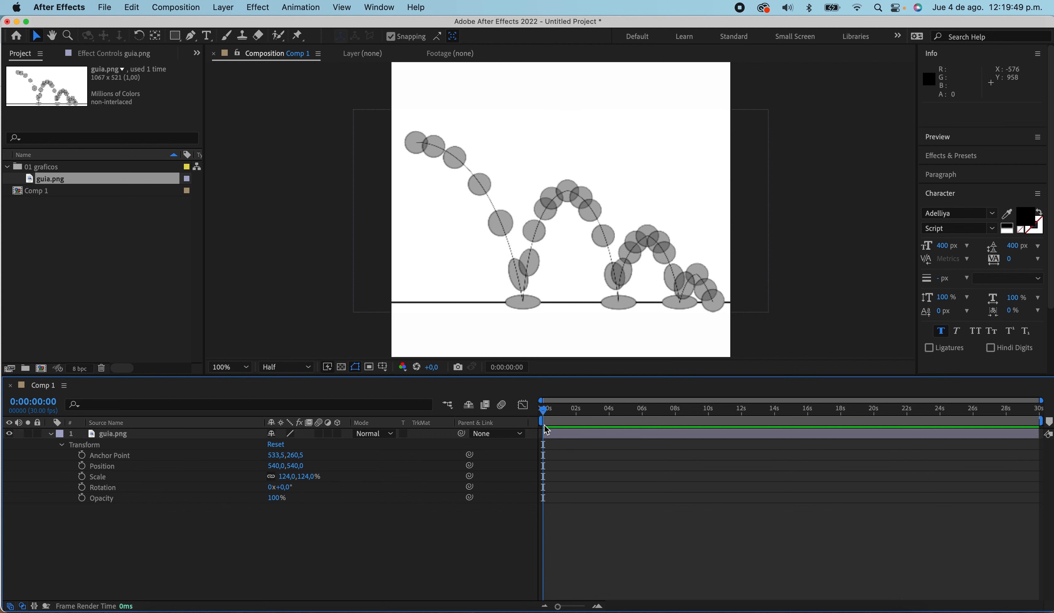
{"action": "mouse_move", "coordinate": [545, 409]}
{"action": "left_mouse_down"}
{"action": "mouse_move", "coordinate": [726, 410]}
{"action": "mouse_move", "coordinate": [530, 417]}
{"action": "left_mouse_up"}
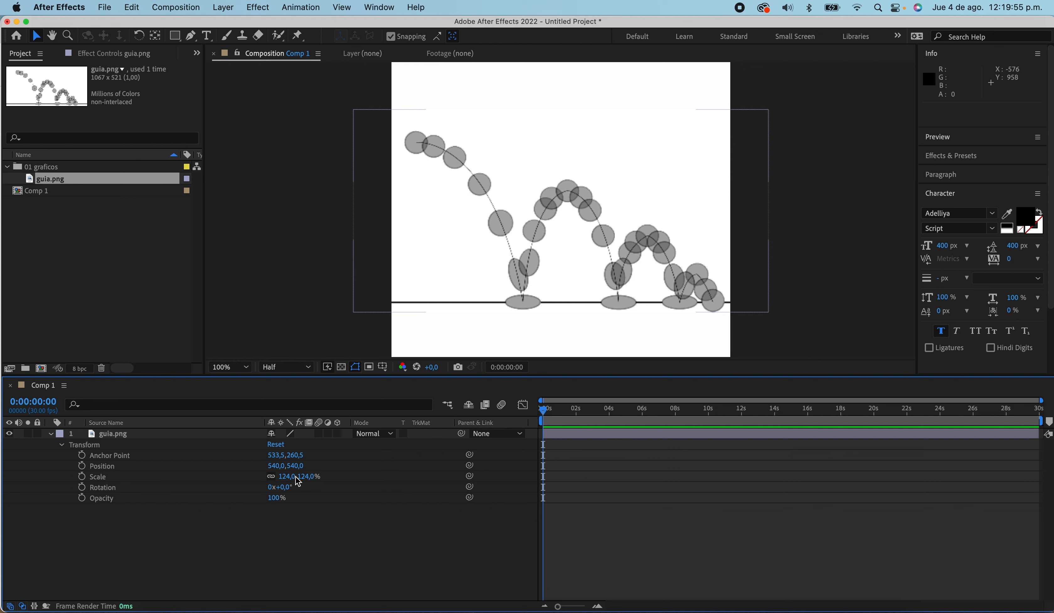
Shift guia.png horizontally to X position 441, trying a Y position of 652 and undoing that vertical move
{"action": "left_click", "coordinate": [102, 466]}
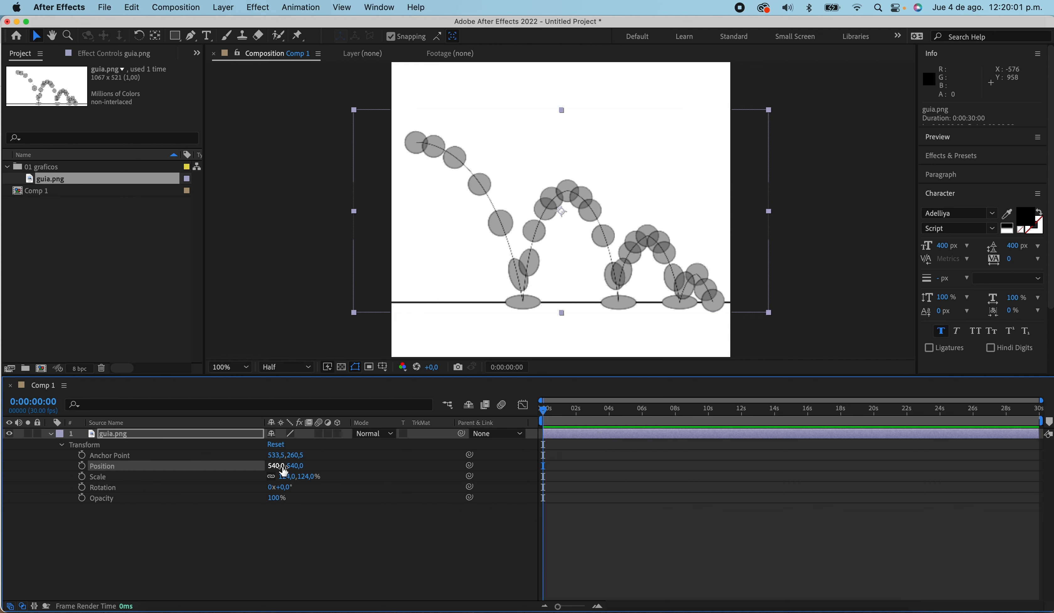
{"action": "left_click_drag", "start_coordinate": [278, 466], "coordinate": [240, 465]}
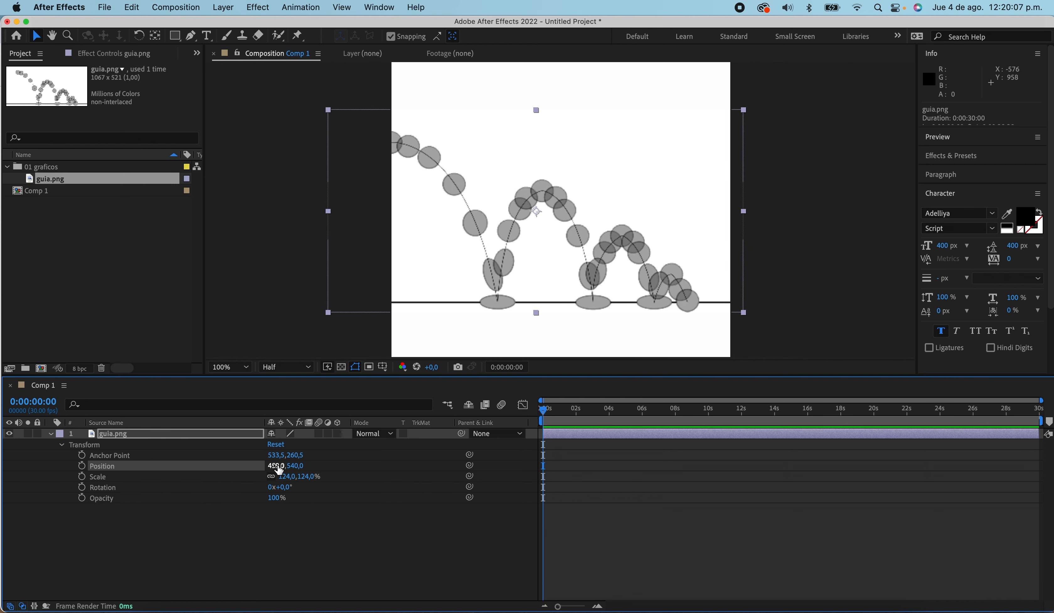
{"action": "left_click_drag", "start_coordinate": [295, 465], "coordinate": [365, 466]}
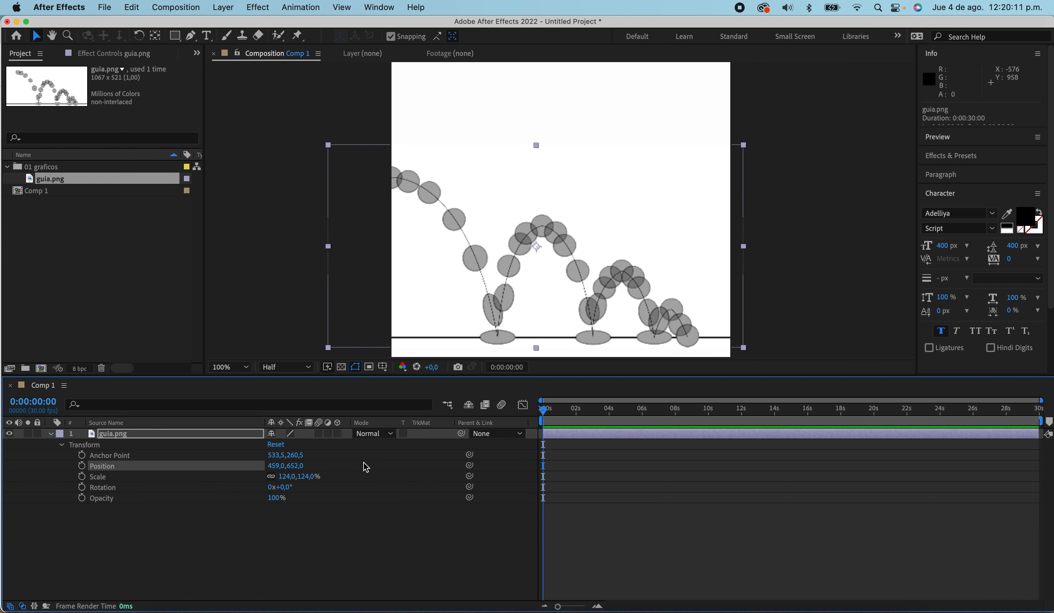
{"action": "key", "text": "super+z"}
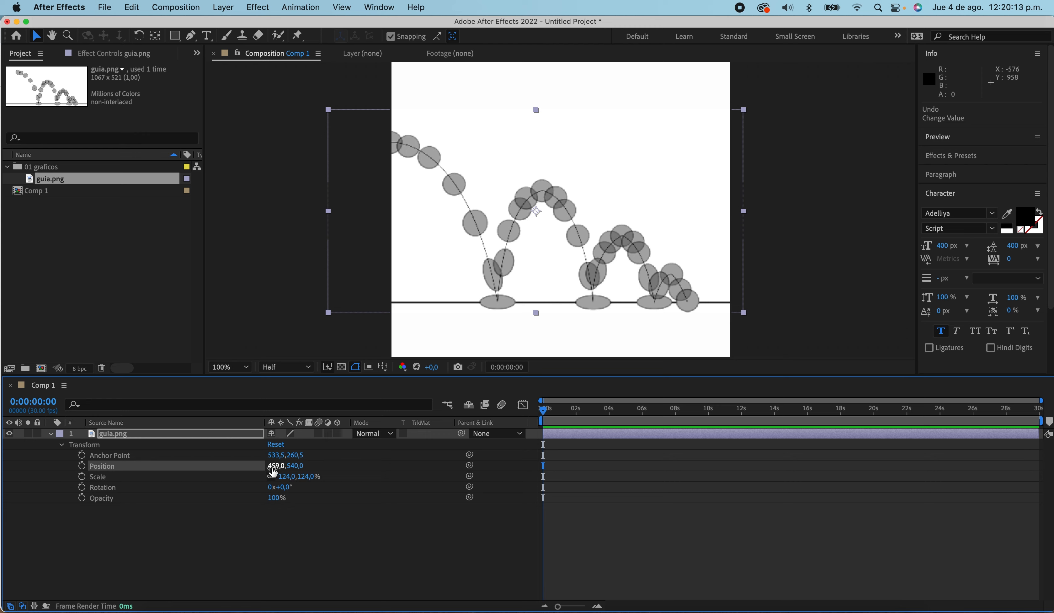
{"action": "mouse_move", "coordinate": [278, 470]}
{"action": "left_mouse_down"}
{"action": "mouse_move", "coordinate": [337, 470]}
{"action": "mouse_move", "coordinate": [263, 468]}
{"action": "left_mouse_up"}
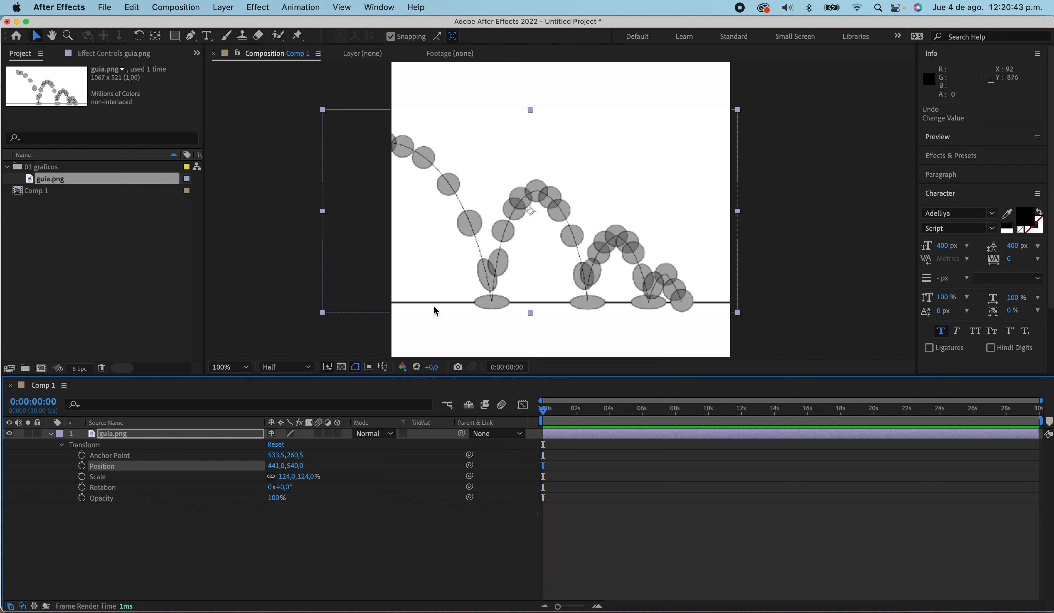
Try moving guia.png's anchor point to about 772, 127 with the Pan Behind tool, test a horizontal position shift and undo the shift
{"action": "left_click", "coordinate": [548, 201]}
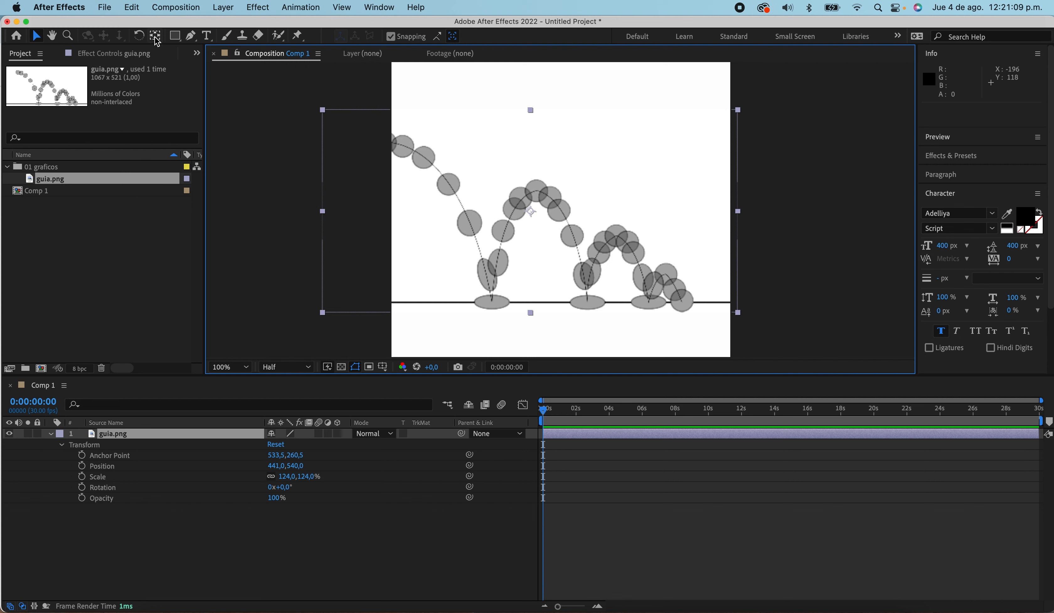
{"action": "left_click", "coordinate": [155, 37]}
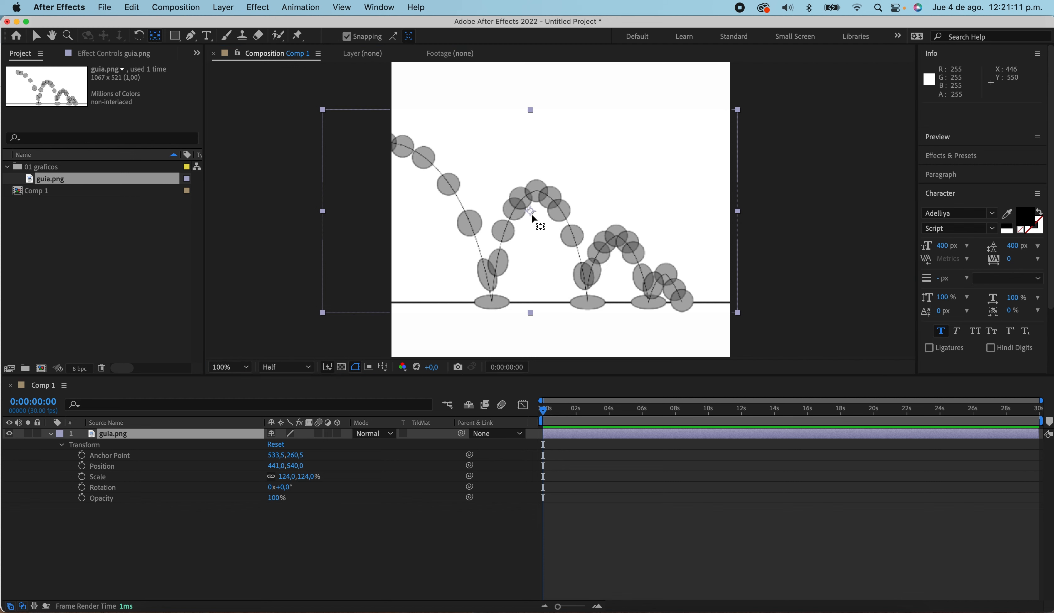
{"action": "left_click_drag", "start_coordinate": [531, 213], "coordinate": [624, 159]}
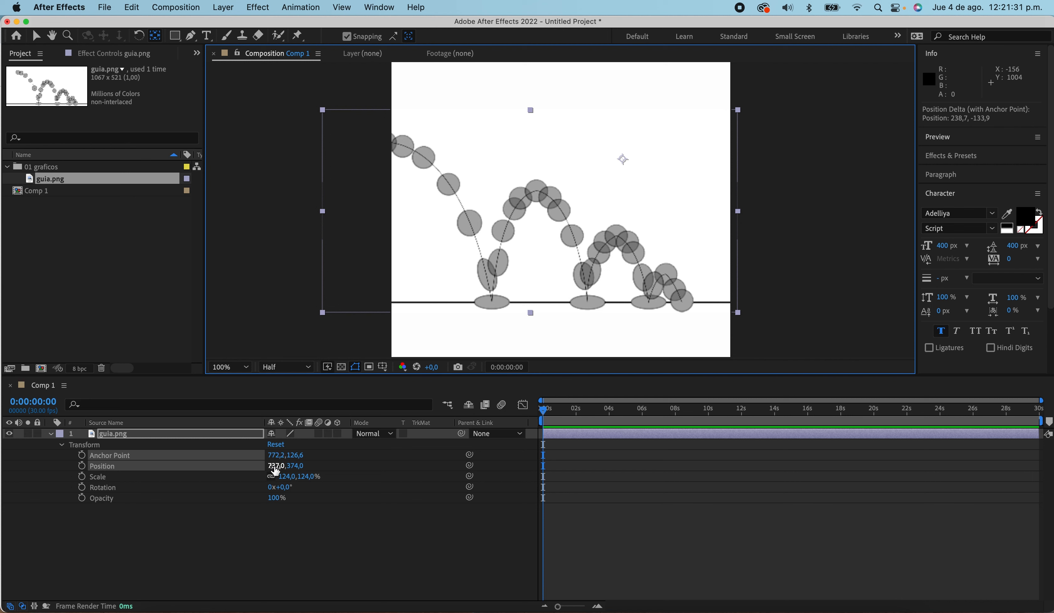
{"action": "left_click_drag", "start_coordinate": [276, 471], "coordinate": [336, 467]}
{"action": "key", "text": "super+z"}
{"action": "key", "text": "super+z"}
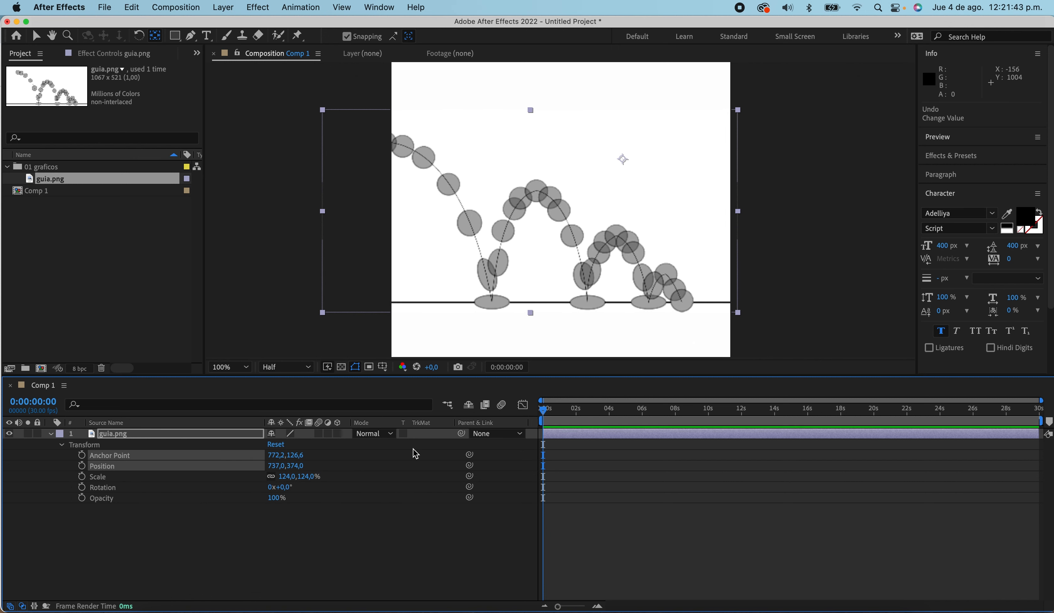
Try moving guia.png's anchor point to its upper-right corner at 1067, 0, test position 1116.5, 190 and undo the position changes
{"action": "left_click", "coordinate": [622, 159]}
{"action": "left_click_drag", "start_coordinate": [623, 159], "coordinate": [748, 121]}
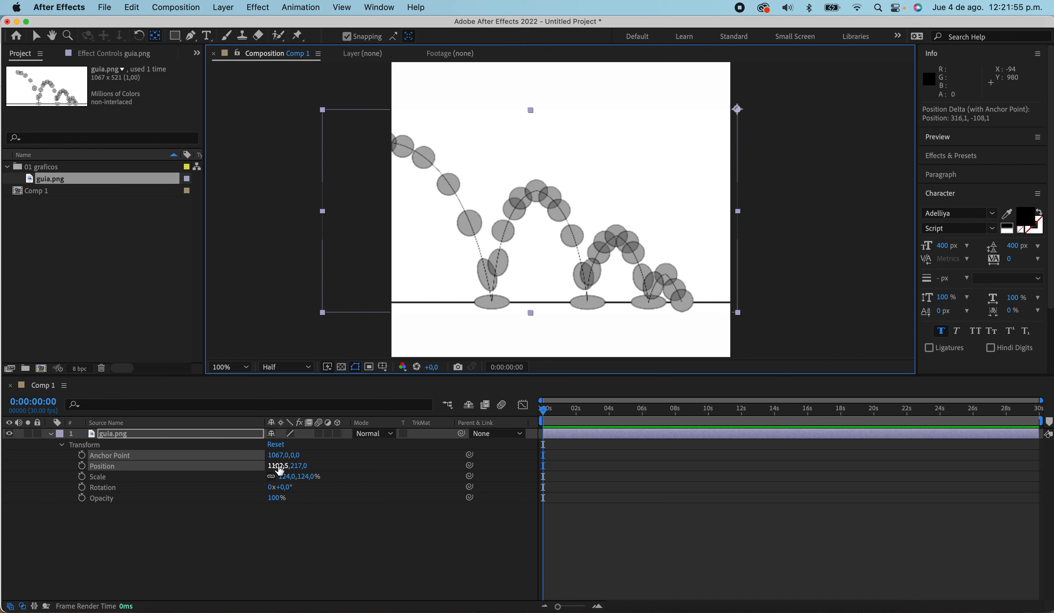
{"action": "mouse_move", "coordinate": [278, 466]}
{"action": "left_mouse_down"}
{"action": "mouse_move", "coordinate": [438, 464]}
{"action": "mouse_move", "coordinate": [284, 466]}
{"action": "left_mouse_up"}
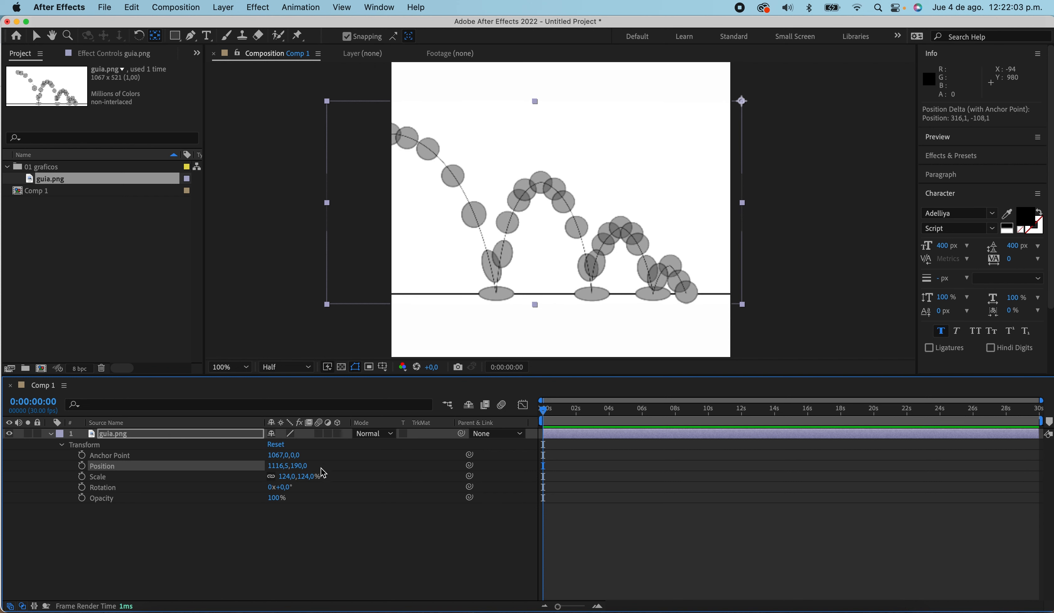
{"action": "key", "text": "super+z"}
{"action": "key", "text": "super+z"}
Try scaling guia.png to 52% about its corner anchor point, then undo the scale and both anchor point moves
{"action": "left_click_drag", "start_coordinate": [291, 478], "coordinate": [251, 485]}
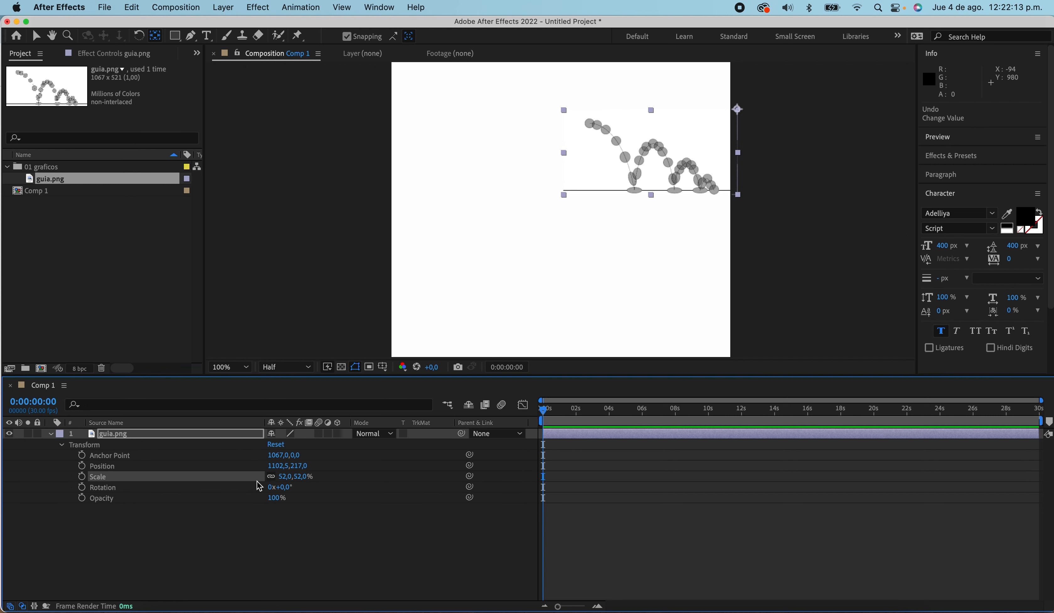
{"action": "key", "text": "super+z"}
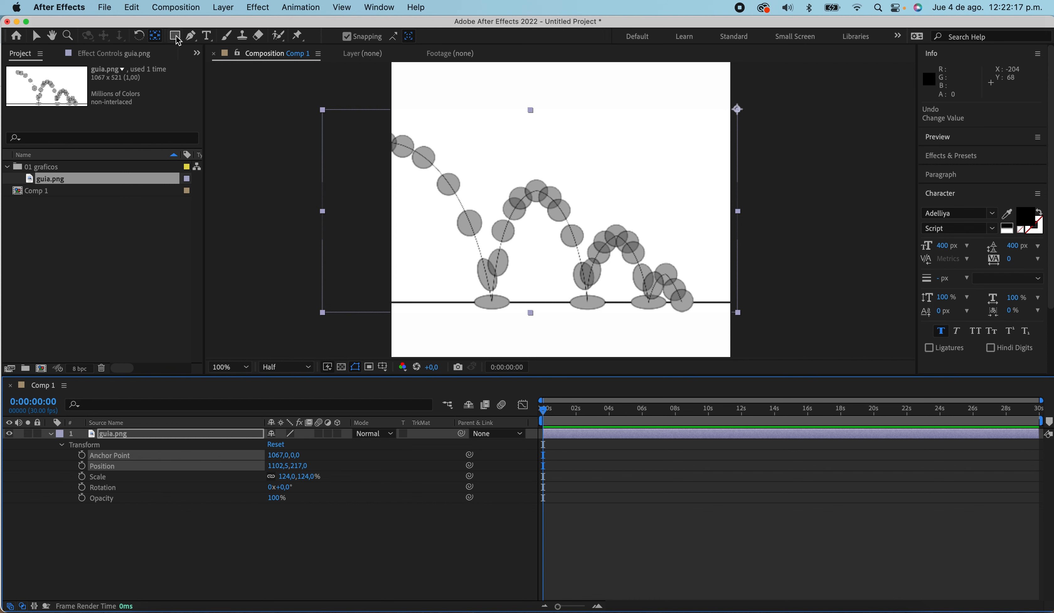
{"action": "key", "text": "super+z"}
{"action": "key", "text": "super+z"}
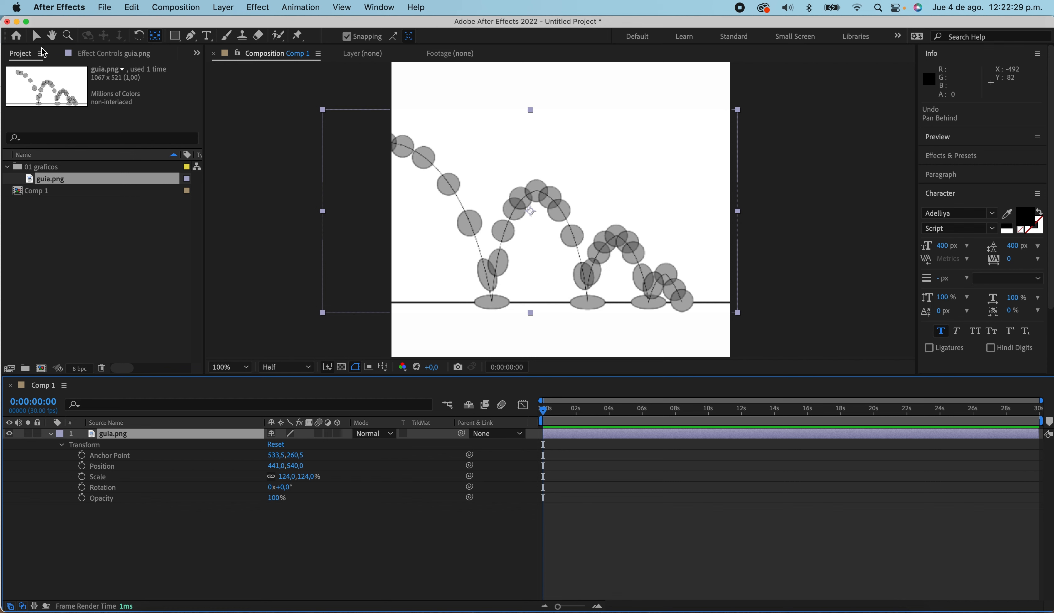
Deselect guia.png with the Selection tool, then lock the layer and collapse its properties
{"action": "left_click", "coordinate": [37, 36]}
{"action": "left_click", "coordinate": [252, 122]}
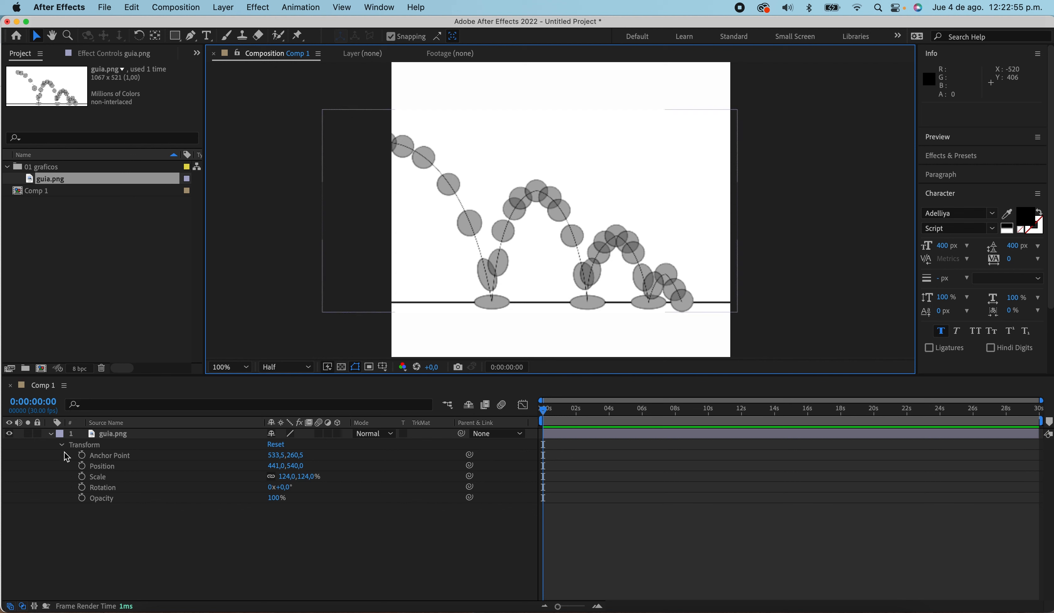
{"action": "left_click", "coordinate": [38, 435]}
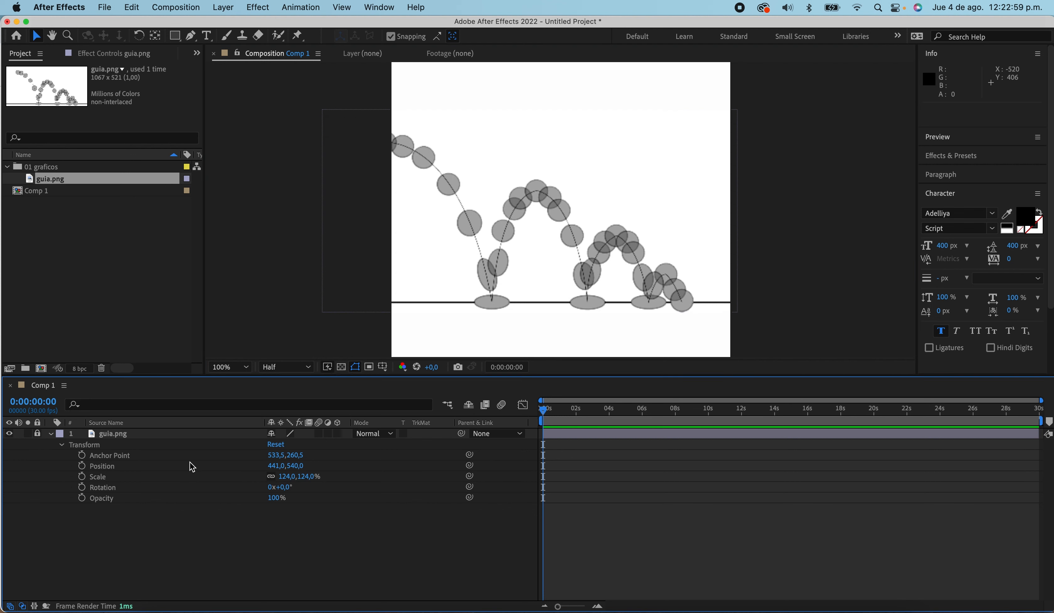
{"action": "left_click", "coordinate": [51, 434]}
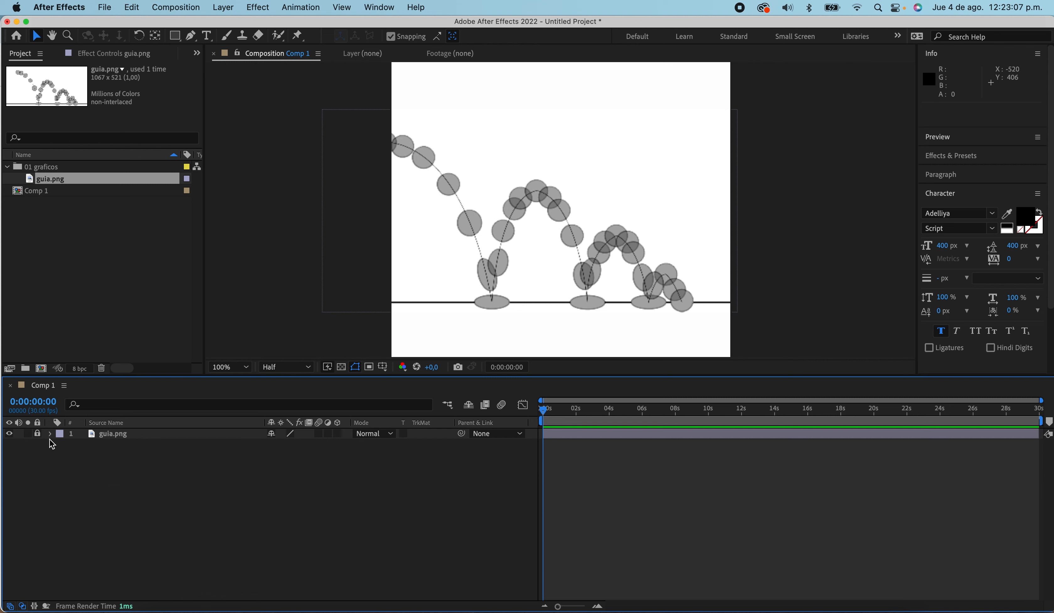
Create a shape layer and draw an ellipse about 31 by 30 px on the guide's first descending arc, just above the fourth circle
{"action": "left_click", "coordinate": [179, 43]}
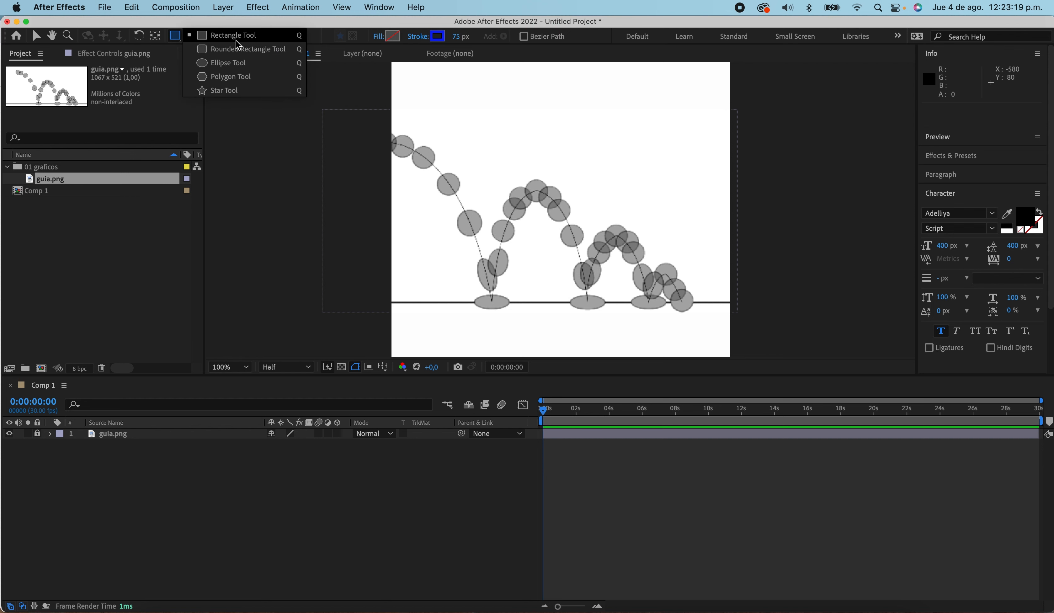
{"action": "left_click", "coordinate": [236, 71]}
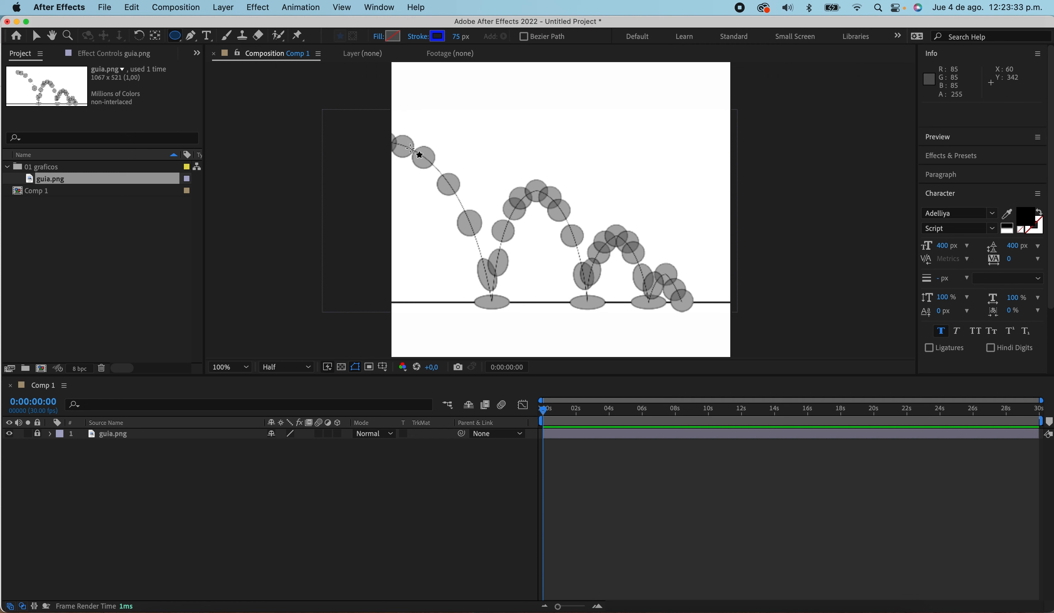
{"action": "key", "text": "period"}
{"action": "key", "text": "period"}
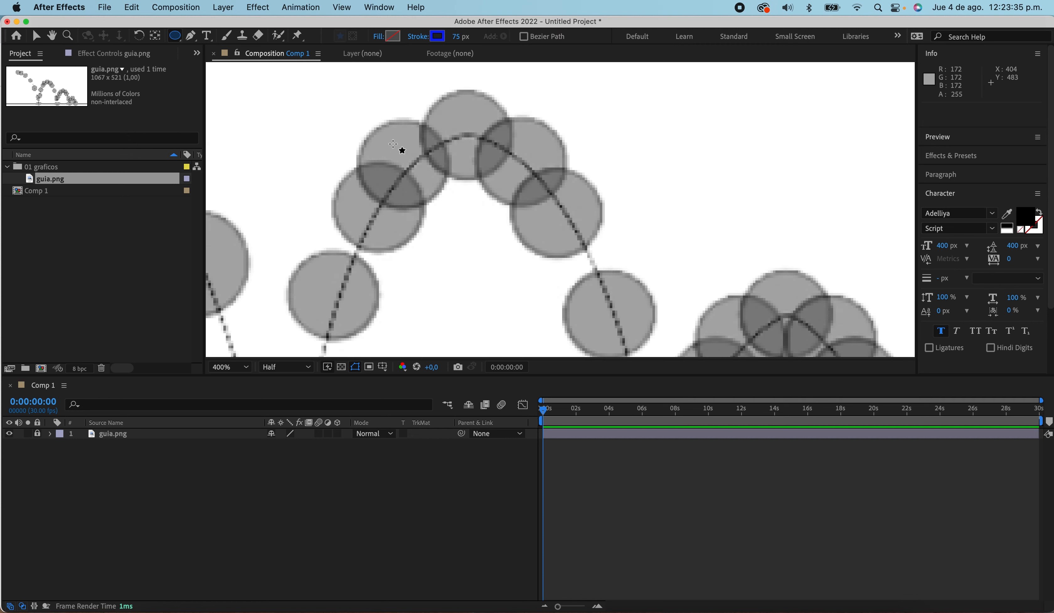
{"action": "key", "text": "comma"}
{"action": "key", "text": "comma"}
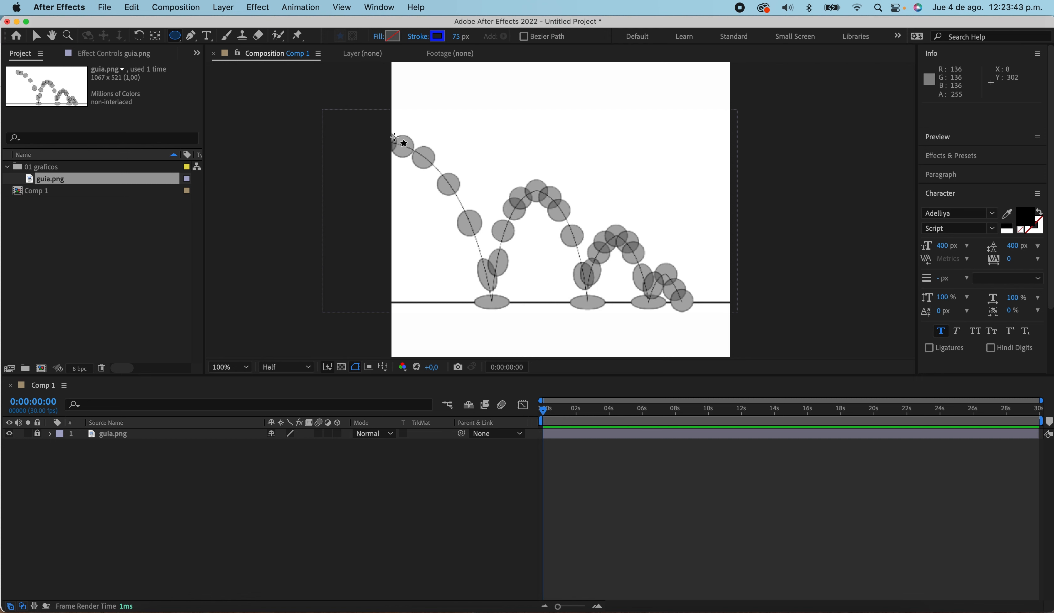
{"action": "key", "text": "period"}
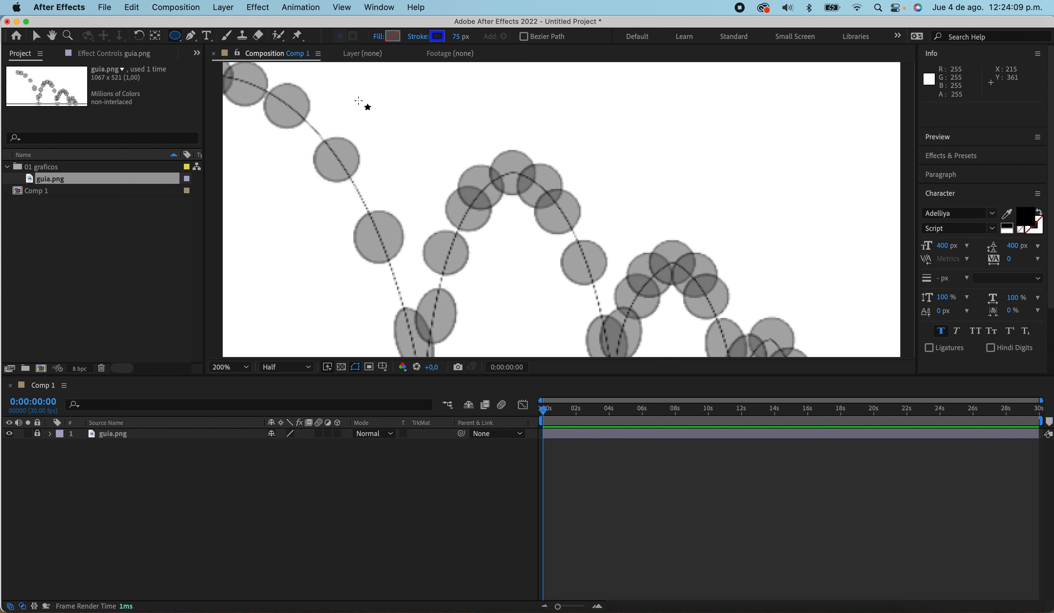
{"action": "key", "text": "h"}
{"action": "left_click_drag", "start_coordinate": [348, 113], "coordinate": [466, 159]}
{"action": "key", "text": "q"}
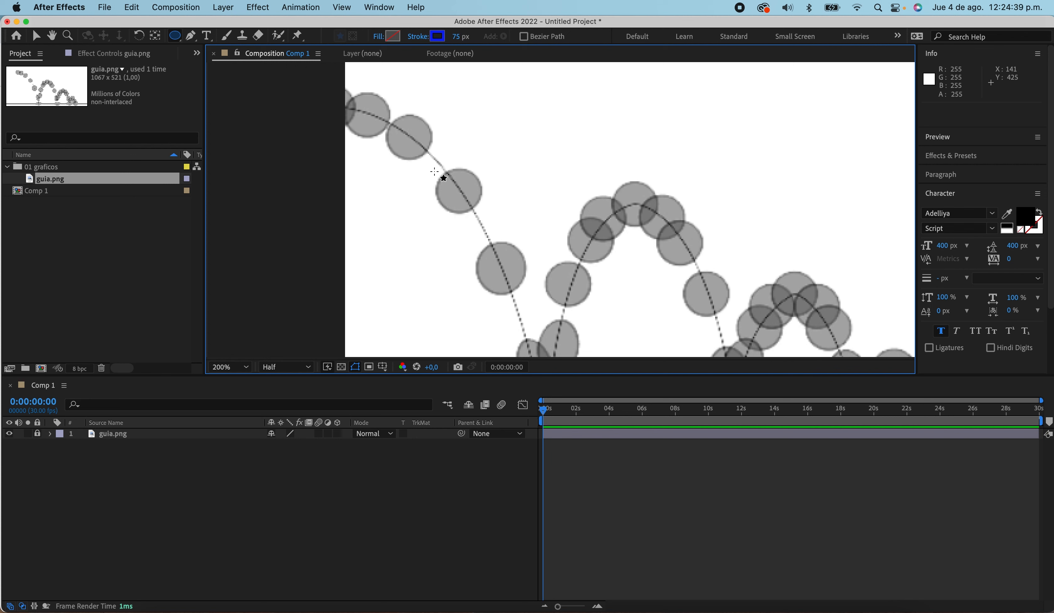
{"action": "left_click", "coordinate": [223, 7]}
{"action": "mouse_move", "coordinate": [228, 29]}
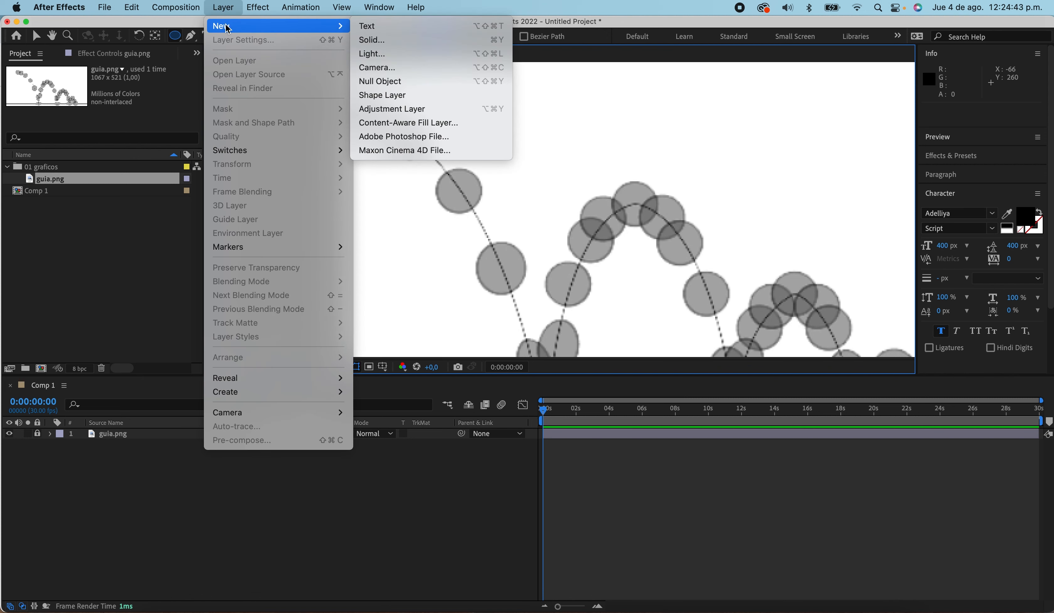
{"action": "left_click", "coordinate": [434, 95]}
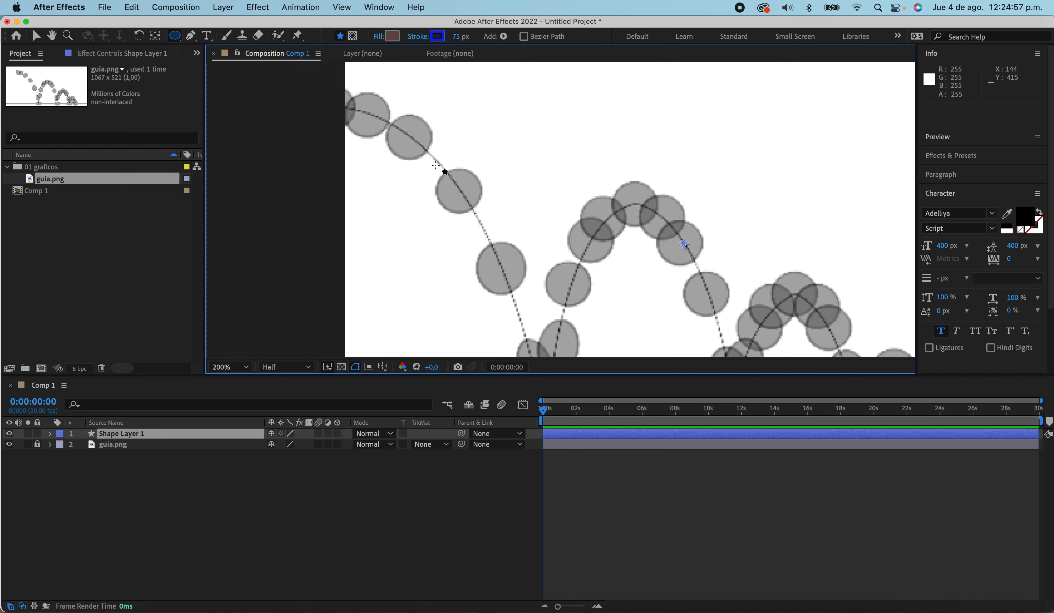
{"action": "mouse_move", "coordinate": [438, 168]}
{"action": "left_mouse_down"}
{"action": "mouse_move", "coordinate": [462, 197]}
{"action": "mouse_move", "coordinate": [455, 183]}
{"action": "left_mouse_up"}
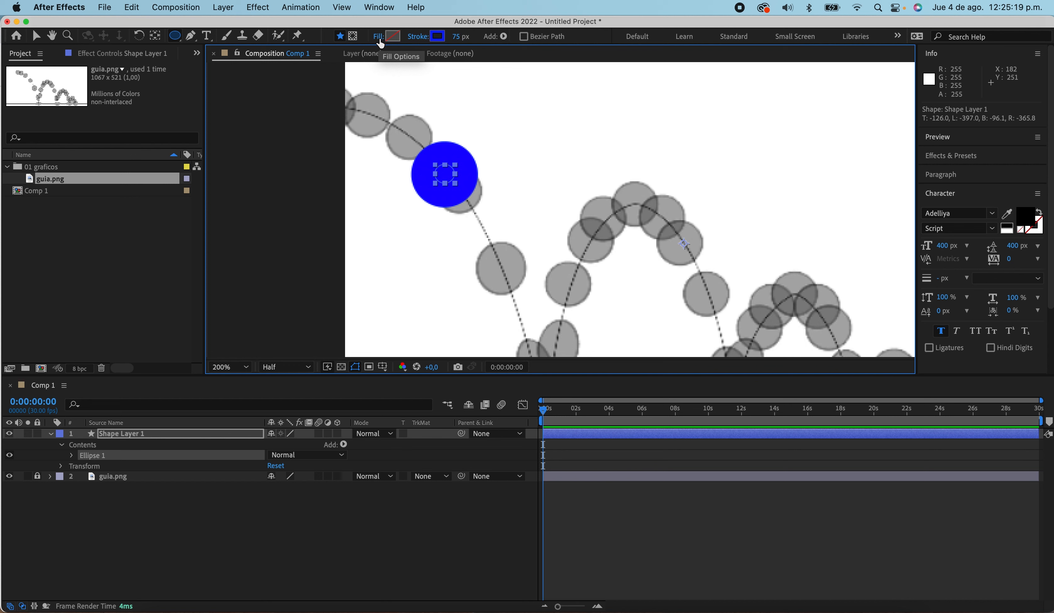
Remove the ellipse's blue stroke by setting its stroke type to None
{"action": "left_click", "coordinate": [424, 41]}
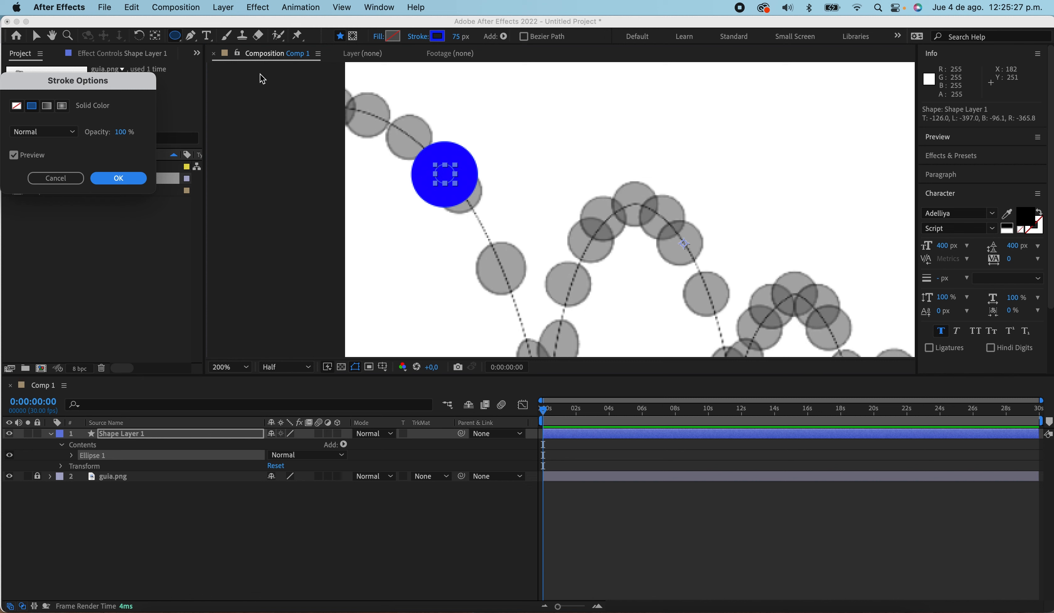
{"action": "left_click", "coordinate": [63, 179]}
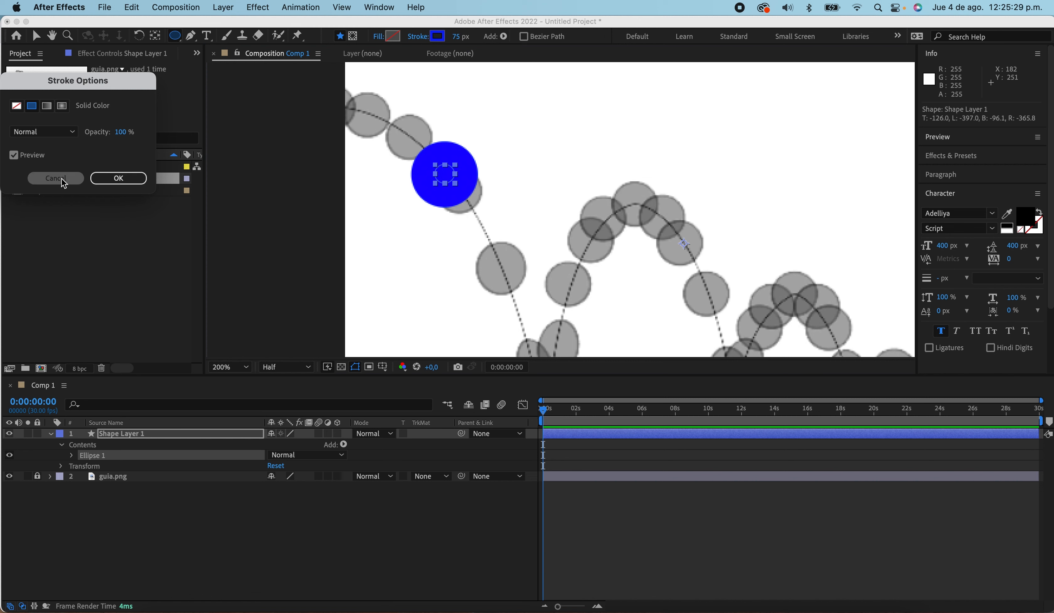
{"action": "left_click", "coordinate": [419, 40]}
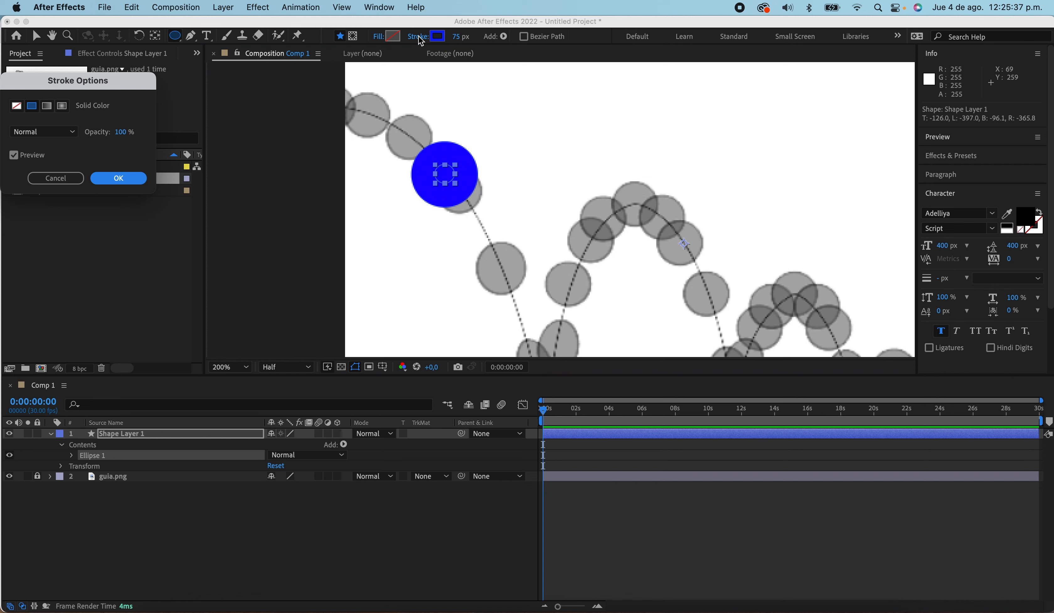
{"action": "left_click_drag", "start_coordinate": [116, 76], "coordinate": [249, 103]}
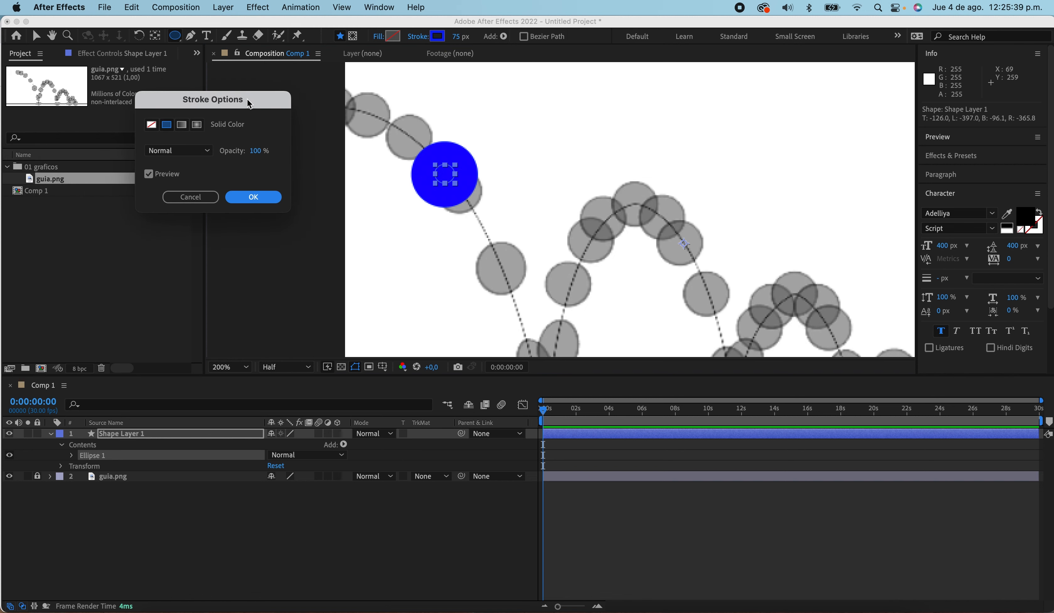
{"action": "left_click", "coordinate": [152, 127]}
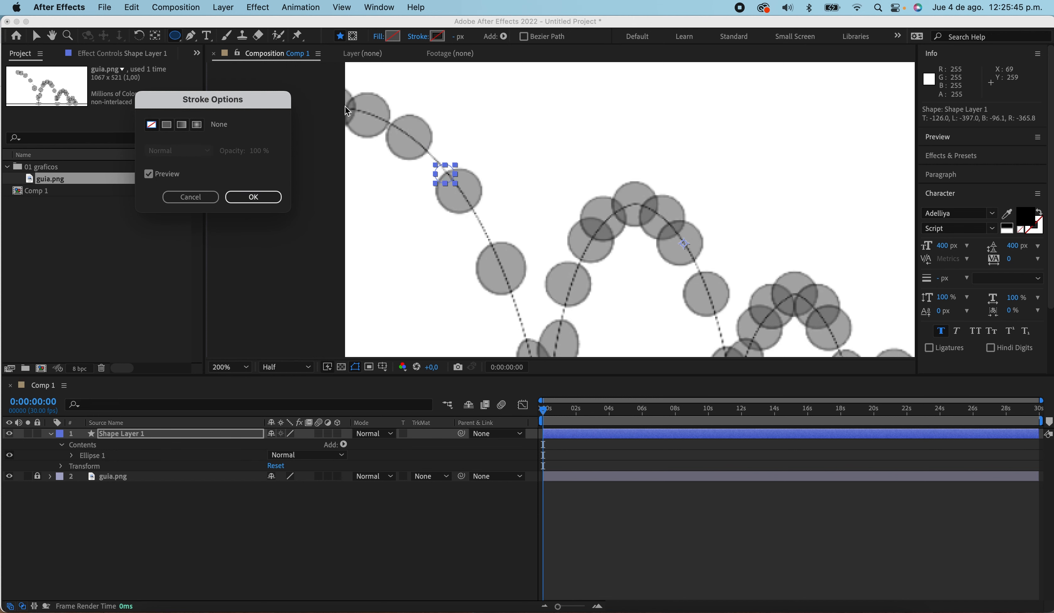
{"action": "left_click", "coordinate": [258, 197]}
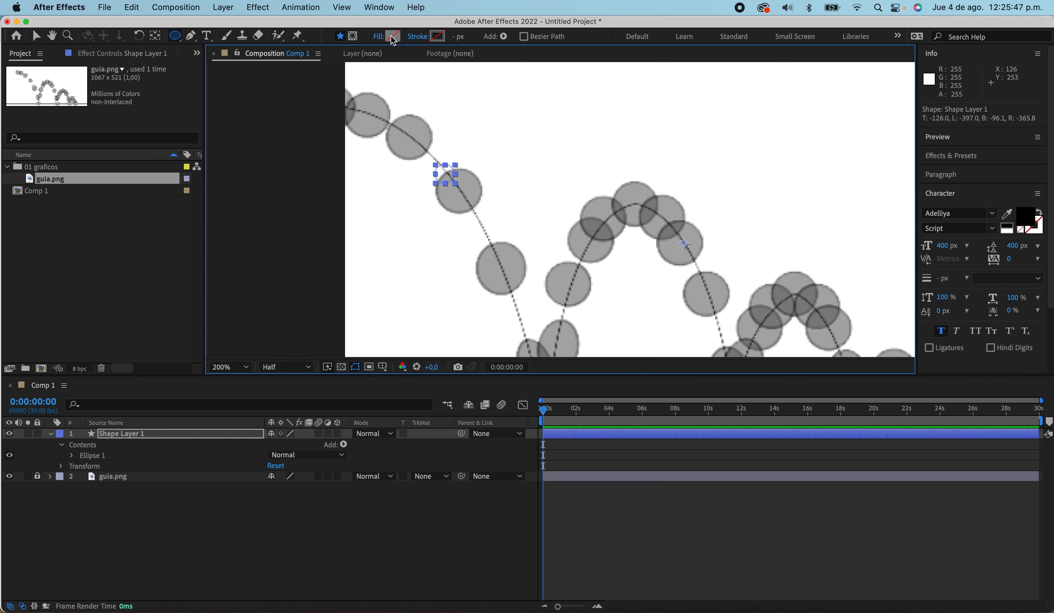
Cancel the fill type options and set the ellipse's fill color to bright blue 0B35E2
{"action": "left_click", "coordinate": [378, 37]}
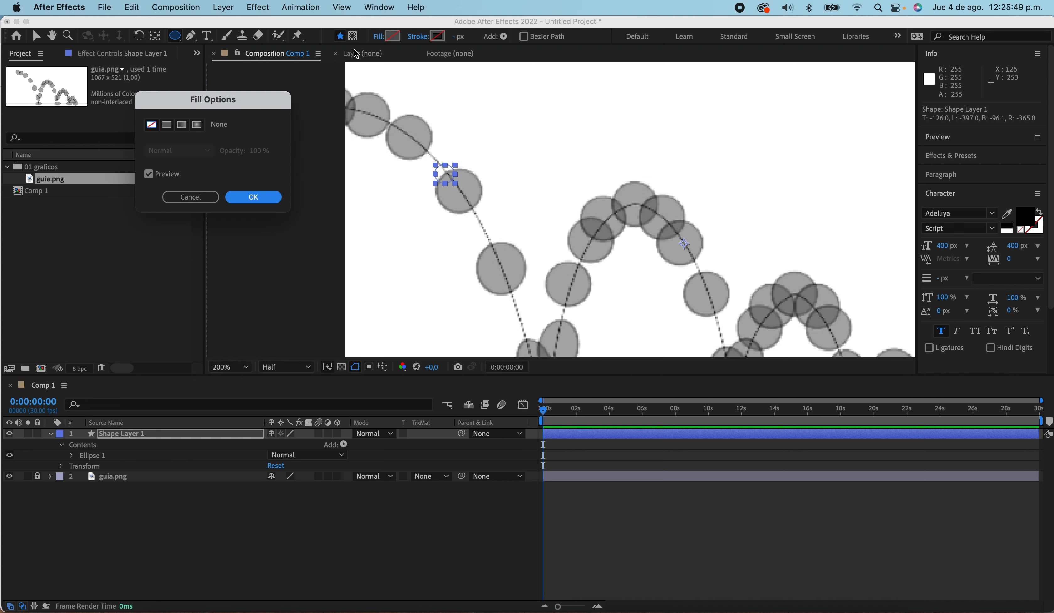
{"action": "left_click", "coordinate": [213, 198]}
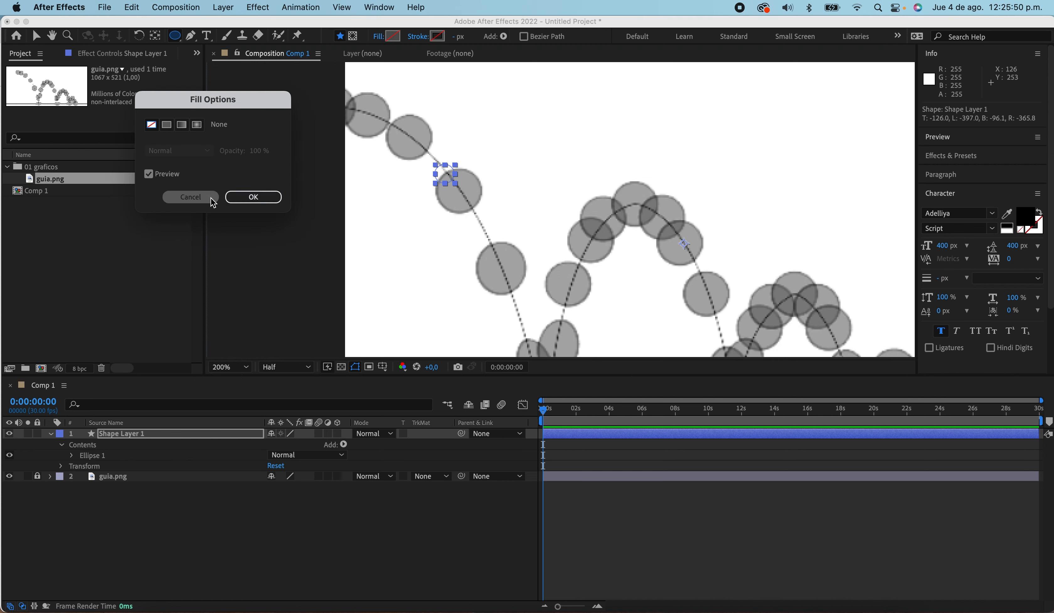
{"action": "left_click", "coordinate": [394, 36]}
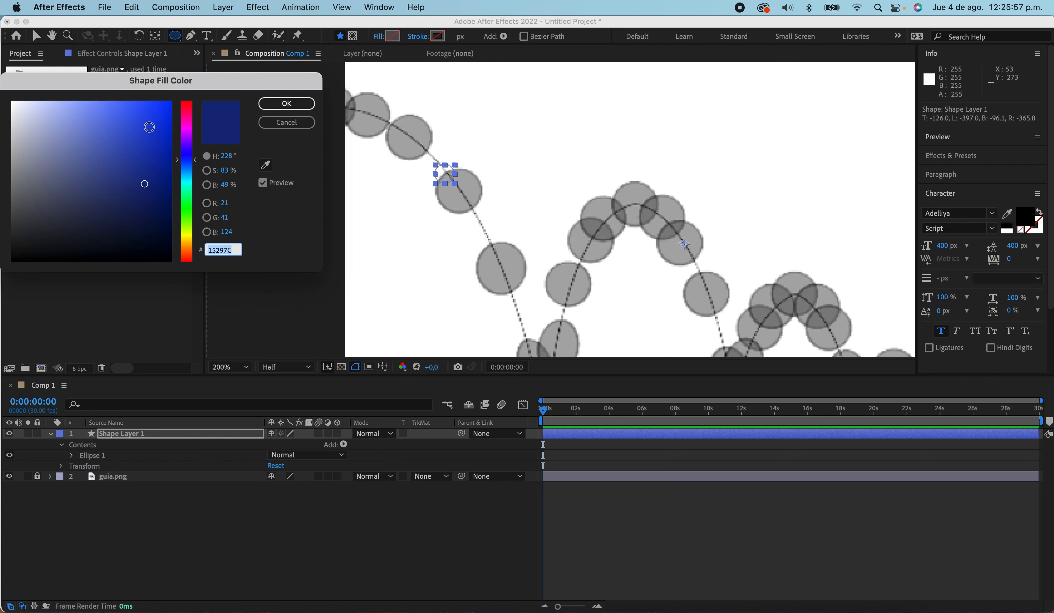
{"action": "left_click_drag", "start_coordinate": [154, 123], "coordinate": [163, 120]}
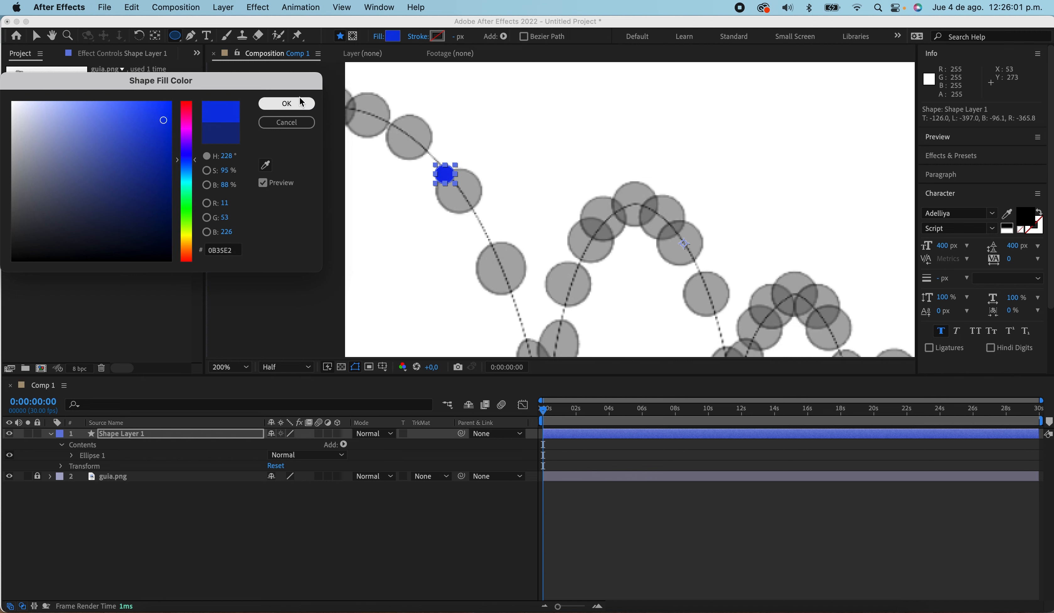
{"action": "left_click", "coordinate": [288, 103]}
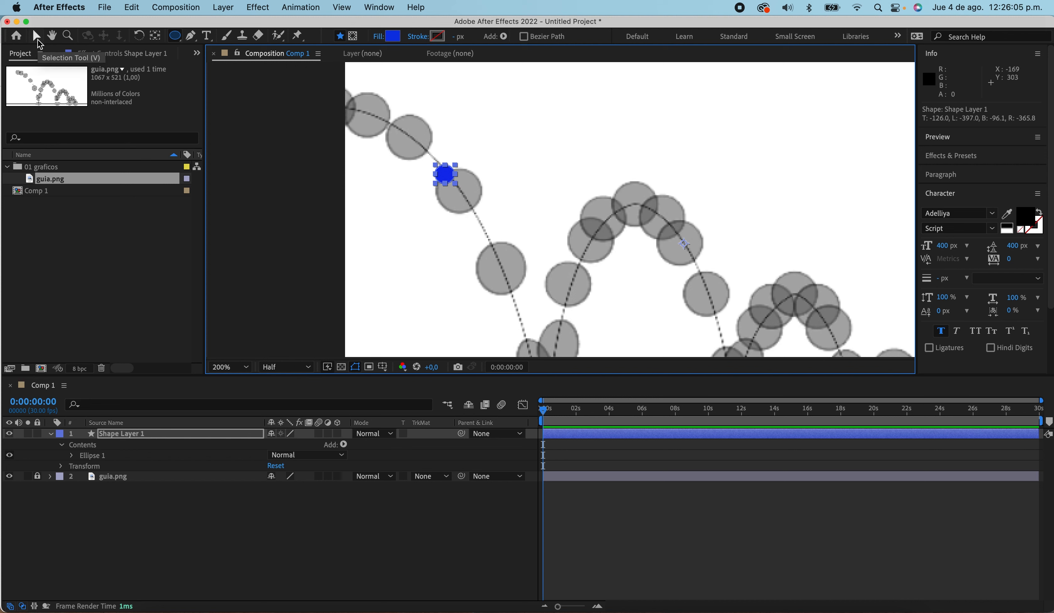
Reselect the ellipse and move its layer's anchor point from the composition centre to the ellipse with the Pan Behind tool
{"action": "key", "text": "v"}
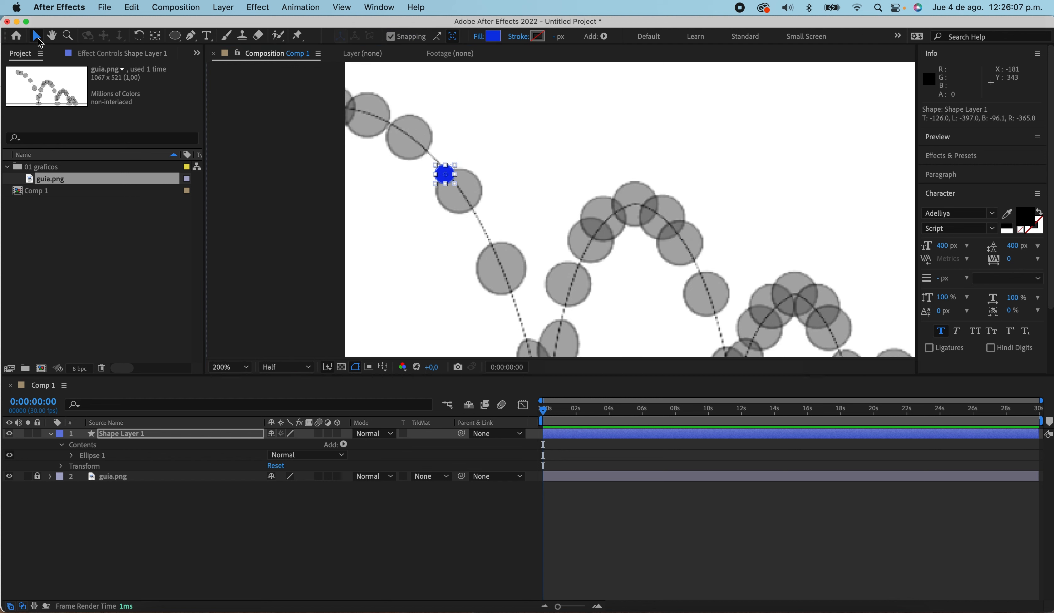
{"action": "left_click", "coordinate": [489, 162]}
{"action": "left_click", "coordinate": [444, 177]}
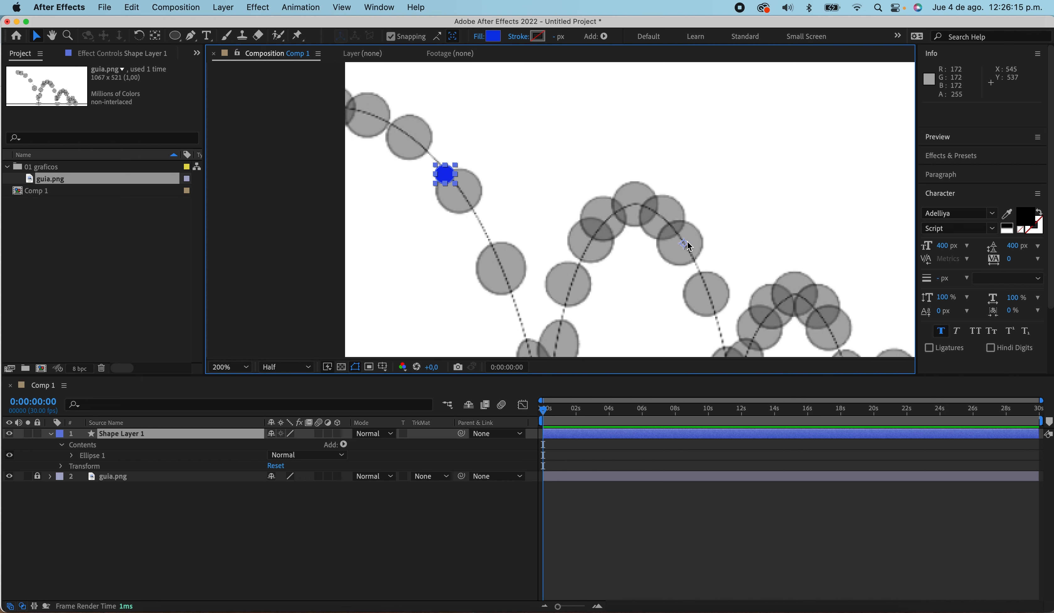
{"action": "key", "text": "comma"}
{"action": "key", "text": "comma"}
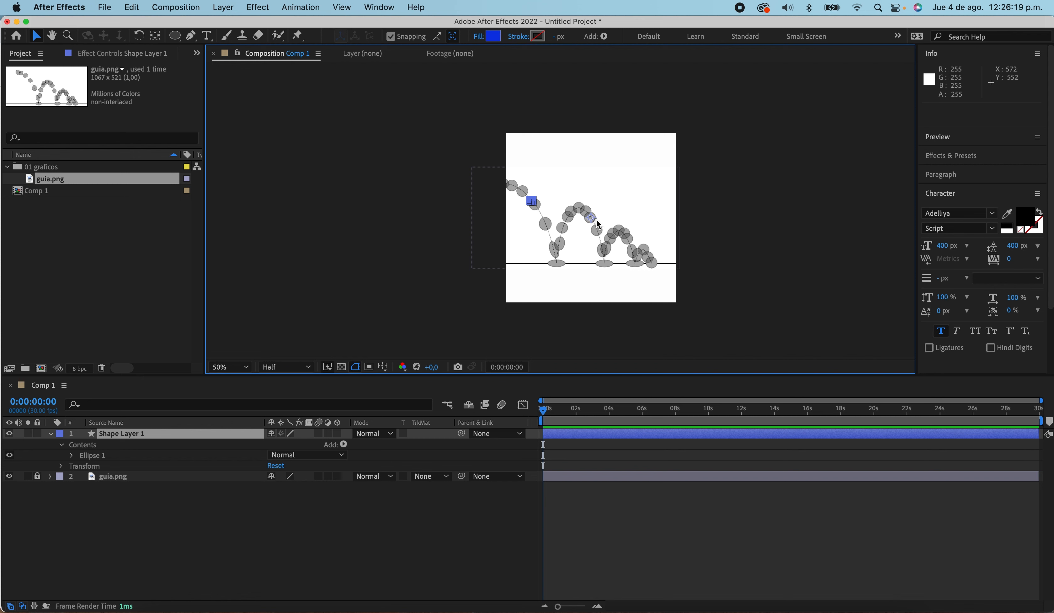
{"action": "key", "text": "period"}
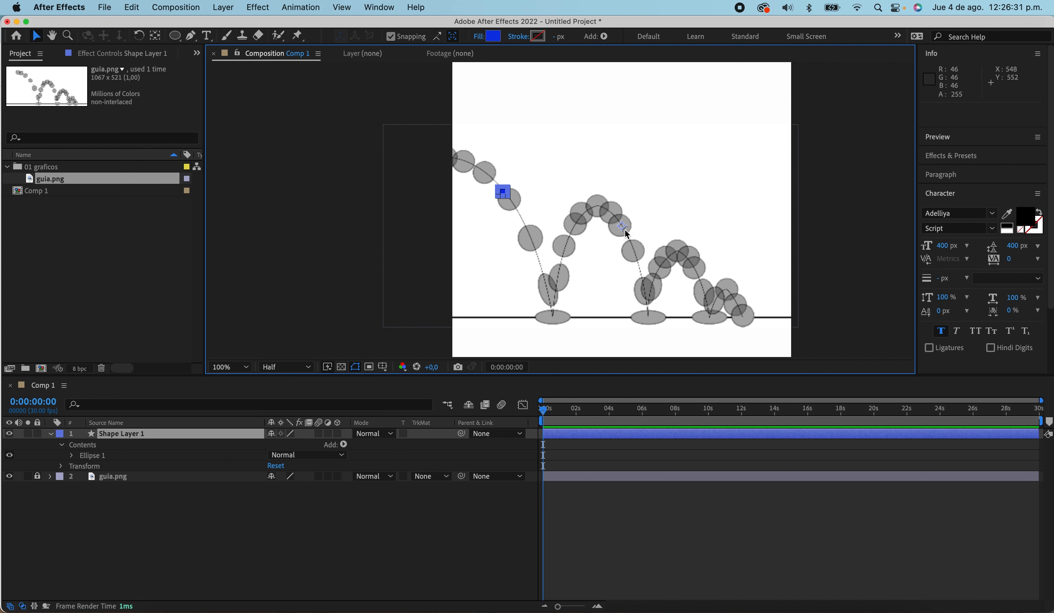
{"action": "left_click", "coordinate": [155, 38]}
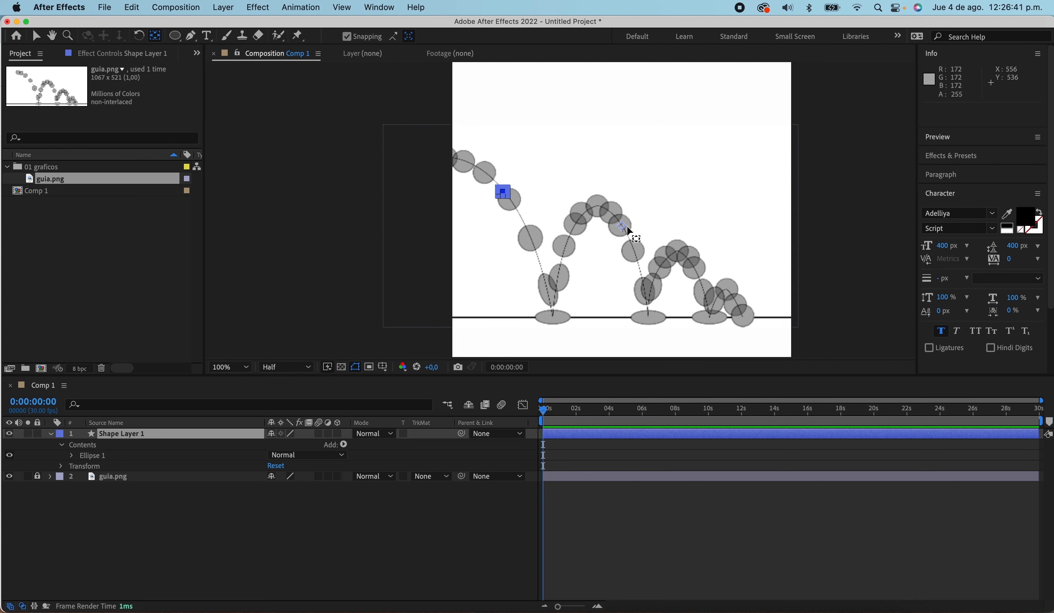
{"action": "left_click_drag", "start_coordinate": [624, 232], "coordinate": [511, 200]}
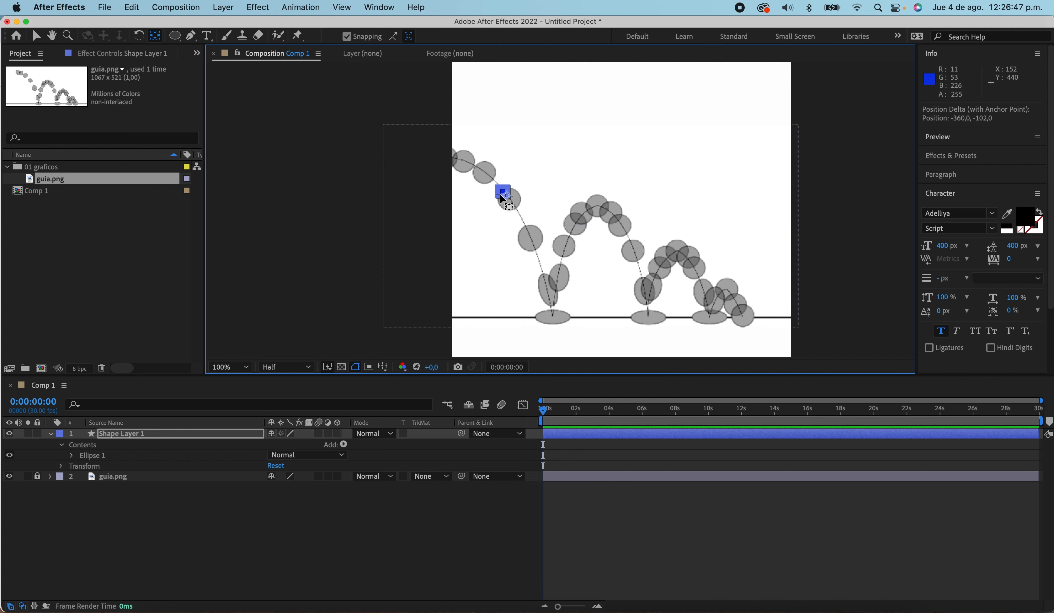
Fine-tune the anchor point to the middle of the ellipse, then undo the anchor point moves
{"action": "scroll", "coordinate": [502, 193], "scroll_direction": "up", "scroll_amount": 6}
{"action": "scroll", "coordinate": [454, 176], "scroll_direction": "left", "scroll_amount": 10}
{"action": "scroll", "coordinate": [455, 176], "scroll_direction": "up", "scroll_amount": 5}
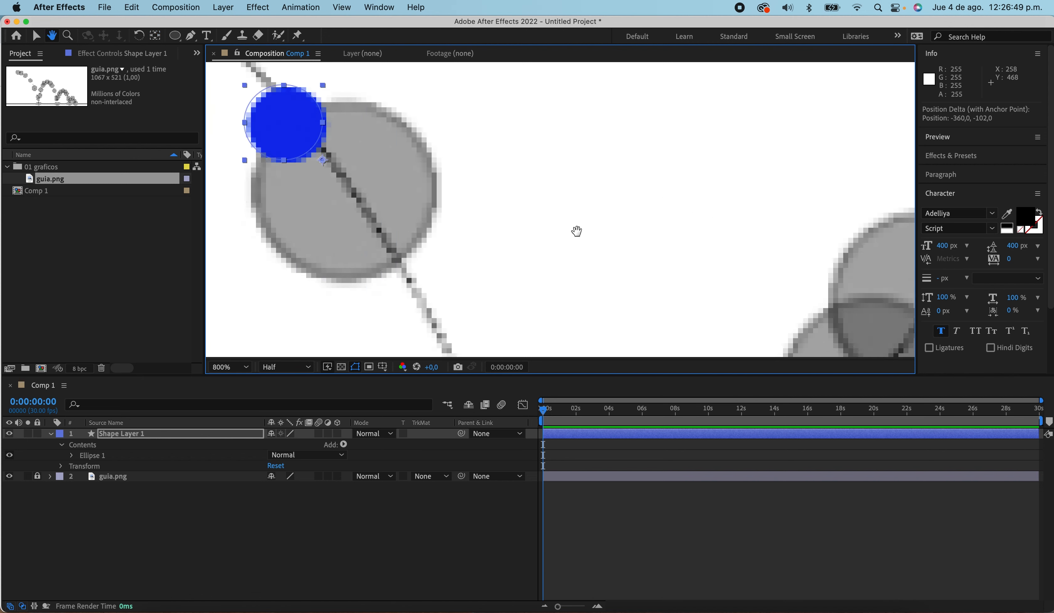
{"action": "left_click_drag", "start_coordinate": [563, 251], "coordinate": [523, 215]}
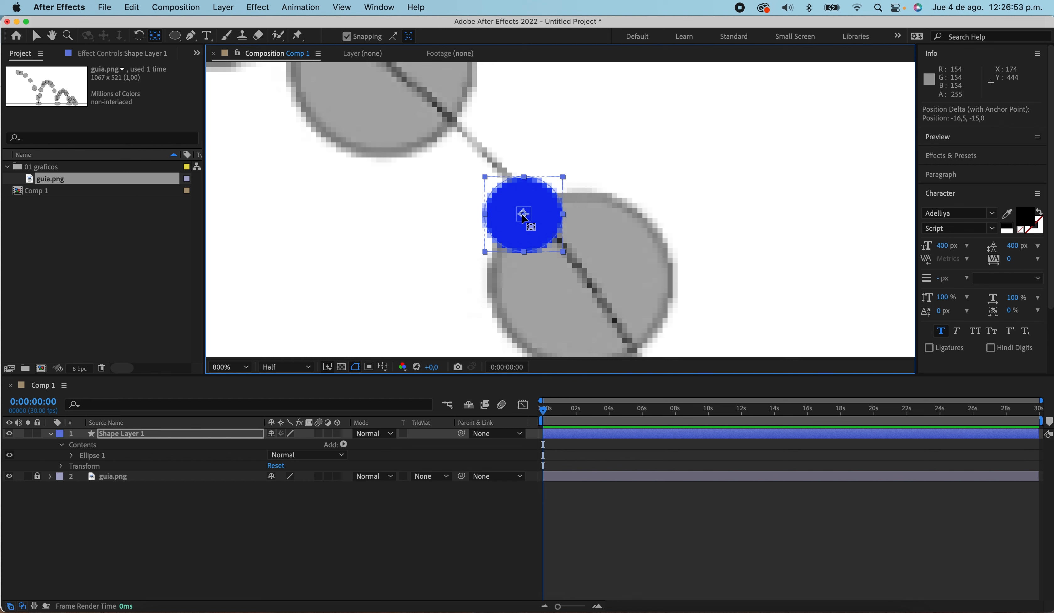
{"action": "left_click_drag", "start_coordinate": [524, 218], "coordinate": [526, 219]}
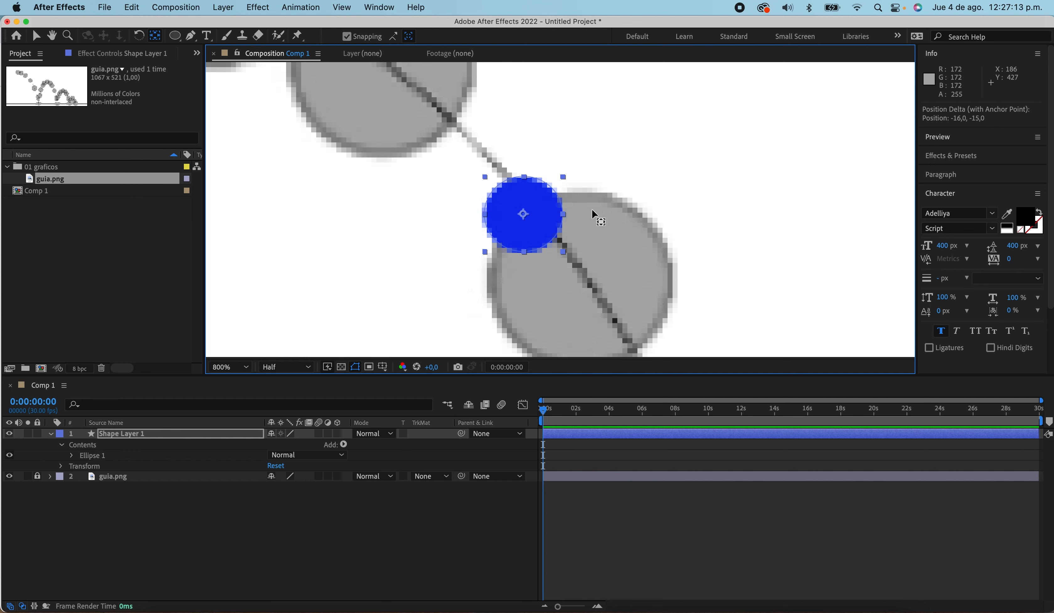
{"action": "scroll", "coordinate": [589, 207], "scroll_direction": "down", "scroll_amount": 6}
{"action": "key", "text": "ctrl+z"}
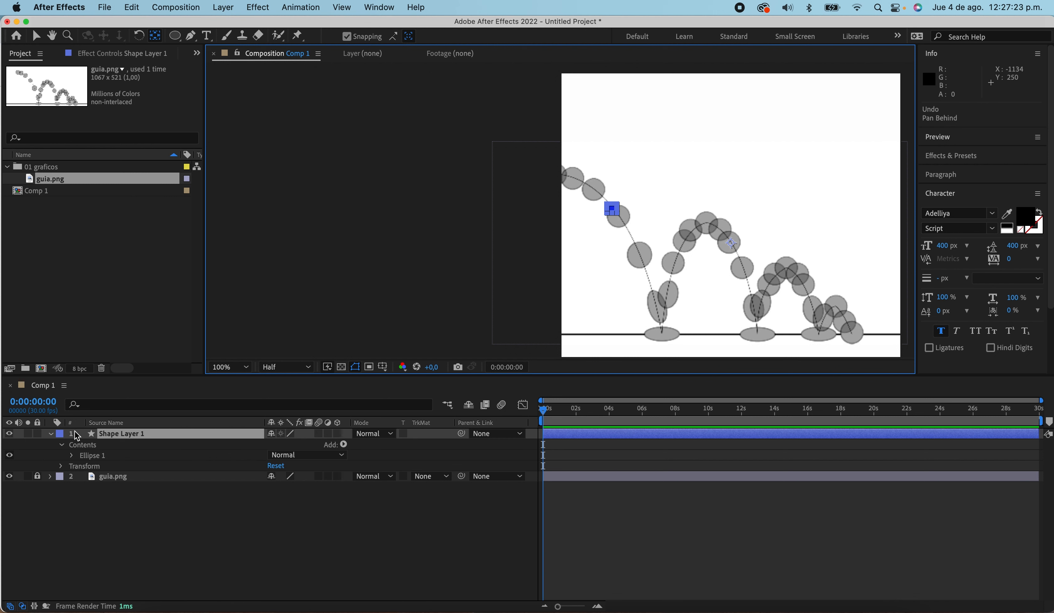
Expand the shape layer's Transform properties, try scaling to 126% and 64% about the off-centre anchor point, and undo the changes
{"action": "left_click", "coordinate": [62, 467]}
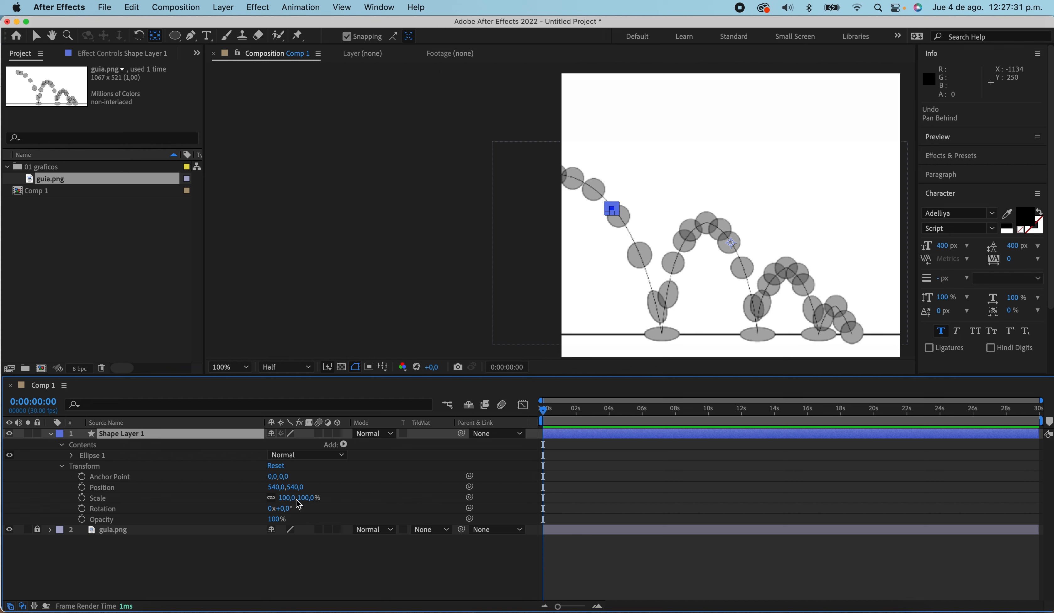
{"action": "mouse_move", "coordinate": [289, 498]}
{"action": "left_mouse_down"}
{"action": "mouse_move", "coordinate": [329, 499]}
{"action": "mouse_move", "coordinate": [296, 500]}
{"action": "mouse_move", "coordinate": [306, 500]}
{"action": "left_mouse_up"}
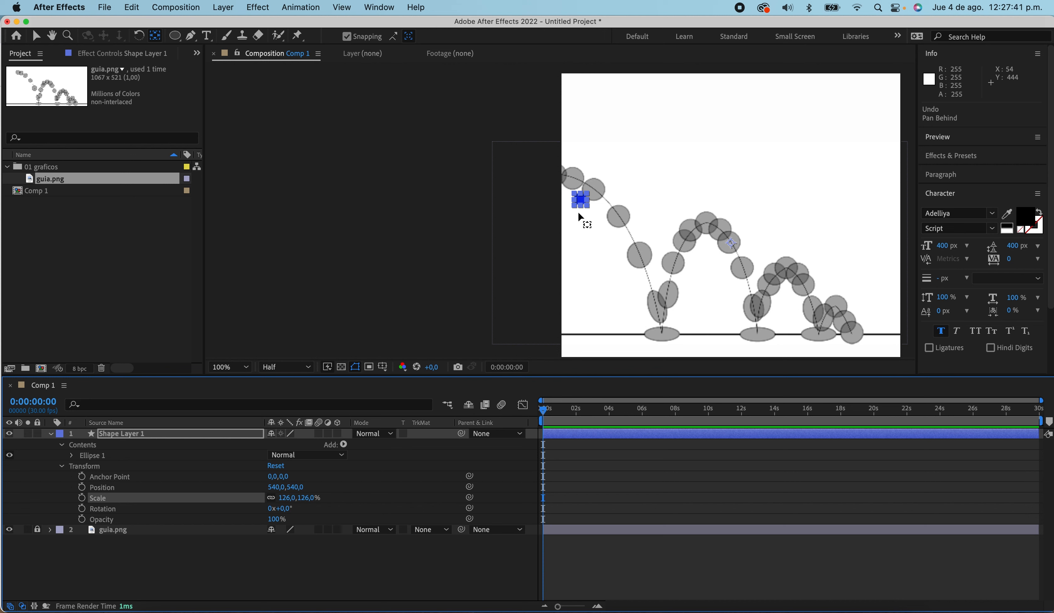
{"action": "key", "text": "super+z"}
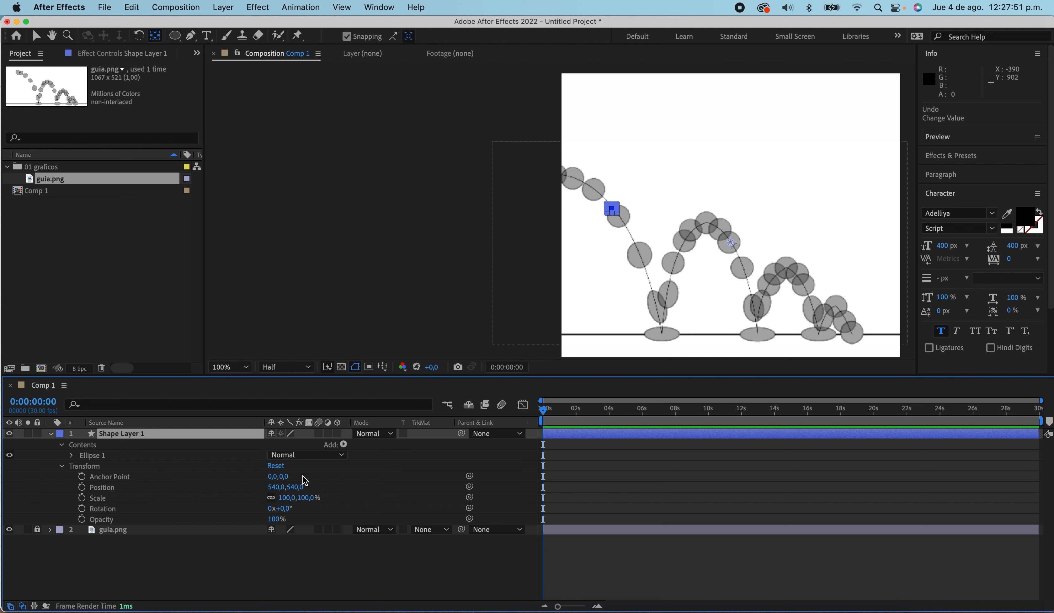
{"action": "left_click_drag", "start_coordinate": [281, 492], "coordinate": [361, 490]}
{"action": "key", "text": "super+z"}
{"action": "left_click_drag", "start_coordinate": [300, 499], "coordinate": [277, 490]}
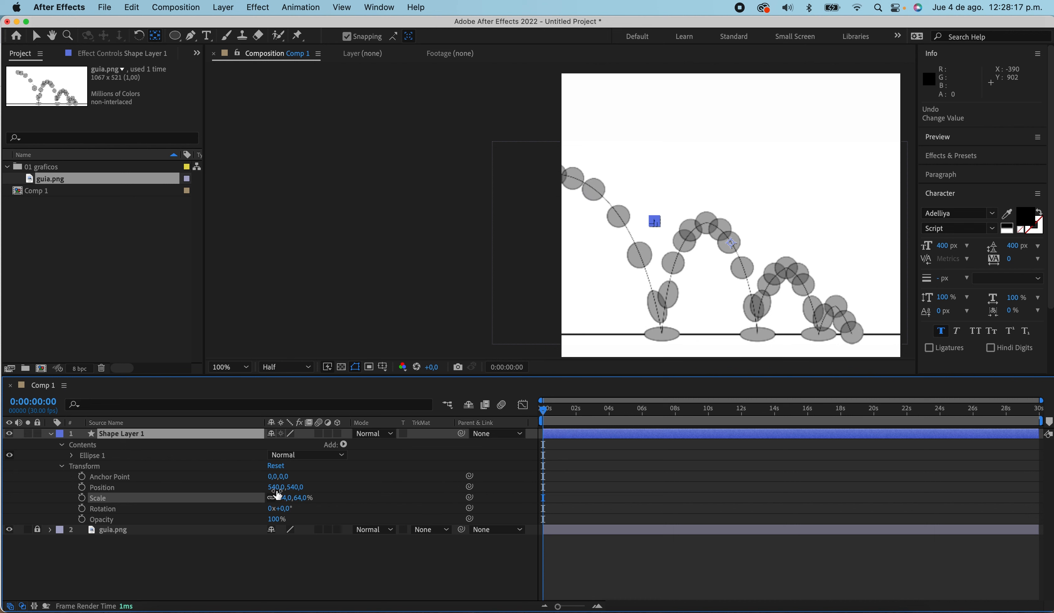
{"action": "left_click", "coordinate": [617, 138]}
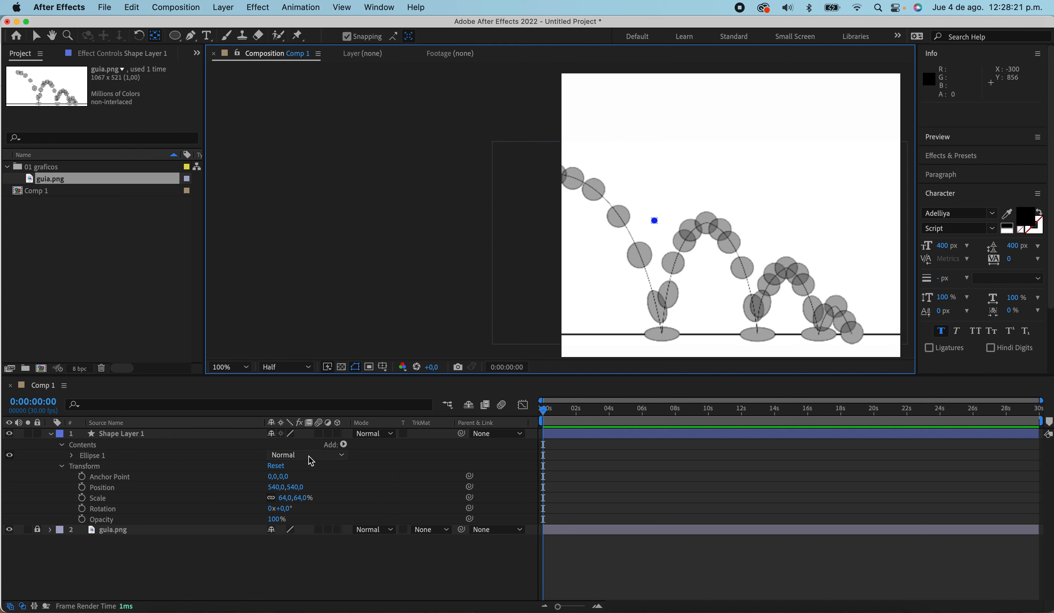
{"action": "key", "text": "super+z"}
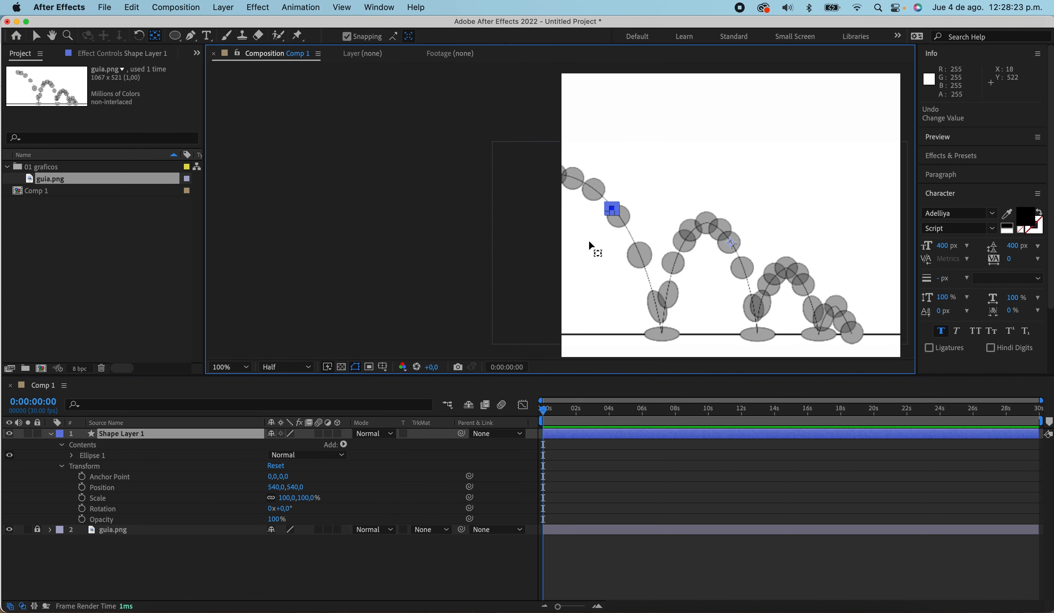
Move the shape layer's anchor point onto the ellipse's centre, at about -381.4, -111.0, with the Pan Behind tool
{"action": "key", "text": "period"}
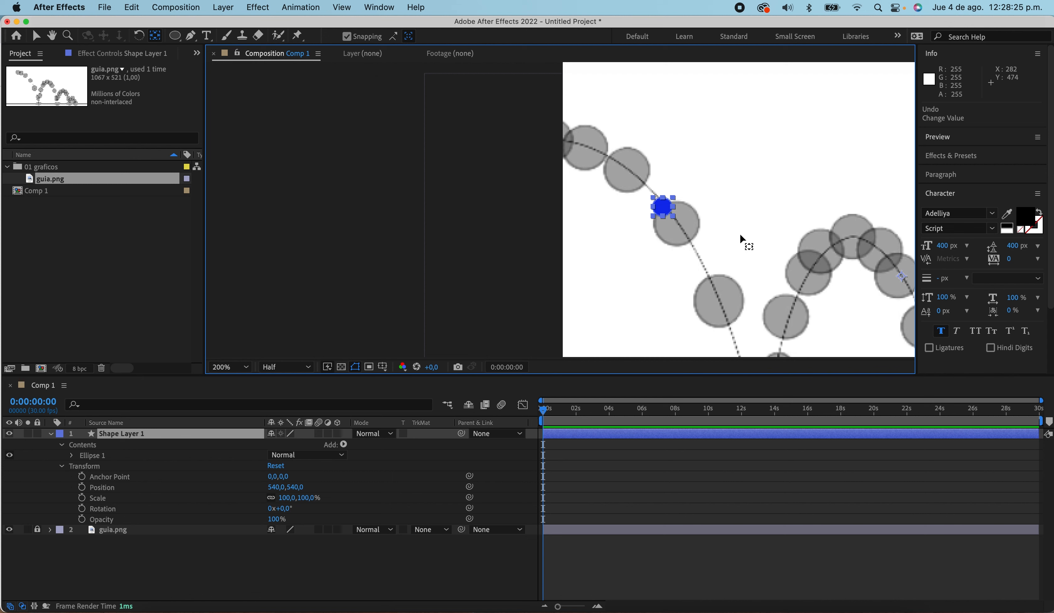
{"action": "key", "text": "period"}
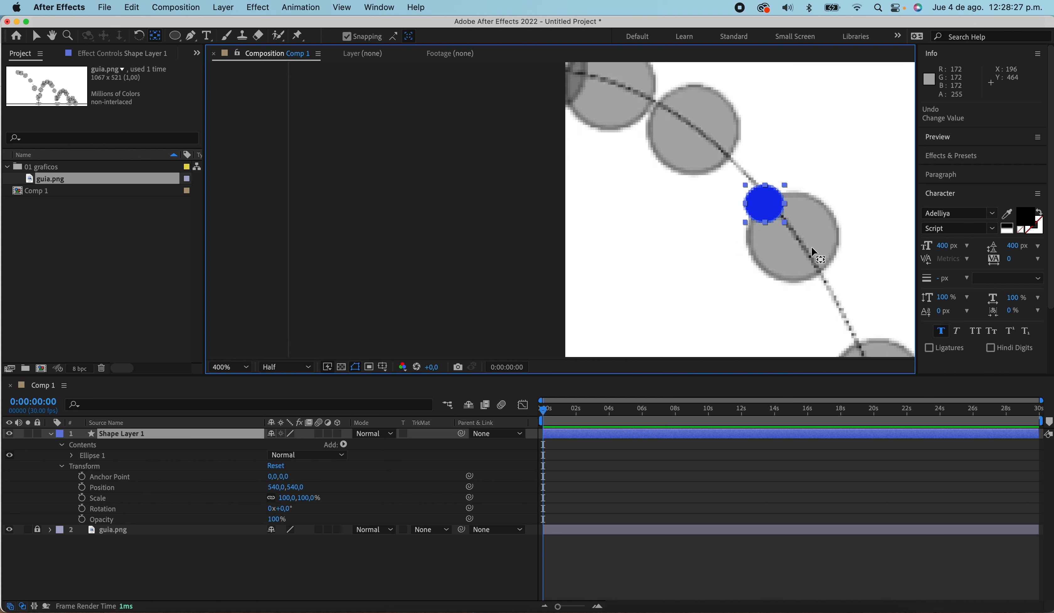
{"action": "key", "text": "comma"}
{"action": "left_click_drag", "start_coordinate": [812, 247], "coordinate": [694, 231]}
{"action": "key", "text": "y"}
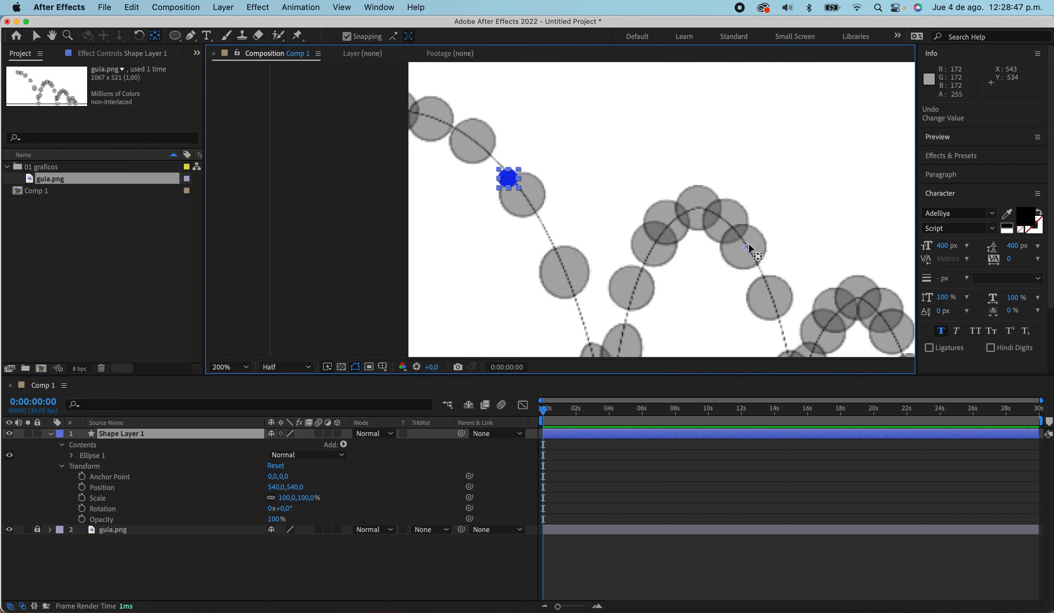
{"action": "left_click_drag", "start_coordinate": [748, 246], "coordinate": [509, 185]}
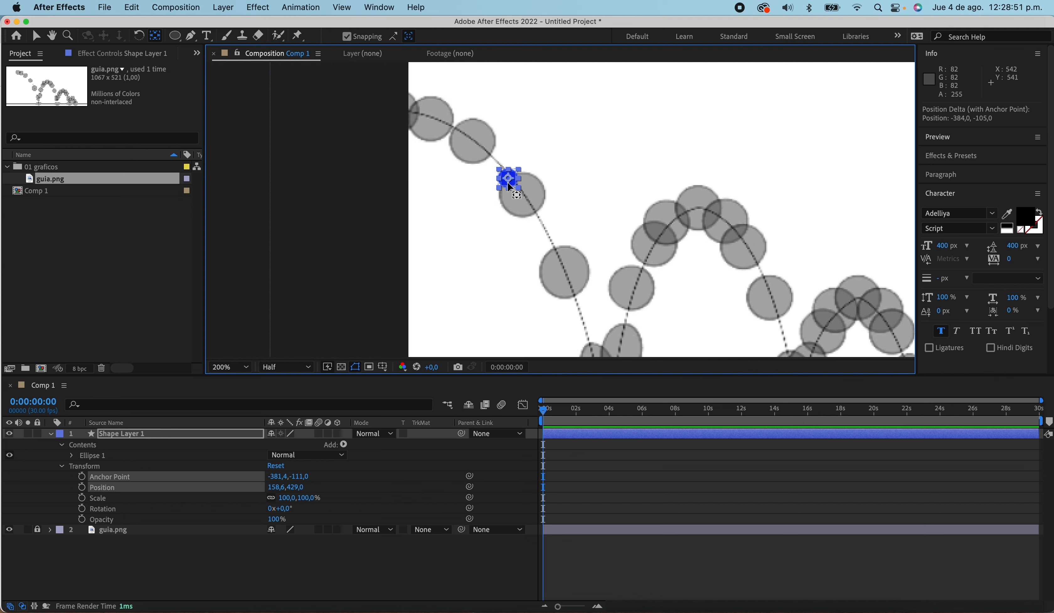
{"action": "scroll", "coordinate": [509, 185], "scroll_direction": "up", "scroll_amount": 2}
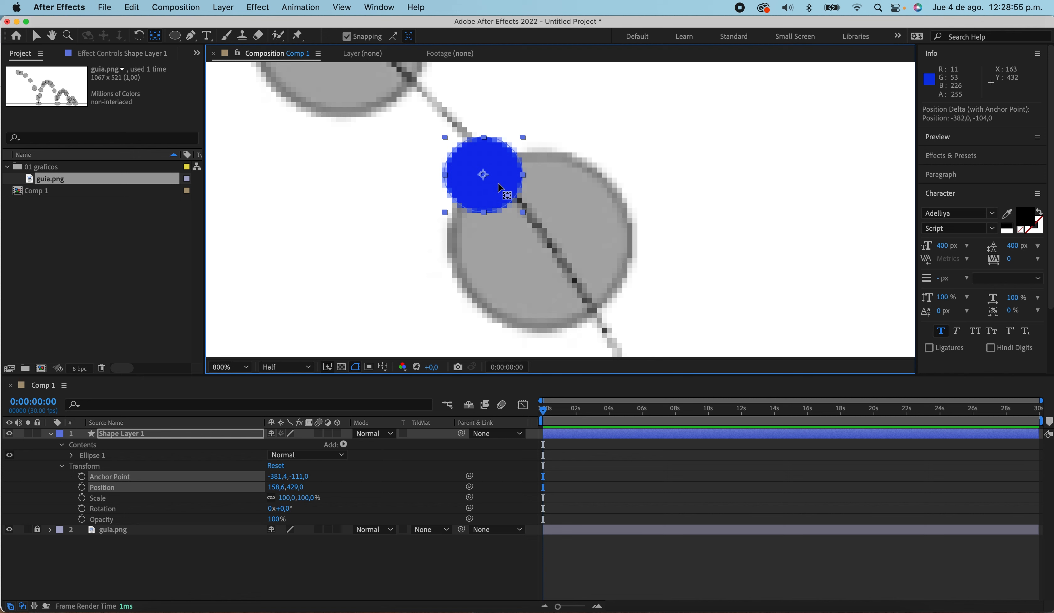
{"action": "scroll", "coordinate": [498, 186], "scroll_direction": "down", "scroll_amount": 2}
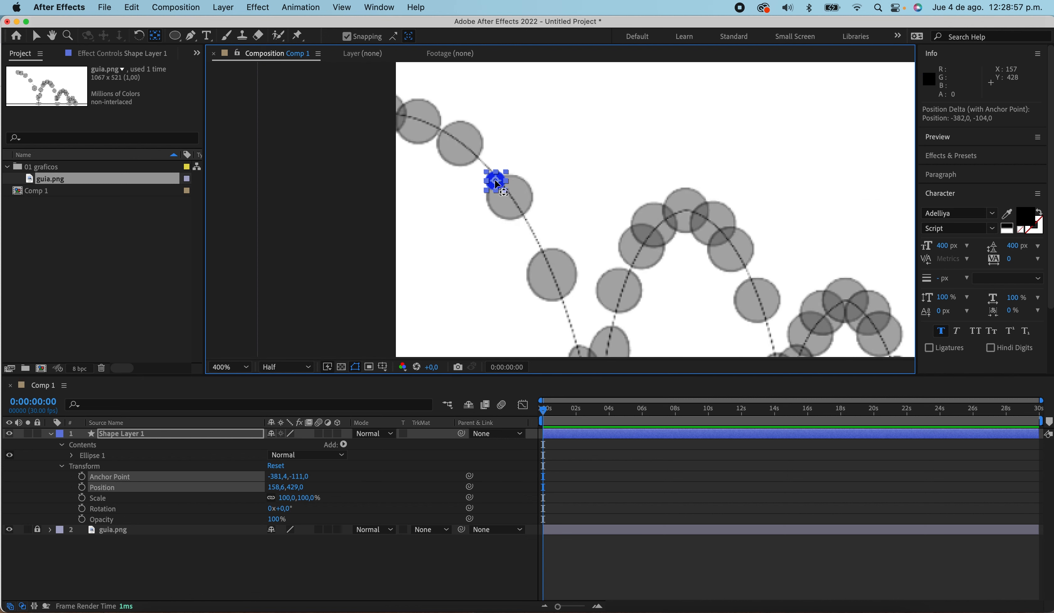
{"action": "scroll", "coordinate": [497, 183], "scroll_direction": "up", "scroll_amount": 1}
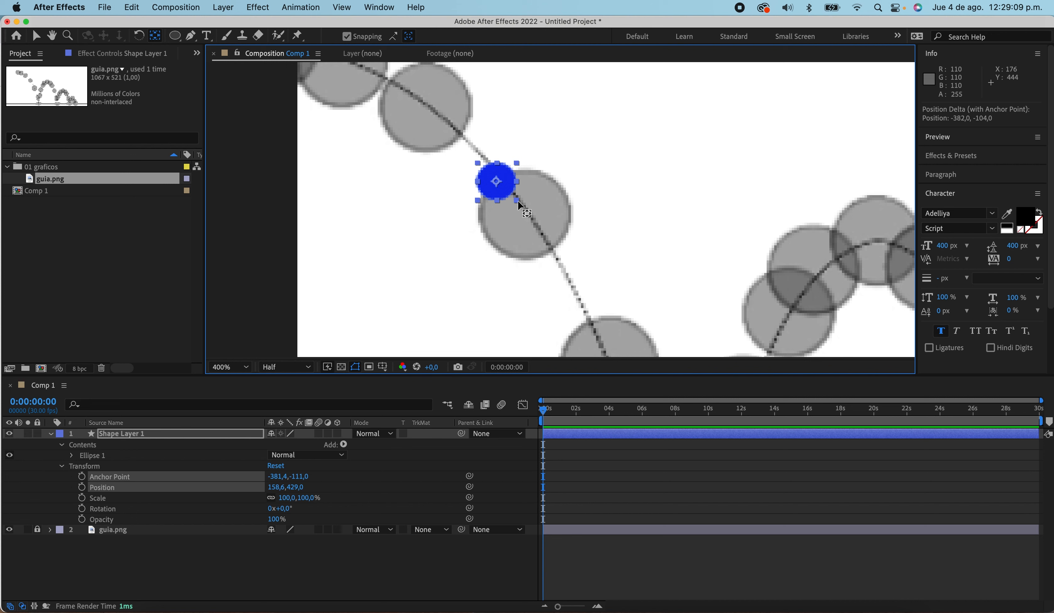
Try enlarging the ellipse about its centred anchor point with the Selection tool, then undo the scale
{"action": "left_click", "coordinate": [36, 37]}
{"action": "left_click_drag", "start_coordinate": [517, 201], "coordinate": [543, 231]}
{"action": "key", "text": "super+z"}
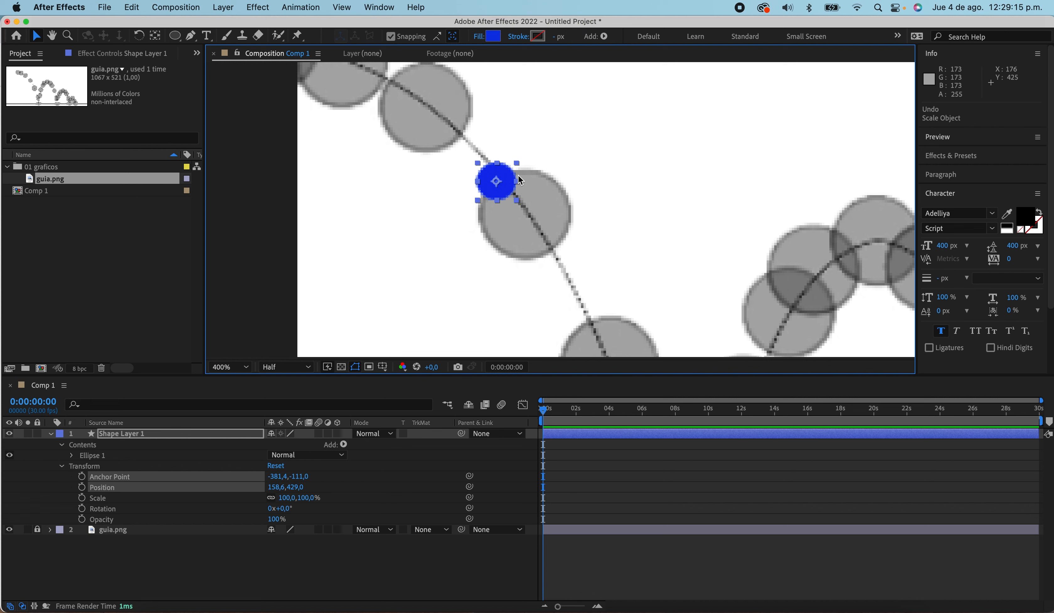
Reselect the ellipse and enlarge it about its centre to about 244 by 247%
{"action": "left_click", "coordinate": [520, 204]}
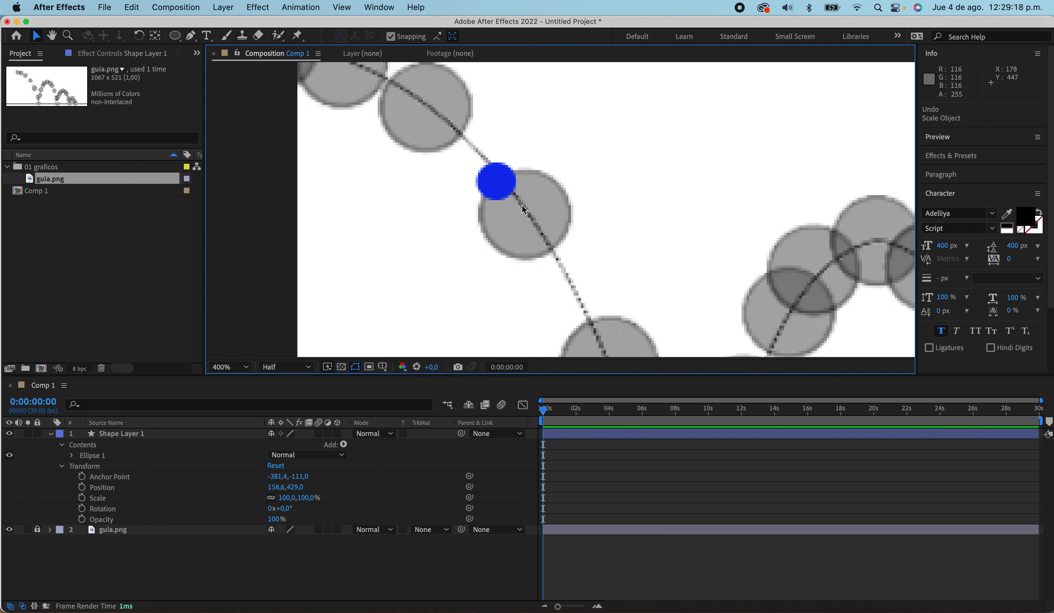
{"action": "left_click", "coordinate": [509, 193]}
{"action": "left_click", "coordinate": [520, 205]}
{"action": "left_click", "coordinate": [510, 194]}
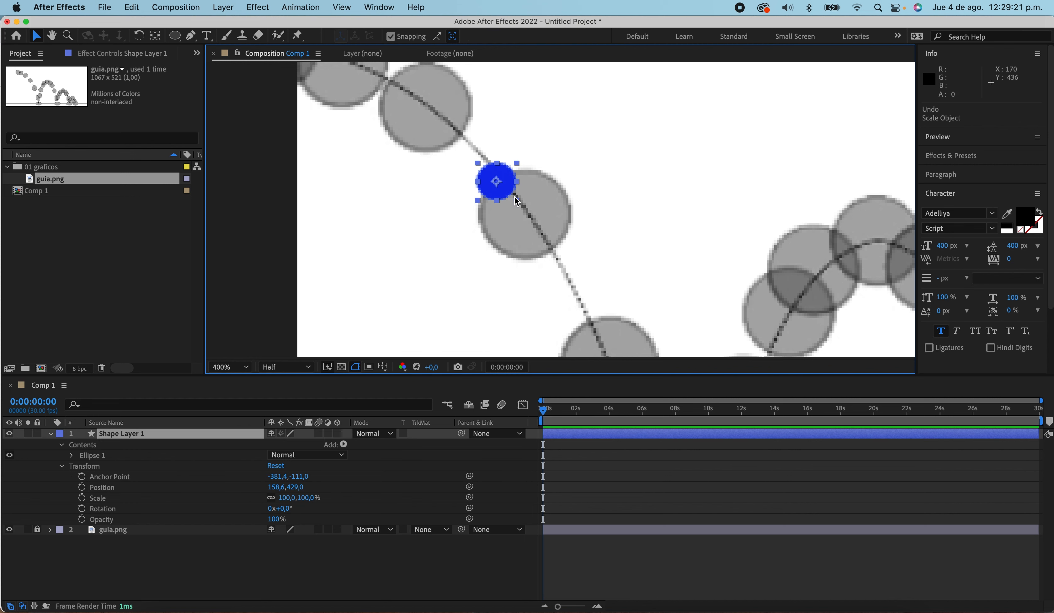
{"action": "left_click_drag", "start_coordinate": [517, 201], "coordinate": [547, 227]}
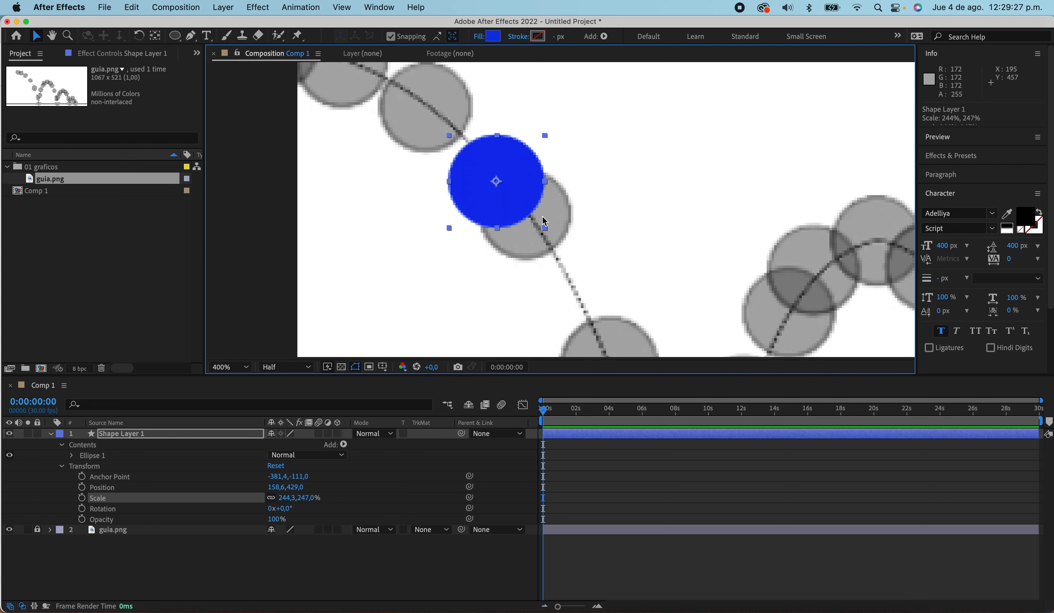
Move the ellipse onto the guide's fourth circle at about 180, 454, shrink it to about 164 by 167%, and deselect it
{"action": "left_click_drag", "start_coordinate": [515, 161], "coordinate": [543, 197]}
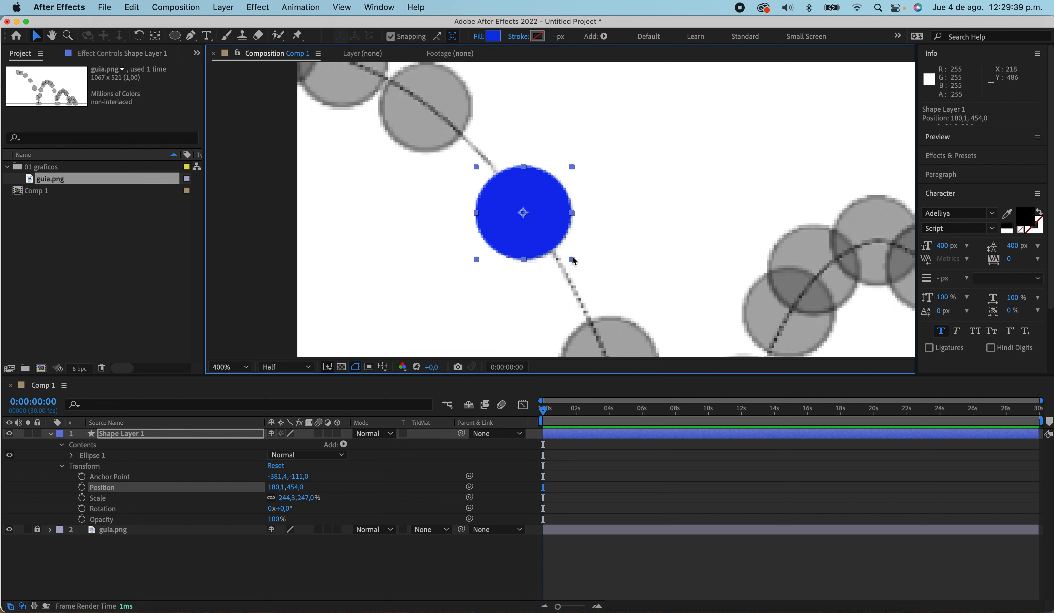
{"action": "left_click_drag", "start_coordinate": [572, 258], "coordinate": [559, 249]}
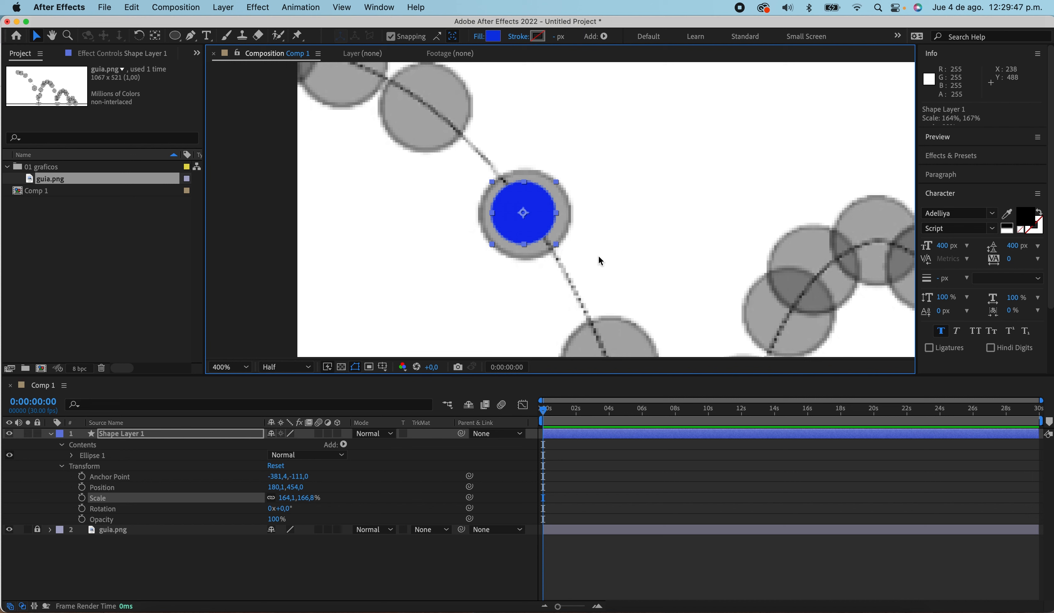
{"action": "left_click", "coordinate": [604, 213]}
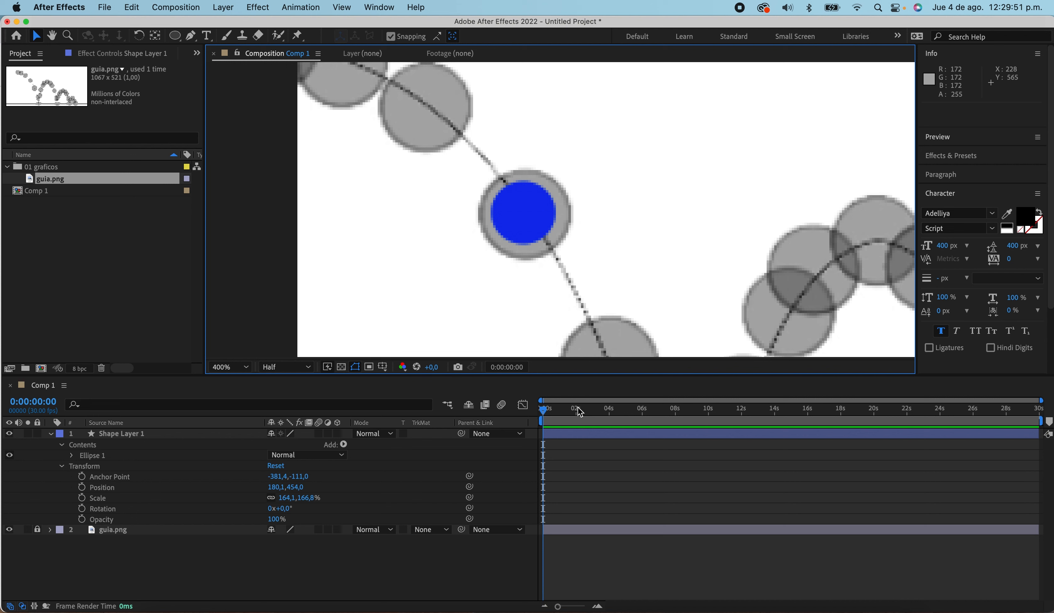
Undo the ellipse's latest scaling, move and anchor-point change, back to its original transform values
{"action": "left_click", "coordinate": [583, 443]}
{"action": "key", "text": "super+z"}
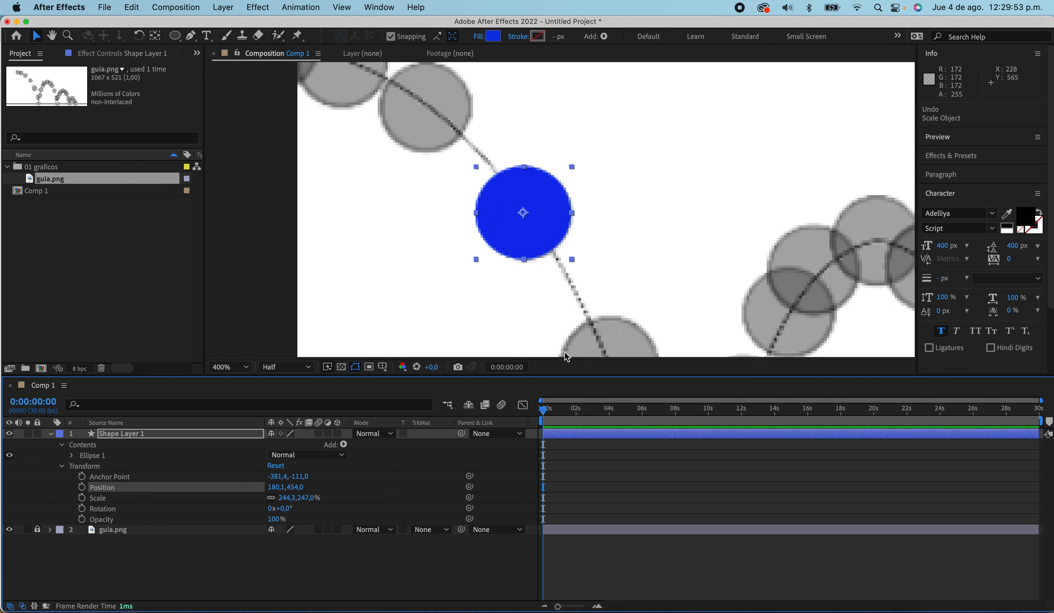
{"action": "key", "text": "super+z"}
{"action": "key", "text": "super+z"}
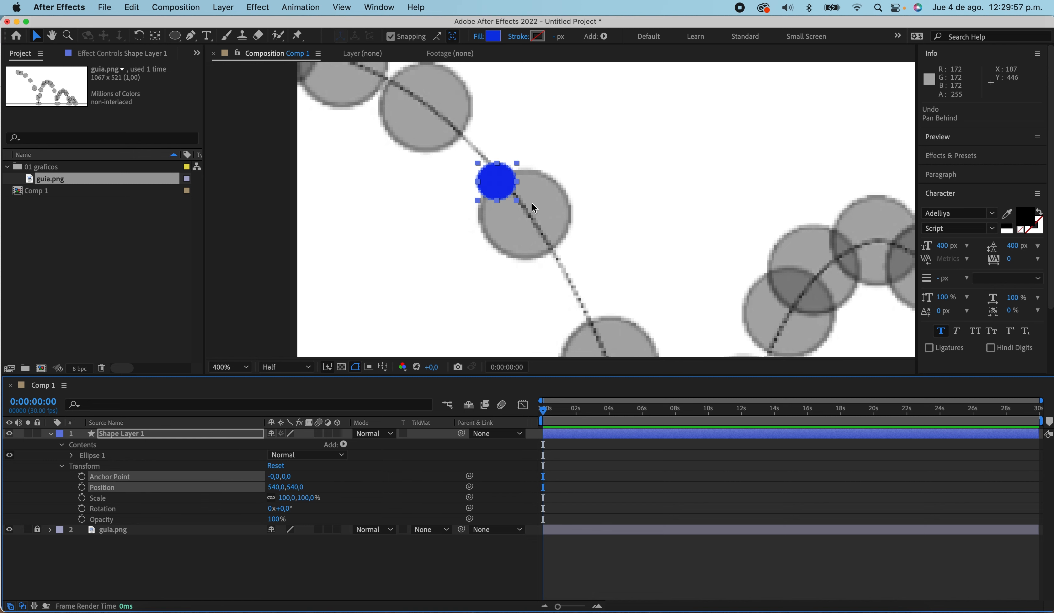
{"action": "scroll", "coordinate": [641, 190], "scroll_direction": "down", "scroll_amount": 2}
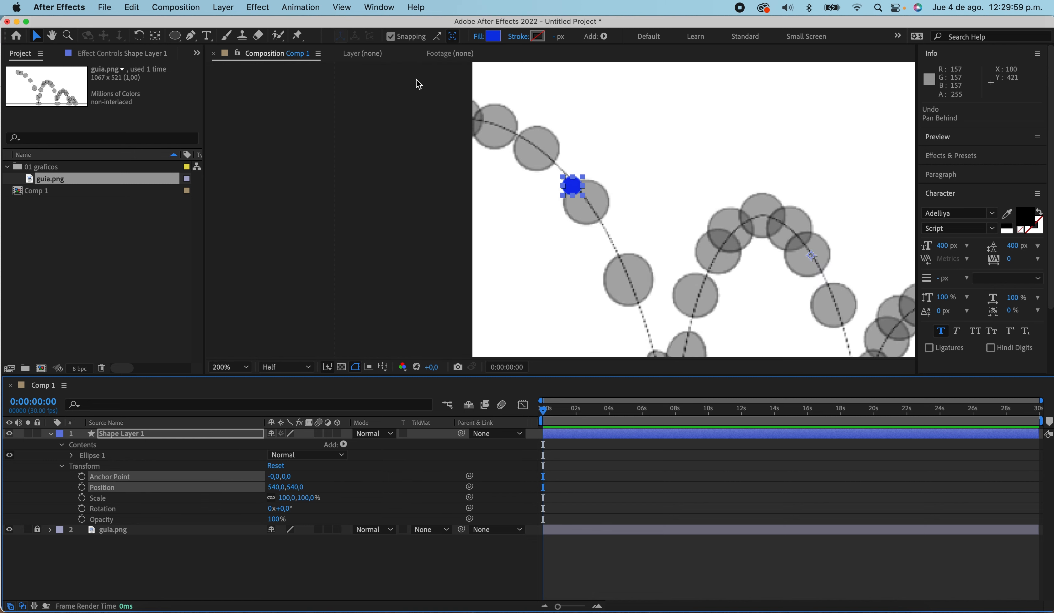
Move the shape layer's anchor point onto the ellipse's centre, at about -381.4, -111.0, with Pan Behind, and return to the Selection tool
{"action": "key", "text": "y"}
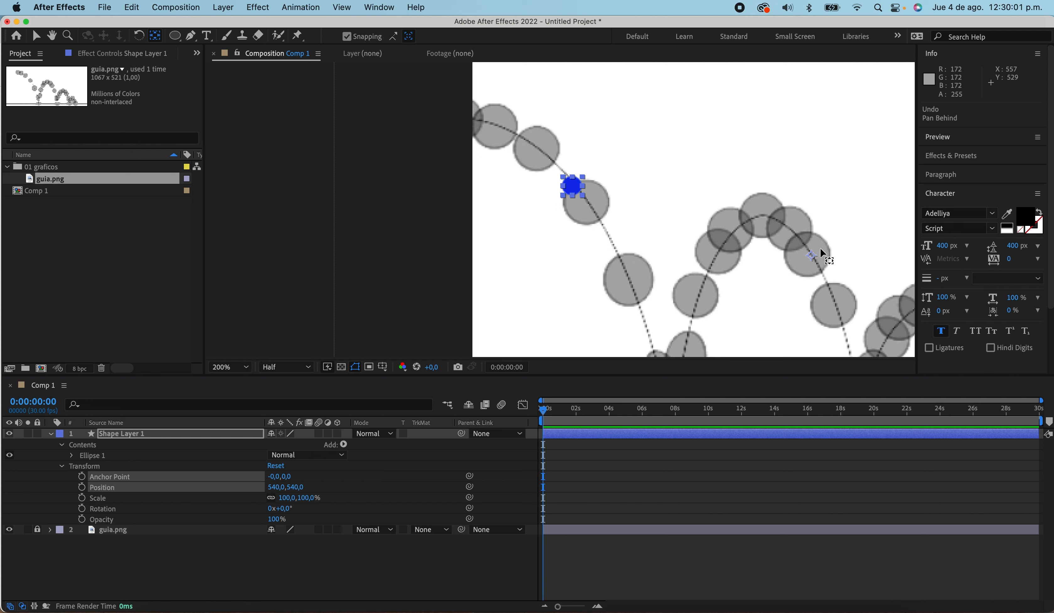
{"action": "left_click_drag", "start_coordinate": [812, 256], "coordinate": [571, 190]}
{"action": "scroll", "coordinate": [573, 193], "scroll_direction": "up", "scroll_amount": 2}
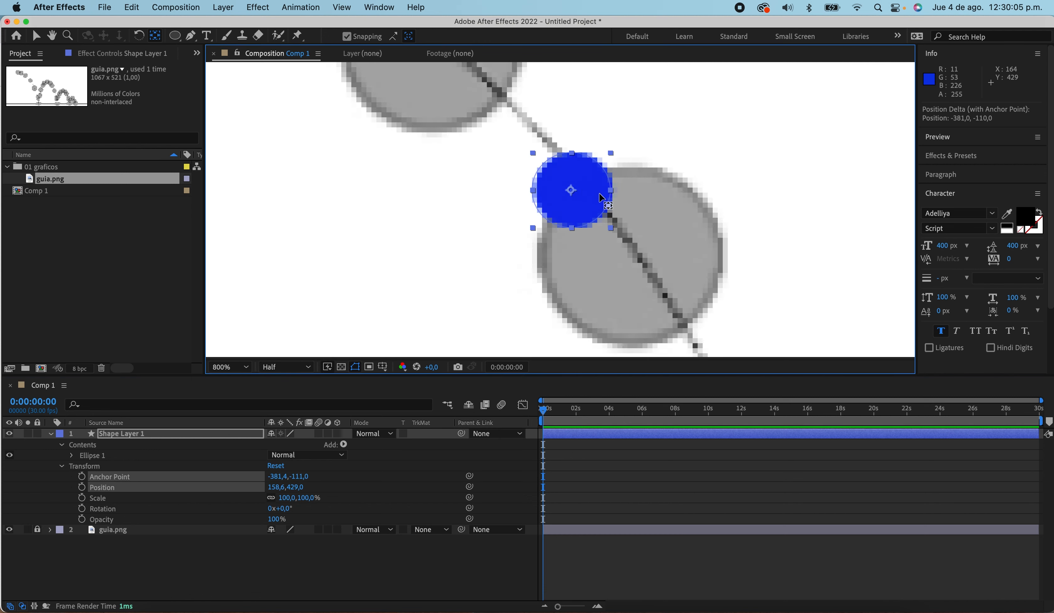
{"action": "scroll", "coordinate": [647, 206], "scroll_direction": "down", "scroll_amount": 1}
{"action": "scroll", "coordinate": [698, 212], "scroll_direction": "right", "scroll_amount": 5}
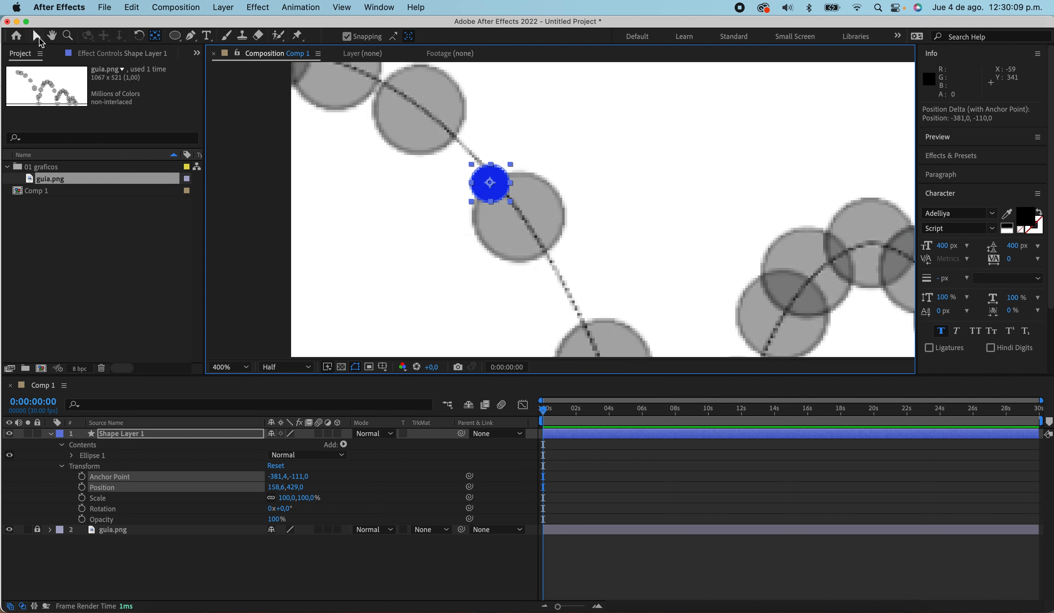
{"action": "key", "text": "v"}
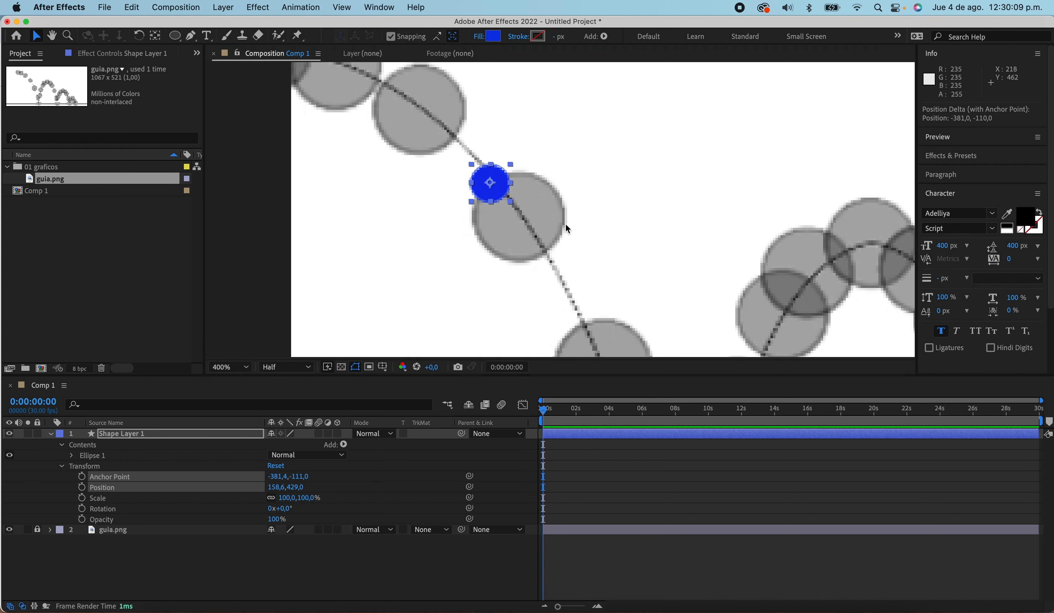
Try enlarging the ellipse proportionally about its centre to about 257%, then undo the scale
{"action": "left_click", "coordinate": [520, 214]}
{"action": "left_click", "coordinate": [507, 201]}
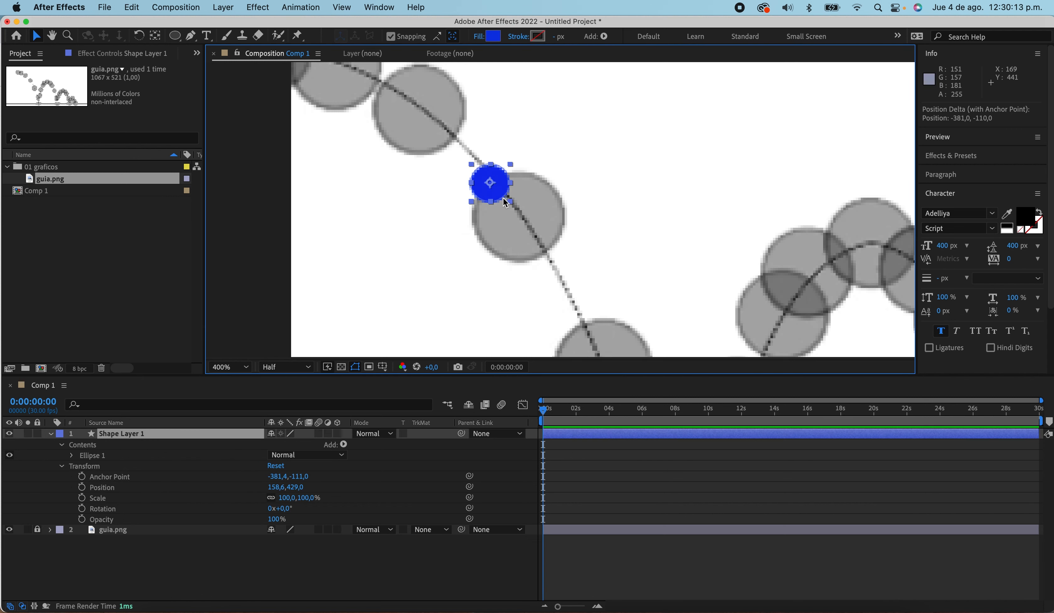
{"action": "right_click", "coordinate": [511, 205]}
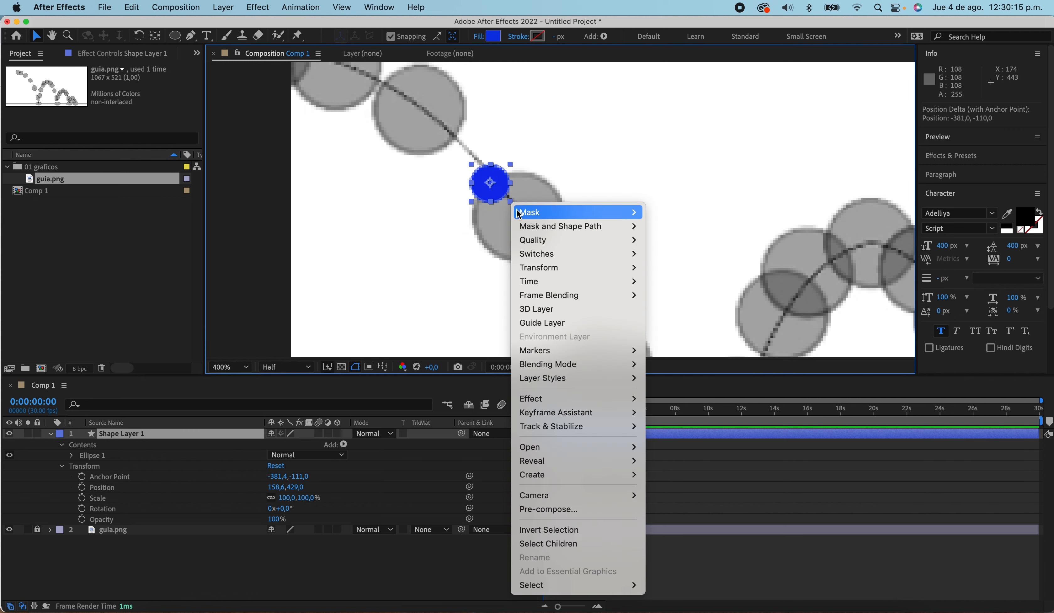
{"action": "key", "text": "Escape"}
{"action": "right_click", "coordinate": [513, 204]}
{"action": "key", "text": "Escape"}
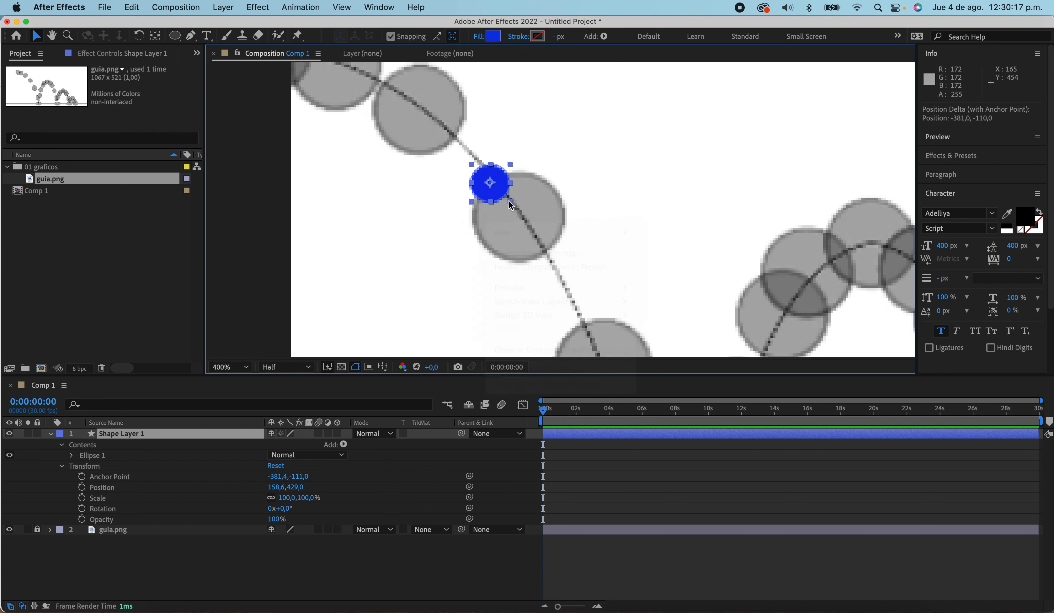
{"action": "left_click_drag", "start_coordinate": [512, 201], "coordinate": [538, 221]}
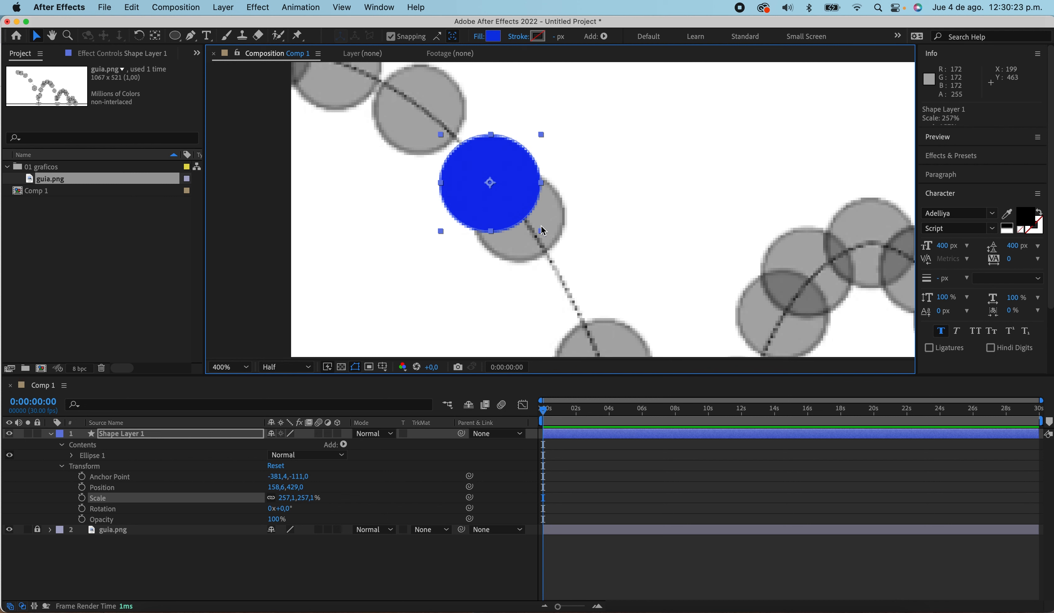
{"action": "key", "text": "super+z"}
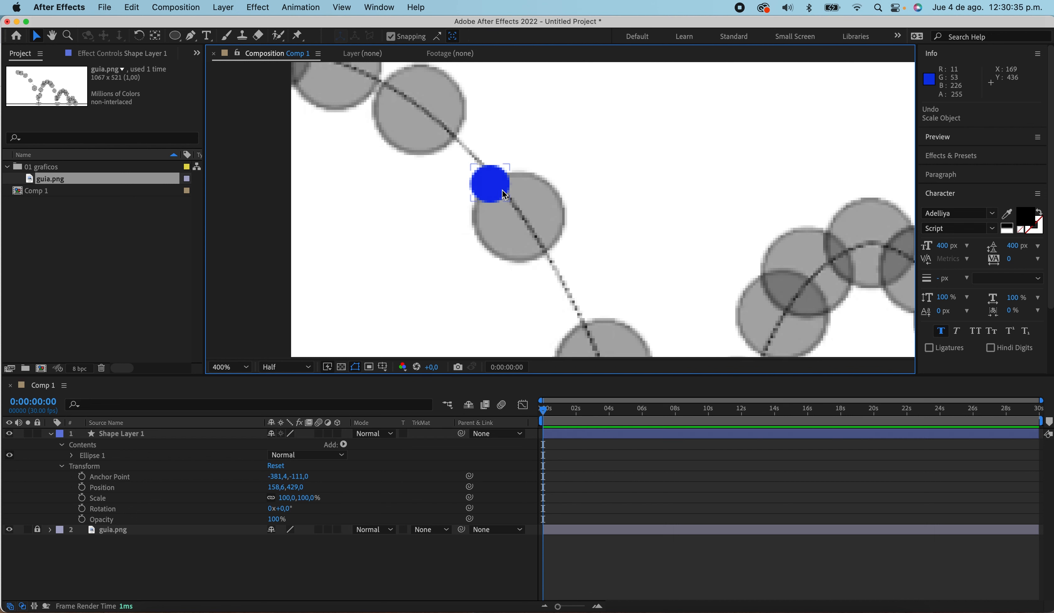
Enlarge the ellipse proportionally to about 223.6% and move it onto the guide's fourth circle at about 181.6, 455
{"action": "left_click_drag", "start_coordinate": [514, 207], "coordinate": [535, 230]}
{"action": "left_click_drag", "start_coordinate": [500, 171], "coordinate": [529, 203]}
{"action": "left_click", "coordinate": [563, 173]}
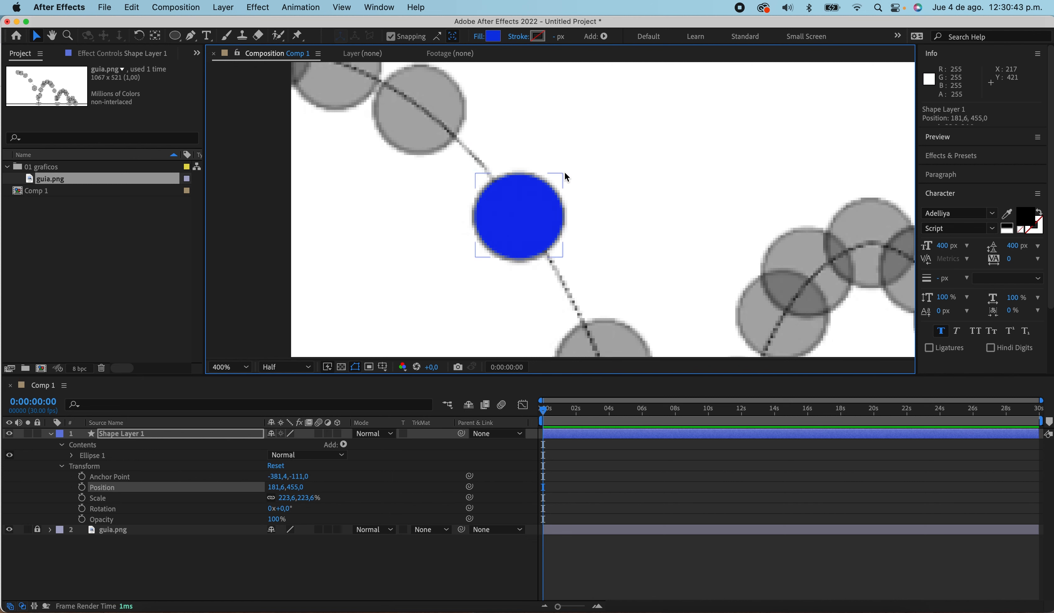
Fine-tune the ellipse's scale to about 233.2 by 240% so it covers the guide circle, and deselect it
{"action": "left_click", "coordinate": [562, 175]}
{"action": "left_click_drag", "start_coordinate": [565, 172], "coordinate": [565, 173]}
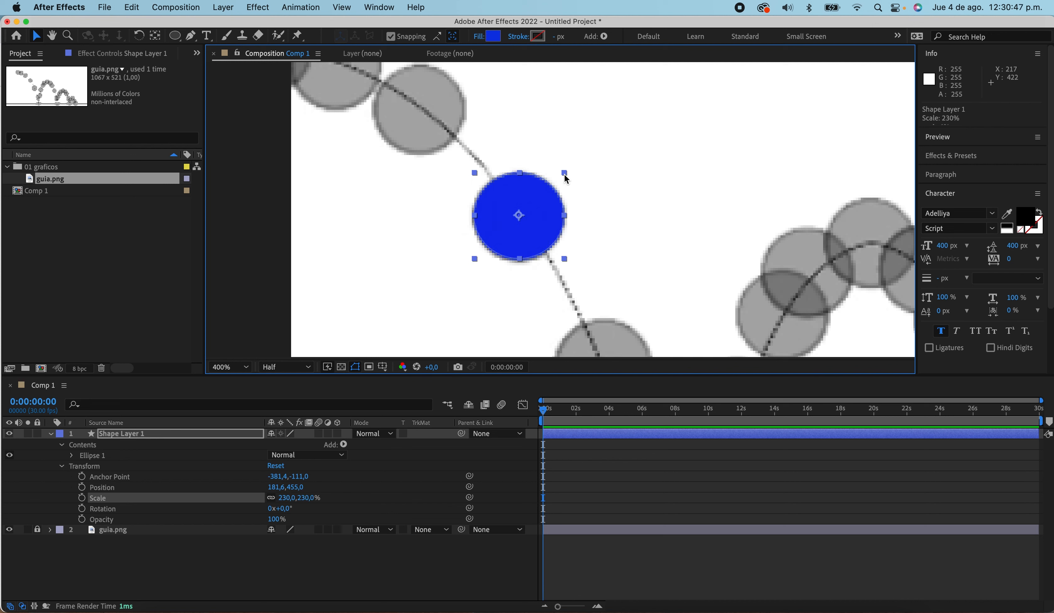
{"action": "left_click", "coordinate": [498, 127]}
{"action": "left_click", "coordinate": [487, 247]}
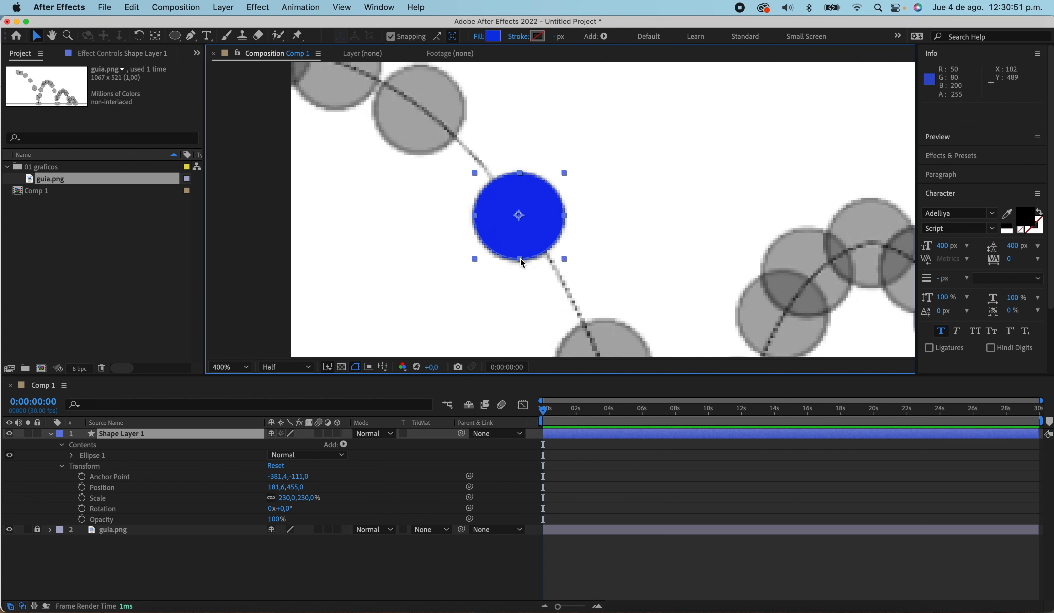
{"action": "left_click_drag", "start_coordinate": [475, 260], "coordinate": [475, 262]}
{"action": "left_click", "coordinate": [573, 152]}
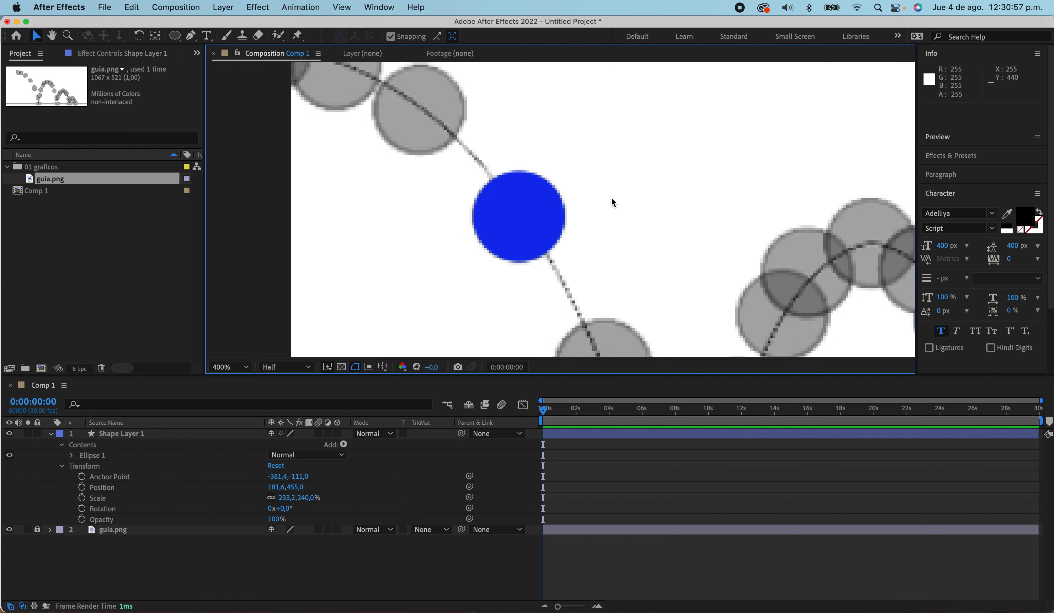
Move the ellipse down the path onto the guide's fifth circle at about 251.6, 579 to compare their sizes
{"action": "scroll", "coordinate": [578, 201], "scroll_direction": "down", "scroll_amount": 3}
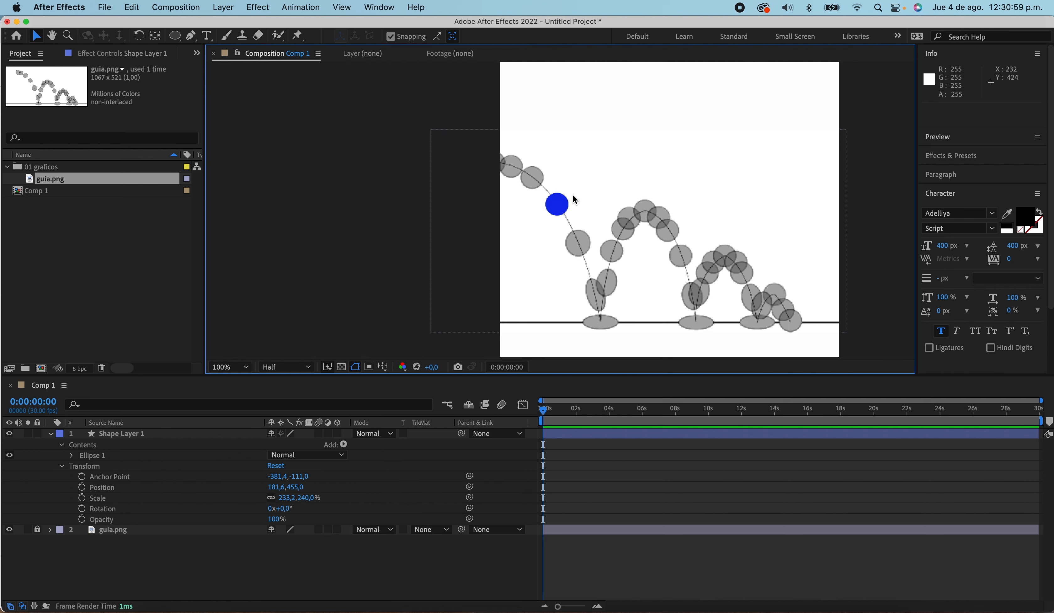
{"action": "scroll", "coordinate": [573, 200], "scroll_direction": "up", "scroll_amount": 2}
{"action": "left_click", "coordinate": [553, 212]}
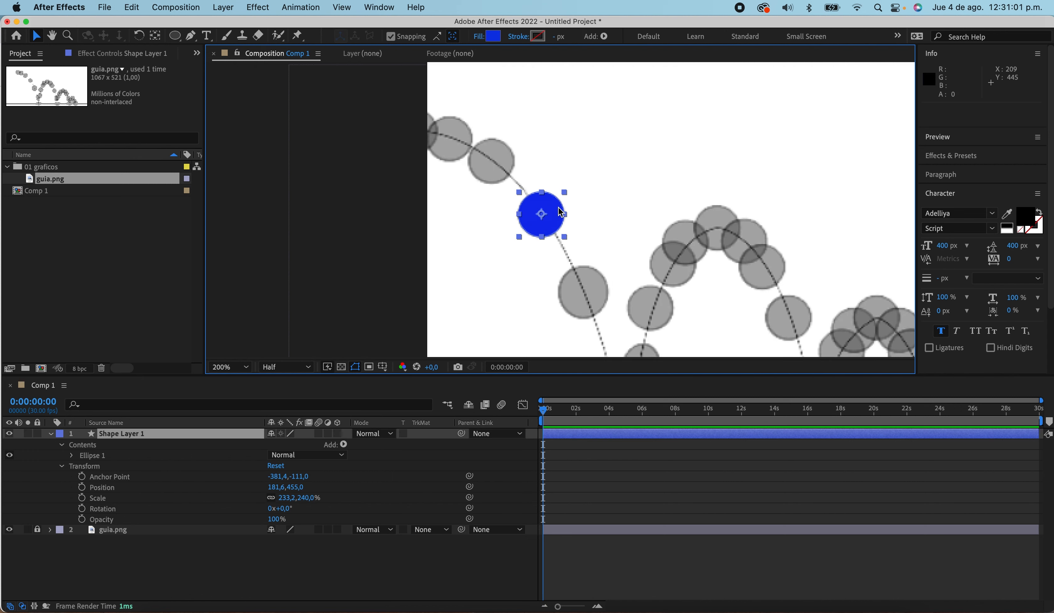
{"action": "left_click", "coordinate": [614, 183]}
{"action": "left_click_drag", "start_coordinate": [555, 214], "coordinate": [592, 191]}
{"action": "key", "text": "space"}
{"action": "scroll", "coordinate": [558, 217], "scroll_direction": "up", "scroll_amount": 2}
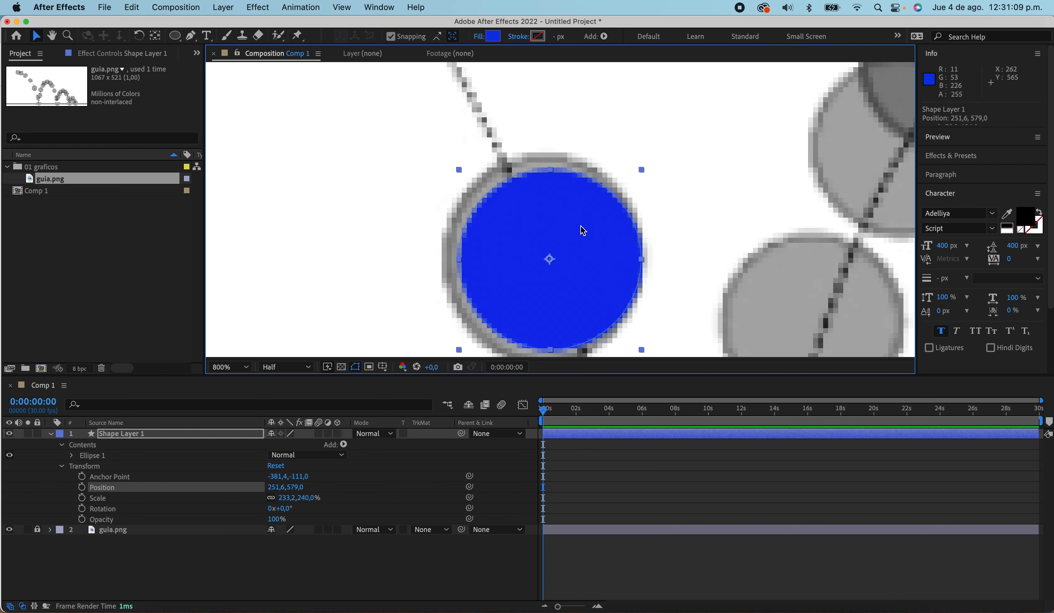
Try the ellipse farther down the path, at about 299.6, 738 and 252.1, 688, then undo these moves
{"action": "scroll", "coordinate": [576, 224], "scroll_direction": "down", "scroll_amount": 1}
{"action": "key", "text": "space"}
{"action": "left_click_drag", "start_coordinate": [634, 247], "coordinate": [622, 335]}
{"action": "left_click_drag", "start_coordinate": [662, 298], "coordinate": [632, 195]}
{"action": "left_click_drag", "start_coordinate": [569, 190], "coordinate": [589, 263]}
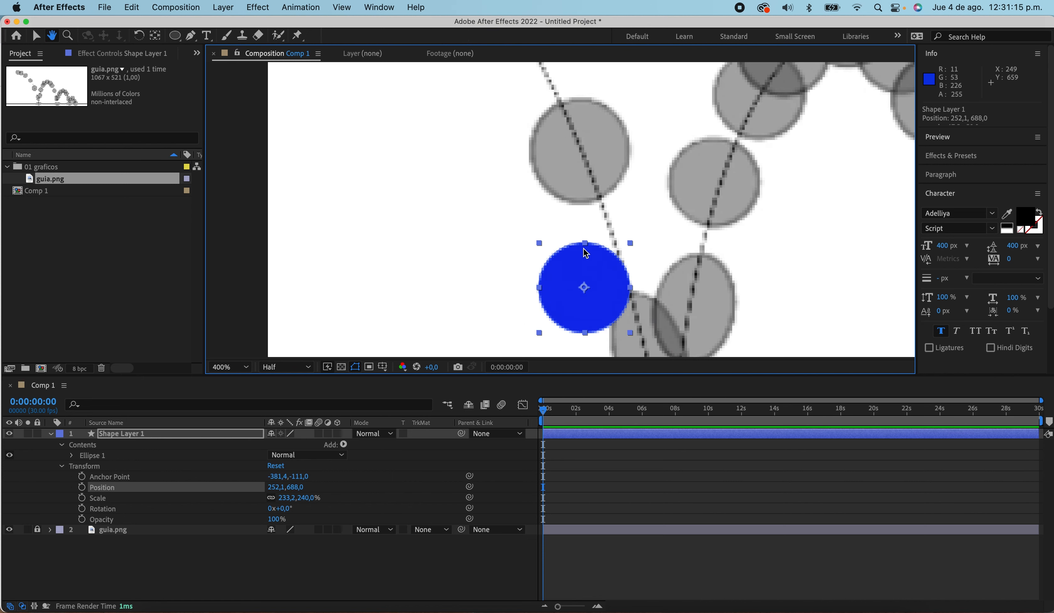
{"action": "scroll", "coordinate": [574, 172], "scroll_direction": "down", "scroll_amount": 1}
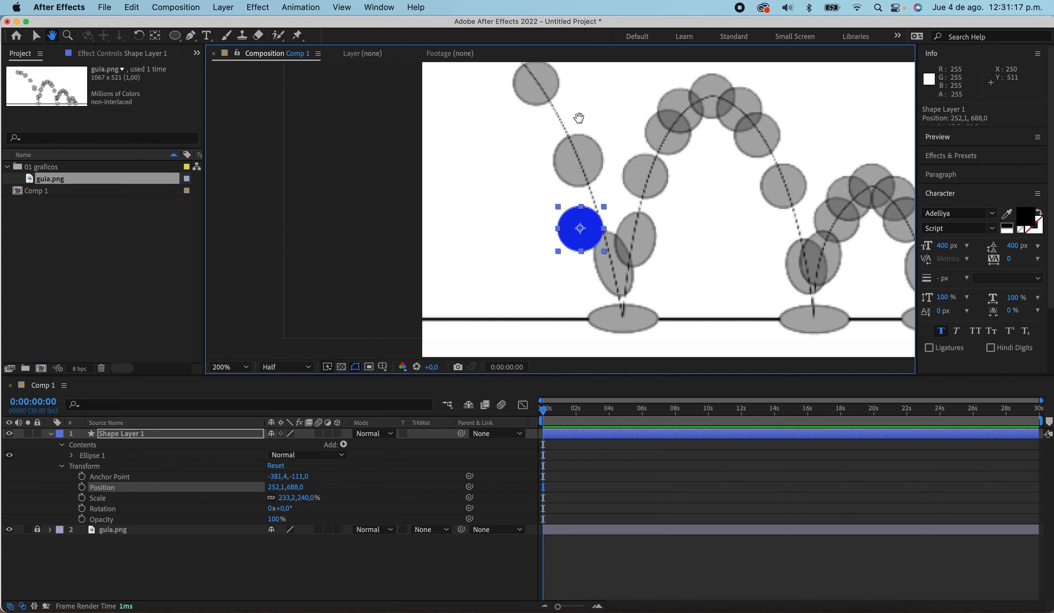
{"action": "left_click_drag", "start_coordinate": [579, 115], "coordinate": [583, 214]}
{"action": "key", "text": "super+z"}
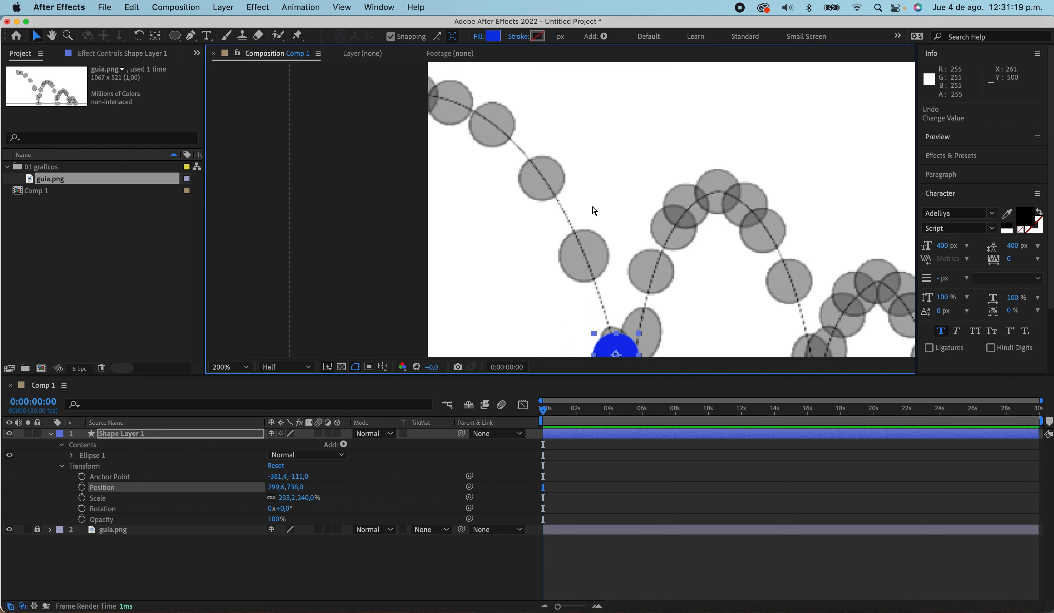
{"action": "key", "text": "super+z"}
{"action": "left_click", "coordinate": [588, 193]}
Move the ellipse just outside the canvas beside the start of the guide's path and nudge it to about -37.9, 321
{"action": "left_click_drag", "start_coordinate": [605, 254], "coordinate": [404, 94]}
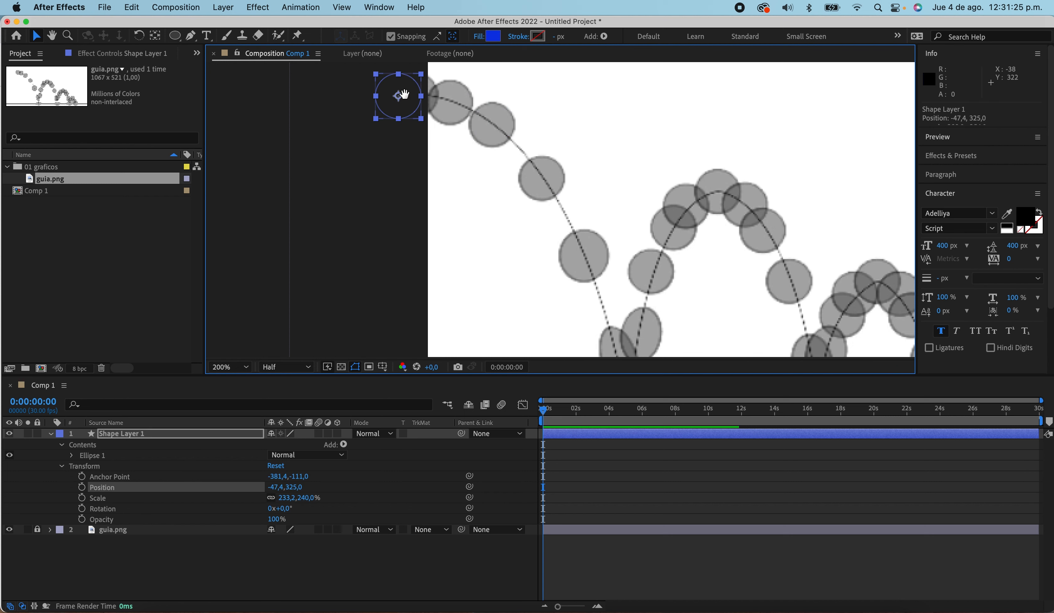
{"action": "scroll", "coordinate": [410, 89], "scroll_direction": "up", "scroll_amount": 4}
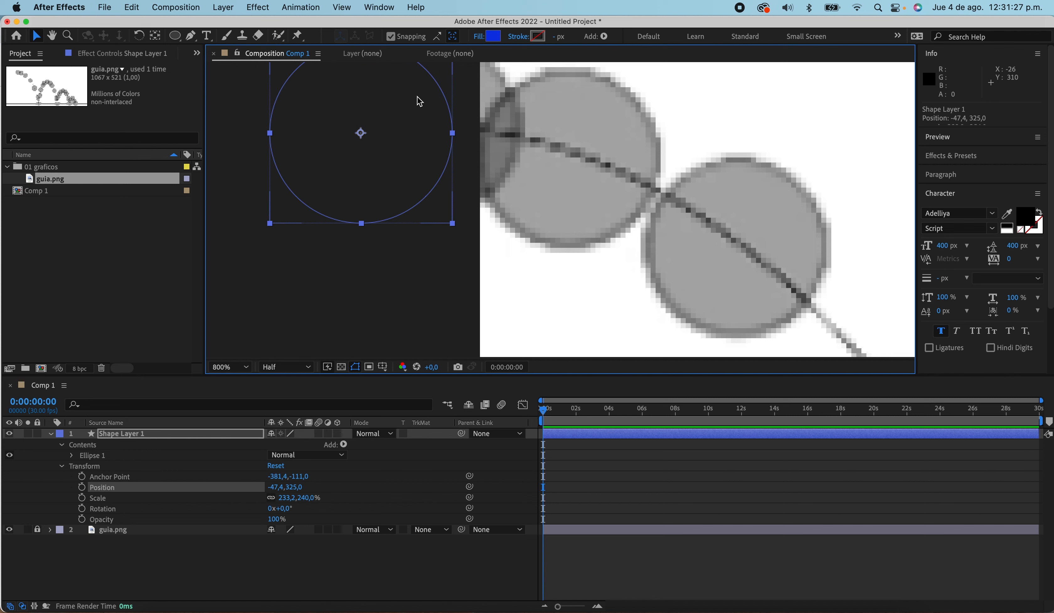
{"action": "left_click_drag", "start_coordinate": [419, 116], "coordinate": [517, 196]}
{"action": "key", "text": "h"}
{"action": "key", "text": "v"}
{"action": "key", "text": "Left"}
{"action": "key", "text": "Left"}
{"action": "key", "text": "Left"}
{"action": "key", "text": "Left"}
{"action": "key", "text": "Left"}
{"action": "key", "text": "Left"}
{"action": "key", "text": "Left"}
{"action": "key", "text": "Left"}
{"action": "key", "text": "Left"}
{"action": "key", "text": "Left"}
{"action": "key", "text": "Left"}
{"action": "key", "text": "Left"}
{"action": "key", "text": "Left"}
{"action": "key", "text": "Left"}
{"action": "key", "text": "Left"}
{"action": "key", "text": "Left"}
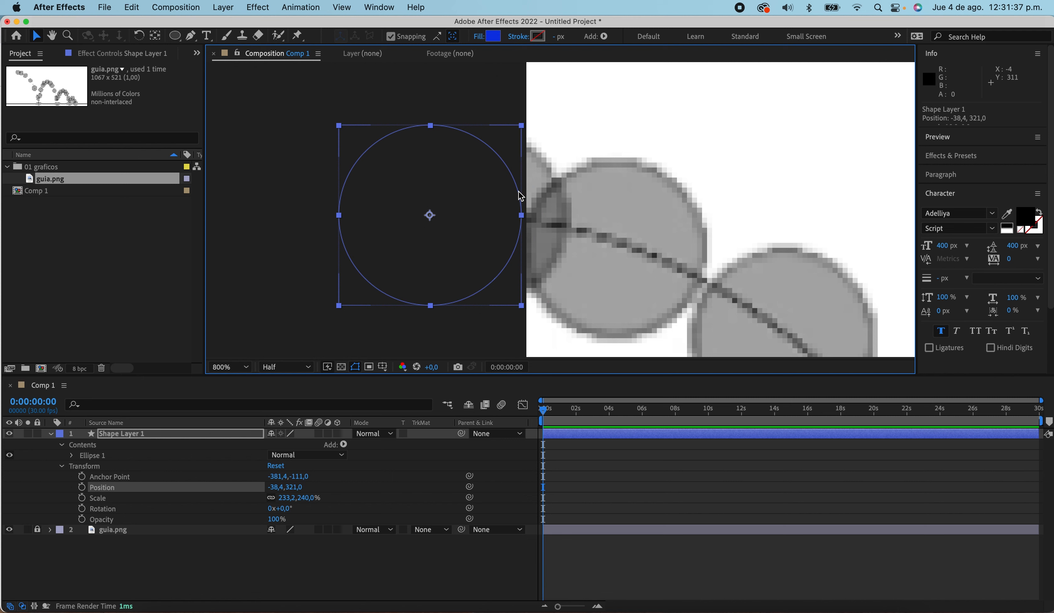
{"action": "key", "text": "Right"}
{"action": "key", "text": "Right"}
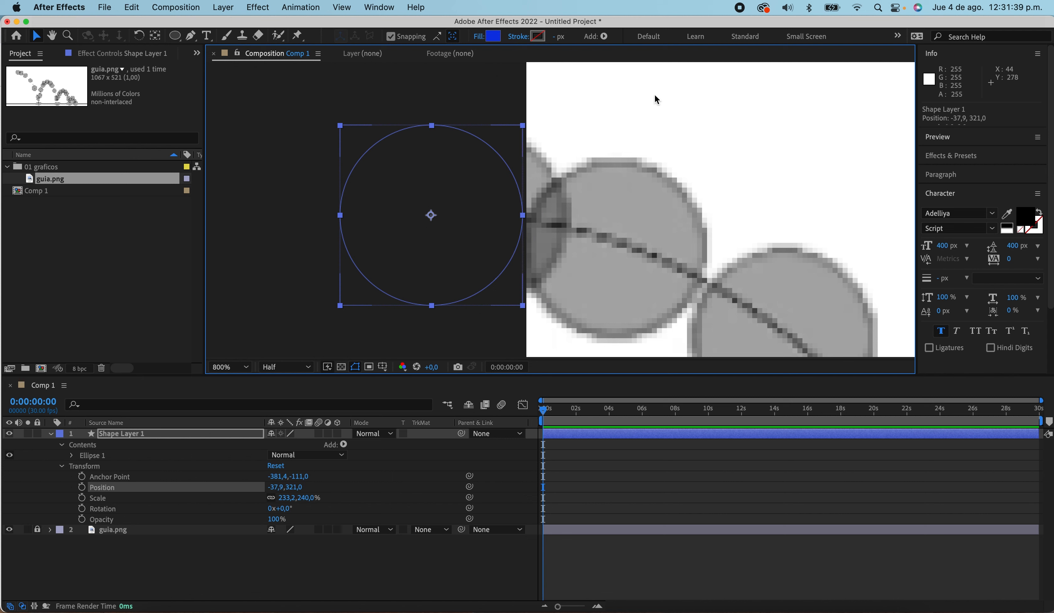
{"action": "left_click", "coordinate": [655, 94]}
Reselect the ellipse and turn on Position keyframing for Shape Layer 1 at 0:00:00:00
{"action": "scroll", "coordinate": [673, 178], "scroll_direction": "down", "scroll_amount": 4}
{"action": "left_click", "coordinate": [621, 189]}
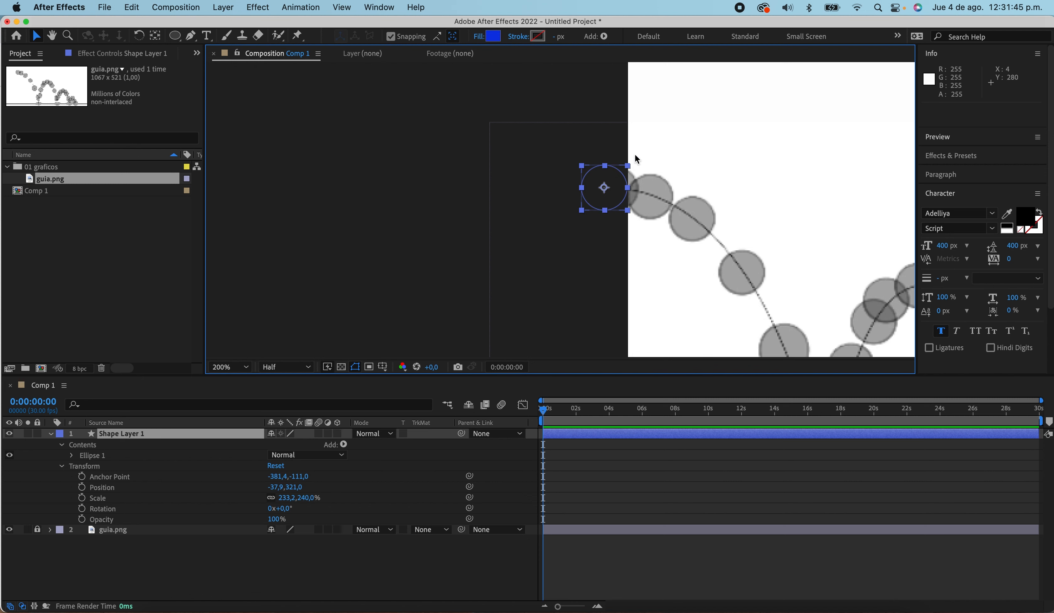
{"action": "key", "text": "h"}
{"action": "left_click_drag", "start_coordinate": [656, 252], "coordinate": [606, 228]}
{"action": "key", "text": "v"}
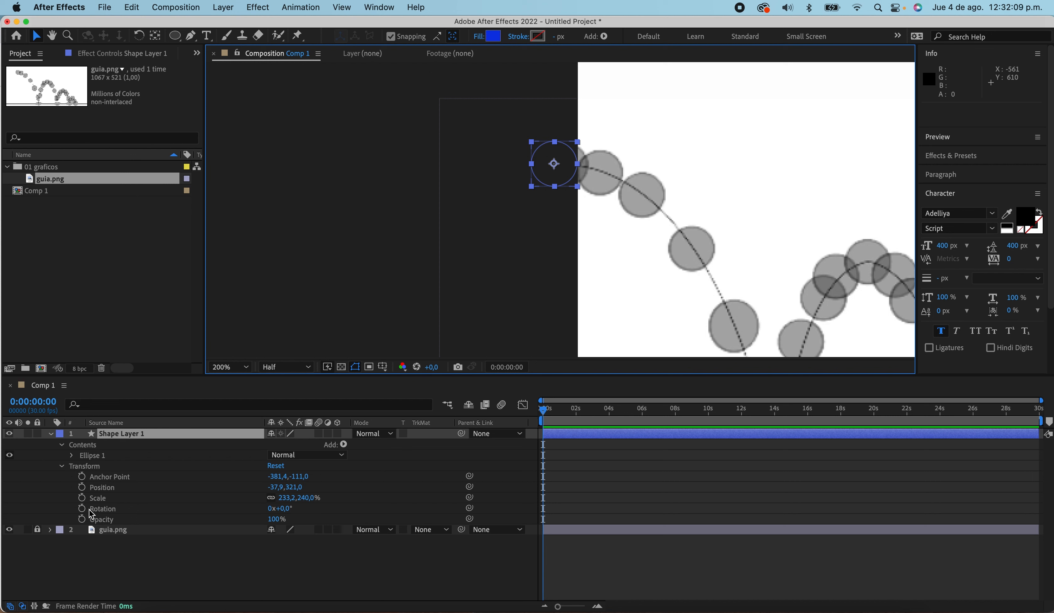
{"action": "left_click", "coordinate": [82, 489]}
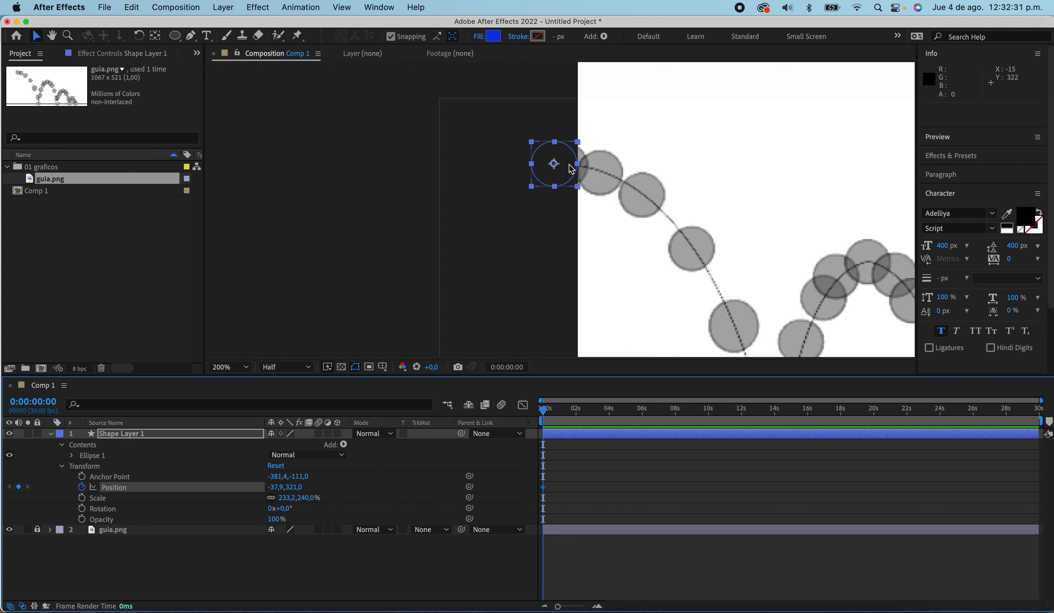
Examine the guide's first circles at 800% and enlarge the timeline around its first seven seconds
{"action": "scroll", "coordinate": [571, 168], "scroll_direction": "up", "scroll_amount": 3}
{"action": "scroll", "coordinate": [572, 169], "scroll_direction": "down", "scroll_amount": 1}
{"action": "scroll", "coordinate": [597, 163], "scroll_direction": "up", "scroll_amount": 1}
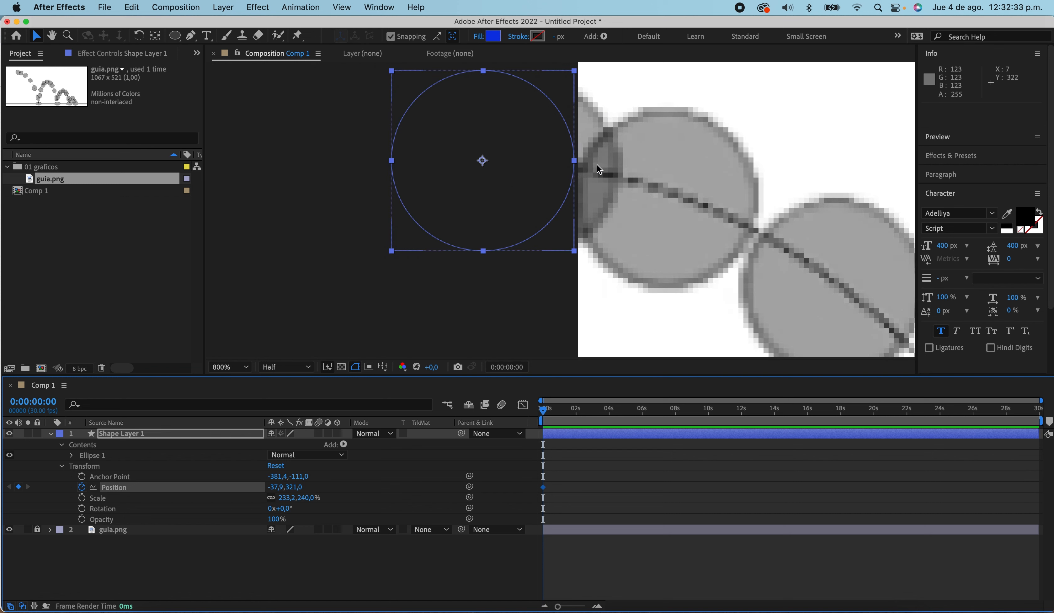
{"action": "key", "text": "space"}
{"action": "left_click_drag", "start_coordinate": [761, 213], "coordinate": [627, 201]}
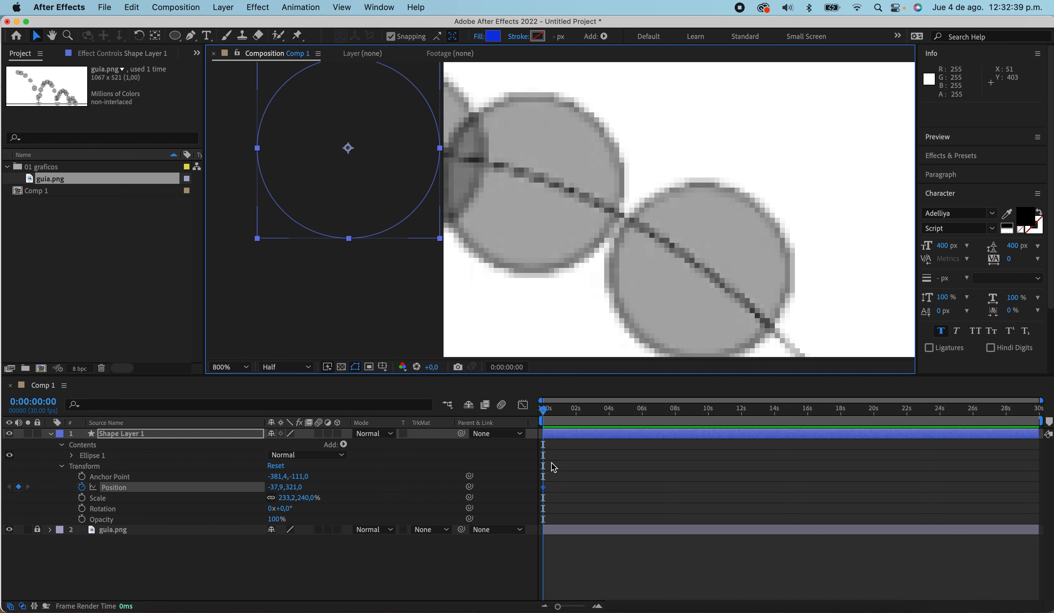
{"action": "left_click", "coordinate": [547, 416]}
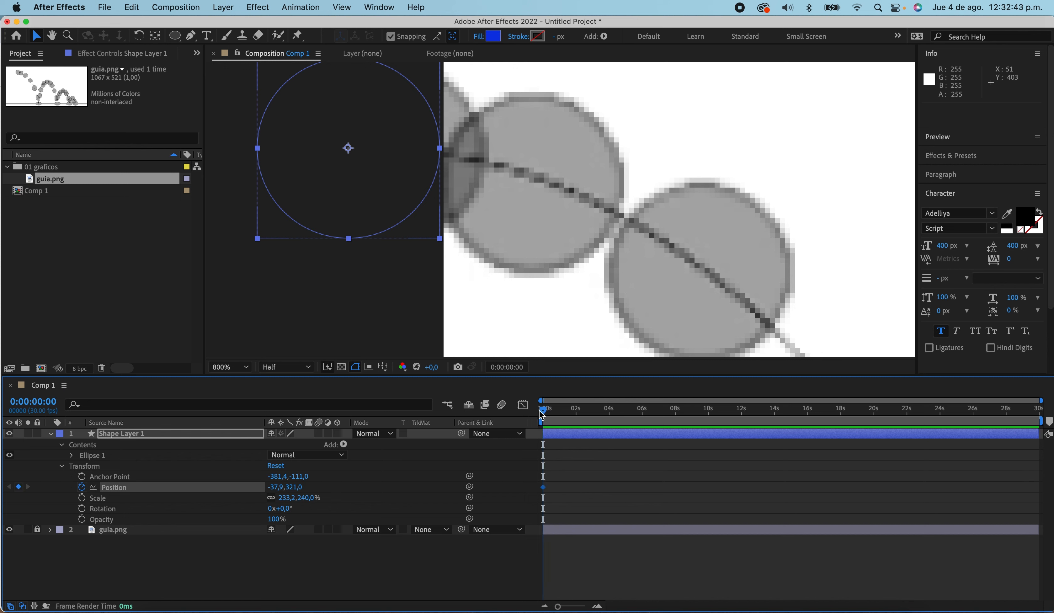
{"action": "scroll", "coordinate": [549, 478], "scroll_direction": "up", "scroll_amount": 2}
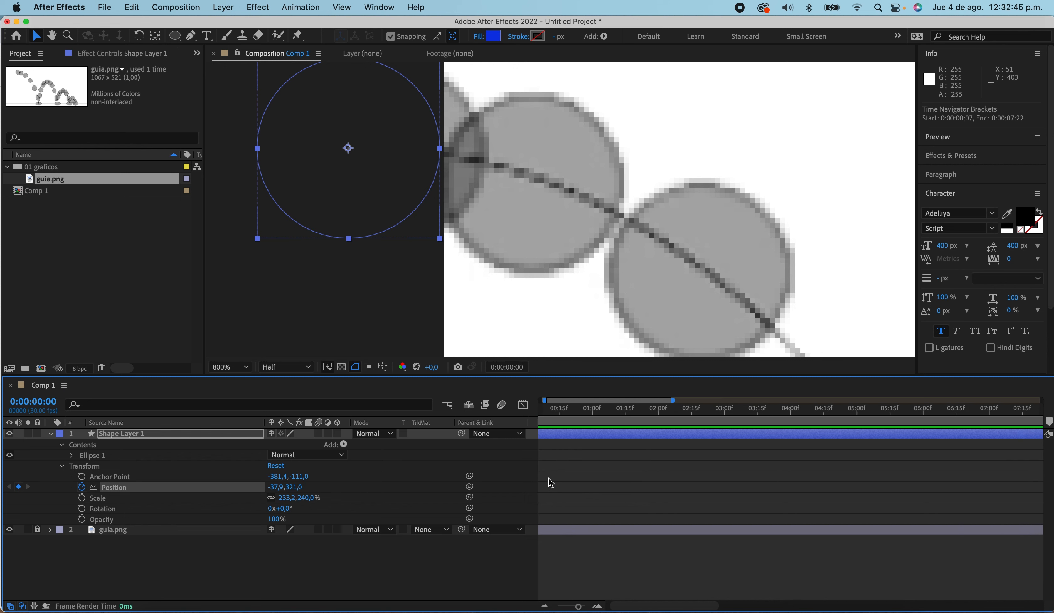
{"action": "key", "text": "space"}
{"action": "left_click_drag", "start_coordinate": [553, 474], "coordinate": [757, 506]}
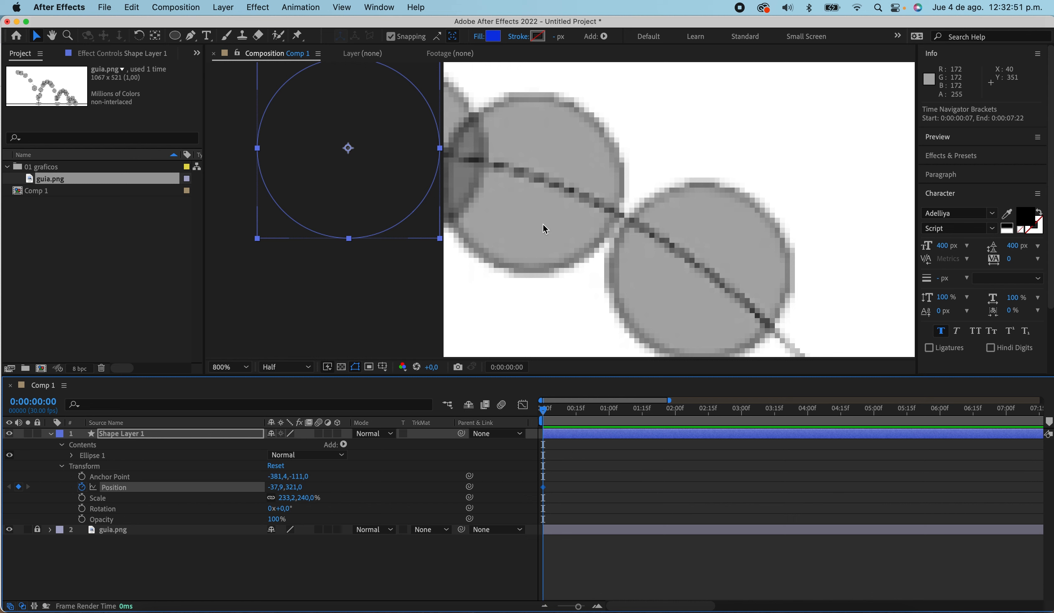
{"action": "left_click_drag", "start_coordinate": [548, 172], "coordinate": [599, 202]}
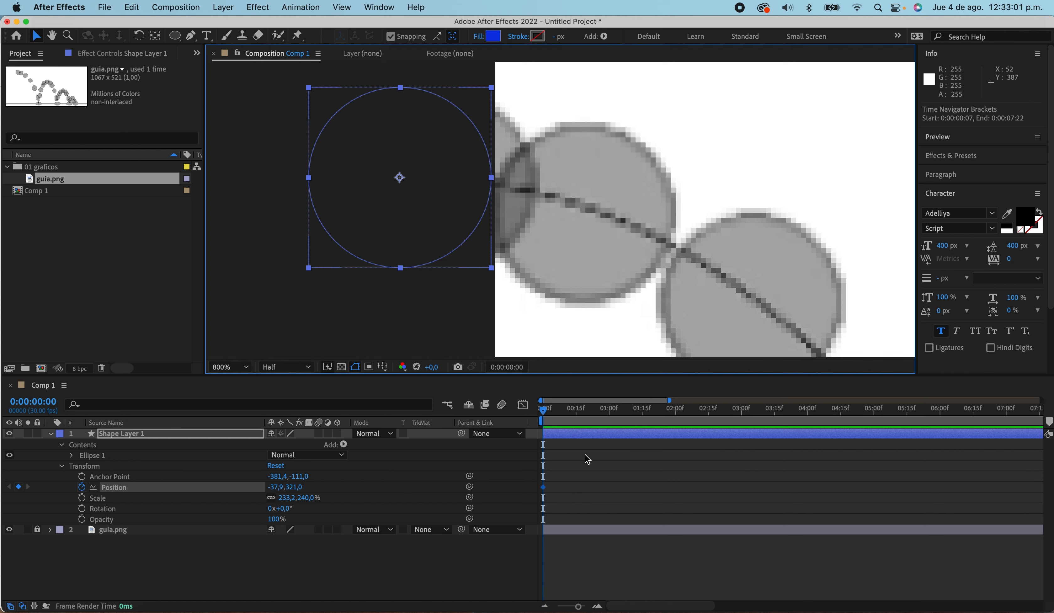
Deselect the layer, examine the time ruler at different magnifications and enlarge the timeline around its first second
{"action": "left_click", "coordinate": [617, 472]}
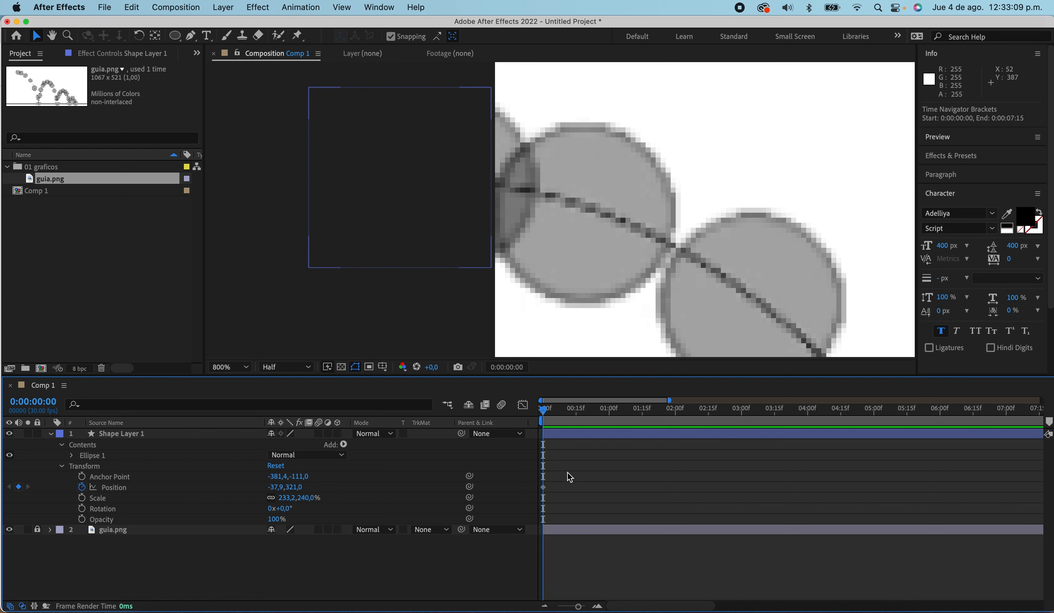
{"action": "scroll", "coordinate": [549, 483], "scroll_direction": "up", "scroll_amount": 4}
{"action": "scroll", "coordinate": [549, 482], "scroll_direction": "down", "scroll_amount": 6}
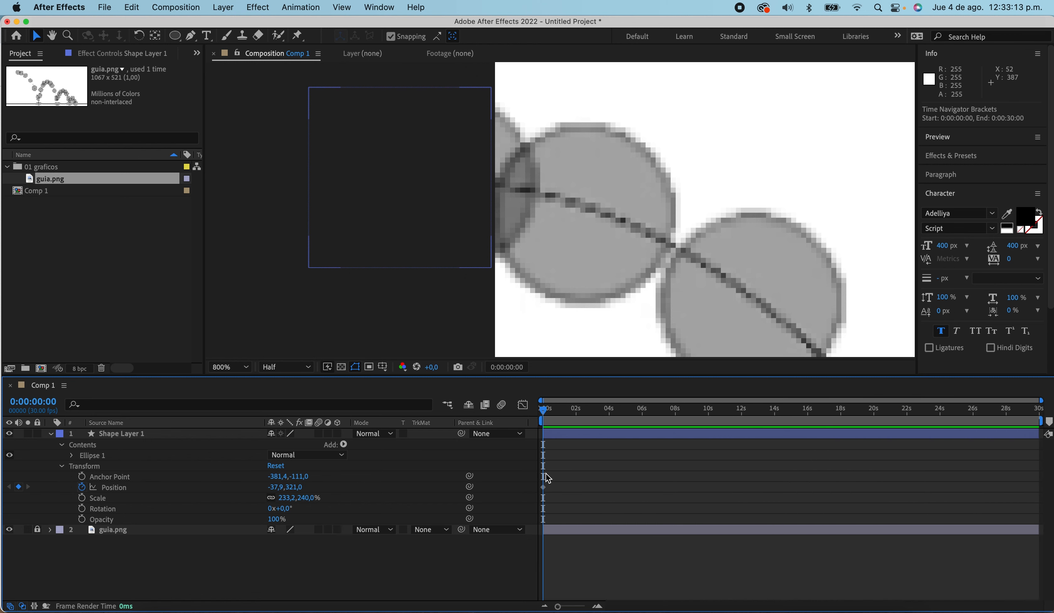
{"action": "scroll", "coordinate": [560, 476], "scroll_direction": "up", "scroll_amount": 5}
{"action": "key", "text": "minus"}
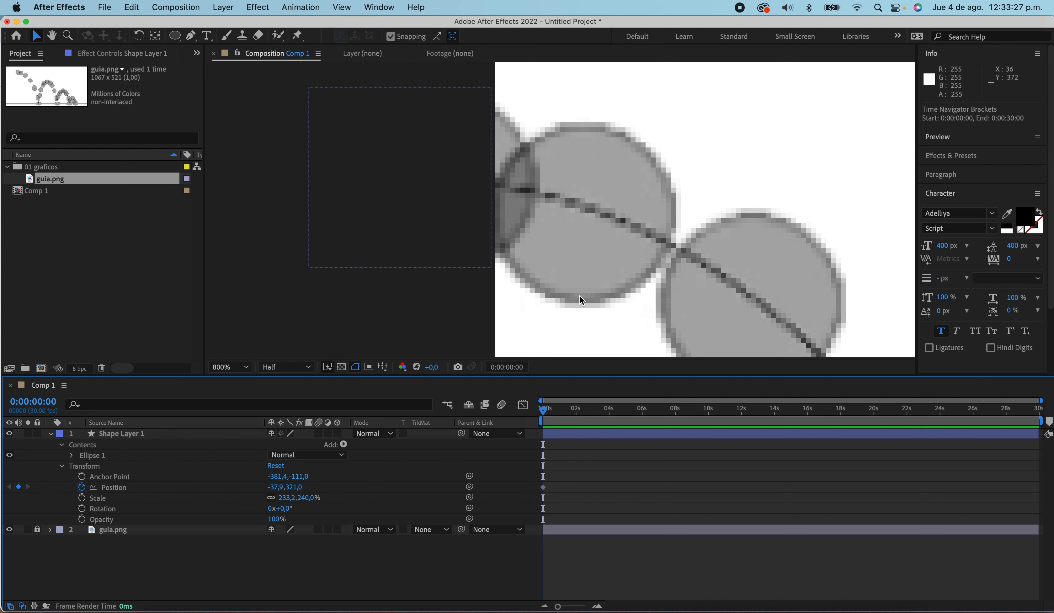
{"action": "scroll", "coordinate": [548, 258], "scroll_direction": "down", "scroll_amount": 1}
{"action": "scroll", "coordinate": [566, 430], "scroll_direction": "up", "scroll_amount": 5}
{"action": "left_click_drag", "start_coordinate": [658, 606], "coordinate": [581, 598]}
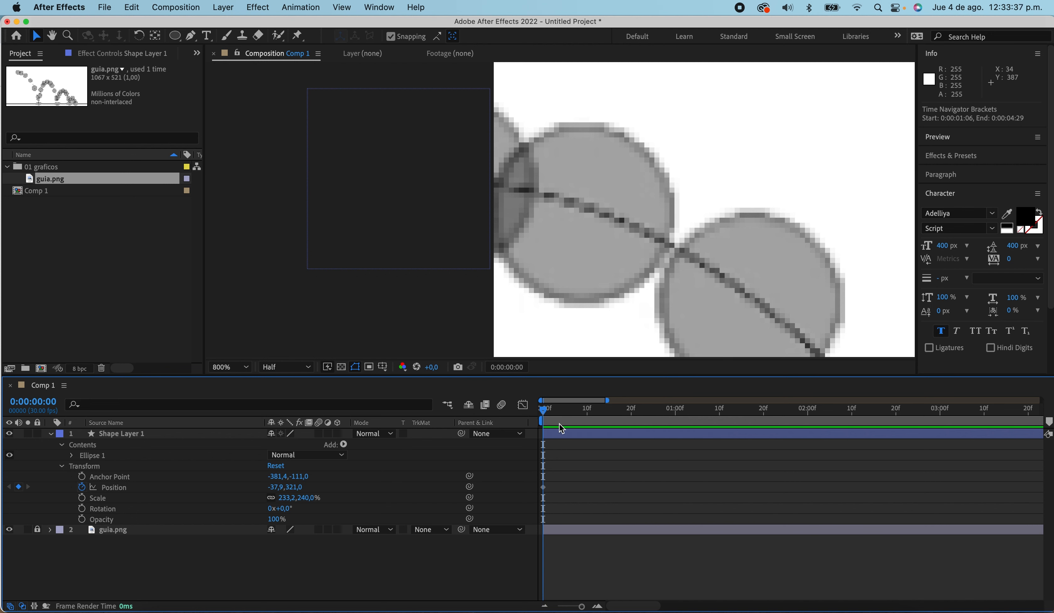
{"action": "left_click_drag", "start_coordinate": [582, 607], "coordinate": [558, 607]}
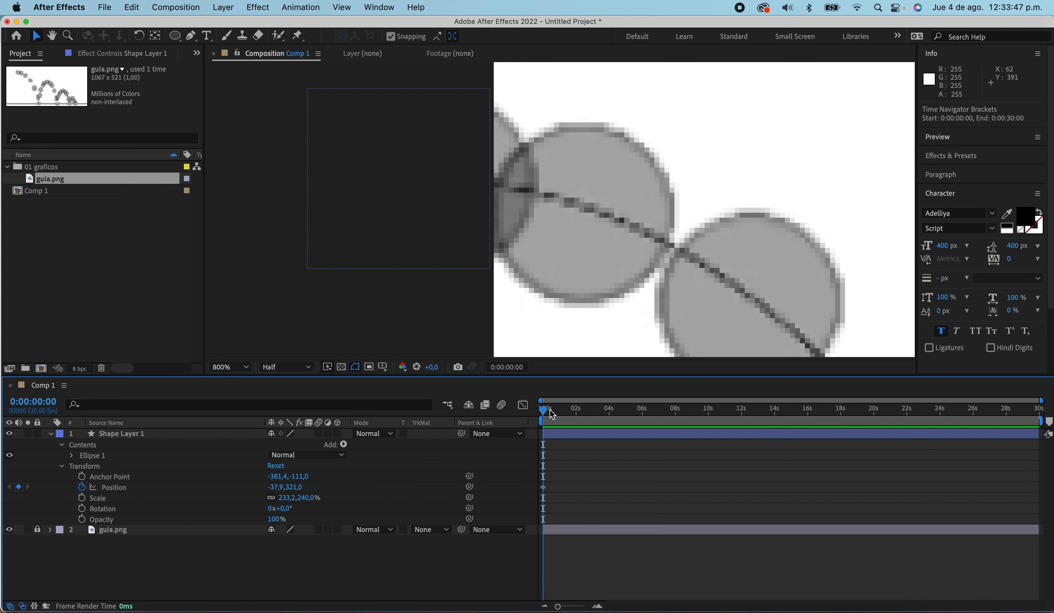
{"action": "left_click_drag", "start_coordinate": [558, 608], "coordinate": [584, 607]}
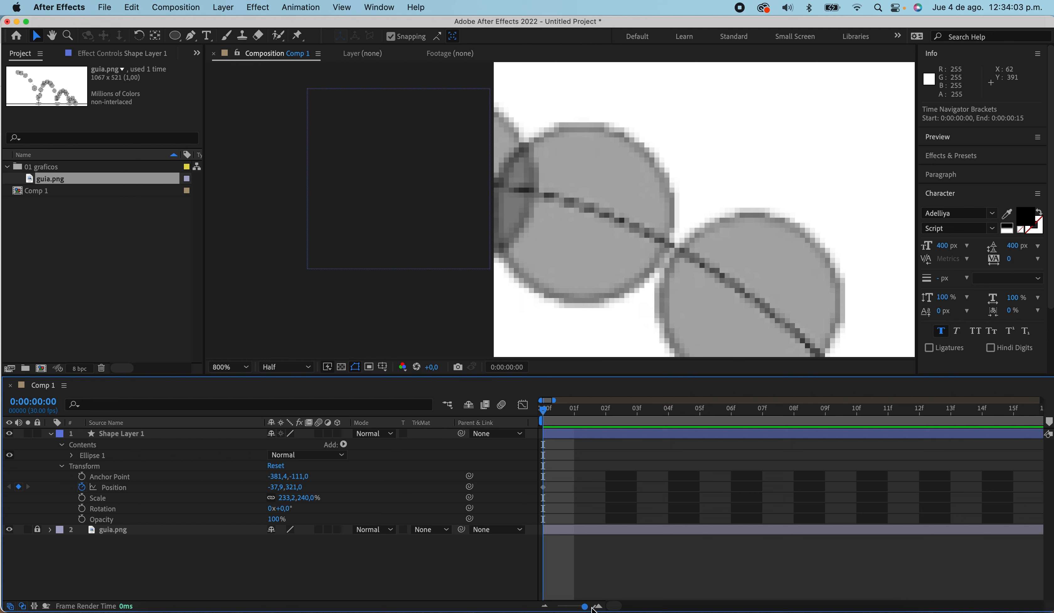
{"action": "left_click_drag", "start_coordinate": [585, 606], "coordinate": [558, 609]}
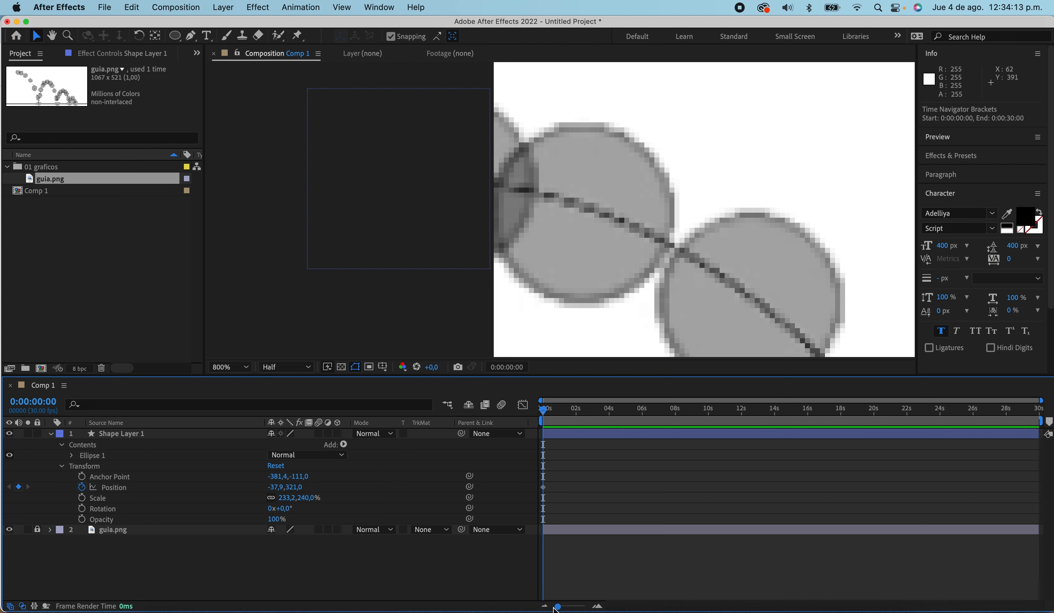
{"action": "left_click_drag", "start_coordinate": [561, 608], "coordinate": [575, 610]}
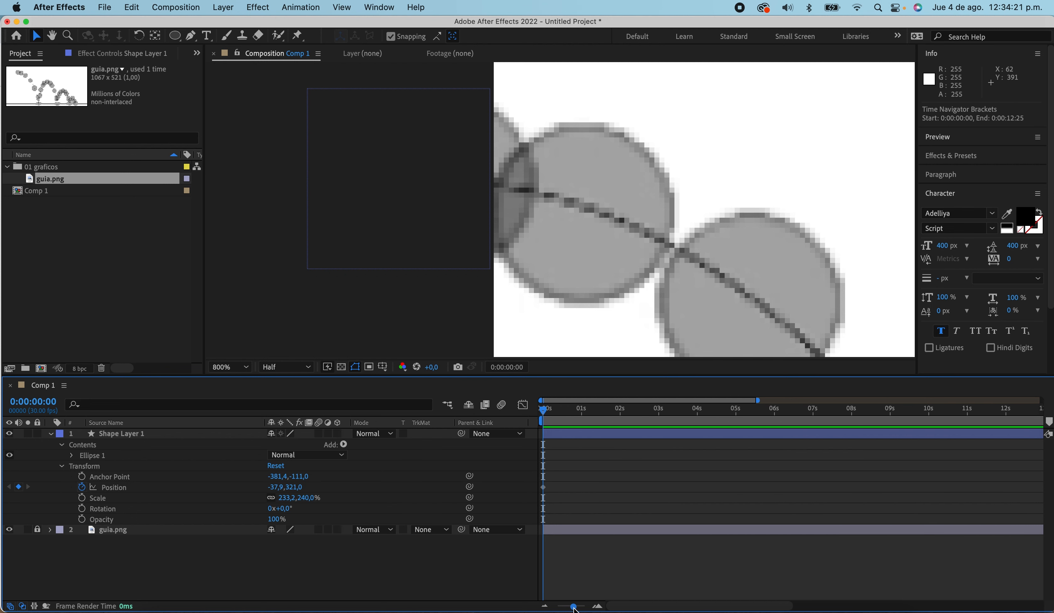
{"action": "mouse_move", "coordinate": [575, 609]}
{"action": "left_mouse_down"}
{"action": "mouse_move", "coordinate": [559, 609]}
{"action": "mouse_move", "coordinate": [584, 609]}
{"action": "left_mouse_up"}
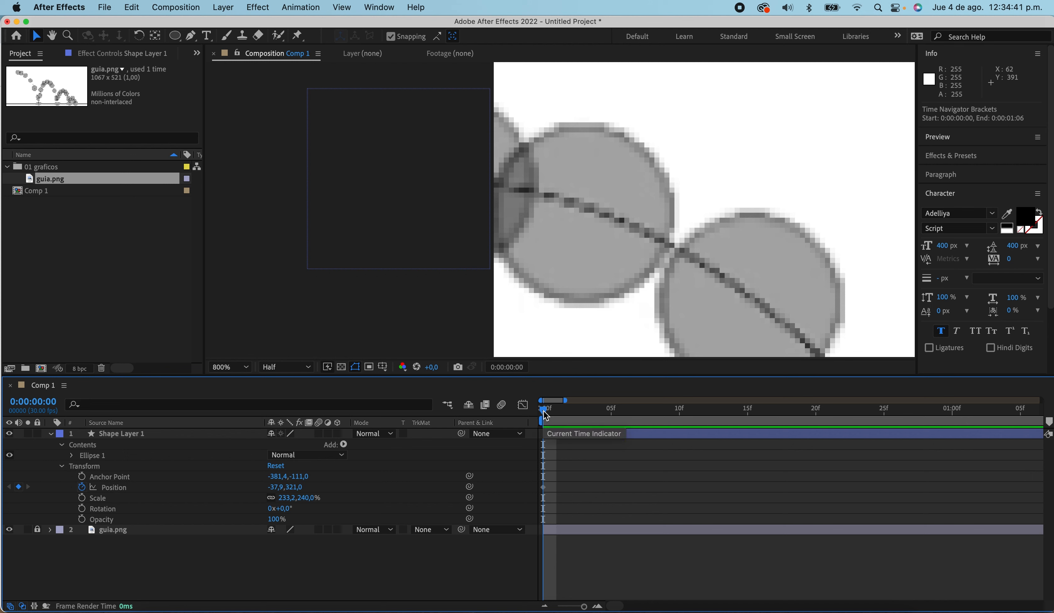
At 0:00:00:05, keyframe the ellipse at about -20.2, 321.2 over the guide's first, partly visible circle
{"action": "left_click_drag", "start_coordinate": [543, 410], "coordinate": [612, 406]}
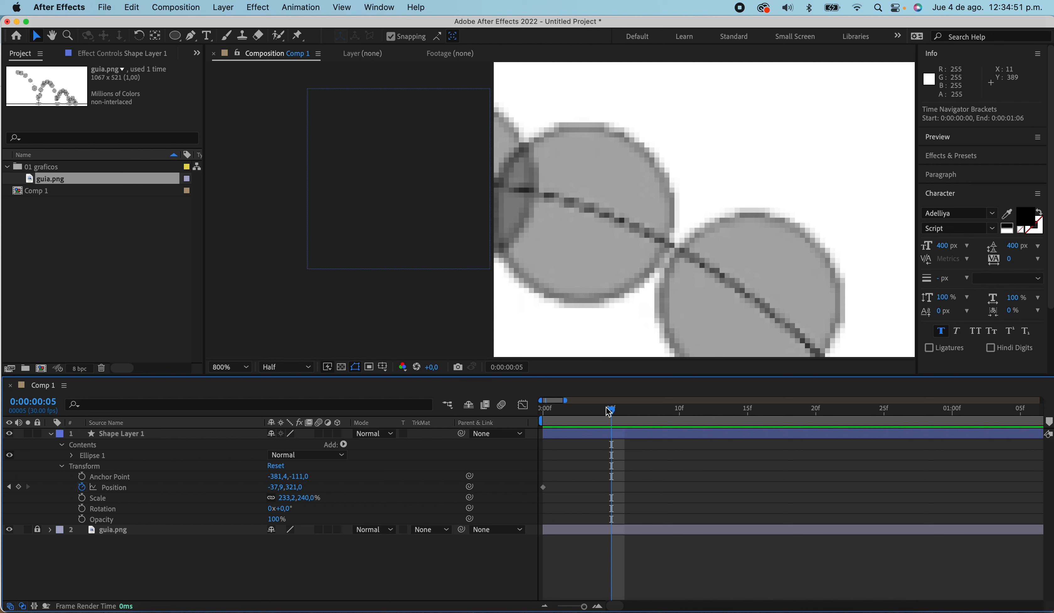
{"action": "left_click", "coordinate": [543, 408]}
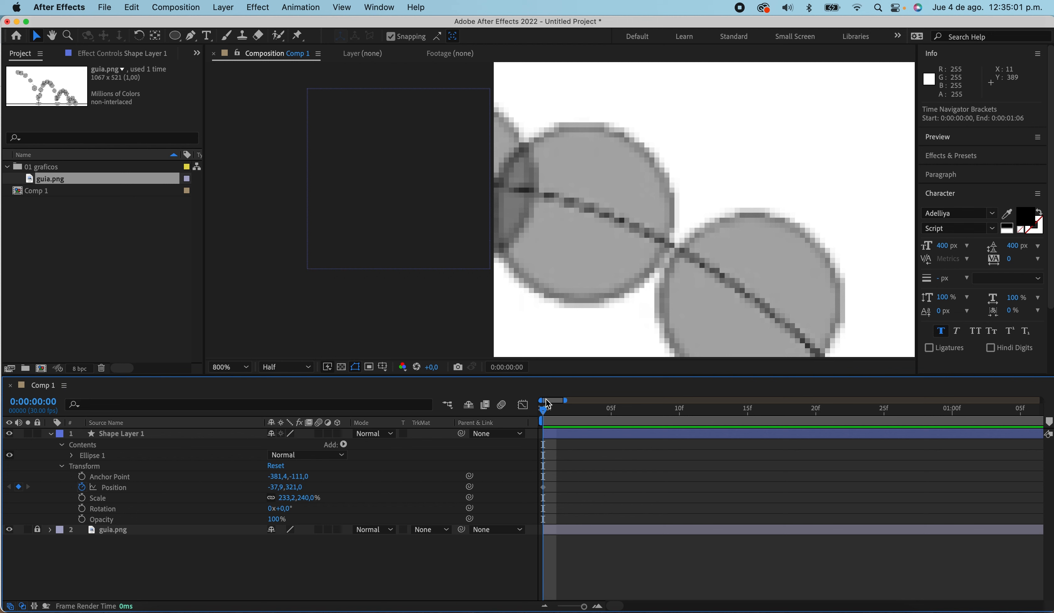
{"action": "left_click_drag", "start_coordinate": [545, 414], "coordinate": [613, 415]}
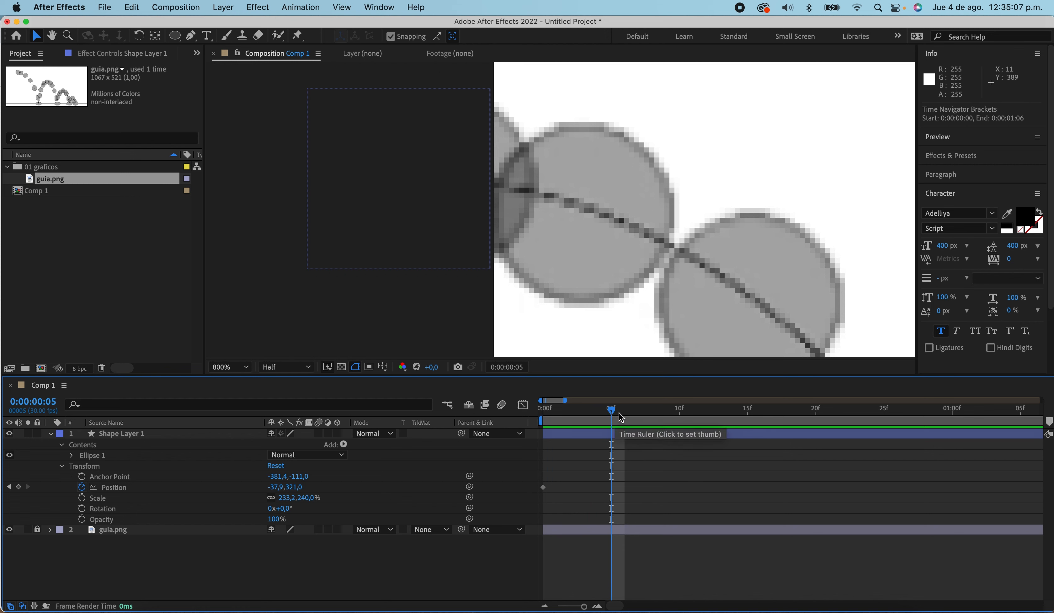
{"action": "mouse_move", "coordinate": [617, 412]}
{"action": "left_mouse_down"}
{"action": "mouse_move", "coordinate": [637, 410]}
{"action": "mouse_move", "coordinate": [616, 406]}
{"action": "left_mouse_up"}
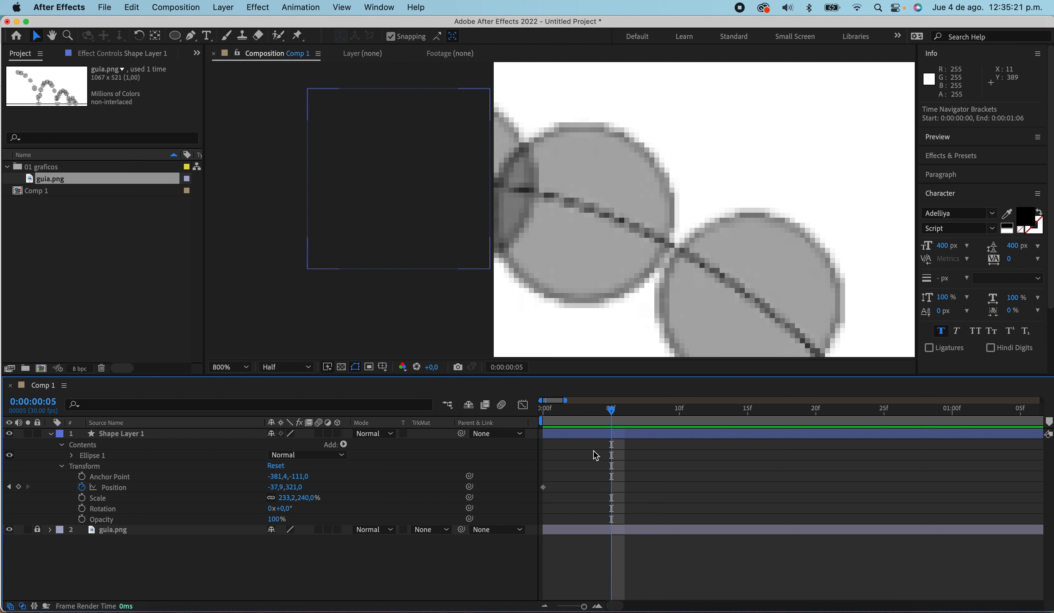
{"action": "left_click", "coordinate": [654, 436]}
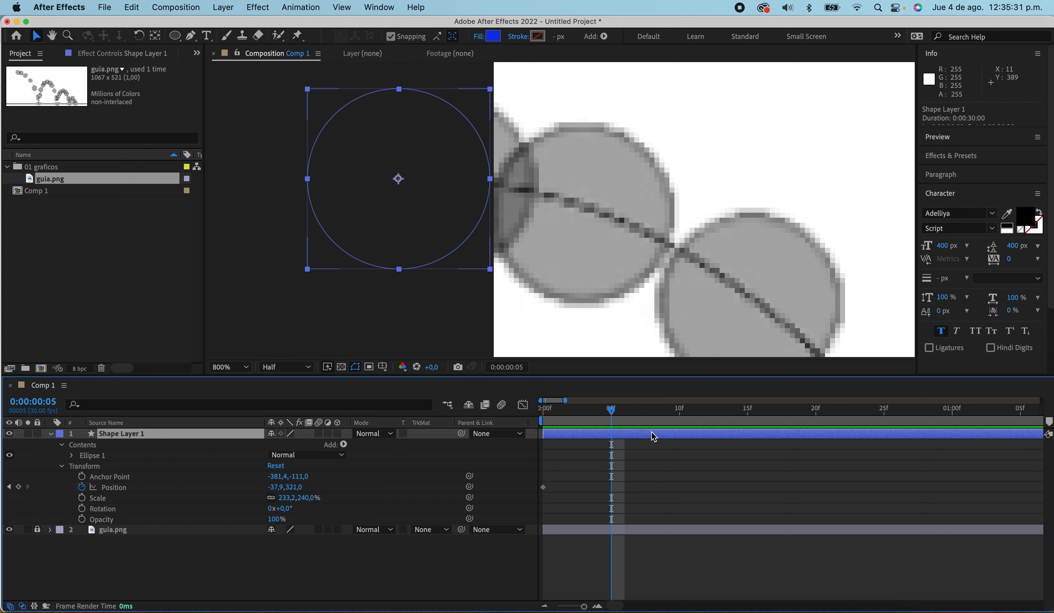
{"action": "key", "text": "shift+Right"}
{"action": "key", "text": "shift+Right"}
{"action": "key", "text": "shift+Right"}
{"action": "key", "text": "shift+Right"}
{"action": "key", "text": "shift+Right"}
{"action": "key", "text": "shift+Right"}
{"action": "key", "text": "shift+Right"}
{"action": "key", "text": "shift+Right"}
{"action": "key", "text": "shift+Right"}
{"action": "key", "text": "shift+Right"}
{"action": "key", "text": "shift+Right"}
{"action": "key", "text": "shift+Right"}
{"action": "key", "text": "shift+Right"}
{"action": "key", "text": "shift+Right"}
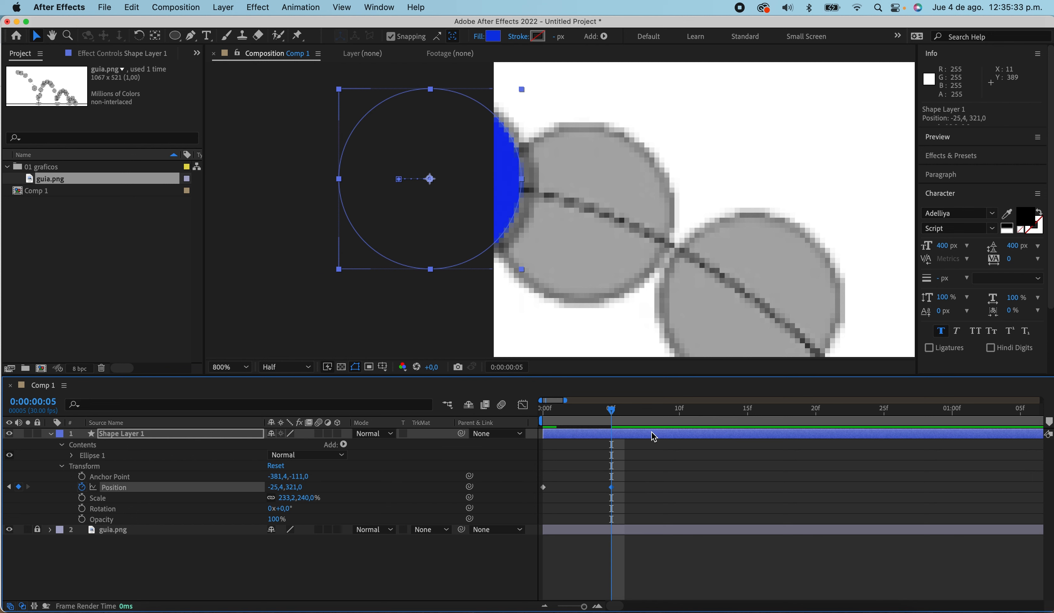
{"action": "key", "text": "Right"}
{"action": "key", "text": "Down"}
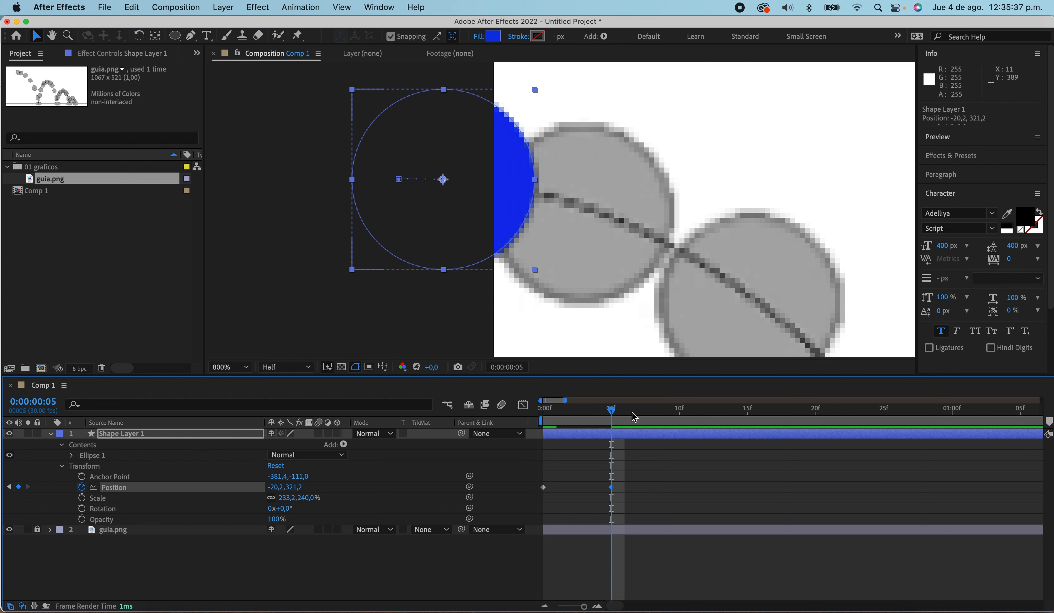
Try turning off Position keyframing for Shape Layer 1, then undo the change and deselect the layer
{"action": "mouse_move", "coordinate": [613, 414]}
{"action": "left_mouse_down"}
{"action": "mouse_move", "coordinate": [537, 414]}
{"action": "mouse_move", "coordinate": [612, 417]}
{"action": "left_mouse_up"}
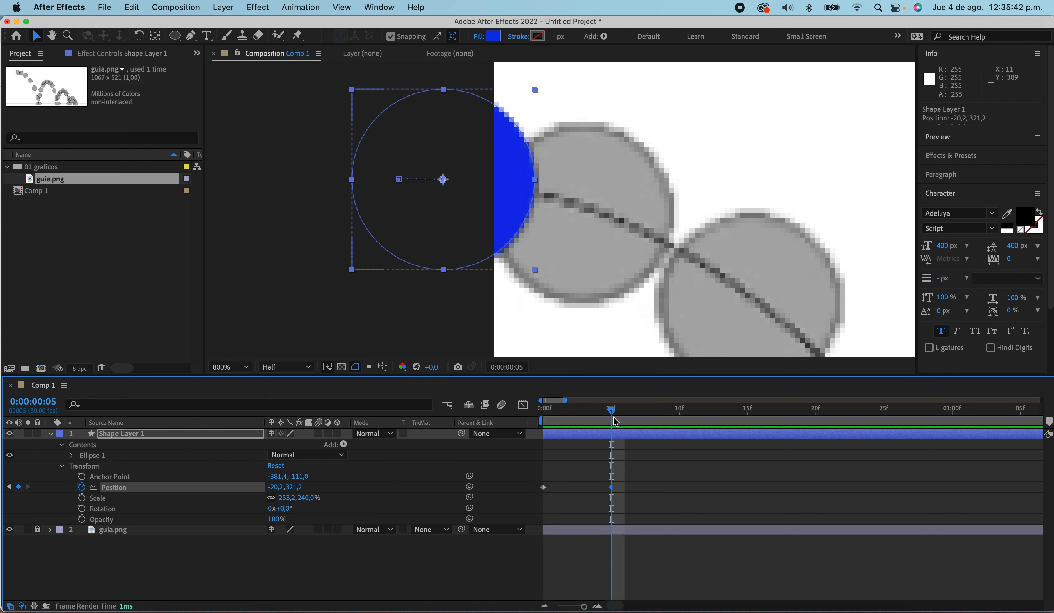
{"action": "mouse_move", "coordinate": [612, 488]}
{"action": "left_click", "coordinate": [617, 491]}
{"action": "left_click", "coordinate": [612, 488]}
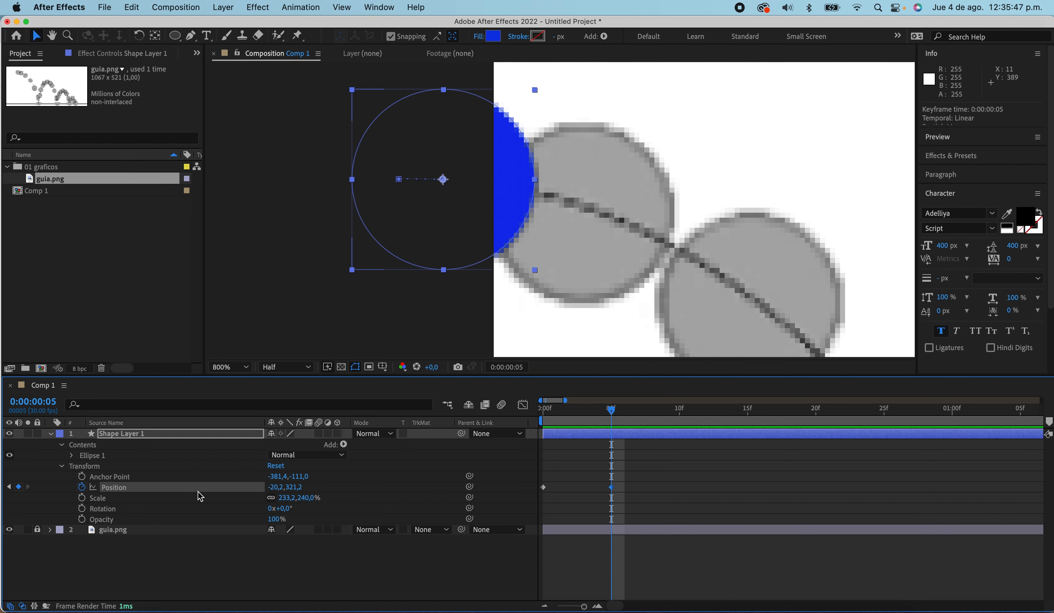
{"action": "left_click", "coordinate": [82, 489]}
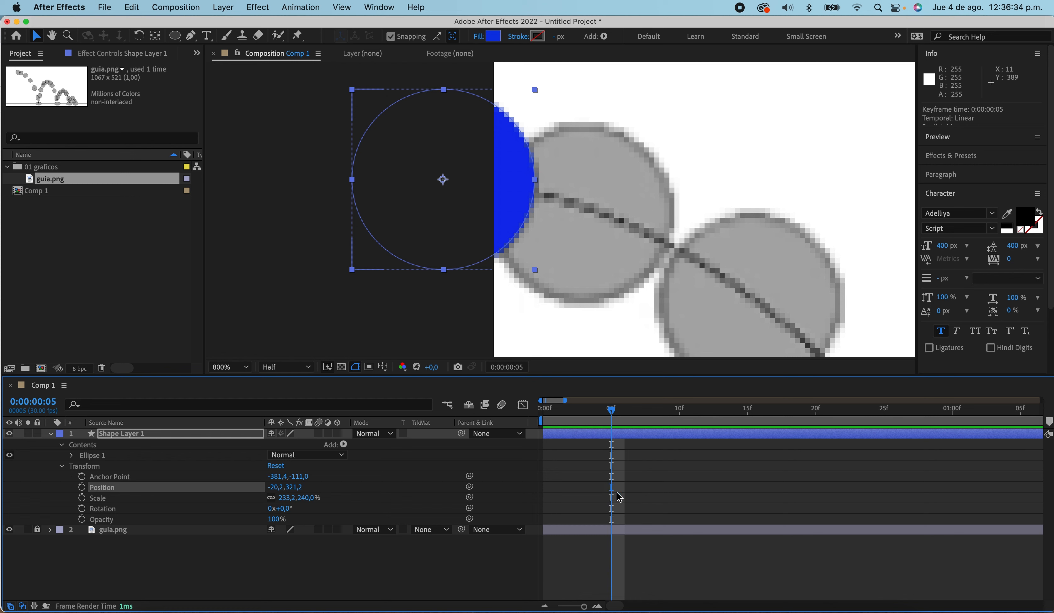
{"action": "key", "text": "super+z"}
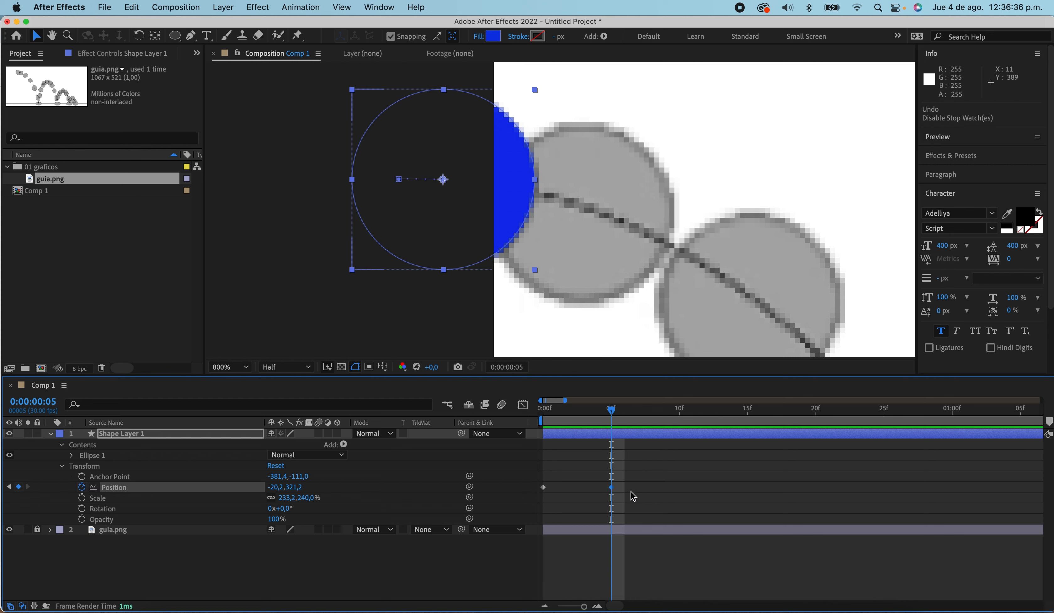
{"action": "left_click", "coordinate": [582, 458]}
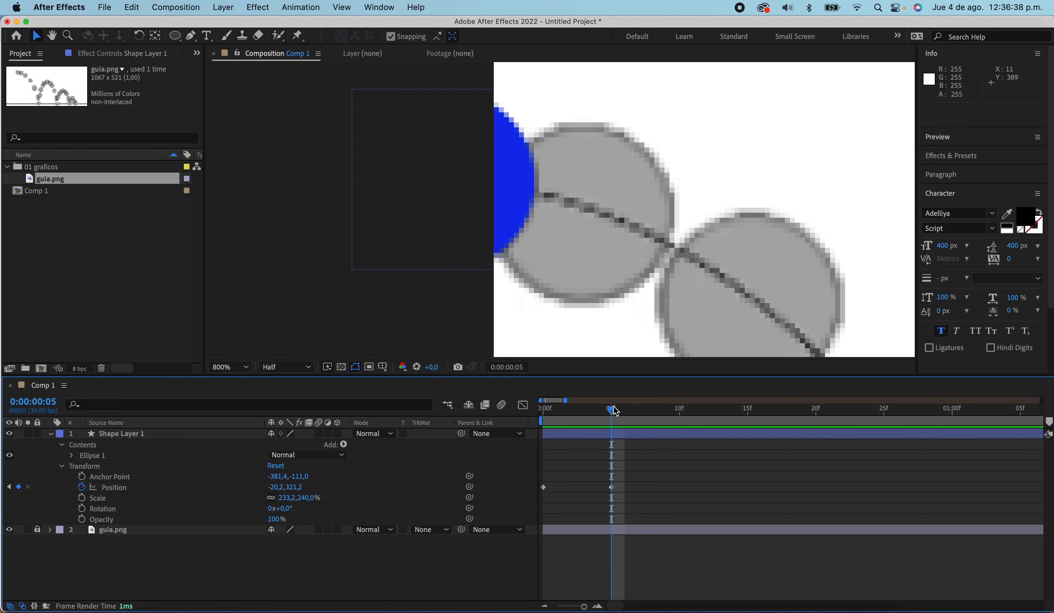
At 0:00:00:10, keyframe the ellipse at about 35.6, 334.5 so that it covers the guide's first full circle
{"action": "left_click_drag", "start_coordinate": [613, 411], "coordinate": [679, 411]}
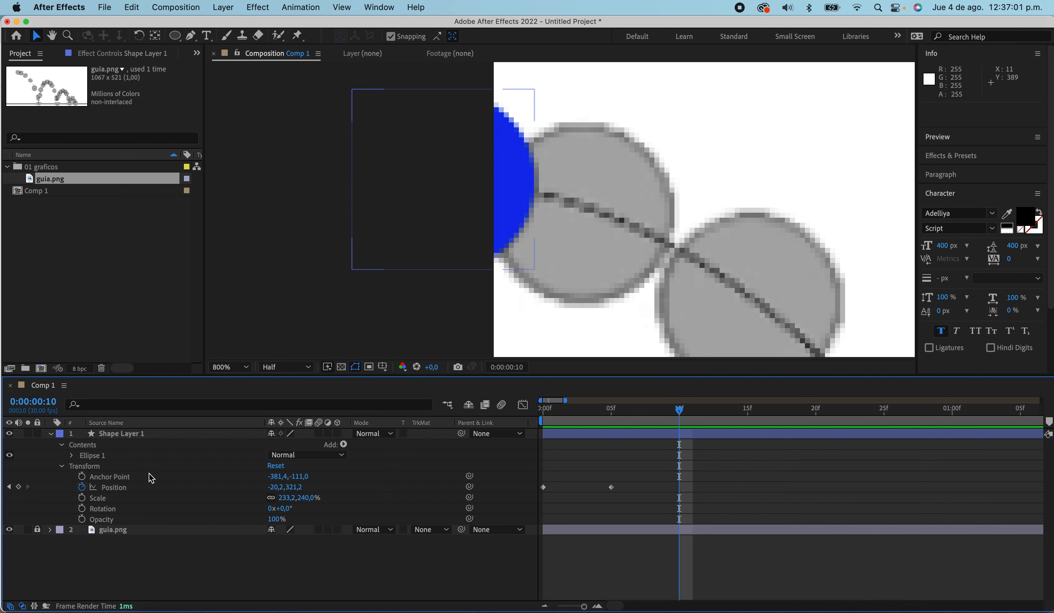
{"action": "left_click_drag", "start_coordinate": [679, 410], "coordinate": [607, 422]}
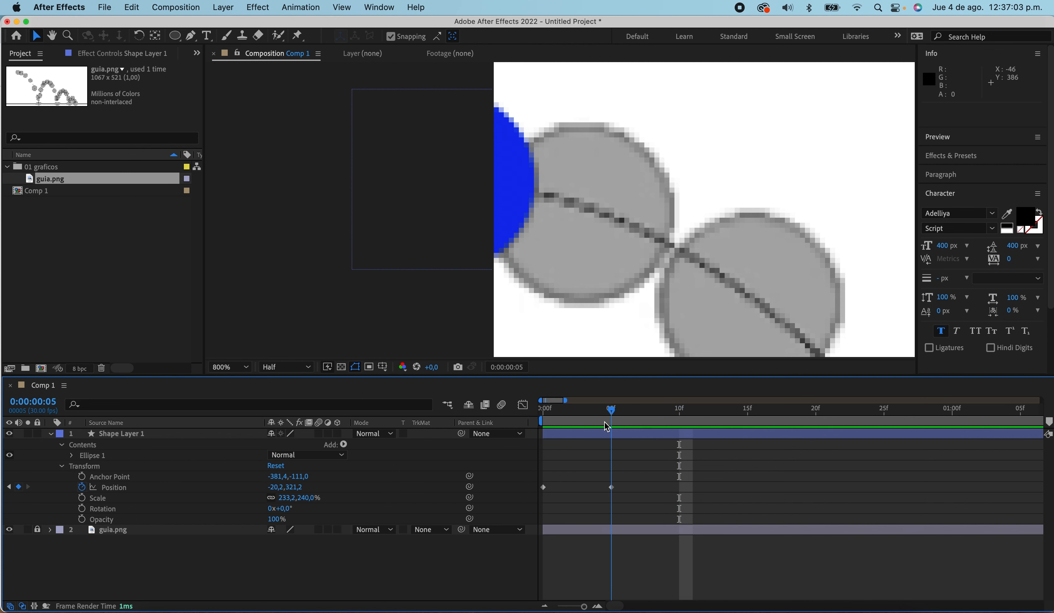
{"action": "left_click", "coordinate": [624, 410]}
{"action": "left_click_drag", "start_coordinate": [625, 415], "coordinate": [684, 414]}
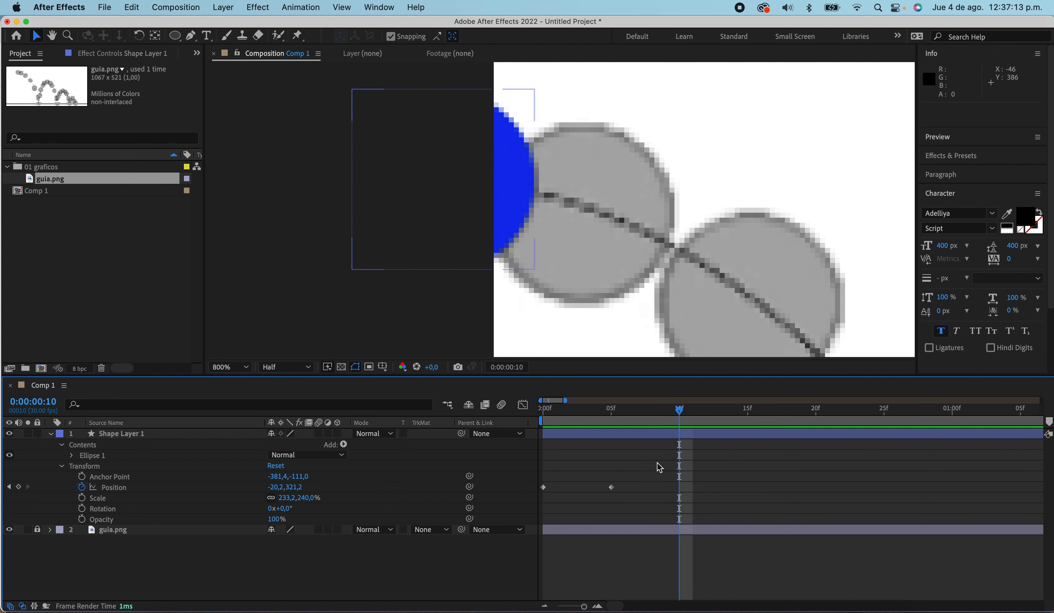
{"action": "left_click", "coordinate": [524, 186]}
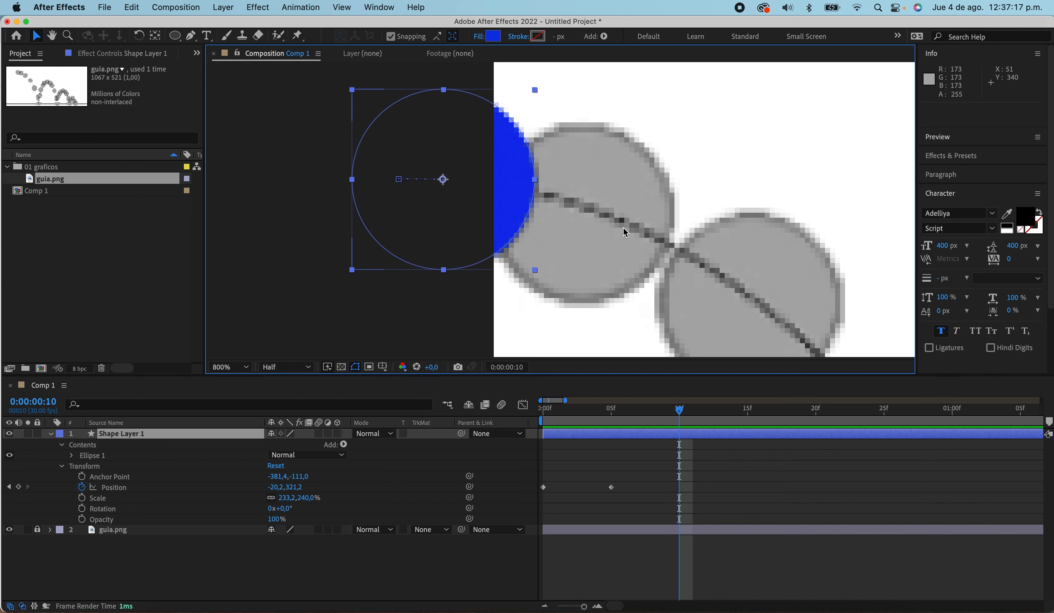
{"action": "key", "text": "shift+Right"}
{"action": "key", "text": "shift+Right"}
{"action": "key", "text": "shift+Right"}
{"action": "key", "text": "shift+Right"}
{"action": "key", "text": "shift+Right"}
{"action": "key", "text": "shift+Right"}
{"action": "key", "text": "shift+Right"}
{"action": "key", "text": "shift+Right"}
{"action": "key", "text": "shift+Right"}
{"action": "key", "text": "shift+Right"}
{"action": "key", "text": "shift+Right"}
{"action": "key", "text": "shift+Right"}
{"action": "key", "text": "shift+Right"}
{"action": "key", "text": "shift+Right"}
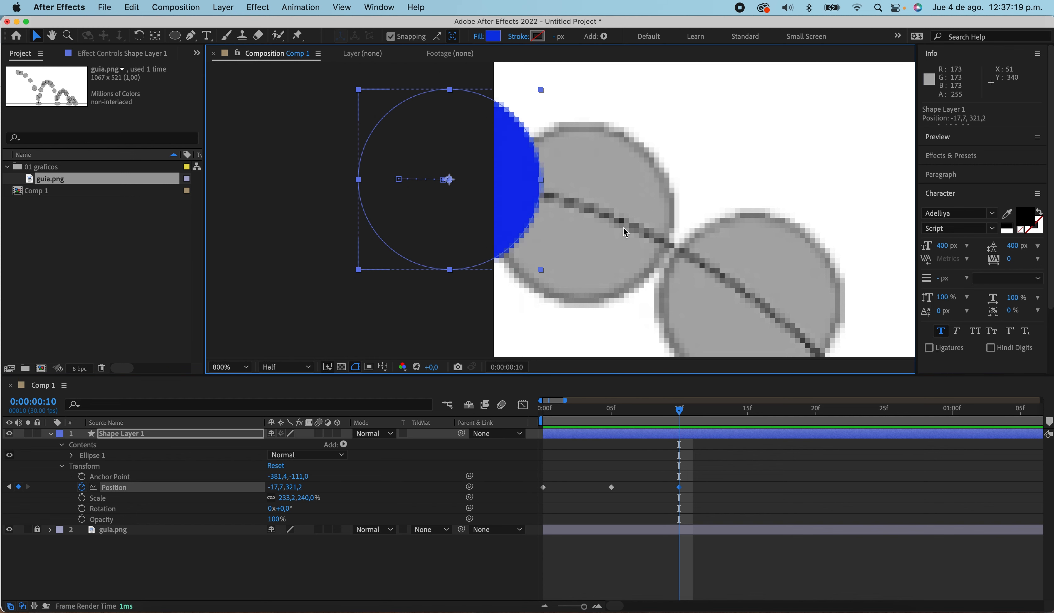
{"action": "key", "text": "shift+Down"}
{"action": "key", "text": "shift+Down"}
{"action": "key", "text": "shift+Down"}
{"action": "key", "text": "shift+Down"}
{"action": "key", "text": "shift+Down"}
{"action": "key", "text": "shift+Down"}
{"action": "key", "text": "shift+Right"}
{"action": "key", "text": "shift+Right"}
{"action": "key", "text": "shift+Right"}
{"action": "key", "text": "shift+Right"}
{"action": "key", "text": "shift+Right"}
{"action": "key", "text": "shift+Right"}
{"action": "key", "text": "shift+Right"}
{"action": "key", "text": "shift+Right"}
{"action": "key", "text": "shift+Right"}
{"action": "key", "text": "shift+Right"}
{"action": "key", "text": "shift+Right"}
{"action": "key", "text": "shift+Right"}
{"action": "key", "text": "shift+Right"}
{"action": "key", "text": "shift+Right"}
{"action": "key", "text": "shift+Right"}
{"action": "key", "text": "shift+Right"}
{"action": "key", "text": "shift+Right"}
{"action": "key", "text": "shift+Right"}
{"action": "key", "text": "shift+Right"}
{"action": "key", "text": "shift+Right"}
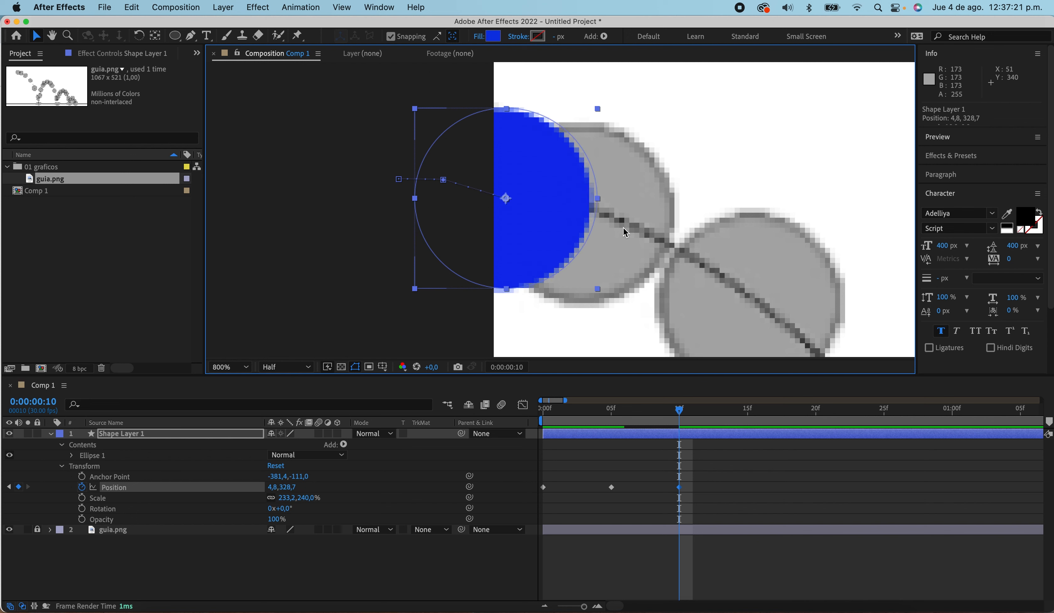
{"action": "key", "text": "shift+Right"}
{"action": "key", "text": "shift+Right"}
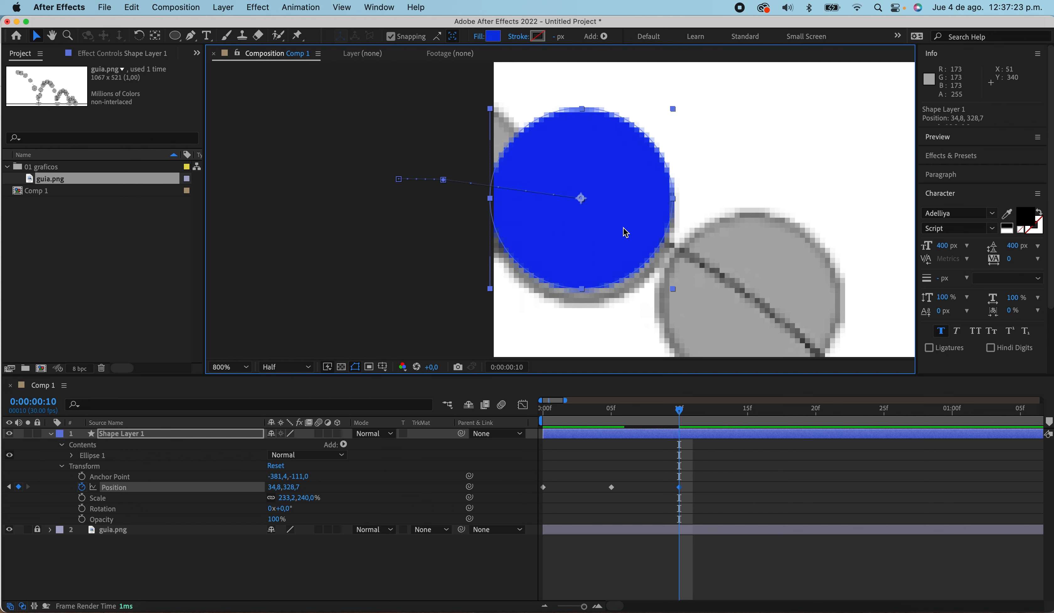
{"action": "key", "text": "shift+Down"}
{"action": "key", "text": "shift+Down"}
{"action": "key", "text": "shift+Down"}
{"action": "key", "text": "shift+Down"}
{"action": "key", "text": "shift+Right"}
{"action": "key", "text": "shift+Right"}
{"action": "key", "text": "Right"}
{"action": "key", "text": "Right"}
{"action": "key", "text": "Down"}
{"action": "key", "text": "Down"}
{"action": "key", "text": "Down"}
{"action": "key", "text": "Down"}
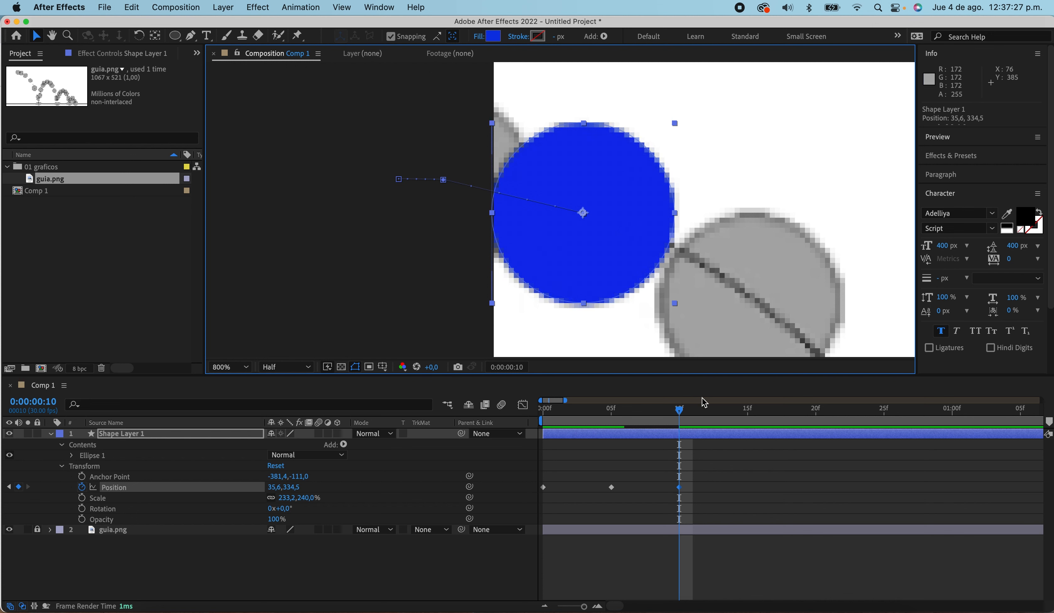
At 0:00:00:15, keyframe the ellipse at about 102.3, 370.5 so that it covers the guide's second full circle
{"action": "left_click_drag", "start_coordinate": [687, 414], "coordinate": [747, 413]}
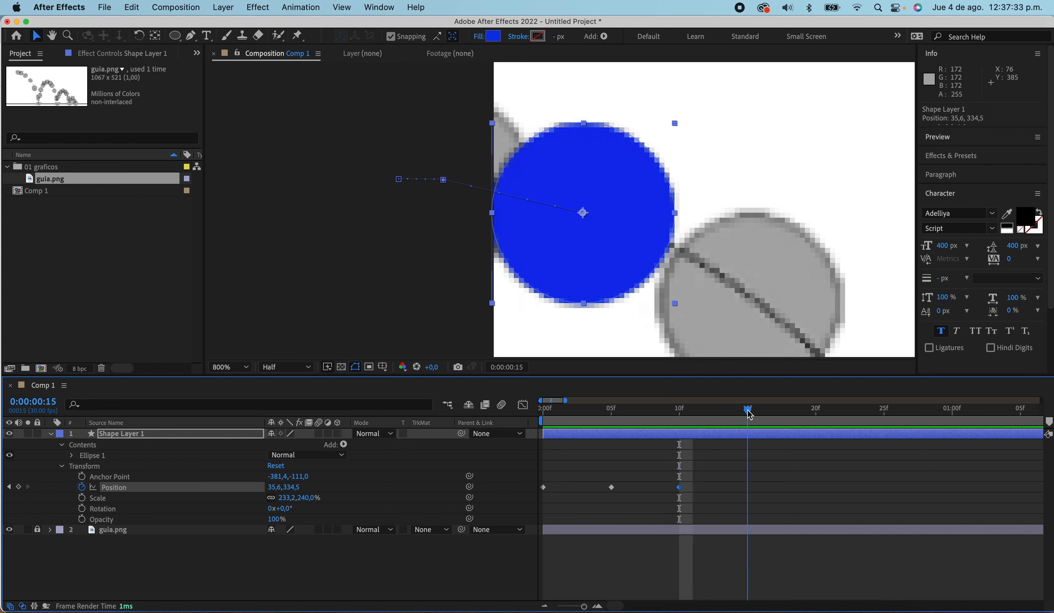
{"action": "key", "text": "h"}
{"action": "mouse_move", "coordinate": [781, 247]}
{"action": "left_mouse_down"}
{"action": "mouse_move", "coordinate": [753, 200]}
{"action": "mouse_move", "coordinate": [663, 189]}
{"action": "mouse_move", "coordinate": [679, 208]}
{"action": "mouse_move", "coordinate": [671, 209]}
{"action": "mouse_move", "coordinate": [682, 146]}
{"action": "mouse_move", "coordinate": [636, 170]}
{"action": "left_mouse_up"}
{"action": "scroll", "coordinate": [655, 196], "scroll_direction": "up", "scroll_amount": 3}
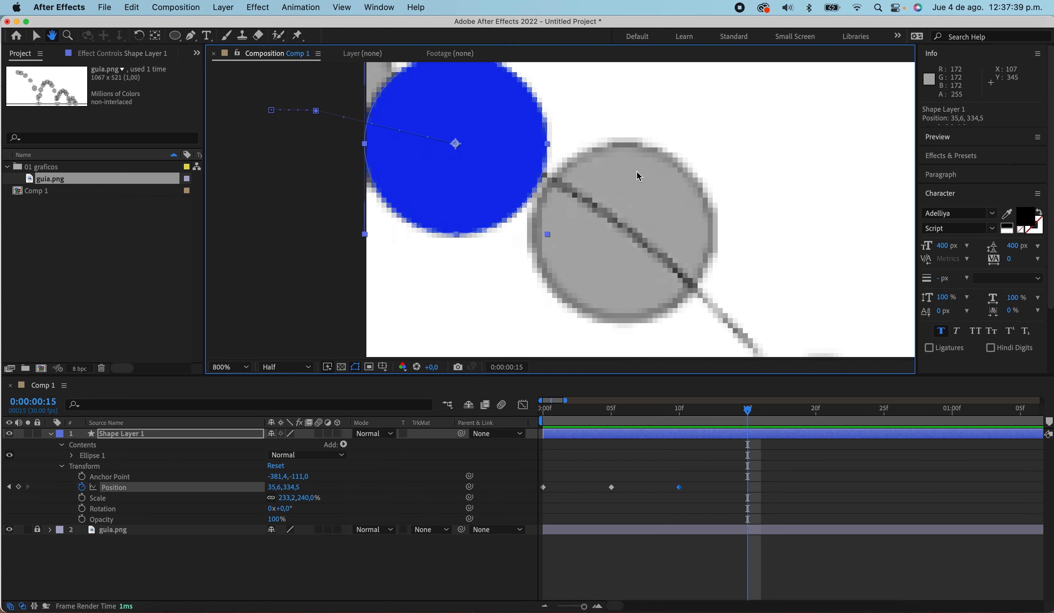
{"action": "key", "text": "v"}
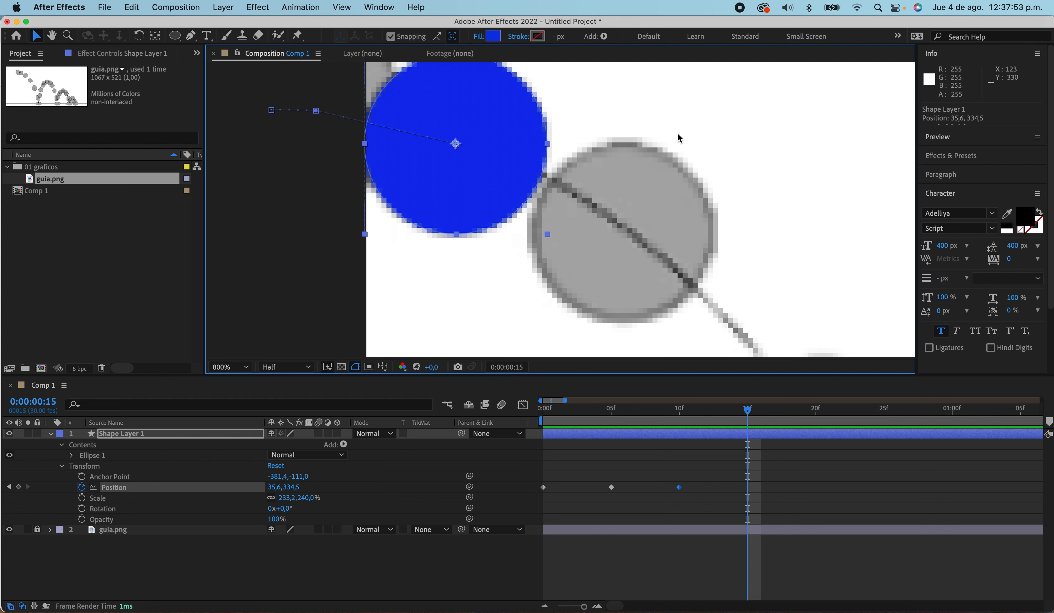
{"action": "key", "text": "h"}
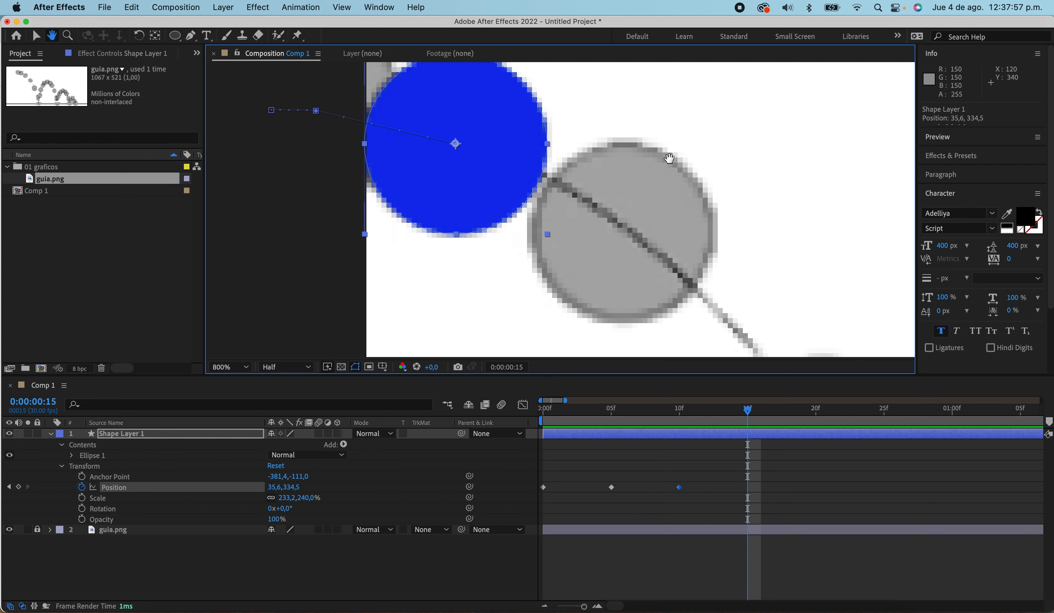
{"action": "mouse_move", "coordinate": [665, 174]}
{"action": "left_mouse_down"}
{"action": "mouse_move", "coordinate": [674, 188]}
{"action": "mouse_move", "coordinate": [678, 167]}
{"action": "mouse_move", "coordinate": [628, 197]}
{"action": "mouse_move", "coordinate": [680, 177]}
{"action": "mouse_move", "coordinate": [689, 188]}
{"action": "mouse_move", "coordinate": [655, 181]}
{"action": "left_mouse_up"}
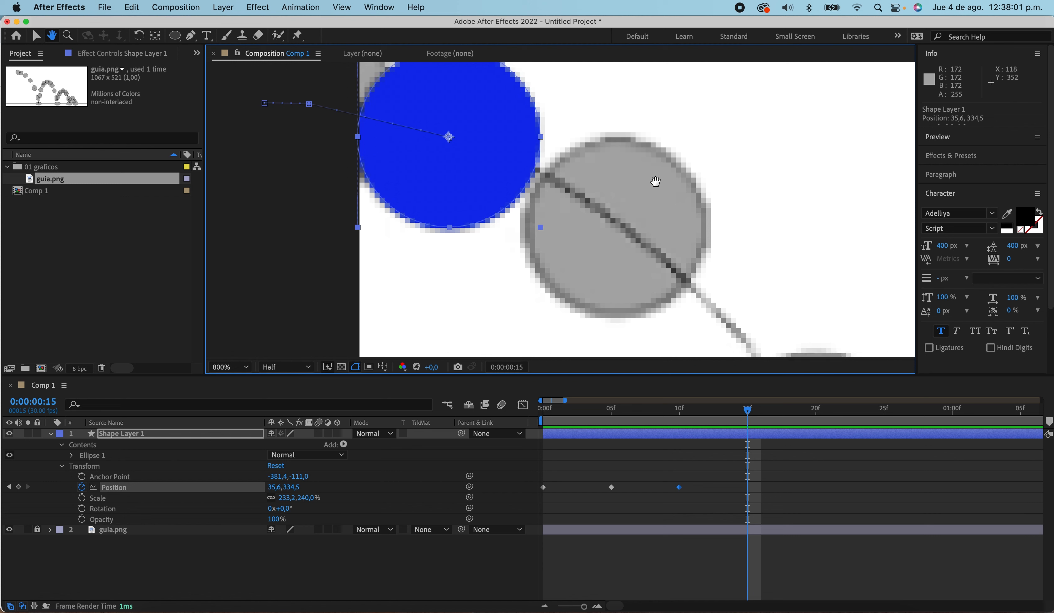
{"action": "key", "text": "v"}
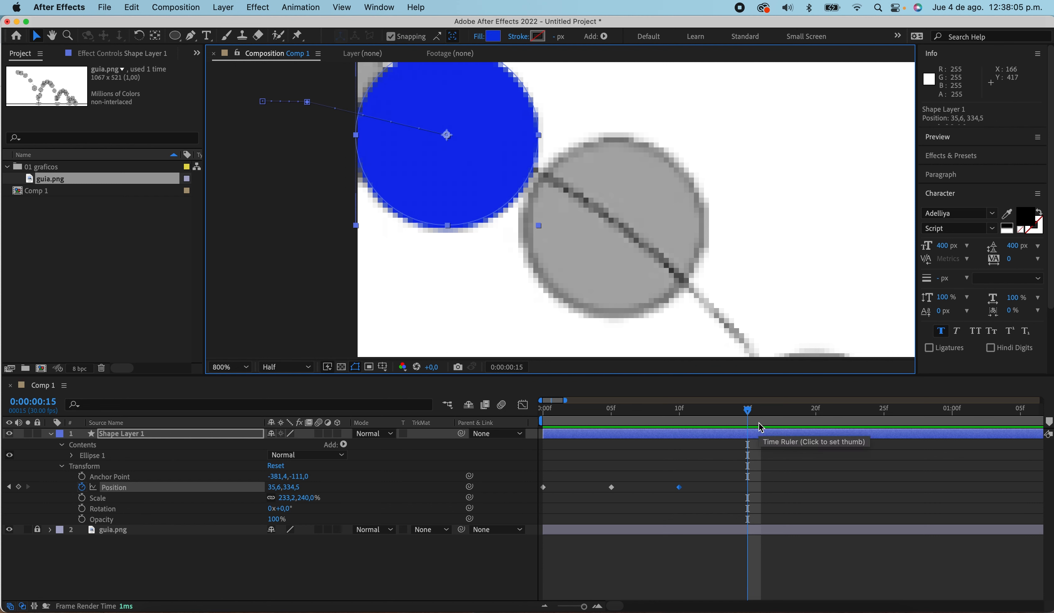
{"action": "key", "text": "Right"}
{"action": "key", "text": "Right"}
{"action": "key", "text": "Right"}
{"action": "key", "text": "Right"}
{"action": "key", "text": "Right"}
{"action": "key", "text": "Right"}
{"action": "key", "text": "Right"}
{"action": "key", "text": "Right"}
{"action": "key", "text": "Right"}
{"action": "key", "text": "Right"}
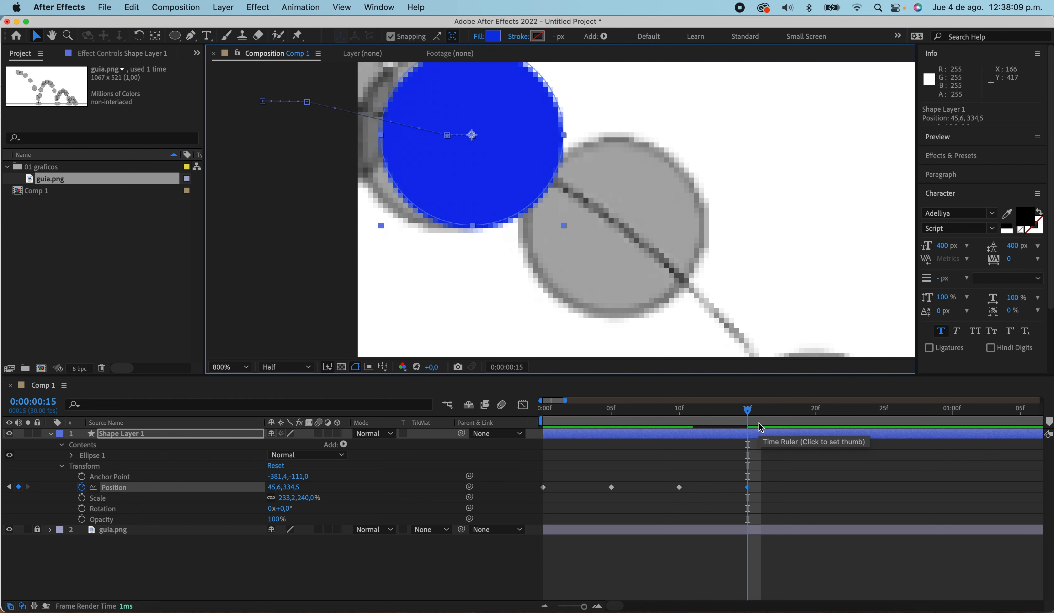
{"action": "key", "text": "Down"}
{"action": "key", "text": "Down"}
{"action": "key", "text": "Down"}
{"action": "key", "text": "Down"}
{"action": "key", "text": "Down"}
{"action": "key", "text": "Down"}
{"action": "key", "text": "Down"}
{"action": "key", "text": "Down"}
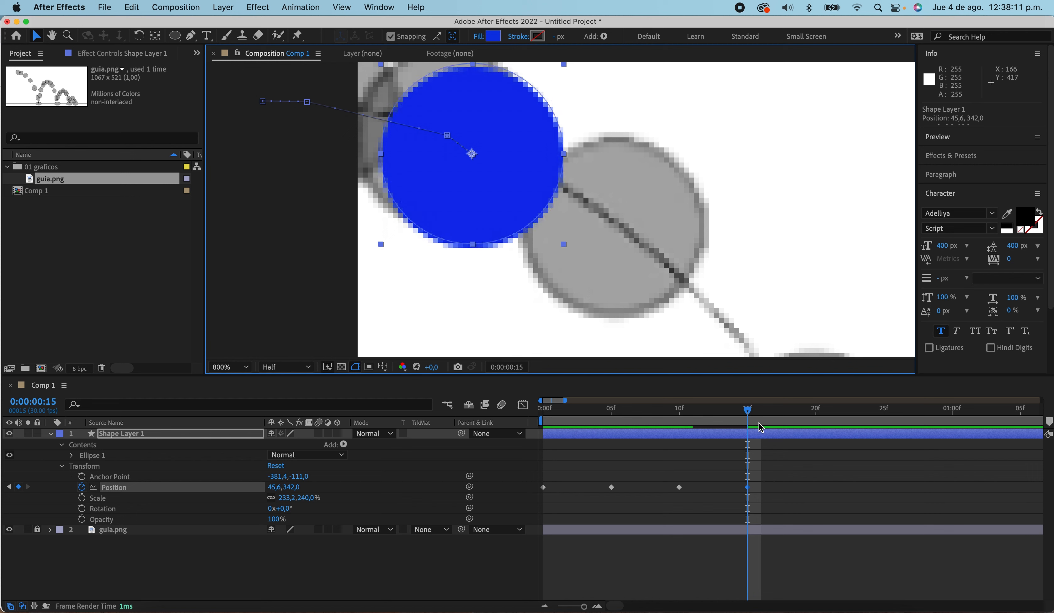
{"action": "key", "text": "Right"}
{"action": "key", "text": "Right"}
{"action": "key", "text": "Right"}
{"action": "key", "text": "Right"}
{"action": "key", "text": "Right"}
{"action": "key", "text": "Right"}
{"action": "key", "text": "Right"}
{"action": "key", "text": "Right"}
{"action": "key", "text": "Right"}
{"action": "key", "text": "Right"}
{"action": "key", "text": "Right"}
{"action": "key", "text": "Right"}
{"action": "key", "text": "Right"}
{"action": "key", "text": "Right"}
{"action": "key", "text": "Right"}
{"action": "key", "text": "Right"}
{"action": "key", "text": "Right"}
{"action": "key", "text": "Right"}
{"action": "key", "text": "Right"}
{"action": "key", "text": "Right"}
{"action": "key", "text": "Down"}
{"action": "key", "text": "Down"}
{"action": "key", "text": "Down"}
{"action": "key", "text": "Down"}
{"action": "key", "text": "Down"}
{"action": "key", "text": "Down"}
{"action": "key", "text": "Down"}
{"action": "key", "text": "Down"}
{"action": "key", "text": "Down"}
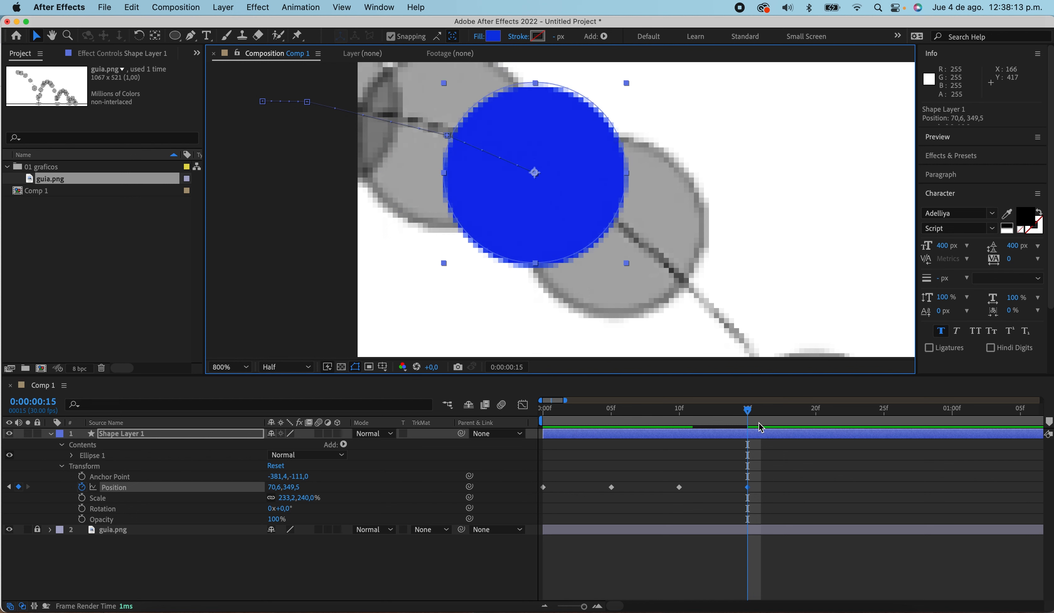
{"action": "key", "text": "Right"}
{"action": "key", "text": "Right"}
{"action": "key", "text": "Right"}
{"action": "key", "text": "Right"}
{"action": "key", "text": "Right"}
{"action": "key", "text": "Right"}
{"action": "key", "text": "Right"}
{"action": "key", "text": "Right"}
{"action": "key", "text": "Right"}
{"action": "key", "text": "Right"}
{"action": "key", "text": "Right"}
{"action": "key", "text": "Right"}
{"action": "key", "text": "Right"}
{"action": "key", "text": "Right"}
{"action": "key", "text": "Right"}
{"action": "key", "text": "Right"}
{"action": "key", "text": "Right"}
{"action": "key", "text": "Down"}
{"action": "key", "text": "Down"}
{"action": "key", "text": "Down"}
{"action": "key", "text": "Down"}
{"action": "key", "text": "Down"}
{"action": "key", "text": "Down"}
{"action": "key", "text": "Down"}
{"action": "key", "text": "Down"}
{"action": "key", "text": "Right"}
{"action": "key", "text": "Right"}
{"action": "key", "text": "Right"}
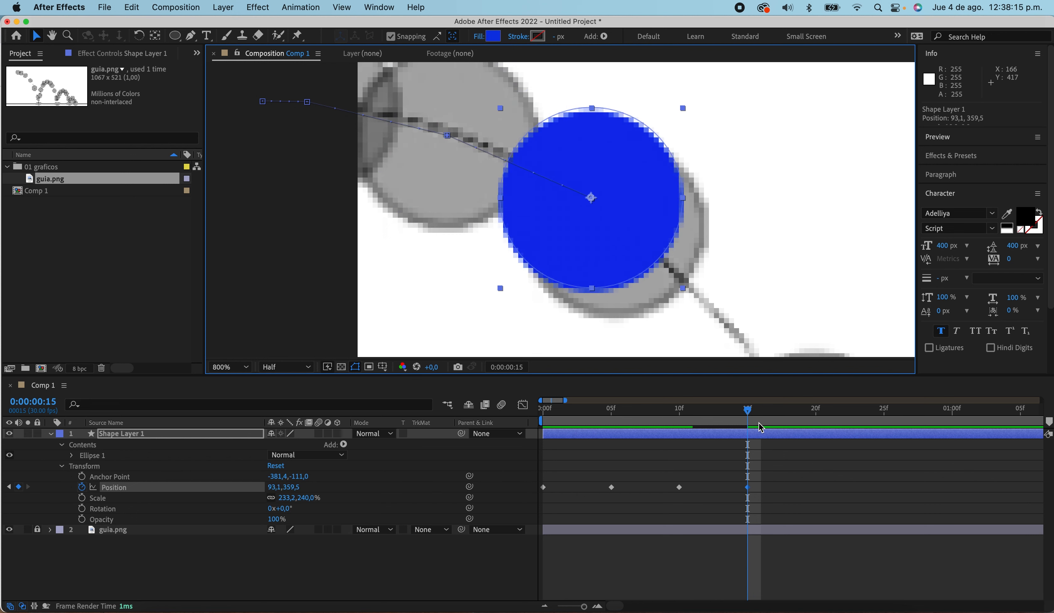
{"action": "key", "text": "Right"}
{"action": "key", "text": "Right"}
{"action": "key", "text": "Right"}
{"action": "key", "text": "Right"}
{"action": "key", "text": "Right"}
{"action": "key", "text": "Right"}
{"action": "key", "text": "Down"}
{"action": "key", "text": "Down"}
{"action": "key", "text": "Down"}
{"action": "key", "text": "Down"}
{"action": "key", "text": "Down"}
{"action": "key", "text": "Right"}
{"action": "key", "text": "Right"}
{"action": "key", "text": "Right"}
{"action": "key", "text": "Right"}
{"action": "key", "text": "Right"}
{"action": "key", "text": "Right"}
{"action": "key", "text": "Down"}
{"action": "key", "text": "Down"}
{"action": "key", "text": "Down"}
{"action": "key", "text": "Down"}
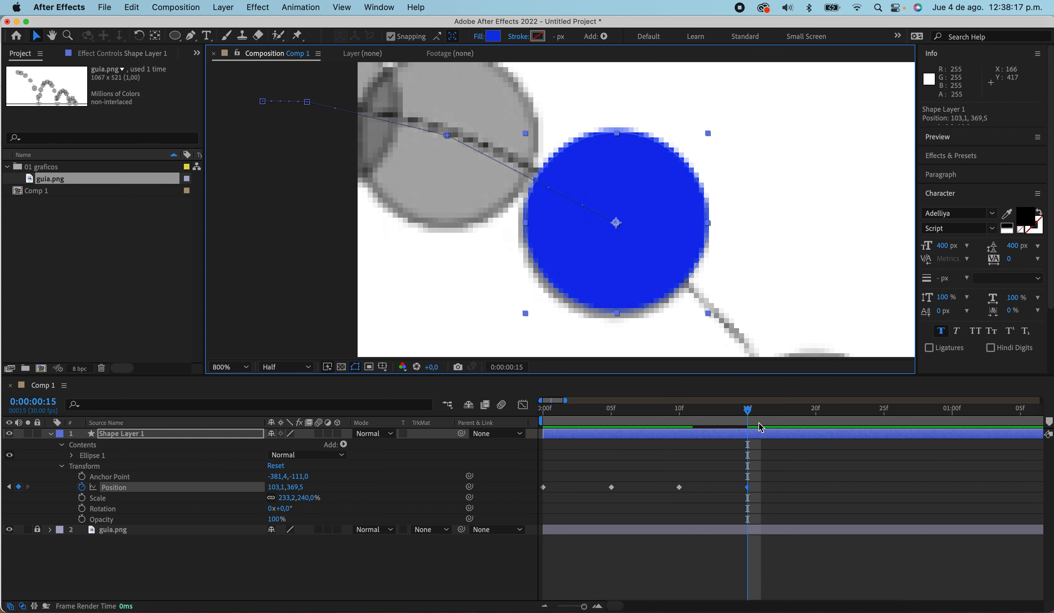
{"action": "key", "text": "Down"}
{"action": "key", "text": "Left"}
{"action": "key", "text": "Down"}
{"action": "key", "text": "Down"}
{"action": "key", "text": "Down"}
{"action": "key", "text": "Left"}
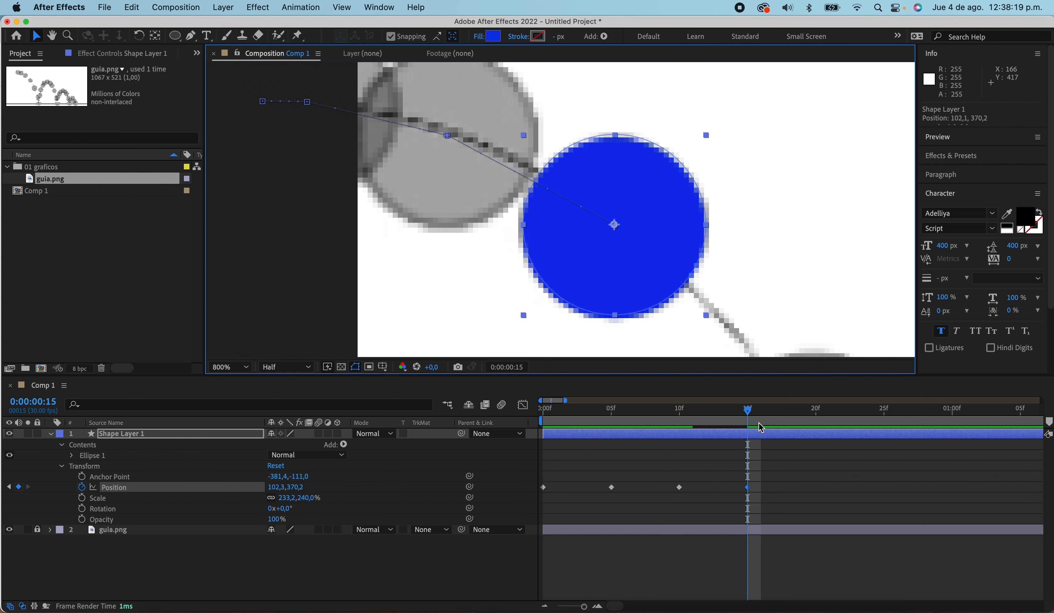
{"action": "key", "text": "Down"}
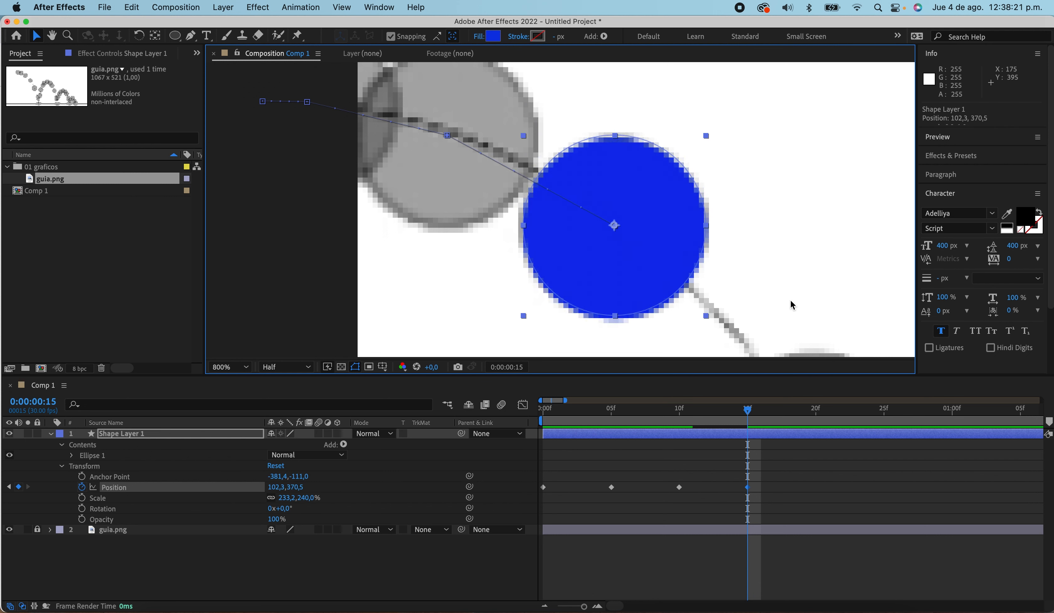
At 0:00:00:20, keyframe the ellipse at about 180.3, 453.5 so that it covers the guide's third full circle
{"action": "key", "text": "Page_Down"}
{"action": "left_click", "coordinate": [816, 409]}
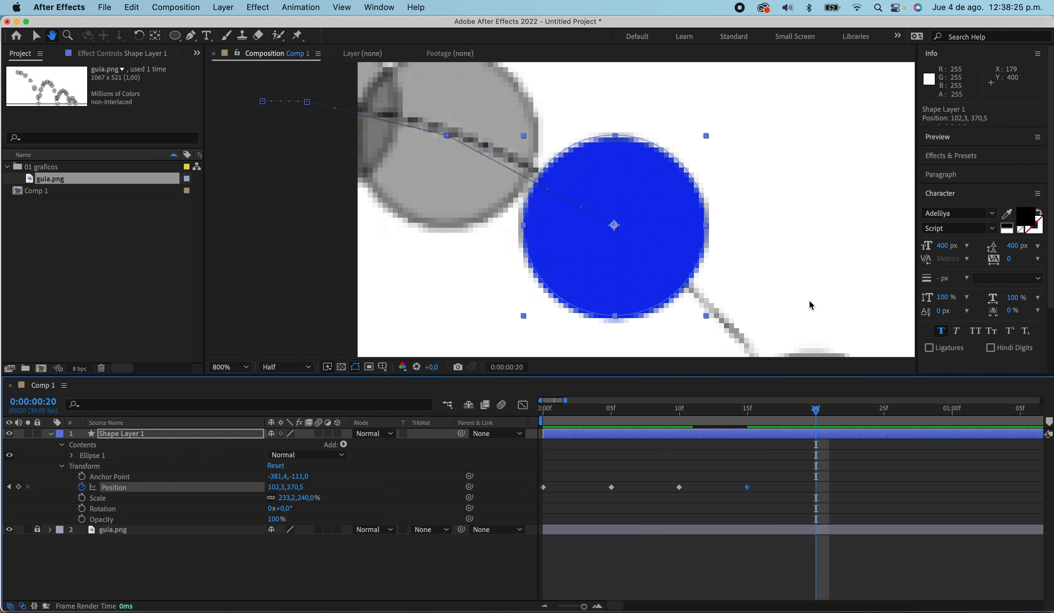
{"action": "key", "text": "h"}
{"action": "left_click_drag", "start_coordinate": [770, 270], "coordinate": [617, 158]}
{"action": "left_click_drag", "start_coordinate": [736, 244], "coordinate": [712, 225]}
{"action": "left_click_drag", "start_coordinate": [744, 282], "coordinate": [753, 245]}
{"action": "key", "text": "v"}
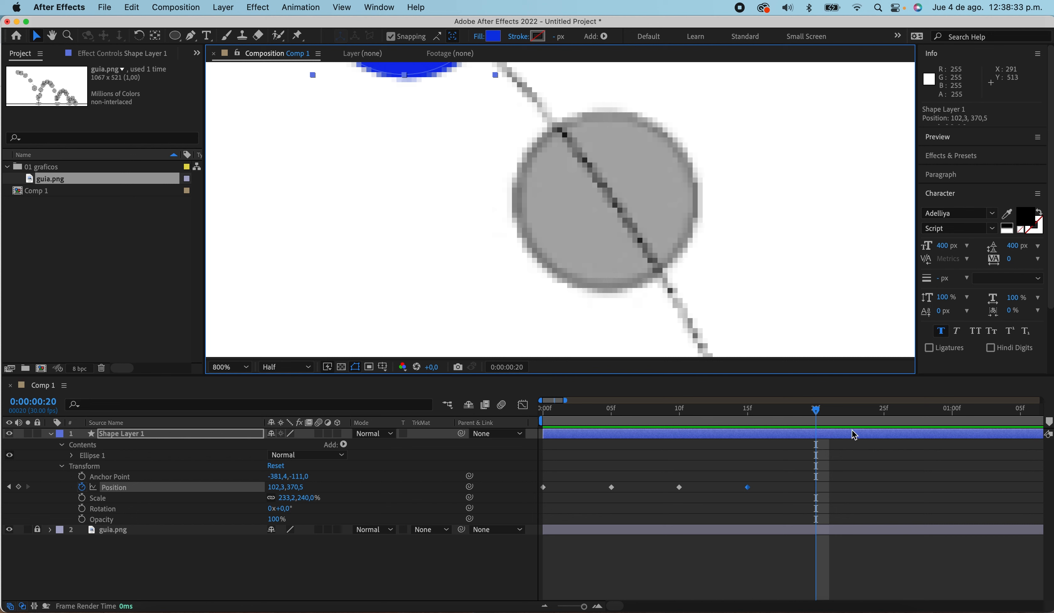
{"action": "key", "text": "shift+Right"}
{"action": "key", "text": "shift+Right"}
{"action": "key", "text": "shift+Right"}
{"action": "key", "text": "shift+Right"}
{"action": "key", "text": "shift+Right"}
{"action": "key", "text": "shift+Right"}
{"action": "key", "text": "shift+Right"}
{"action": "key", "text": "shift+Right"}
{"action": "key", "text": "shift+Right"}
{"action": "key", "text": "shift+Right"}
{"action": "key", "text": "shift+Right"}
{"action": "key", "text": "shift+Right"}
{"action": "key", "text": "shift+Right"}
{"action": "key", "text": "shift+Right"}
{"action": "key", "text": "shift+Right"}
{"action": "key", "text": "shift+Right"}
{"action": "key", "text": "shift+Right"}
{"action": "key", "text": "shift+Right"}
{"action": "key", "text": "shift+Right"}
{"action": "key", "text": "shift+Right"}
{"action": "key", "text": "shift+Down"}
{"action": "key", "text": "shift+Down"}
{"action": "key", "text": "shift+Down"}
{"action": "key", "text": "shift+Down"}
{"action": "key", "text": "shift+Down"}
{"action": "key", "text": "shift+Down"}
{"action": "key", "text": "shift+Down"}
{"action": "key", "text": "shift+Down"}
{"action": "key", "text": "shift+Down"}
{"action": "key", "text": "shift+Down"}
{"action": "key", "text": "shift+Down"}
{"action": "key", "text": "shift+Down"}
{"action": "key", "text": "shift+Down"}
{"action": "key", "text": "shift+Down"}
{"action": "key", "text": "shift+Down"}
{"action": "key", "text": "shift+Down"}
{"action": "key", "text": "shift+Down"}
{"action": "key", "text": "shift+Down"}
{"action": "key", "text": "shift+Down"}
{"action": "key", "text": "shift+Down"}
{"action": "key", "text": "shift+Down"}
{"action": "key", "text": "shift+Down"}
{"action": "key", "text": "shift+Right"}
{"action": "key", "text": "shift+Right"}
{"action": "key", "text": "shift+Right"}
{"action": "key", "text": "shift+Right"}
{"action": "key", "text": "shift+Right"}
{"action": "key", "text": "shift+Right"}
{"action": "key", "text": "shift+Right"}
{"action": "key", "text": "shift+Right"}
{"action": "key", "text": "shift+Right"}
{"action": "key", "text": "shift+Right"}
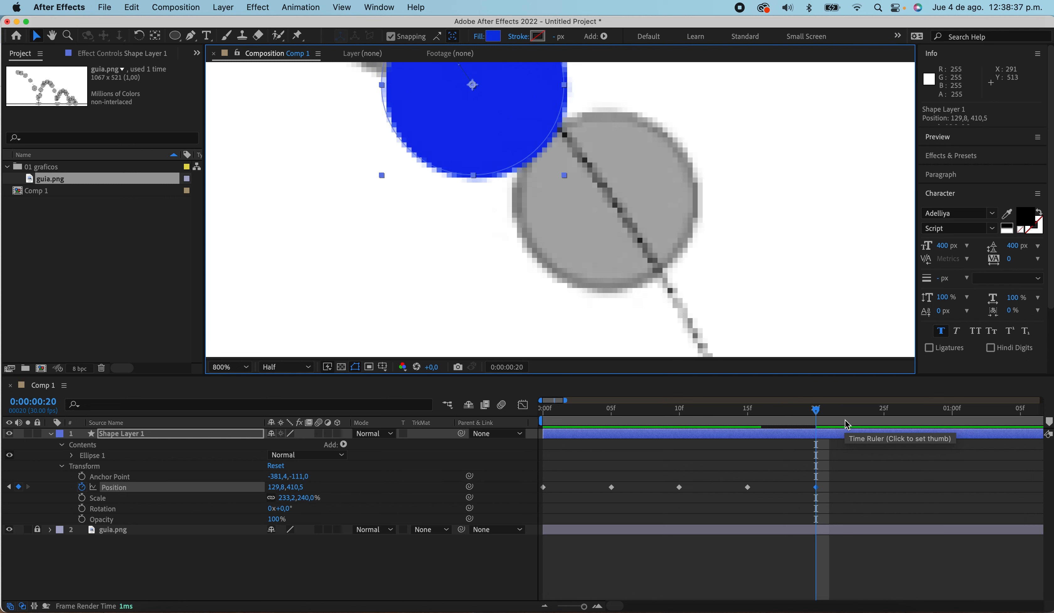
{"action": "key", "text": "shift+Right"}
{"action": "key", "text": "shift+Down"}
{"action": "key", "text": "shift+Down"}
{"action": "key", "text": "shift+Down"}
{"action": "key", "text": "shift+Down"}
{"action": "key", "text": "shift+Right"}
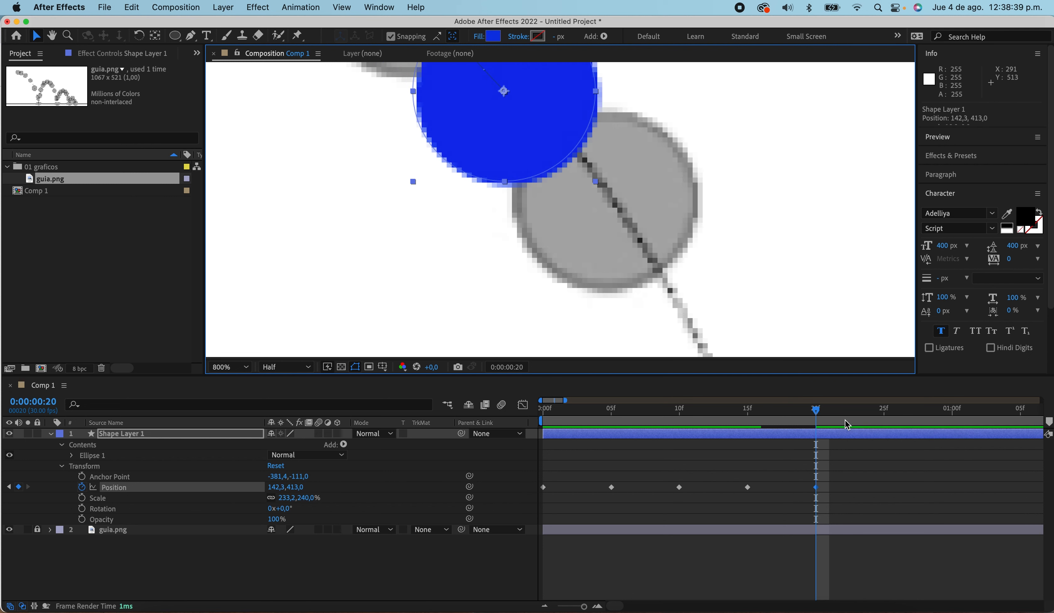
{"action": "key", "text": "shift+Down"}
{"action": "key", "text": "shift+Down"}
{"action": "key", "text": "shift+Down"}
{"action": "key", "text": "shift+Down"}
{"action": "key", "text": "shift+Right"}
{"action": "key", "text": "shift+Right"}
{"action": "key", "text": "shift+Right"}
{"action": "key", "text": "shift+Right"}
{"action": "key", "text": "shift+Right"}
{"action": "key", "text": "shift+Right"}
{"action": "key", "text": "shift+Right"}
{"action": "key", "text": "shift+Right"}
{"action": "key", "text": "shift+Right"}
{"action": "key", "text": "shift+Right"}
{"action": "key", "text": "shift+Right"}
{"action": "key", "text": "shift+Right"}
{"action": "key", "text": "shift+Down"}
{"action": "key", "text": "shift+Down"}
{"action": "key", "text": "shift+Down"}
{"action": "key", "text": "shift+Down"}
{"action": "key", "text": "shift+Down"}
{"action": "key", "text": "shift+Down"}
{"action": "key", "text": "shift+Down"}
{"action": "key", "text": "shift+Down"}
{"action": "key", "text": "shift+Down"}
{"action": "key", "text": "shift+Down"}
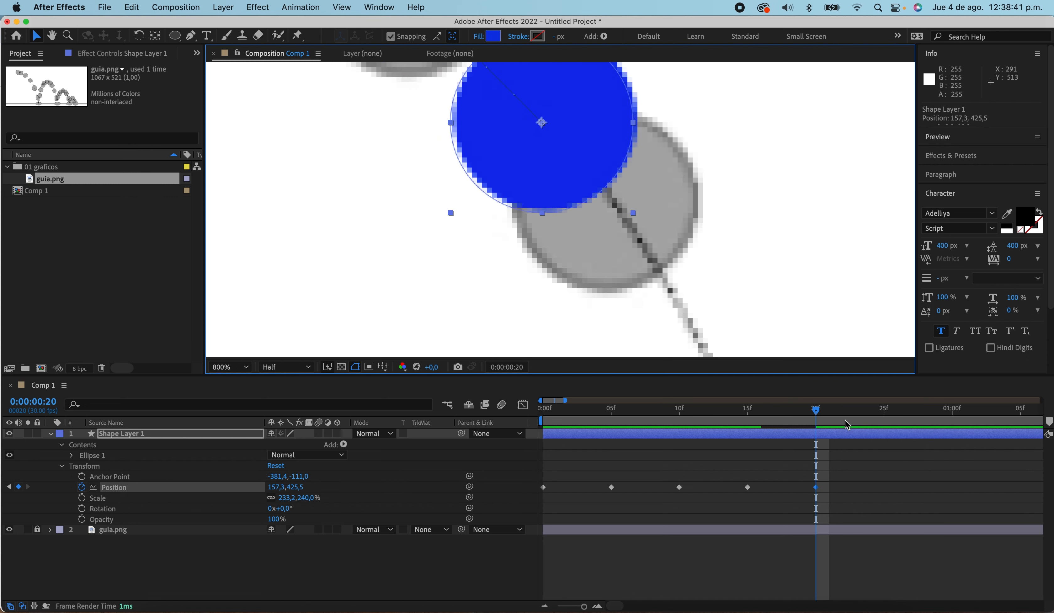
{"action": "key", "text": "shift+Right"}
{"action": "key", "text": "shift+Down"}
{"action": "key", "text": "shift+Down"}
{"action": "key", "text": "shift+Down"}
{"action": "key", "text": "shift+Down"}
{"action": "key", "text": "shift+Right"}
{"action": "key", "text": "shift+Right"}
{"action": "key", "text": "shift+Right"}
{"action": "key", "text": "shift+Right"}
{"action": "key", "text": "shift+Right"}
{"action": "key", "text": "shift+Right"}
{"action": "key", "text": "shift+Right"}
{"action": "key", "text": "shift+Right"}
{"action": "key", "text": "shift+Down"}
{"action": "key", "text": "shift+Down"}
{"action": "key", "text": "shift+Down"}
{"action": "key", "text": "shift+Down"}
{"action": "key", "text": "shift+Right"}
{"action": "key", "text": "shift+Right"}
{"action": "key", "text": "shift+Right"}
{"action": "key", "text": "shift+Down"}
{"action": "key", "text": "shift+Down"}
{"action": "key", "text": "shift+Down"}
{"action": "key", "text": "shift+Down"}
{"action": "key", "text": "shift+Right"}
{"action": "key", "text": "shift+Down"}
{"action": "key", "text": "shift+Down"}
{"action": "key", "text": "shift+Right"}
{"action": "key", "text": "shift+Down"}
{"action": "key", "text": "shift+Down"}
{"action": "key", "text": "shift+Right"}
{"action": "key", "text": "shift+Right"}
{"action": "key", "text": "shift+Right"}
{"action": "key", "text": "shift+Right"}
{"action": "key", "text": "shift+Right"}
{"action": "key", "text": "shift+Right"}
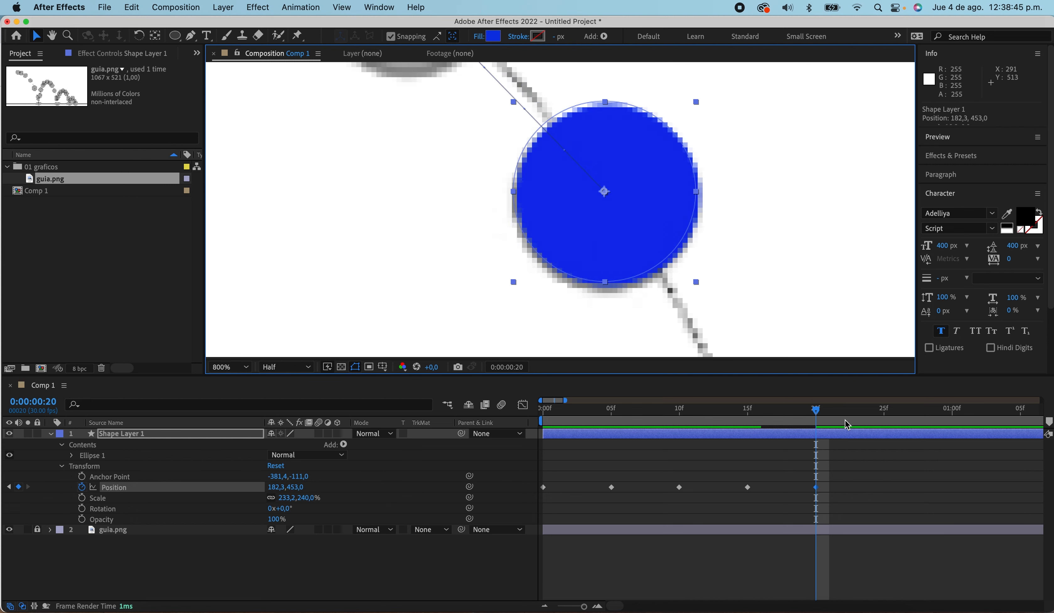
{"action": "key", "text": "shift+Left"}
{"action": "key", "text": "Down"}
{"action": "key", "text": "Down"}
{"action": "key", "text": "Right"}
{"action": "key", "text": "Right"}
{"action": "key", "text": "Right"}
{"action": "key", "text": "Right"}
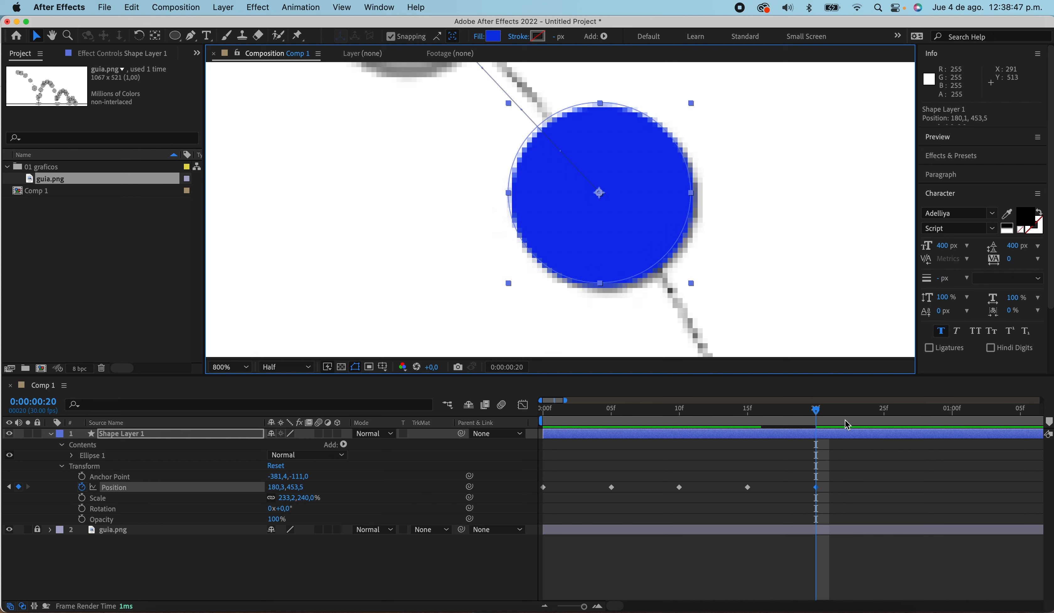
Fine-tune the ellipse's Position keyframe at 0:00:00:20 to about 182.6, 456.0 so that it matches the guide's third full circle
{"action": "key", "text": "Right"}
{"action": "key", "text": "Right"}
{"action": "key", "text": "Right"}
{"action": "key", "text": "Right"}
{"action": "key", "text": "Right"}
{"action": "key", "text": "Right"}
{"action": "key", "text": "Right"}
{"action": "key", "text": "Right"}
{"action": "key", "text": "Right"}
{"action": "key", "text": "Down"}
{"action": "key", "text": "Down"}
{"action": "key", "text": "Down"}
{"action": "key", "text": "Down"}
{"action": "key", "text": "Down"}
{"action": "key", "text": "Down"}
{"action": "key", "text": "Right"}
{"action": "key", "text": "Right"}
{"action": "key", "text": "Left"}
{"action": "key", "text": "Left"}
{"action": "key", "text": "Down"}
{"action": "key", "text": "Down"}
{"action": "key", "text": "Down"}
{"action": "key", "text": "Down"}
{"action": "key", "text": "Down"}
{"action": "key", "text": "Down"}
{"action": "key", "text": "Down"}
{"action": "key", "text": "Down"}
{"action": "key", "text": "Down"}
{"action": "key", "text": "Down"}
{"action": "key", "text": "Down"}
{"action": "key", "text": "Down"}
{"action": "key", "text": "Down"}
{"action": "key", "text": "Down"}
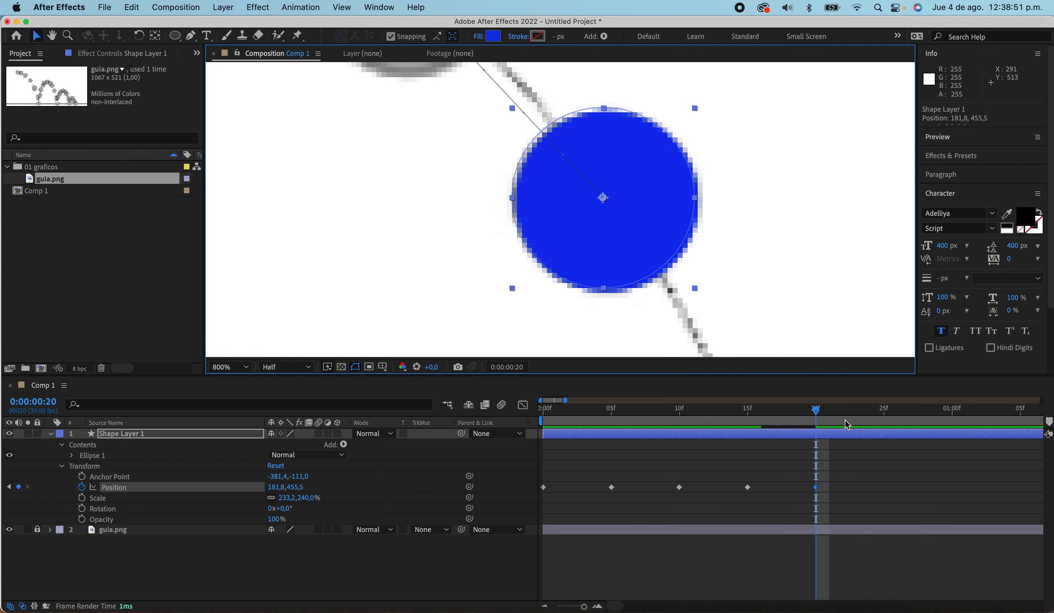
{"action": "key", "text": "Right"}
{"action": "key", "text": "Right"}
{"action": "key", "text": "Right"}
{"action": "key", "text": "Right"}
{"action": "key", "text": "Right"}
{"action": "key", "text": "Right"}
{"action": "key", "text": "Right"}
{"action": "key", "text": "Right"}
{"action": "key", "text": "Right"}
{"action": "key", "text": "Right"}
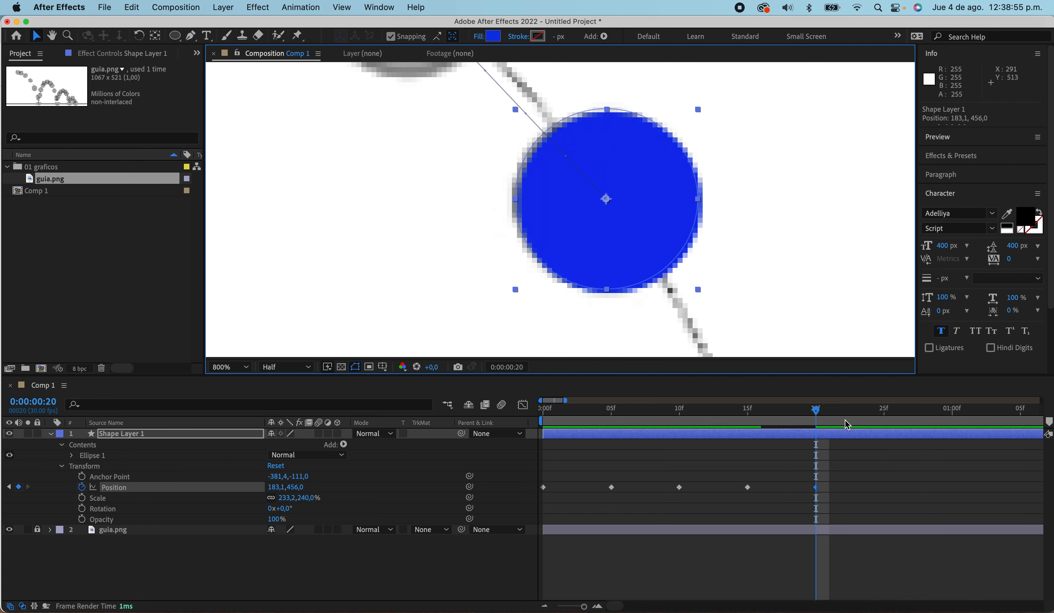
{"action": "key", "text": "Left"}
{"action": "key", "text": "Left"}
{"action": "key", "text": "Left"}
{"action": "key", "text": "Left"}
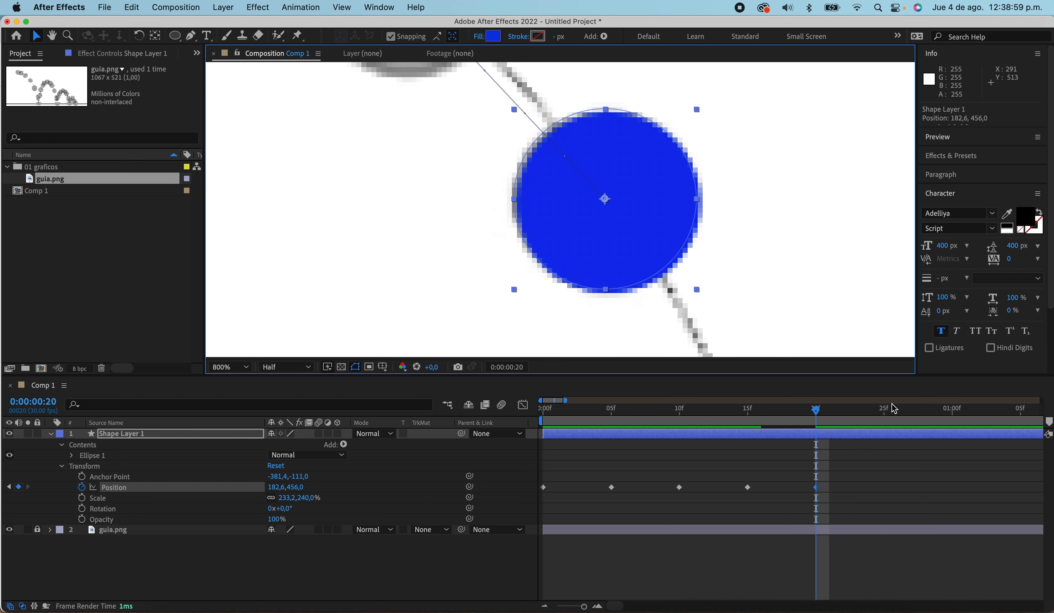
At 0:00:00:25, keyframe the ellipse at about 250.1, 578.5 so that it sits inside the guide's fourth full circle
{"action": "left_click_drag", "start_coordinate": [817, 414], "coordinate": [886, 413]}
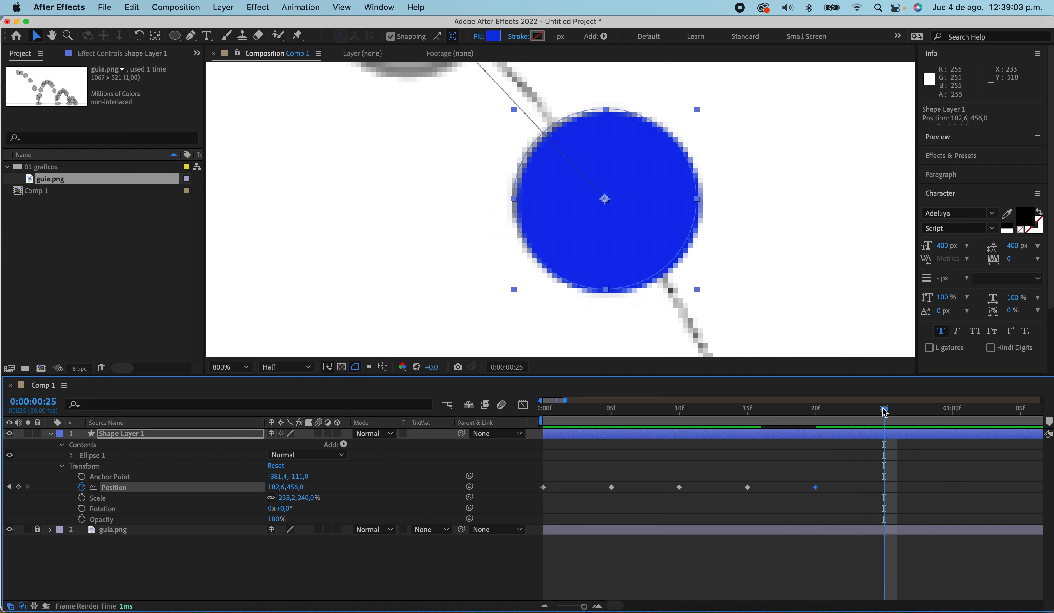
{"action": "key", "text": "h"}
{"action": "mouse_move", "coordinate": [734, 291]}
{"action": "left_mouse_down"}
{"action": "mouse_move", "coordinate": [643, 134]}
{"action": "mouse_move", "coordinate": [706, 181]}
{"action": "mouse_move", "coordinate": [677, 196]}
{"action": "left_mouse_up"}
{"action": "key", "text": "v"}
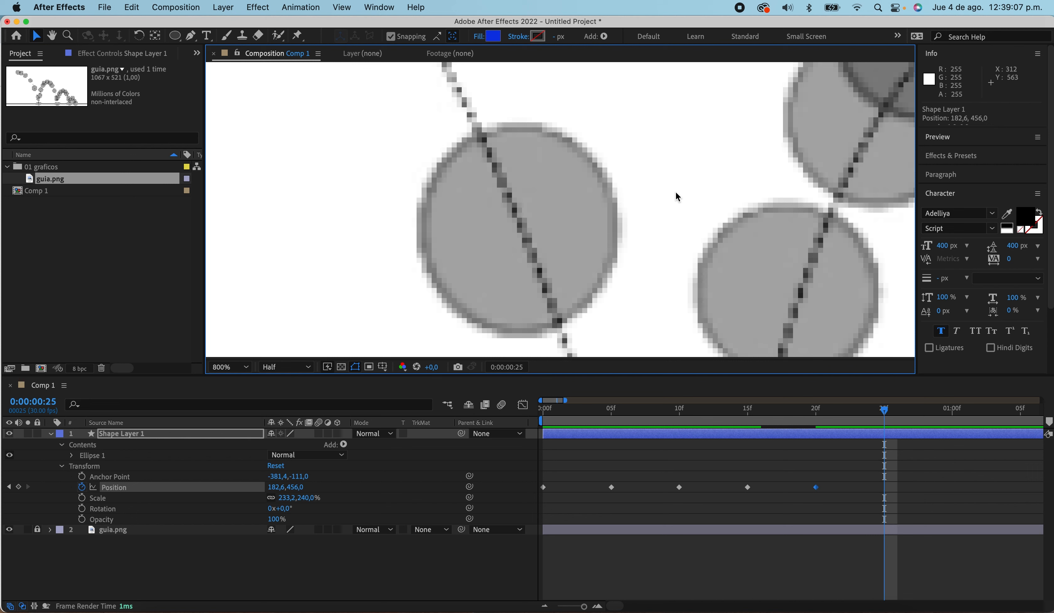
{"action": "key", "text": "shift+Right"}
{"action": "key", "text": "shift+Right"}
{"action": "key", "text": "shift+Right"}
{"action": "key", "text": "shift+Right"}
{"action": "key", "text": "shift+Right"}
{"action": "key", "text": "shift+Right"}
{"action": "key", "text": "shift+Down"}
{"action": "key", "text": "shift+Down"}
{"action": "key", "text": "shift+Down"}
{"action": "key", "text": "shift+Down"}
{"action": "key", "text": "shift+Down"}
{"action": "key", "text": "shift+Down"}
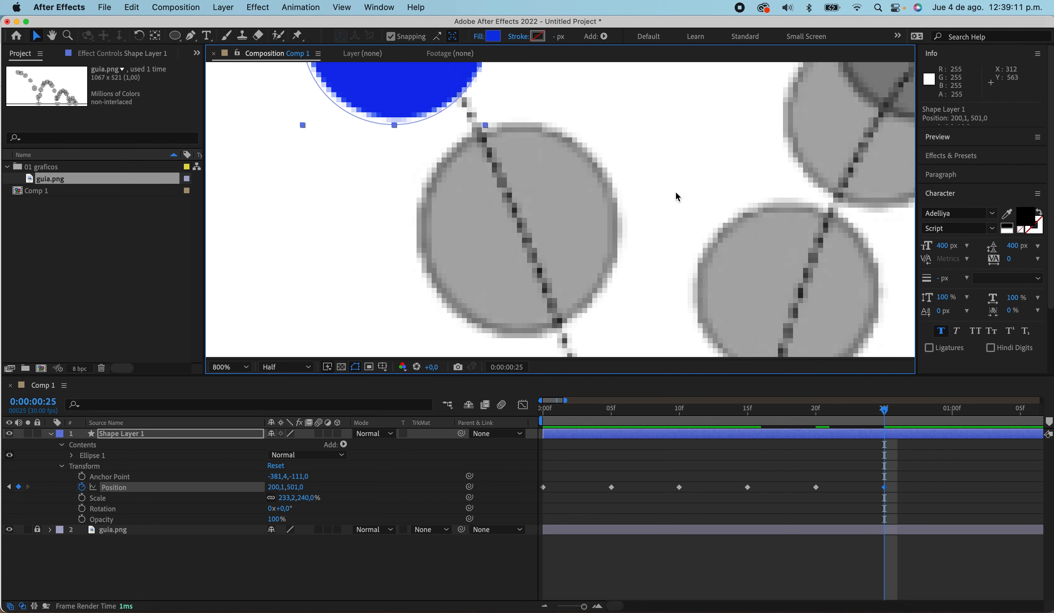
{"action": "key", "text": "shift+Down"}
{"action": "key", "text": "shift+Down"}
{"action": "key", "text": "shift+Down"}
{"action": "key", "text": "shift+Down"}
{"action": "key", "text": "shift+Down"}
{"action": "key", "text": "shift+Down"}
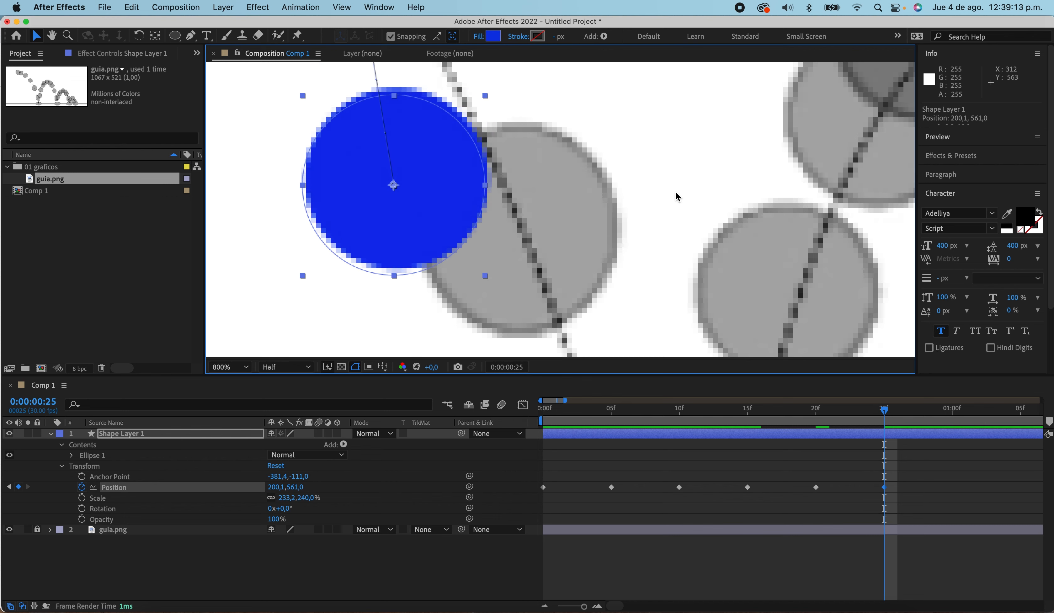
{"action": "key", "text": "shift+Right"}
{"action": "key", "text": "shift+Right"}
{"action": "key", "text": "shift+Right"}
{"action": "key", "text": "shift+Right"}
{"action": "key", "text": "shift+Right"}
{"action": "key", "text": "shift+Right"}
{"action": "key", "text": "shift+Right"}
{"action": "key", "text": "shift+Right"}
{"action": "key", "text": "shift+Right"}
{"action": "key", "text": "shift+Right"}
{"action": "key", "text": "shift+Right"}
{"action": "key", "text": "shift+Right"}
{"action": "key", "text": "shift+Right"}
{"action": "key", "text": "shift+Right"}
{"action": "key", "text": "shift+Right"}
{"action": "key", "text": "shift+Right"}
{"action": "key", "text": "shift+Right"}
{"action": "key", "text": "shift+Right"}
{"action": "key", "text": "shift+Right"}
{"action": "key", "text": "shift+Right"}
{"action": "key", "text": "shift+Right"}
{"action": "key", "text": "shift+Right"}
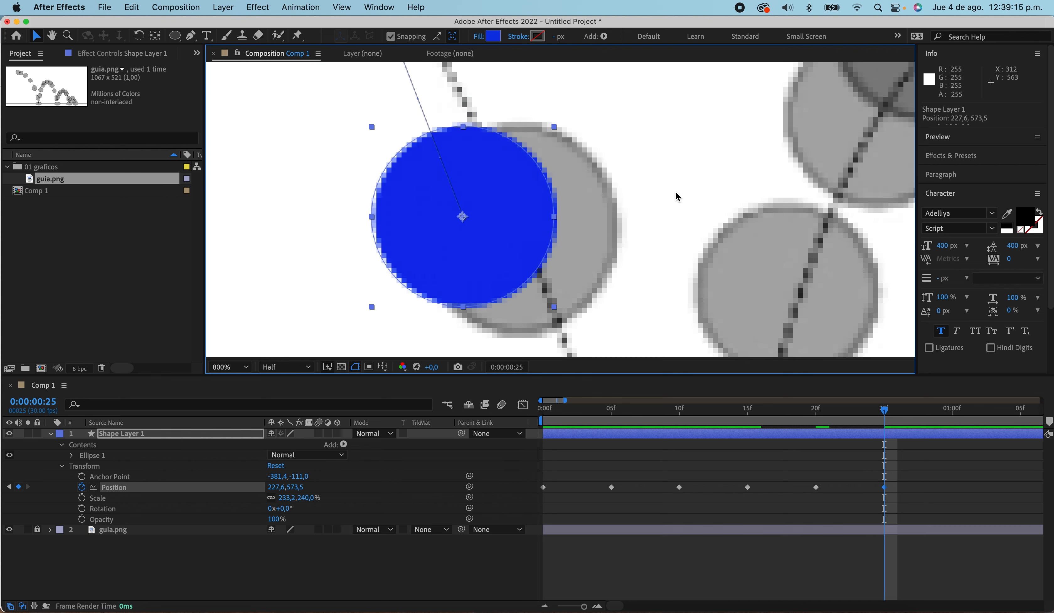
{"action": "key", "text": "shift+Right"}
{"action": "key", "text": "shift+Right"}
{"action": "key", "text": "shift+Right"}
{"action": "key", "text": "shift+Right"}
{"action": "key", "text": "shift+Right"}
{"action": "key", "text": "shift+Right"}
{"action": "key", "text": "shift+Right"}
{"action": "key", "text": "shift+Right"}
{"action": "key", "text": "shift+Right"}
{"action": "key", "text": "shift+Down"}
{"action": "key", "text": "shift+Down"}
{"action": "key", "text": "shift+Down"}
{"action": "key", "text": "shift+Down"}
{"action": "key", "text": "shift+Right"}
{"action": "key", "text": "shift+Right"}
{"action": "key", "text": "shift+Right"}
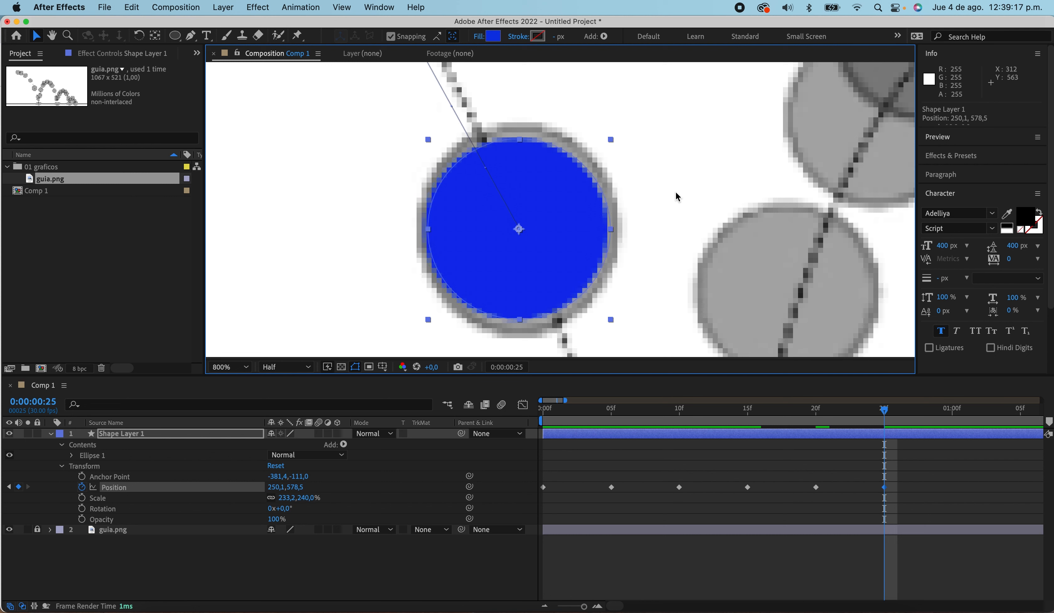
Fine-tune the 0:00:00:25 keyframe to about 249.1, 578.7, and move the current time back to 0:00:00:24
{"action": "key", "text": "Down"}
{"action": "key", "text": "Down"}
{"action": "key", "text": "Left"}
{"action": "key", "text": "Left"}
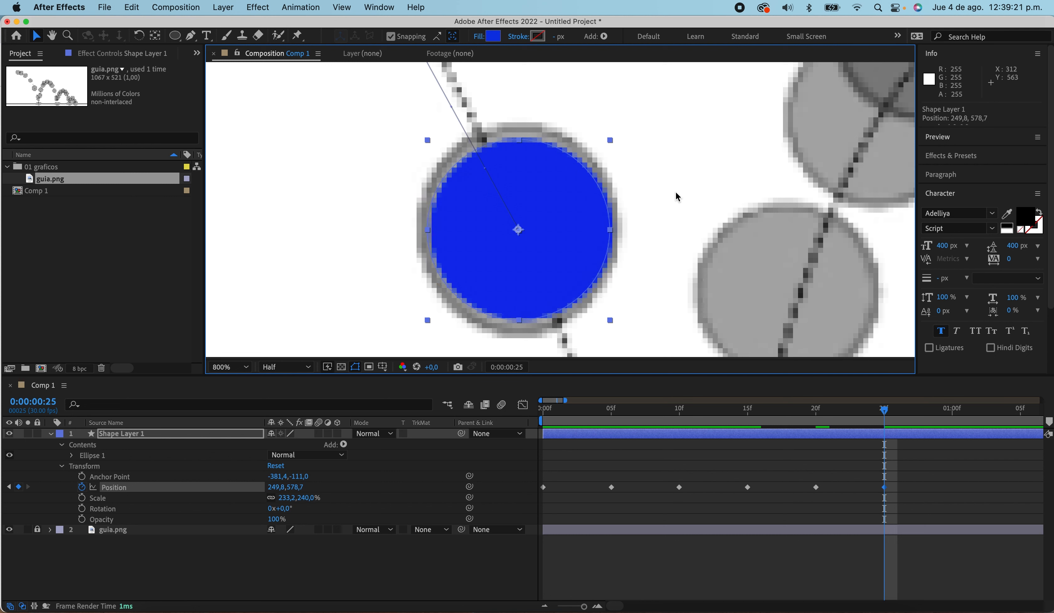
{"action": "key", "text": "Left"}
{"action": "key", "text": "Left"}
{"action": "key", "text": "Left"}
{"action": "key", "text": "Left"}
{"action": "key", "text": "Left"}
{"action": "key", "text": "Left"}
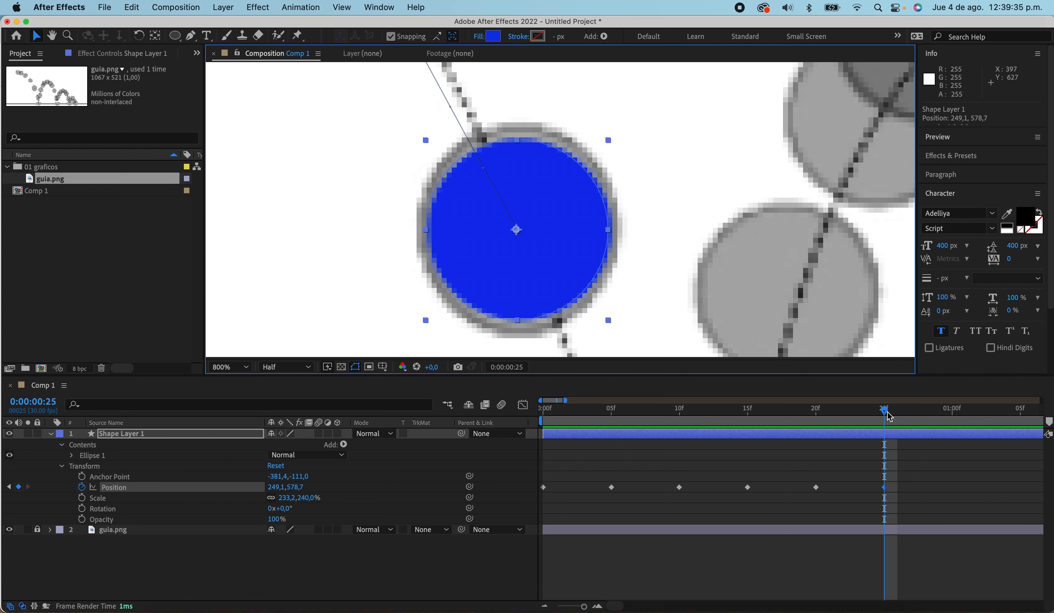
{"action": "mouse_move", "coordinate": [890, 417]}
{"action": "left_mouse_down"}
{"action": "mouse_move", "coordinate": [821, 415]}
{"action": "mouse_move", "coordinate": [870, 414]}
{"action": "left_mouse_up"}
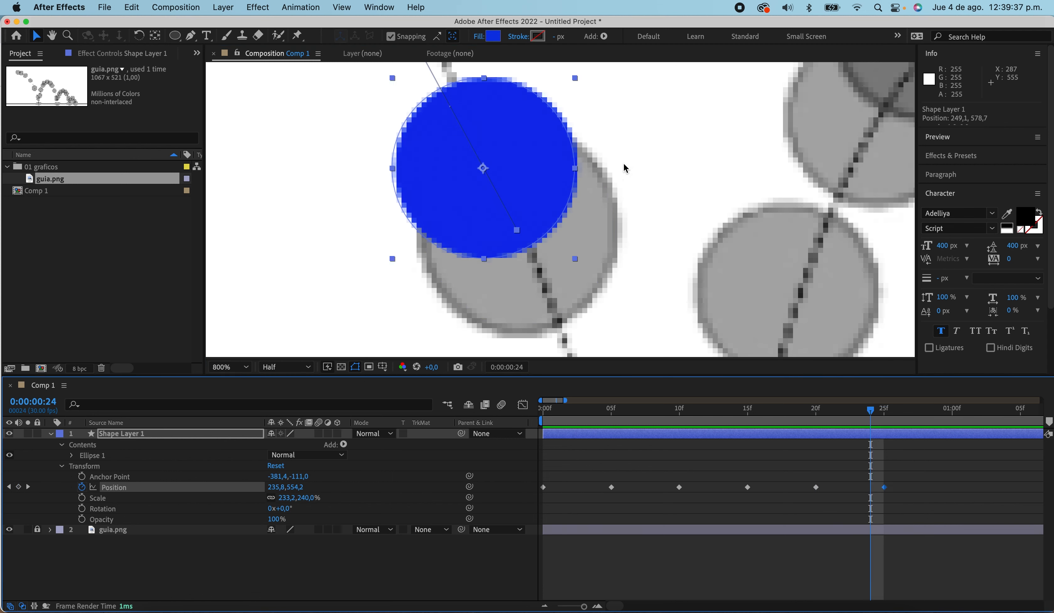
Play back and scrub the ball's motion between the start and frame 25 to check it against the guide path
{"action": "scroll", "coordinate": [603, 160], "scroll_direction": "down", "scroll_amount": 6}
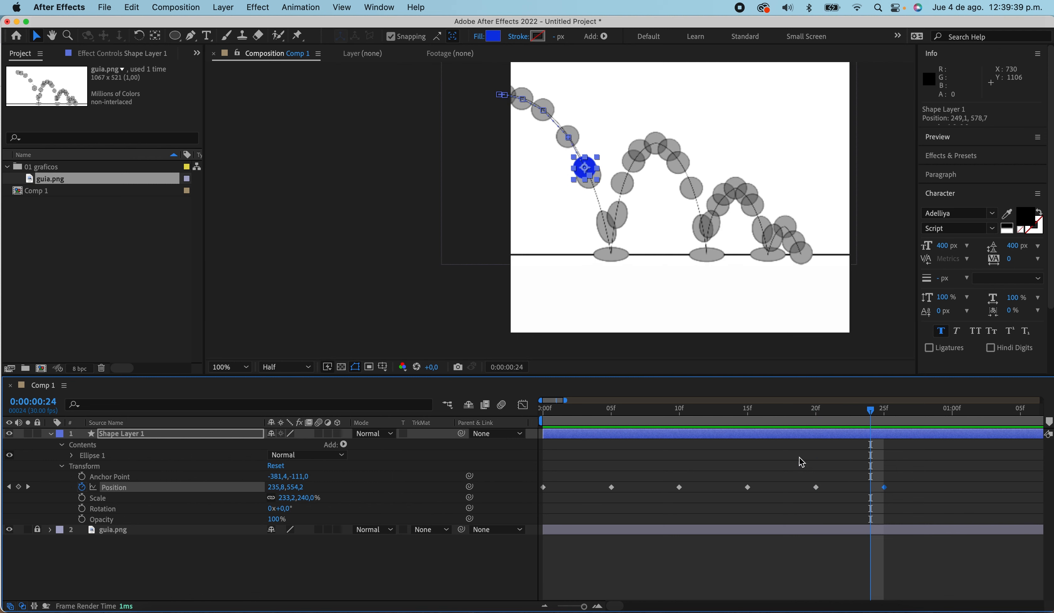
{"action": "left_click_drag", "start_coordinate": [856, 410], "coordinate": [612, 412]}
{"action": "left_click", "coordinate": [424, 341]}
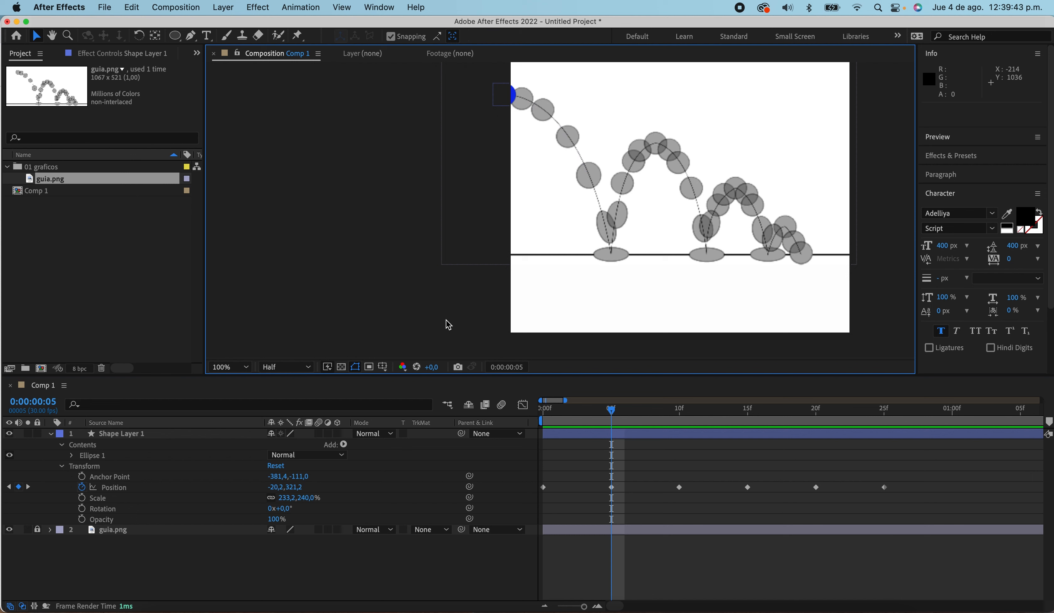
{"action": "left_click_drag", "start_coordinate": [613, 423], "coordinate": [543, 419]}
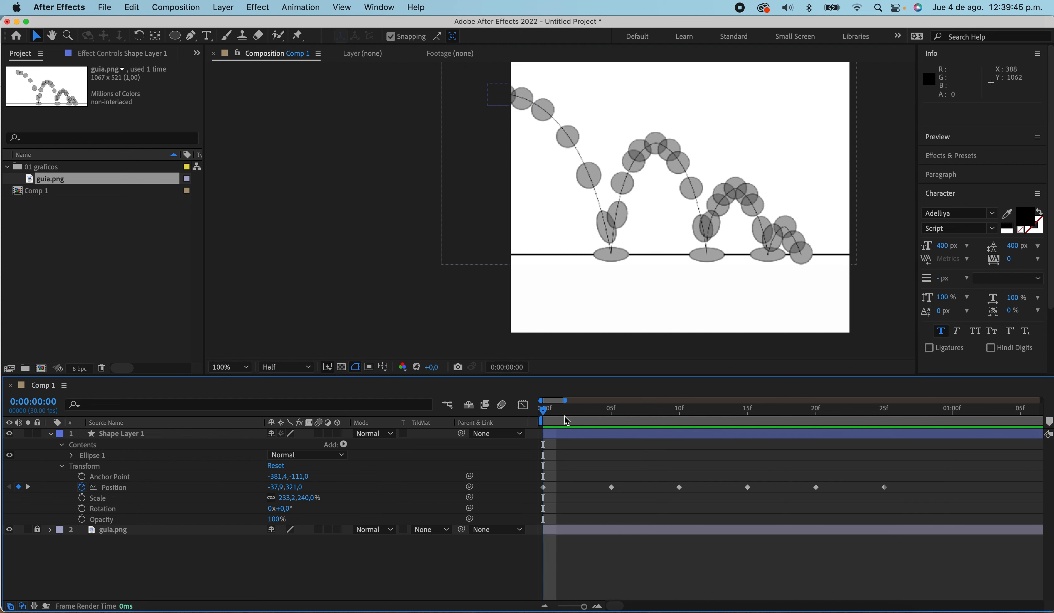
{"action": "key", "text": "space"}
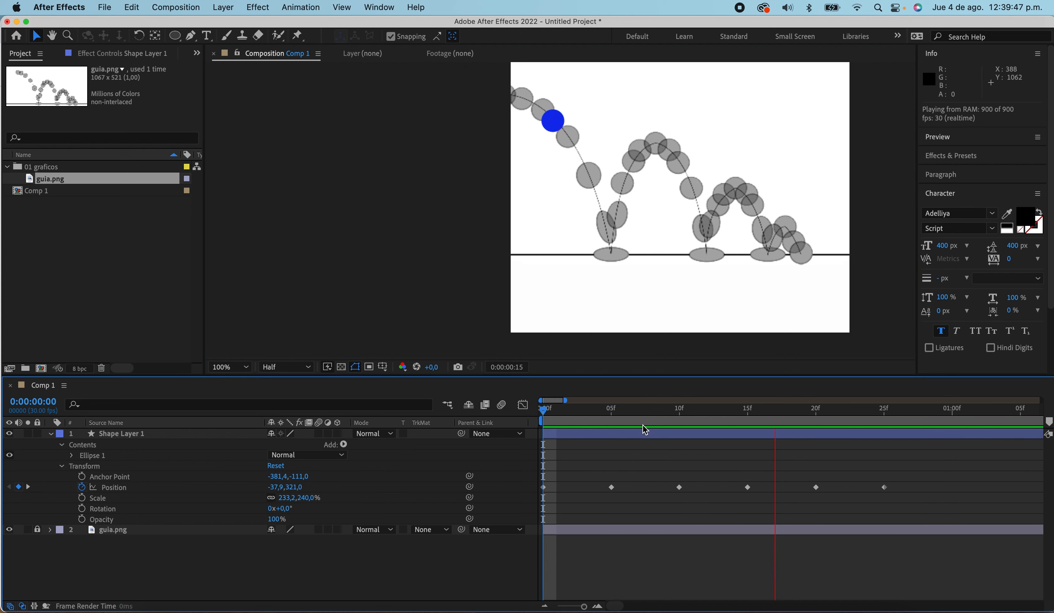
{"action": "key", "text": "space"}
{"action": "left_click_drag", "start_coordinate": [970, 409], "coordinate": [497, 410]}
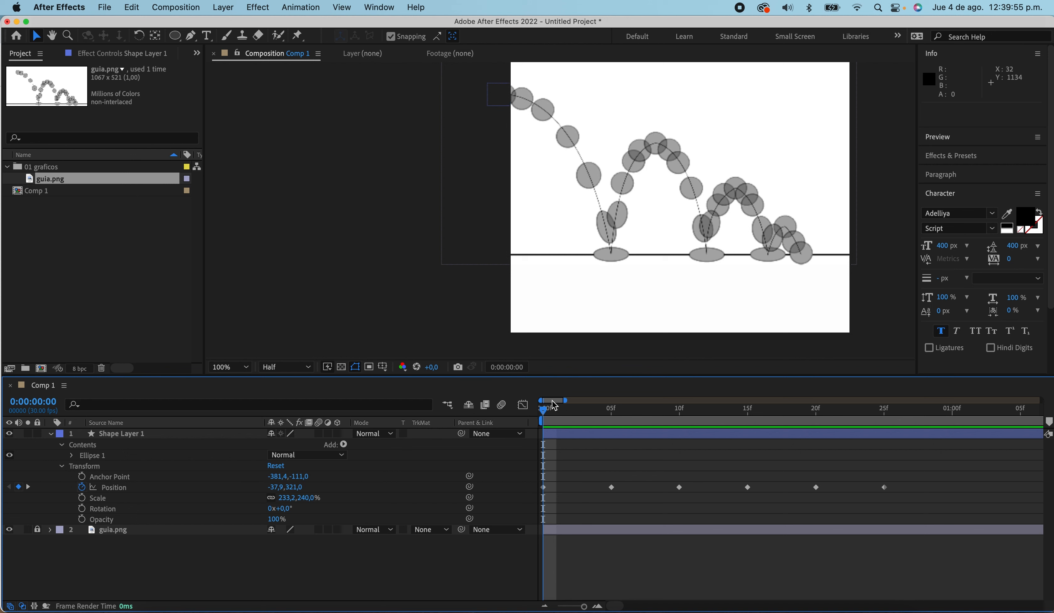
{"action": "key", "text": "space"}
{"action": "key", "text": "space"}
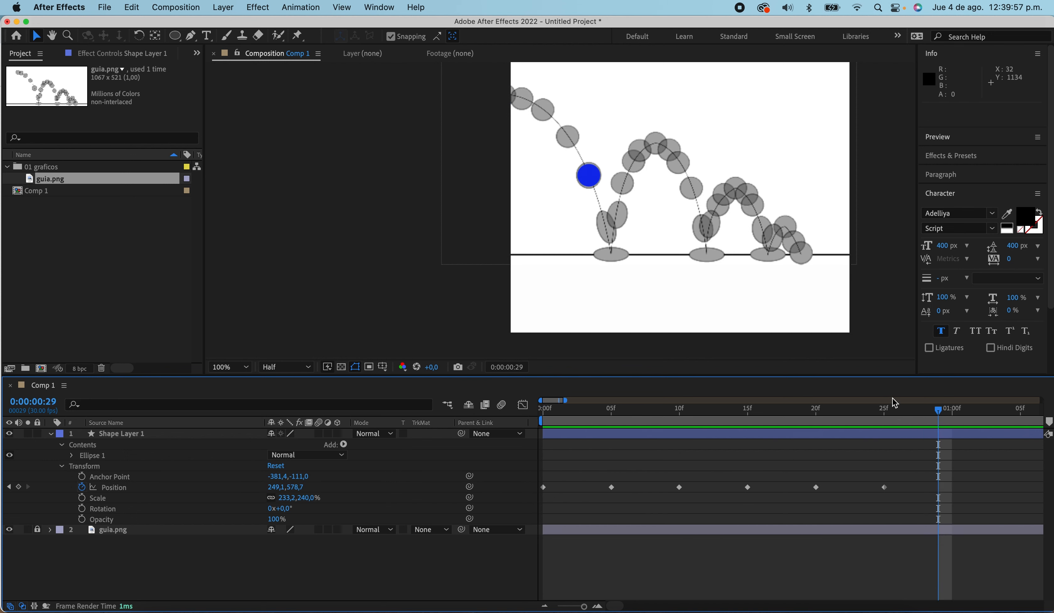
{"action": "key", "text": "space"}
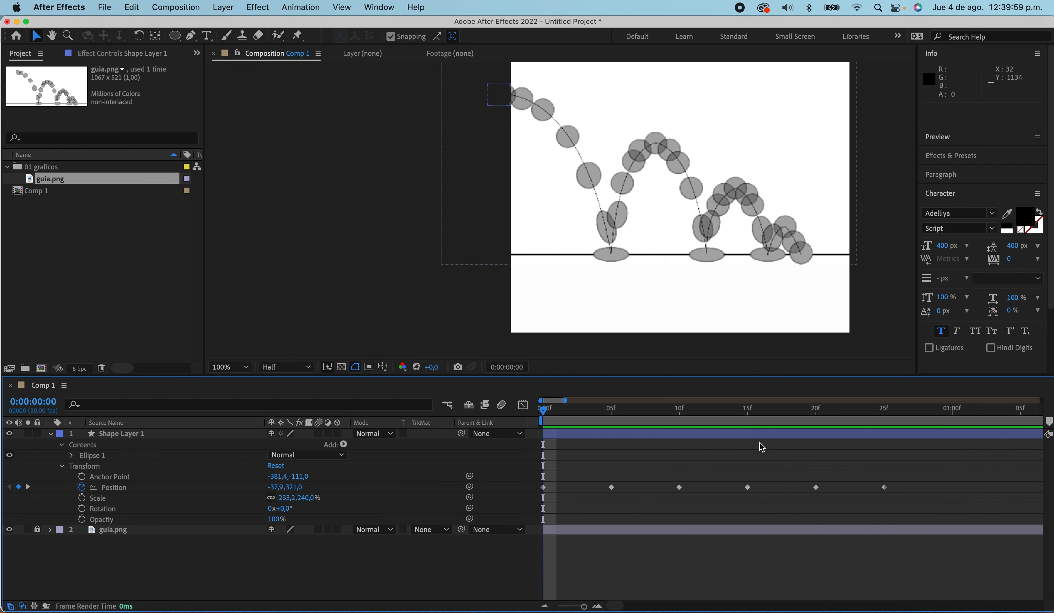
{"action": "key", "text": "space"}
{"action": "left_click_drag", "start_coordinate": [760, 410], "coordinate": [611, 412]}
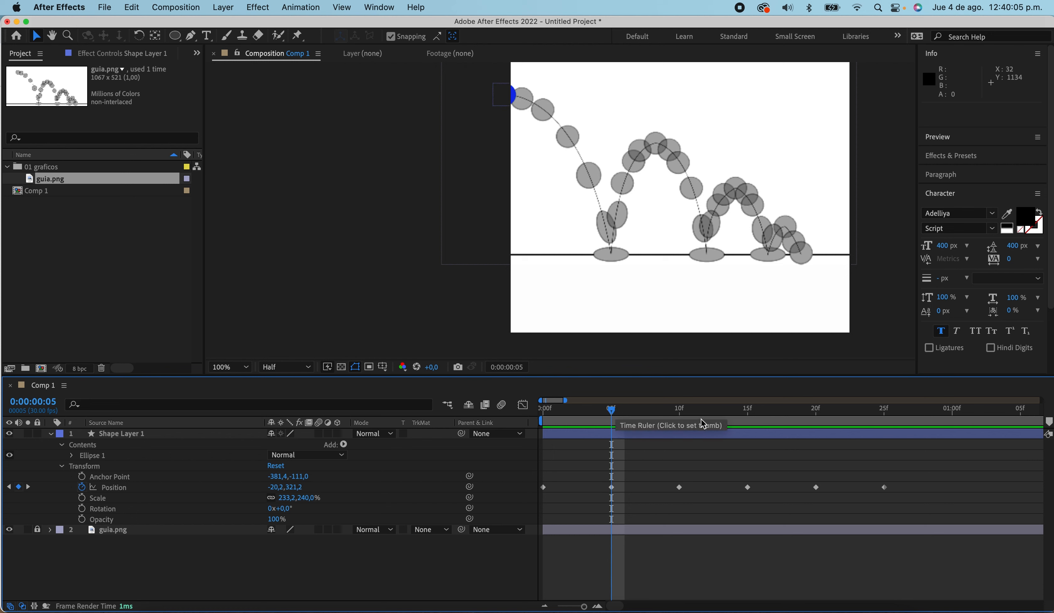
{"action": "key", "text": "space"}
{"action": "left_click_drag", "start_coordinate": [943, 415], "coordinate": [886, 478]}
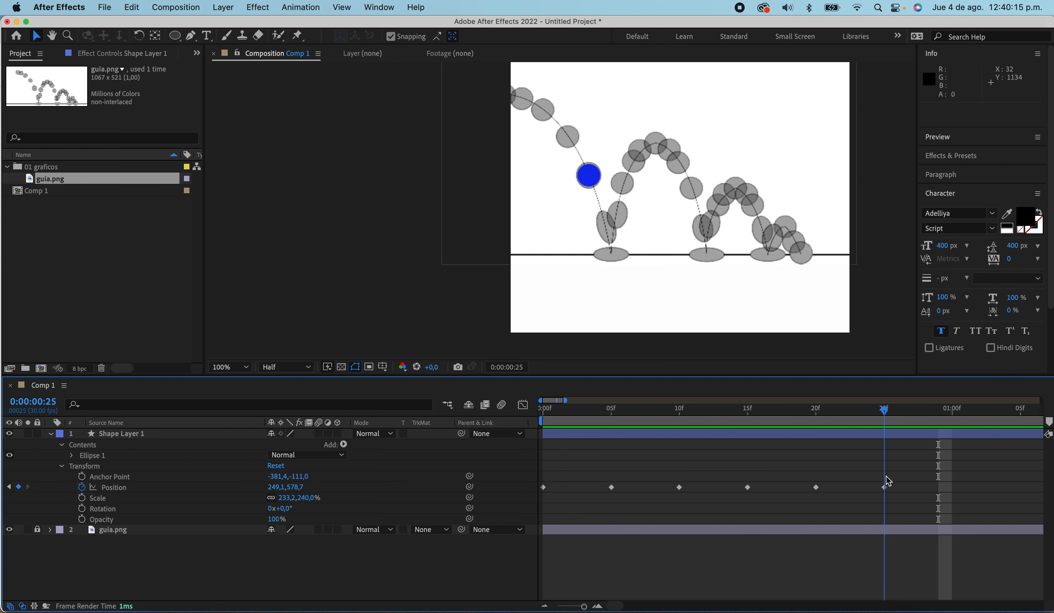
Enable Scale keyframing on Shape Layer 1 at frame 20, where the ball covers its guide circle
{"action": "key", "text": "n"}
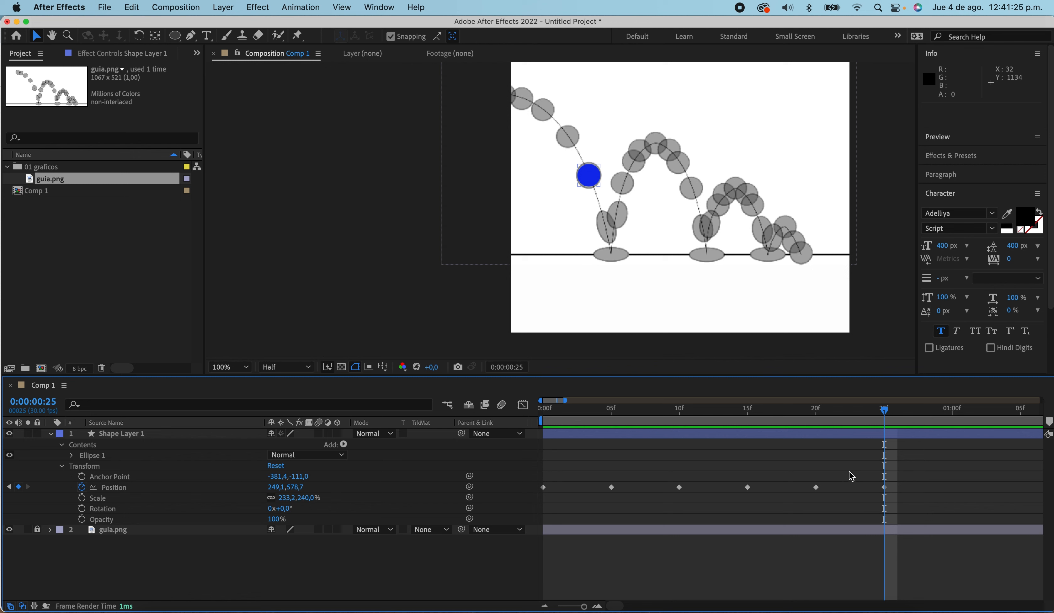
{"action": "scroll", "coordinate": [590, 175], "scroll_direction": "up", "scroll_amount": 2}
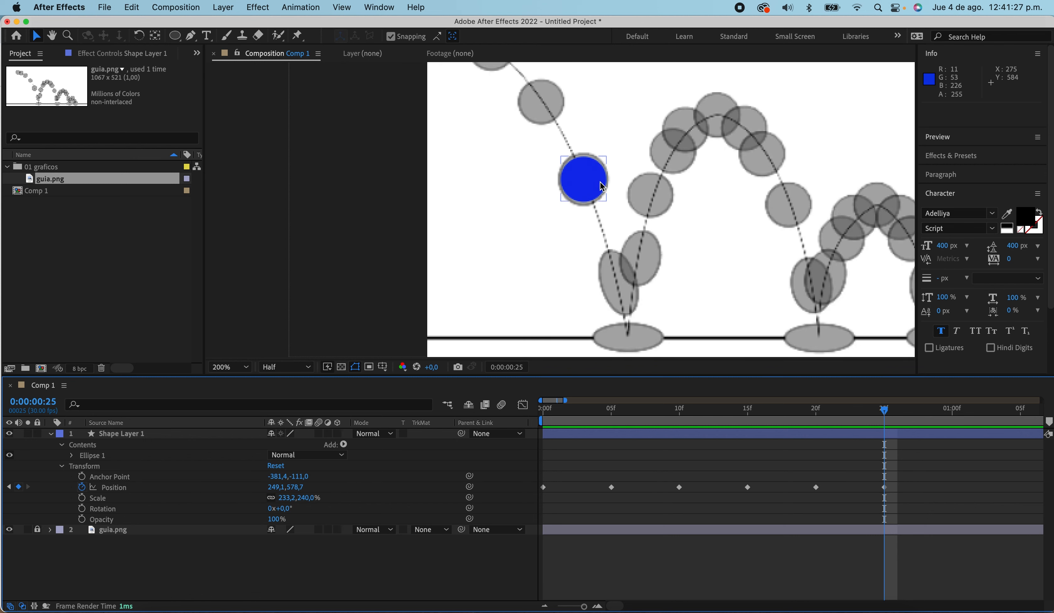
{"action": "left_click_drag", "start_coordinate": [884, 409], "coordinate": [817, 433]}
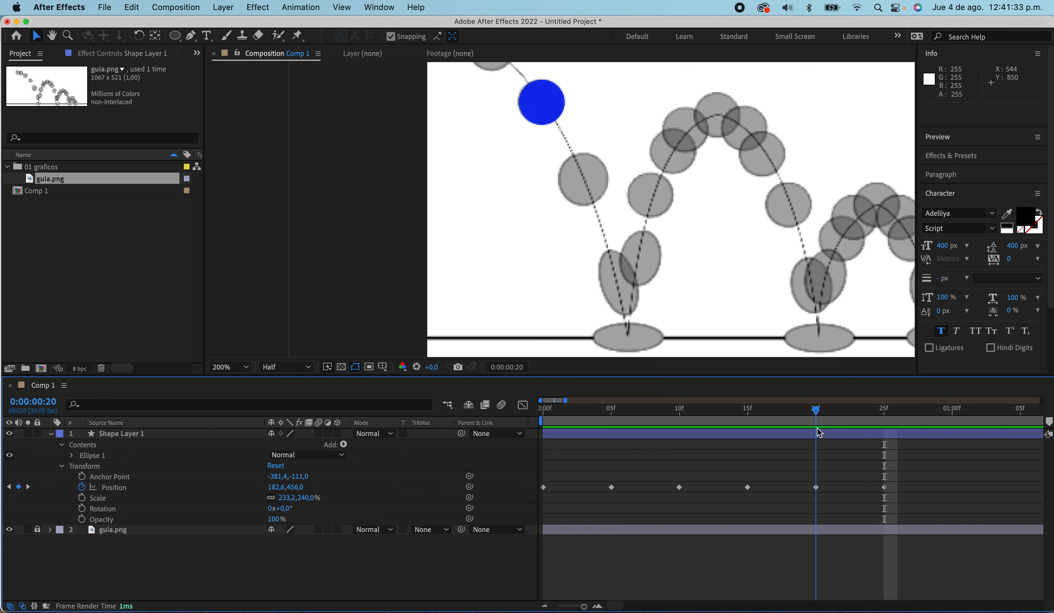
{"action": "left_click", "coordinate": [819, 433]}
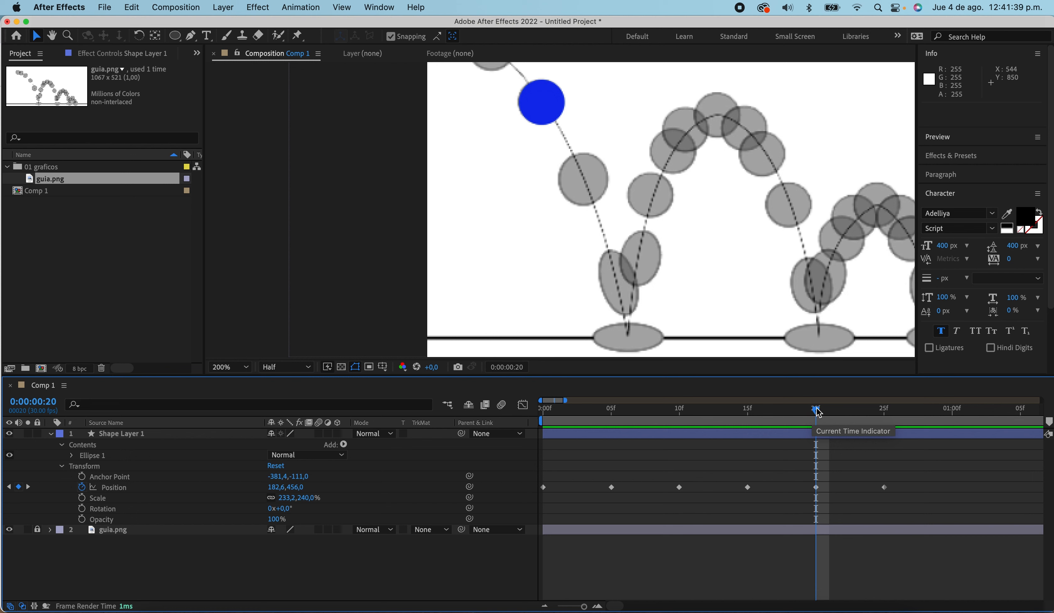
{"action": "left_click", "coordinate": [907, 413]}
{"action": "left_click_drag", "start_coordinate": [906, 410], "coordinate": [816, 411]}
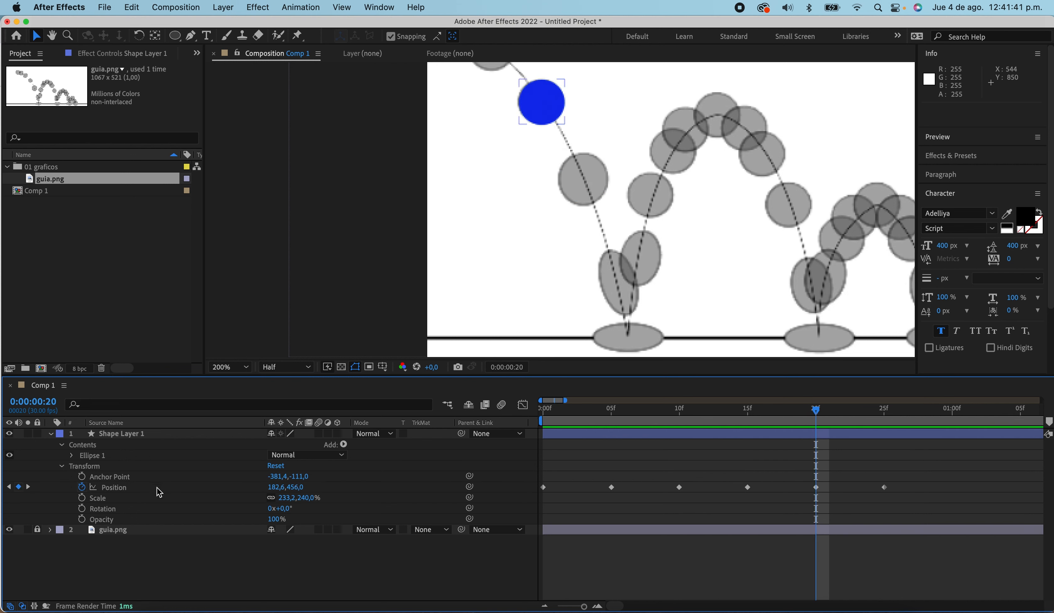
{"action": "left_click", "coordinate": [81, 498]}
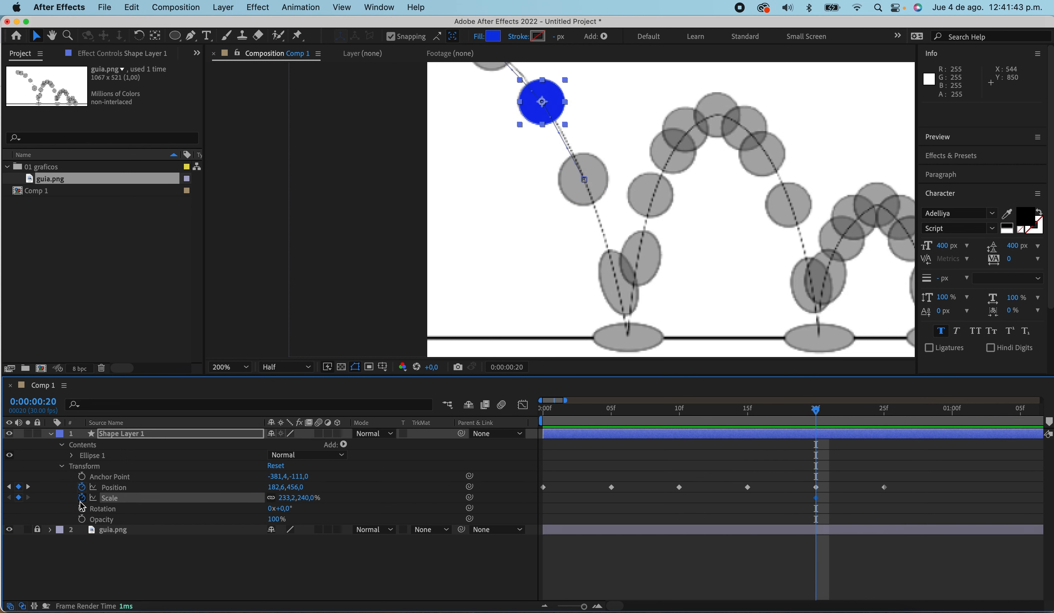
Add a Scale keyframe at frame 25, unlink the proportions and set the scale to 255,2% by 278,0% to fit the guide circle
{"action": "mouse_move", "coordinate": [819, 412]}
{"action": "left_mouse_down"}
{"action": "mouse_move", "coordinate": [525, 422]}
{"action": "mouse_move", "coordinate": [823, 417]}
{"action": "left_mouse_up"}
{"action": "left_click_drag", "start_coordinate": [819, 416], "coordinate": [886, 419]}
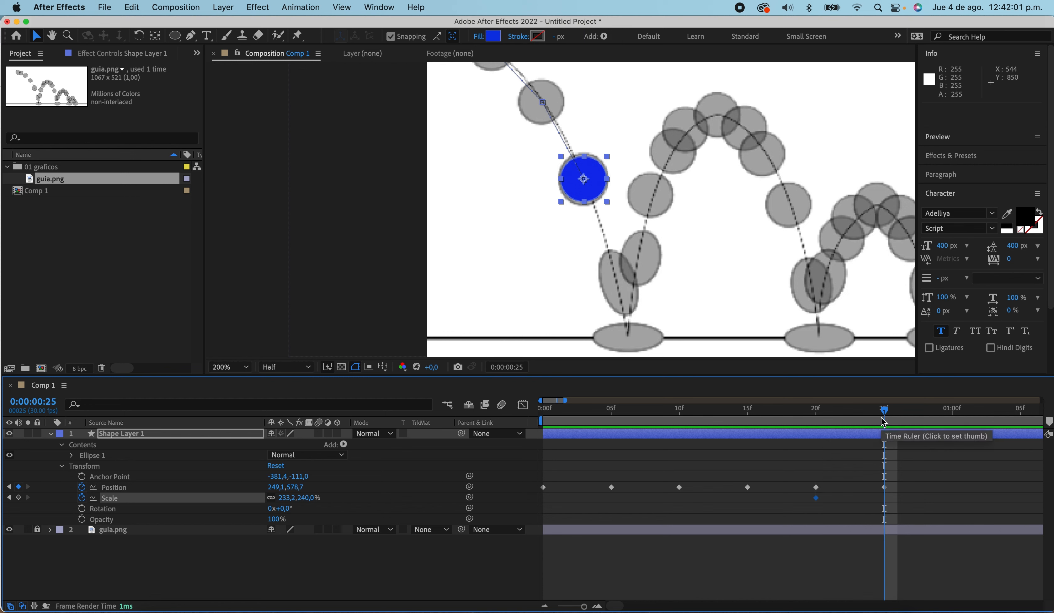
{"action": "left_click", "coordinate": [18, 499]}
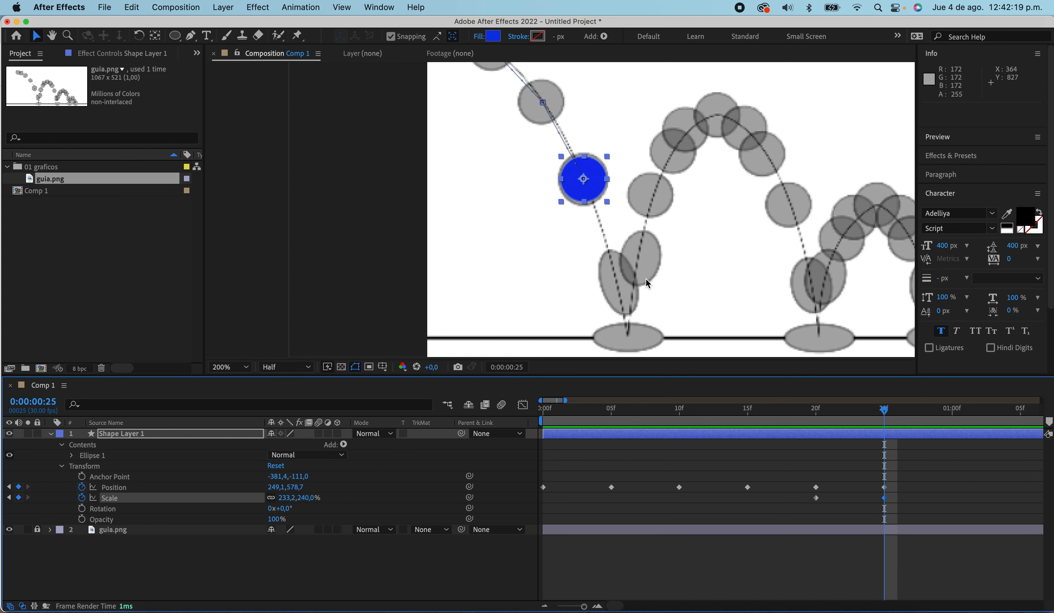
{"action": "scroll", "coordinate": [615, 168], "scroll_direction": "up", "scroll_amount": 2}
{"action": "scroll", "coordinate": [611, 167], "scroll_direction": "up", "scroll_amount": 1}
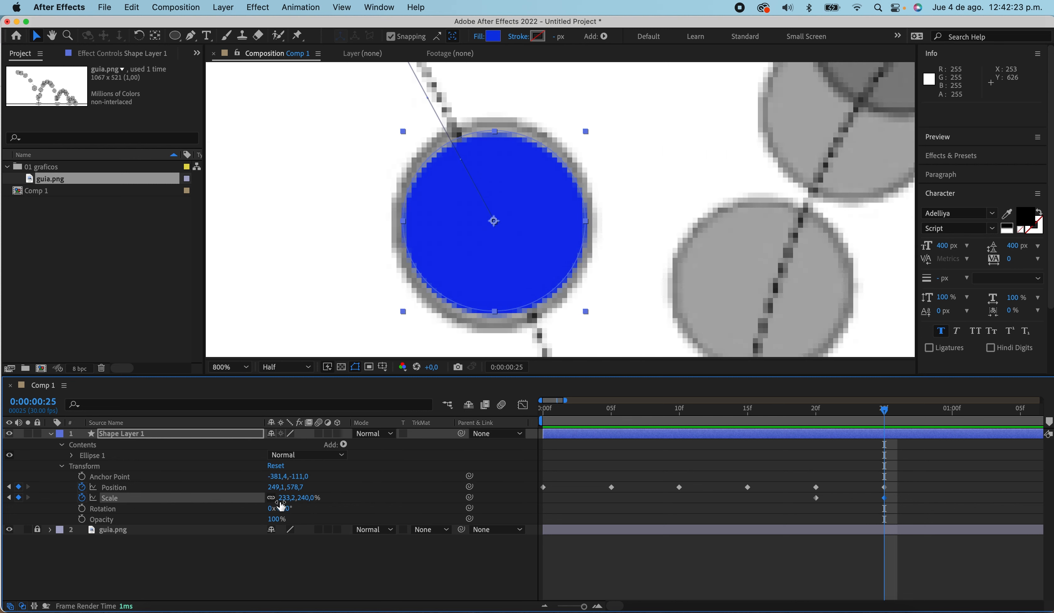
{"action": "left_click", "coordinate": [272, 498]}
{"action": "left_click_drag", "start_coordinate": [289, 499], "coordinate": [302, 498]}
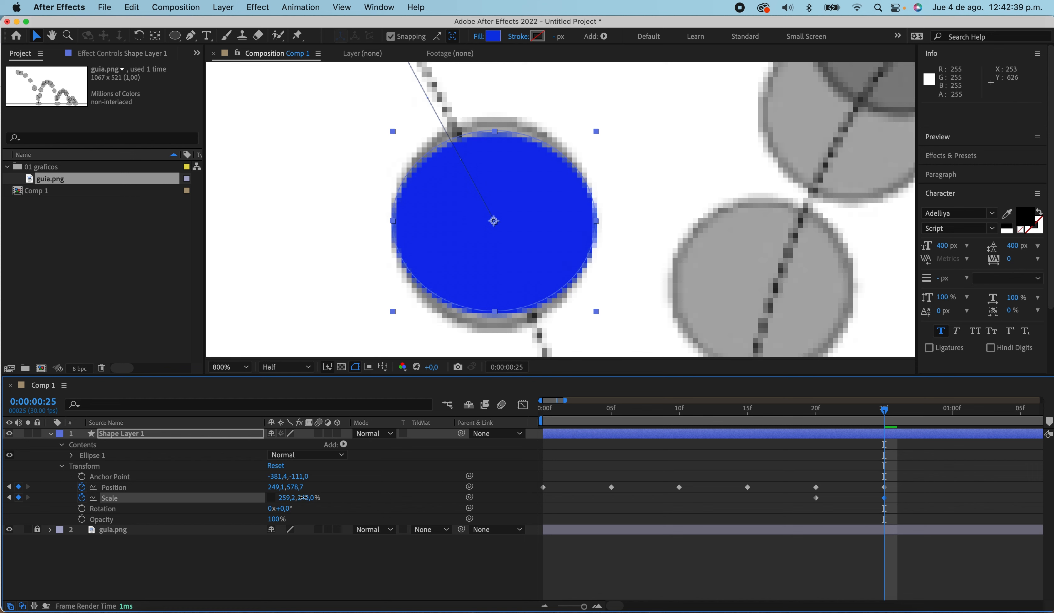
{"action": "left_click_drag", "start_coordinate": [307, 497], "coordinate": [328, 495]}
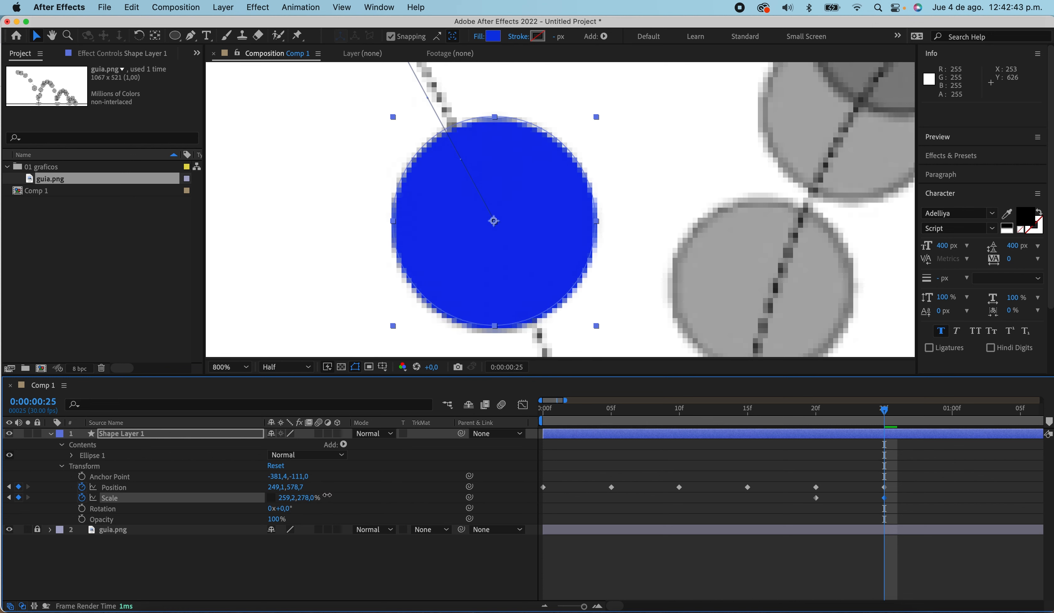
{"action": "left_click_drag", "start_coordinate": [291, 501], "coordinate": [288, 501]}
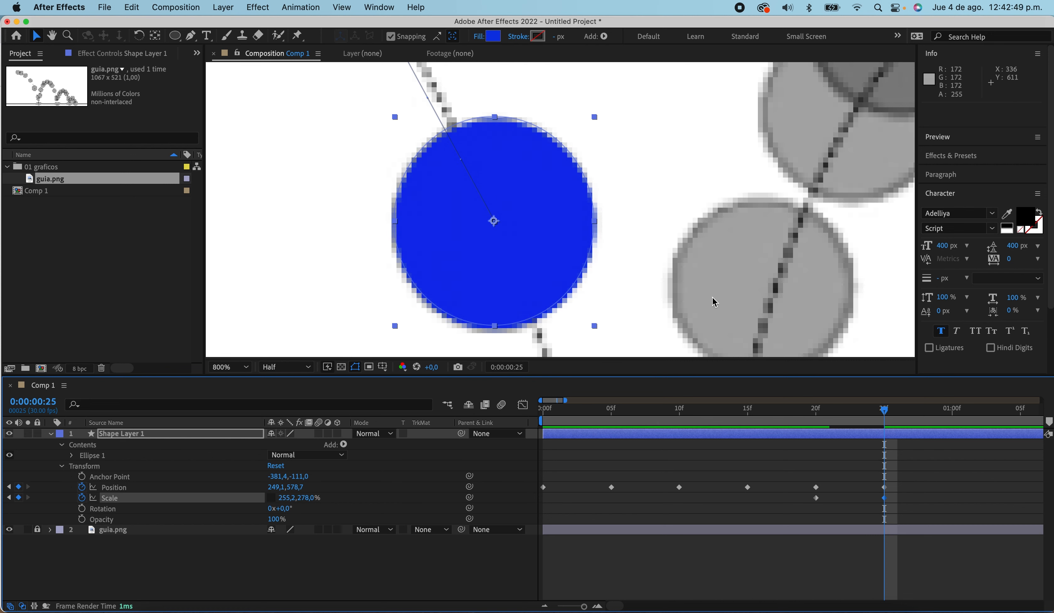
Scrub between frames 19 and 25 to check how the ball's scale changes along the path
{"action": "scroll", "coordinate": [626, 207], "scroll_direction": "down", "scroll_amount": 4}
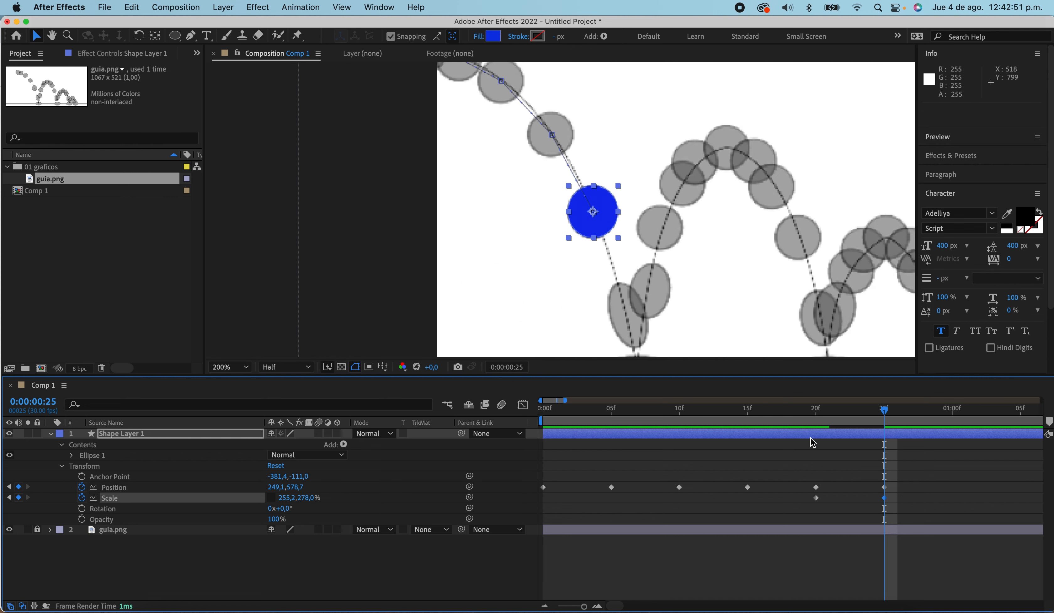
{"action": "left_click_drag", "start_coordinate": [886, 409], "coordinate": [809, 409]}
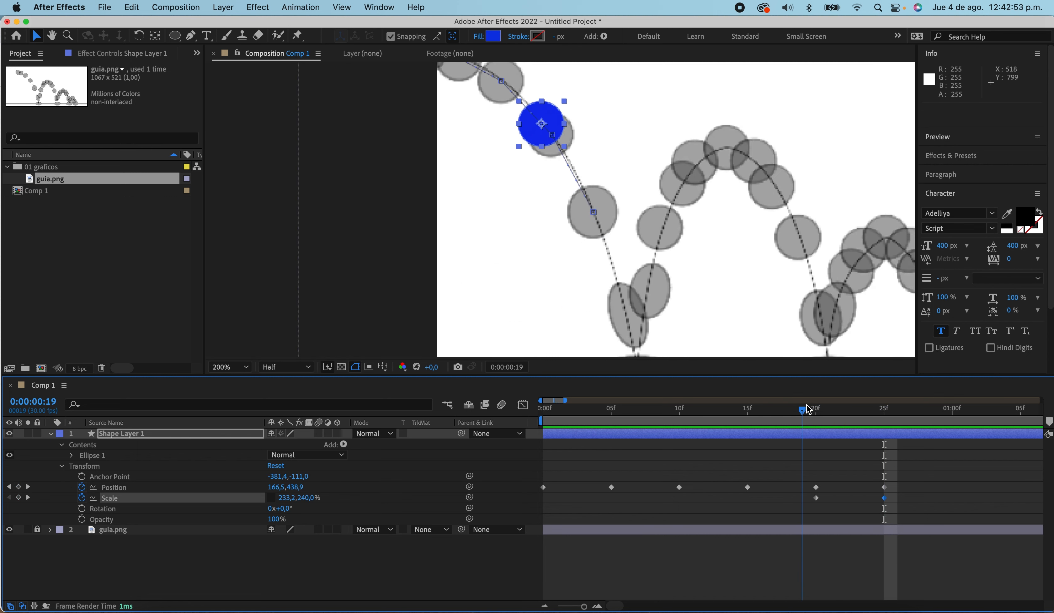
{"action": "left_click", "coordinate": [782, 448]}
{"action": "left_click_drag", "start_coordinate": [800, 412], "coordinate": [877, 422]}
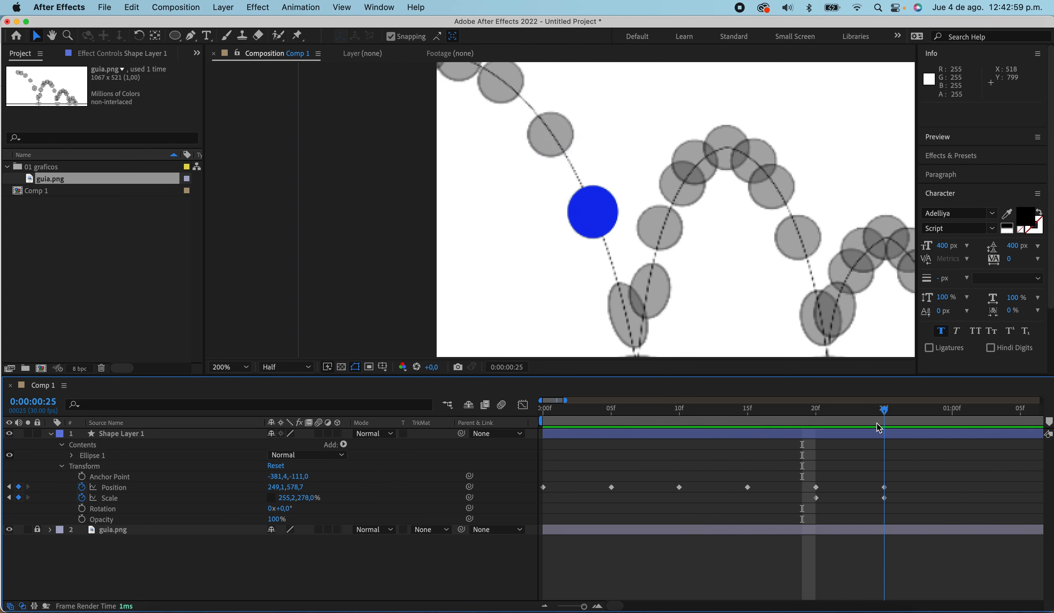
At 0:00:01:00, move the ball down the guide path onto the first tilted oval, at position 304,6, 745,2
{"action": "key", "text": "h"}
{"action": "left_click_drag", "start_coordinate": [748, 288], "coordinate": [604, 218]}
{"action": "key", "text": "v"}
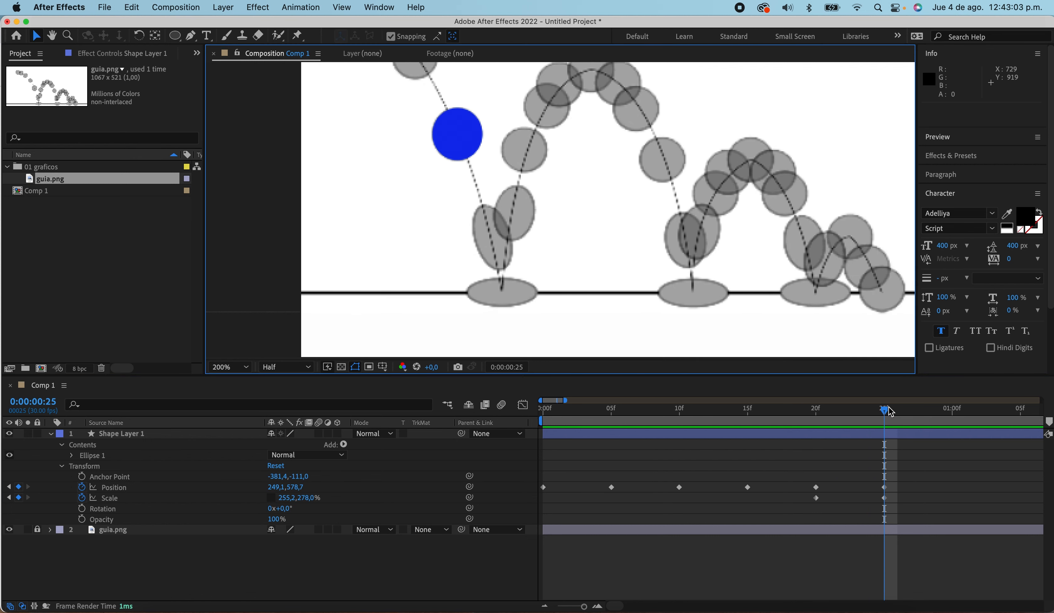
{"action": "left_click_drag", "start_coordinate": [891, 413], "coordinate": [957, 415]}
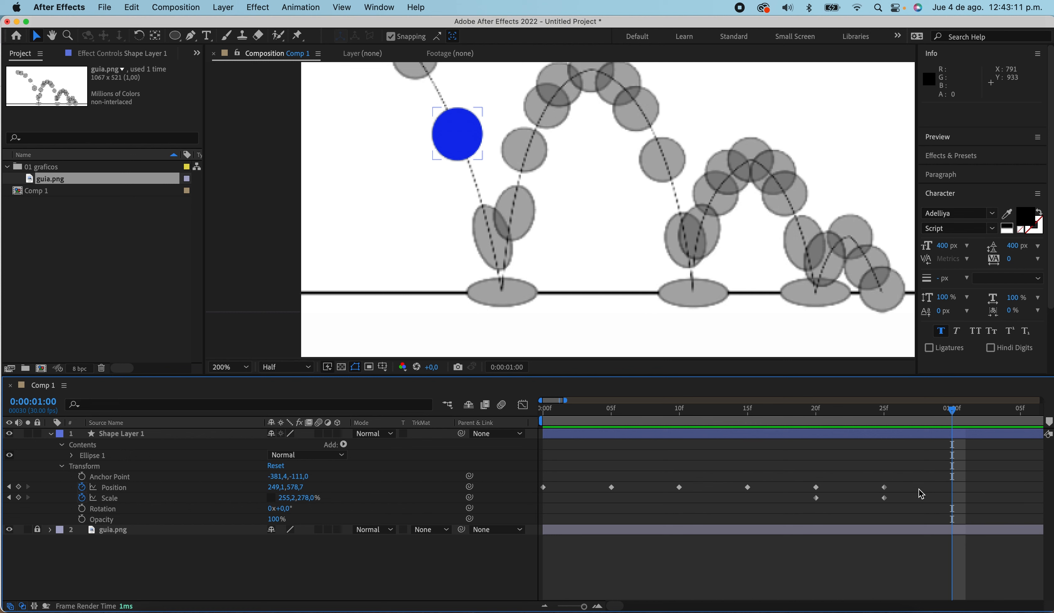
{"action": "left_click", "coordinate": [960, 437]}
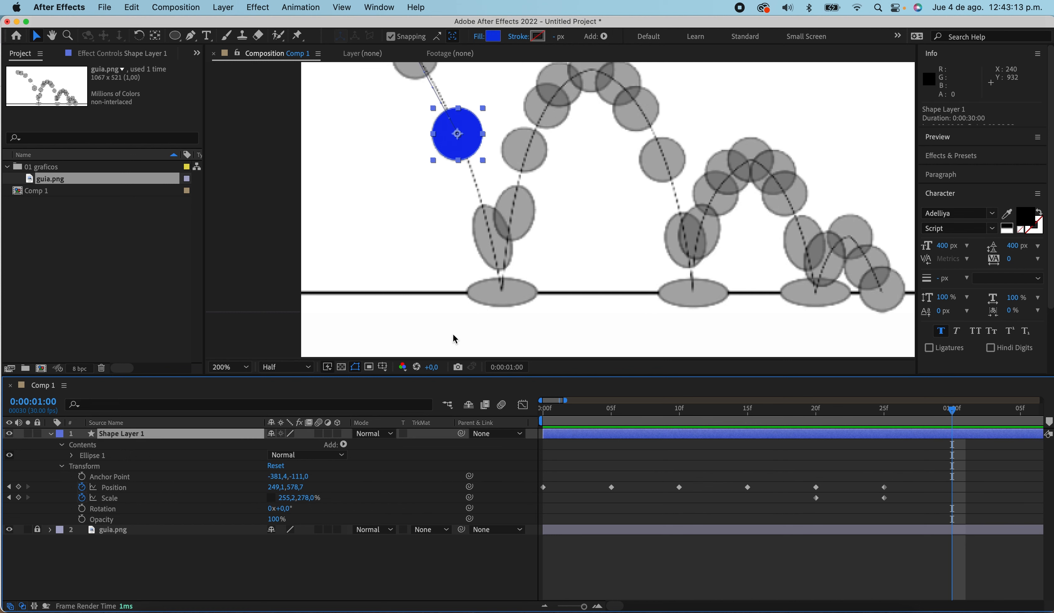
{"action": "key", "text": "shift+Down"}
{"action": "key", "text": "shift+Down"}
{"action": "key", "text": "shift+Down"}
{"action": "key", "text": "shift+Right"}
{"action": "key", "text": "shift+Right"}
{"action": "key", "text": "shift+Right"}
{"action": "key", "text": "shift+Down"}
{"action": "key", "text": "shift+Down"}
{"action": "key", "text": "shift+Down"}
{"action": "key", "text": "shift+Down"}
{"action": "key", "text": "shift+Down"}
{"action": "key", "text": "shift+Down"}
{"action": "key", "text": "shift+Down"}
{"action": "key", "text": "shift+Down"}
{"action": "key", "text": "shift+Right"}
{"action": "key", "text": "shift+Right"}
{"action": "key", "text": "shift+Down"}
{"action": "key", "text": "shift+Down"}
{"action": "key", "text": "shift+Down"}
{"action": "key", "text": "shift+Down"}
{"action": "key", "text": "shift+Down"}
{"action": "key", "text": "shift+Right"}
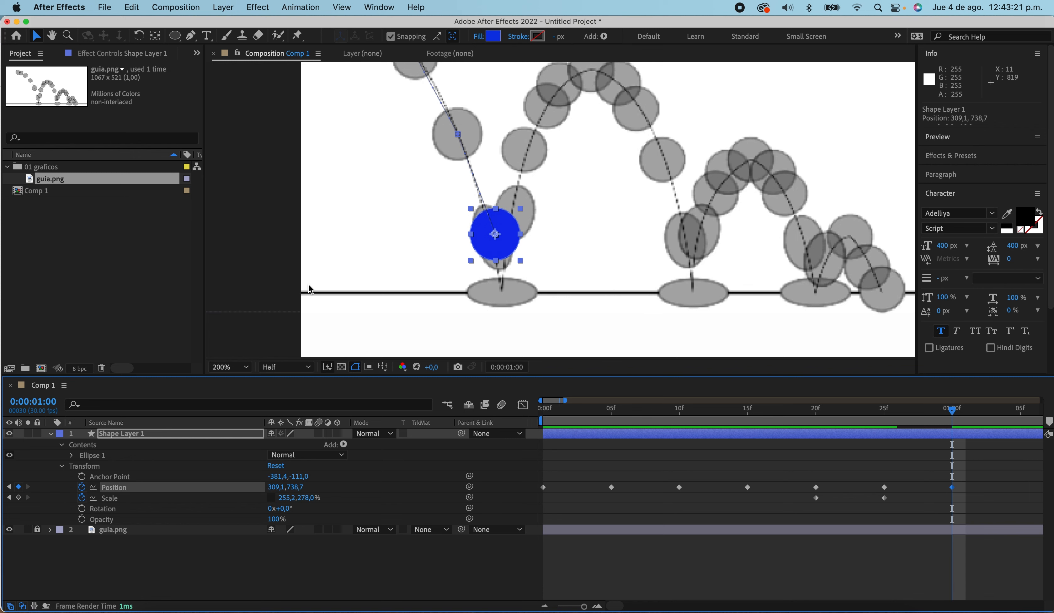
{"action": "scroll", "coordinate": [473, 239], "scroll_direction": "up", "scroll_amount": 2}
{"action": "key", "text": "shift+Left"}
{"action": "key", "text": "shift+Left"}
{"action": "key", "text": "shift+Right"}
{"action": "key", "text": "Down"}
{"action": "key", "text": "Down"}
{"action": "key", "text": "Down"}
{"action": "key", "text": "Down"}
{"action": "key", "text": "Down"}
{"action": "key", "text": "Down"}
{"action": "key", "text": "Down"}
{"action": "key", "text": "Down"}
{"action": "key", "text": "Down"}
{"action": "key", "text": "Down"}
{"action": "key", "text": "Down"}
{"action": "key", "text": "Down"}
{"action": "key", "text": "Down"}
{"action": "key", "text": "Down"}
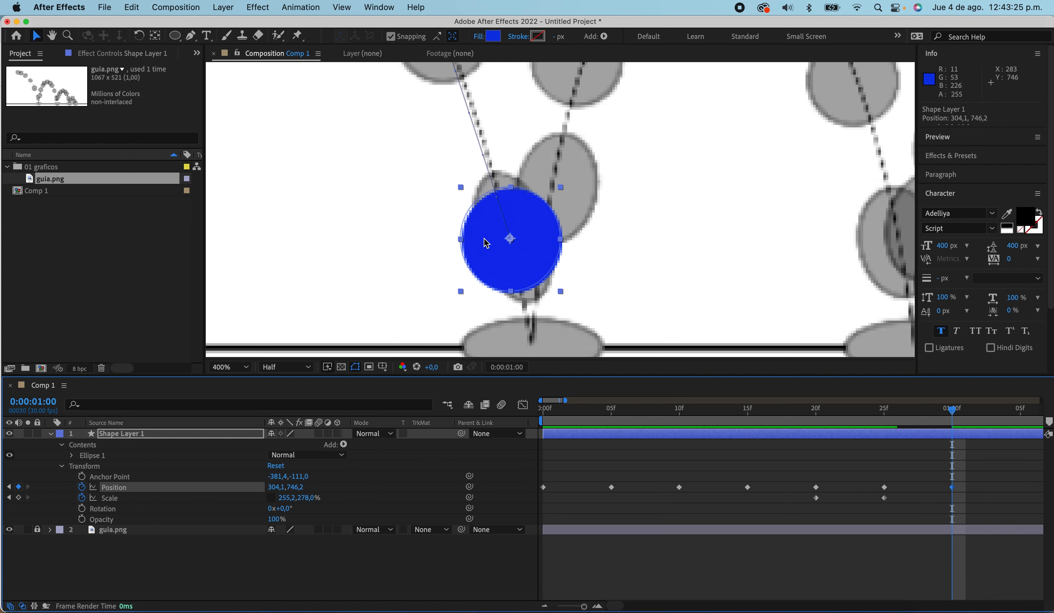
{"action": "key", "text": "Up"}
{"action": "key", "text": "Right"}
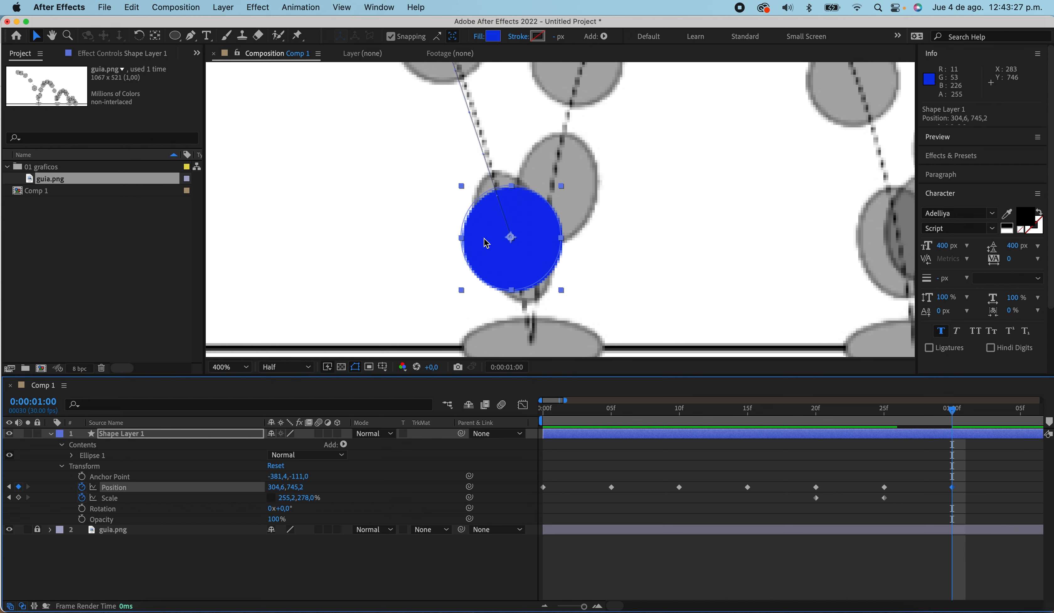
Add a Scale keyframe at 0:00:01:00 and stretch the ball vertically to a scale of 195,2% by 356,0%
{"action": "left_click", "coordinate": [20, 499]}
{"action": "left_click_drag", "start_coordinate": [287, 502], "coordinate": [356, 497]}
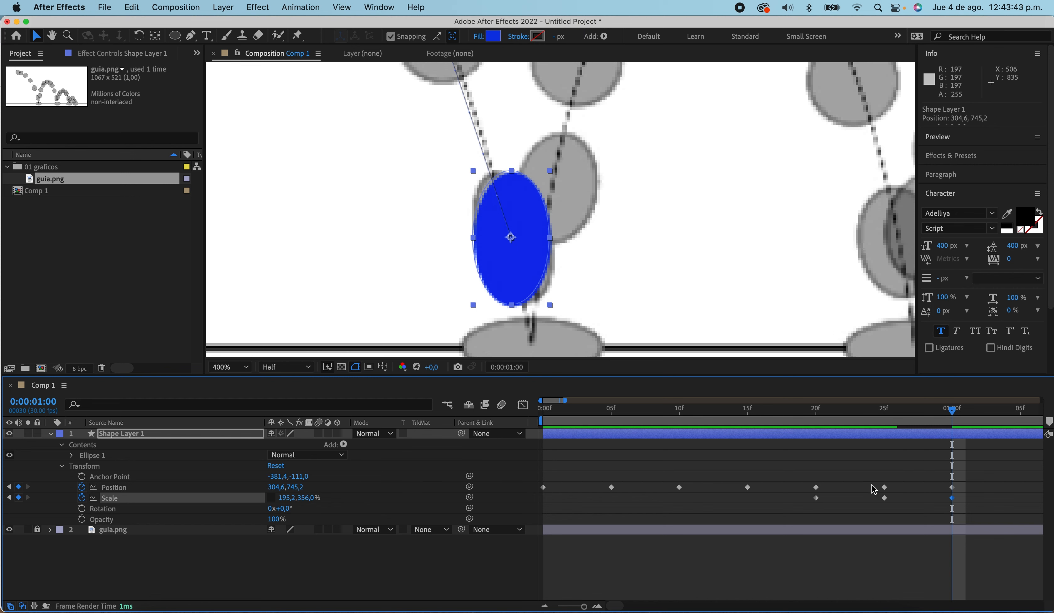
Scrub between frame 26 and 0:00:01:00 to inspect the ball's stretch against the guide ovals
{"action": "left_click_drag", "start_coordinate": [952, 411], "coordinate": [903, 433]}
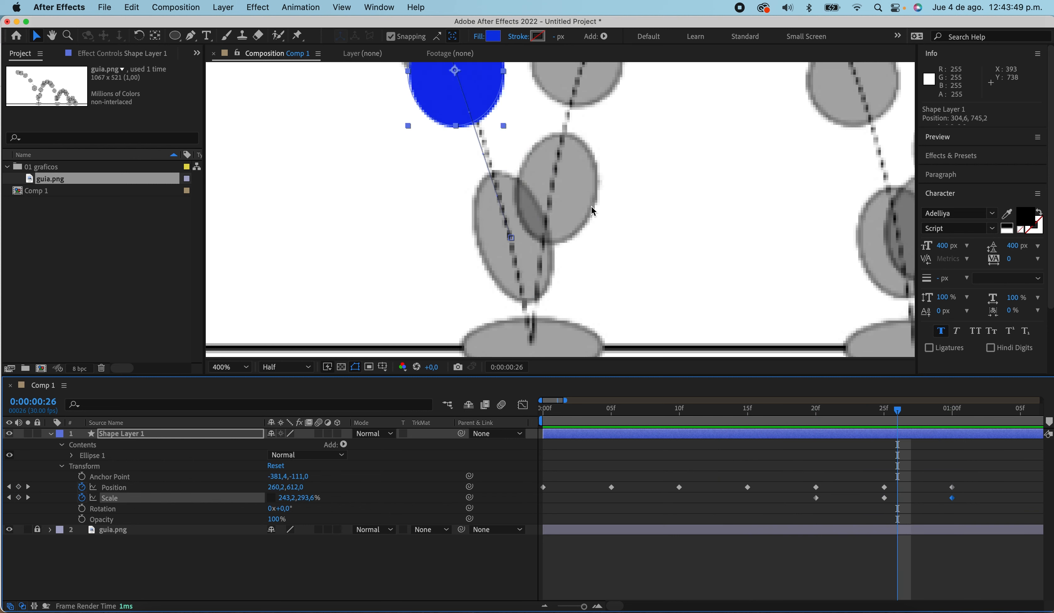
{"action": "key", "text": "h"}
{"action": "left_click_drag", "start_coordinate": [529, 141], "coordinate": [557, 250]}
{"action": "key", "text": "v"}
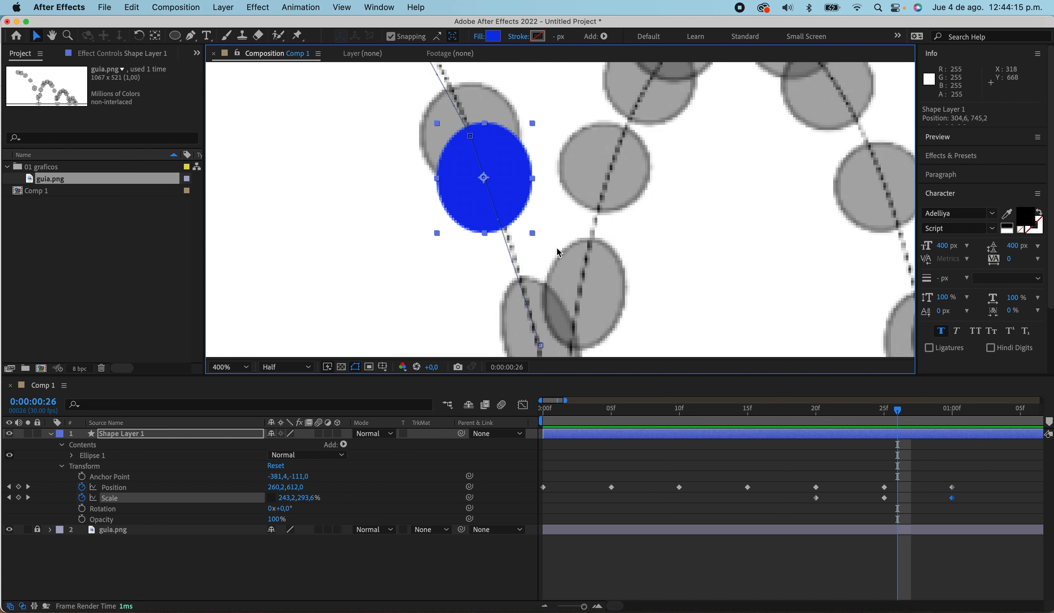
{"action": "left_click_drag", "start_coordinate": [746, 266], "coordinate": [723, 228]}
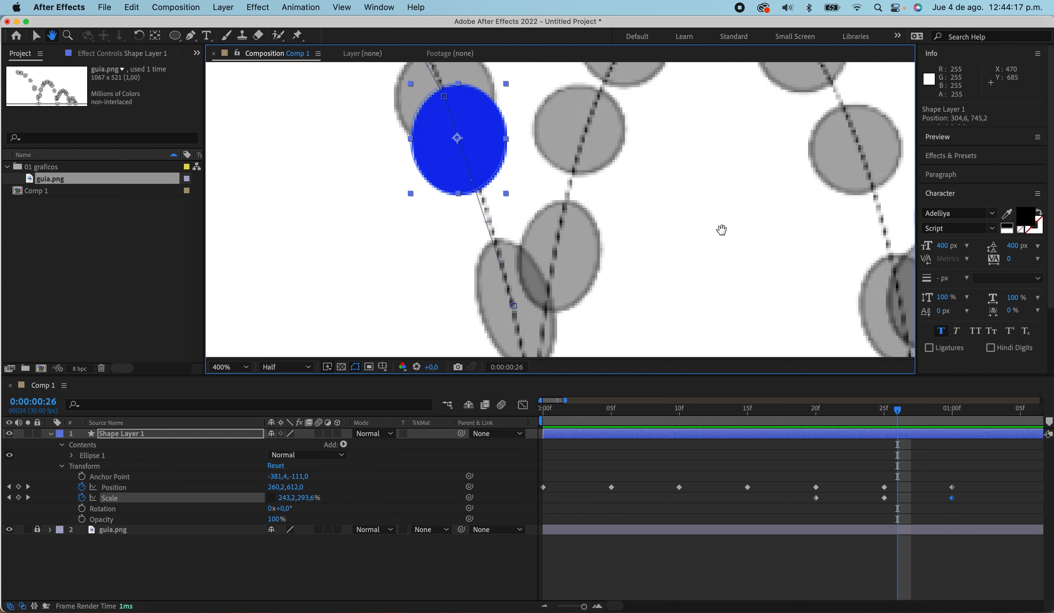
{"action": "left_click_drag", "start_coordinate": [788, 410], "coordinate": [952, 447]}
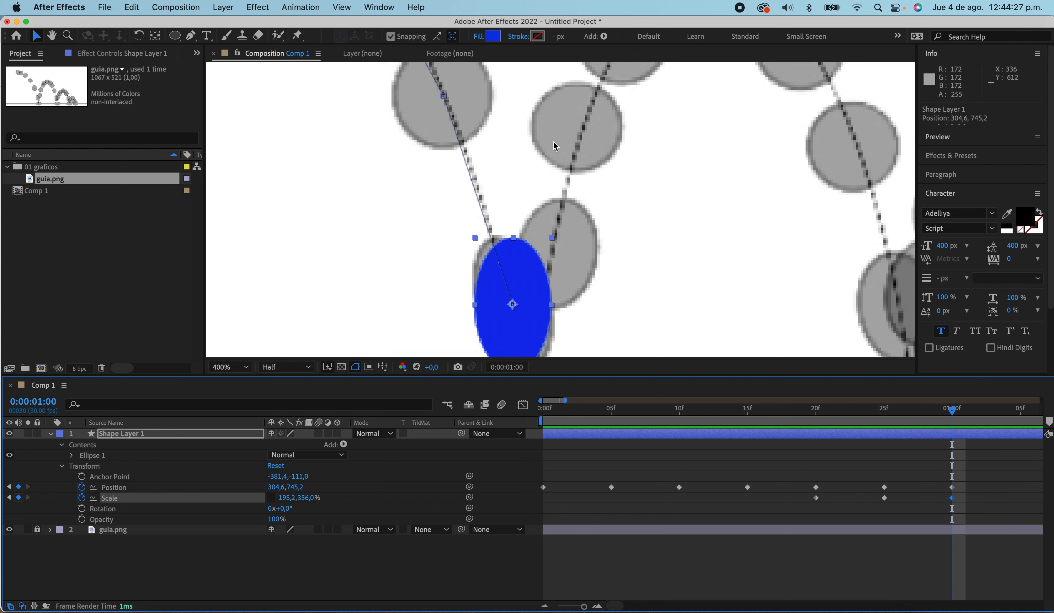
Start Rotation keyframing for the ball at frame 25 with a value of 0°
{"action": "key", "text": "h"}
{"action": "left_click_drag", "start_coordinate": [562, 253], "coordinate": [559, 167]}
{"action": "key", "text": "v"}
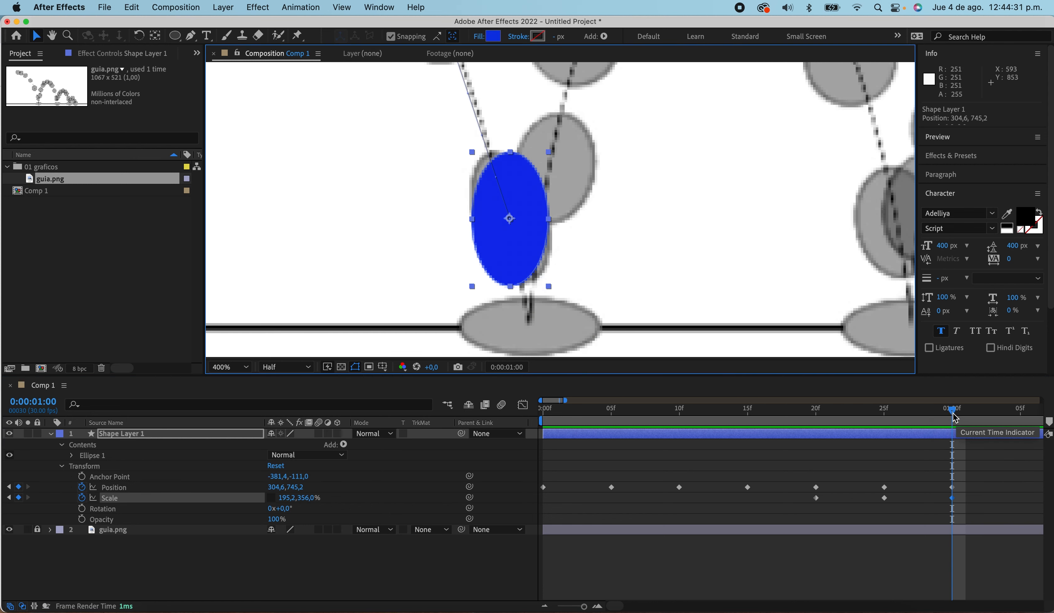
{"action": "left_click_drag", "start_coordinate": [952, 417], "coordinate": [883, 421]}
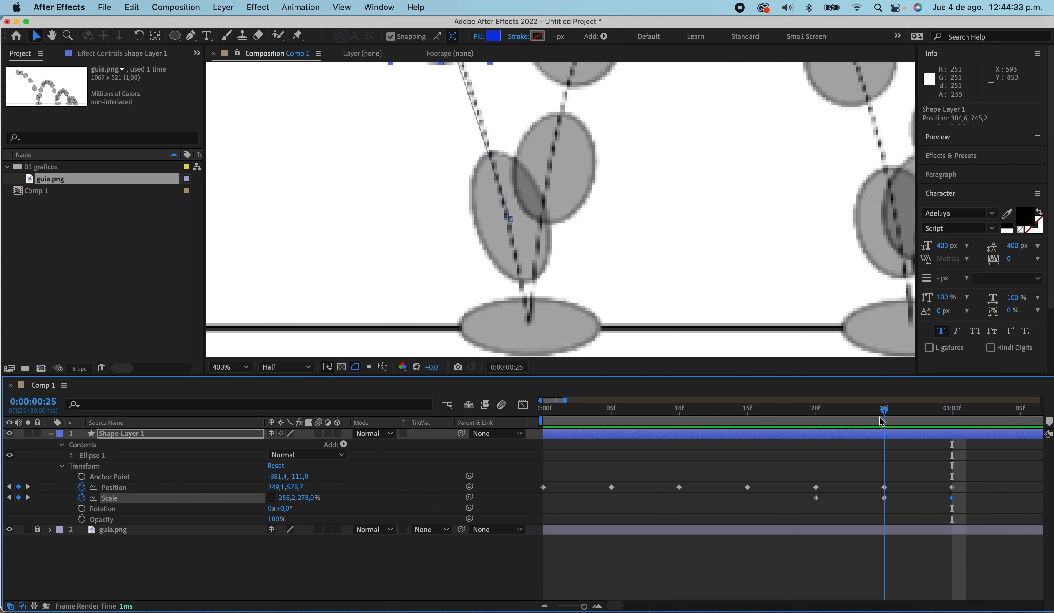
{"action": "key", "text": "h"}
{"action": "left_click_drag", "start_coordinate": [465, 118], "coordinate": [531, 264]}
{"action": "key", "text": "v"}
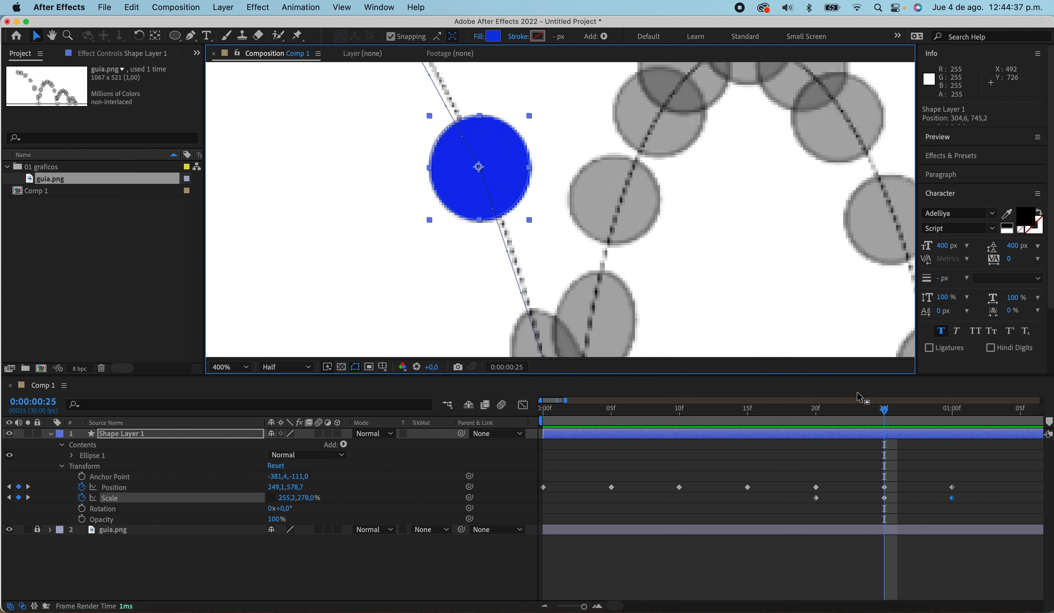
{"action": "left_click", "coordinate": [937, 416]}
{"action": "left_click_drag", "start_coordinate": [937, 416], "coordinate": [884, 414]}
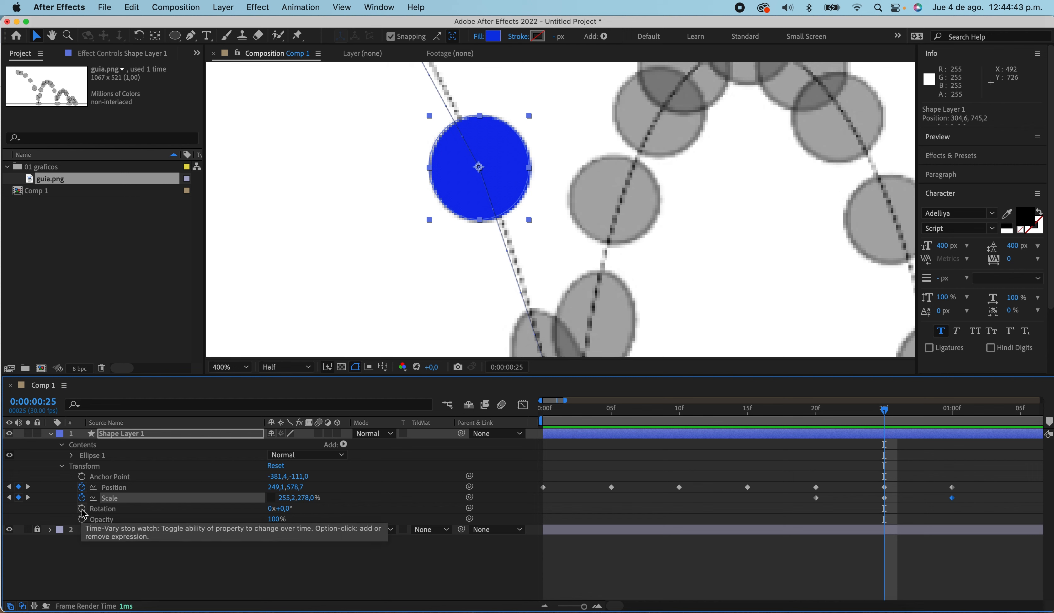
{"action": "left_click", "coordinate": [82, 510]}
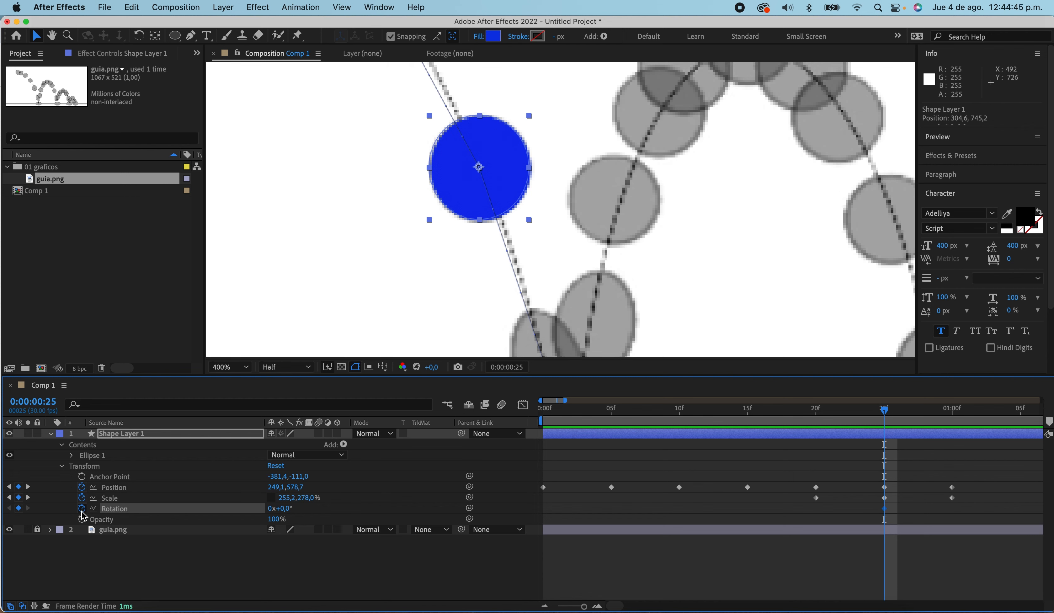
Add a Rotation keyframe at 0:00:01:00 and tilt the stretched ball to -15° to match the guide oval
{"action": "left_click_drag", "start_coordinate": [884, 410], "coordinate": [955, 417]}
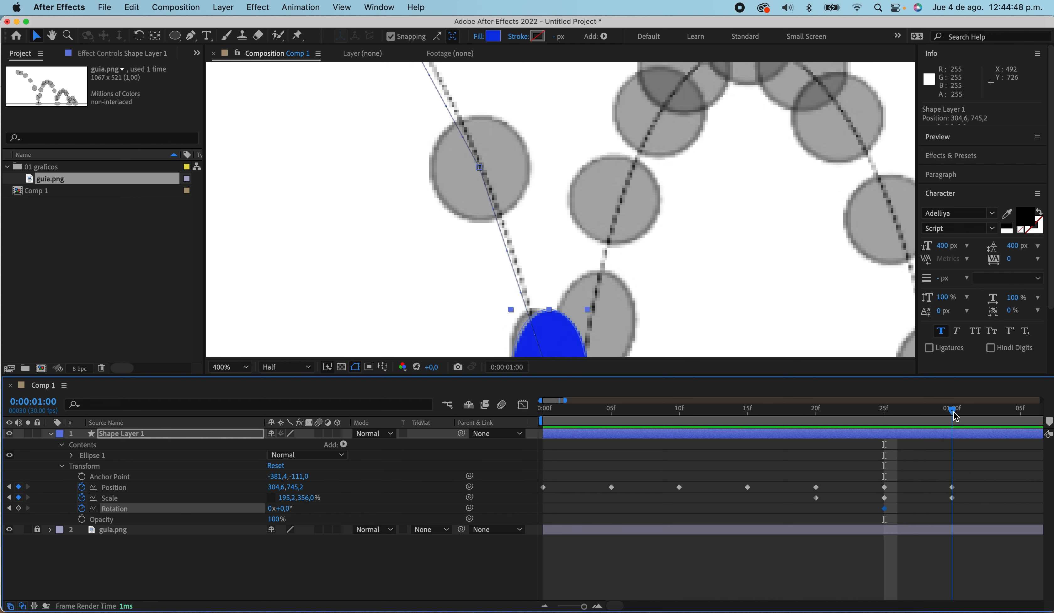
{"action": "left_click", "coordinate": [19, 508]}
{"action": "key", "text": "space"}
{"action": "left_click_drag", "start_coordinate": [623, 329], "coordinate": [661, 179]}
{"action": "left_click_drag", "start_coordinate": [696, 238], "coordinate": [647, 193]}
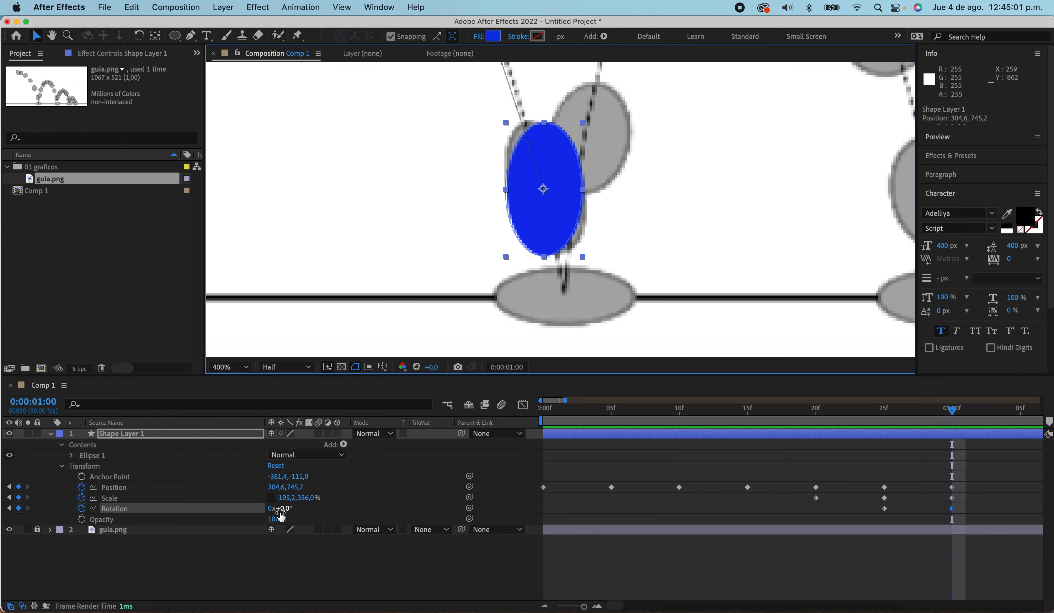
{"action": "left_click_drag", "start_coordinate": [284, 508], "coordinate": [281, 514]}
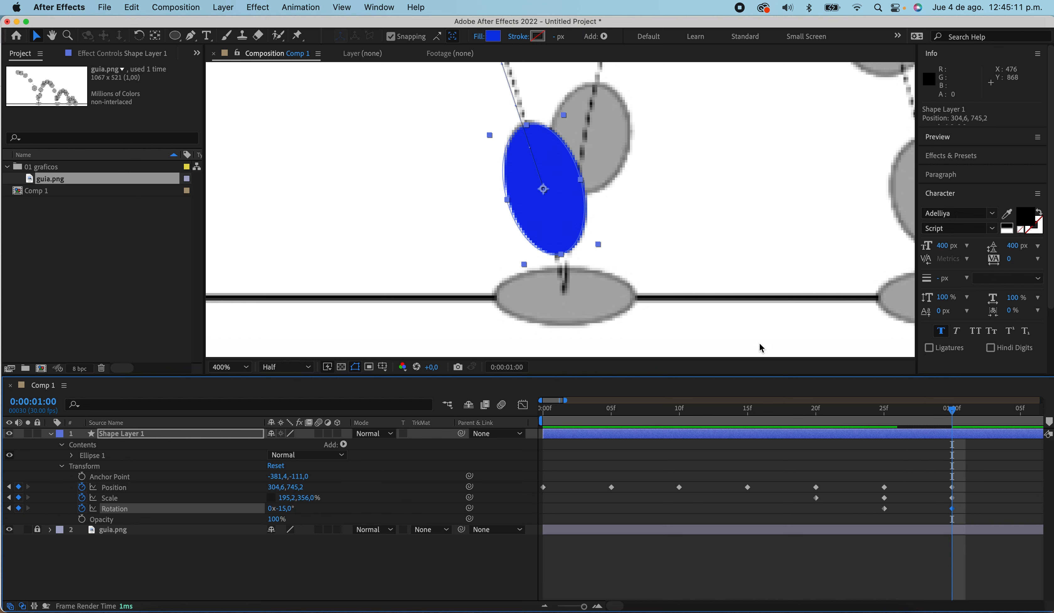
Return to frame 25 and examine the ball against the whole guide path
{"action": "left_click_drag", "start_coordinate": [953, 417], "coordinate": [889, 419]}
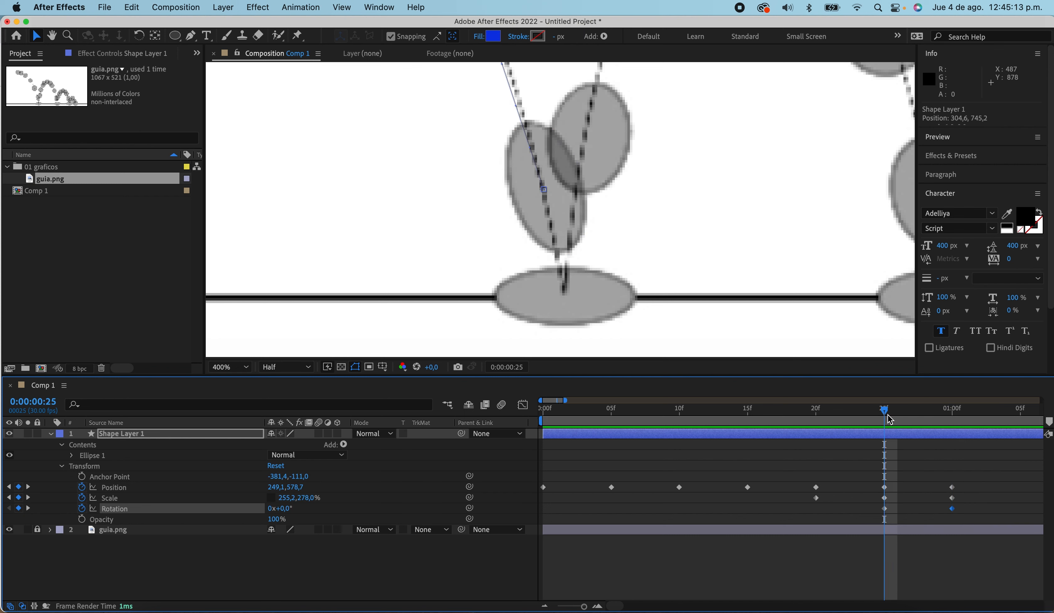
{"action": "scroll", "coordinate": [633, 177], "scroll_direction": "down", "scroll_amount": 4}
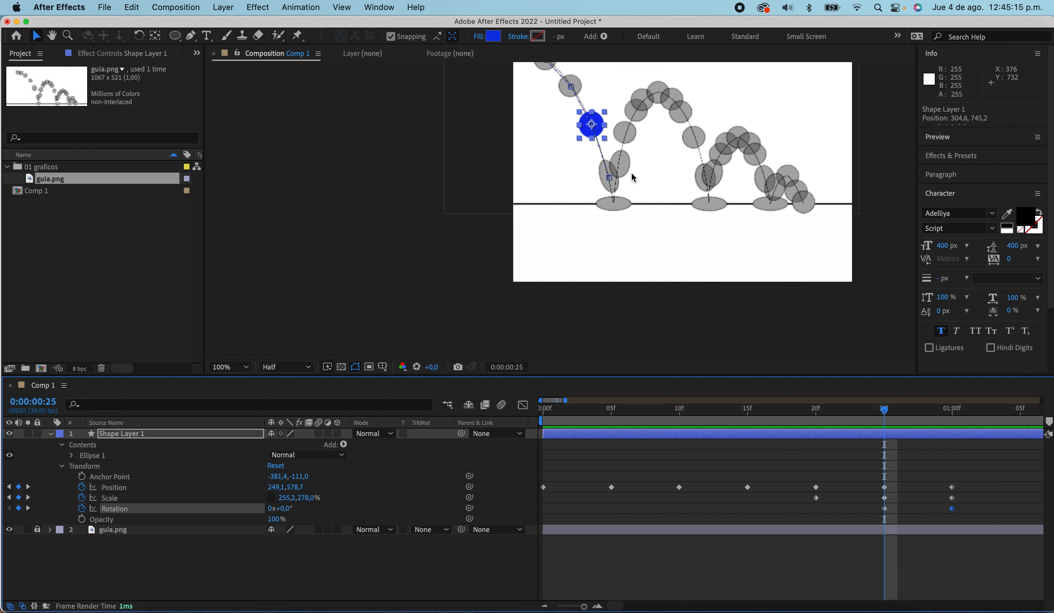
{"action": "left_click", "coordinate": [487, 165]}
{"action": "left_click_drag", "start_coordinate": [530, 136], "coordinate": [548, 254]}
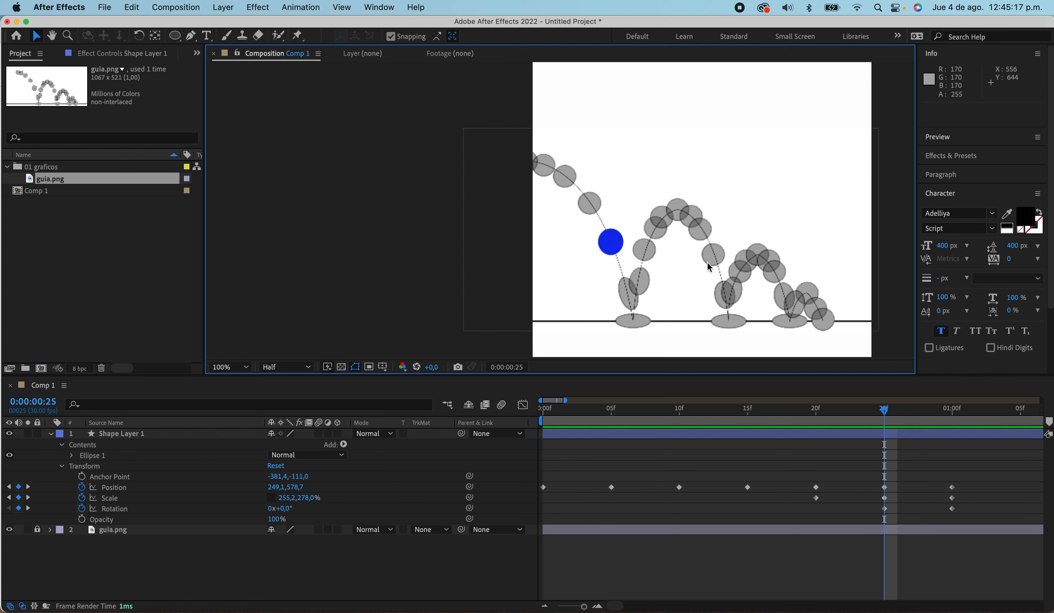
{"action": "scroll", "coordinate": [707, 265], "scroll_direction": "up", "scroll_amount": 2}
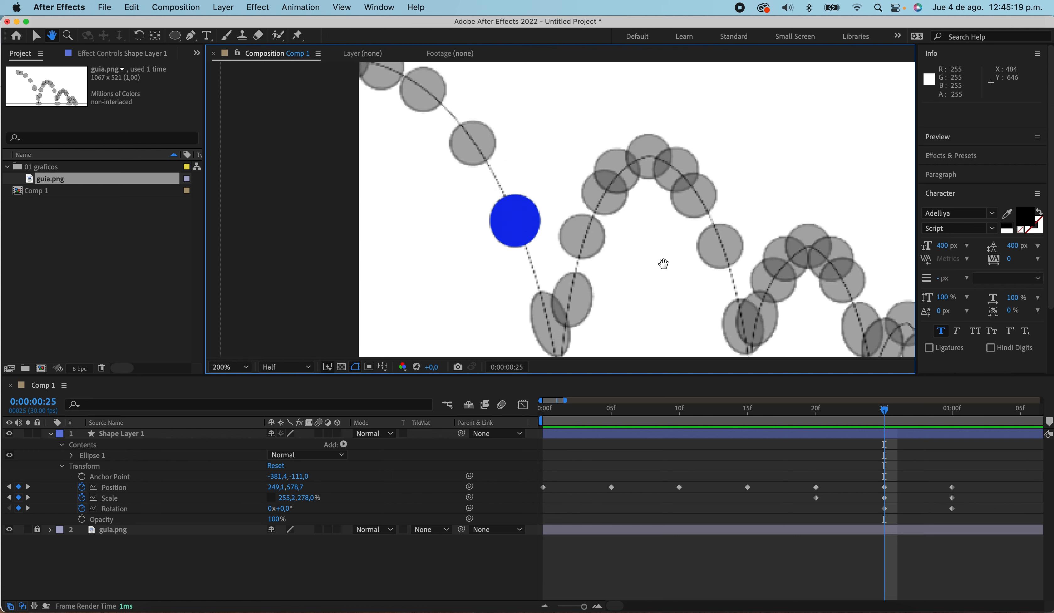
{"action": "left_click_drag", "start_coordinate": [663, 262], "coordinate": [656, 228]}
At 0:00:01:05, move the ball down onto the first flattened oval on the ground line, at position 319,6, 827,2
{"action": "left_click_drag", "start_coordinate": [885, 412], "coordinate": [707, 453]}
{"action": "key", "text": "h"}
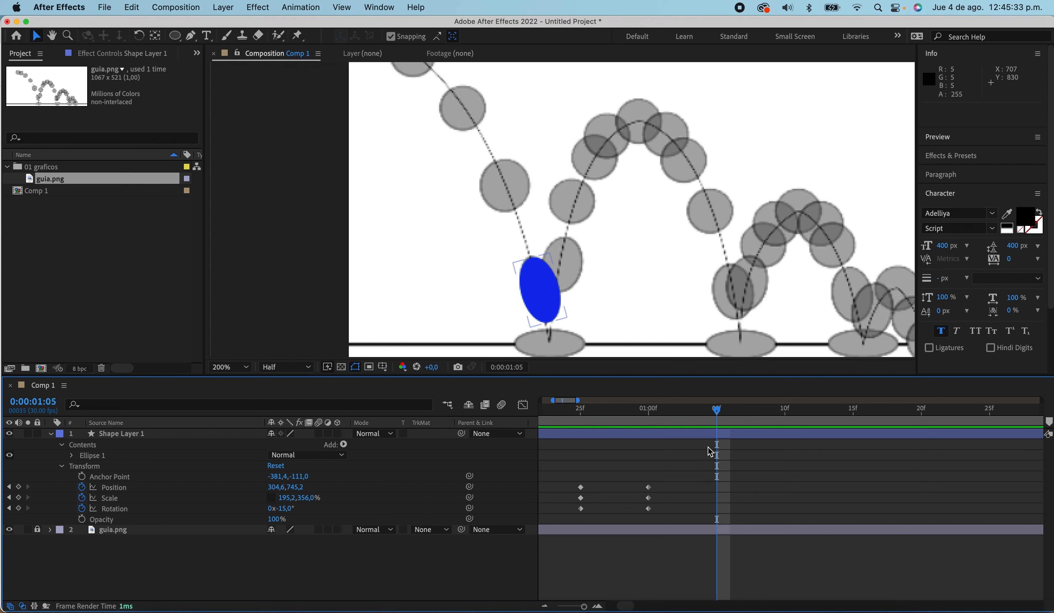
{"action": "left_click", "coordinate": [725, 440]}
{"action": "key", "text": "h"}
{"action": "left_click_drag", "start_coordinate": [626, 296], "coordinate": [633, 240]}
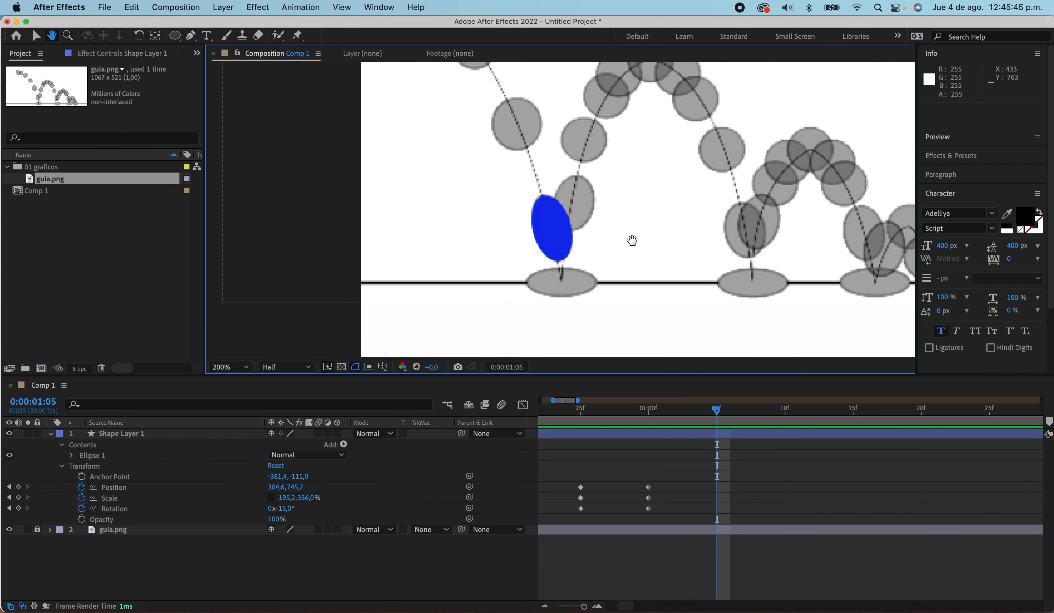
{"action": "key", "text": "v"}
{"action": "scroll", "coordinate": [543, 279], "scroll_direction": "up", "scroll_amount": 2}
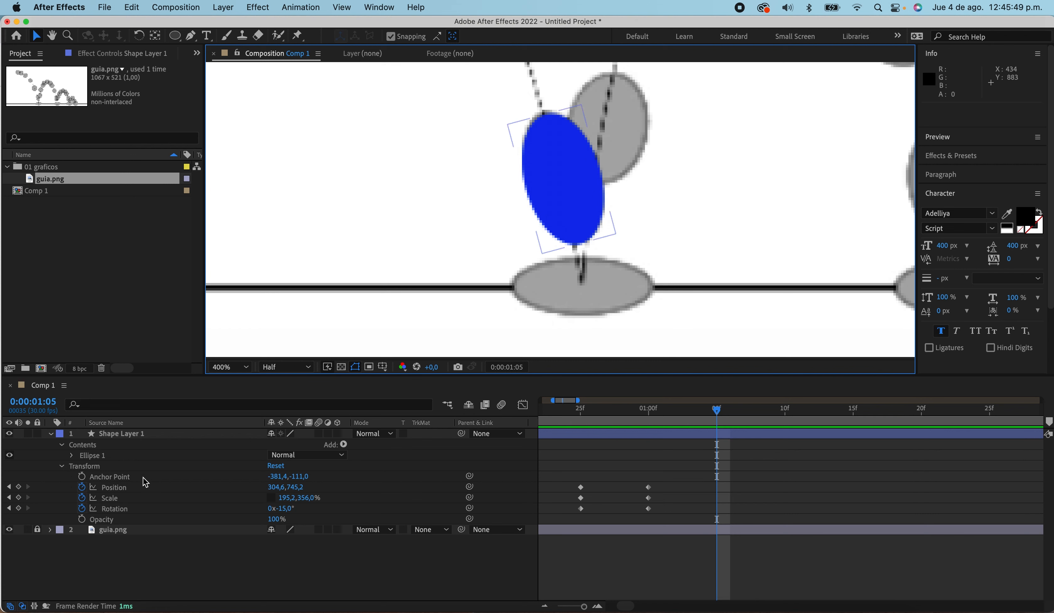
{"action": "left_click", "coordinate": [662, 438]}
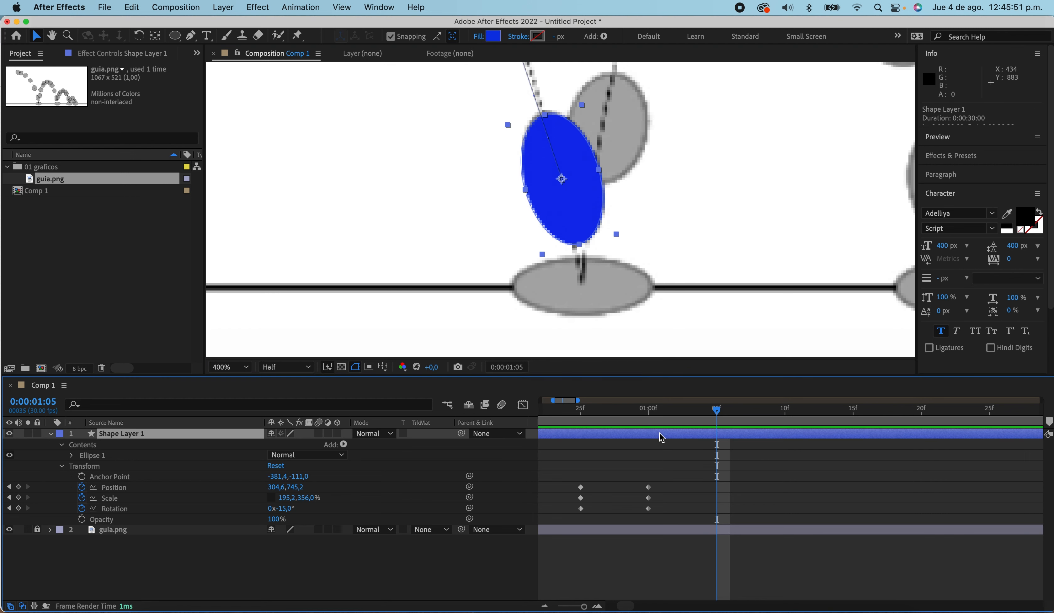
{"action": "key", "text": "shift+Down"}
{"action": "key", "text": "shift+Down"}
{"action": "key", "text": "shift+Down"}
{"action": "key", "text": "shift+Down"}
{"action": "key", "text": "shift+Down"}
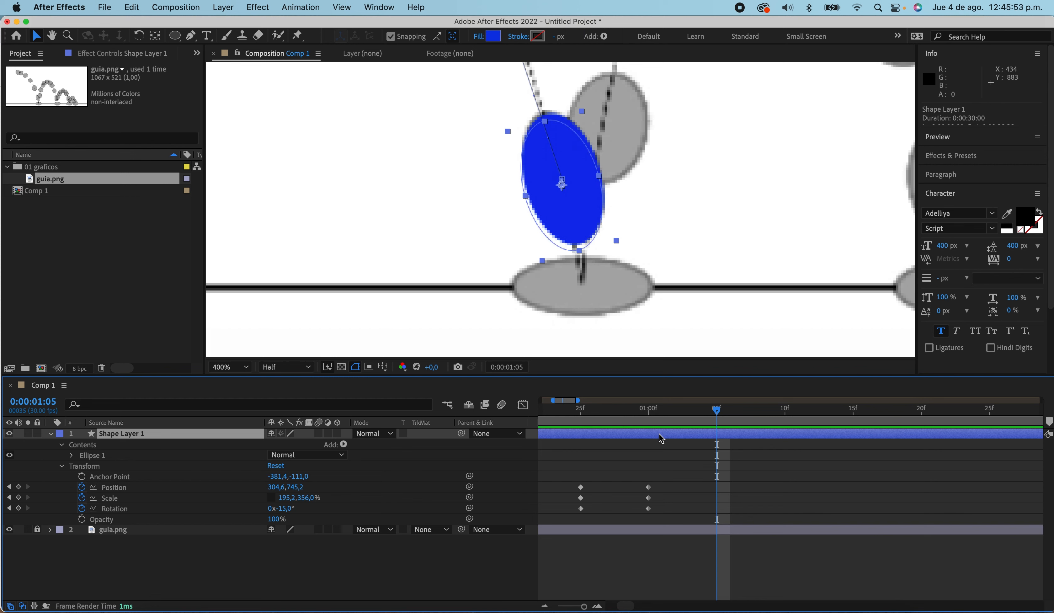
{"action": "key", "text": "shift+Right"}
{"action": "key", "text": "shift+Right"}
{"action": "key", "text": "shift+Right"}
{"action": "key", "text": "shift+Down"}
{"action": "key", "text": "shift+Down"}
{"action": "key", "text": "shift+Down"}
{"action": "key", "text": "shift+Down"}
{"action": "key", "text": "shift+Down"}
{"action": "key", "text": "shift+Down"}
{"action": "key", "text": "shift+Down"}
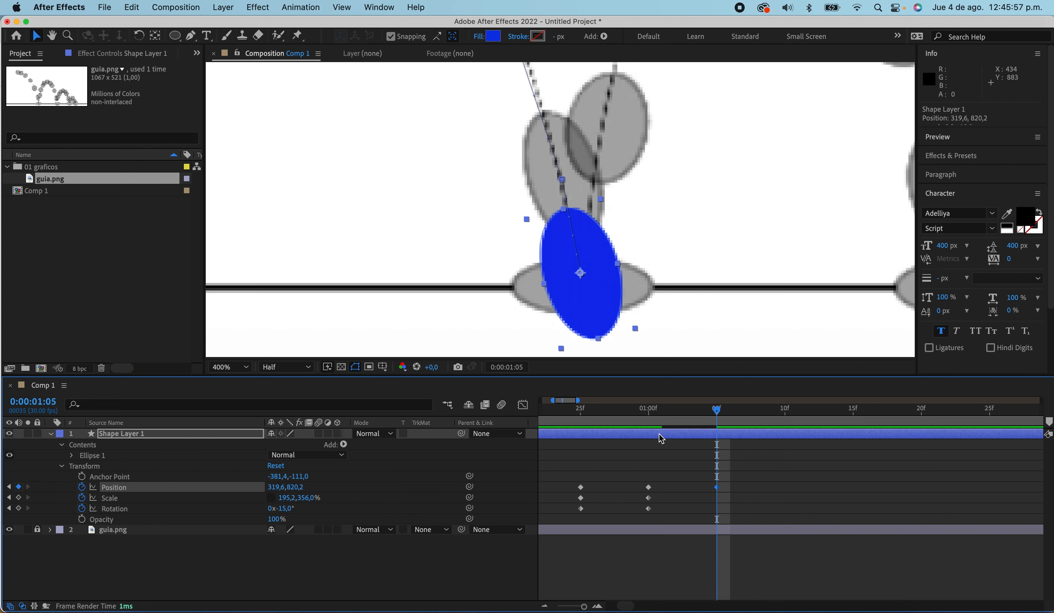
{"action": "key", "text": "Up"}
{"action": "key", "text": "Up"}
{"action": "key", "text": "Up"}
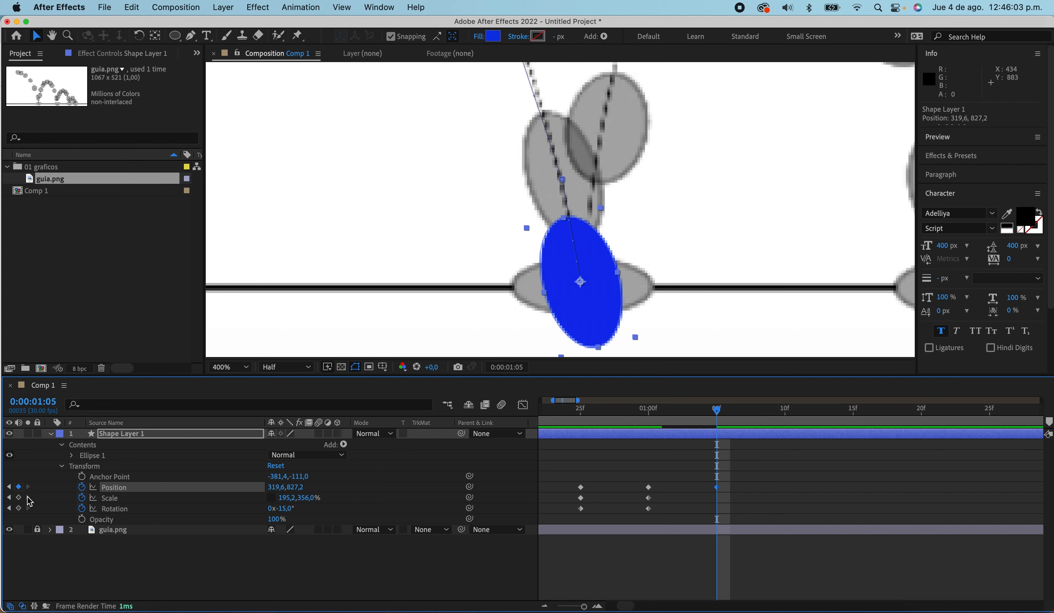
Add a Scale keyframe at 0:00:01:05 and squash the ball to 356,2% by 190,0%
{"action": "left_click", "coordinate": [19, 497]}
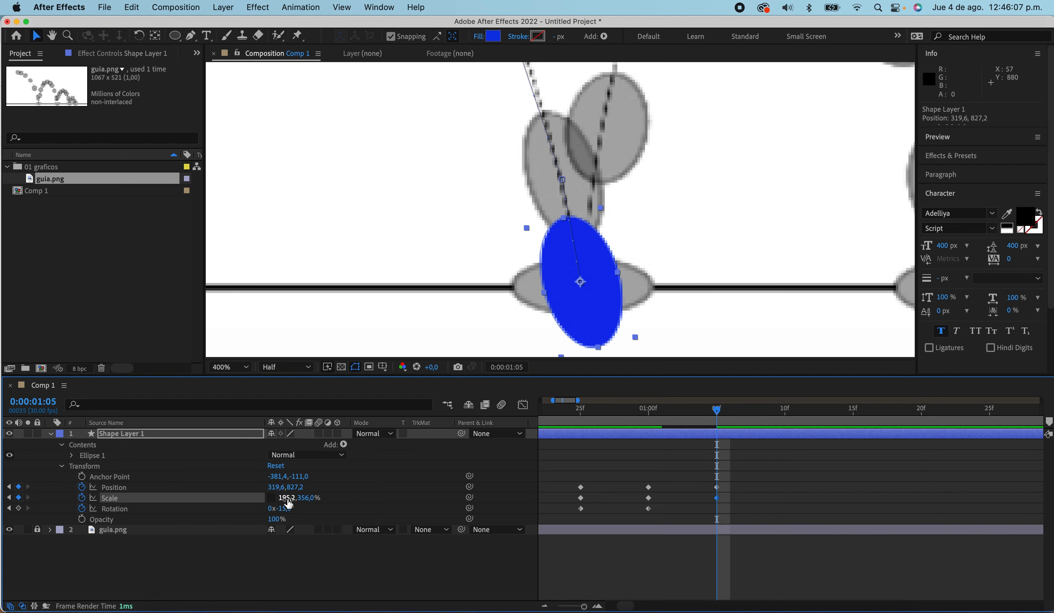
{"action": "left_click_drag", "start_coordinate": [285, 498], "coordinate": [394, 504]}
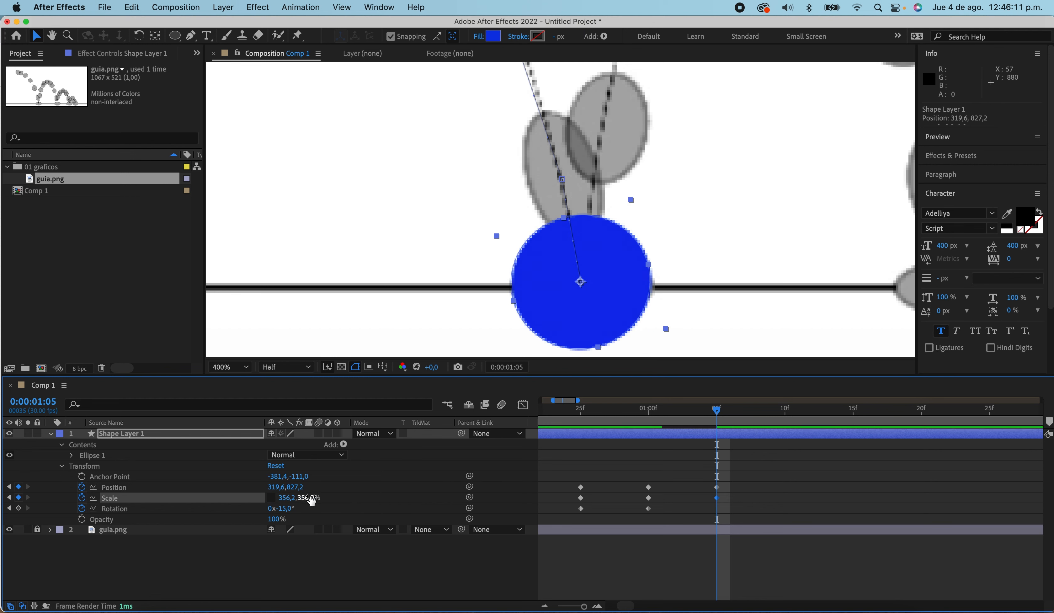
{"action": "left_click_drag", "start_coordinate": [306, 498], "coordinate": [207, 502]}
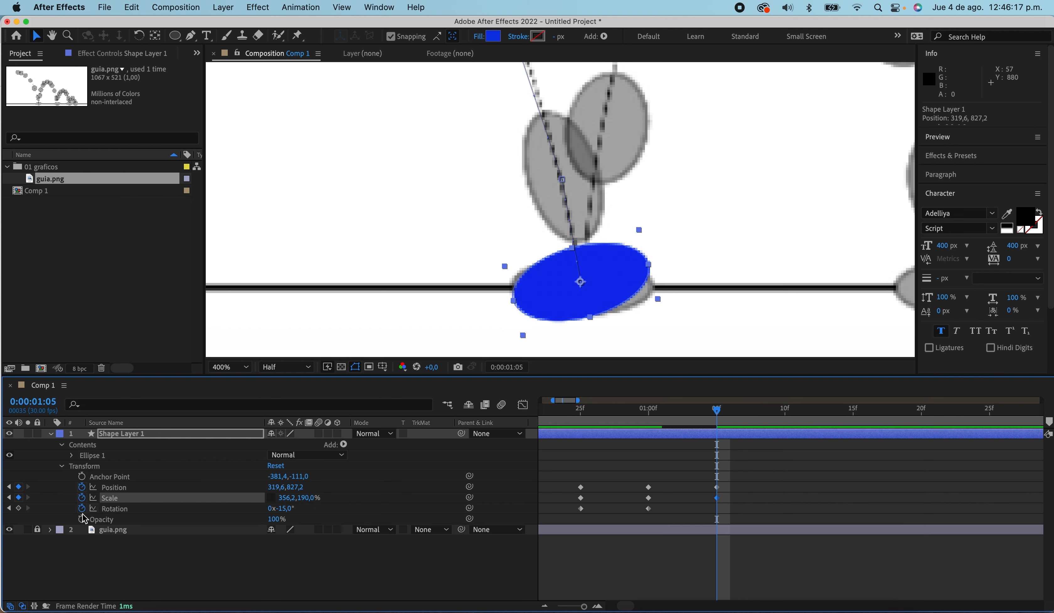
Add a Rotation keyframe of 0° at 0:00:01:05 and refine the squash to a scale of 366,2% by 162,0%
{"action": "left_click", "coordinate": [19, 508]}
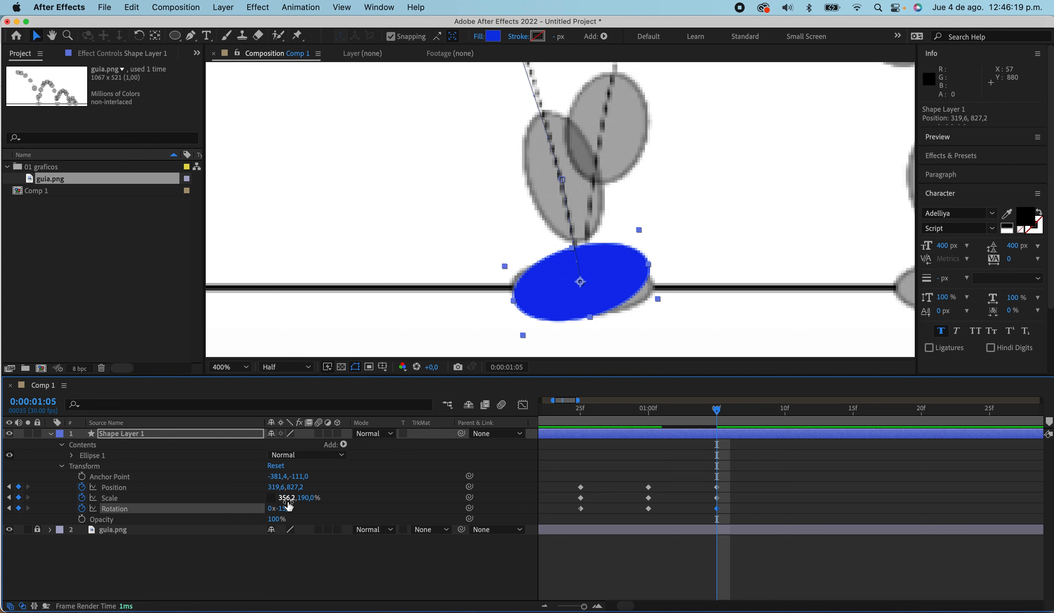
{"action": "left_click_drag", "start_coordinate": [286, 508], "coordinate": [295, 509]}
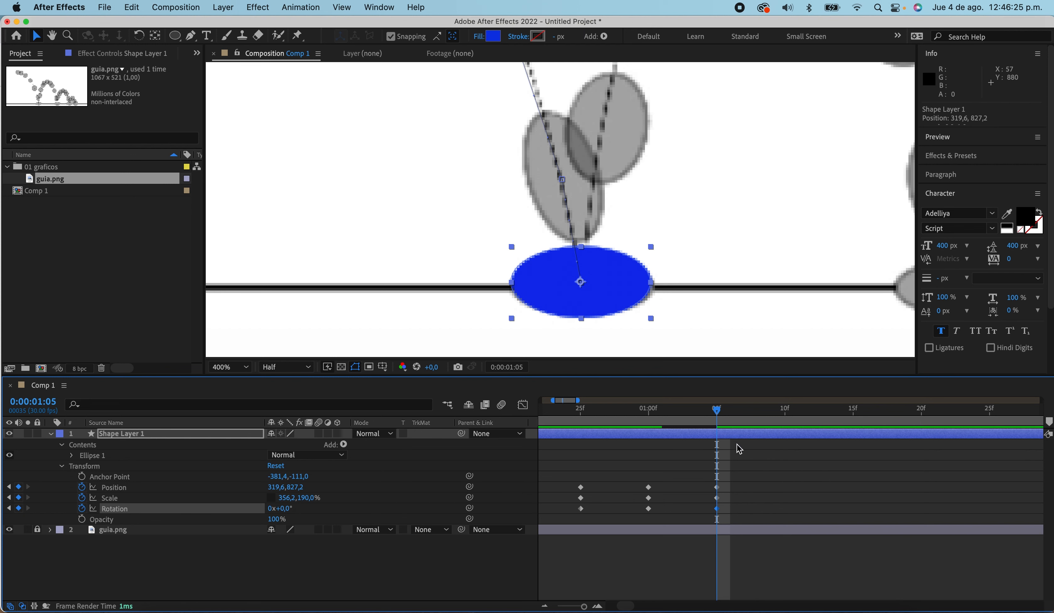
{"action": "mouse_move", "coordinate": [300, 497]}
{"action": "left_mouse_down"}
{"action": "mouse_move", "coordinate": [287, 497]}
{"action": "mouse_move", "coordinate": [295, 498]}
{"action": "left_mouse_up"}
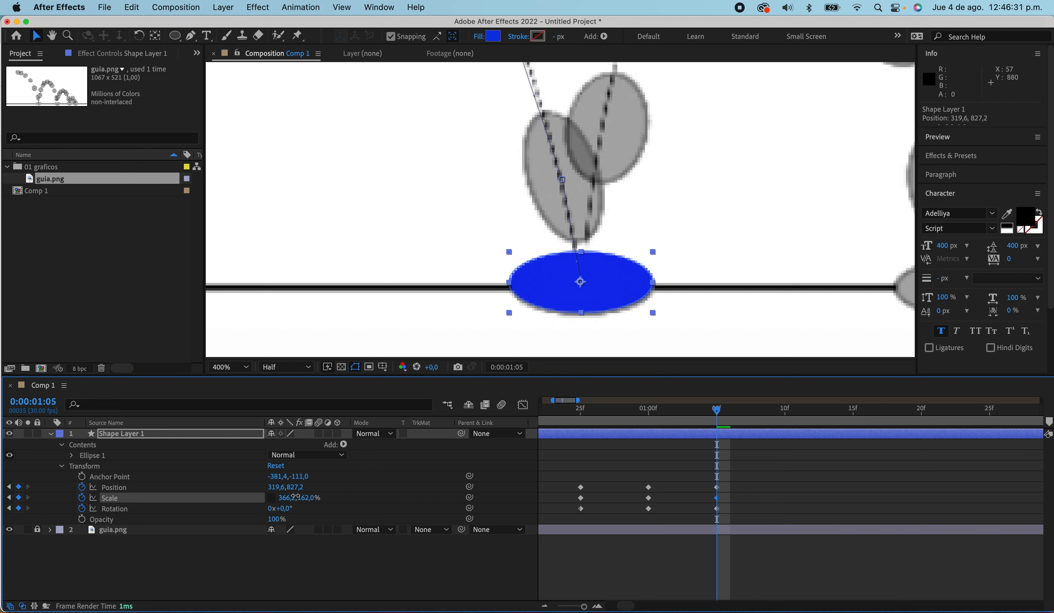
Nudge the squashed ball at 0:00:01:05 to position 320,6, 830,7 so it covers the ground oval
{"action": "left_click", "coordinate": [718, 488]}
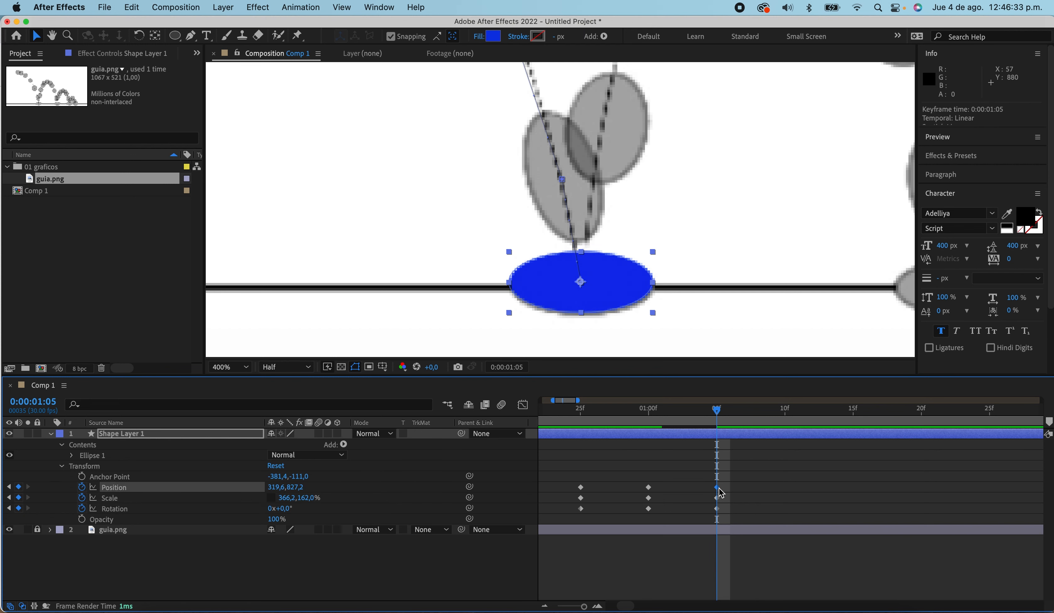
{"action": "key", "text": "shift+Down"}
{"action": "key", "text": "Up"}
{"action": "key", "text": "Up"}
{"action": "key", "text": "Right"}
{"action": "key", "text": "Right"}
{"action": "key", "text": "Up"}
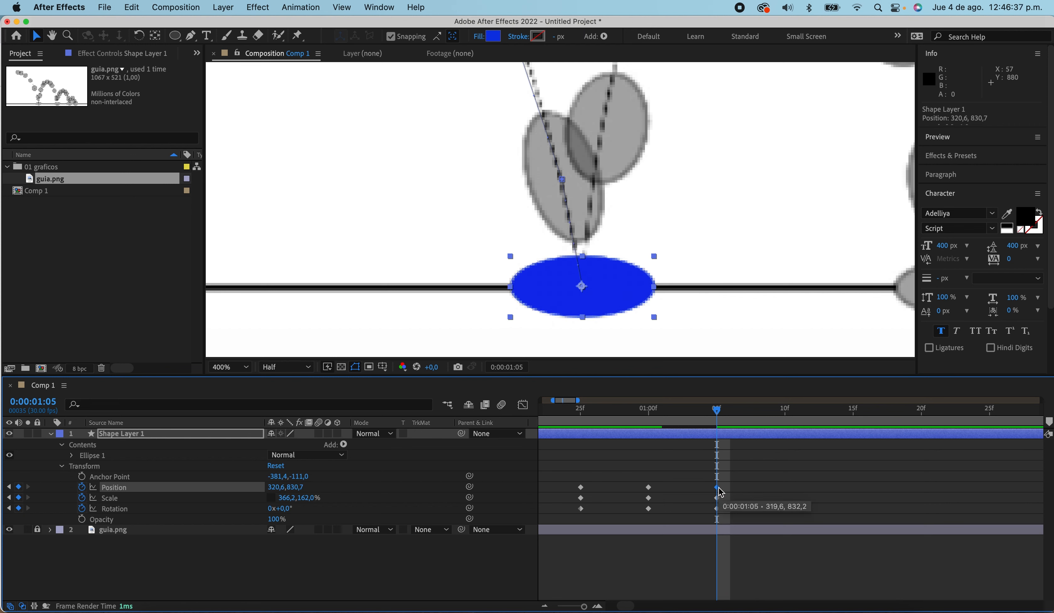
{"action": "left_click", "coordinate": [707, 255]}
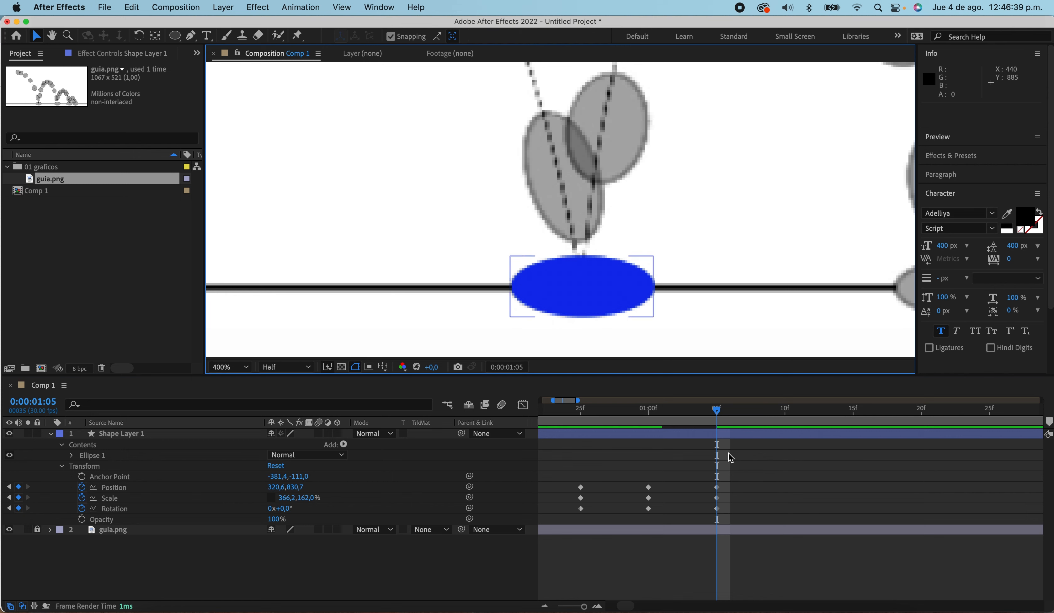
Play the animation from the start to review the ball's fall and squash at the first ground contact
{"action": "scroll", "coordinate": [651, 455], "scroll_direction": "down", "scroll_amount": 4}
{"action": "scroll", "coordinate": [549, 454], "scroll_direction": "up", "scroll_amount": 1}
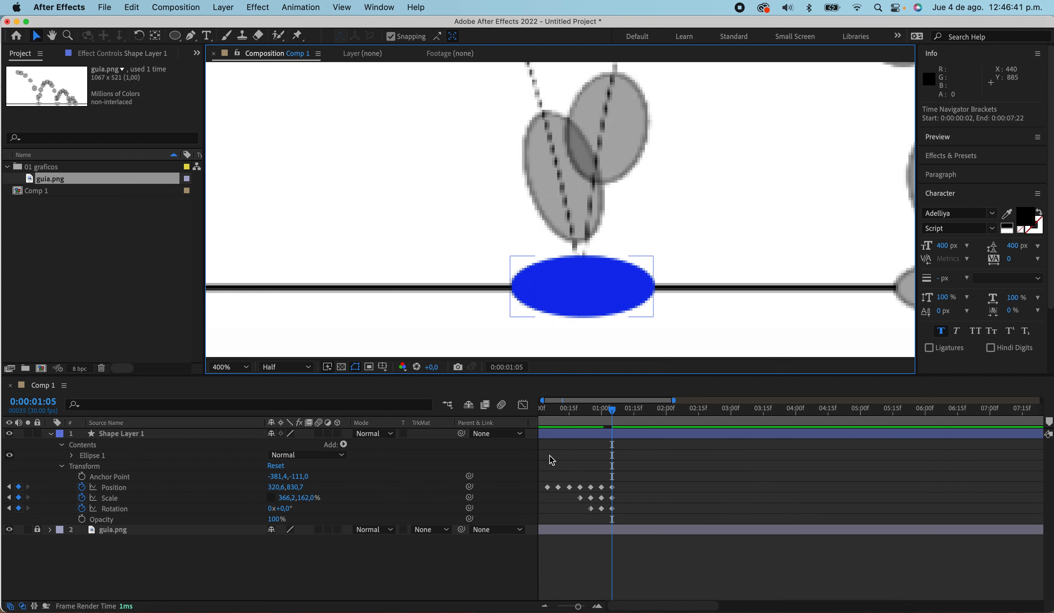
{"action": "left_click_drag", "start_coordinate": [613, 409], "coordinate": [516, 412]}
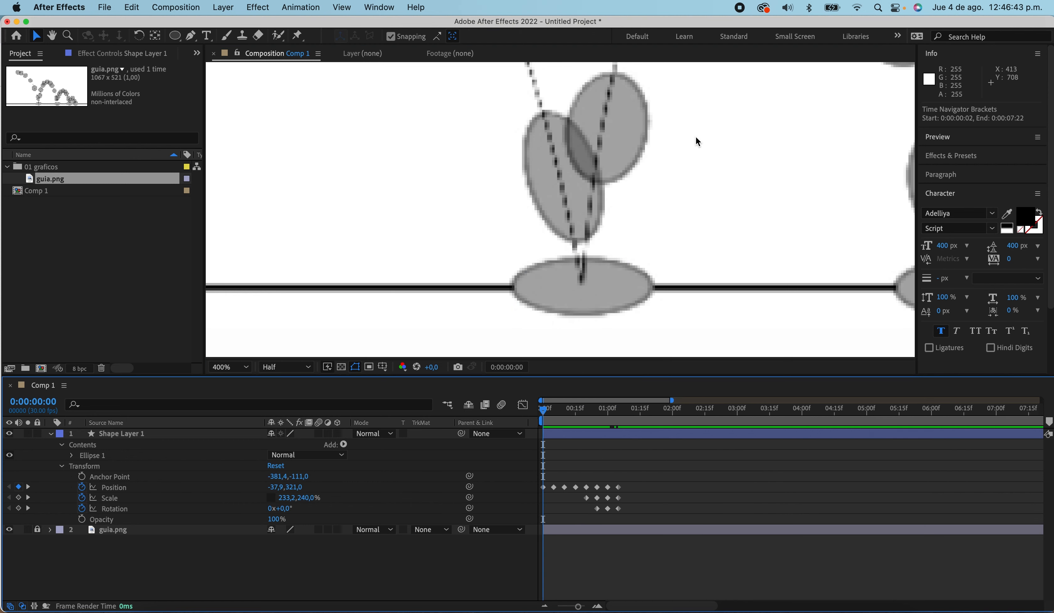
{"action": "scroll", "coordinate": [678, 157], "scroll_direction": "down", "scroll_amount": 2}
{"action": "left_click_drag", "start_coordinate": [673, 123], "coordinate": [642, 299]}
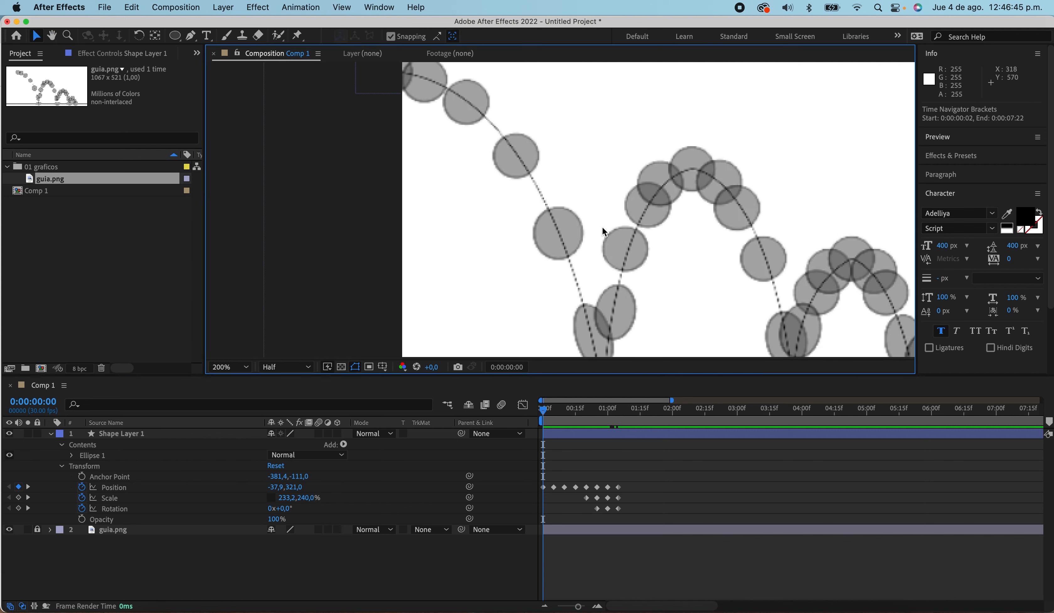
{"action": "scroll", "coordinate": [604, 232], "scroll_direction": "down", "scroll_amount": 1}
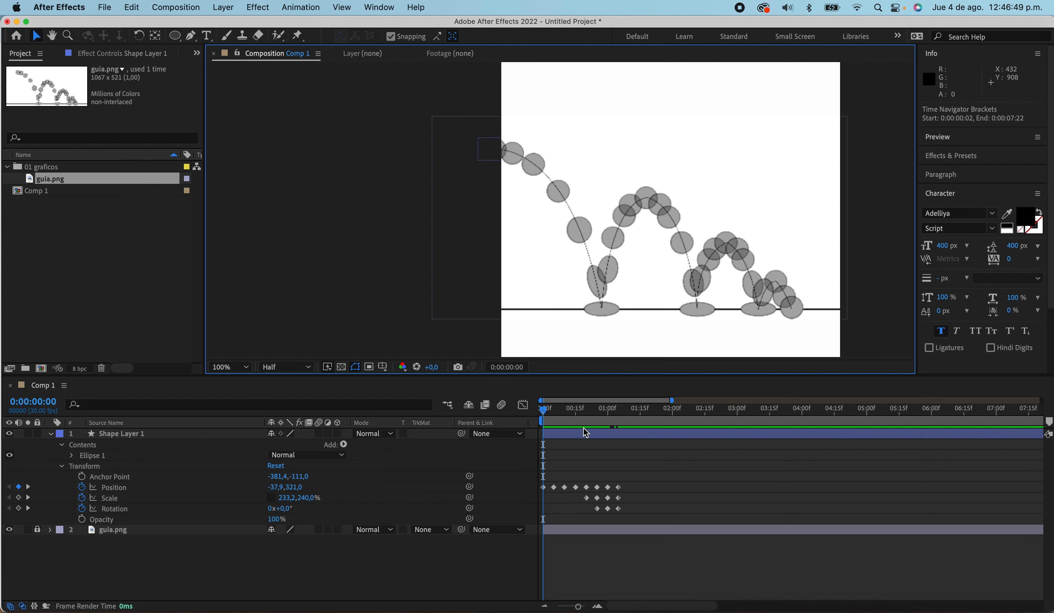
{"action": "key", "text": "space"}
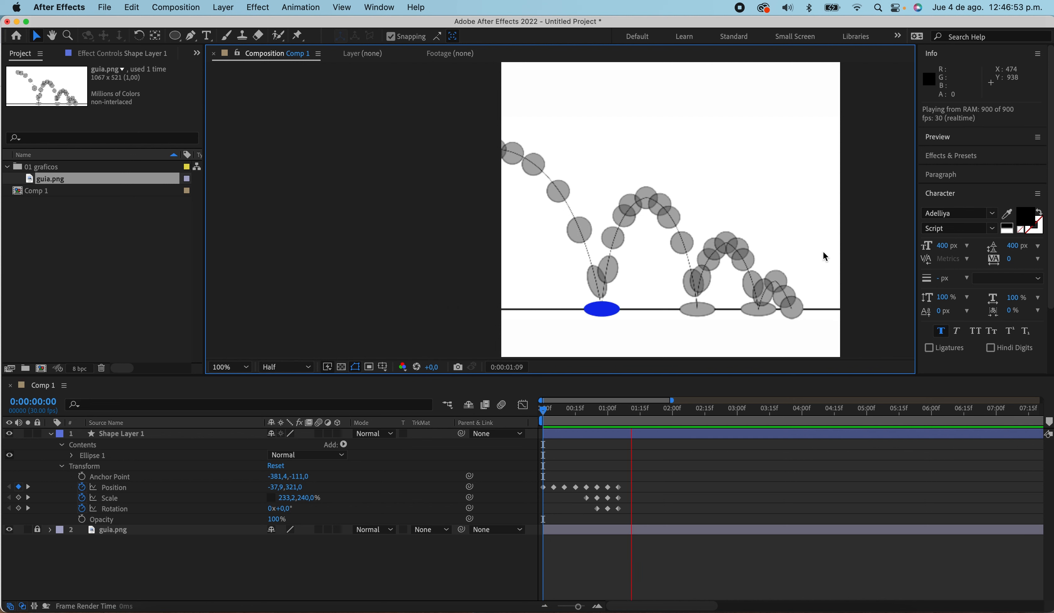
{"action": "left_click", "coordinate": [661, 410]}
{"action": "key", "text": "space"}
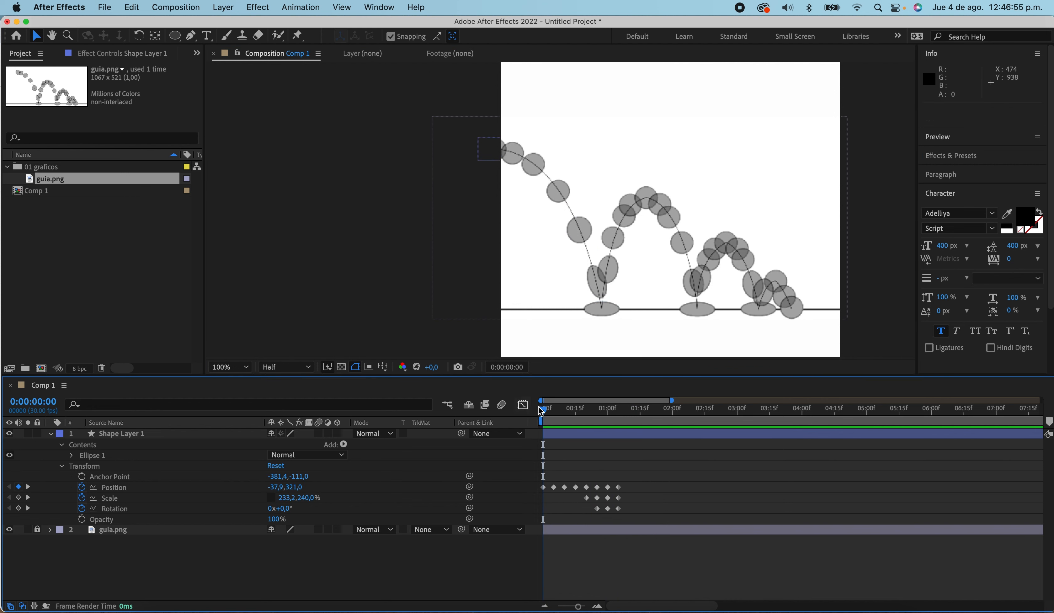
{"action": "key", "text": "space"}
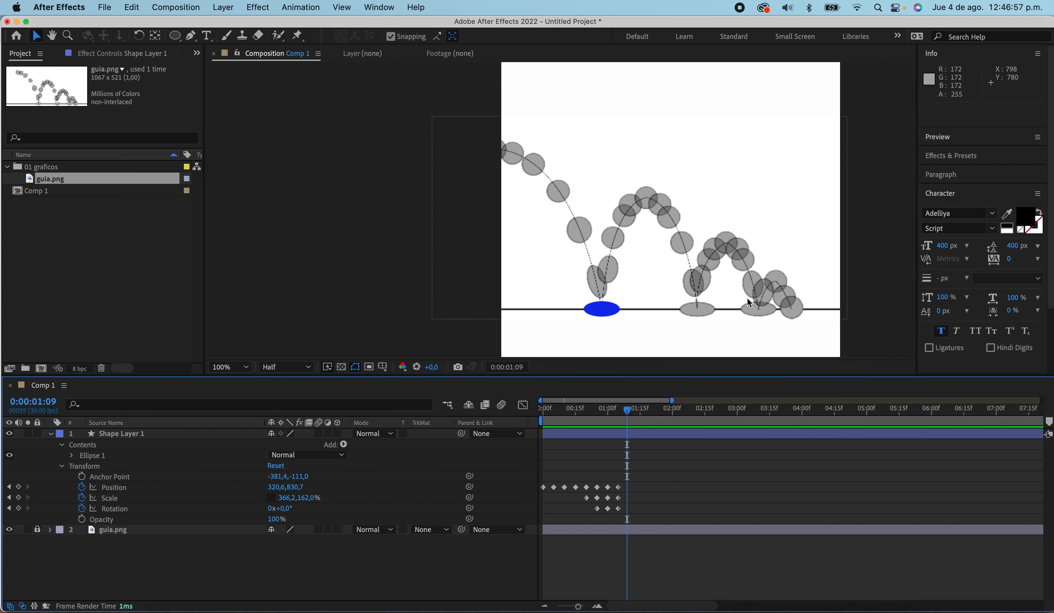
Hide the guide image, review the ball's fall and squash from the start without it, and show the guide again
{"action": "left_click", "coordinate": [10, 531]}
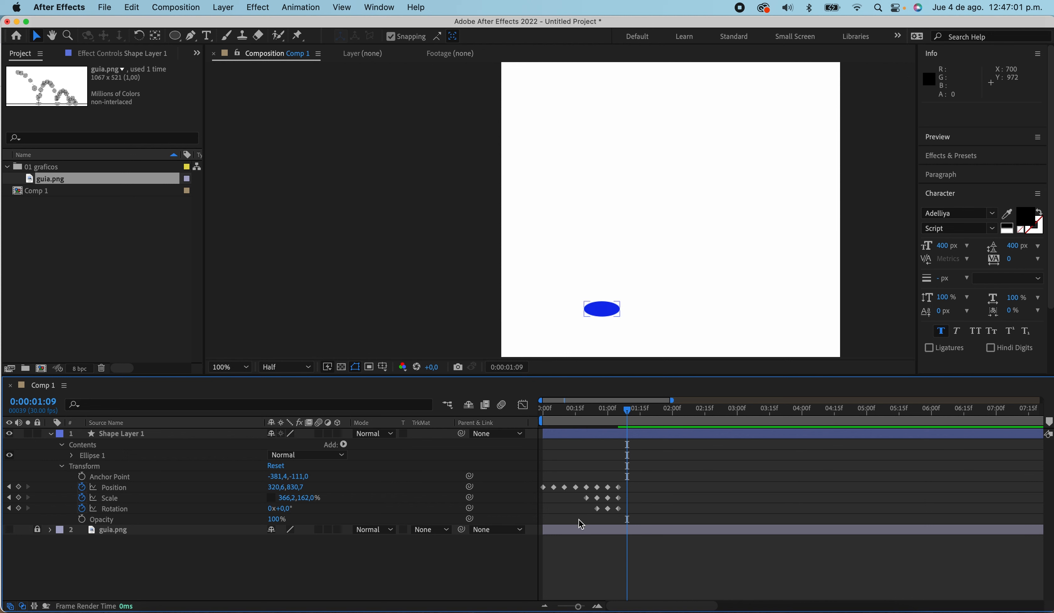
{"action": "left_click_drag", "start_coordinate": [628, 411], "coordinate": [491, 419]}
{"action": "key", "text": "space"}
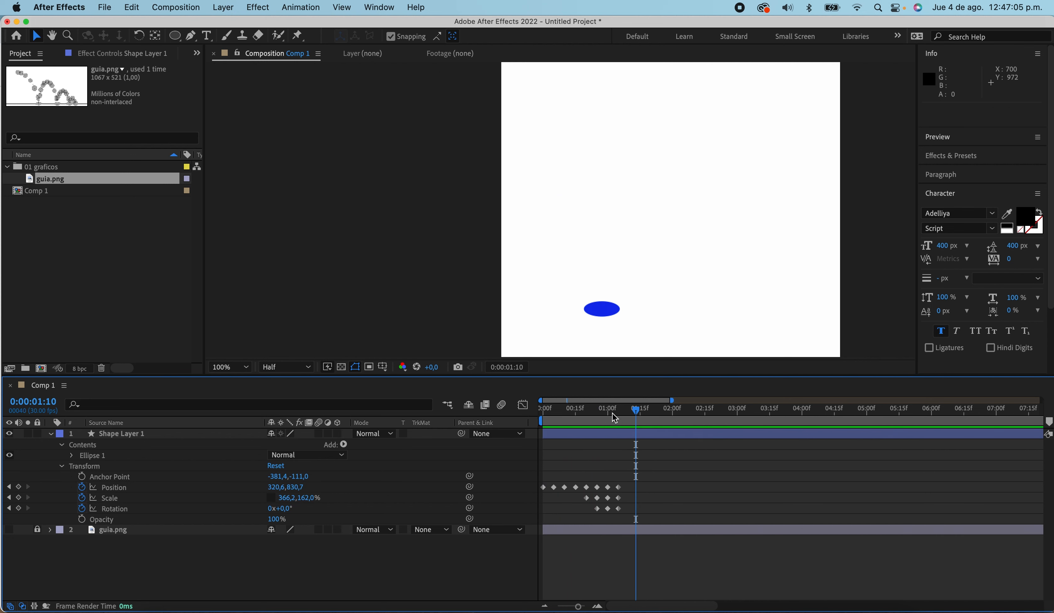
{"action": "key", "text": "space"}
{"action": "key", "text": "space"}
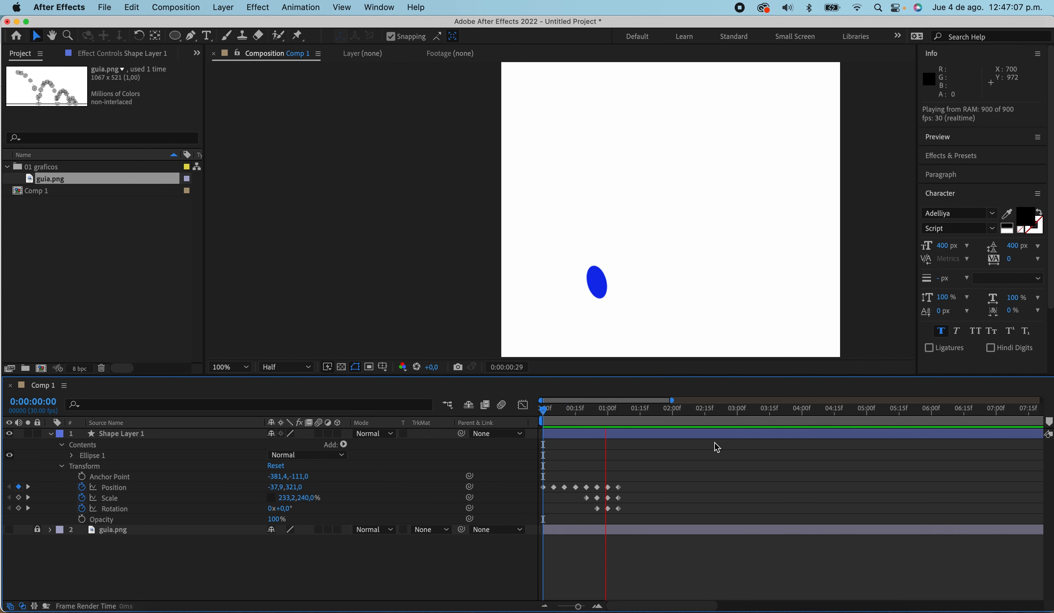
{"action": "left_click", "coordinate": [633, 411]}
{"action": "left_click_drag", "start_coordinate": [636, 415], "coordinate": [545, 424]}
{"action": "left_click_drag", "start_coordinate": [601, 430], "coordinate": [616, 414]}
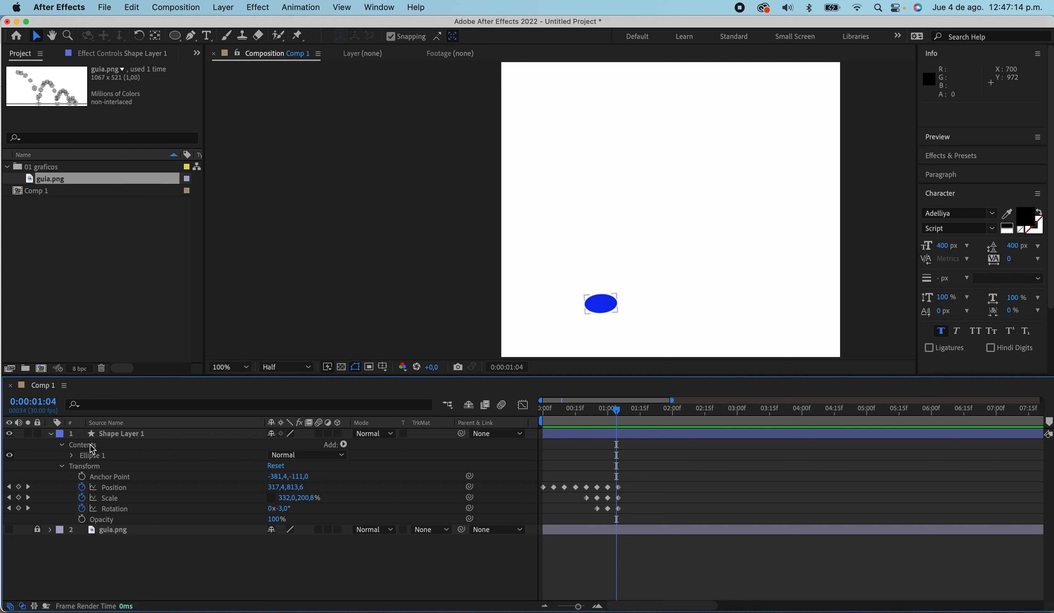
{"action": "left_click", "coordinate": [9, 531]}
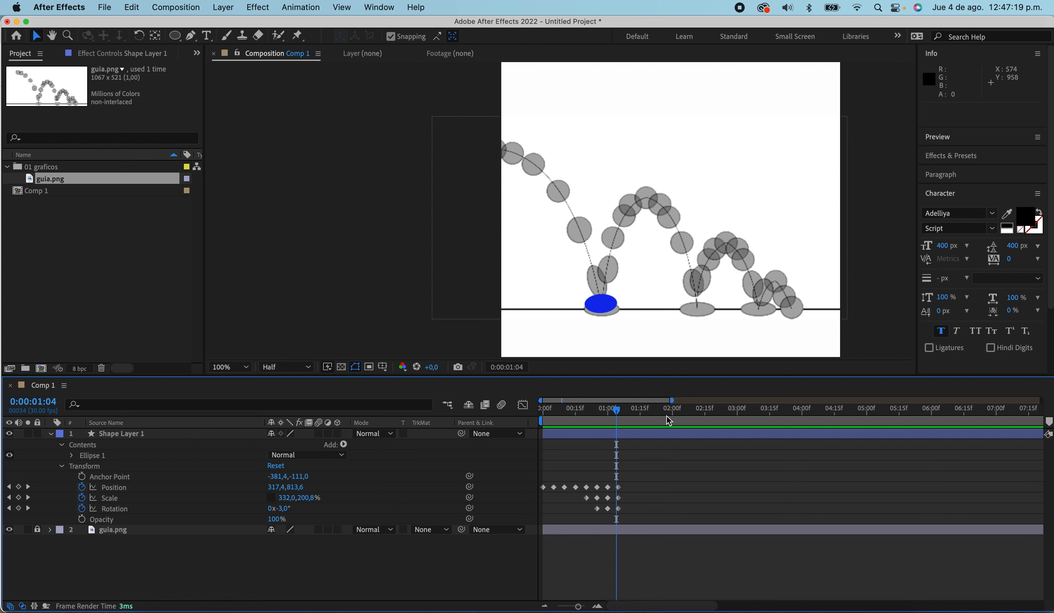
Add a Position keyframe at 0:00:01:10, moving the ball to 340,6, 705,7 over the guide's first rebound oval
{"action": "scroll", "coordinate": [619, 312], "scroll_direction": "up", "scroll_amount": 4}
{"action": "left_click", "coordinate": [632, 311]}
{"action": "scroll", "coordinate": [590, 476], "scroll_direction": "up", "scroll_amount": 5}
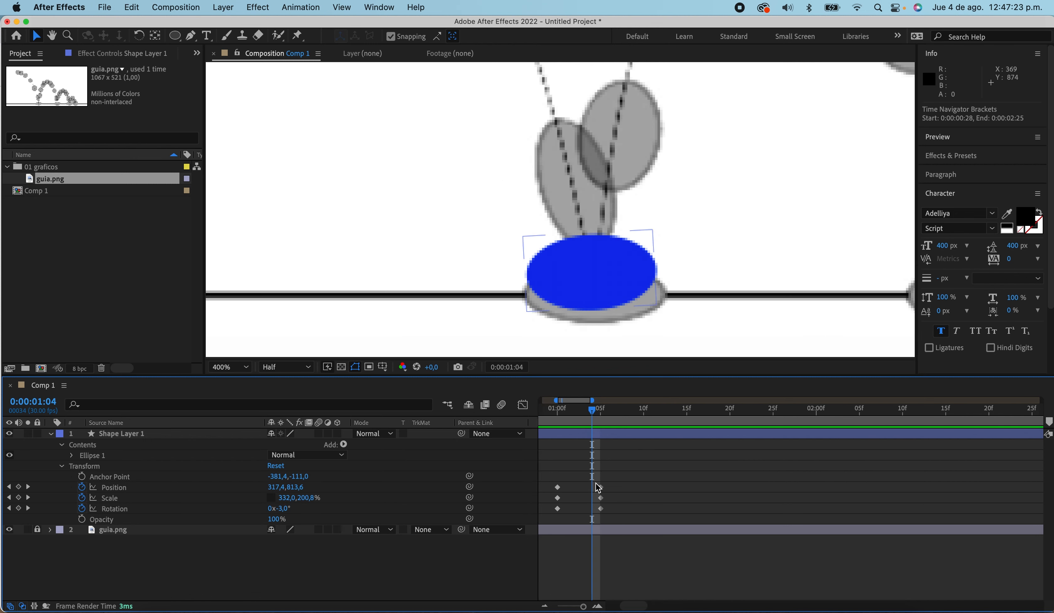
{"action": "scroll", "coordinate": [588, 476], "scroll_direction": "up", "scroll_amount": 3}
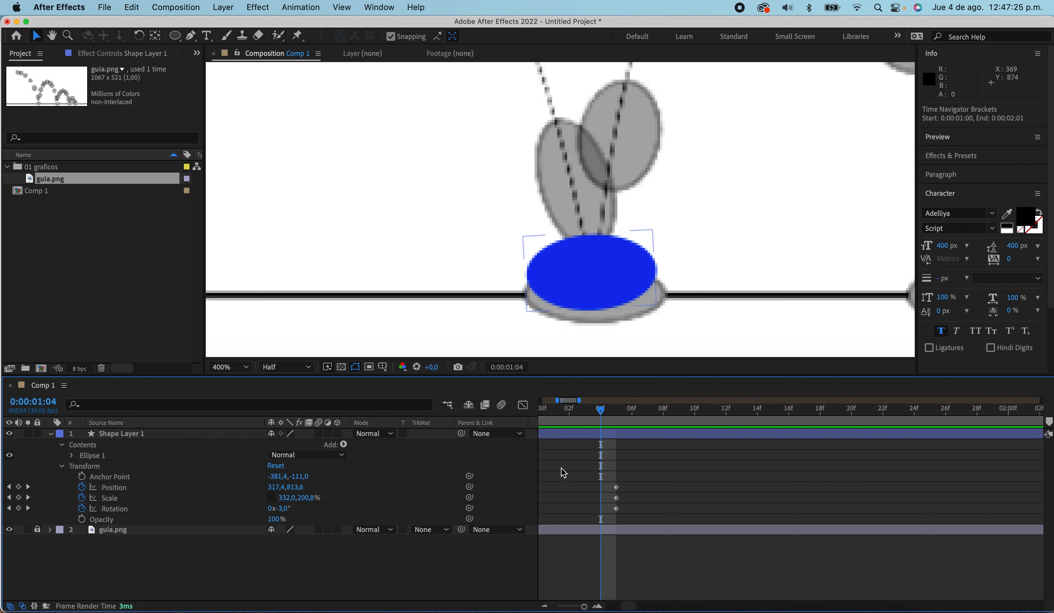
{"action": "scroll", "coordinate": [656, 469], "scroll_direction": "up", "scroll_amount": 3}
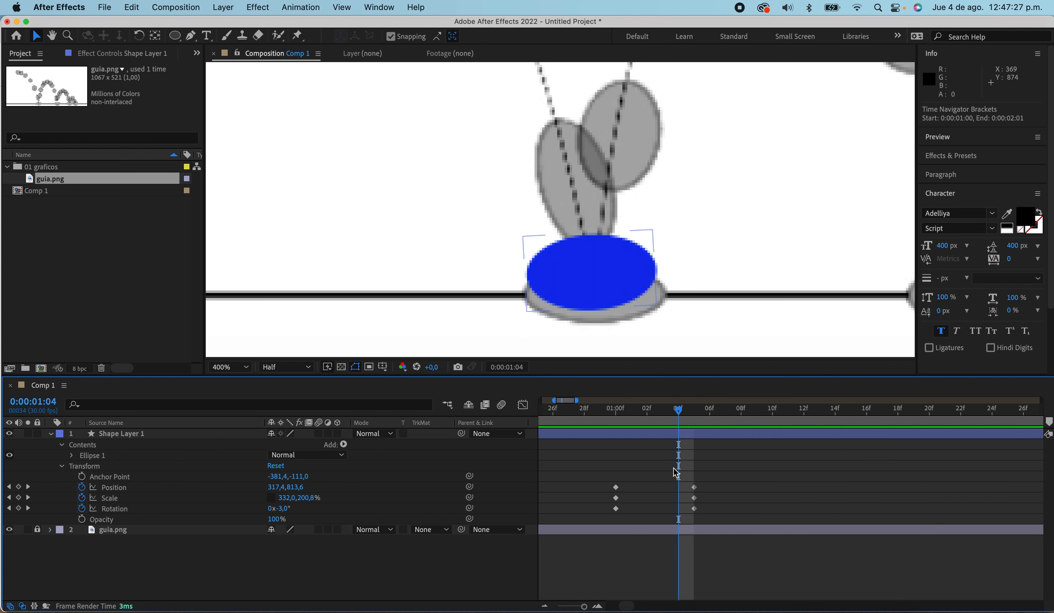
{"action": "scroll", "coordinate": [673, 473], "scroll_direction": "down", "scroll_amount": 1}
{"action": "scroll", "coordinate": [688, 457], "scroll_direction": "down", "scroll_amount": 1}
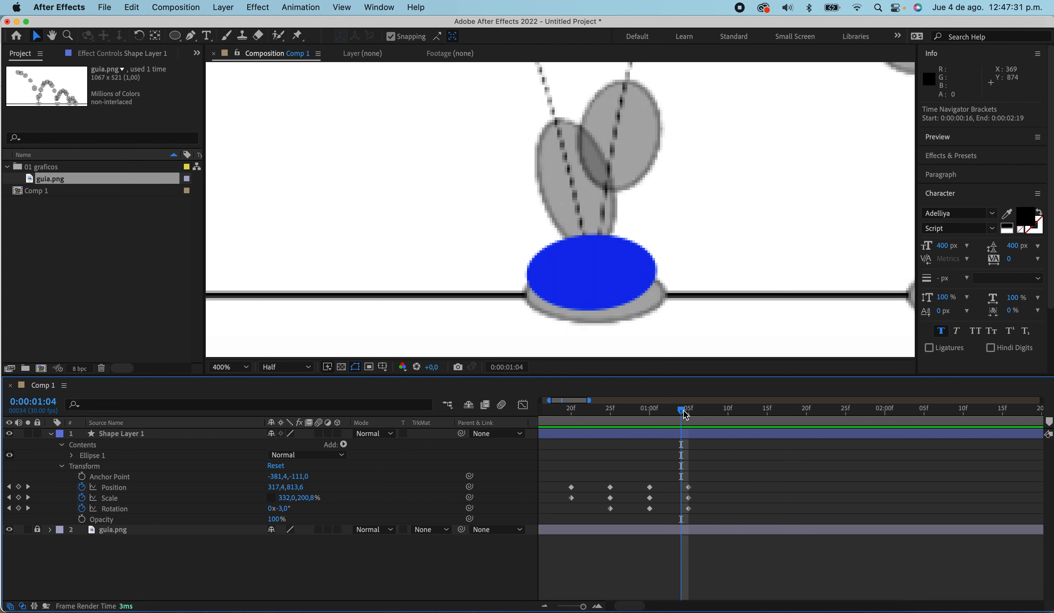
{"action": "left_click_drag", "start_coordinate": [686, 413], "coordinate": [730, 418]}
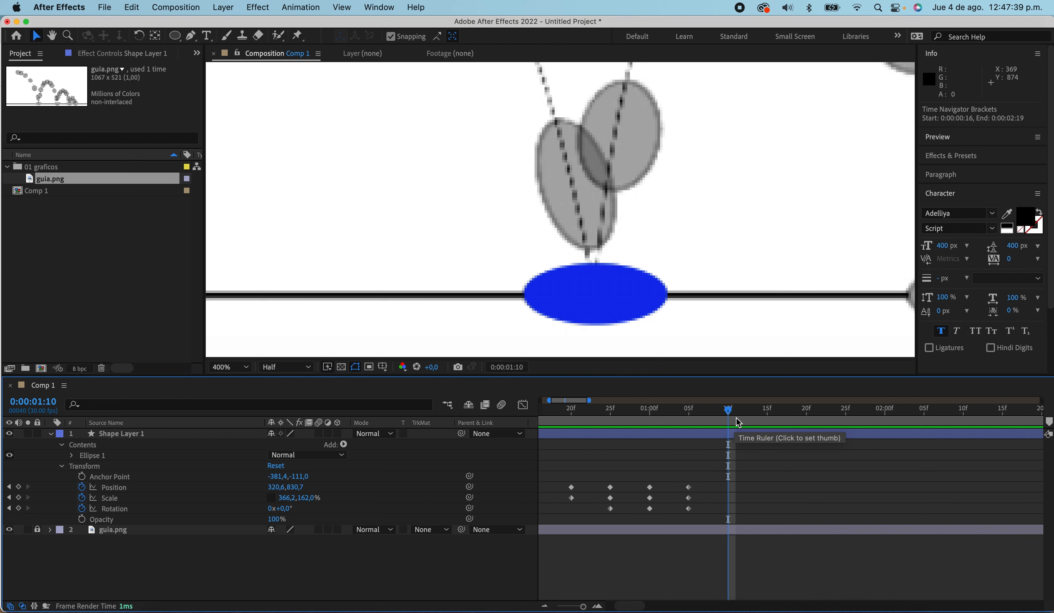
{"action": "left_click", "coordinate": [716, 434]}
{"action": "left_click", "coordinate": [680, 434]}
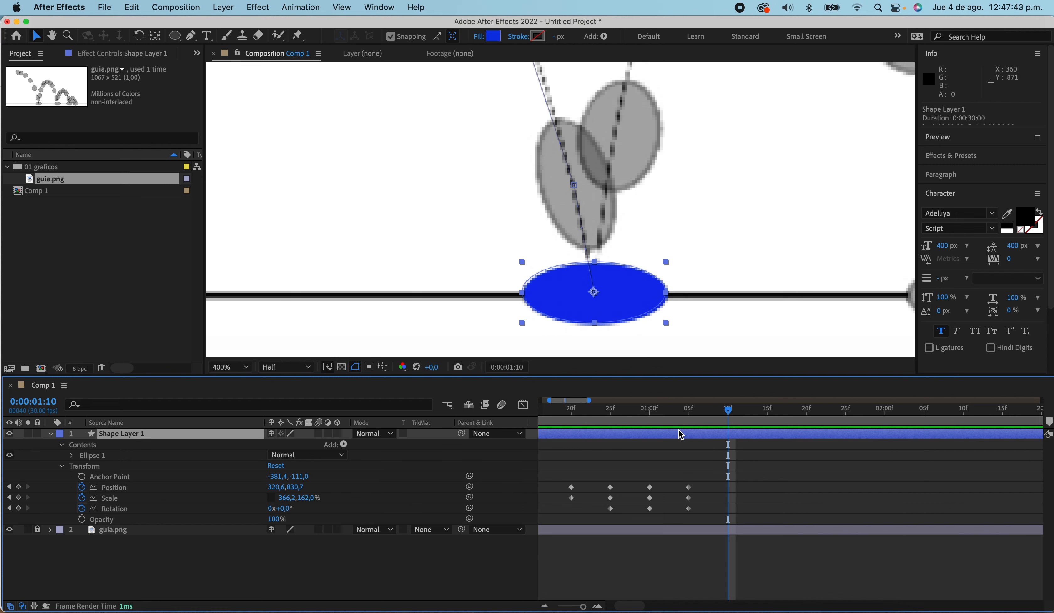
{"action": "key", "text": "ctrl+super+space"}
{"action": "key", "text": "shift+Up"}
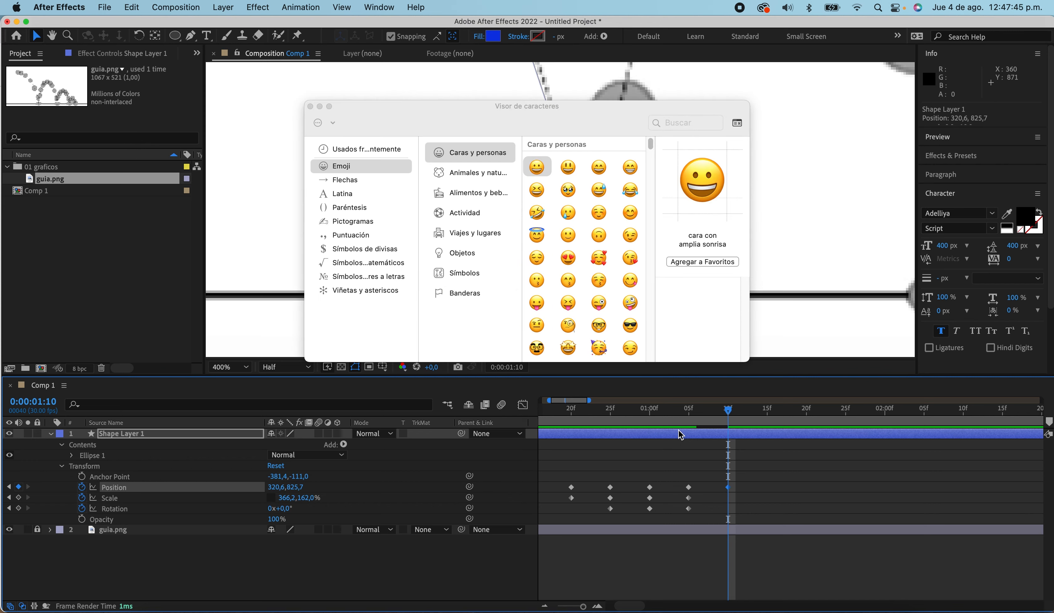
{"action": "key", "text": "Escape"}
{"action": "key", "text": "shift+Up"}
{"action": "key", "text": "shift+Up"}
{"action": "key", "text": "shift+Up"}
{"action": "key", "text": "shift+Up"}
{"action": "key", "text": "shift+Up"}
{"action": "key", "text": "shift+Up"}
{"action": "key", "text": "shift+Up"}
{"action": "key", "text": "shift+Up"}
{"action": "key", "text": "shift+Up"}
{"action": "key", "text": "shift+Up"}
{"action": "key", "text": "shift+Up"}
{"action": "key", "text": "shift+Up"}
{"action": "key", "text": "shift+Up"}
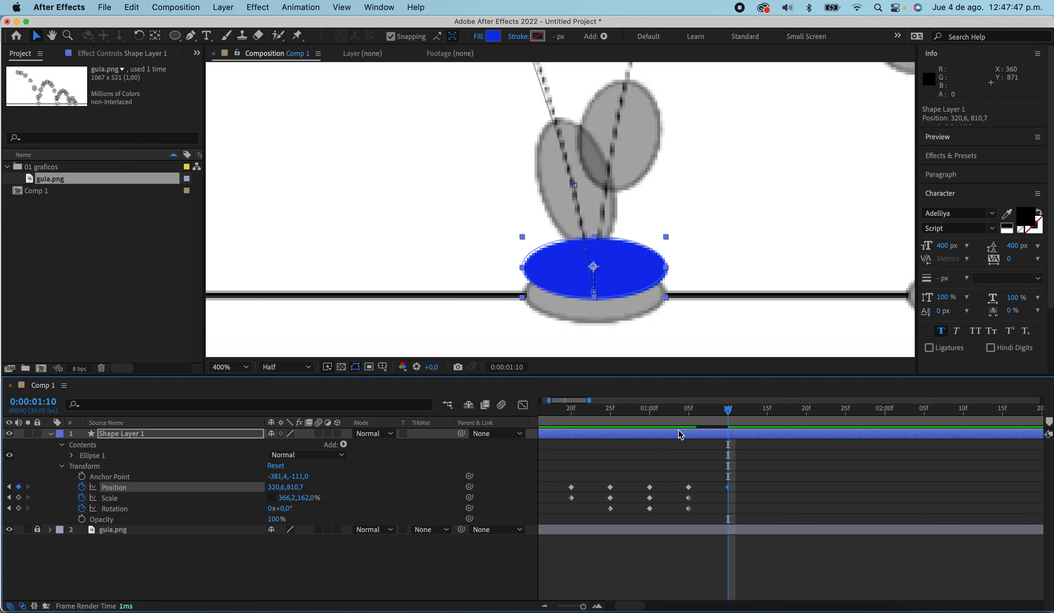
{"action": "key", "text": "shift+Right"}
{"action": "key", "text": "shift+Right"}
{"action": "key", "text": "shift+Right"}
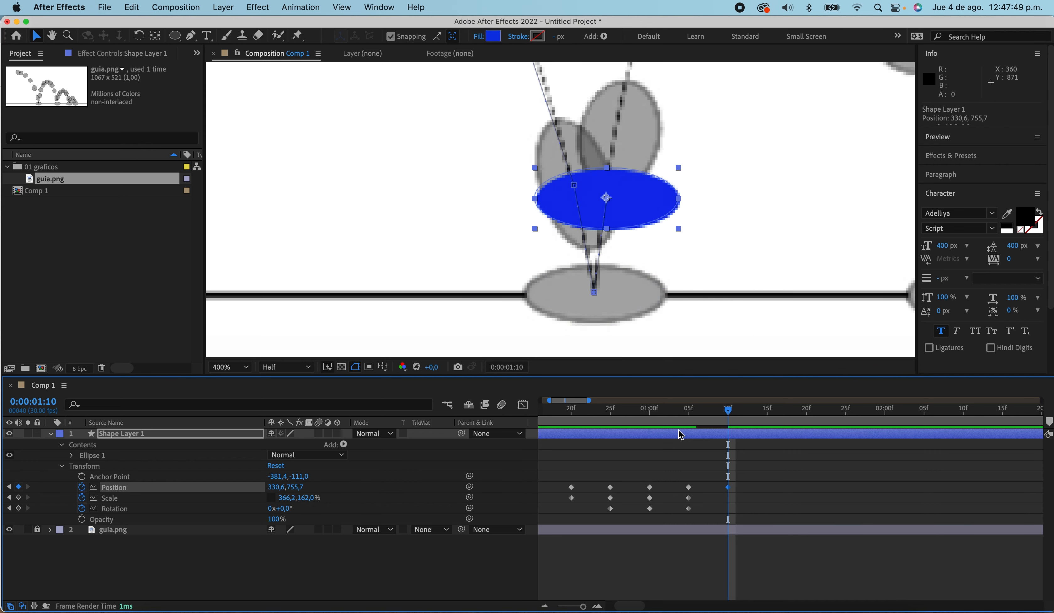
{"action": "key", "text": "shift+Up"}
{"action": "key", "text": "shift+Up"}
{"action": "key", "text": "shift+Up"}
{"action": "key", "text": "shift+Up"}
{"action": "key", "text": "shift+Up"}
{"action": "key", "text": "shift+Up"}
{"action": "key", "text": "shift+Up"}
{"action": "key", "text": "shift+Up"}
{"action": "key", "text": "shift+Up"}
{"action": "key", "text": "shift+Right"}
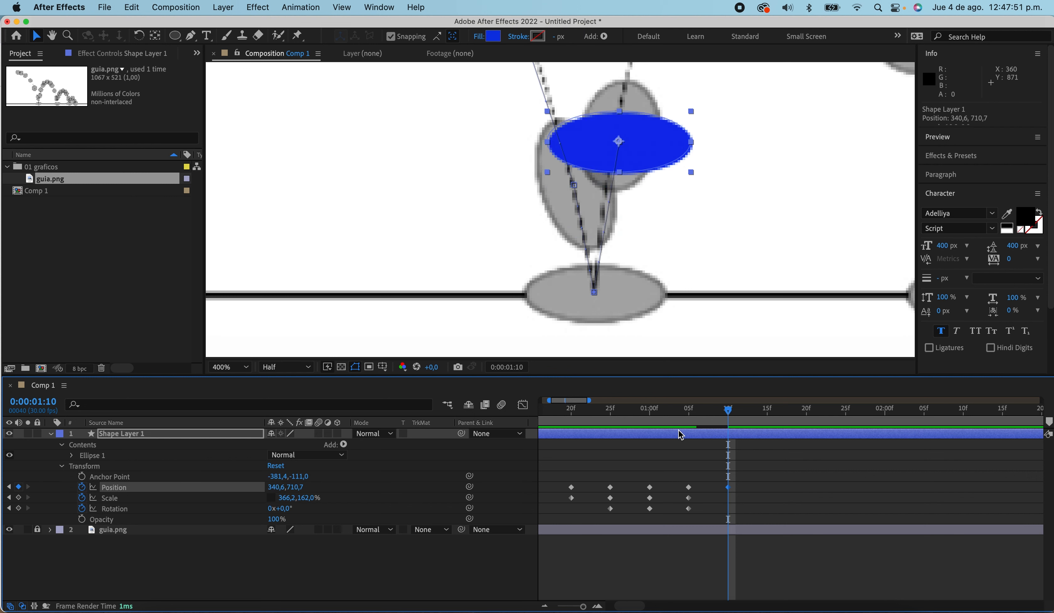
{"action": "key", "text": "shift+Up"}
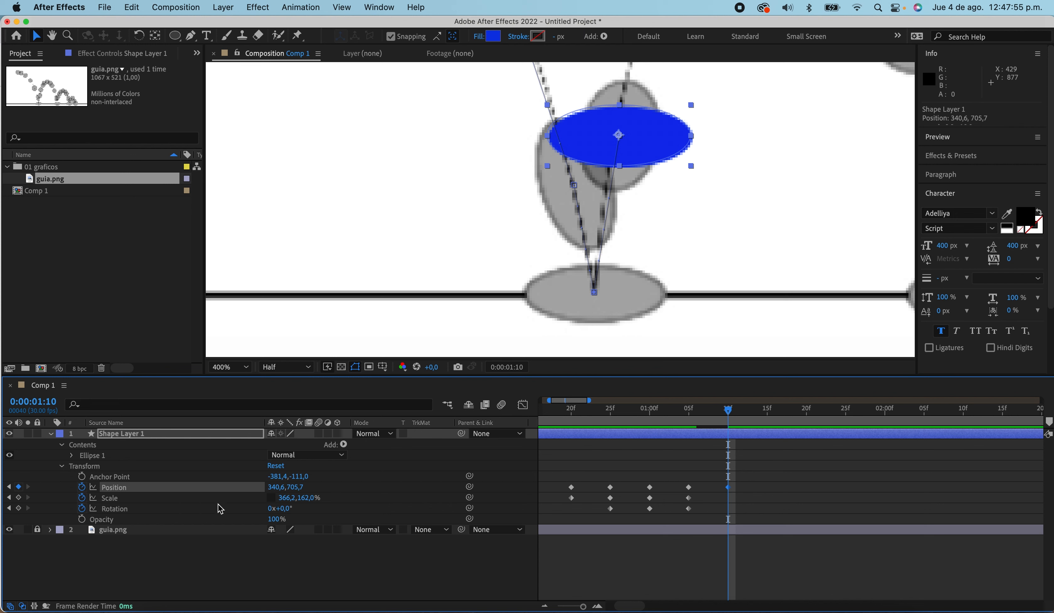
Stretch the ball at 0:00:01:10 to a scale of 204,2% by 303,0% and rotate it 11° to match the guide oval
{"action": "left_click_drag", "start_coordinate": [287, 498], "coordinate": [213, 505]}
{"action": "left_click_drag", "start_coordinate": [301, 499], "coordinate": [379, 501]}
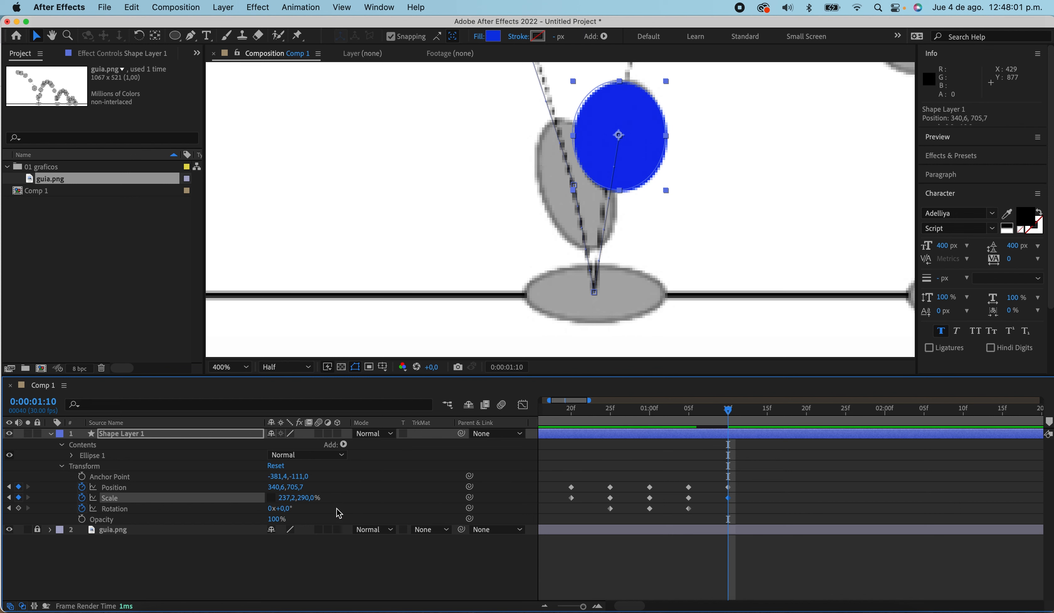
{"action": "mouse_move", "coordinate": [285, 497]}
{"action": "left_mouse_down"}
{"action": "mouse_move", "coordinate": [262, 498]}
{"action": "mouse_move", "coordinate": [288, 508]}
{"action": "mouse_move", "coordinate": [314, 498]}
{"action": "mouse_move", "coordinate": [290, 497]}
{"action": "left_mouse_up"}
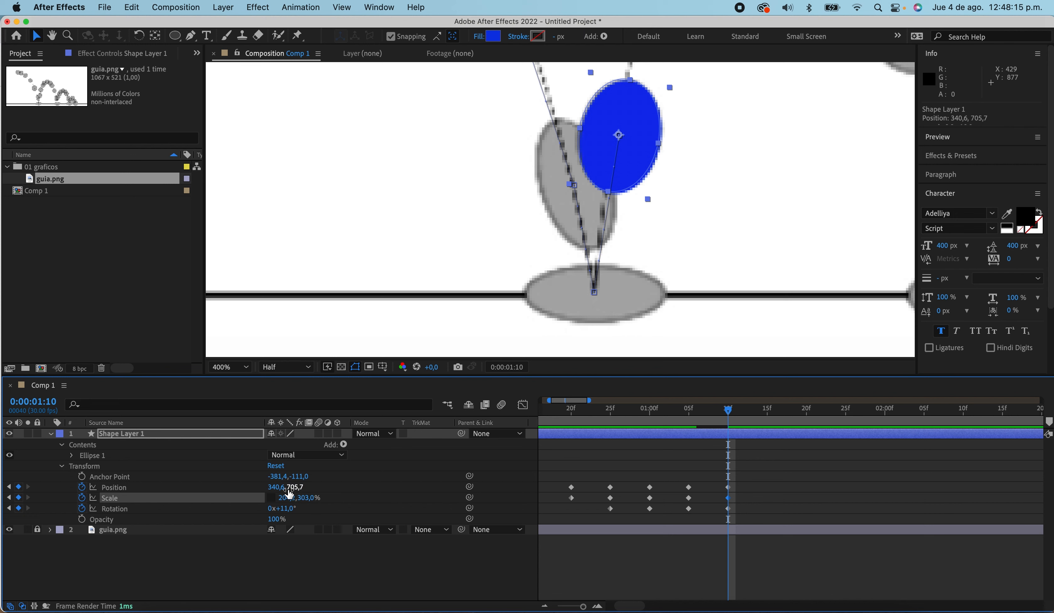
Nudge the stretched ball at 0:00:01:10 to position 341,1, 705,7 so it covers the tilted rebound oval
{"action": "key", "text": "Right"}
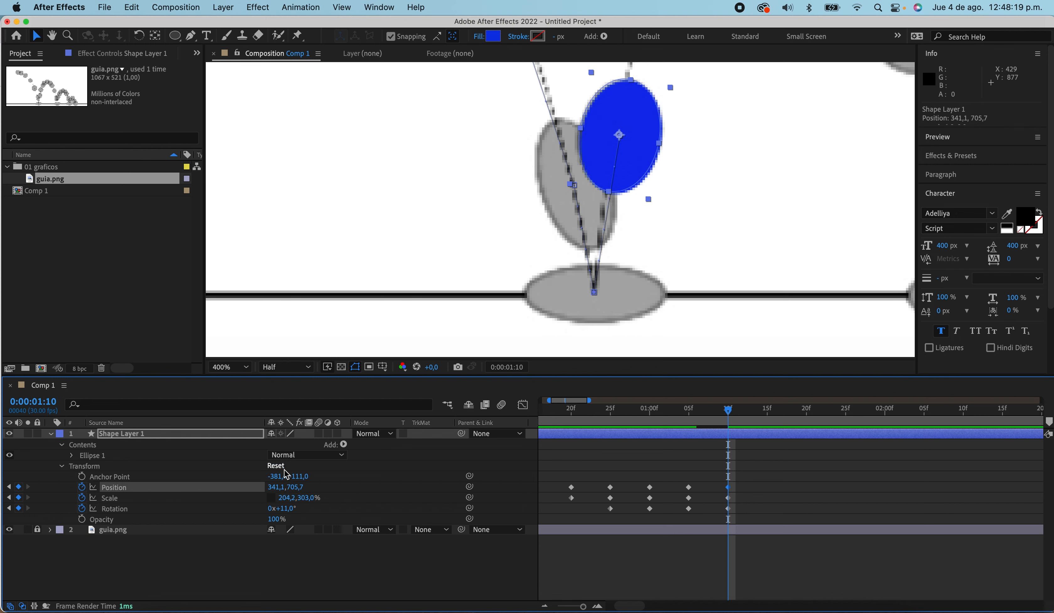
{"action": "left_click_drag", "start_coordinate": [275, 487], "coordinate": [258, 487]}
{"action": "key", "text": "super+z"}
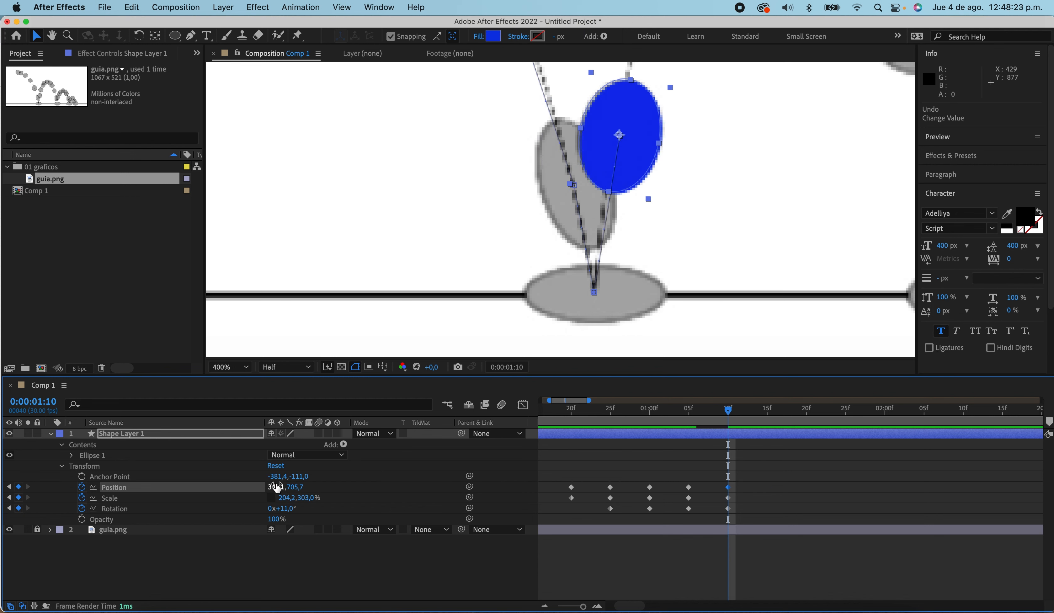
{"action": "key", "text": "Left"}
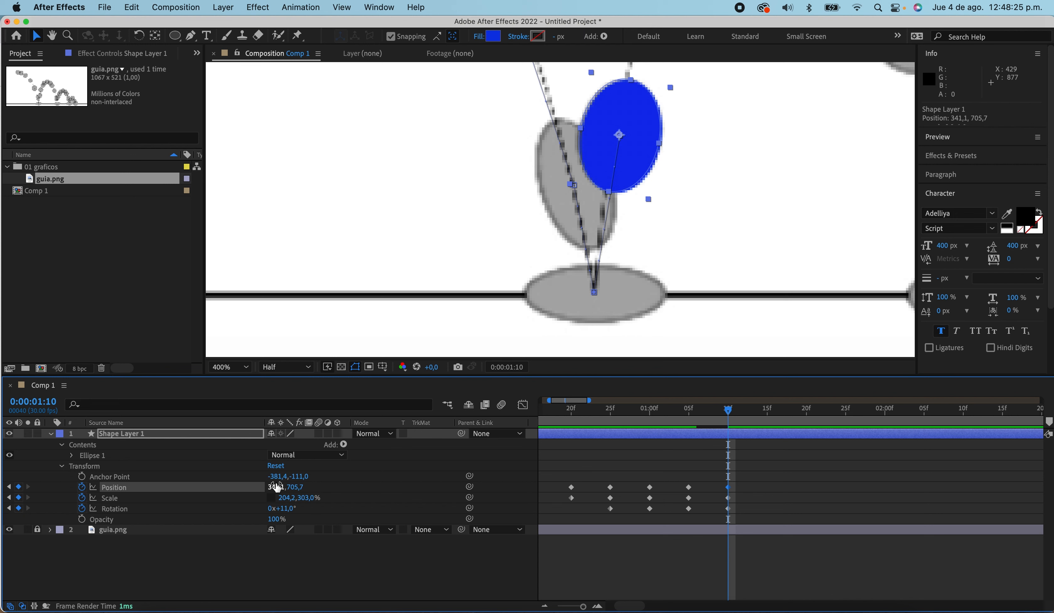
{"action": "key", "text": "Right"}
{"action": "left_click_drag", "start_coordinate": [294, 509], "coordinate": [289, 508]}
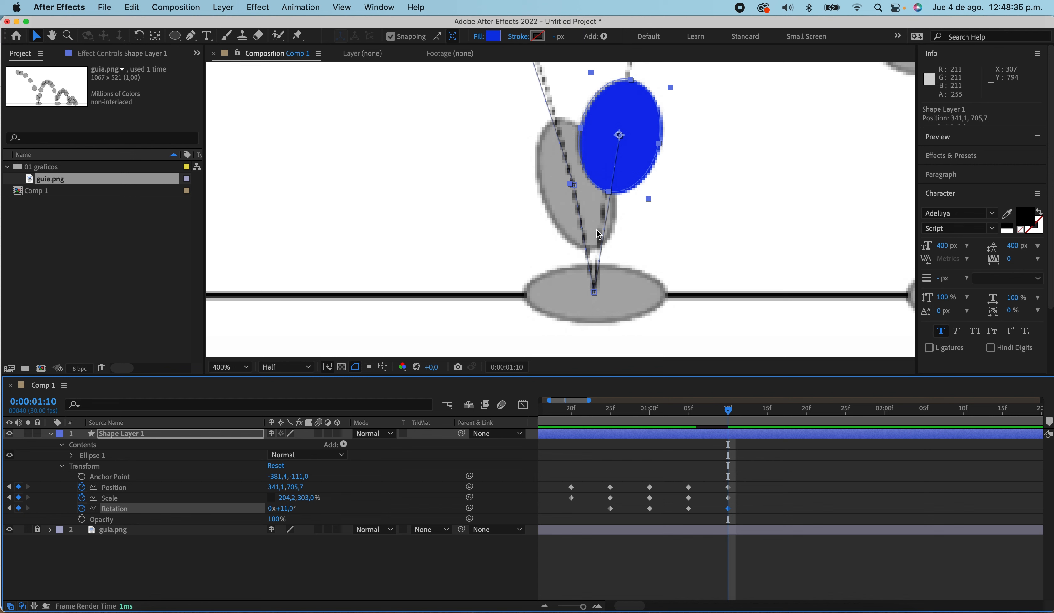
{"action": "left_click", "coordinate": [728, 177]}
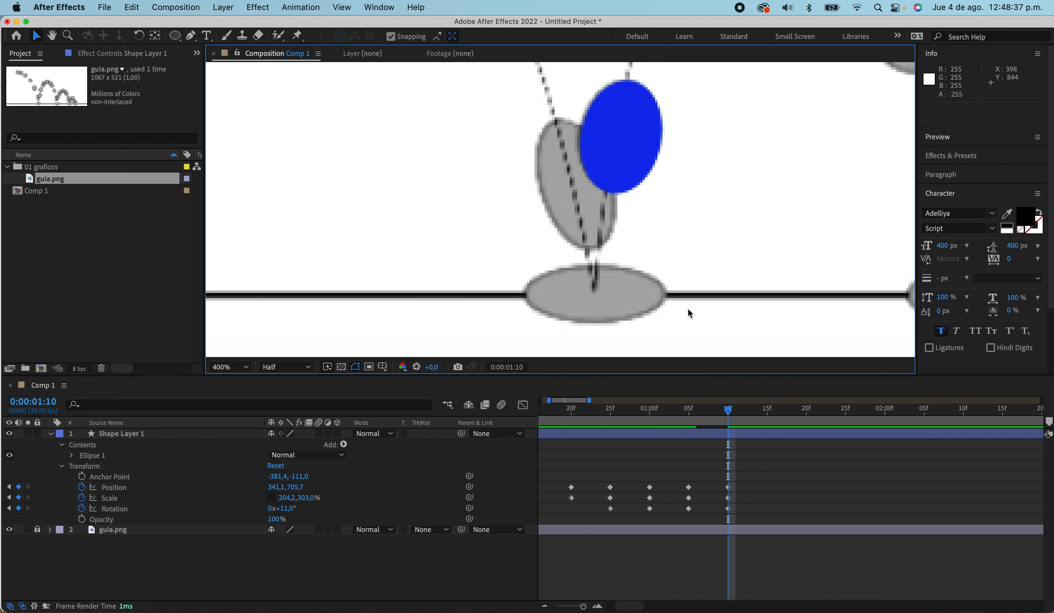
Copy the ball's Position keyframe from 0:00:00:20 and paste it onto Shape Layer 1 at 0:00:01:15
{"action": "mouse_move", "coordinate": [694, 412]}
{"action": "left_mouse_down"}
{"action": "mouse_move", "coordinate": [616, 411]}
{"action": "mouse_move", "coordinate": [730, 412]}
{"action": "mouse_move", "coordinate": [604, 404]}
{"action": "mouse_move", "coordinate": [729, 423]}
{"action": "mouse_move", "coordinate": [704, 421]}
{"action": "left_mouse_up"}
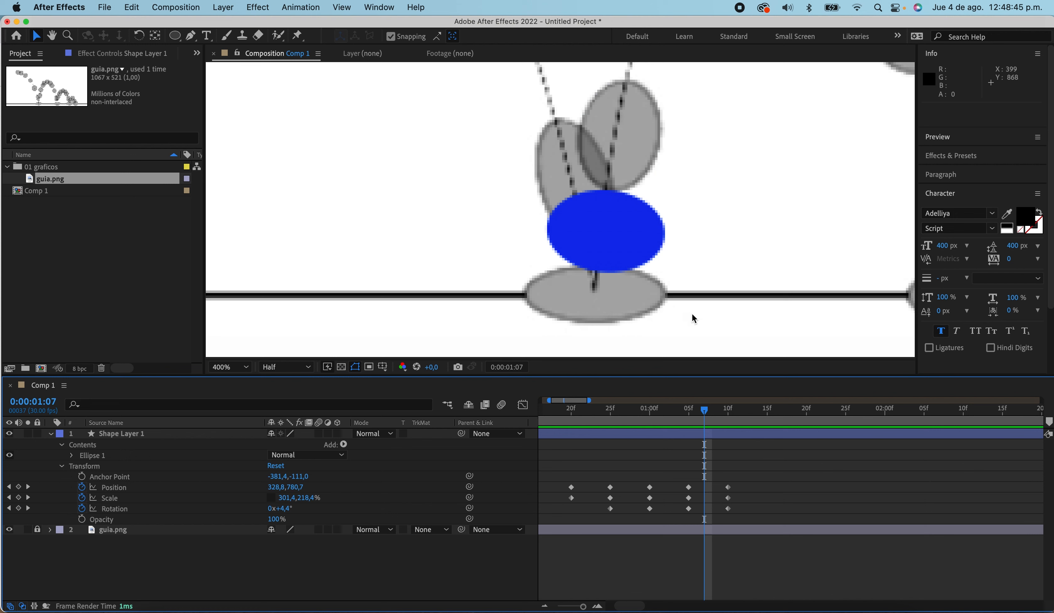
{"action": "left_click_drag", "start_coordinate": [714, 416], "coordinate": [771, 415]}
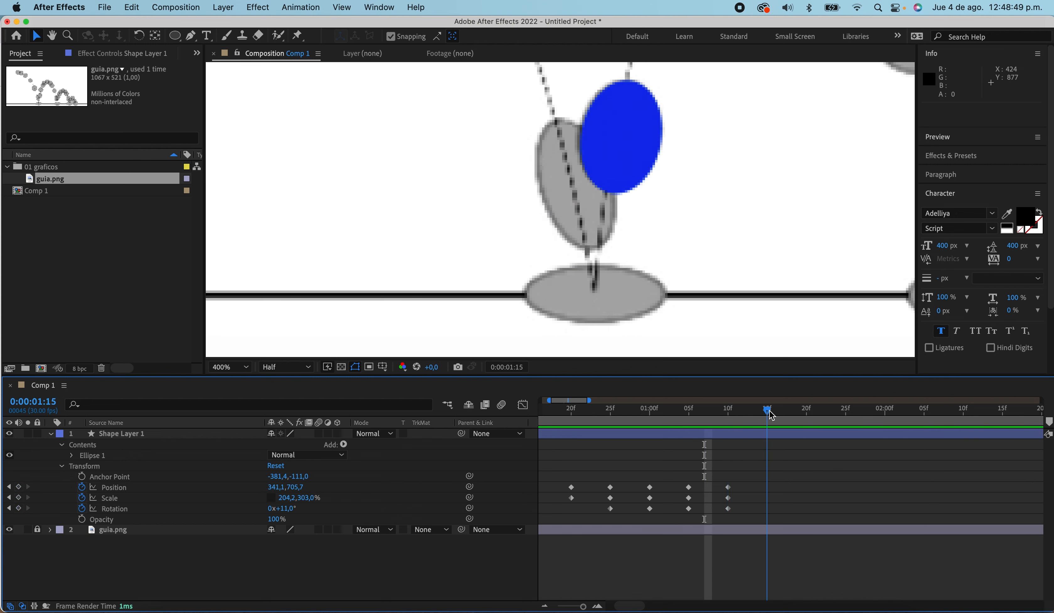
{"action": "scroll", "coordinate": [653, 207], "scroll_direction": "up", "scroll_amount": 10}
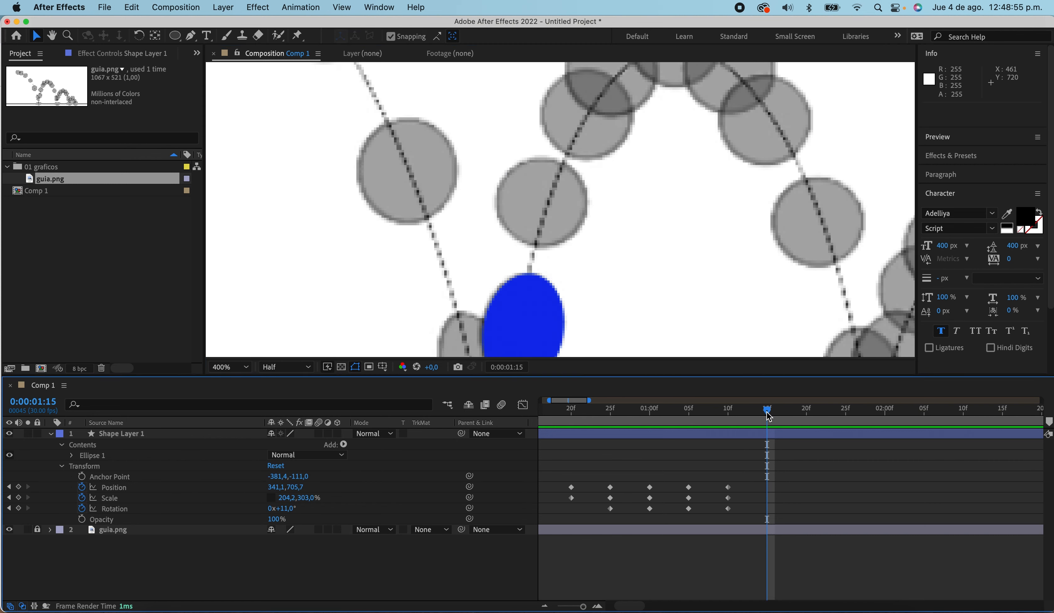
{"action": "left_click_drag", "start_coordinate": [769, 416], "coordinate": [566, 416]}
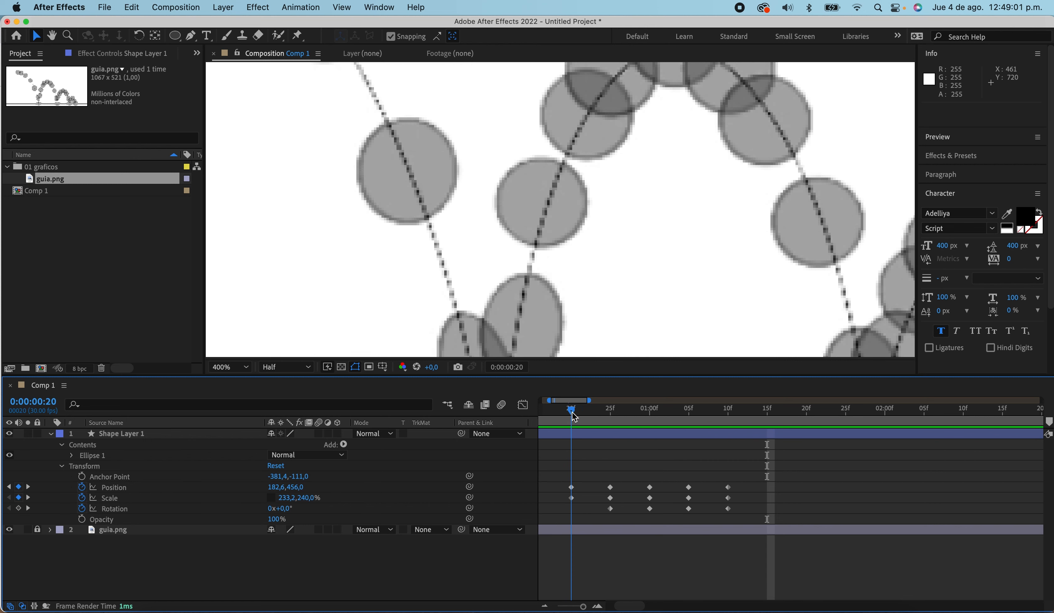
{"action": "left_click_drag", "start_coordinate": [463, 154], "coordinate": [556, 280]}
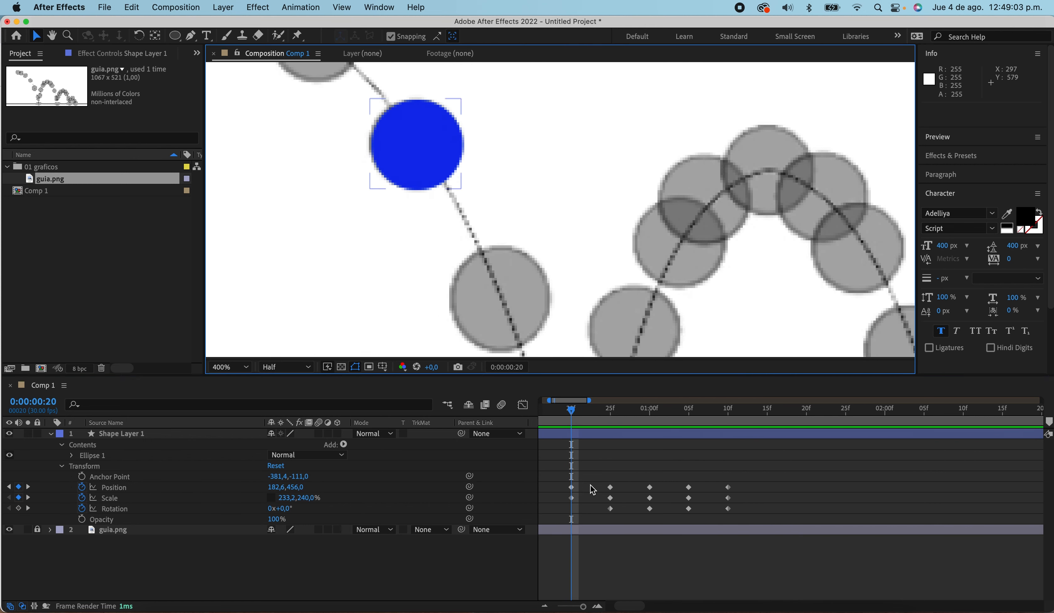
{"action": "left_click", "coordinate": [573, 488]}
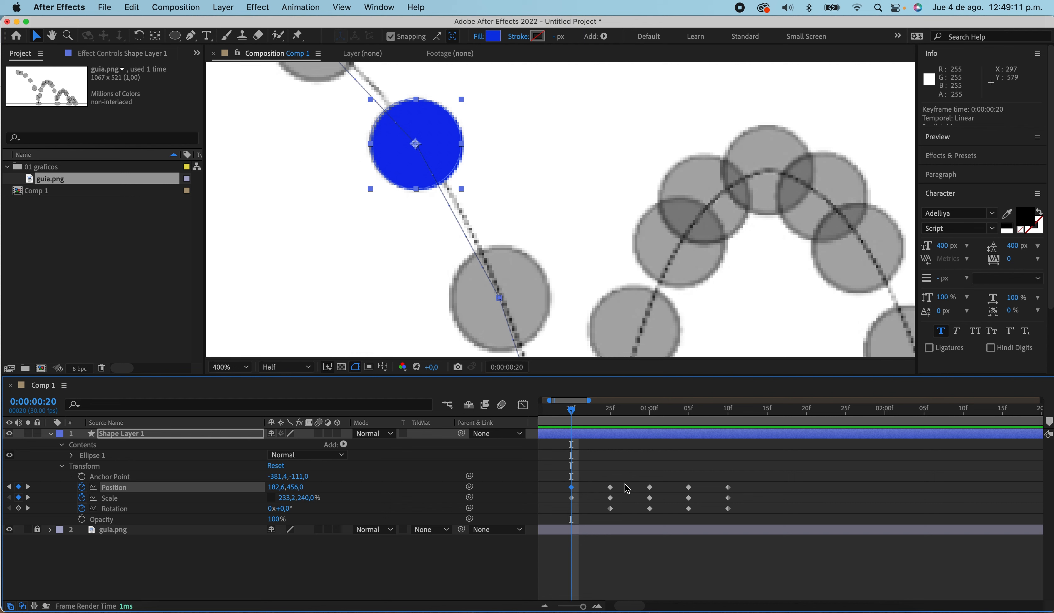
{"action": "key", "text": "super+c"}
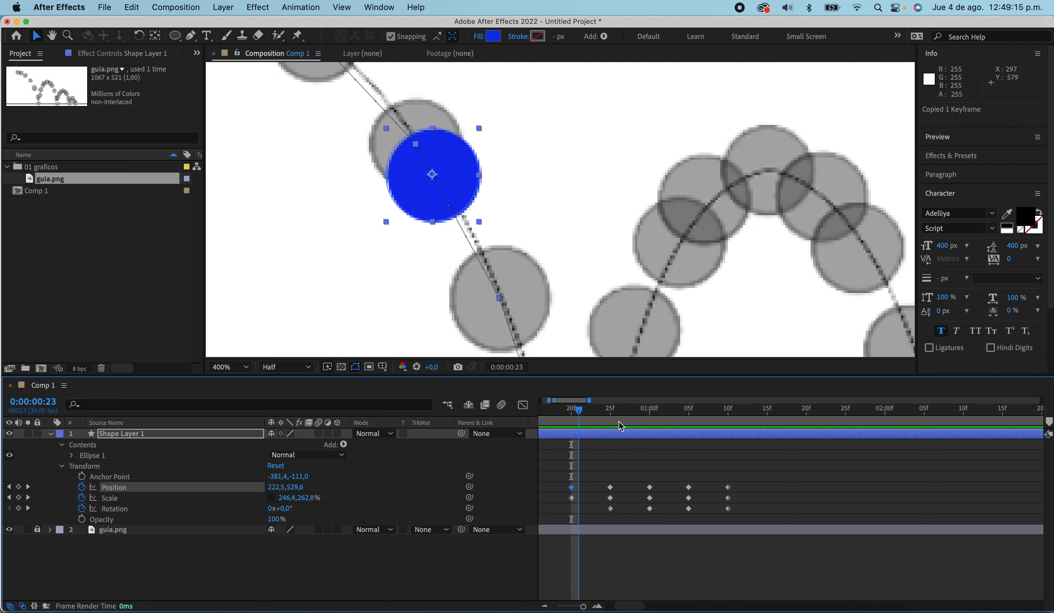
{"action": "left_click", "coordinate": [767, 412]}
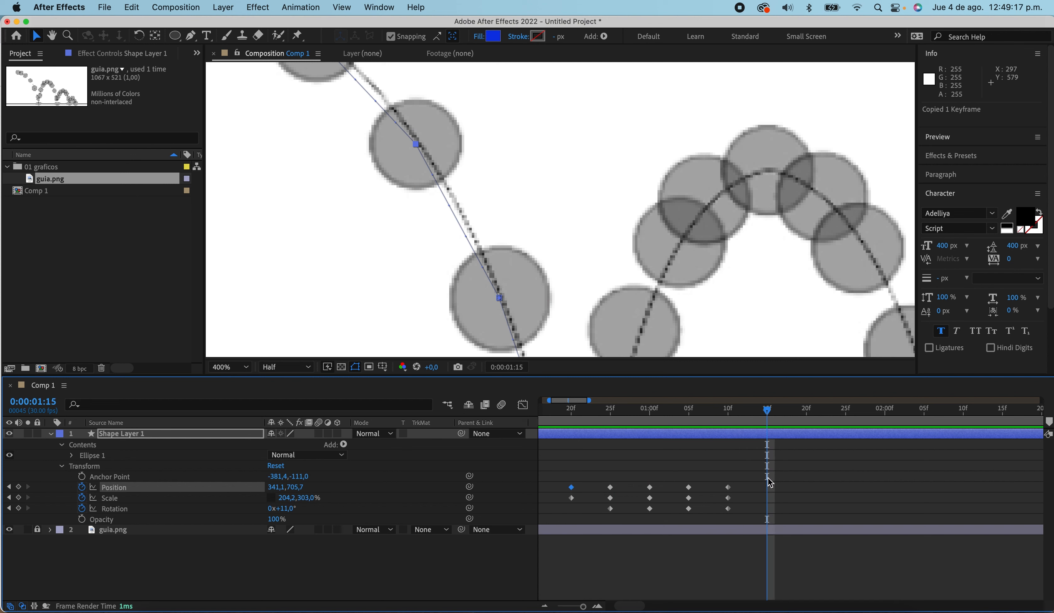
{"action": "left_click", "coordinate": [766, 496]}
{"action": "left_click", "coordinate": [769, 435]}
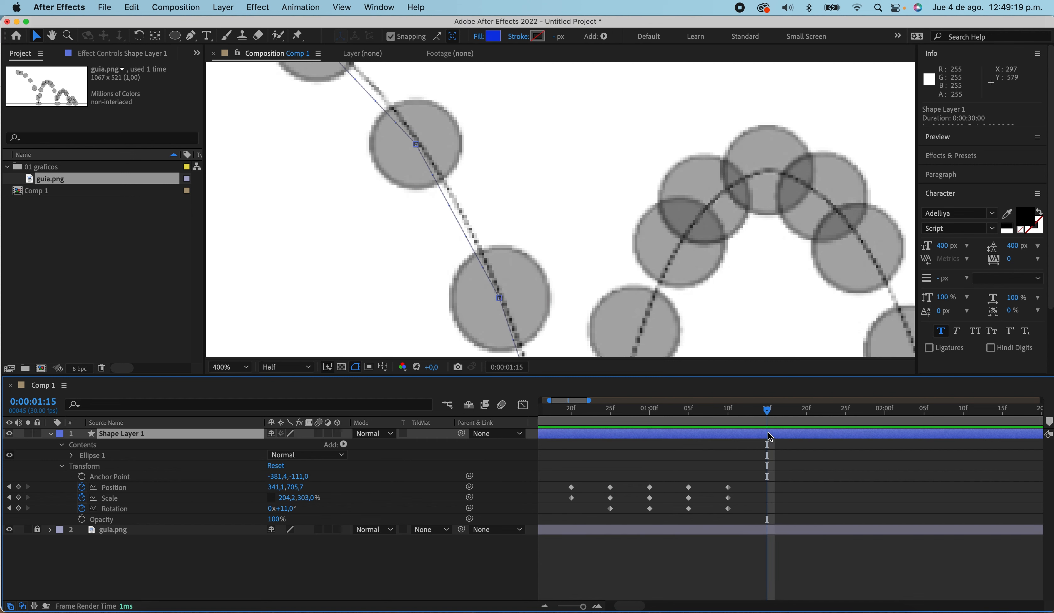
{"action": "key", "text": "super+v"}
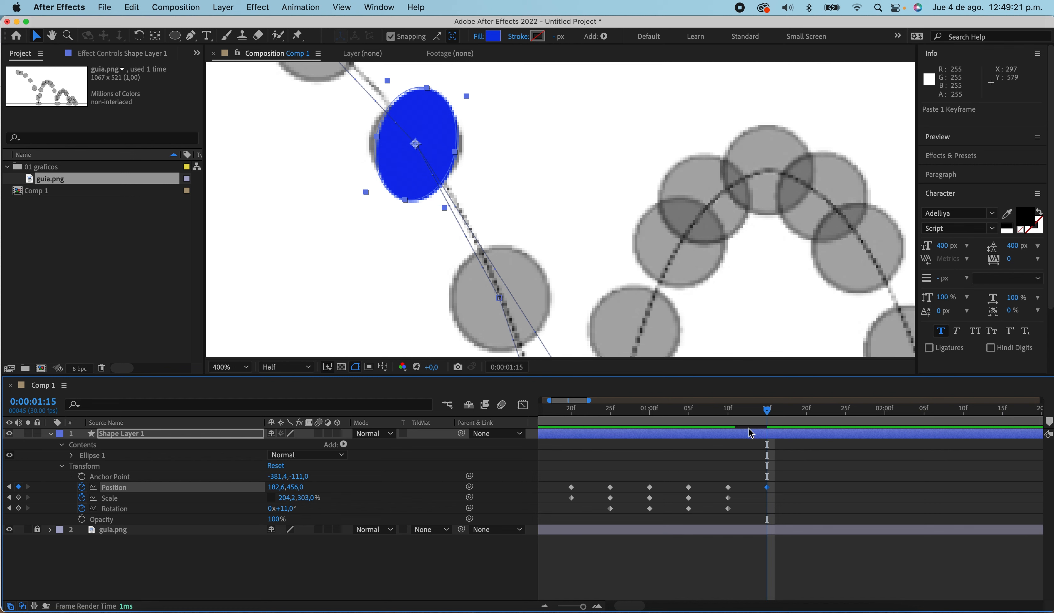
Nudge the ball at 0:00:01:15 horizontally towards the second arc, to position 252,6, 456,0
{"action": "key", "text": "Right"}
{"action": "key", "text": "Right"}
{"action": "key", "text": "Right"}
{"action": "key", "text": "Right"}
{"action": "key", "text": "Right"}
{"action": "key", "text": "Right"}
{"action": "key", "text": "Right"}
{"action": "key", "text": "Right"}
{"action": "key", "text": "Right"}
{"action": "key", "text": "Right"}
{"action": "key", "text": "Right"}
{"action": "key", "text": "Right"}
{"action": "key", "text": "Right"}
{"action": "key", "text": "Right"}
{"action": "key", "text": "Right"}
{"action": "key", "text": "Right"}
{"action": "key", "text": "Right"}
{"action": "key", "text": "Right"}
{"action": "key", "text": "Right"}
{"action": "key", "text": "Right"}
{"action": "key", "text": "Right"}
{"action": "key", "text": "Right"}
{"action": "key", "text": "Right"}
{"action": "key", "text": "Right"}
{"action": "key", "text": "Right"}
{"action": "key", "text": "Right"}
{"action": "key", "text": "Right"}
{"action": "key", "text": "Right"}
{"action": "key", "text": "Right"}
{"action": "key", "text": "Right"}
{"action": "key", "text": "Right"}
{"action": "key", "text": "Right"}
{"action": "key", "text": "Right"}
{"action": "key", "text": "Right"}
{"action": "key", "text": "Right"}
{"action": "key", "text": "Right"}
{"action": "key", "text": "Right"}
{"action": "key", "text": "Right"}
{"action": "key", "text": "Right"}
{"action": "key", "text": "Right"}
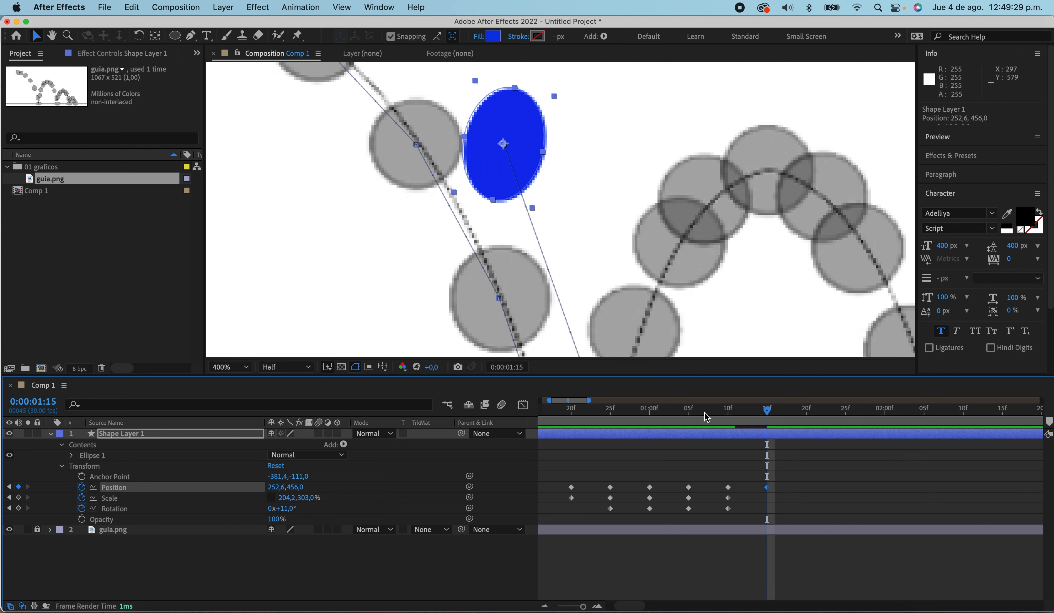
Undo the recent horizontal nudges of the ball and delete its Position keyframe at 0:00:01:15
{"action": "key", "text": "super+z"}
{"action": "key", "text": "super+z"}
{"action": "key", "text": "super+z"}
{"action": "key", "text": "super+z"}
{"action": "key", "text": "super+z"}
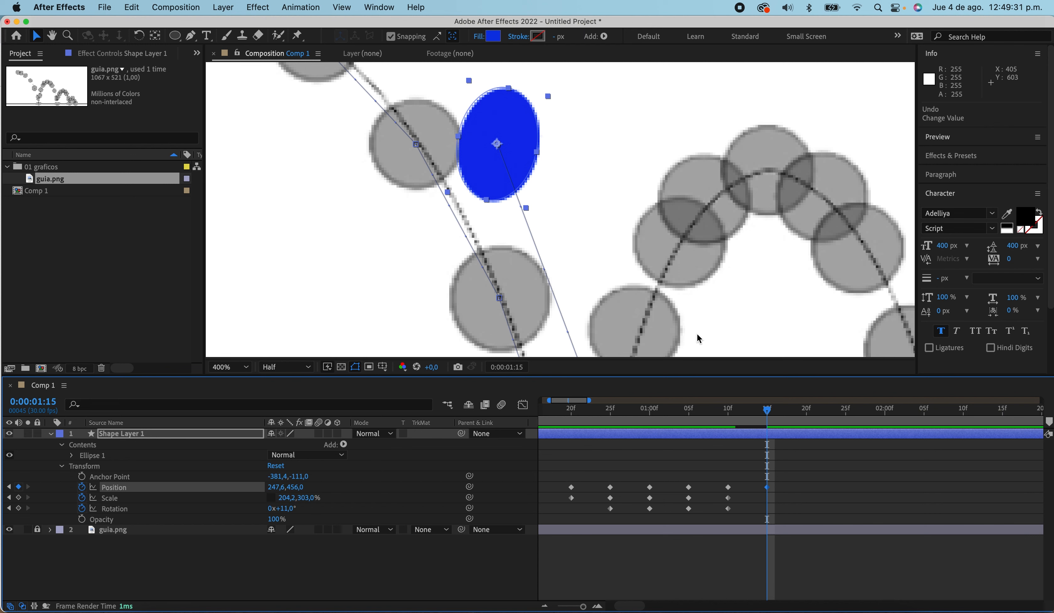
{"action": "left_click_drag", "start_coordinate": [751, 466], "coordinate": [798, 509]}
{"action": "key", "text": "Delete"}
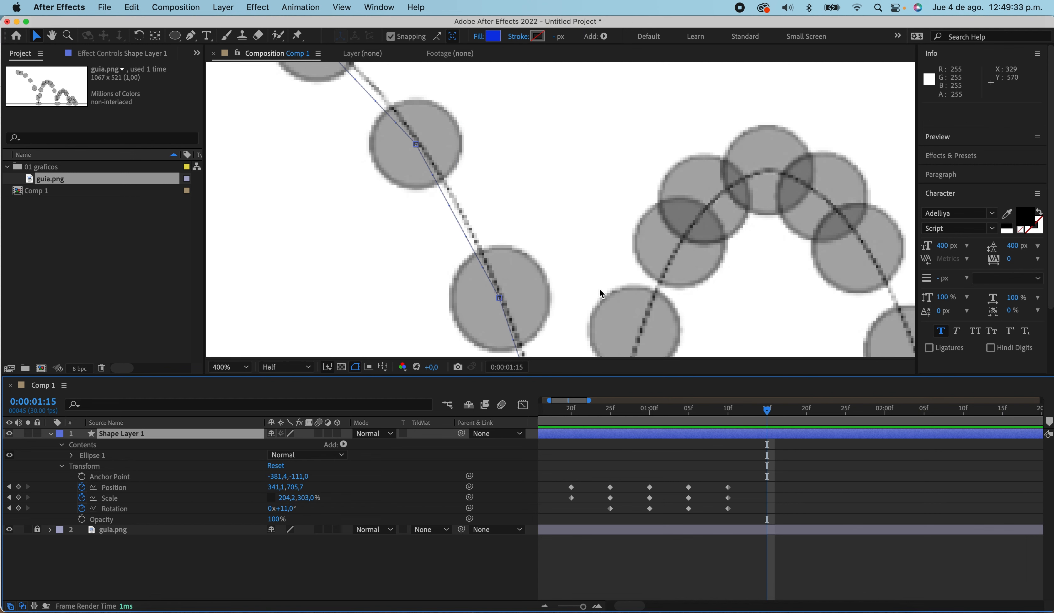
Add a Rotation keyframe to Shape Layer 1 at 0:00:00:20
{"action": "left_click_drag", "start_coordinate": [771, 414], "coordinate": [571, 424]}
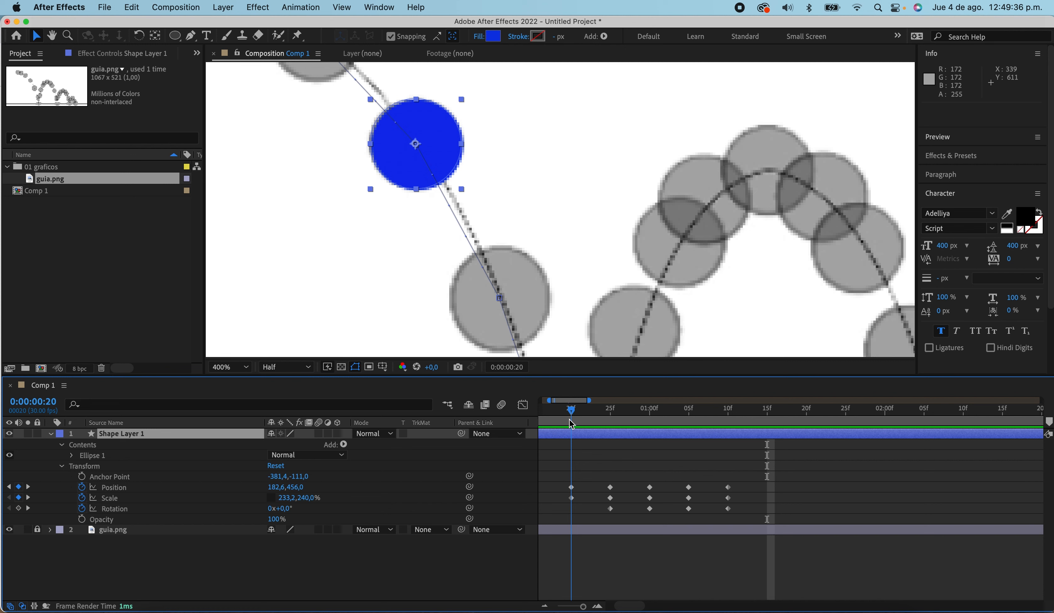
{"action": "left_click", "coordinate": [573, 498]}
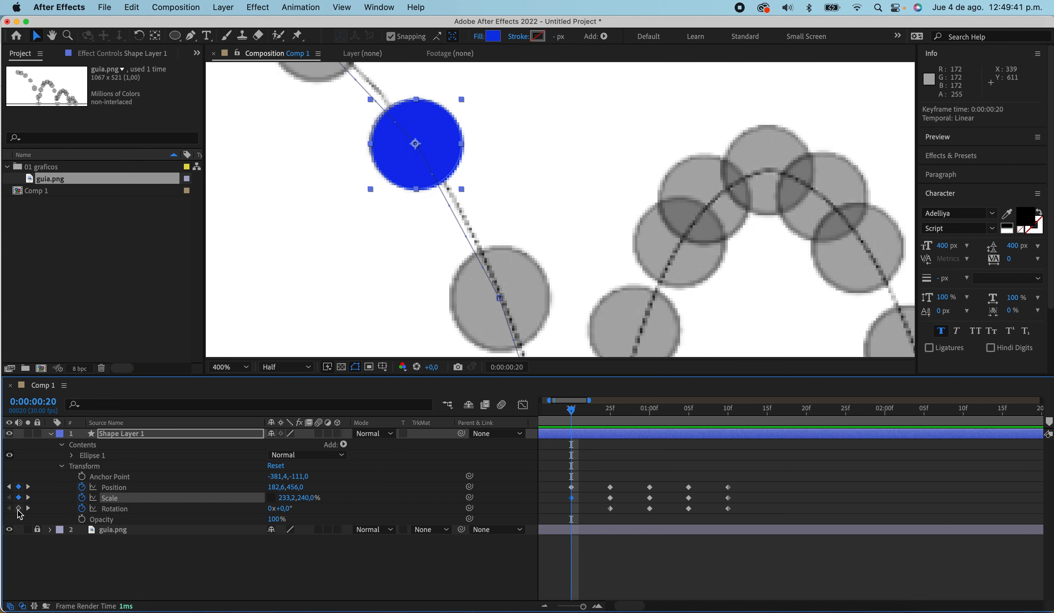
{"action": "left_click", "coordinate": [18, 509]}
Copy the ball's Position, Scale and Rotation keyframes from 0:00:00:20 and paste them at 0:00:01:15
{"action": "left_click_drag", "start_coordinate": [590, 468], "coordinate": [565, 517]}
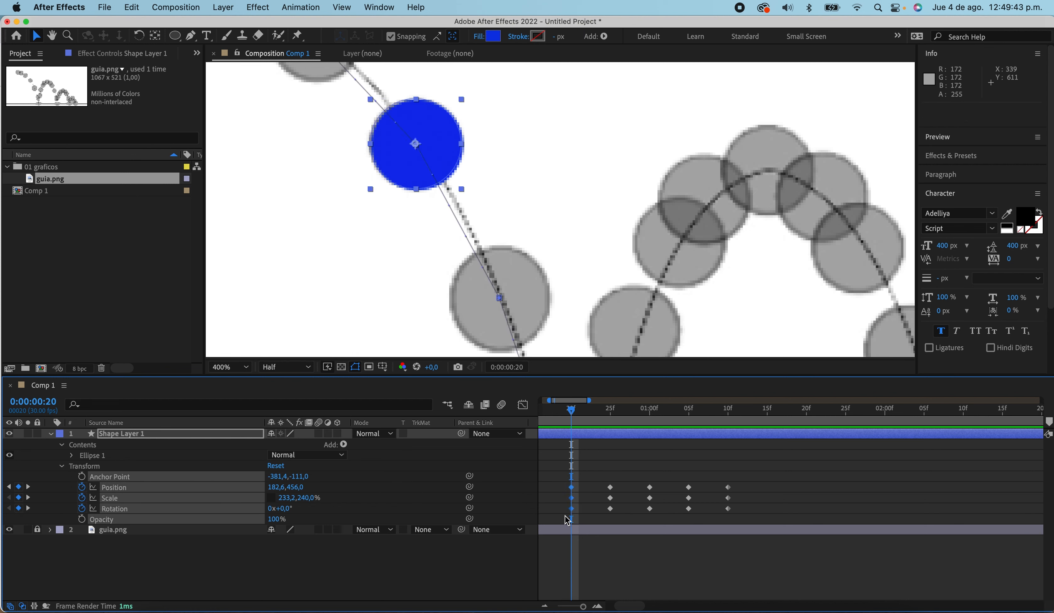
{"action": "key", "text": "cmd+c"}
{"action": "left_click_drag", "start_coordinate": [576, 415], "coordinate": [770, 419]}
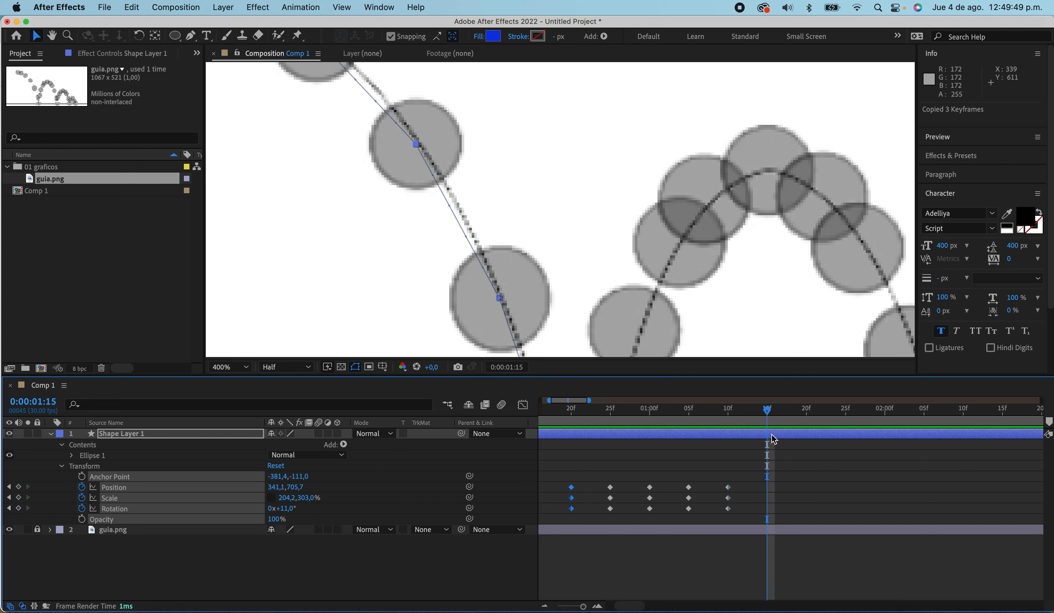
{"action": "key", "text": "cmd+v"}
{"action": "left_click", "coordinate": [764, 488]}
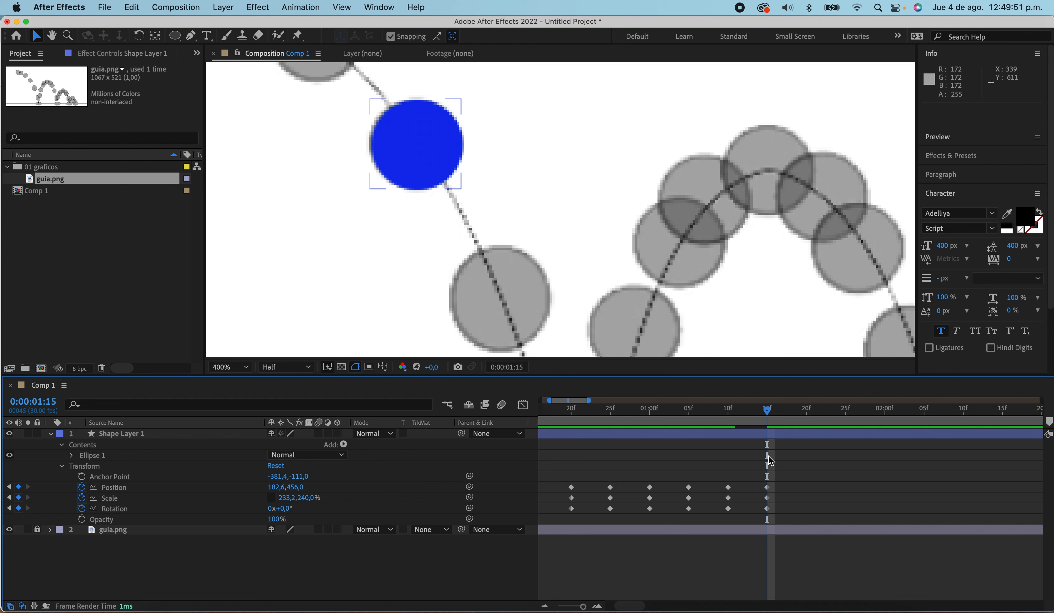
Nudge the ball's Position keyframe at 0:00:01:15 to 356,6, 604,0 so it covers the first round guide circle of the rebound arc
{"action": "mouse_move", "coordinate": [773, 414]}
{"action": "left_mouse_down"}
{"action": "mouse_move", "coordinate": [578, 416]}
{"action": "mouse_move", "coordinate": [767, 419]}
{"action": "left_mouse_up"}
{"action": "left_click", "coordinate": [767, 487]}
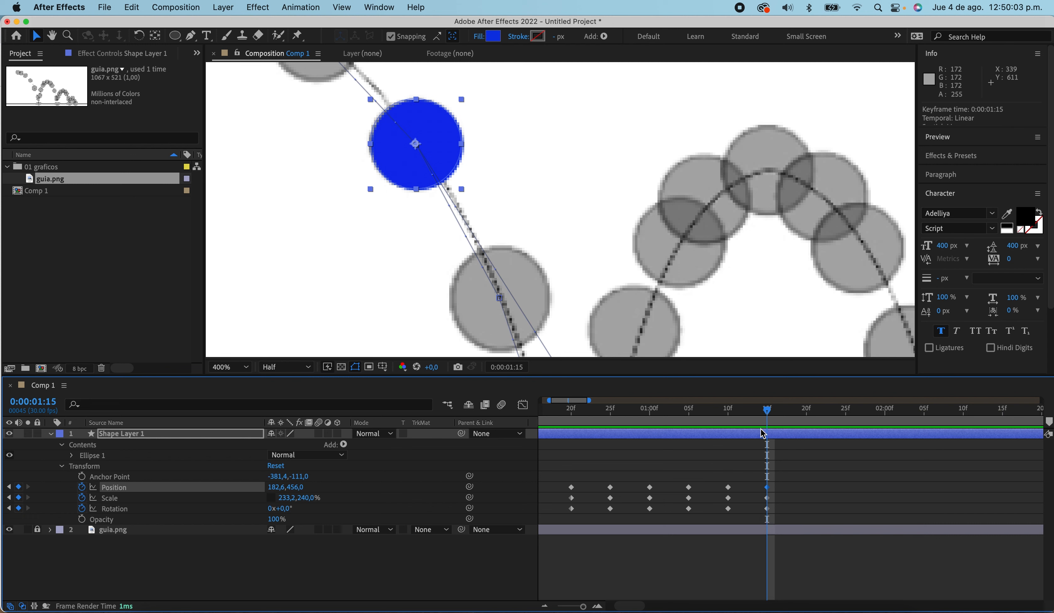
{"action": "mouse_move", "coordinate": [770, 417]}
{"action": "left_mouse_down"}
{"action": "mouse_move", "coordinate": [729, 416]}
{"action": "mouse_move", "coordinate": [769, 413]}
{"action": "left_mouse_up"}
{"action": "key", "text": "shift+Right"}
{"action": "key", "text": "shift+Right"}
{"action": "key", "text": "shift+Right"}
{"action": "key", "text": "shift+Right"}
{"action": "key", "text": "shift+Right"}
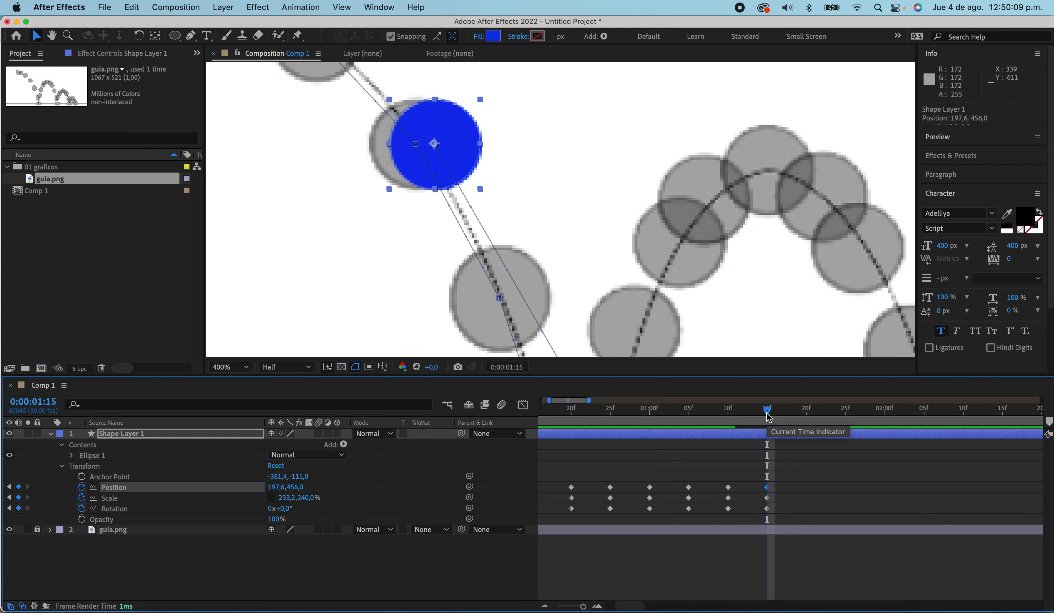
{"action": "key", "text": "shift+Down"}
{"action": "key", "text": "shift+Down"}
{"action": "key", "text": "shift+Down"}
{"action": "key", "text": "shift+Down"}
{"action": "key", "text": "shift+Down"}
{"action": "key", "text": "shift+Down"}
{"action": "key", "text": "shift+Down"}
{"action": "key", "text": "shift+Down"}
{"action": "key", "text": "shift+Down"}
{"action": "key", "text": "shift+Down"}
{"action": "key", "text": "shift+Down"}
{"action": "key", "text": "shift+Down"}
{"action": "key", "text": "shift+Down"}
{"action": "key", "text": "shift+Down"}
{"action": "key", "text": "shift+Down"}
{"action": "key", "text": "shift+Down"}
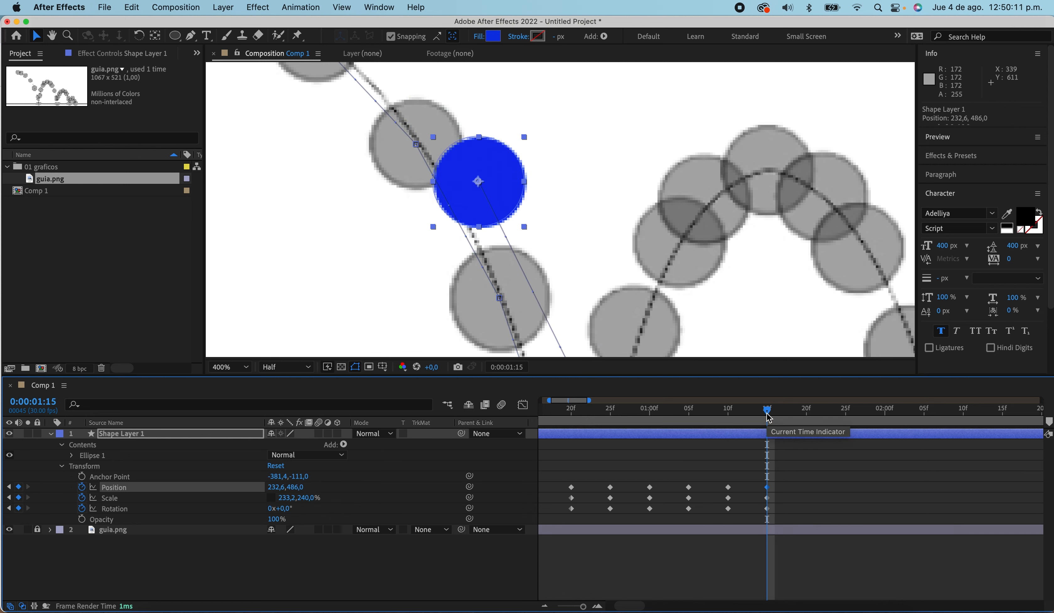
{"action": "key", "text": "shift+Right"}
{"action": "key", "text": "shift+Right"}
{"action": "key", "text": "shift+Right"}
{"action": "key", "text": "shift+Right"}
{"action": "key", "text": "shift+Right"}
{"action": "key", "text": "shift+Right"}
{"action": "key", "text": "shift+Right"}
{"action": "key", "text": "shift+Right"}
{"action": "key", "text": "shift+Right"}
{"action": "key", "text": "shift+Right"}
{"action": "key", "text": "space"}
{"action": "left_click_drag", "start_coordinate": [732, 285], "coordinate": [678, 222]}
{"action": "key", "text": "shift+Right"}
{"action": "key", "text": "shift+Right"}
{"action": "key", "text": "shift+Right"}
{"action": "key", "text": "shift+Right"}
{"action": "key", "text": "shift+Right"}
{"action": "key", "text": "shift+Right"}
{"action": "key", "text": "shift+Right"}
{"action": "key", "text": "shift+Right"}
{"action": "key", "text": "shift+Up"}
{"action": "key", "text": "shift+Up"}
{"action": "key", "text": "shift+Up"}
{"action": "key", "text": "shift+Up"}
{"action": "key", "text": "shift+Up"}
{"action": "key", "text": "shift+Up"}
{"action": "key", "text": "shift+Up"}
{"action": "key", "text": "shift+Up"}
{"action": "key", "text": "shift+Up"}
{"action": "key", "text": "shift+Up"}
{"action": "key", "text": "shift+Down"}
{"action": "key", "text": "shift+Down"}
{"action": "key", "text": "shift+Down"}
{"action": "key", "text": "shift+Down"}
{"action": "key", "text": "shift+Down"}
{"action": "key", "text": "shift+Down"}
{"action": "key", "text": "shift+Down"}
{"action": "key", "text": "shift+Down"}
{"action": "key", "text": "shift+Down"}
{"action": "key", "text": "shift+Down"}
{"action": "key", "text": "shift+Down"}
{"action": "key", "text": "shift+Down"}
{"action": "key", "text": "shift+Down"}
{"action": "key", "text": "shift+Down"}
{"action": "key", "text": "shift+Down"}
{"action": "key", "text": "shift+Down"}
{"action": "key", "text": "shift+Down"}
{"action": "key", "text": "shift+Down"}
{"action": "key", "text": "shift+Down"}
{"action": "key", "text": "shift+Down"}
{"action": "key", "text": "shift+Down"}
{"action": "key", "text": "shift+Down"}
{"action": "key", "text": "shift+Down"}
{"action": "key", "text": "shift+Down"}
{"action": "key", "text": "shift+Down"}
{"action": "key", "text": "shift+Down"}
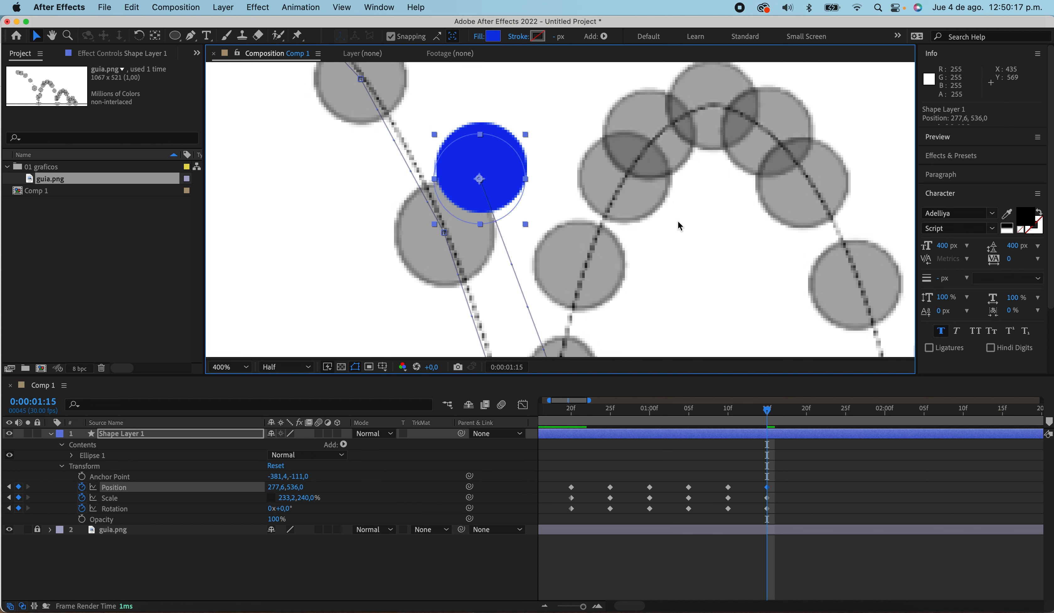
{"action": "key", "text": "shift+Right"}
{"action": "key", "text": "shift+Right"}
{"action": "key", "text": "shift+Right"}
{"action": "key", "text": "shift+Right"}
{"action": "key", "text": "shift+Right"}
{"action": "key", "text": "shift+Right"}
{"action": "key", "text": "shift+Right"}
{"action": "key", "text": "shift+Right"}
{"action": "key", "text": "shift+Right"}
{"action": "key", "text": "shift+Right"}
{"action": "key", "text": "shift+Right"}
{"action": "key", "text": "shift+Right"}
{"action": "key", "text": "shift+Right"}
{"action": "key", "text": "shift+Right"}
{"action": "key", "text": "shift+Right"}
{"action": "key", "text": "shift+Right"}
{"action": "key", "text": "shift+Right"}
{"action": "key", "text": "shift+Right"}
{"action": "key", "text": "shift+Right"}
{"action": "key", "text": "shift+Right"}
{"action": "key", "text": "shift+Right"}
{"action": "key", "text": "shift+Right"}
{"action": "key", "text": "shift+Down"}
{"action": "key", "text": "shift+Down"}
{"action": "key", "text": "shift+Down"}
{"action": "key", "text": "shift+Down"}
{"action": "key", "text": "shift+Down"}
{"action": "key", "text": "shift+Down"}
{"action": "key", "text": "shift+Down"}
{"action": "key", "text": "shift+Down"}
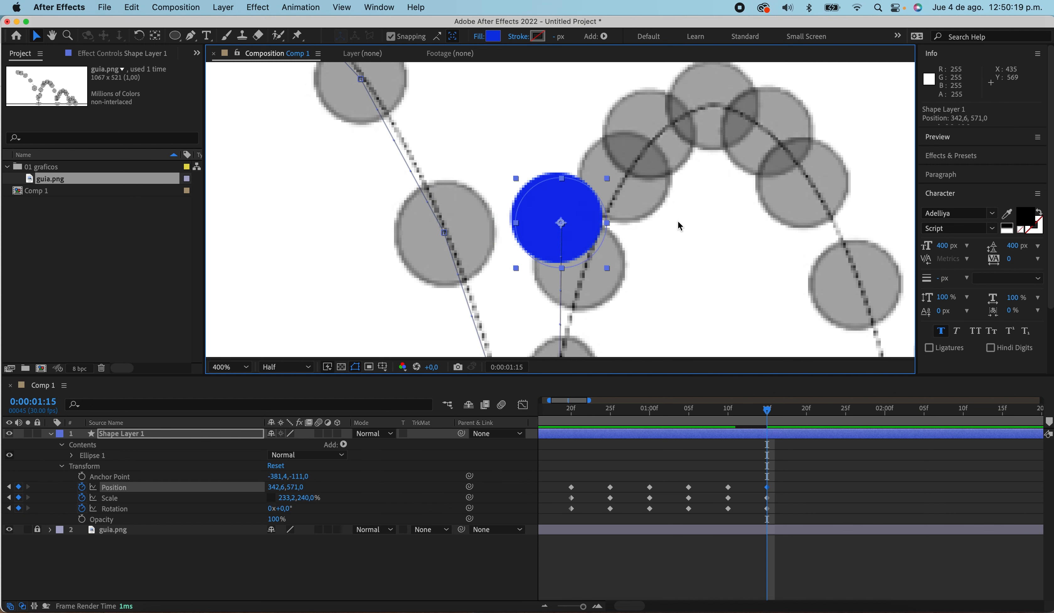
{"action": "key", "text": "shift+Right"}
{"action": "key", "text": "shift+Right"}
{"action": "key", "text": "shift+Right"}
{"action": "key", "text": "shift+Right"}
{"action": "key", "text": "shift+Right"}
{"action": "key", "text": "shift+Right"}
{"action": "key", "text": "shift+Right"}
{"action": "key", "text": "shift+Down"}
{"action": "key", "text": "shift+Down"}
{"action": "key", "text": "shift+Right"}
{"action": "key", "text": "shift+Right"}
{"action": "key", "text": "shift+Down"}
{"action": "key", "text": "shift+Down"}
{"action": "key", "text": "shift+Down"}
{"action": "key", "text": "shift+Down"}
{"action": "key", "text": "shift+Left"}
{"action": "key", "text": "shift+Left"}
{"action": "key", "text": "Left"}
{"action": "key", "text": "Left"}
{"action": "key", "text": "Down"}
{"action": "key", "text": "Down"}
{"action": "key", "text": "Down"}
{"action": "key", "text": "Down"}
{"action": "key", "text": "Down"}
{"action": "key", "text": "Down"}
{"action": "key", "text": "Down"}
{"action": "key", "text": "Down"}
{"action": "key", "text": "Down"}
{"action": "key", "text": "Down"}
{"action": "key", "text": "Left"}
{"action": "key", "text": "Left"}
{"action": "key", "text": "Down"}
{"action": "key", "text": "Down"}
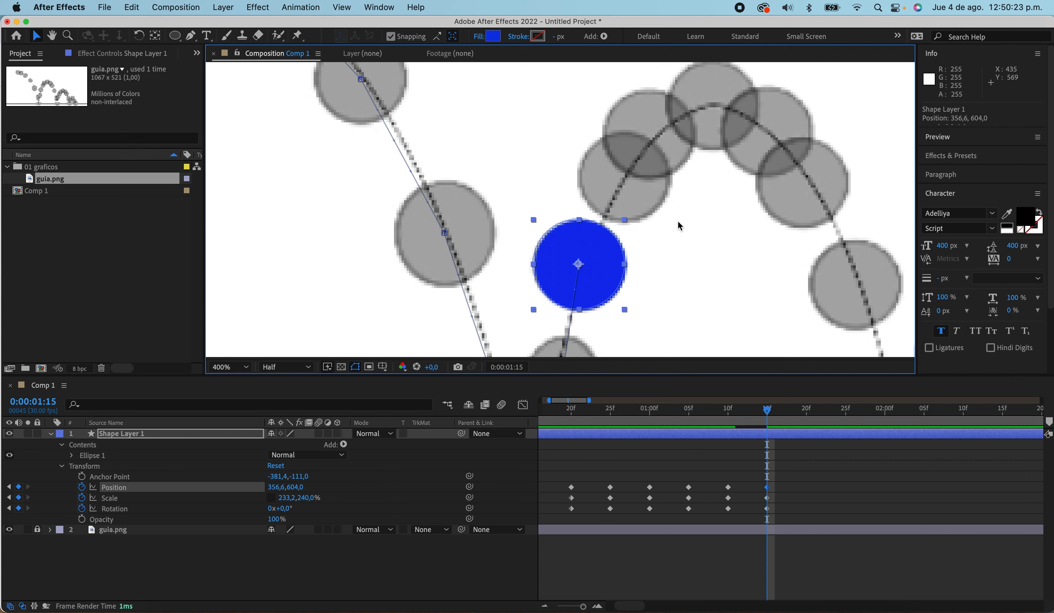
{"action": "scroll", "coordinate": [659, 200], "scroll_direction": "down", "scroll_amount": 5}
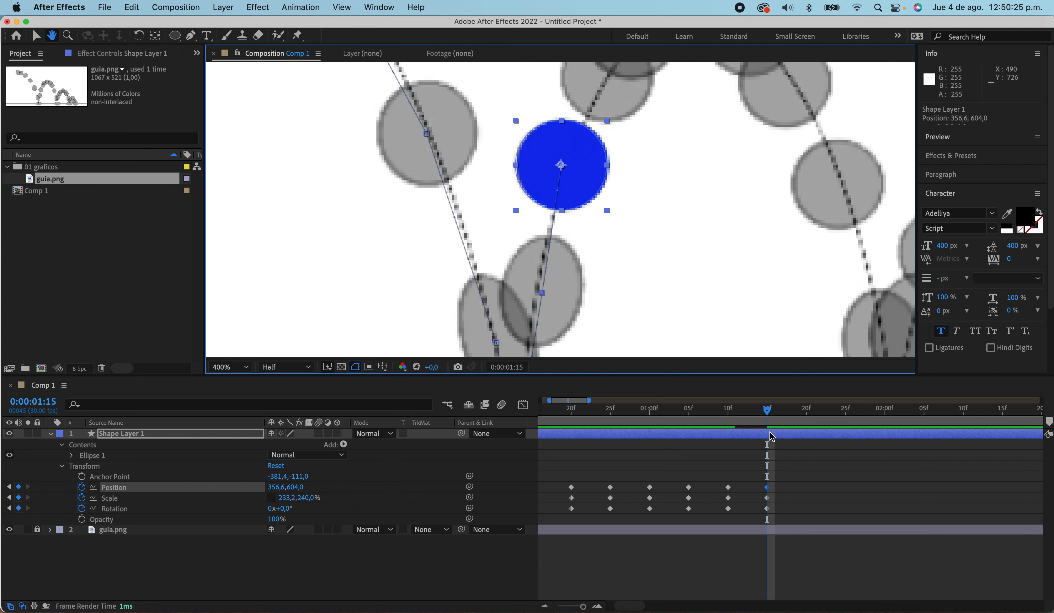
Nudge the ball's Position keyframe at 0:00:01:10 to 339,1, 705,7 so it fits the stretched guide oval
{"action": "left_click_drag", "start_coordinate": [769, 412], "coordinate": [728, 408]}
{"action": "key", "text": "space"}
{"action": "left_click_drag", "start_coordinate": [669, 283], "coordinate": [671, 250]}
{"action": "left_click_drag", "start_coordinate": [733, 417], "coordinate": [759, 416]}
{"action": "left_click_drag", "start_coordinate": [771, 416], "coordinate": [731, 432]}
{"action": "left_click", "coordinate": [728, 489]}
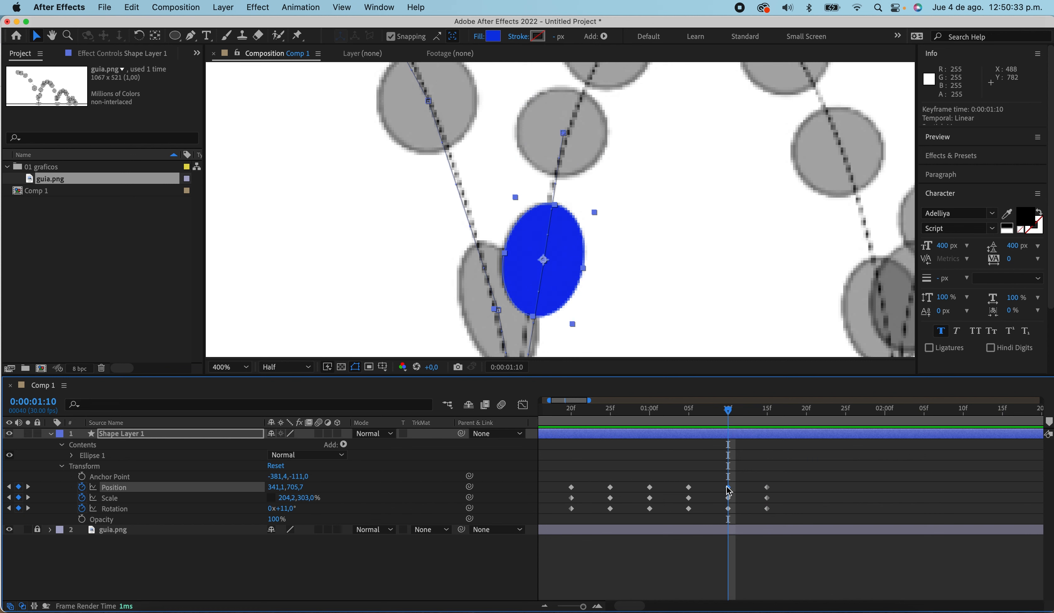
{"action": "key", "text": "Left"}
{"action": "key", "text": "Left"}
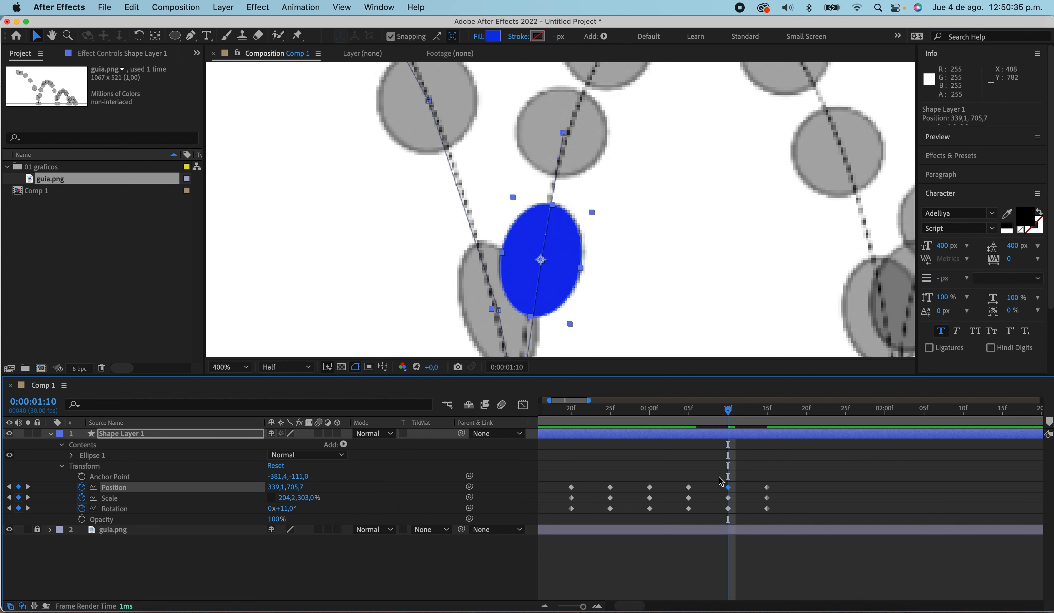
{"action": "key", "text": "Left"}
{"action": "key", "text": "Right"}
Add a Position keyframe at 0:00:01:20 with the ball at 392,6, 533,5, covering the second round guide circle of the rebound arc
{"action": "left_click_drag", "start_coordinate": [734, 418], "coordinate": [773, 419]}
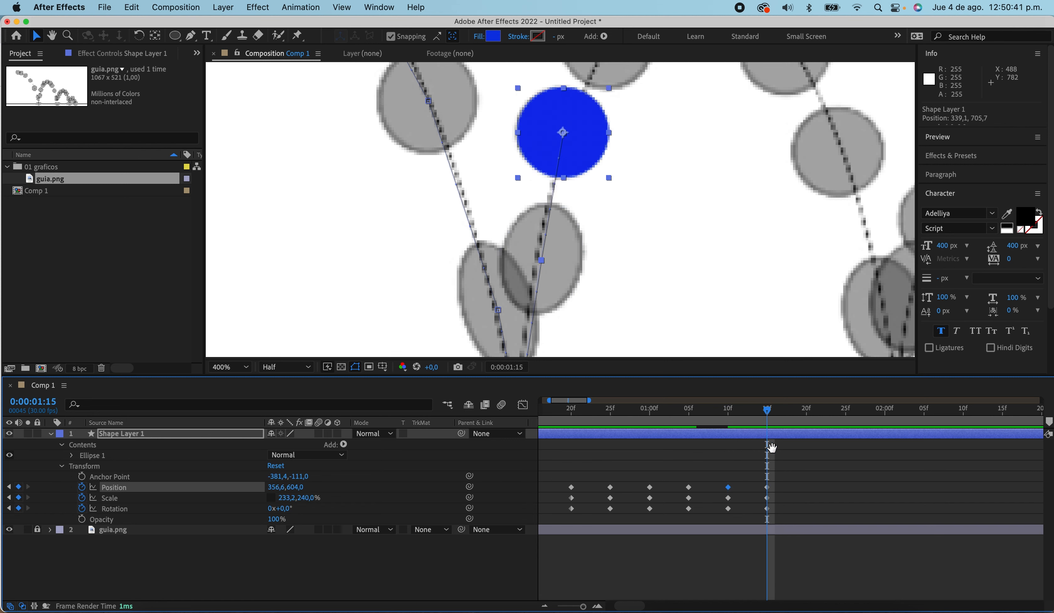
{"action": "scroll", "coordinate": [774, 418], "scroll_direction": "right", "scroll_amount": 3}
{"action": "scroll", "coordinate": [770, 421], "scroll_direction": "left", "scroll_amount": 2}
{"action": "left_click_drag", "start_coordinate": [763, 413], "coordinate": [804, 410]}
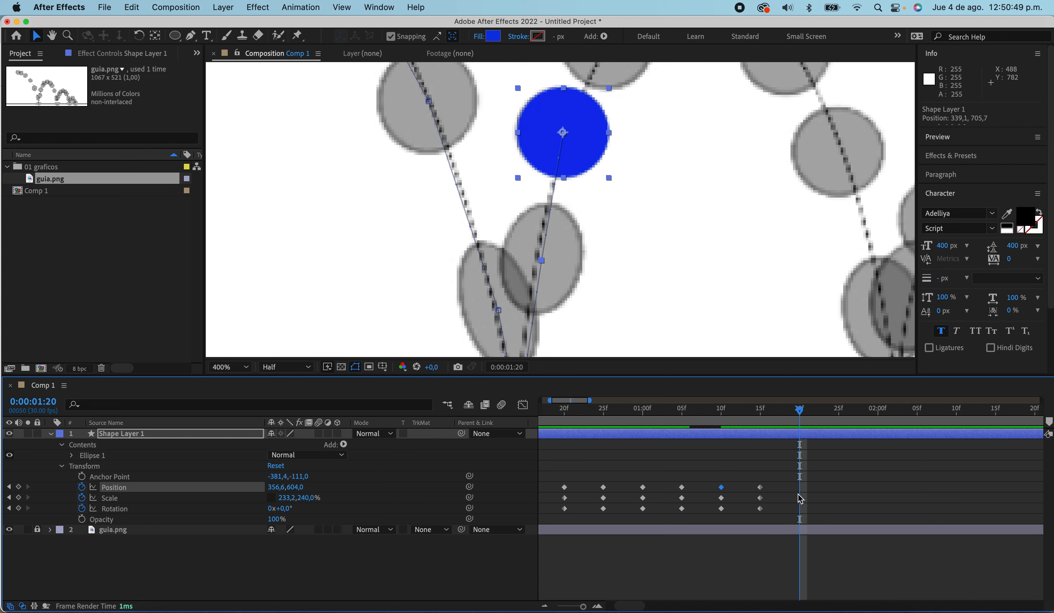
{"action": "left_click", "coordinate": [803, 439]}
{"action": "scroll", "coordinate": [729, 278], "scroll_direction": "up", "scroll_amount": 5}
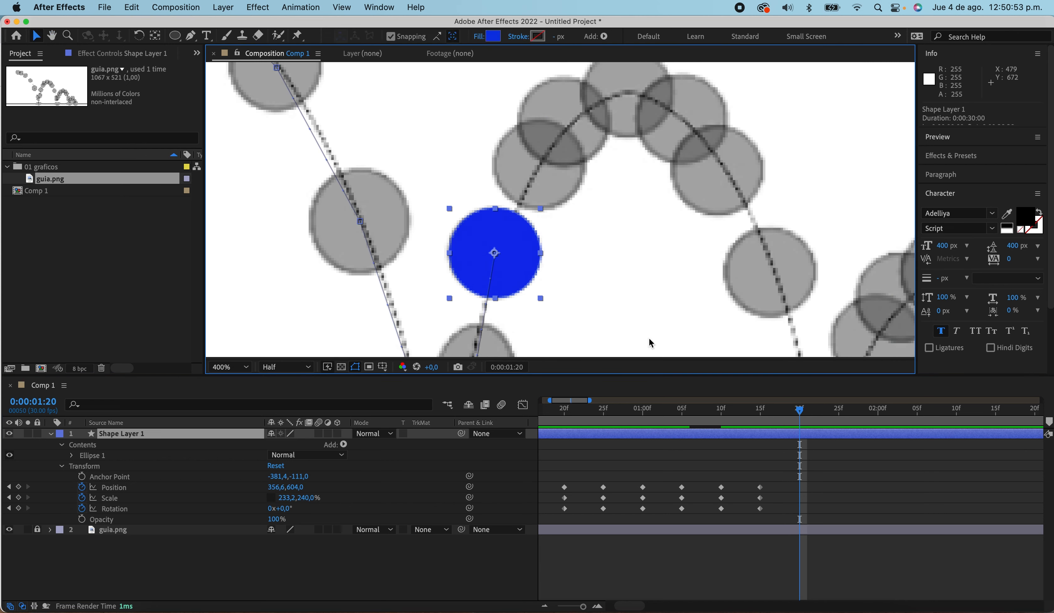
{"action": "key", "text": "shift+Up"}
{"action": "key", "text": "Up"}
{"action": "key", "text": "Up"}
{"action": "key", "text": "Up"}
{"action": "key", "text": "Up"}
{"action": "key", "text": "Up"}
{"action": "key", "text": "shift+Right"}
{"action": "key", "text": "Right"}
{"action": "key", "text": "Right"}
{"action": "key", "text": "Right"}
{"action": "key", "text": "Right"}
{"action": "key", "text": "Right"}
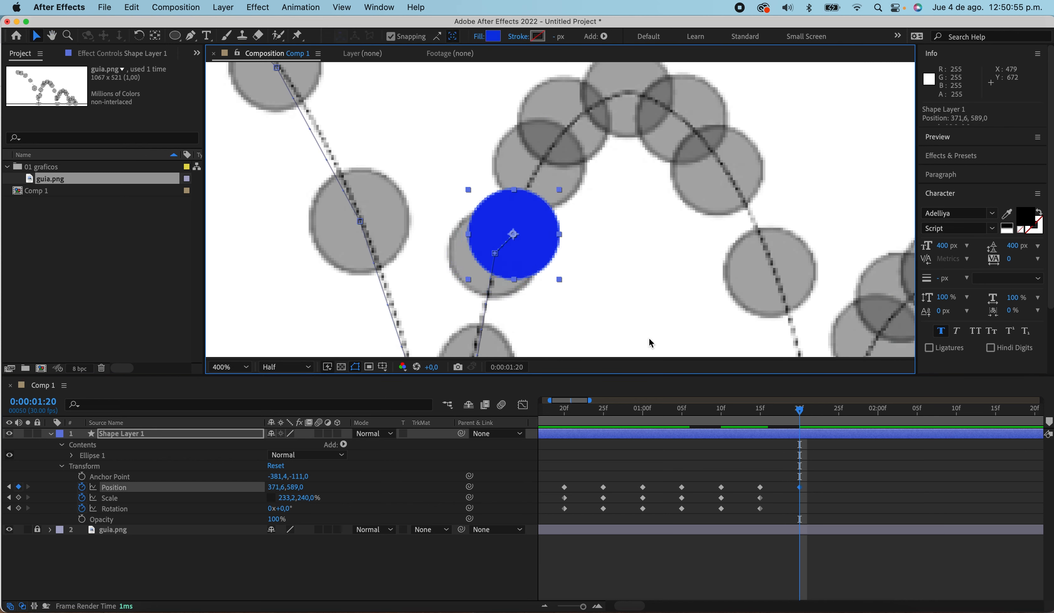
{"action": "key", "text": "shift+Up"}
{"action": "key", "text": "shift+Up"}
{"action": "key", "text": "shift+Up"}
{"action": "key", "text": "shift+Up"}
{"action": "key", "text": "shift+Right"}
{"action": "key", "text": "Right"}
{"action": "key", "text": "Right"}
{"action": "key", "text": "Right"}
{"action": "key", "text": "Right"}
{"action": "key", "text": "Right"}
{"action": "key", "text": "shift+Up"}
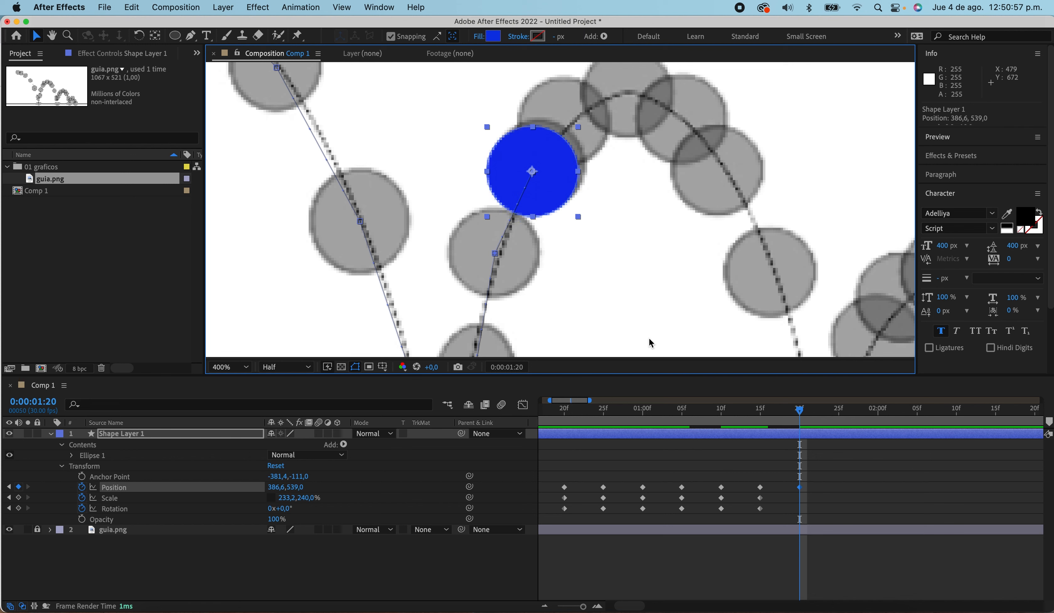
{"action": "key", "text": "shift+Right"}
{"action": "key", "text": "shift+Right"}
{"action": "key", "text": "shift+Right"}
{"action": "key", "text": "shift+Up"}
{"action": "key", "text": "shift+Up"}
{"action": "key", "text": "Left"}
{"action": "key", "text": "Left"}
{"action": "key", "text": "Left"}
{"action": "key", "text": "Up"}
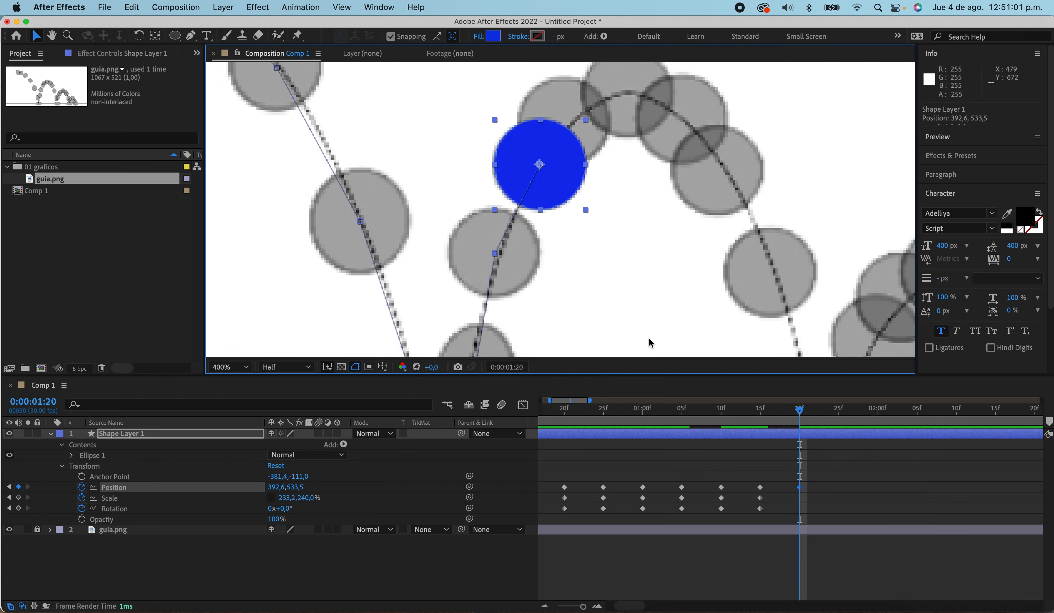
Add a Position keyframe at 0:00:01:25 with the ball at 411,6, 500,0, over the guide circle just before the arc's peak
{"action": "left_click_drag", "start_coordinate": [800, 410], "coordinate": [844, 415]}
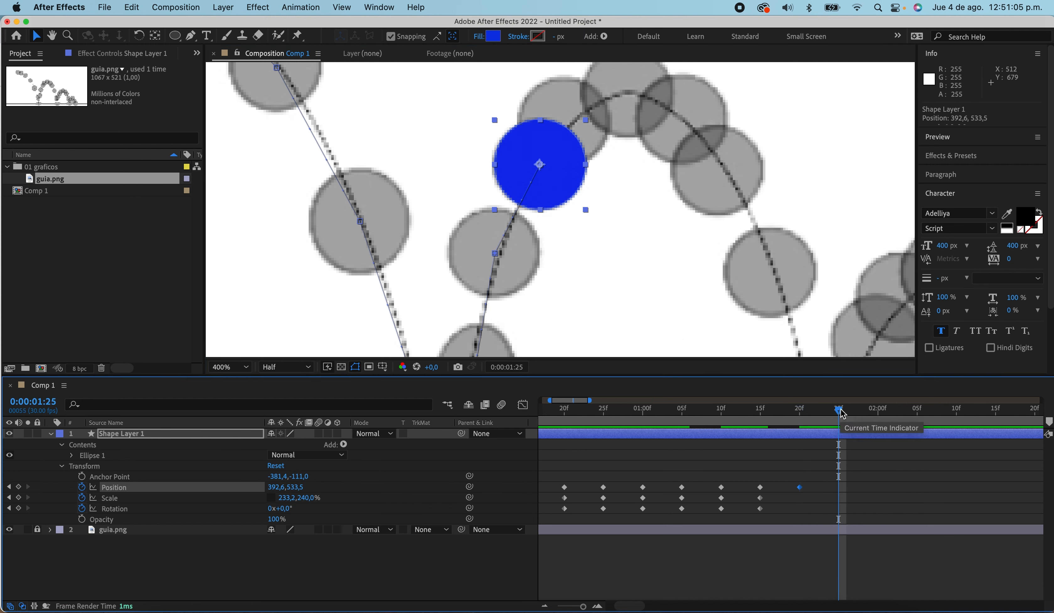
{"action": "key", "text": "shift+Up"}
{"action": "key", "text": "shift+Up"}
{"action": "key", "text": "shift+Right"}
{"action": "key", "text": "shift+Up"}
{"action": "key", "text": "shift+Right"}
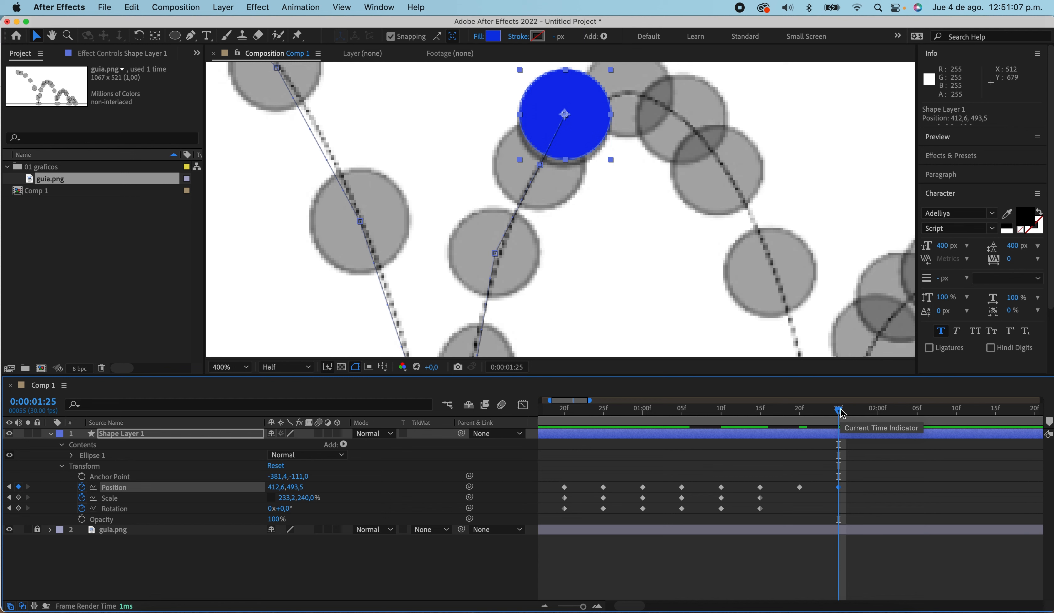
{"action": "key", "text": "Left"}
{"action": "key", "text": "Up"}
{"action": "key", "text": "Up"}
{"action": "key", "text": "Up"}
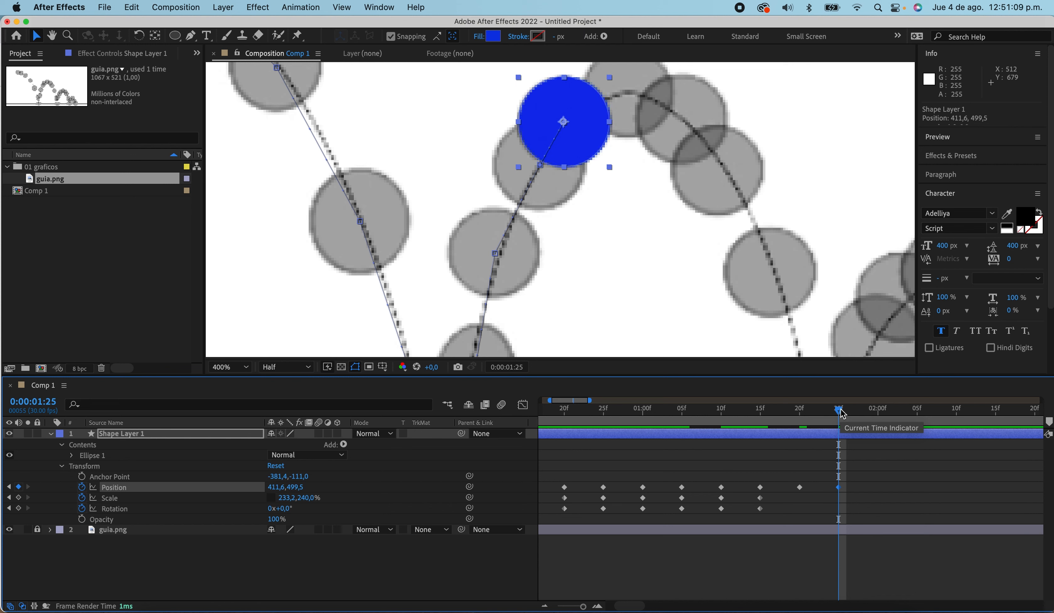
Add a Position keyframe at 0:00:02:00 with the ball at 463,1, 475,0, over the guide circle at the arc's peak
{"action": "left_click_drag", "start_coordinate": [843, 414], "coordinate": [881, 415]}
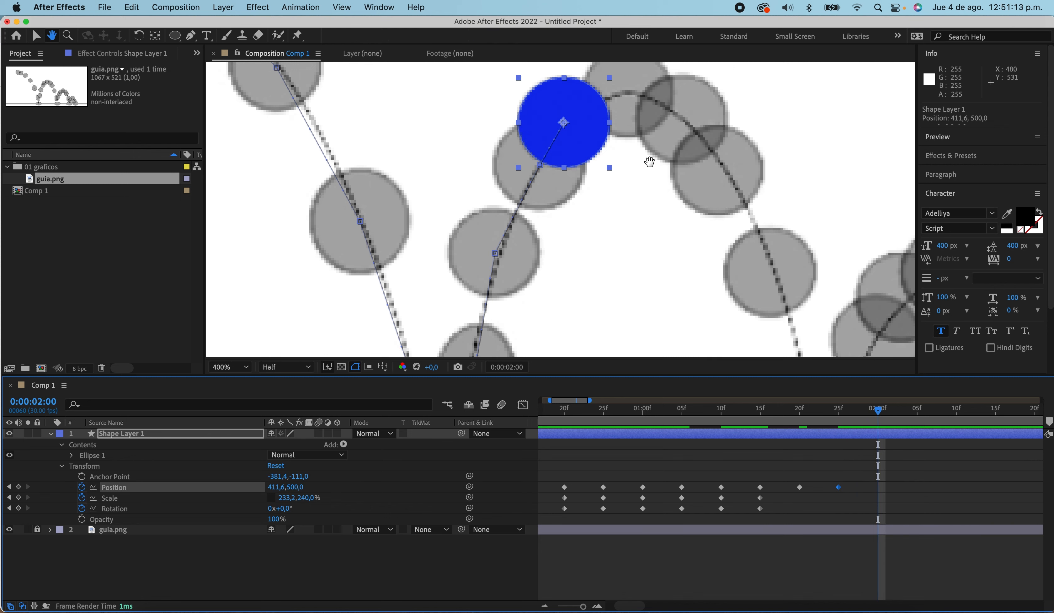
{"action": "left_click_drag", "start_coordinate": [649, 160], "coordinate": [549, 239]}
{"action": "key", "text": "Up"}
{"action": "key", "text": "Up"}
{"action": "key", "text": "Up"}
{"action": "key", "text": "Up"}
{"action": "key", "text": "Up"}
{"action": "key", "text": "Up"}
{"action": "key", "text": "Up"}
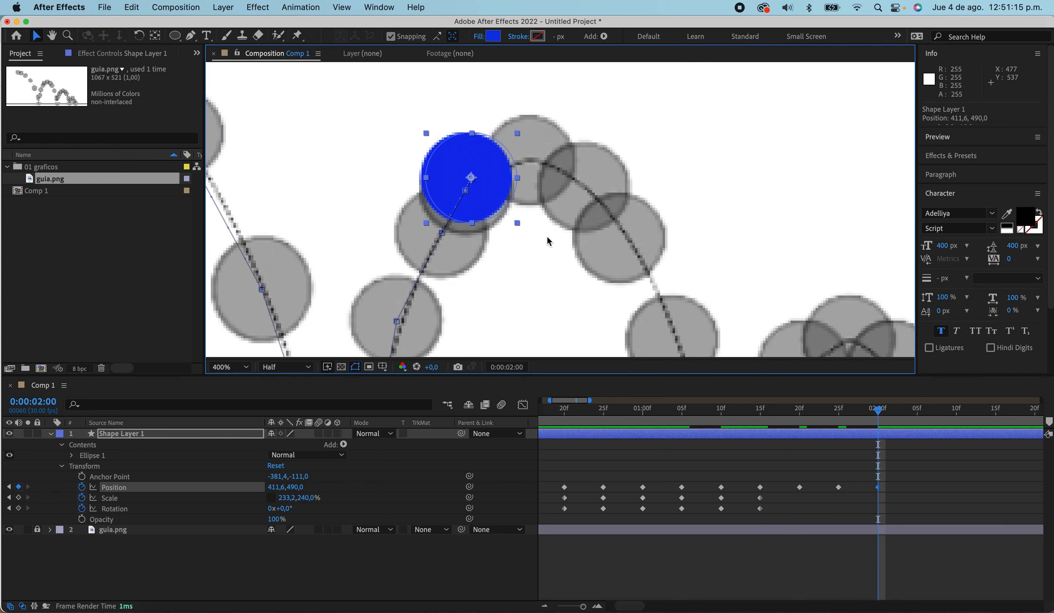
{"action": "key", "text": "shift+Right"}
{"action": "key", "text": "shift+Right"}
{"action": "key", "text": "Up"}
{"action": "key", "text": "Up"}
{"action": "key", "text": "Up"}
{"action": "key", "text": "Up"}
{"action": "key", "text": "Up"}
{"action": "key", "text": "Right"}
{"action": "key", "text": "Right"}
{"action": "key", "text": "Right"}
{"action": "key", "text": "Right"}
{"action": "key", "text": "Right"}
{"action": "key", "text": "shift+Up"}
{"action": "key", "text": "Up"}
{"action": "key", "text": "Up"}
{"action": "key", "text": "Up"}
{"action": "key", "text": "shift+Right"}
{"action": "key", "text": "Right"}
{"action": "key", "text": "Right"}
{"action": "key", "text": "Right"}
{"action": "key", "text": "shift+Right"}
{"action": "key", "text": "Right"}
{"action": "key", "text": "Right"}
{"action": "key", "text": "Right"}
{"action": "key", "text": "Right"}
{"action": "key", "text": "Right"}
{"action": "key", "text": "Right"}
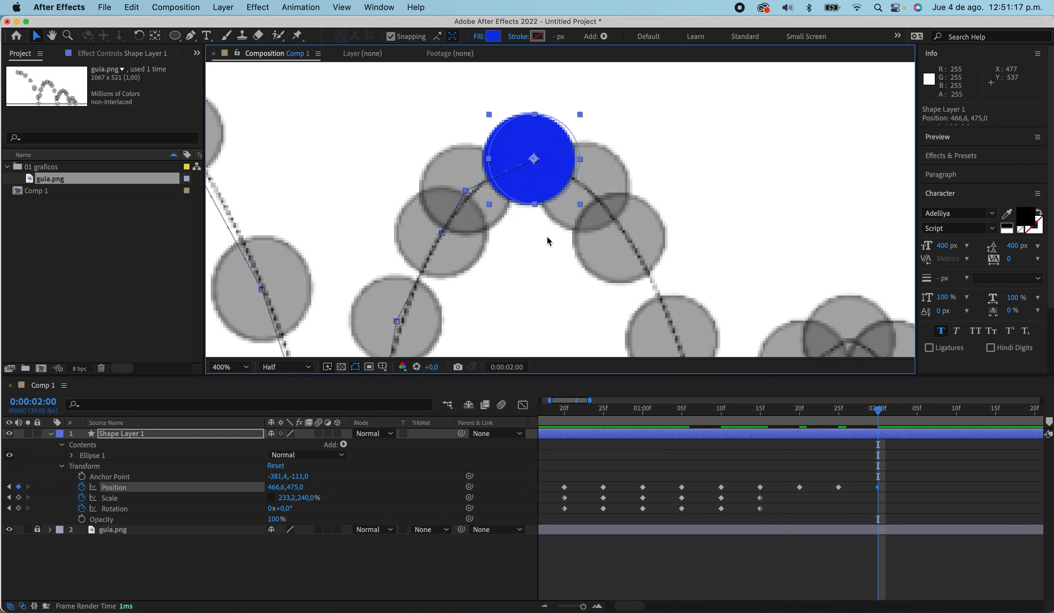
{"action": "key", "text": "Left"}
{"action": "key", "text": "Left"}
{"action": "key", "text": "Left"}
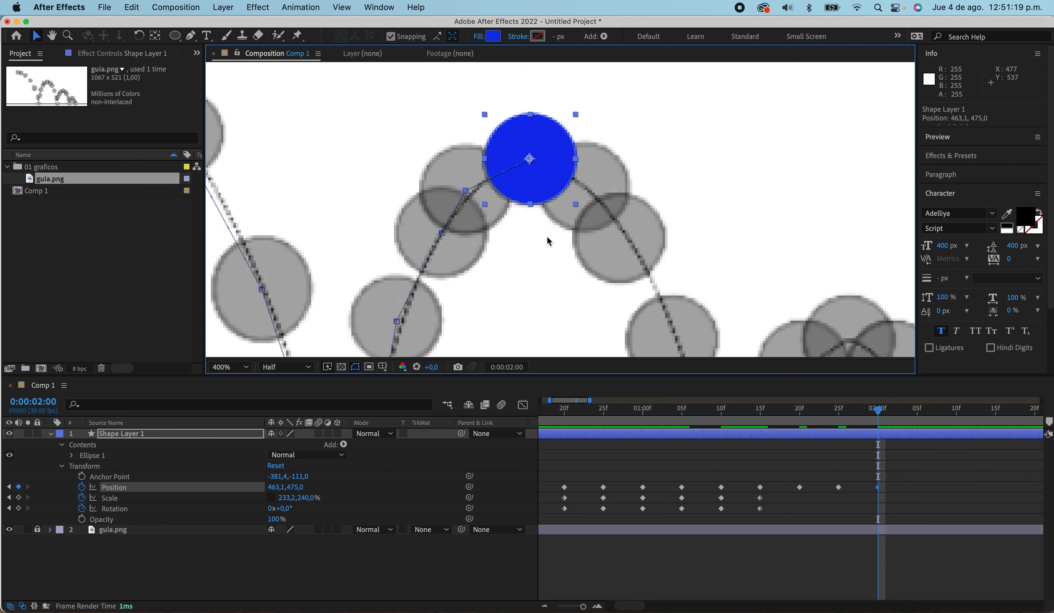
Add a Position keyframe at 0:00:02:05 with the ball at 506,1, 496,5, over the first guide circle past the arc's peak
{"action": "left_click_drag", "start_coordinate": [874, 410], "coordinate": [920, 418]}
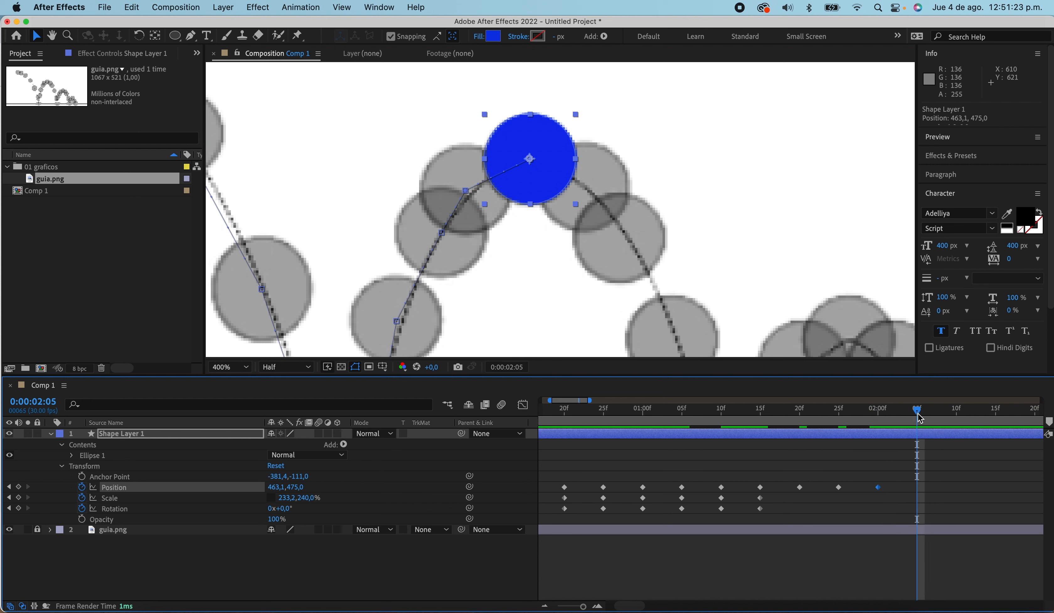
{"action": "key", "text": "shift+Right"}
{"action": "key", "text": "shift+Right"}
{"action": "key", "text": "shift+Right"}
{"action": "key", "text": "shift+Right"}
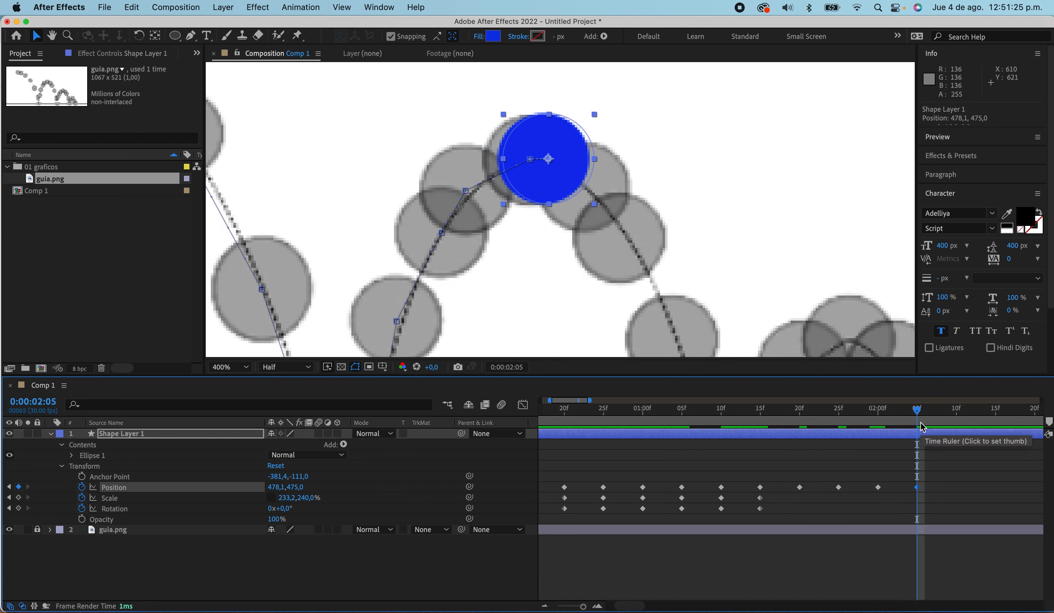
{"action": "key", "text": "shift+Down"}
{"action": "key", "text": "shift+Down"}
{"action": "key", "text": "shift+Down"}
{"action": "key", "text": "shift+Right"}
{"action": "key", "text": "shift+Right"}
{"action": "key", "text": "shift+Right"}
{"action": "key", "text": "shift+Right"}
{"action": "key", "text": "shift+Down"}
{"action": "key", "text": "Down"}
{"action": "key", "text": "Right"}
{"action": "key", "text": "Right"}
{"action": "key", "text": "Down"}
{"action": "key", "text": "Right"}
{"action": "key", "text": "Right"}
{"action": "key", "text": "Right"}
{"action": "key", "text": "Down"}
{"action": "key", "text": "Right"}
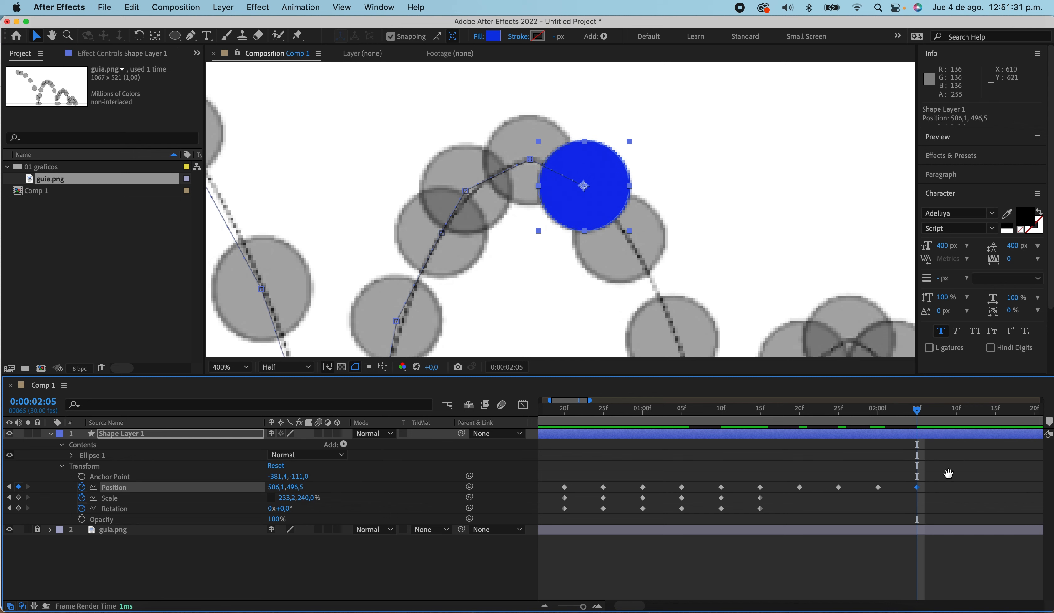
Add a Position keyframe at 0:00:02:10 with the ball at 533,6, 537,0, over the second guide circle past the arc's peak
{"action": "left_click_drag", "start_coordinate": [948, 474], "coordinate": [757, 454]}
{"action": "left_click_drag", "start_coordinate": [740, 414], "coordinate": [774, 417]}
{"action": "key", "text": "shift+Down"}
{"action": "key", "text": "shift+Down"}
{"action": "key", "text": "shift+Down"}
{"action": "key", "text": "shift+Down"}
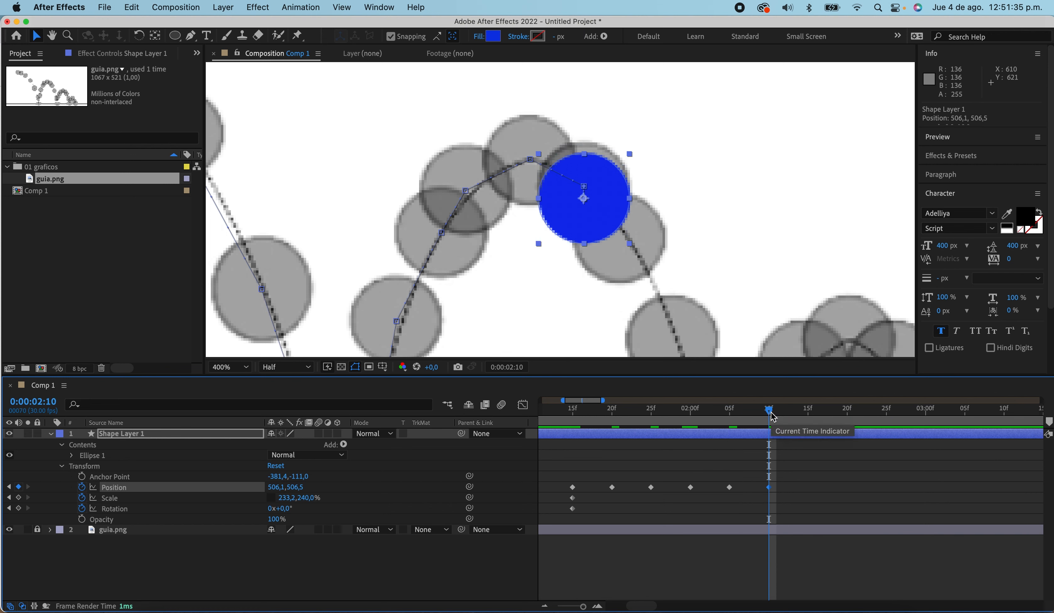
{"action": "key", "text": "shift+Right"}
{"action": "key", "text": "shift+Right"}
{"action": "key", "text": "shift+Right"}
{"action": "key", "text": "shift+Right"}
{"action": "key", "text": "shift+Right"}
{"action": "key", "text": "shift+Down"}
{"action": "key", "text": "shift+Down"}
{"action": "key", "text": "shift+Down"}
{"action": "key", "text": "shift+Down"}
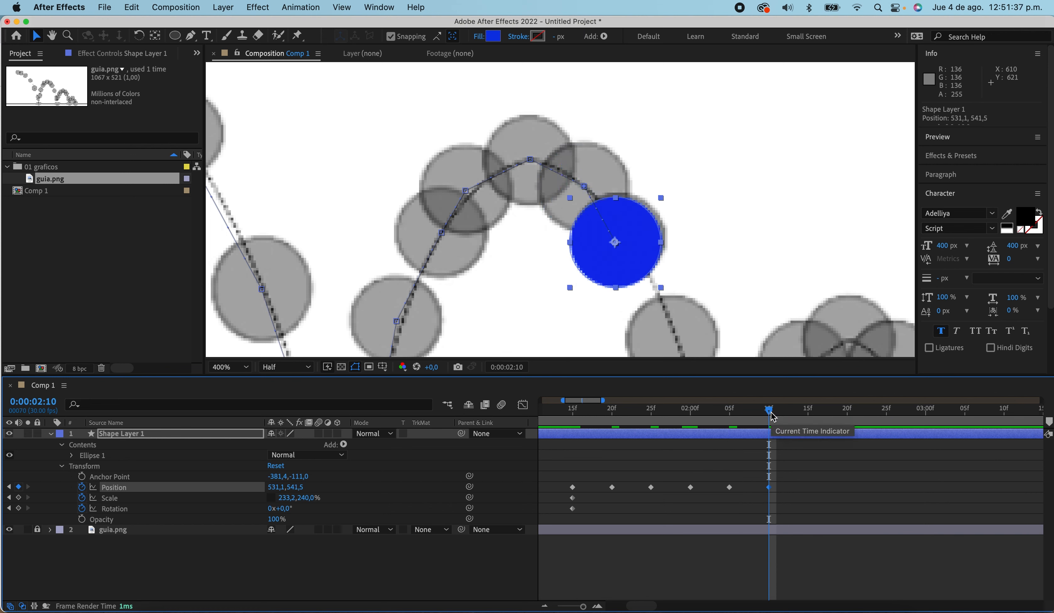
{"action": "key", "text": "Right"}
{"action": "key", "text": "Right"}
{"action": "key", "text": "Right"}
{"action": "key", "text": "Right"}
{"action": "key", "text": "Right"}
{"action": "key", "text": "Down"}
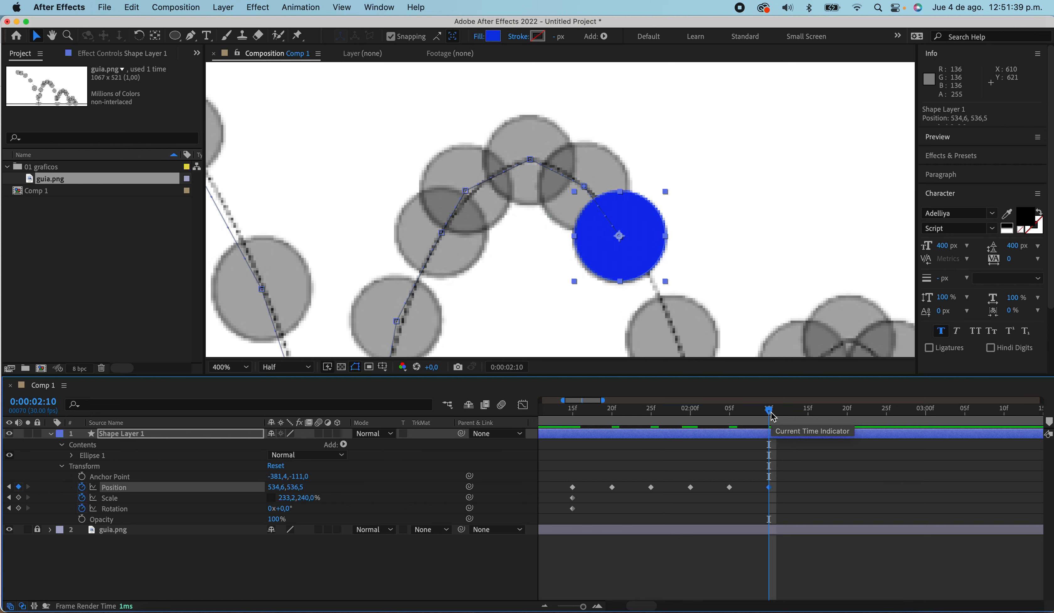
Add a Position keyframe at 0:00:02:15 with the ball at 575,6, 619,0, over the last round guide circle on the first rebound's descent
{"action": "key", "text": "h"}
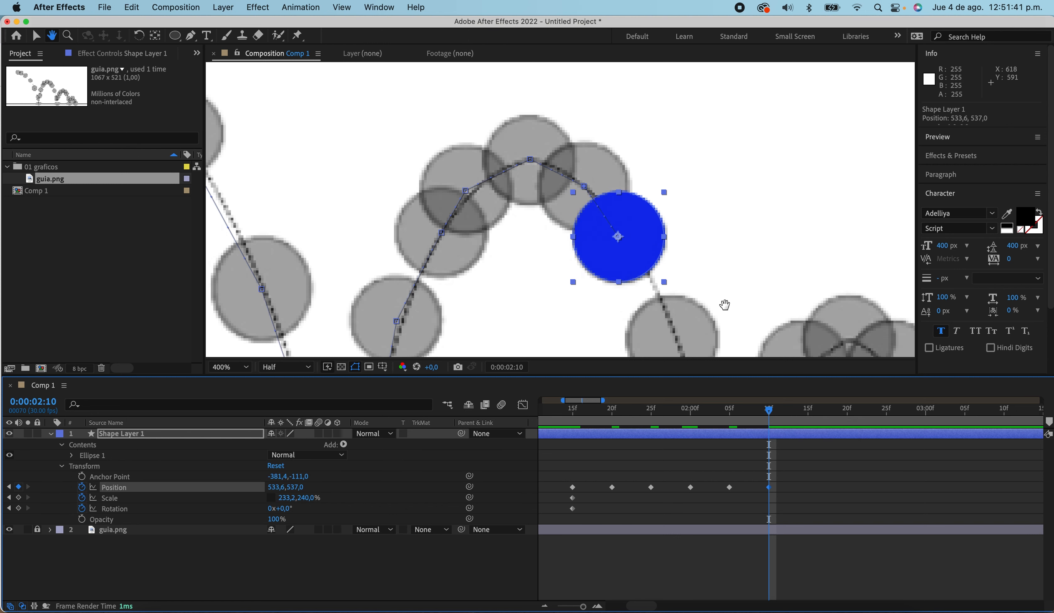
{"action": "left_click_drag", "start_coordinate": [756, 234], "coordinate": [655, 139]}
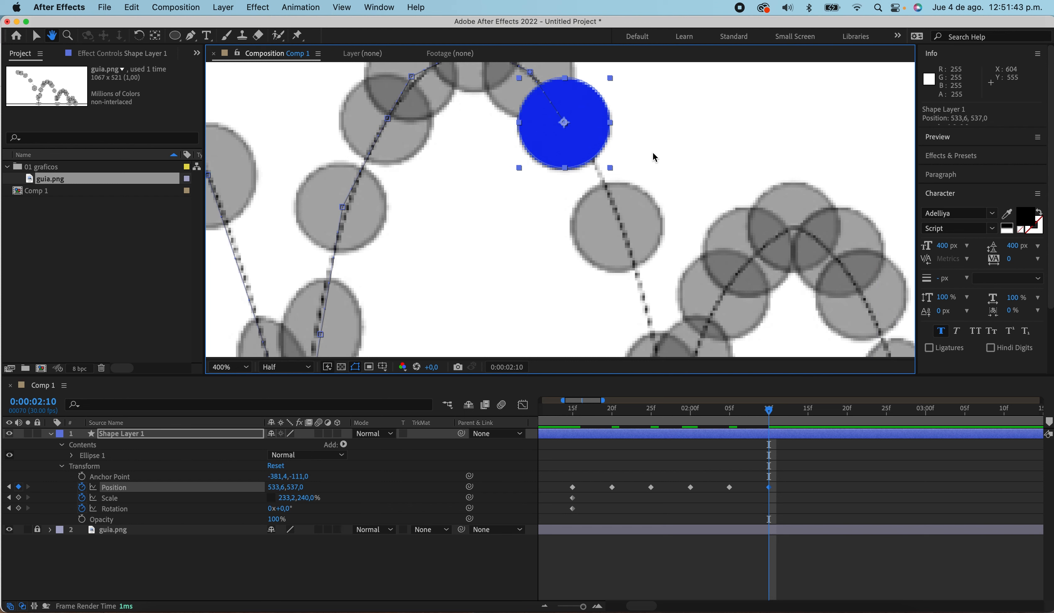
{"action": "key", "text": "v"}
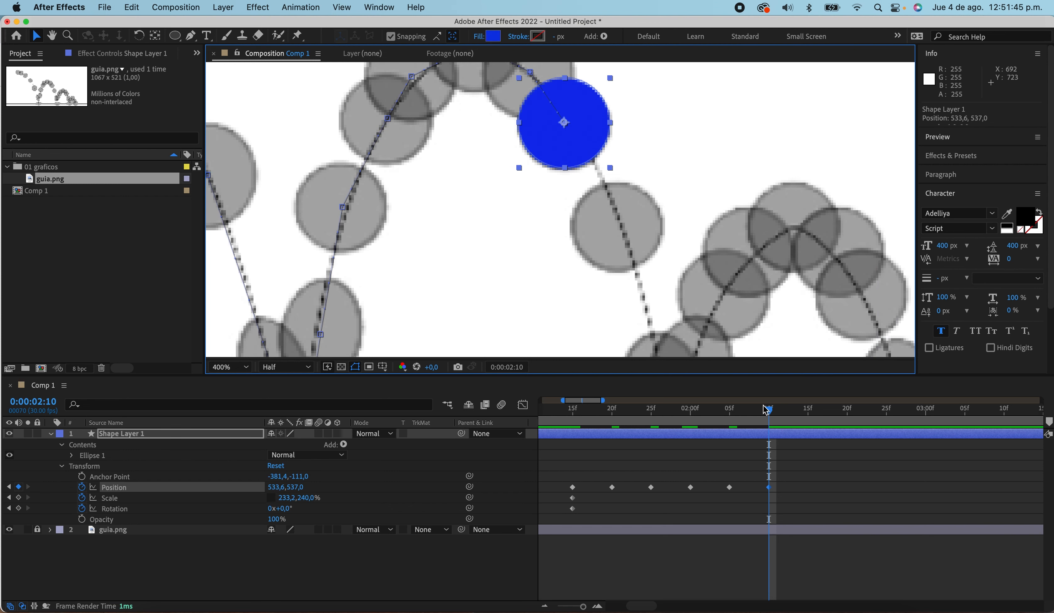
{"action": "left_click", "coordinate": [809, 411]}
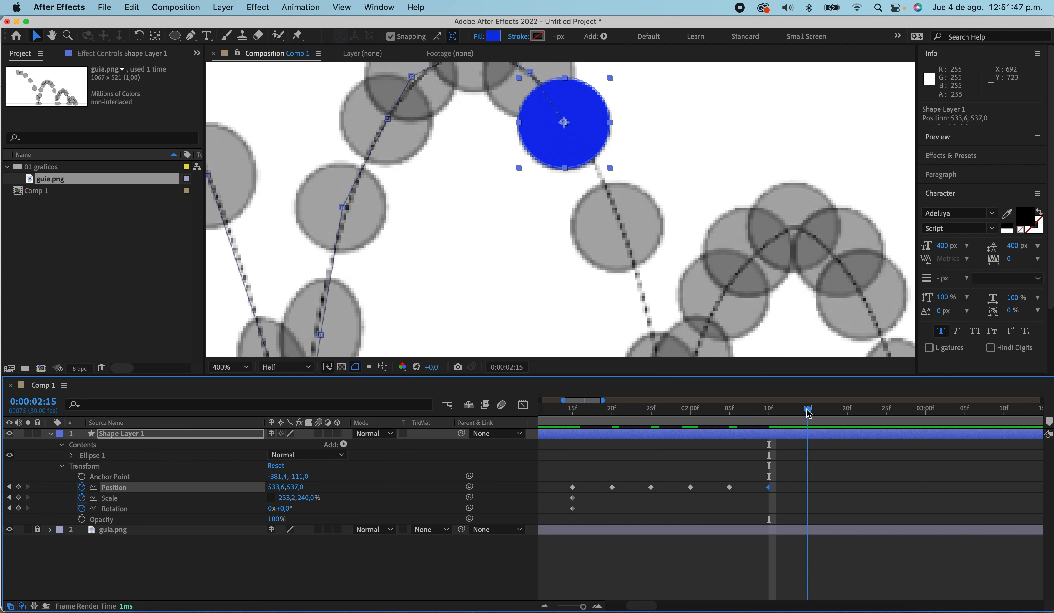
{"action": "key", "text": "Page_Down"}
{"action": "key", "text": "Page_Down"}
{"action": "key", "text": "Page_Down"}
{"action": "key", "text": "Page_Down"}
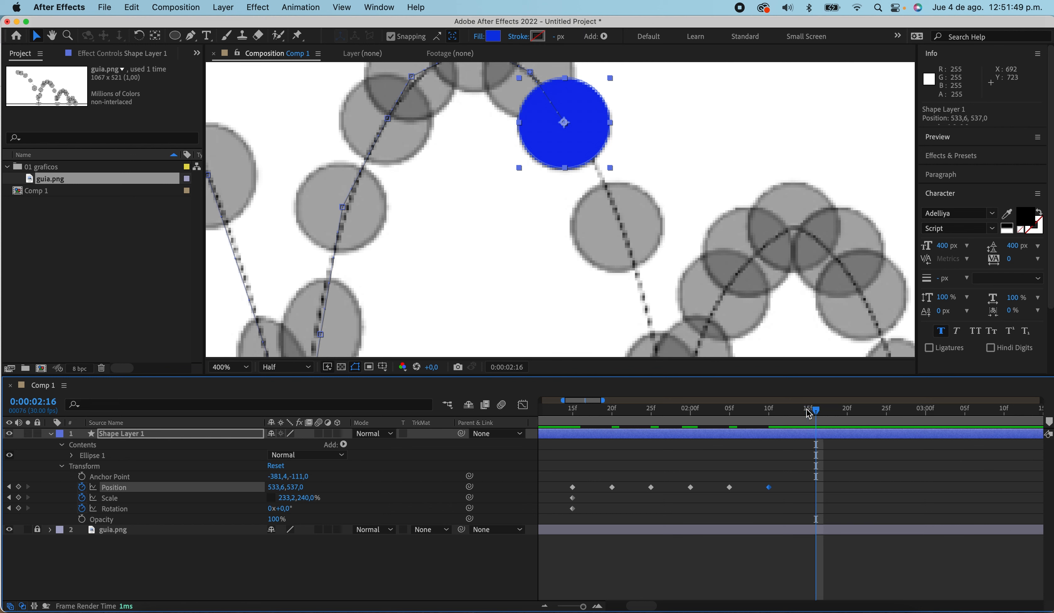
{"action": "left_click_drag", "start_coordinate": [841, 410], "coordinate": [811, 413]}
{"action": "left_click", "coordinate": [812, 457]}
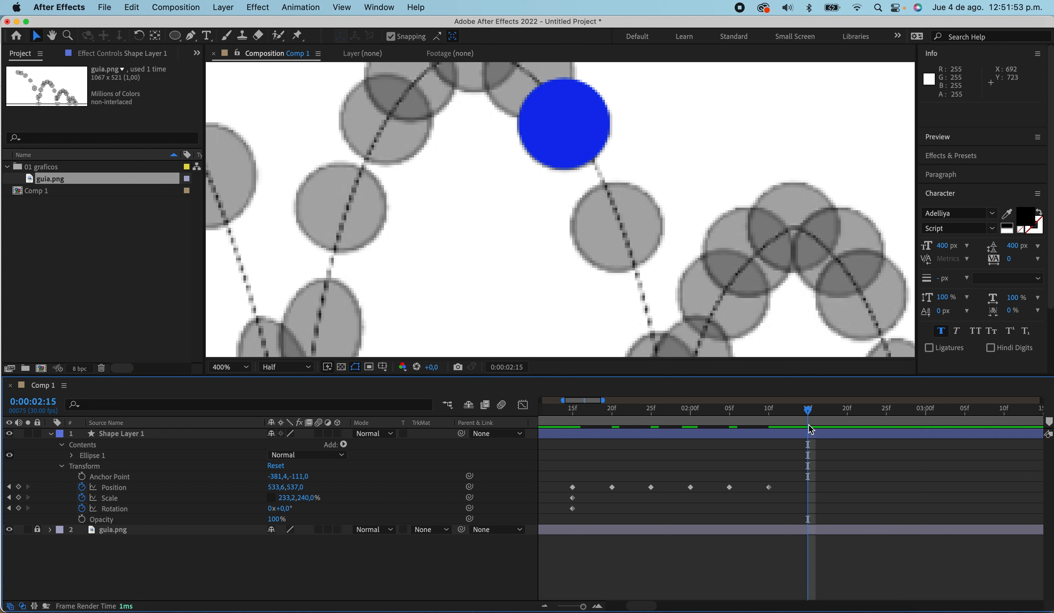
{"action": "left_click", "coordinate": [563, 110]}
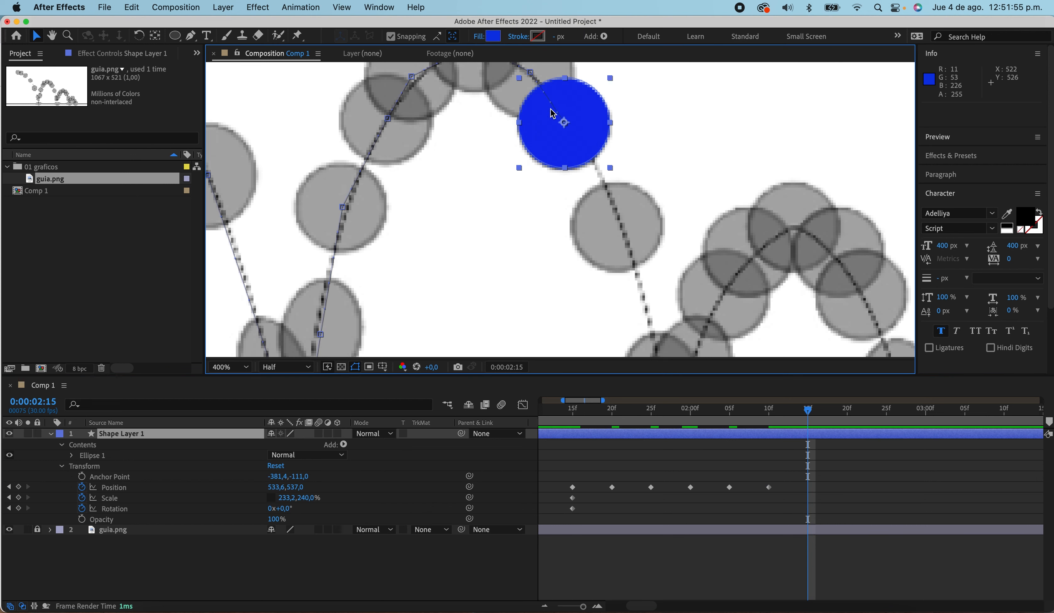
{"action": "key", "text": "Down"}
{"action": "key", "text": "Down"}
{"action": "key", "text": "Down"}
{"action": "key", "text": "Down"}
{"action": "key", "text": "Down"}
{"action": "key", "text": "Down"}
{"action": "key", "text": "Down"}
{"action": "key", "text": "Down"}
{"action": "key", "text": "Down"}
{"action": "key", "text": "Down"}
{"action": "key", "text": "Down"}
{"action": "key", "text": "Down"}
{"action": "key", "text": "Down"}
{"action": "key", "text": "Down"}
{"action": "key", "text": "Down"}
{"action": "key", "text": "Down"}
{"action": "key", "text": "Down"}
{"action": "key", "text": "Down"}
{"action": "key", "text": "Down"}
{"action": "key", "text": "Down"}
{"action": "key", "text": "Right"}
{"action": "key", "text": "Right"}
{"action": "key", "text": "Right"}
{"action": "key", "text": "Right"}
{"action": "key", "text": "Right"}
{"action": "key", "text": "Right"}
{"action": "key", "text": "Right"}
{"action": "key", "text": "Right"}
{"action": "key", "text": "Right"}
{"action": "key", "text": "Right"}
{"action": "key", "text": "Right"}
{"action": "key", "text": "Right"}
{"action": "key", "text": "Right"}
{"action": "key", "text": "Right"}
{"action": "key", "text": "Right"}
{"action": "key", "text": "Right"}
{"action": "key", "text": "Right"}
{"action": "key", "text": "Right"}
{"action": "key", "text": "Right"}
{"action": "key", "text": "Right"}
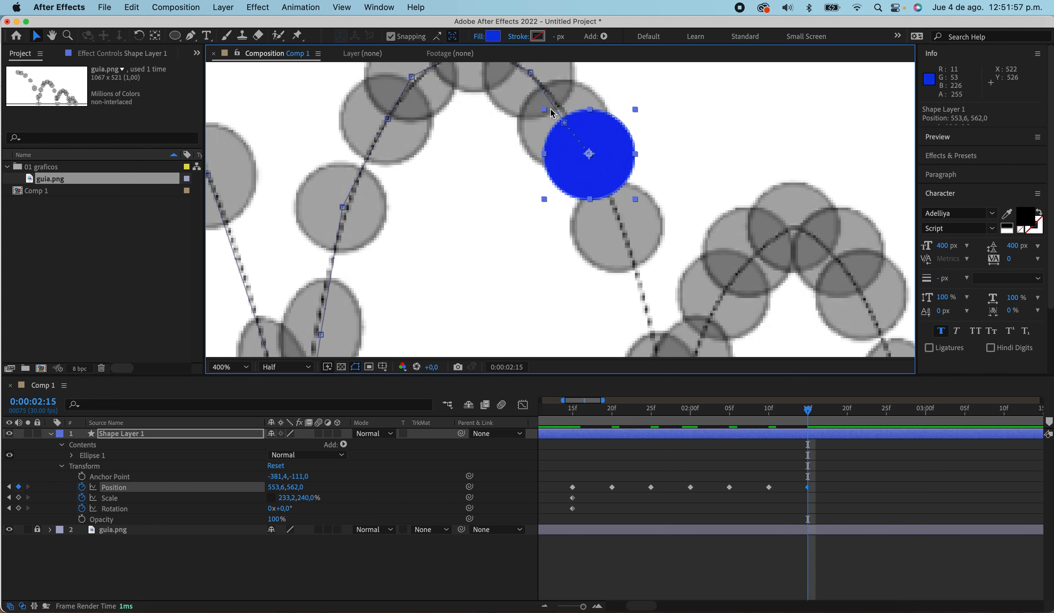
{"action": "key", "text": "Down"}
{"action": "key", "text": "Down"}
{"action": "key", "text": "Down"}
{"action": "key", "text": "Down"}
{"action": "key", "text": "Down"}
{"action": "key", "text": "Down"}
{"action": "key", "text": "Down"}
{"action": "key", "text": "Down"}
{"action": "key", "text": "Down"}
{"action": "key", "text": "Down"}
{"action": "key", "text": "Down"}
{"action": "key", "text": "Down"}
{"action": "key", "text": "Down"}
{"action": "key", "text": "Down"}
{"action": "key", "text": "Down"}
{"action": "key", "text": "Down"}
{"action": "key", "text": "Down"}
{"action": "key", "text": "Down"}
{"action": "key", "text": "Down"}
{"action": "key", "text": "Right"}
{"action": "key", "text": "Right"}
{"action": "key", "text": "Right"}
{"action": "key", "text": "Right"}
{"action": "key", "text": "Right"}
{"action": "key", "text": "Right"}
{"action": "key", "text": "Right"}
{"action": "key", "text": "Right"}
{"action": "key", "text": "Right"}
{"action": "key", "text": "Right"}
{"action": "key", "text": "Right"}
{"action": "key", "text": "Right"}
{"action": "key", "text": "Right"}
{"action": "key", "text": "Right"}
{"action": "key", "text": "Right"}
{"action": "key", "text": "Right"}
{"action": "key", "text": "Right"}
{"action": "key", "text": "Right"}
{"action": "key", "text": "Right"}
{"action": "key", "text": "Right"}
{"action": "key", "text": "Down"}
{"action": "key", "text": "Down"}
{"action": "key", "text": "Down"}
{"action": "key", "text": "Down"}
{"action": "key", "text": "Down"}
{"action": "key", "text": "Down"}
{"action": "key", "text": "Down"}
{"action": "key", "text": "Down"}
{"action": "key", "text": "Down"}
{"action": "key", "text": "Down"}
{"action": "key", "text": "Down"}
{"action": "key", "text": "Down"}
{"action": "key", "text": "Down"}
{"action": "key", "text": "Down"}
{"action": "key", "text": "Down"}
{"action": "key", "text": "Down"}
{"action": "key", "text": "Down"}
{"action": "key", "text": "Down"}
{"action": "key", "text": "Down"}
{"action": "key", "text": "Down"}
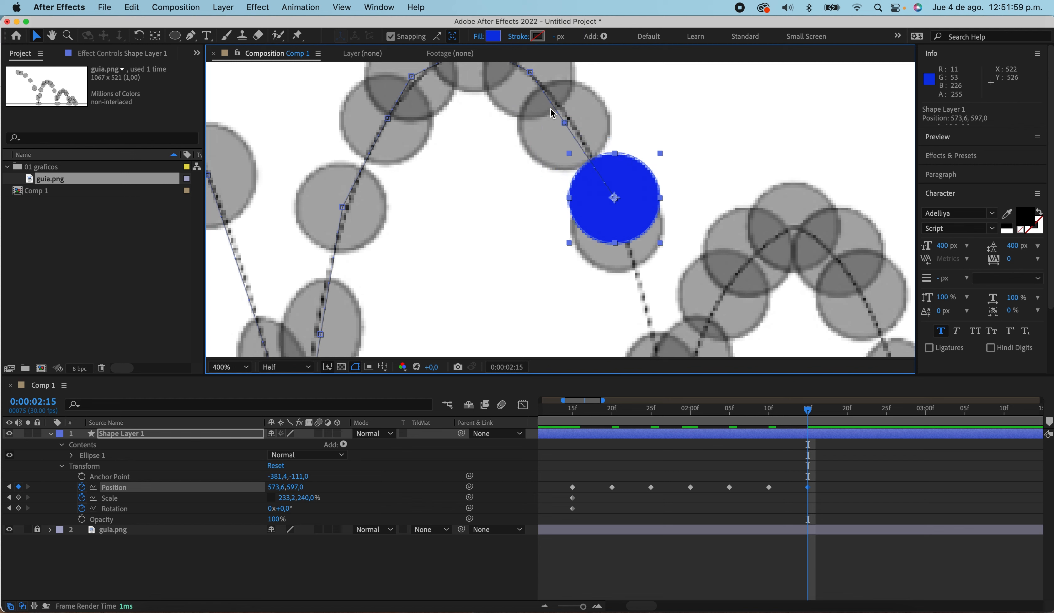
{"action": "key", "text": "shift+Down"}
{"action": "key", "text": "shift+Up"}
{"action": "key", "text": "Right"}
{"action": "key", "text": "Right"}
{"action": "key", "text": "Right"}
{"action": "key", "text": "Down"}
{"action": "key", "text": "Down"}
{"action": "key", "text": "Down"}
{"action": "key", "text": "Right"}
{"action": "key", "text": "Down"}
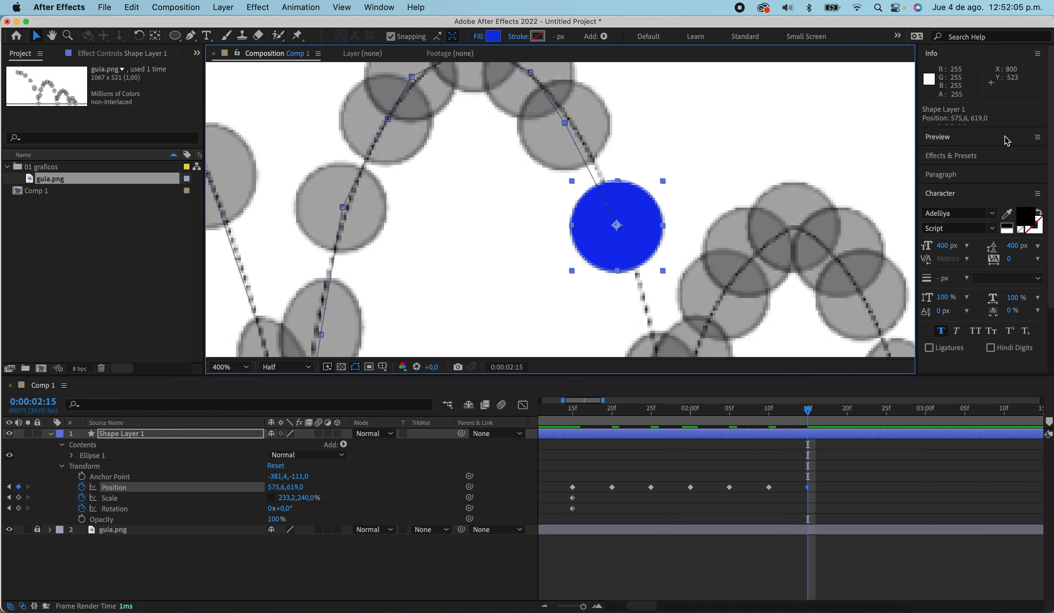
Add Scale and Rotation keyframes at 0:00:02:15 with the ball's current values, aligned with the Position keyframe there
{"action": "scroll", "coordinate": [776, 220], "scroll_direction": "down", "scroll_amount": 5}
{"action": "scroll", "coordinate": [775, 220], "scroll_direction": "right", "scroll_amount": 5}
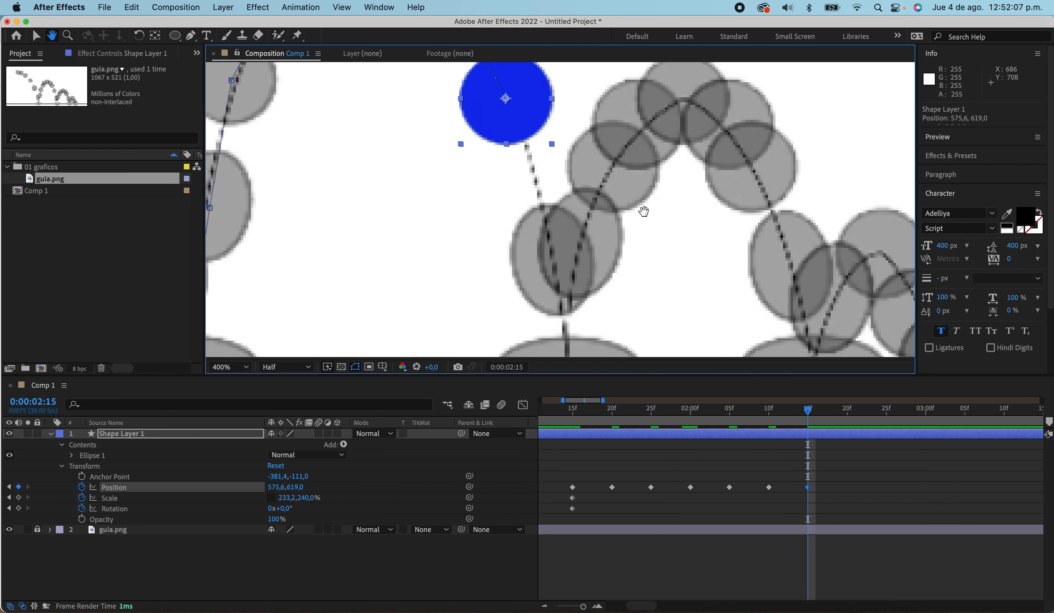
{"action": "scroll", "coordinate": [613, 216], "scroll_direction": "down", "scroll_amount": 2}
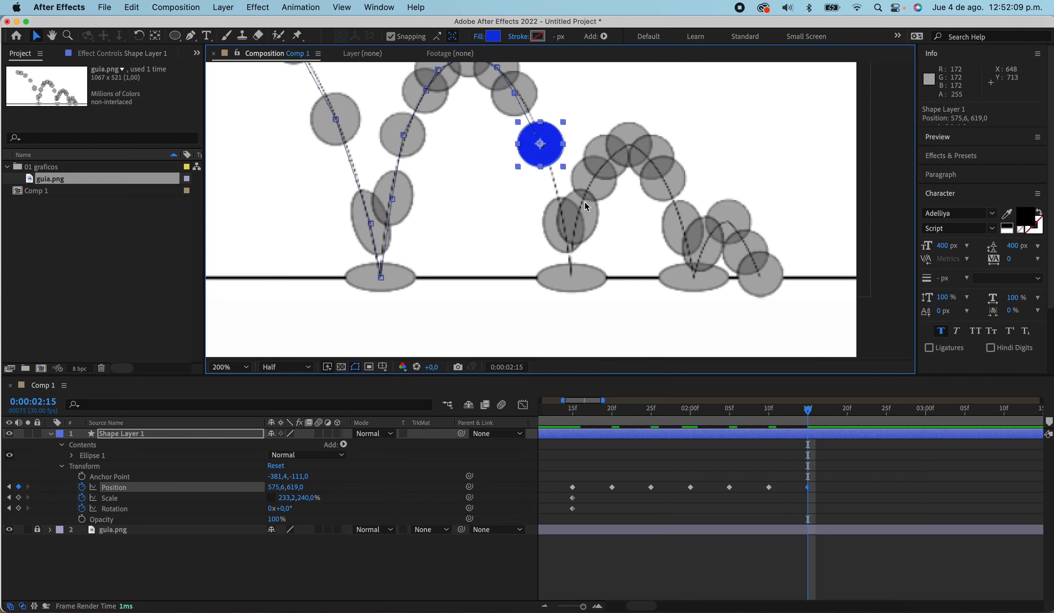
{"action": "scroll", "coordinate": [588, 206], "scroll_direction": "up", "scroll_amount": 2}
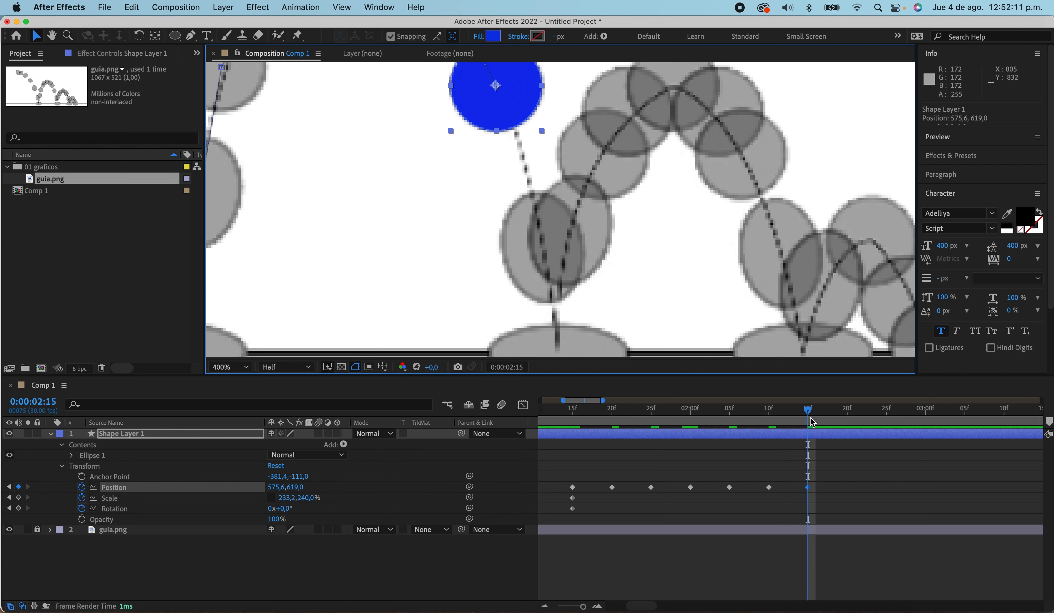
{"action": "left_click_drag", "start_coordinate": [811, 417], "coordinate": [851, 416]}
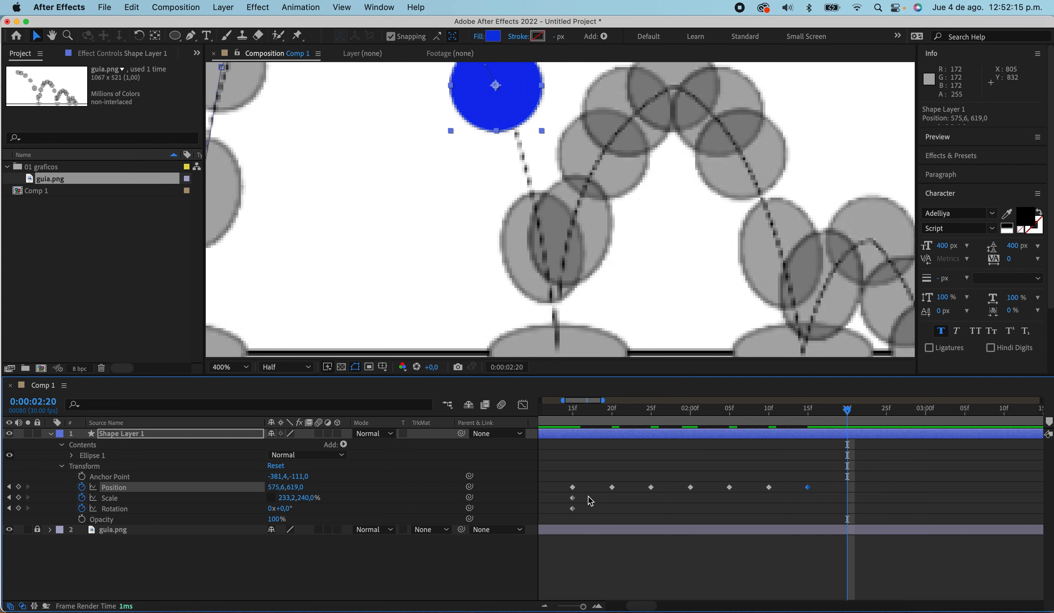
{"action": "left_click_drag", "start_coordinate": [580, 513], "coordinate": [572, 499]}
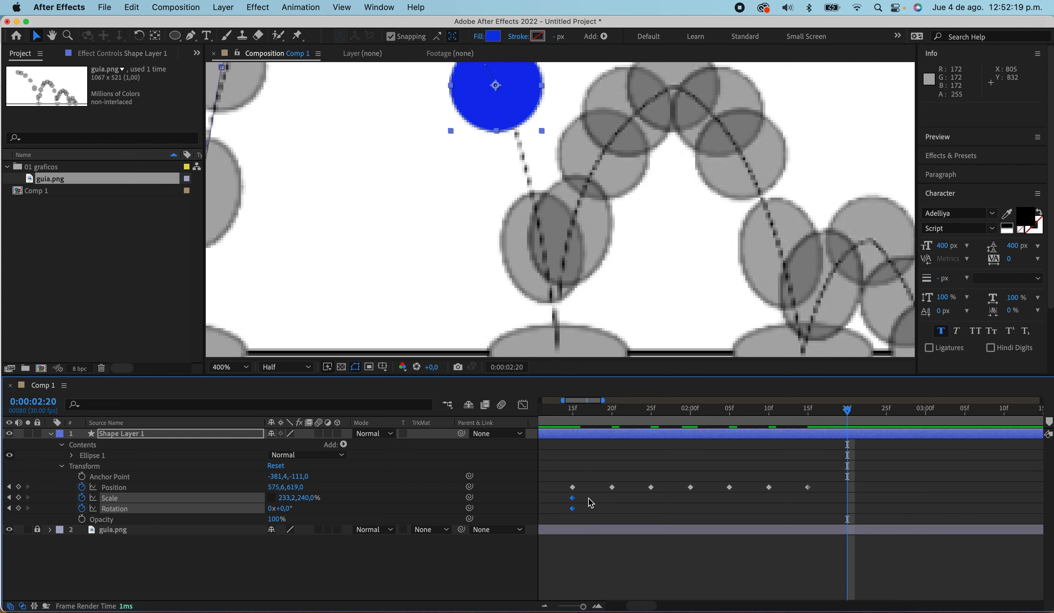
{"action": "left_click", "coordinate": [809, 412]}
{"action": "left_click", "coordinate": [808, 488]}
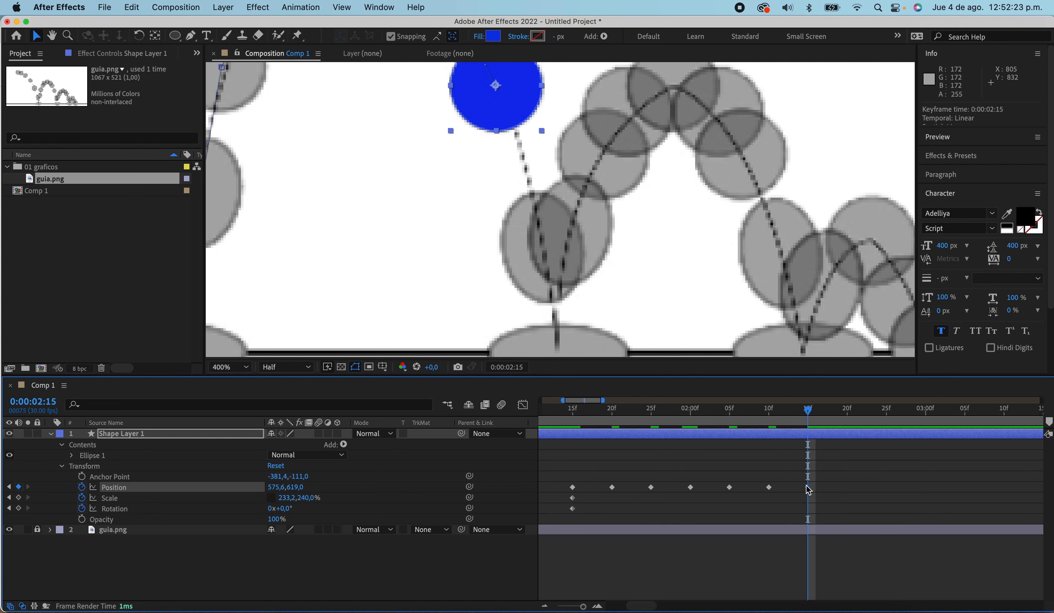
{"action": "left_click", "coordinate": [813, 412]}
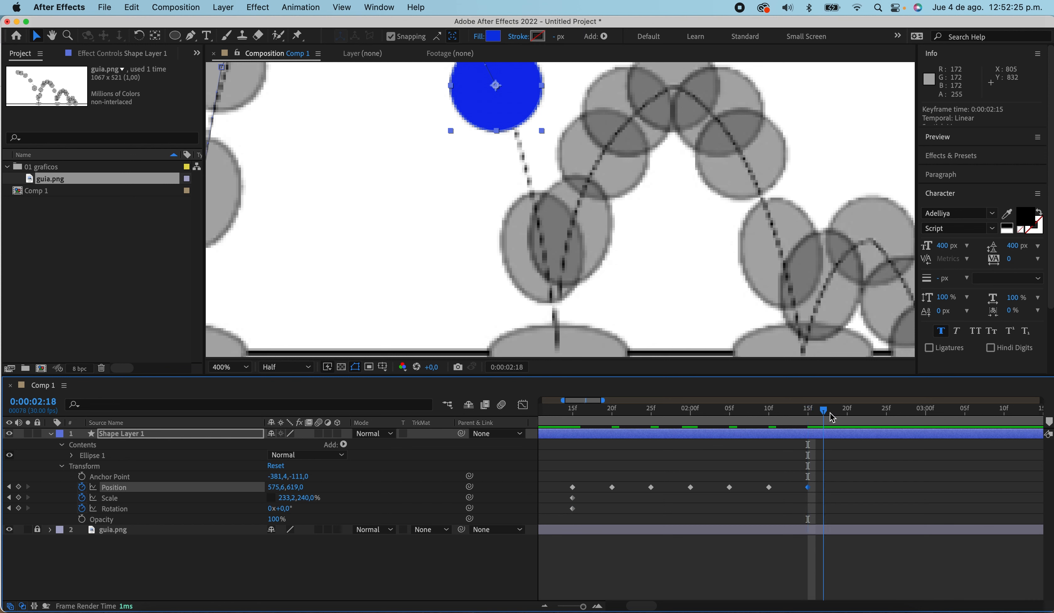
{"action": "left_click", "coordinate": [808, 409]}
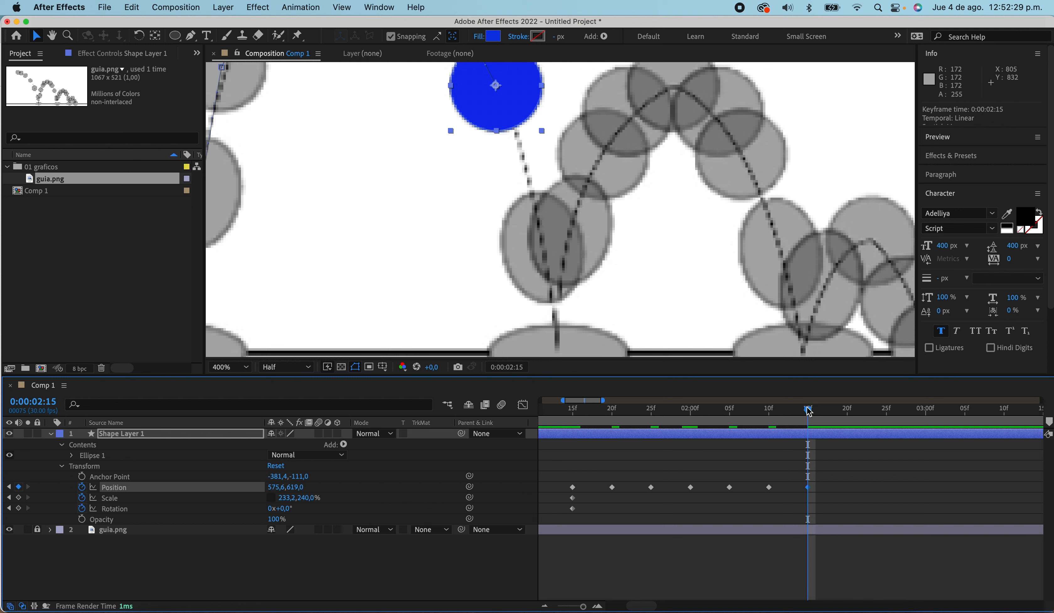
{"action": "left_click", "coordinate": [18, 498]}
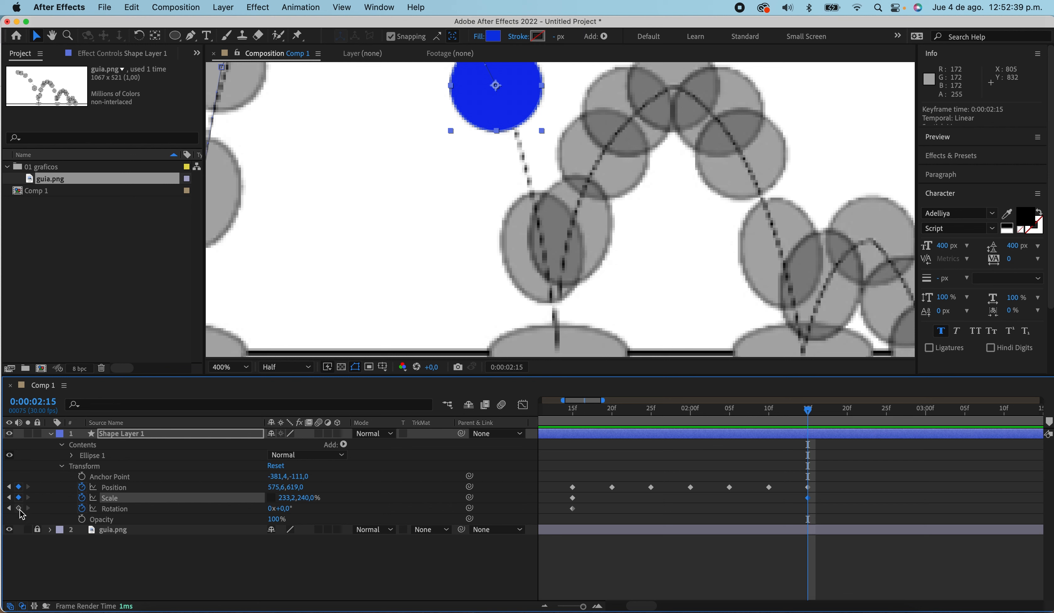
{"action": "left_click", "coordinate": [19, 509]}
Scrub and play back the first rebound arc to check the ball's motion against the guide circles
{"action": "left_click", "coordinate": [830, 420]}
{"action": "left_click_drag", "start_coordinate": [812, 415], "coordinate": [612, 415]}
{"action": "scroll", "coordinate": [506, 208], "scroll_direction": "down", "scroll_amount": 1}
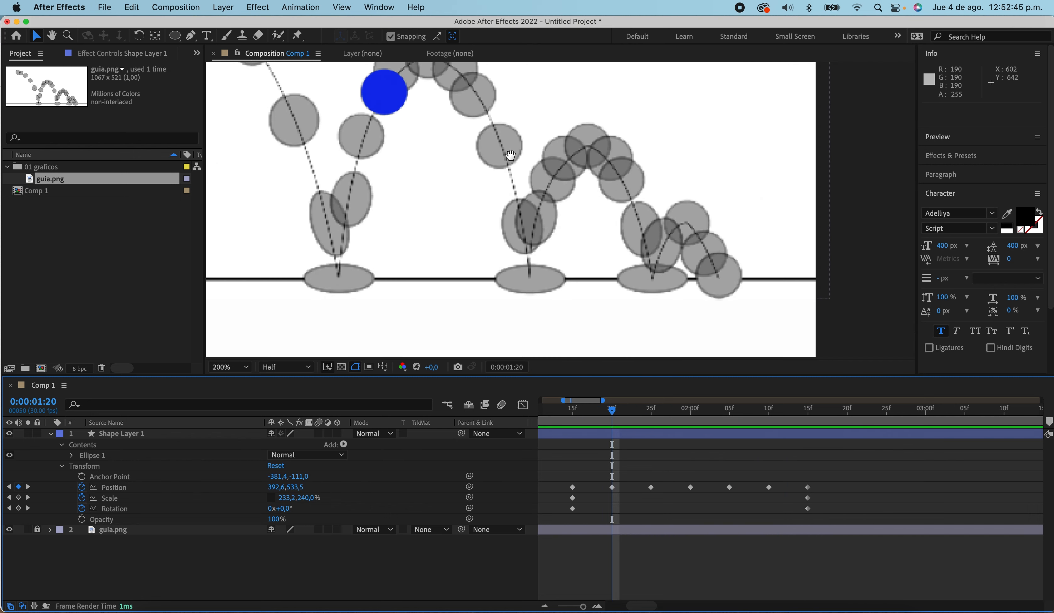
{"action": "left_click_drag", "start_coordinate": [510, 155], "coordinate": [531, 204]}
{"action": "left_click_drag", "start_coordinate": [615, 412], "coordinate": [751, 450]}
{"action": "key", "text": "space"}
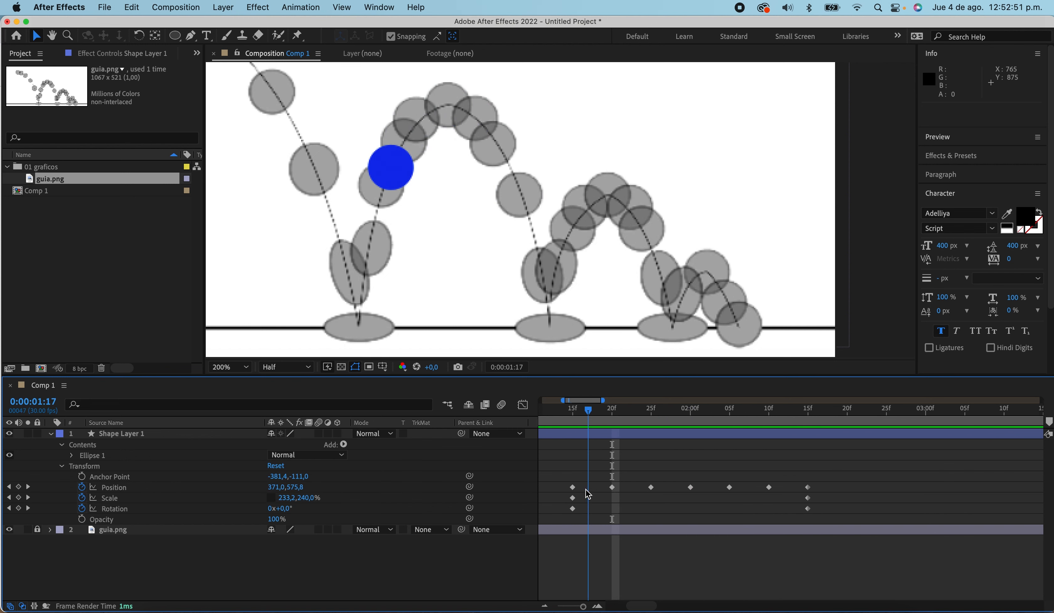
Add a Position keyframe at 0:00:02:20 with the ball at 615,6, 749,0, over the stretched guide circle just before the second ground contact
{"action": "left_click_drag", "start_coordinate": [847, 559], "coordinate": [843, 496]}
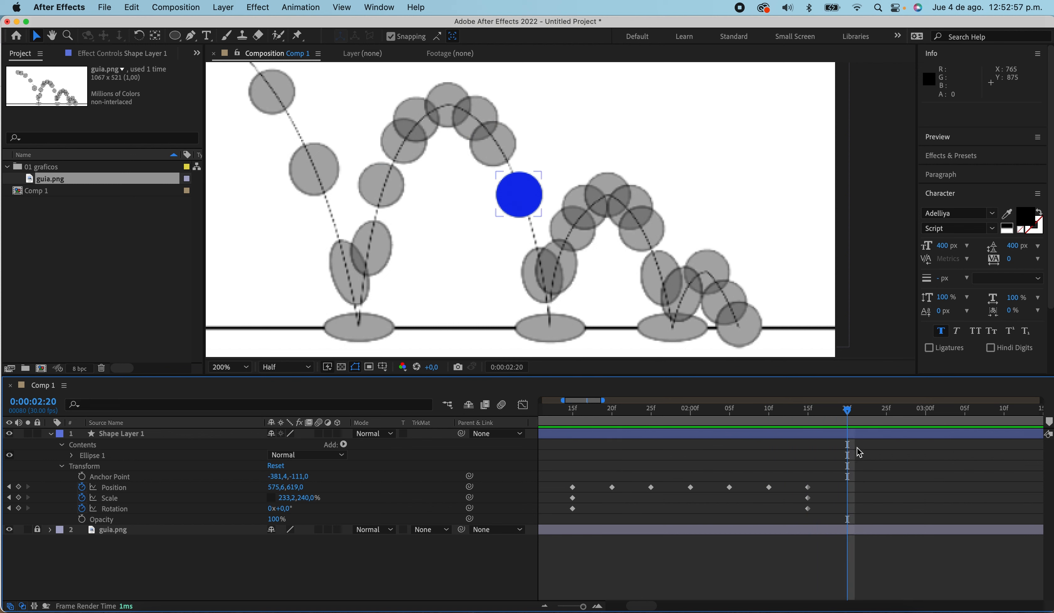
{"action": "scroll", "coordinate": [862, 489], "scroll_direction": "up", "scroll_amount": 5}
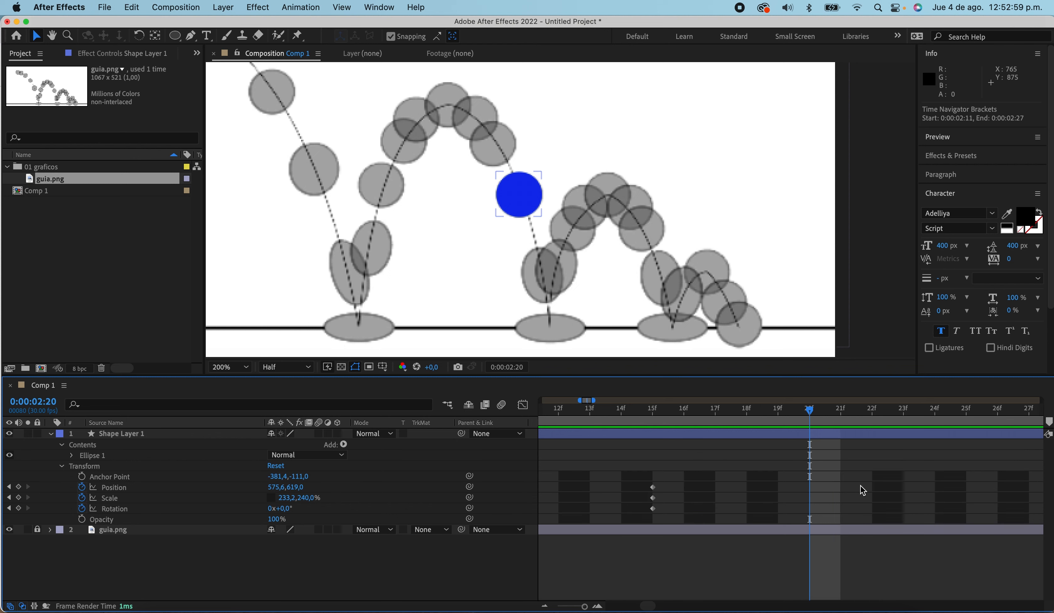
{"action": "scroll", "coordinate": [850, 482], "scroll_direction": "down", "scroll_amount": 3}
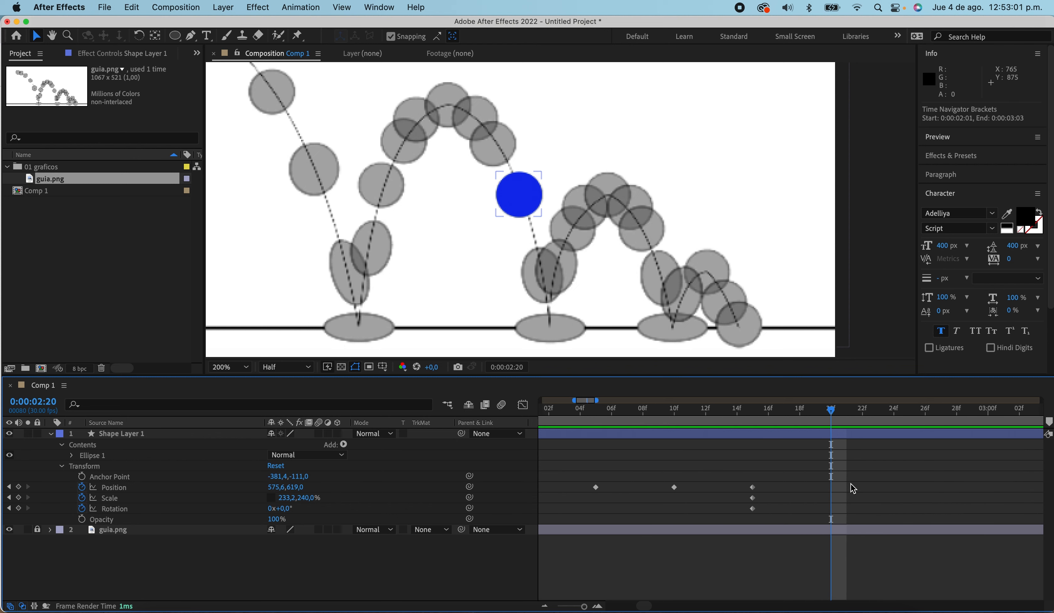
{"action": "scroll", "coordinate": [842, 480], "scroll_direction": "down", "scroll_amount": 3}
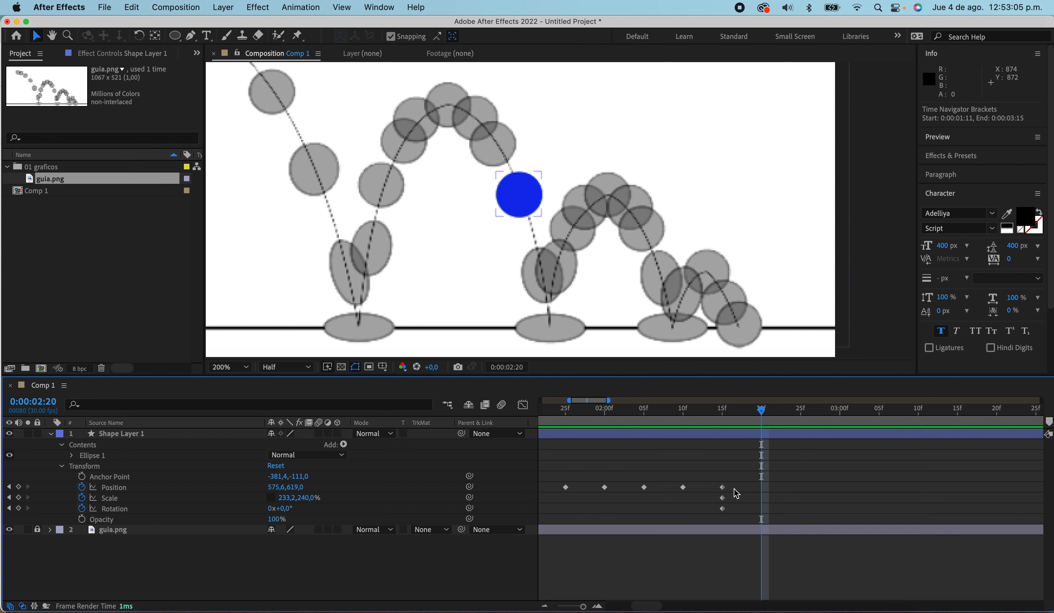
{"action": "left_click", "coordinate": [762, 436]}
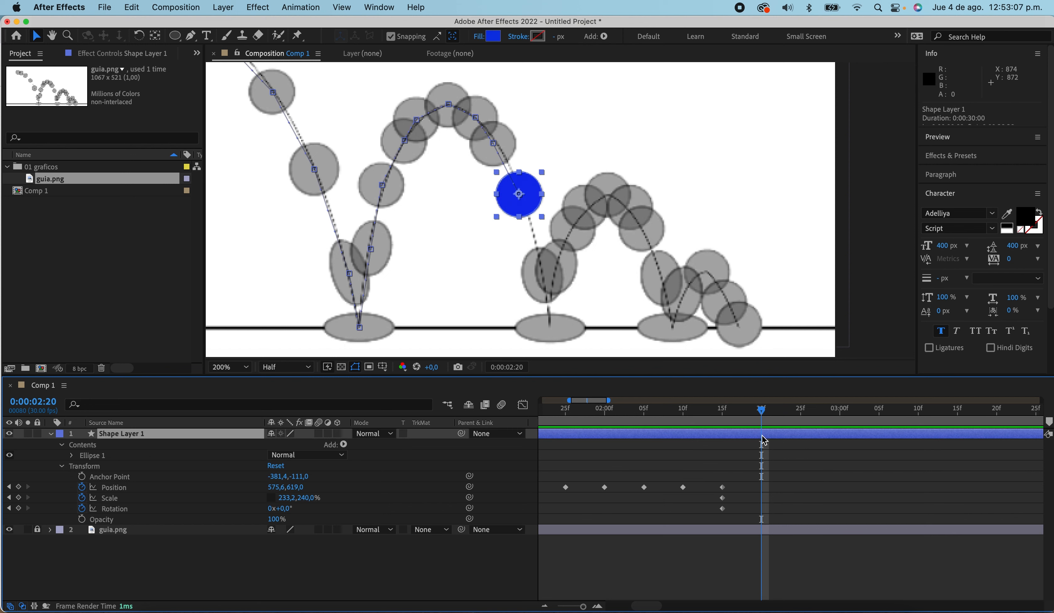
{"action": "key", "text": "shift+Down"}
{"action": "key", "text": "shift+Down"}
{"action": "key", "text": "shift+Down"}
{"action": "key", "text": "shift+Down"}
{"action": "key", "text": "shift+Down"}
{"action": "key", "text": "shift+Down"}
{"action": "key", "text": "shift+Right"}
{"action": "key", "text": "shift+Right"}
{"action": "key", "text": "shift+Right"}
{"action": "key", "text": "shift+Down"}
{"action": "key", "text": "shift+Down"}
{"action": "key", "text": "shift+Down"}
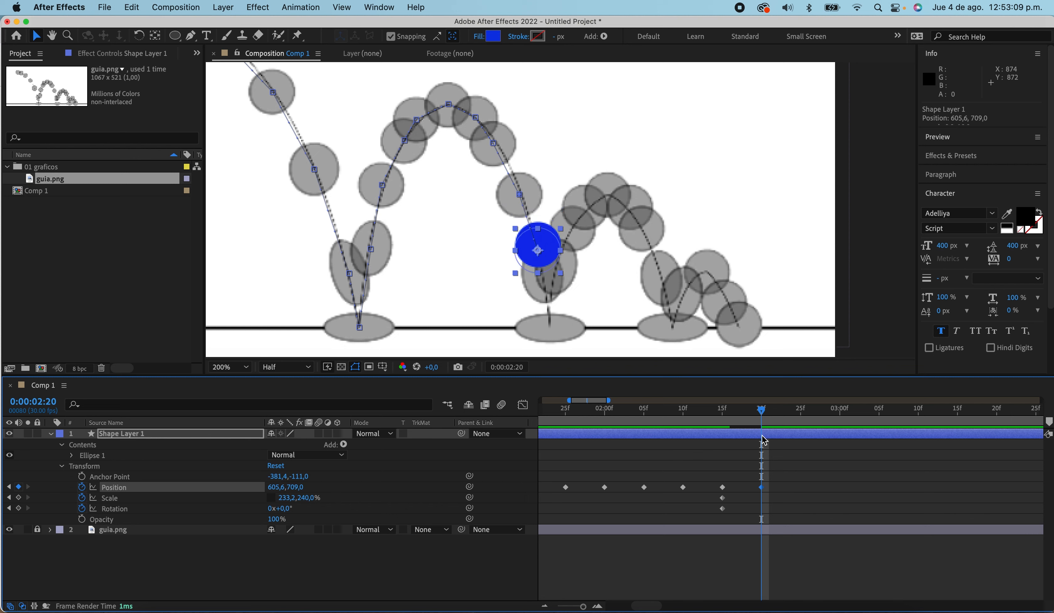
{"action": "key", "text": "shift+Down"}
{"action": "key", "text": "shift+Down"}
{"action": "key", "text": "shift+Down"}
{"action": "key", "text": "shift+Down"}
{"action": "key", "text": "shift+Right"}
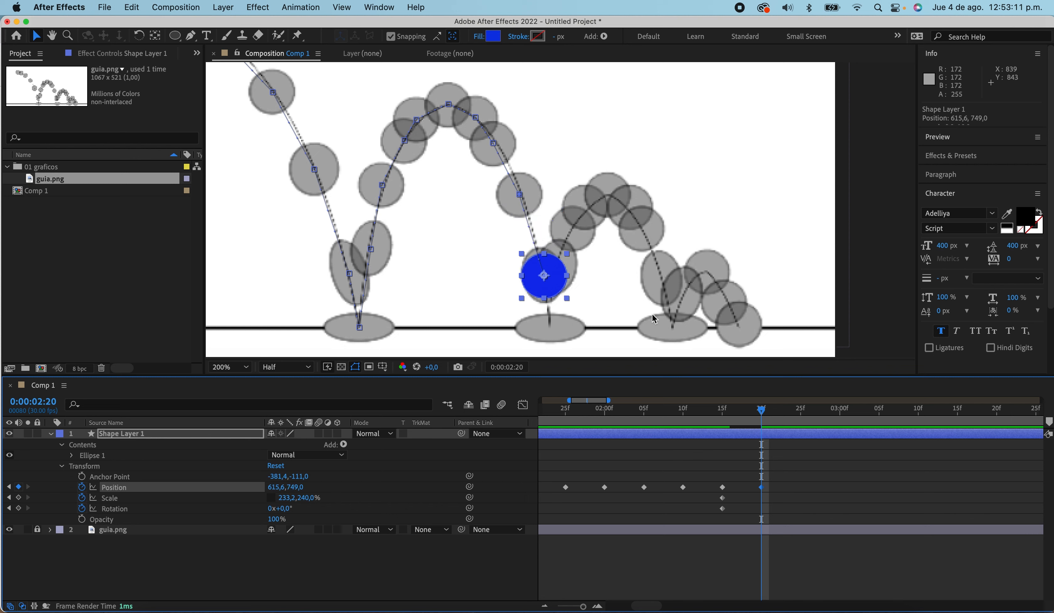
Nudge the ball's Position keyframe at 0:00:02:20 to 614,1, 748,7, centring it on the stretched guide shape before the second ground contact
{"action": "scroll", "coordinate": [545, 279], "scroll_direction": "up", "scroll_amount": 2}
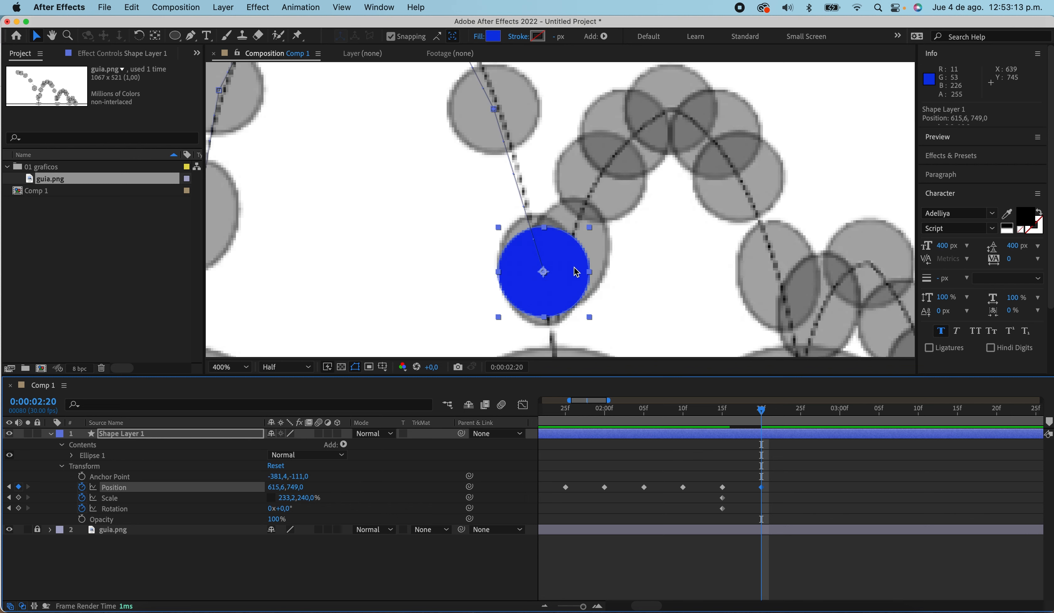
{"action": "scroll", "coordinate": [551, 269], "scroll_direction": "up", "scroll_amount": 1}
{"action": "left_click_drag", "start_coordinate": [556, 265], "coordinate": [565, 190]}
{"action": "key", "text": "Left"}
{"action": "key", "text": "Left"}
{"action": "key", "text": "Left"}
{"action": "key", "text": "Left"}
{"action": "key", "text": "Left"}
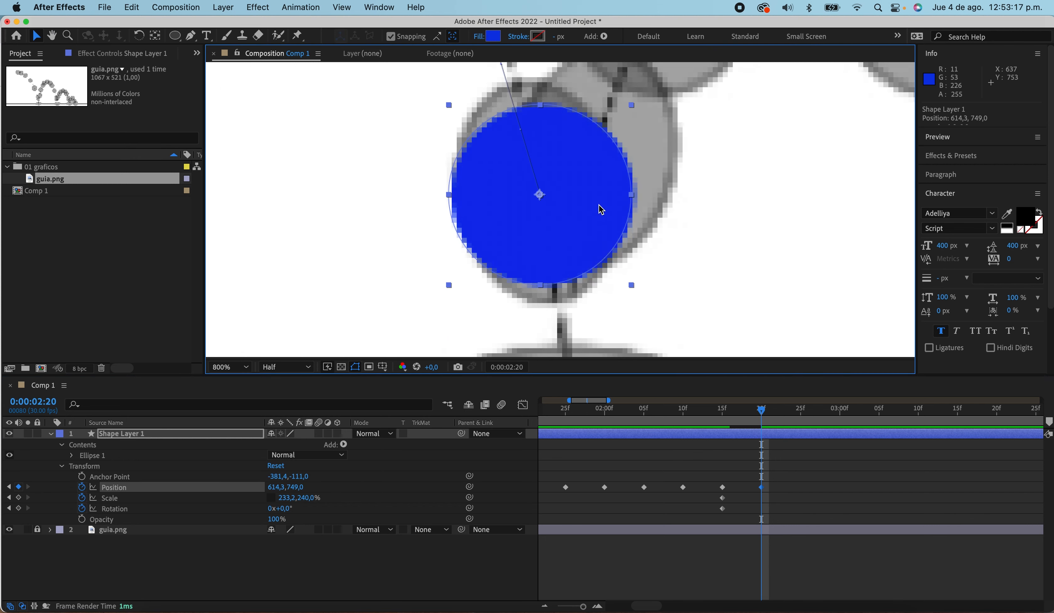
{"action": "key", "text": "Right"}
{"action": "key", "text": "Up"}
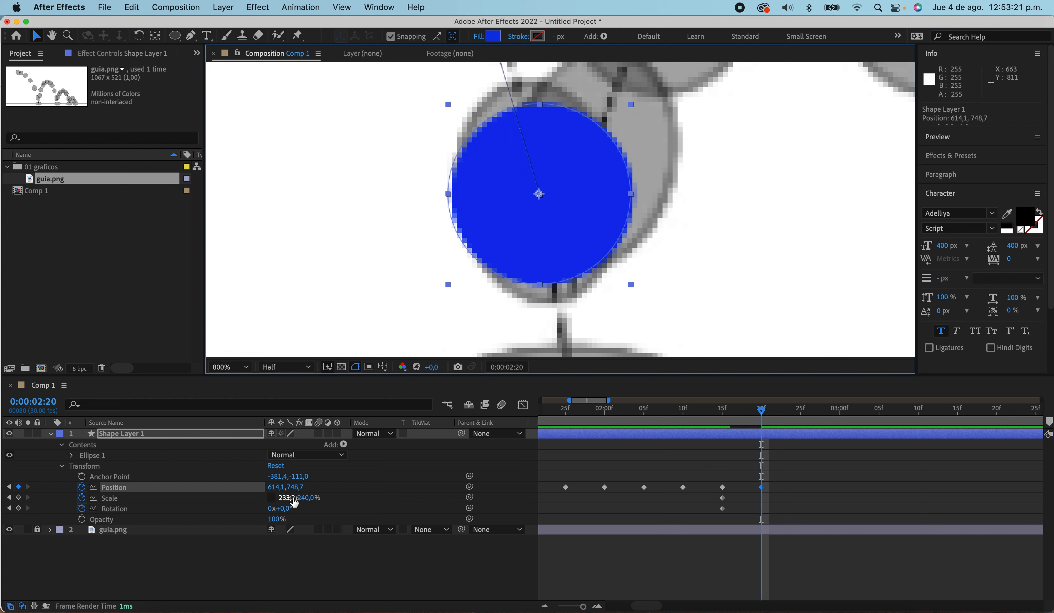
Stretch and tilt the ball at 0:00:02:20 with Scale 214,2, 294,0% and Rotation -13°, and nudge its Position to 614,1, 748,0
{"action": "mouse_move", "coordinate": [283, 497]}
{"action": "left_mouse_down"}
{"action": "mouse_move", "coordinate": [267, 497]}
{"action": "mouse_move", "coordinate": [332, 501]}
{"action": "mouse_move", "coordinate": [274, 508]}
{"action": "mouse_move", "coordinate": [301, 498]}
{"action": "left_mouse_up"}
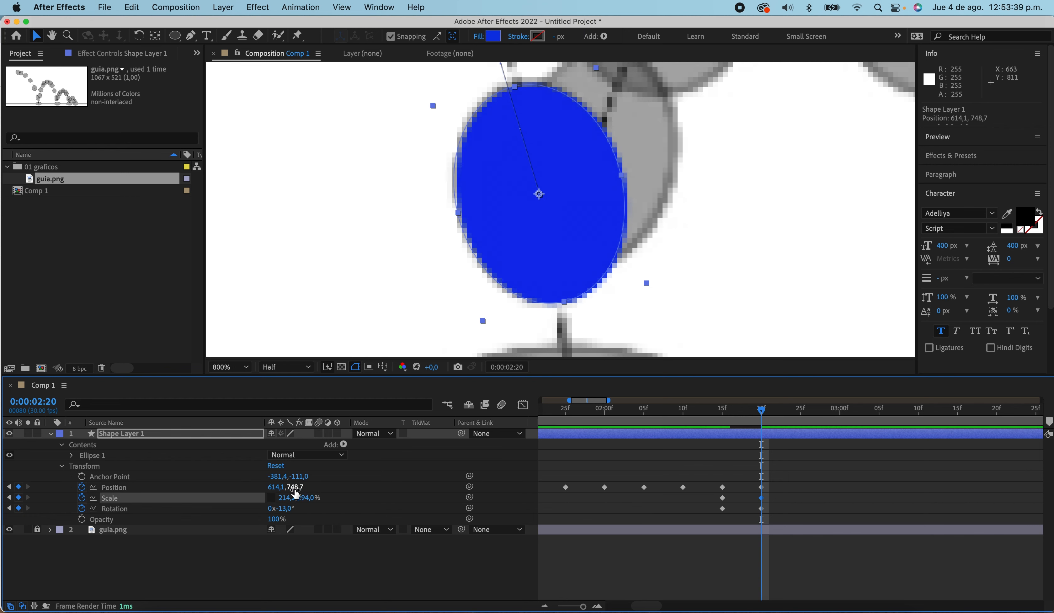
{"action": "left_click", "coordinate": [761, 487]}
{"action": "key", "text": "Up"}
{"action": "key", "text": "Up"}
{"action": "key", "text": "Up"}
{"action": "key", "text": "Up"}
{"action": "key", "text": "Up"}
{"action": "key", "text": "Up"}
{"action": "key", "text": "Up"}
{"action": "key", "text": "Up"}
{"action": "key", "text": "Down"}
{"action": "key", "text": "Down"}
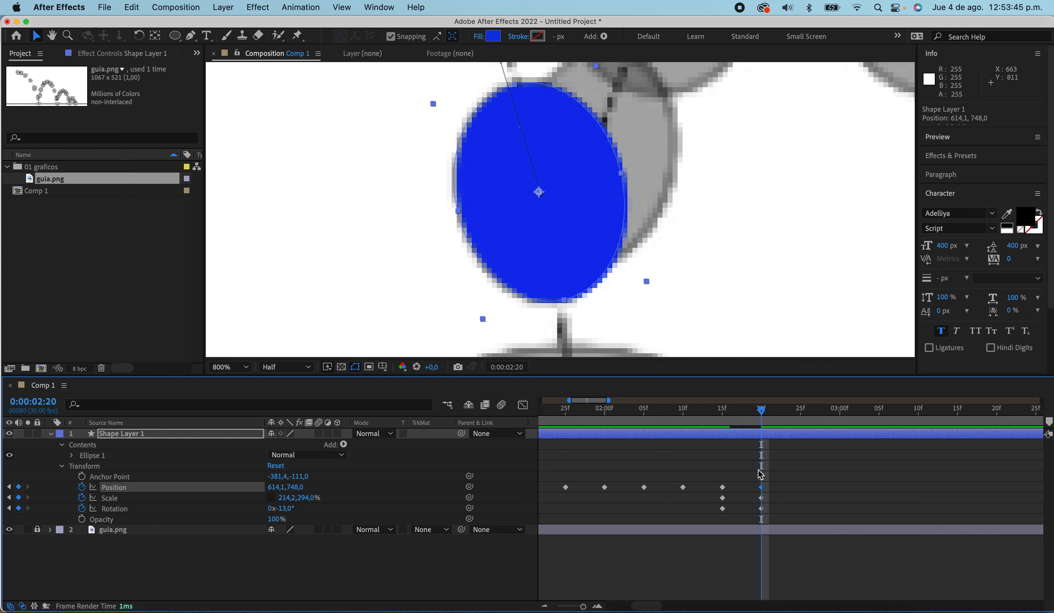
{"action": "left_click_drag", "start_coordinate": [729, 415], "coordinate": [761, 416]}
{"action": "left_click", "coordinate": [775, 471]}
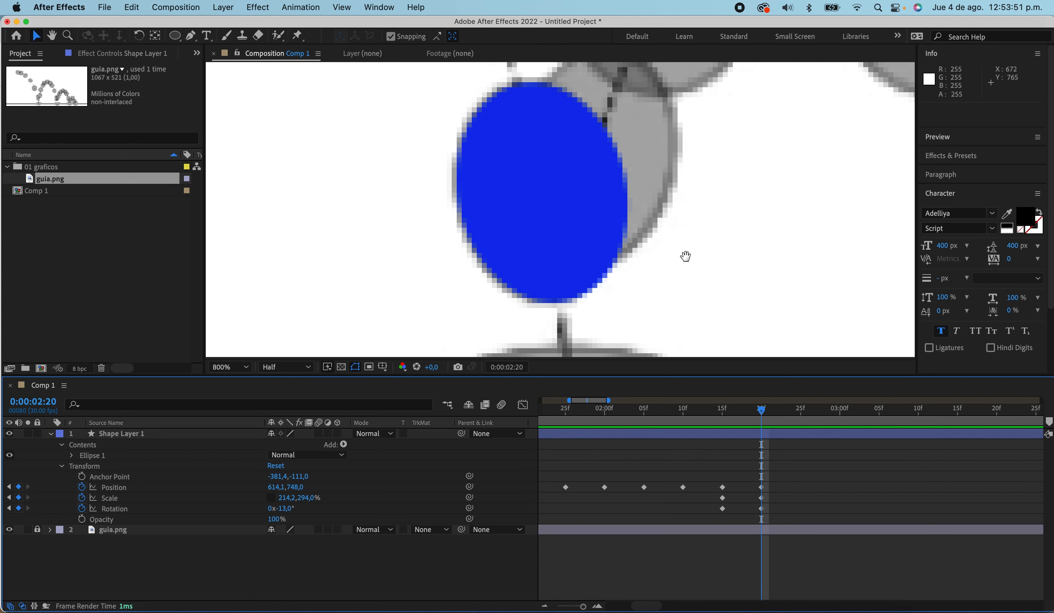
Add a Position keyframe at 0:00:02:25 with the ball at 626,6, 830,5, over the flattened guide ellipse at the second ground contact
{"action": "left_click_drag", "start_coordinate": [685, 256], "coordinate": [654, 123]}
{"action": "left_click_drag", "start_coordinate": [762, 411], "coordinate": [804, 414]}
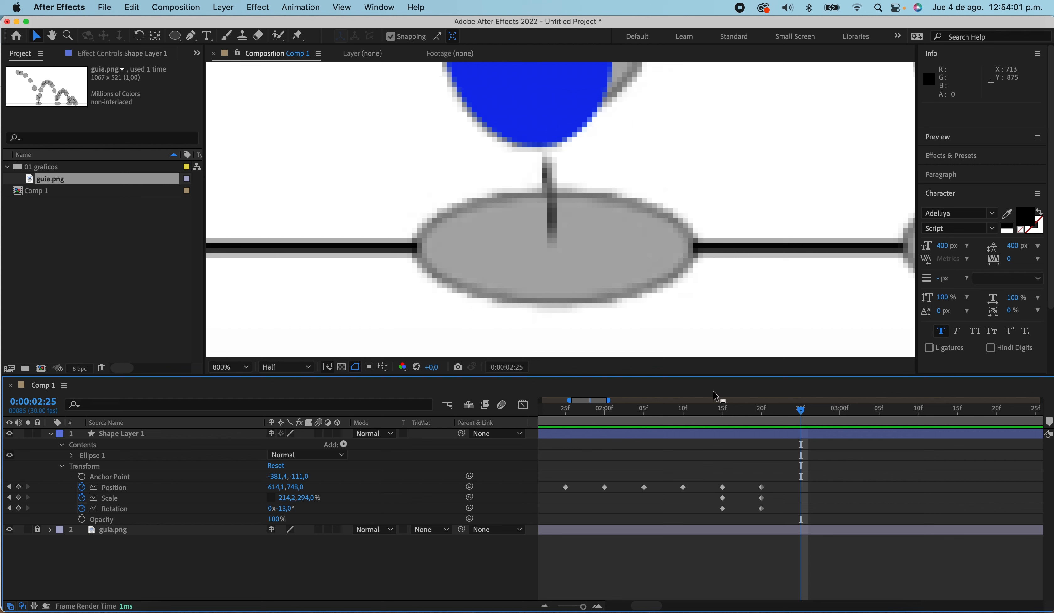
{"action": "left_click", "coordinate": [674, 436]}
{"action": "key", "text": "Down"}
{"action": "key", "text": "Down"}
{"action": "key", "text": "Down"}
{"action": "key", "text": "Down"}
{"action": "key", "text": "Down"}
{"action": "key", "text": "Down"}
{"action": "key", "text": "Down"}
{"action": "key", "text": "Down"}
{"action": "key", "text": "Down"}
{"action": "key", "text": "Down"}
{"action": "key", "text": "Down"}
{"action": "key", "text": "Down"}
{"action": "key", "text": "Down"}
{"action": "key", "text": "Down"}
{"action": "key", "text": "Down"}
{"action": "key", "text": "Down"}
{"action": "key", "text": "Down"}
{"action": "key", "text": "Down"}
{"action": "key", "text": "Down"}
{"action": "key", "text": "Down"}
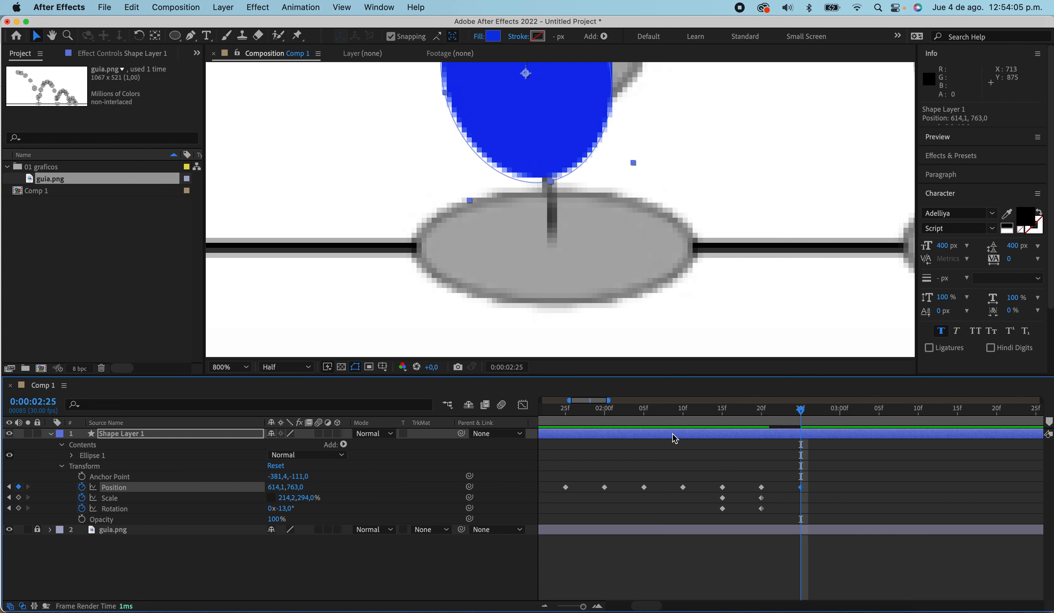
{"action": "key", "text": "Down"}
{"action": "key", "text": "Down"}
{"action": "key", "text": "Down"}
{"action": "key", "text": "Down"}
{"action": "key", "text": "Down"}
{"action": "key", "text": "Down"}
{"action": "key", "text": "Down"}
{"action": "key", "text": "Down"}
{"action": "key", "text": "Down"}
{"action": "key", "text": "Down"}
{"action": "key", "text": "Down"}
{"action": "key", "text": "Down"}
{"action": "key", "text": "Down"}
{"action": "key", "text": "Down"}
{"action": "key", "text": "Down"}
{"action": "key", "text": "Down"}
{"action": "key", "text": "Down"}
{"action": "key", "text": "Down"}
{"action": "key", "text": "Down"}
{"action": "key", "text": "Down"}
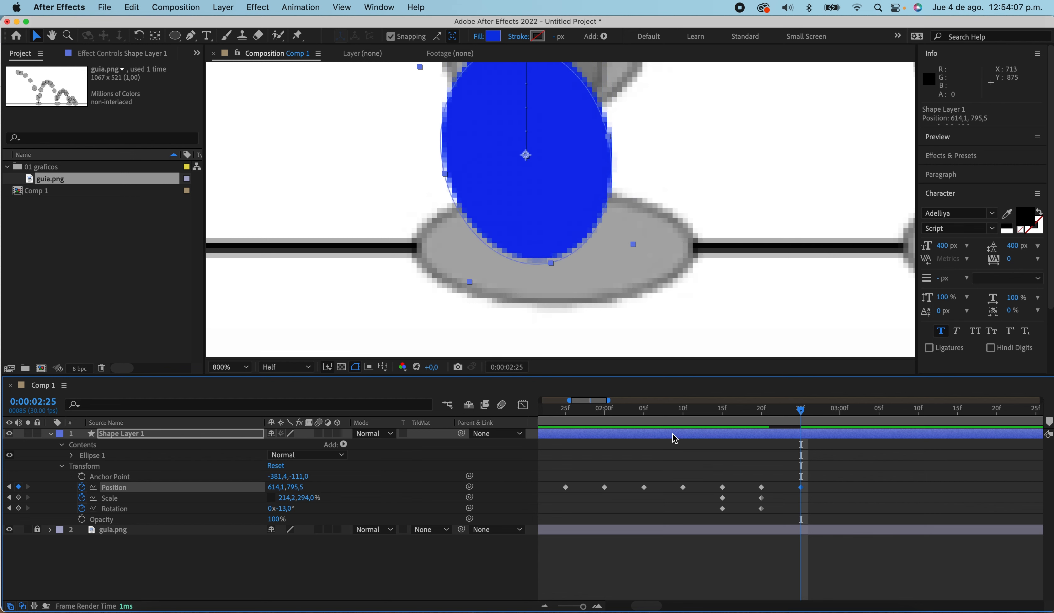
{"action": "key", "text": "Down"}
{"action": "key", "text": "Down"}
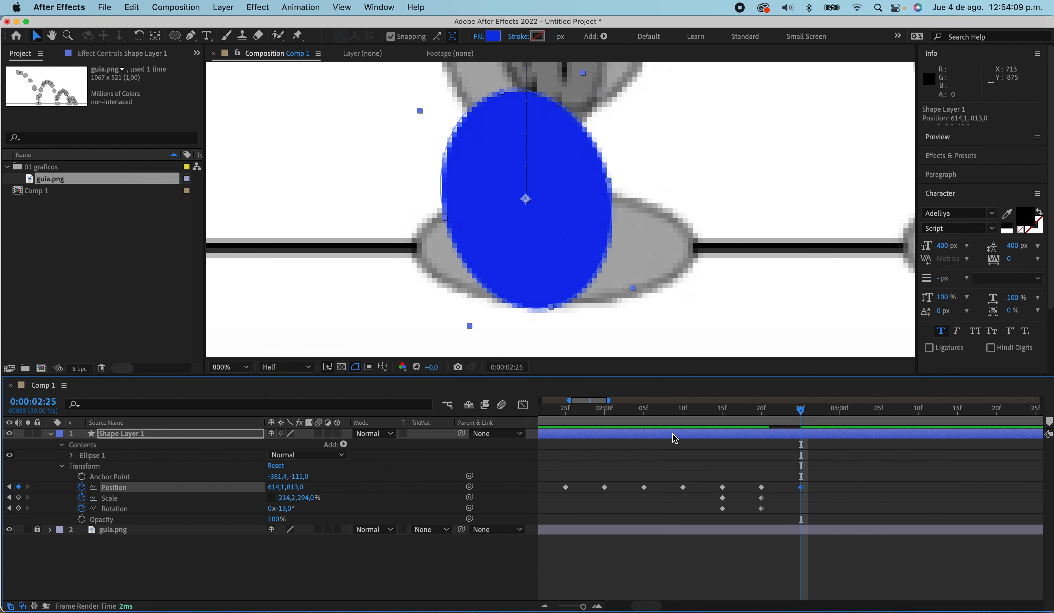
{"action": "key", "text": "Down"}
{"action": "key", "text": "Down"}
{"action": "key", "text": "Down"}
{"action": "key", "text": "Down"}
{"action": "key", "text": "Down"}
{"action": "key", "text": "Down"}
{"action": "key", "text": "Down"}
{"action": "key", "text": "Down"}
{"action": "key", "text": "Down"}
{"action": "key", "text": "Down"}
{"action": "key", "text": "Down"}
{"action": "key", "text": "Down"}
{"action": "key", "text": "Down"}
{"action": "key", "text": "Down"}
{"action": "key", "text": "Down"}
{"action": "key", "text": "Down"}
{"action": "key", "text": "Down"}
{"action": "key", "text": "Down"}
{"action": "key", "text": "Down"}
{"action": "key", "text": "Down"}
{"action": "key", "text": "Right"}
{"action": "key", "text": "Right"}
{"action": "key", "text": "Right"}
{"action": "key", "text": "Right"}
{"action": "key", "text": "Right"}
{"action": "key", "text": "Right"}
{"action": "key", "text": "Right"}
{"action": "key", "text": "Right"}
{"action": "key", "text": "Right"}
{"action": "key", "text": "Right"}
{"action": "key", "text": "Right"}
{"action": "key", "text": "Right"}
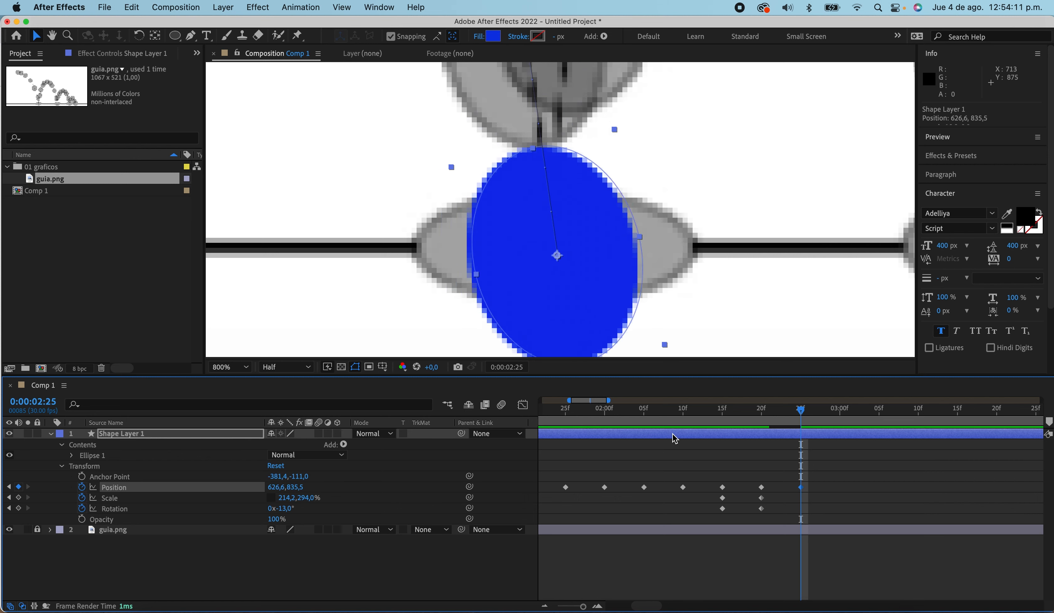
{"action": "key", "text": "Up"}
{"action": "key", "text": "Up"}
{"action": "key", "text": "Up"}
{"action": "key", "text": "Up"}
{"action": "key", "text": "Up"}
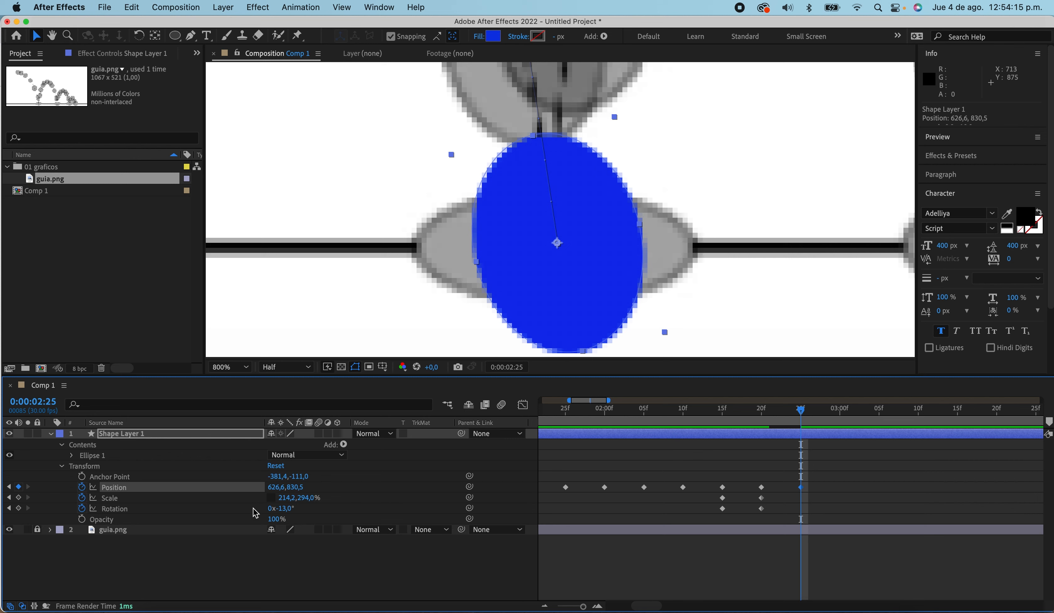
Squash the ball at 0:00:02:25 with Scale 357,2, 175,0% and Rotation 0°, and adjust its Position to 625,6, 831,5
{"action": "left_click_drag", "start_coordinate": [290, 497], "coordinate": [372, 502]}
{"action": "mouse_move", "coordinate": [303, 499]}
{"action": "left_mouse_down"}
{"action": "mouse_move", "coordinate": [247, 506]}
{"action": "mouse_move", "coordinate": [291, 507]}
{"action": "left_mouse_up"}
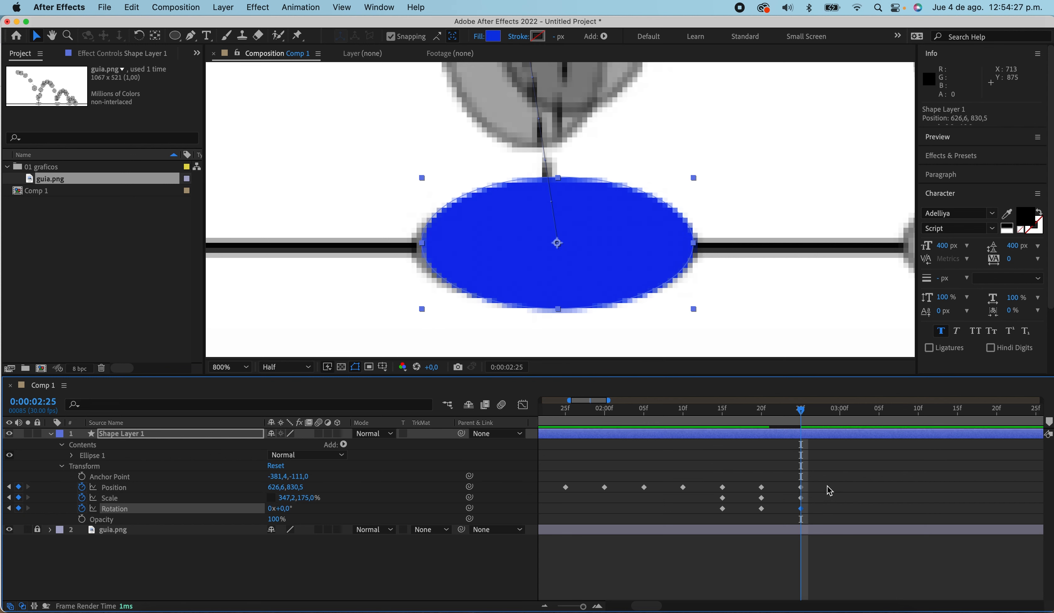
{"action": "left_click", "coordinate": [803, 490]}
{"action": "key", "text": "Left"}
{"action": "key", "text": "Left"}
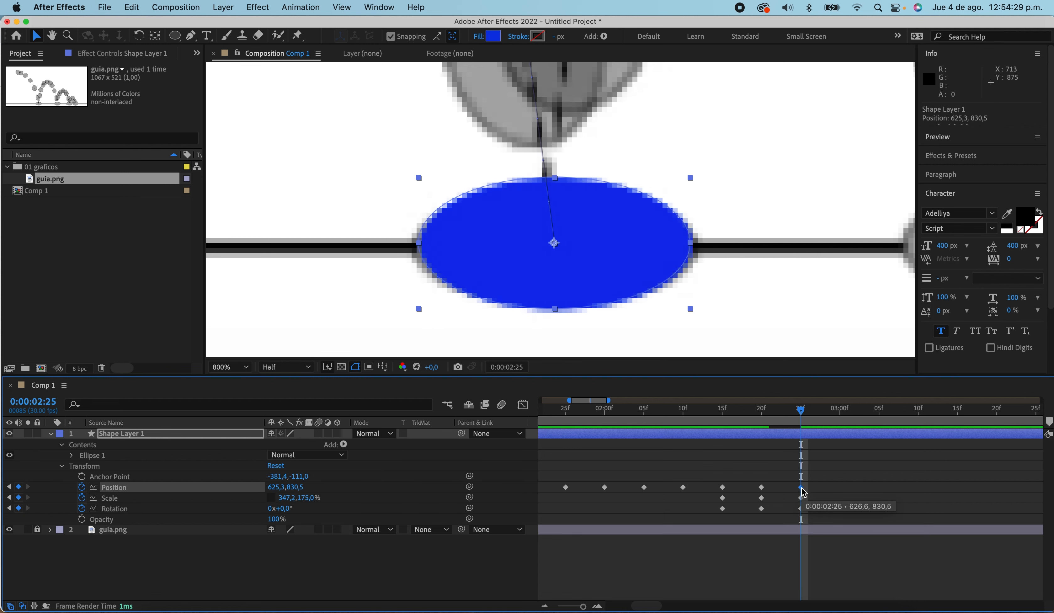
{"action": "key", "text": "Right"}
{"action": "key", "text": "Down"}
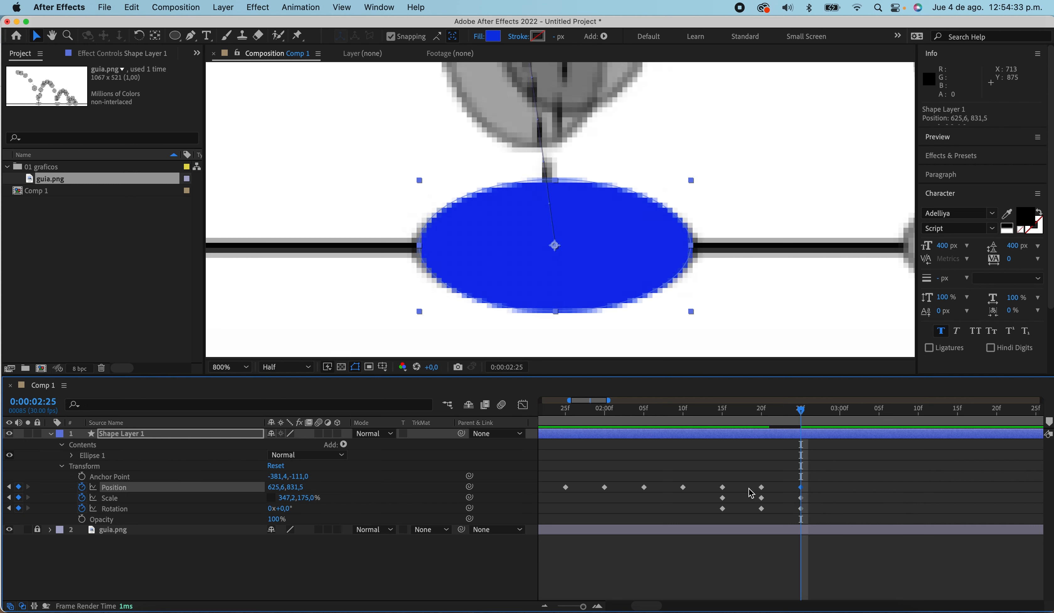
{"action": "left_click", "coordinate": [802, 500]}
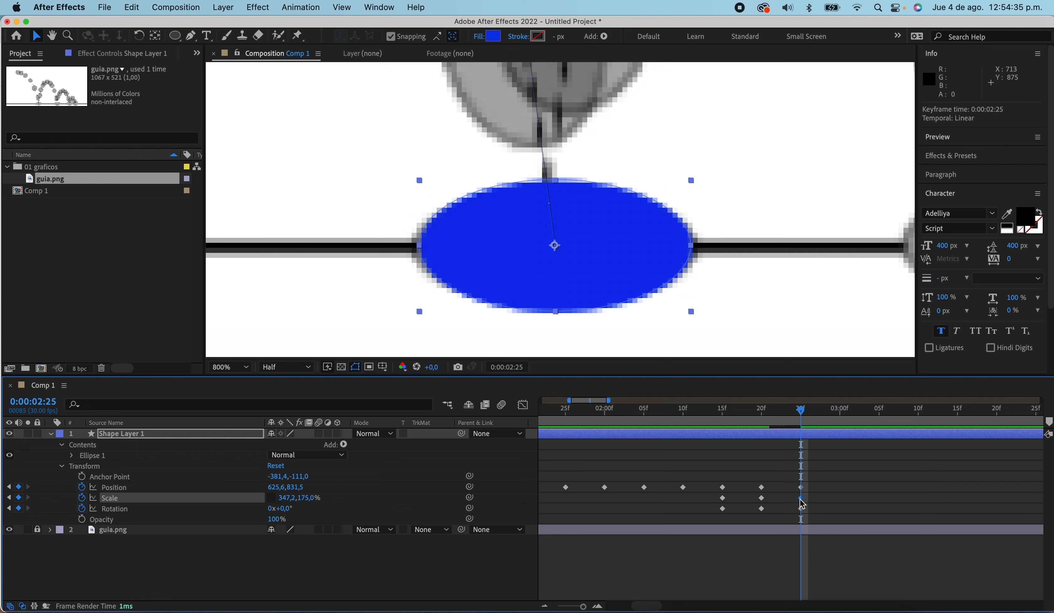
{"action": "left_click_drag", "start_coordinate": [289, 498], "coordinate": [292, 497]}
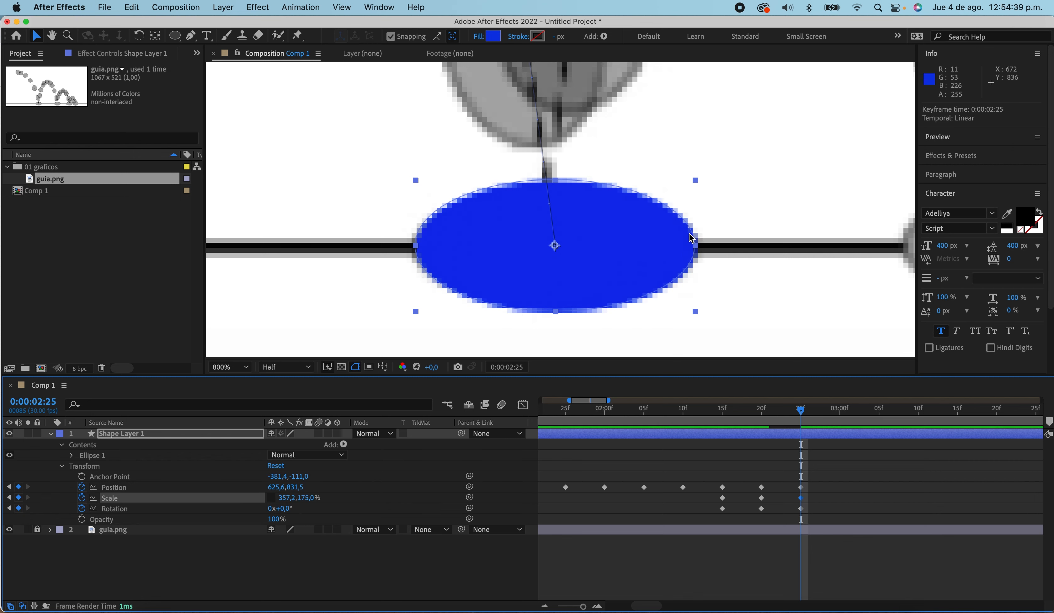
Add a Position keyframe at 0:00:03:00 with the ball at 635,6, 731,5, over the tilted guide ellipse rising from the second ground contact
{"action": "scroll", "coordinate": [684, 177], "scroll_direction": "down", "scroll_amount": 1}
{"action": "left_click_drag", "start_coordinate": [692, 149], "coordinate": [627, 239]}
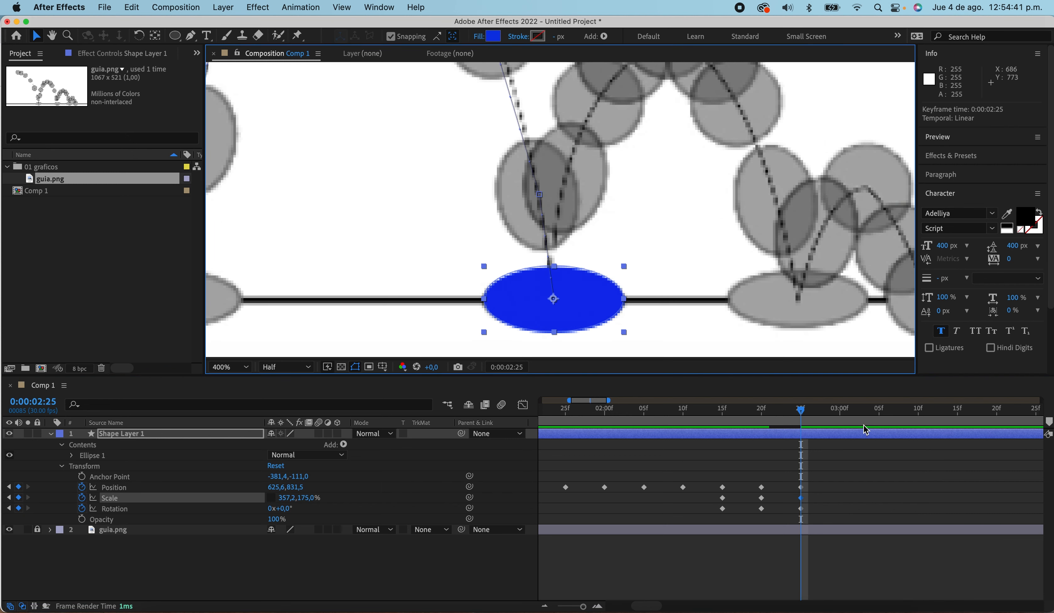
{"action": "left_click_drag", "start_coordinate": [806, 413], "coordinate": [840, 418]}
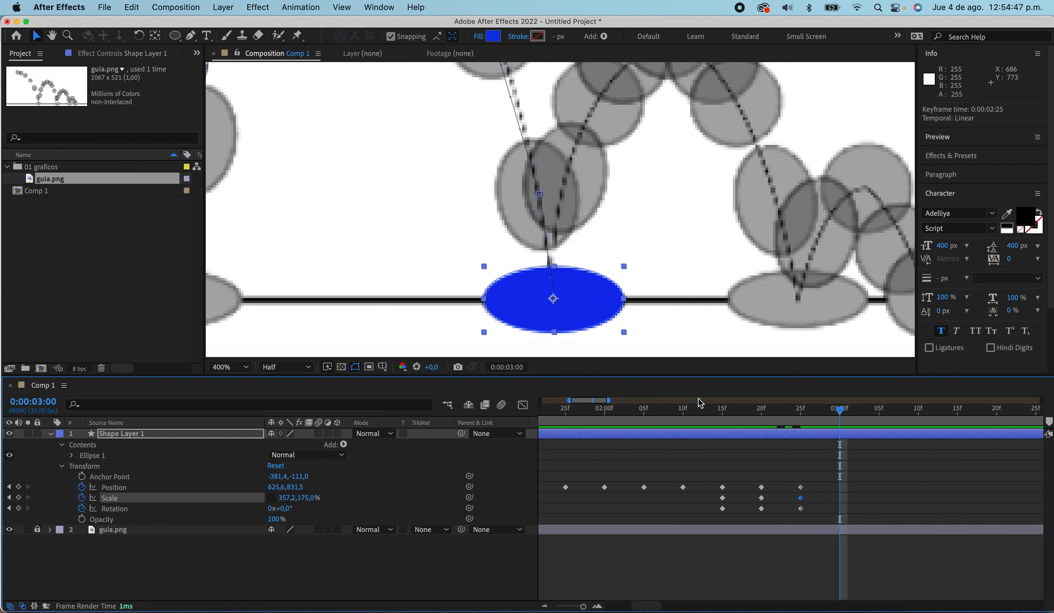
{"action": "key", "text": "shift+Up"}
{"action": "key", "text": "shift+Up"}
{"action": "key", "text": "shift+Up"}
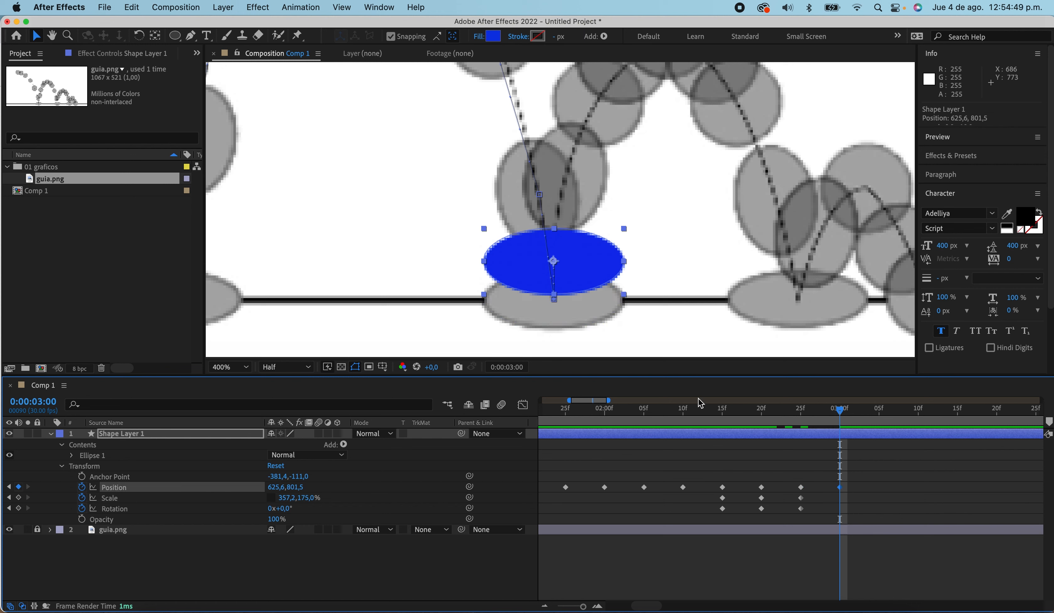
{"action": "key", "text": "Up"}
{"action": "key", "text": "Up"}
{"action": "key", "text": "Up"}
{"action": "key", "text": "Up"}
{"action": "key", "text": "Up"}
{"action": "key", "text": "Up"}
{"action": "key", "text": "Up"}
{"action": "key", "text": "Up"}
{"action": "key", "text": "Up"}
{"action": "key", "text": "Up"}
{"action": "key", "text": "Up"}
{"action": "key", "text": "Up"}
{"action": "key", "text": "Up"}
{"action": "key", "text": "Up"}
{"action": "key", "text": "Up"}
{"action": "key", "text": "Up"}
{"action": "key", "text": "Up"}
{"action": "key", "text": "Up"}
{"action": "key", "text": "Up"}
{"action": "key", "text": "Up"}
{"action": "key", "text": "Up"}
{"action": "key", "text": "Up"}
{"action": "key", "text": "Up"}
{"action": "key", "text": "Up"}
{"action": "key", "text": "Up"}
{"action": "key", "text": "Right"}
{"action": "key", "text": "Right"}
{"action": "key", "text": "Right"}
{"action": "key", "text": "Right"}
{"action": "key", "text": "Right"}
{"action": "key", "text": "Right"}
{"action": "key", "text": "Right"}
{"action": "key", "text": "Right"}
{"action": "key", "text": "Right"}
{"action": "key", "text": "Right"}
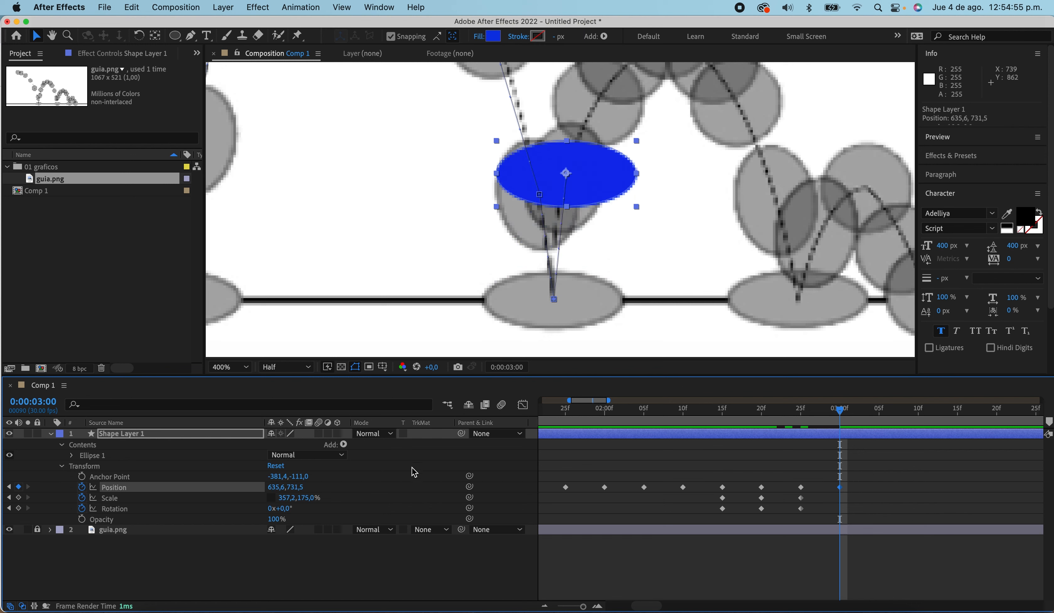
Stretch and tilt the ball at 0:00:03:00 with Scale 217,2, 291,0% and Rotation 14°, and adjust its Position to 635,6, 734,7
{"action": "left_click_drag", "start_coordinate": [288, 498], "coordinate": [208, 501]}
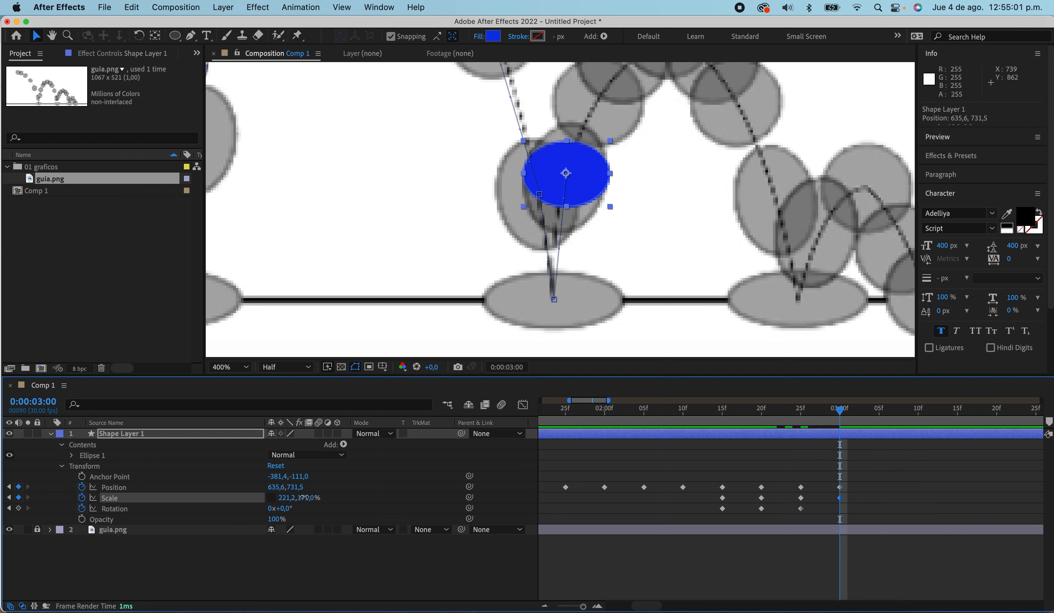
{"action": "left_click_drag", "start_coordinate": [305, 497], "coordinate": [411, 333]}
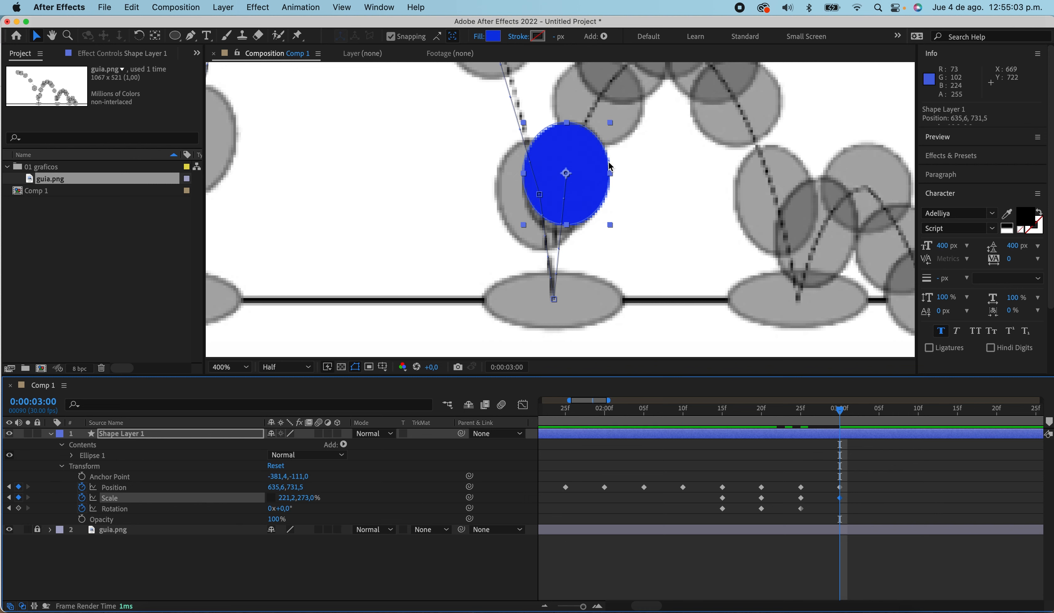
{"action": "scroll", "coordinate": [610, 167], "scroll_direction": "up", "scroll_amount": 1}
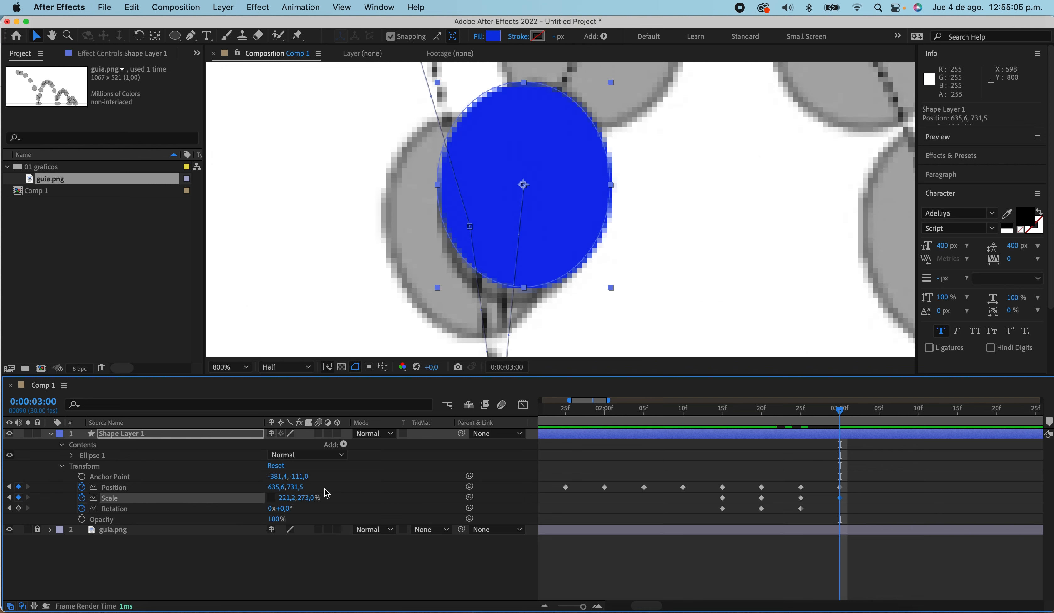
{"action": "left_click_drag", "start_coordinate": [284, 508], "coordinate": [285, 502]}
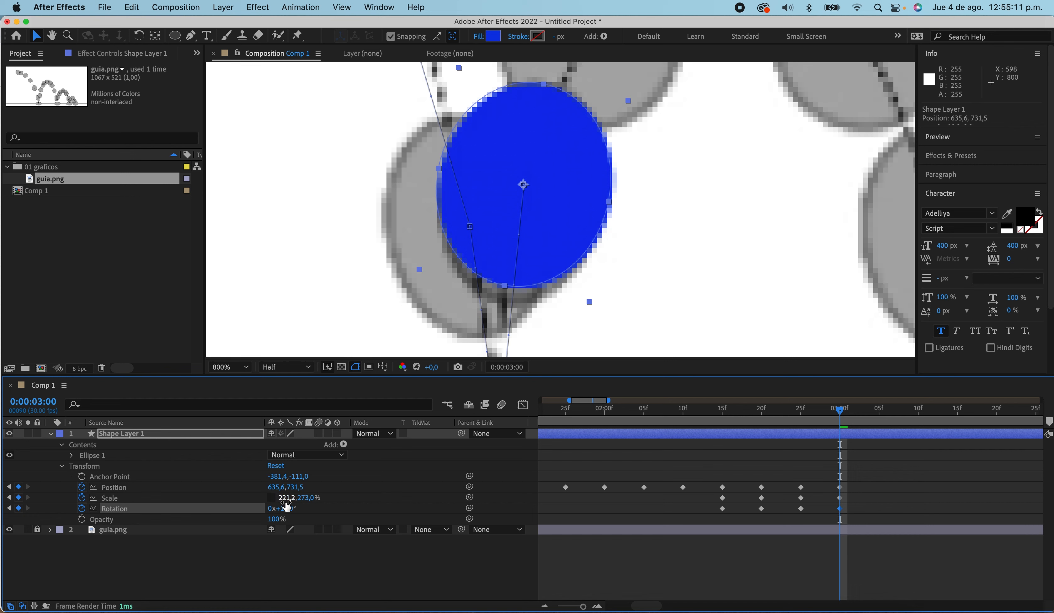
{"action": "left_click", "coordinate": [840, 488]}
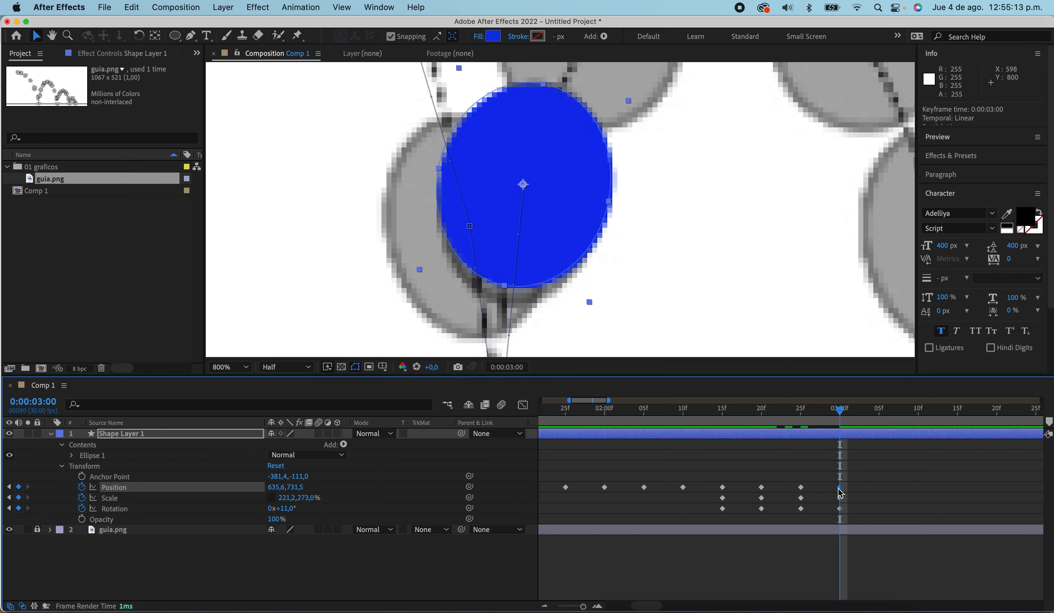
{"action": "key", "text": "shift+Down"}
{"action": "key", "text": "shift+Down"}
{"action": "key", "text": "shift+Up"}
{"action": "key", "text": "Down"}
{"action": "key", "text": "Down"}
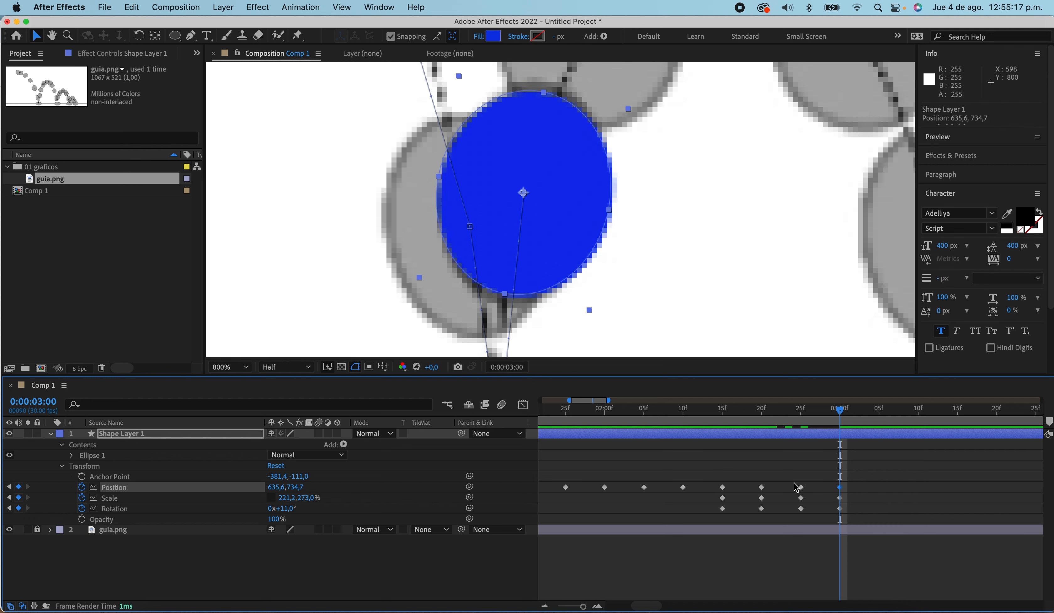
{"action": "mouse_move", "coordinate": [287, 498]}
{"action": "left_mouse_down"}
{"action": "mouse_move", "coordinate": [323, 502]}
{"action": "mouse_move", "coordinate": [286, 508]}
{"action": "mouse_move", "coordinate": [302, 497]}
{"action": "left_mouse_up"}
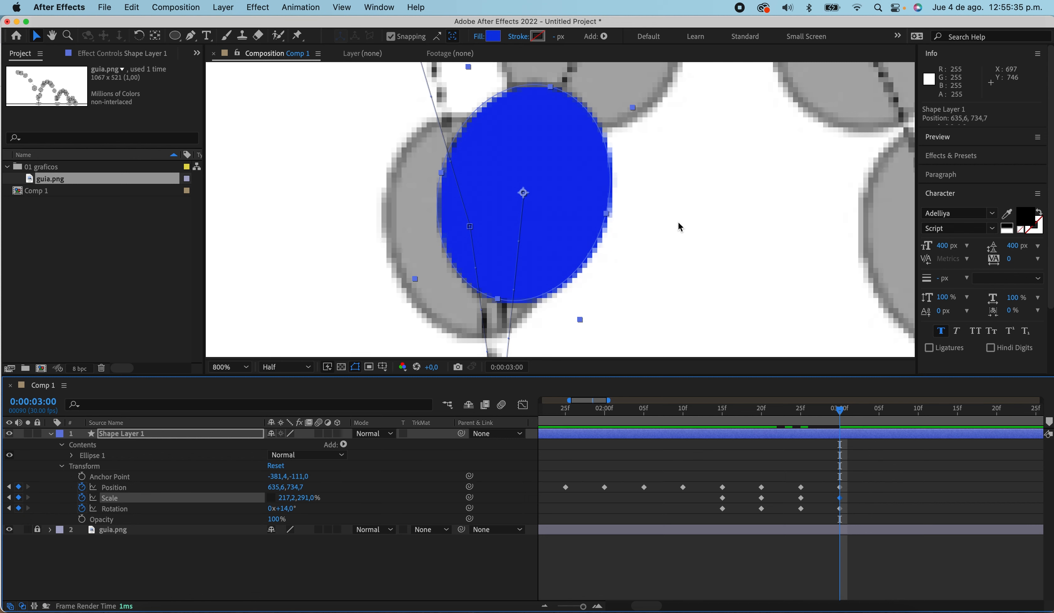
Copy the ball's Position, Scale and Rotation keyframes from 0:00:02:15 and paste them at 0:00:03:05
{"action": "scroll", "coordinate": [675, 220], "scroll_direction": "down", "scroll_amount": 3}
{"action": "left_click_drag", "start_coordinate": [851, 414], "coordinate": [699, 429]}
{"action": "key", "text": "h"}
{"action": "left_click_drag", "start_coordinate": [671, 235], "coordinate": [672, 266]}
{"action": "key", "text": "v"}
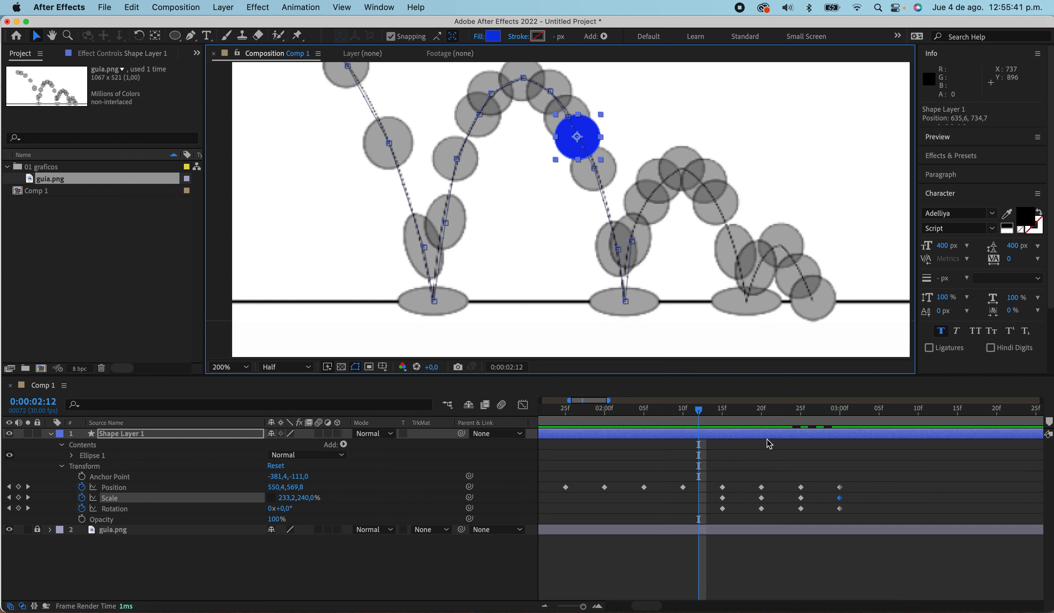
{"action": "left_click_drag", "start_coordinate": [699, 416], "coordinate": [712, 525]}
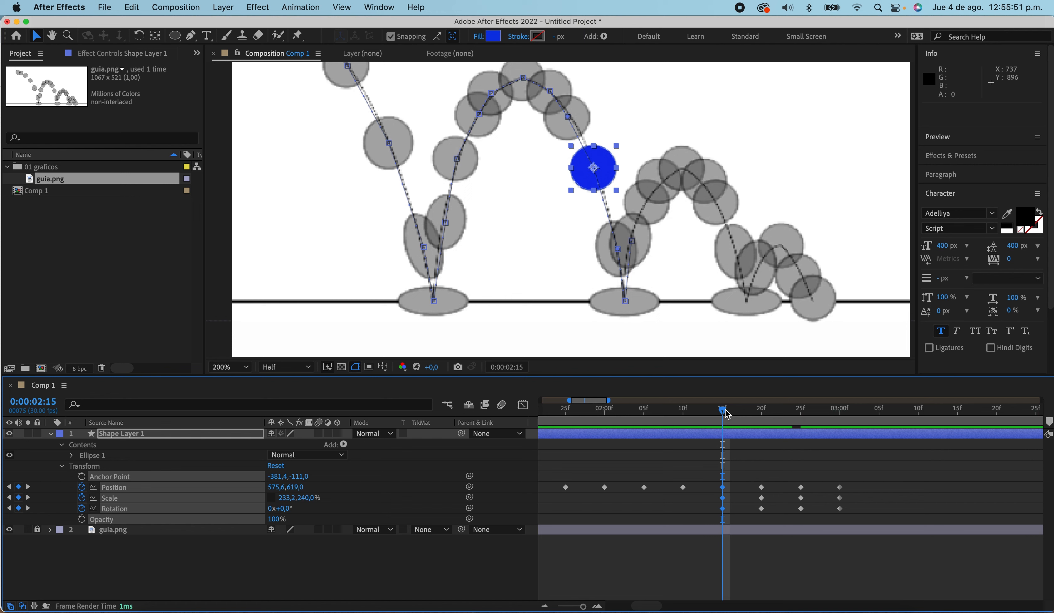
{"action": "key", "text": "space"}
{"action": "key", "text": "space"}
{"action": "left_click_drag", "start_coordinate": [729, 473], "coordinate": [718, 520]}
{"action": "key", "text": "cmd+c"}
{"action": "left_click_drag", "start_coordinate": [724, 412], "coordinate": [846, 419]}
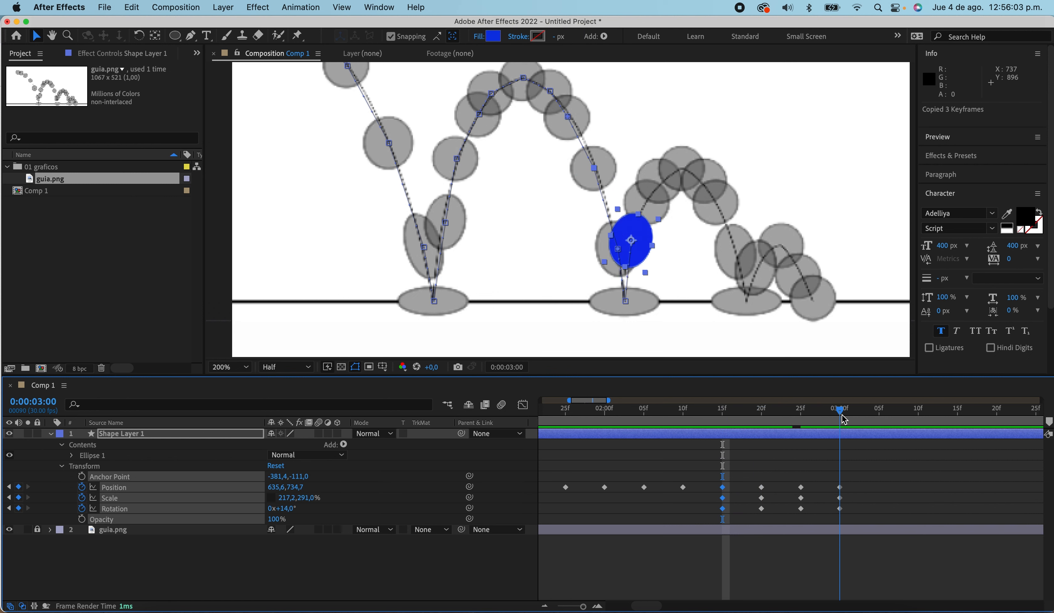
{"action": "left_click_drag", "start_coordinate": [847, 415], "coordinate": [879, 415]}
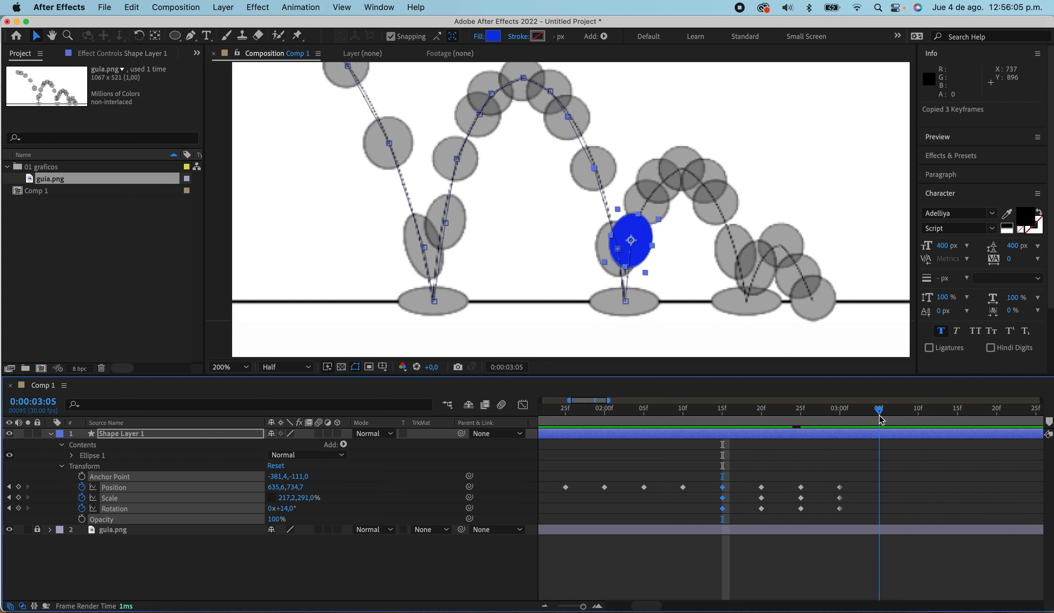
{"action": "key", "text": "super+v"}
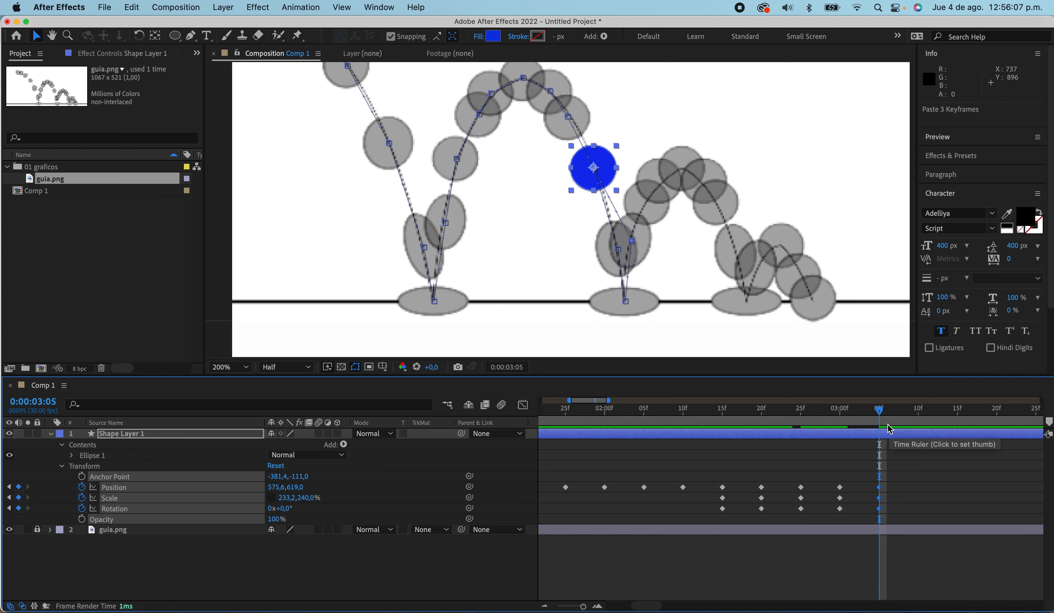
Move the ball at 0:00:03:05 to Position 660,6, 674,0, over the first round guide circle rising from the second ground contact
{"action": "key", "text": "shift+Right"}
{"action": "key", "text": "shift+Right"}
{"action": "key", "text": "shift+Right"}
{"action": "key", "text": "shift+Right"}
{"action": "key", "text": "shift+Right"}
{"action": "key", "text": "shift+Right"}
{"action": "key", "text": "shift+Down"}
{"action": "key", "text": "shift+Down"}
{"action": "key", "text": "shift+Down"}
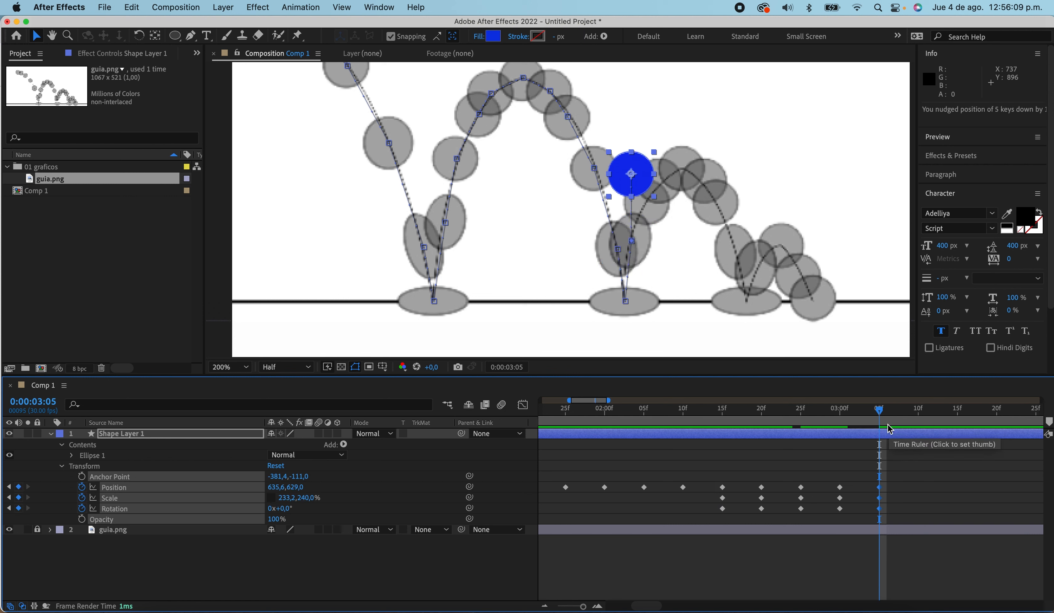
{"action": "key", "text": "shift+Right"}
{"action": "key", "text": "shift+Right"}
{"action": "key", "text": "shift+Down"}
{"action": "key", "text": "shift+Down"}
{"action": "key", "text": "Right"}
{"action": "key", "text": "Right"}
{"action": "key", "text": "Down"}
{"action": "key", "text": "Down"}
{"action": "key", "text": "Right"}
{"action": "key", "text": "Right"}
{"action": "key", "text": "Right"}
{"action": "key", "text": "Down"}
{"action": "key", "text": "Down"}
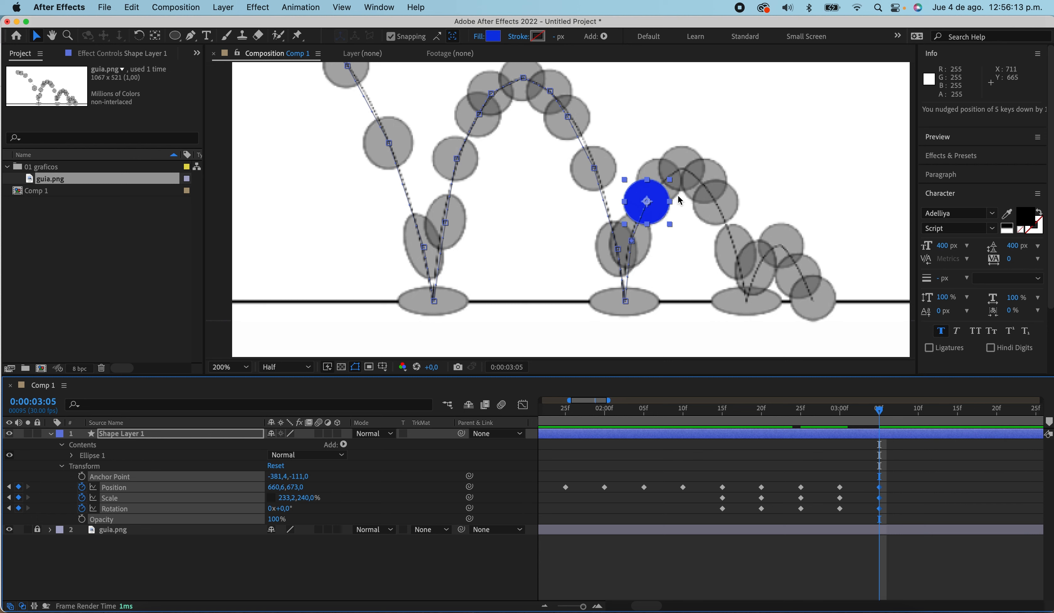
{"action": "scroll", "coordinate": [679, 196], "scroll_direction": "up", "scroll_amount": 2}
{"action": "key", "text": "Down"}
{"action": "key", "text": "Down"}
{"action": "key", "text": "Down"}
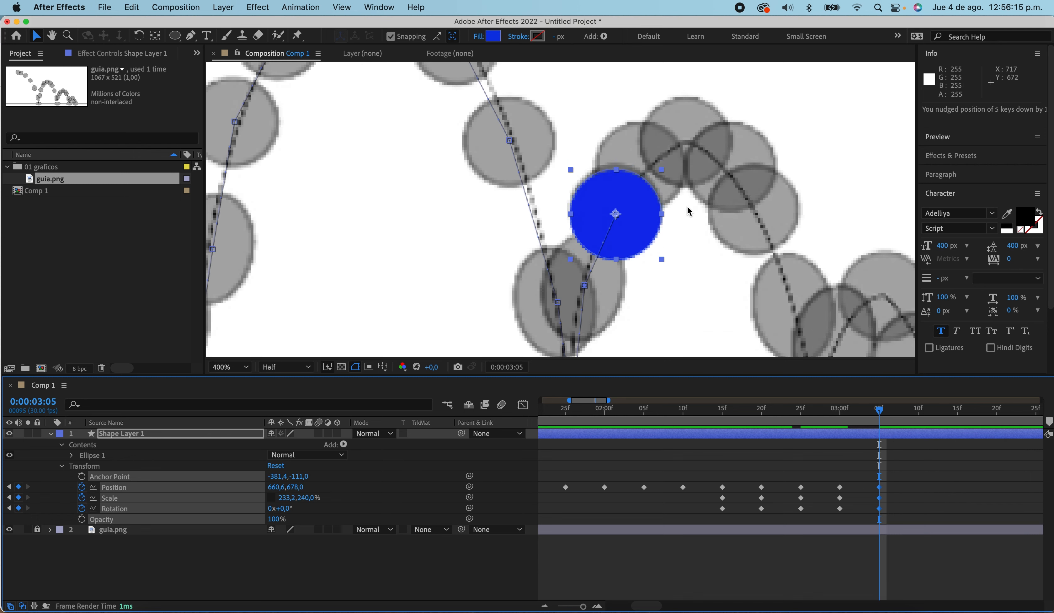
{"action": "key", "text": "Up"}
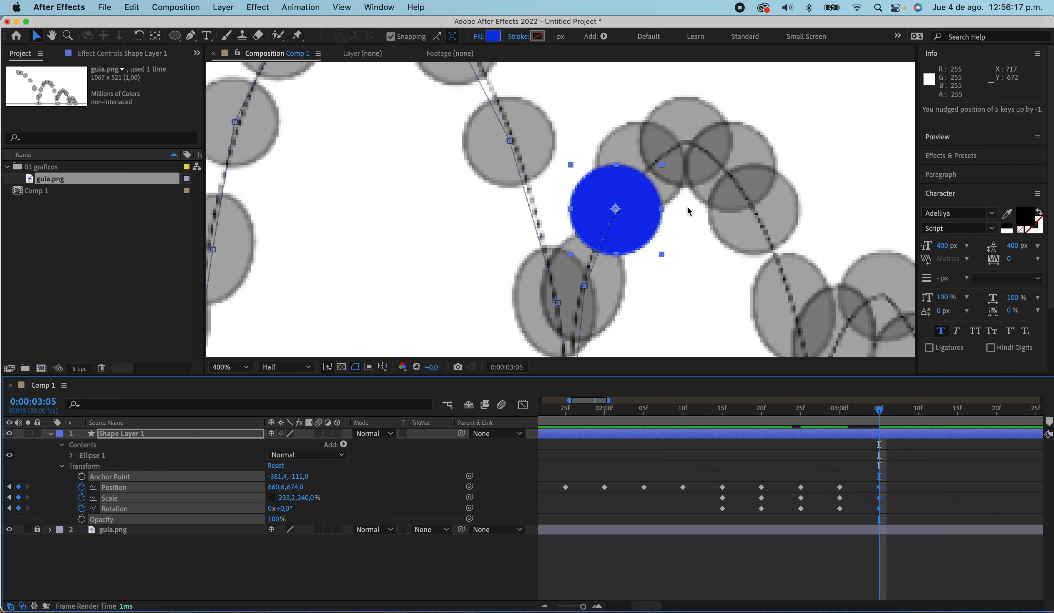
{"action": "left_click", "coordinate": [821, 246]}
Add a Position keyframe at 0:00:03:10 with the ball at 680,6, 639,5, over the guide circle just before the second rebound's peak
{"action": "left_click_drag", "start_coordinate": [881, 415], "coordinate": [921, 414]}
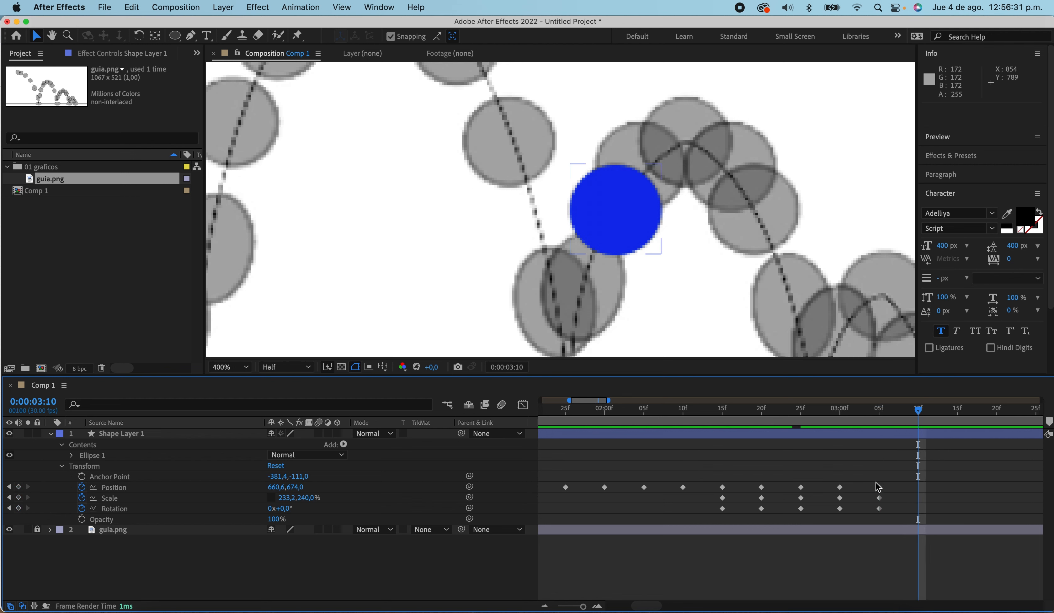
{"action": "left_click", "coordinate": [916, 434]}
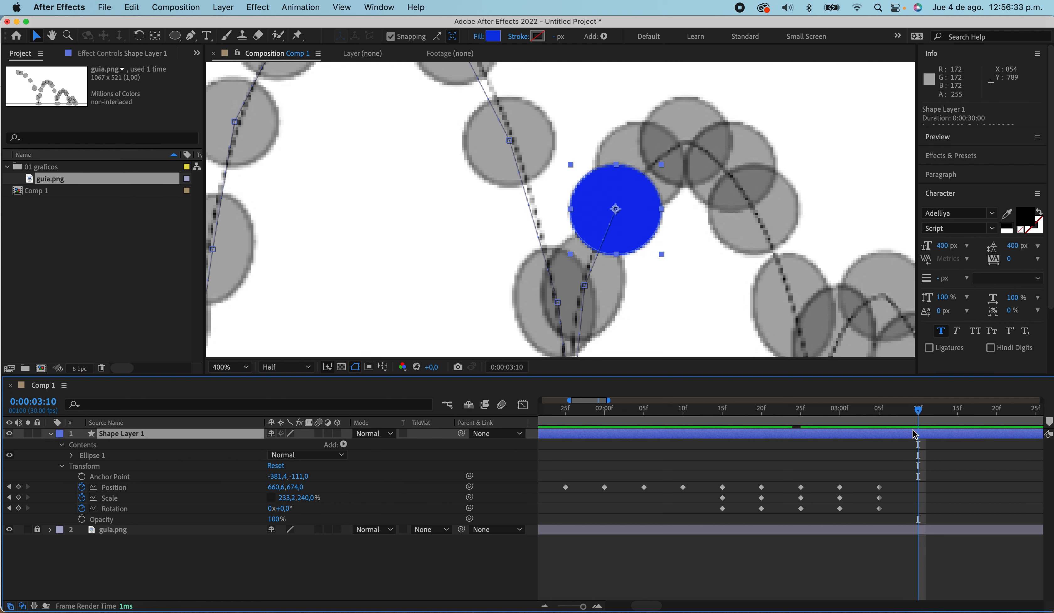
{"action": "key", "text": "shift+Up"}
{"action": "key", "text": "shift+Up"}
{"action": "key", "text": "shift+Up"}
{"action": "key", "text": "shift+Up"}
{"action": "key", "text": "shift+Right"}
{"action": "key", "text": "shift+Right"}
{"action": "key", "text": "shift+Right"}
{"action": "key", "text": "shift+Up"}
{"action": "key", "text": "shift+Up"}
{"action": "key", "text": "shift+Up"}
{"action": "key", "text": "shift+Right"}
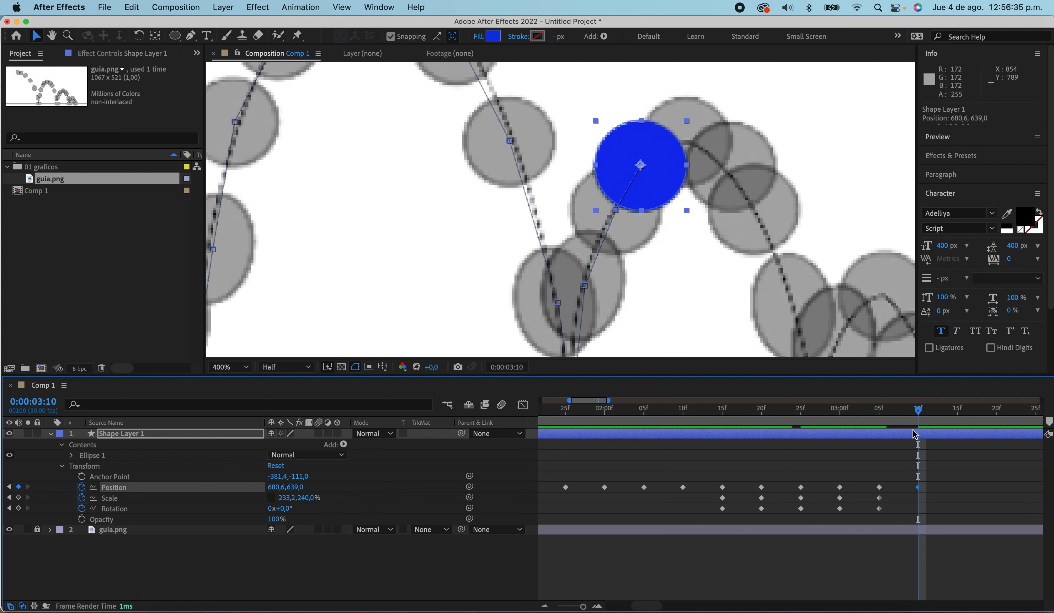
{"action": "key", "text": "Down"}
Add a Position keyframe at 0:00:03:15 with the ball at 716,1, 619,5, over the guide circle at the second rebound's peak
{"action": "key", "text": "space"}
{"action": "left_click_drag", "start_coordinate": [890, 469], "coordinate": [696, 468]}
{"action": "left_click_drag", "start_coordinate": [724, 413], "coordinate": [768, 414]}
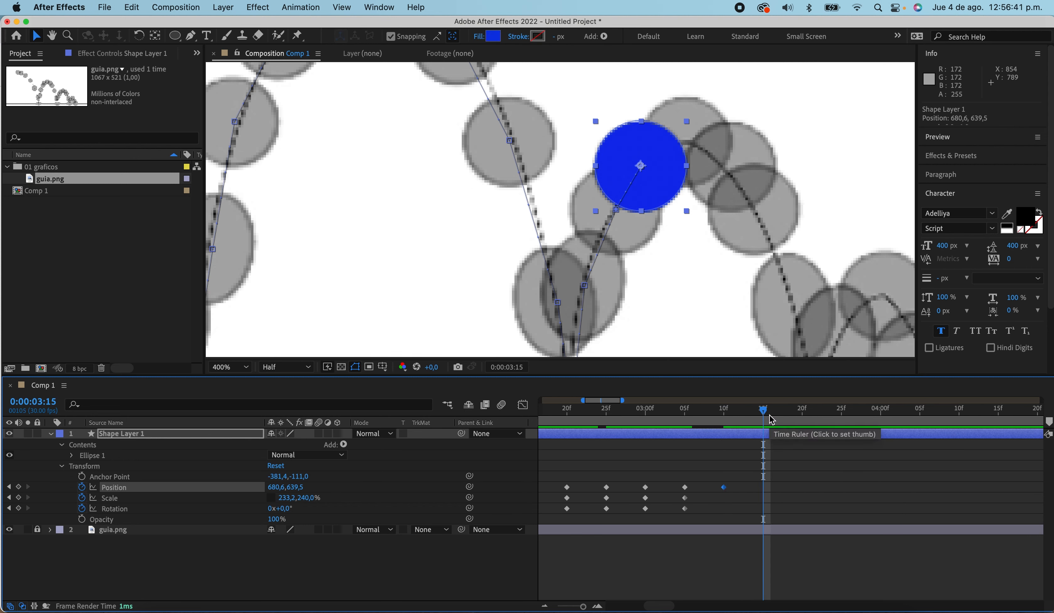
{"action": "key", "text": "Right"}
{"action": "key", "text": "Right"}
{"action": "key", "text": "Right"}
{"action": "key", "text": "Right"}
{"action": "key", "text": "Right"}
{"action": "key", "text": "Right"}
{"action": "key", "text": "Right"}
{"action": "key", "text": "Right"}
{"action": "key", "text": "Right"}
{"action": "key", "text": "Right"}
{"action": "key", "text": "Right"}
{"action": "key", "text": "Right"}
{"action": "key", "text": "Right"}
{"action": "key", "text": "Right"}
{"action": "key", "text": "Right"}
{"action": "key", "text": "Right"}
{"action": "key", "text": "Right"}
{"action": "key", "text": "Right"}
{"action": "key", "text": "Right"}
{"action": "key", "text": "Right"}
{"action": "key", "text": "Up"}
{"action": "key", "text": "Up"}
{"action": "key", "text": "Up"}
{"action": "key", "text": "Up"}
{"action": "key", "text": "Up"}
{"action": "key", "text": "Up"}
{"action": "key", "text": "Up"}
{"action": "key", "text": "Up"}
{"action": "key", "text": "Up"}
{"action": "key", "text": "Up"}
{"action": "key", "text": "Up"}
{"action": "key", "text": "Up"}
{"action": "key", "text": "Up"}
{"action": "key", "text": "Up"}
{"action": "key", "text": "Up"}
{"action": "key", "text": "Up"}
{"action": "key", "text": "Up"}
{"action": "key", "text": "Up"}
{"action": "key", "text": "Up"}
{"action": "key", "text": "Up"}
{"action": "key", "text": "Right"}
{"action": "key", "text": "Right"}
{"action": "key", "text": "Right"}
{"action": "key", "text": "Right"}
{"action": "key", "text": "Right"}
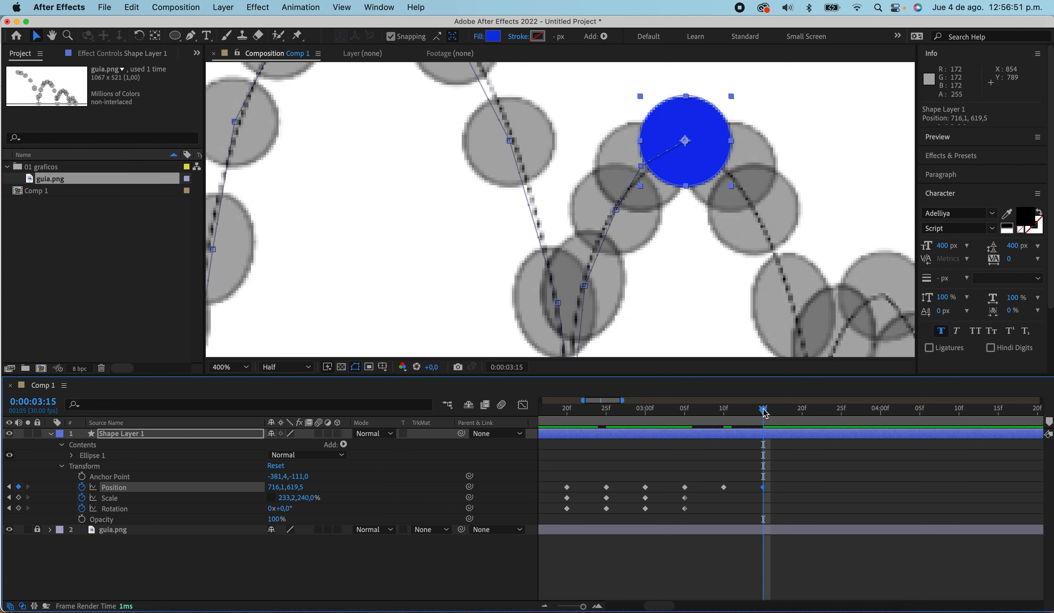
Add a Position keyframe at 0:00:03:20 with the ball at 751,1, 640,0, over the first guide circle past the second rebound's peak
{"action": "left_click_drag", "start_coordinate": [785, 415], "coordinate": [802, 414]}
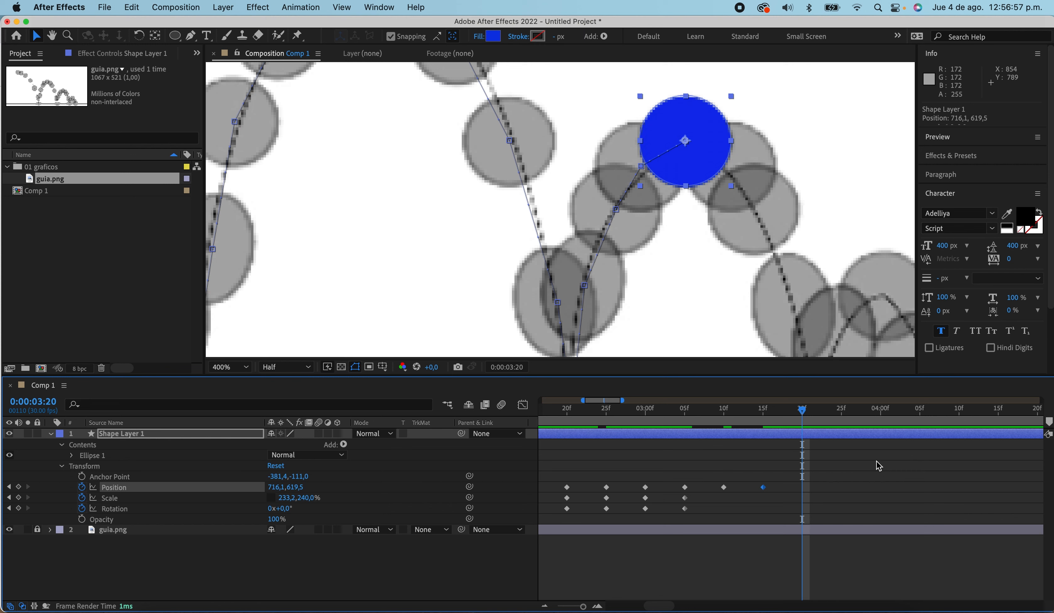
{"action": "key", "text": "shift+Right"}
{"action": "key", "text": "shift+Right"}
{"action": "key", "text": "shift+Right"}
{"action": "key", "text": "shift+Right"}
{"action": "key", "text": "shift+Down"}
{"action": "key", "text": "shift+Down"}
{"action": "key", "text": "shift+Right"}
{"action": "key", "text": "shift+Right"}
{"action": "key", "text": "shift+Right"}
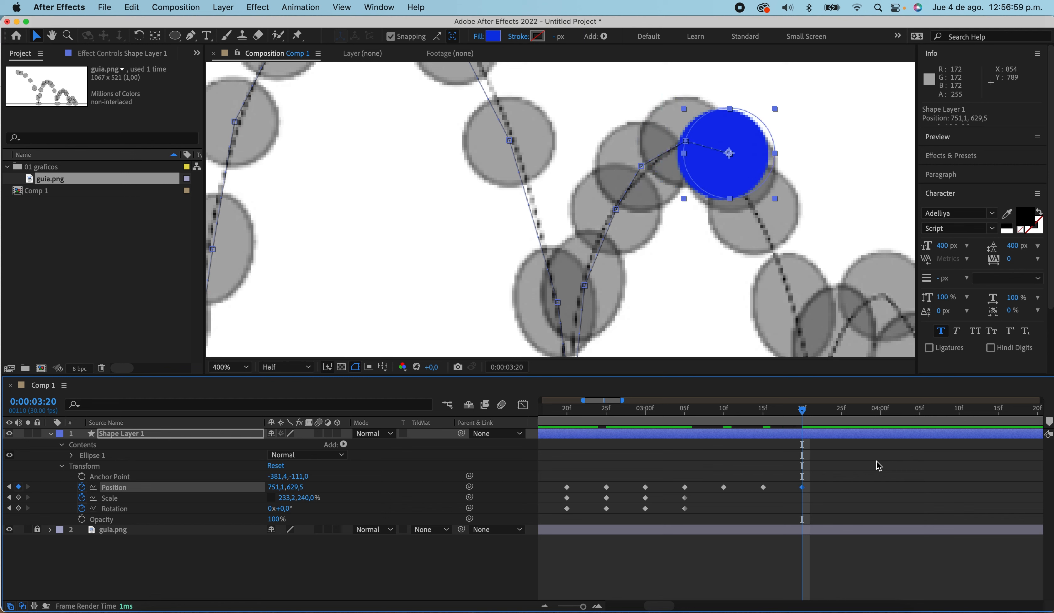
{"action": "key", "text": "shift+Down"}
{"action": "key", "text": "shift+Down"}
{"action": "key", "text": "Down"}
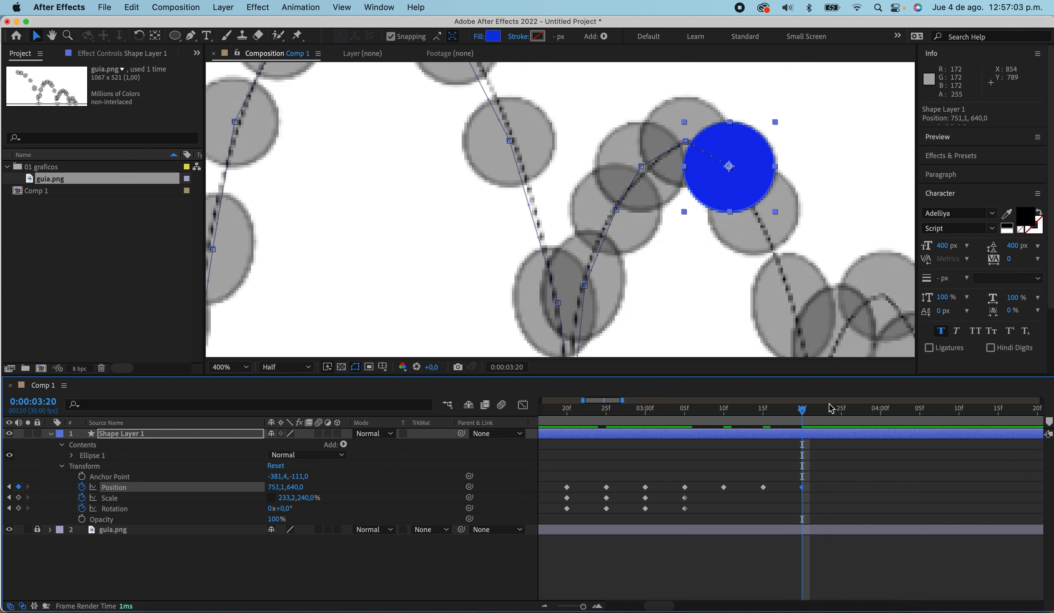
Add a Position keyframe at 0:00:03:25 with the ball at 771,1, 673,5, over the second guide circle descending from the peak
{"action": "left_click_drag", "start_coordinate": [802, 412], "coordinate": [844, 413]}
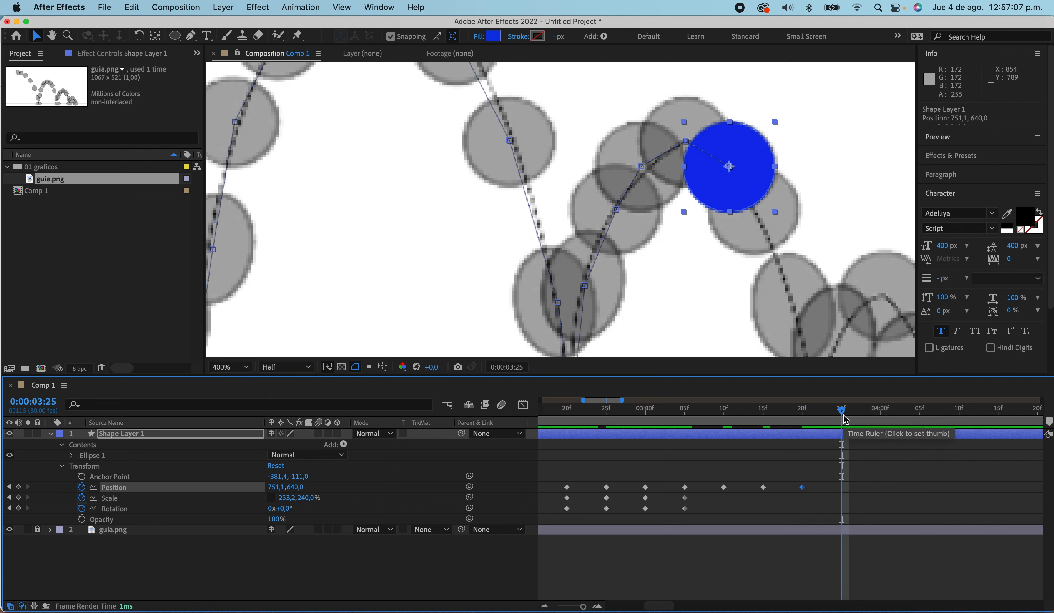
{"action": "key", "text": "shift+Down"}
{"action": "key", "text": "shift+Down"}
{"action": "key", "text": "shift+Right"}
{"action": "key", "text": "shift+Right"}
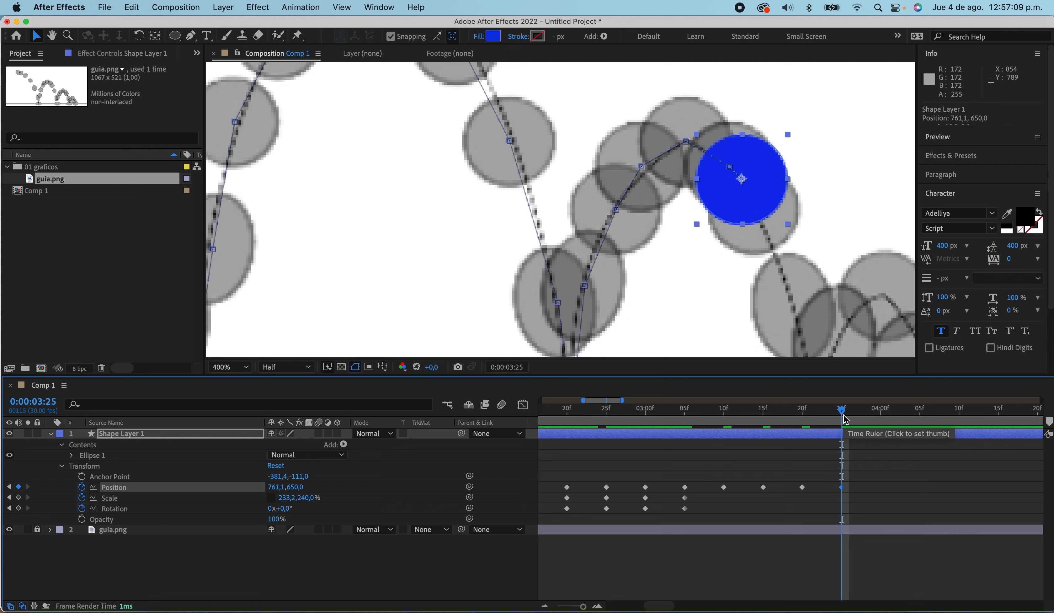
{"action": "key", "text": "shift+Down"}
{"action": "key", "text": "shift+Down"}
{"action": "key", "text": "shift+Right"}
{"action": "key", "text": "shift+Down"}
{"action": "key", "text": "shift+Down"}
{"action": "key", "text": "shift+Right"}
{"action": "key", "text": "Up"}
{"action": "key", "text": "Up"}
{"action": "key", "text": "Up"}
{"action": "key", "text": "Up"}
{"action": "key", "text": "Up"}
{"action": "key", "text": "Up"}
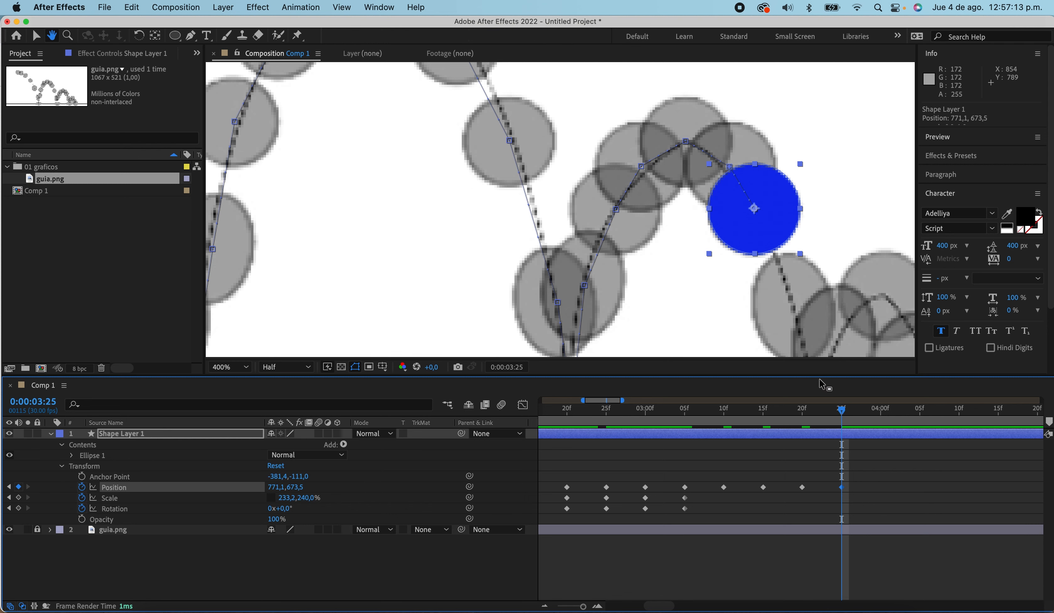
Add a Position keyframe at 0:00:04:00 with the ball at 801,1, 753,5, over the tilted guide oval descending from the second rebound
{"action": "left_click_drag", "start_coordinate": [842, 410], "coordinate": [881, 410]}
{"action": "left_click_drag", "start_coordinate": [817, 247], "coordinate": [607, 151]}
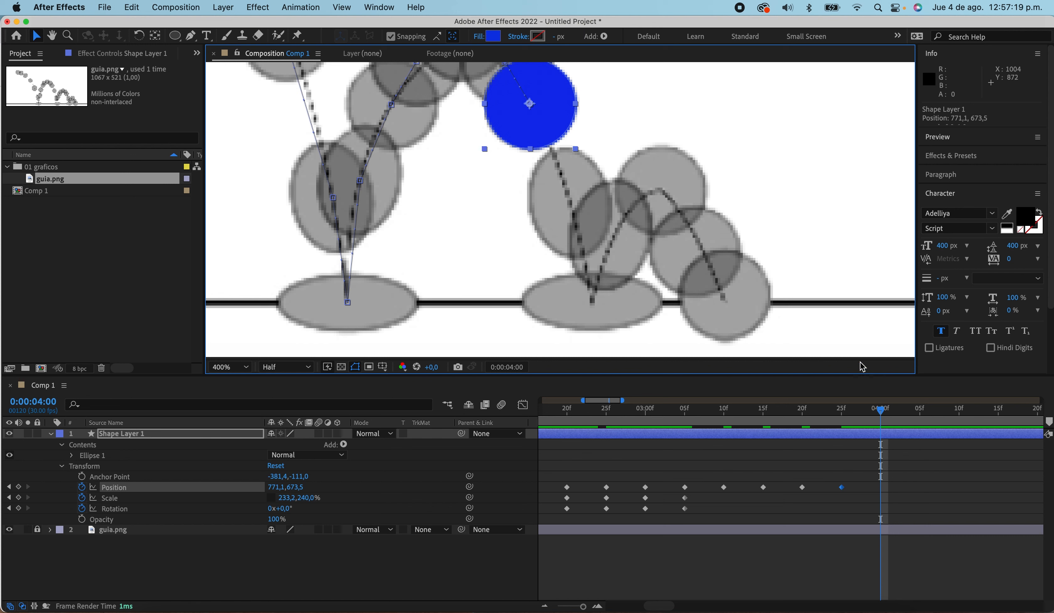
{"action": "key", "text": "Down"}
{"action": "key", "text": "Down"}
{"action": "key", "text": "Down"}
{"action": "key", "text": "Down"}
{"action": "key", "text": "Down"}
{"action": "key", "text": "Down"}
{"action": "key", "text": "Down"}
{"action": "key", "text": "Down"}
{"action": "key", "text": "Down"}
{"action": "key", "text": "Down"}
{"action": "key", "text": "Down"}
{"action": "key", "text": "Down"}
{"action": "key", "text": "Down"}
{"action": "key", "text": "Down"}
{"action": "key", "text": "Down"}
{"action": "key", "text": "Down"}
{"action": "key", "text": "Down"}
{"action": "key", "text": "Down"}
{"action": "key", "text": "Down"}
{"action": "key", "text": "Down"}
{"action": "key", "text": "Right"}
{"action": "key", "text": "Right"}
{"action": "key", "text": "Right"}
{"action": "key", "text": "Right"}
{"action": "key", "text": "Right"}
{"action": "key", "text": "Right"}
{"action": "key", "text": "Right"}
{"action": "key", "text": "Right"}
{"action": "key", "text": "Right"}
{"action": "key", "text": "Right"}
{"action": "key", "text": "Right"}
{"action": "key", "text": "Right"}
{"action": "key", "text": "Right"}
{"action": "key", "text": "Right"}
{"action": "key", "text": "Right"}
{"action": "key", "text": "Down"}
{"action": "key", "text": "Down"}
{"action": "key", "text": "Down"}
{"action": "key", "text": "Down"}
{"action": "key", "text": "Down"}
{"action": "key", "text": "Down"}
{"action": "key", "text": "Down"}
{"action": "key", "text": "Down"}
{"action": "key", "text": "Down"}
{"action": "key", "text": "Down"}
{"action": "key", "text": "Down"}
{"action": "key", "text": "Down"}
{"action": "key", "text": "Down"}
{"action": "key", "text": "Down"}
{"action": "key", "text": "Down"}
{"action": "key", "text": "Down"}
{"action": "key", "text": "Down"}
{"action": "key", "text": "Down"}
{"action": "key", "text": "Down"}
{"action": "key", "text": "Down"}
{"action": "key", "text": "Right"}
{"action": "key", "text": "Right"}
{"action": "key", "text": "Right"}
{"action": "key", "text": "Right"}
{"action": "key", "text": "Right"}
{"action": "key", "text": "Right"}
{"action": "key", "text": "Right"}
{"action": "key", "text": "Right"}
{"action": "key", "text": "Right"}
{"action": "key", "text": "Right"}
{"action": "key", "text": "Right"}
{"action": "key", "text": "Right"}
{"action": "key", "text": "Right"}
{"action": "key", "text": "Right"}
{"action": "key", "text": "Right"}
{"action": "key", "text": "Down"}
{"action": "key", "text": "Down"}
{"action": "key", "text": "Down"}
{"action": "key", "text": "Down"}
{"action": "key", "text": "Down"}
{"action": "key", "text": "Down"}
{"action": "key", "text": "Down"}
{"action": "key", "text": "Down"}
{"action": "key", "text": "Down"}
{"action": "key", "text": "Down"}
{"action": "key", "text": "Down"}
{"action": "key", "text": "Down"}
{"action": "key", "text": "Down"}
{"action": "key", "text": "Down"}
{"action": "key", "text": "Down"}
{"action": "key", "text": "Down"}
{"action": "key", "text": "Down"}
{"action": "key", "text": "Down"}
{"action": "key", "text": "Down"}
{"action": "key", "text": "Down"}
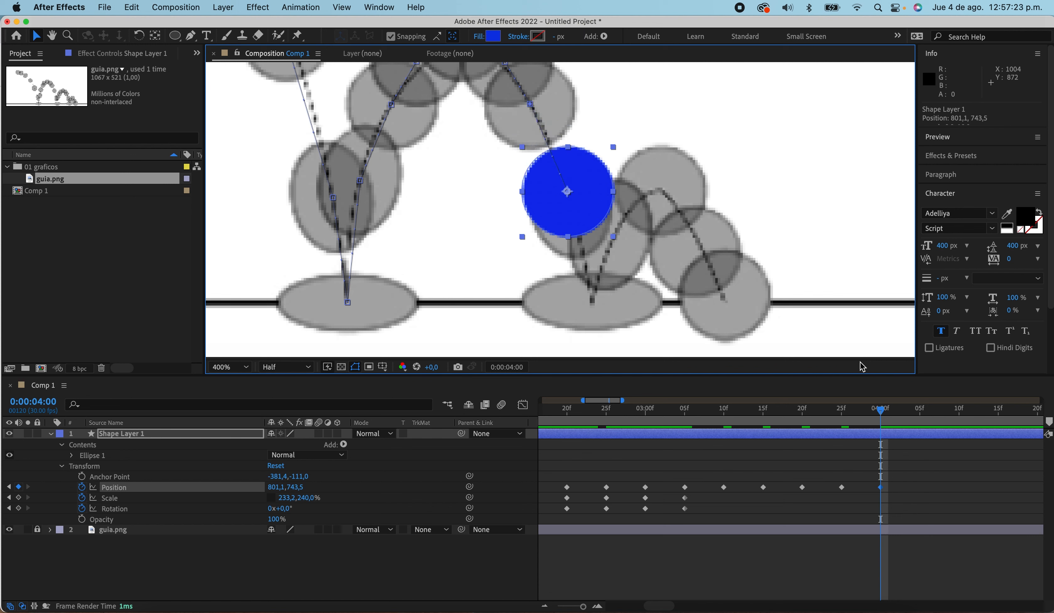
{"action": "key", "text": "Down"}
{"action": "key", "text": "Down"}
{"action": "key", "text": "Down"}
{"action": "key", "text": "Down"}
{"action": "key", "text": "Down"}
{"action": "key", "text": "Down"}
{"action": "key", "text": "Down"}
{"action": "key", "text": "Down"}
{"action": "key", "text": "Down"}
{"action": "key", "text": "Down"}
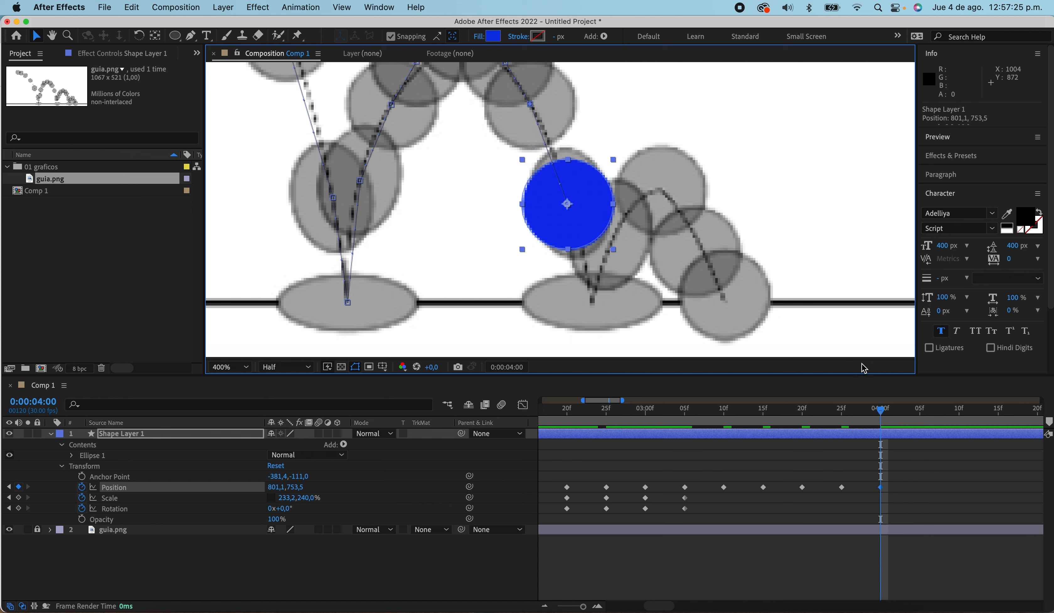
Add Scale and Rotation keyframes at 0:00:03:25 that hold the ball's current round, untilted shape
{"action": "left_click_drag", "start_coordinate": [850, 410], "coordinate": [842, 410]}
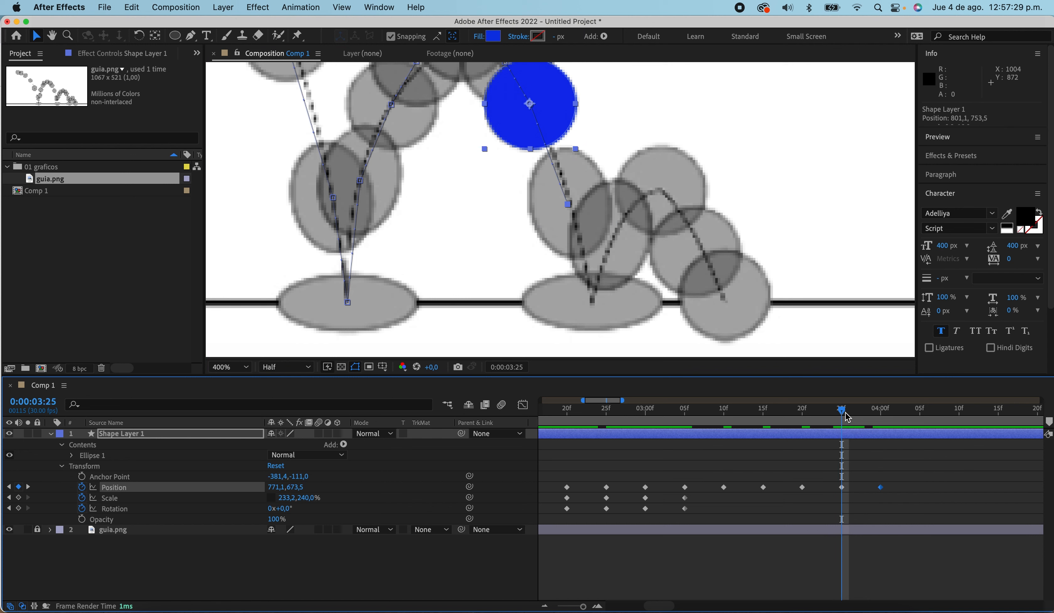
{"action": "mouse_move", "coordinate": [843, 415]}
{"action": "left_mouse_down"}
{"action": "mouse_move", "coordinate": [872, 410]}
{"action": "mouse_move", "coordinate": [843, 412]}
{"action": "left_mouse_up"}
{"action": "left_click", "coordinate": [18, 497]}
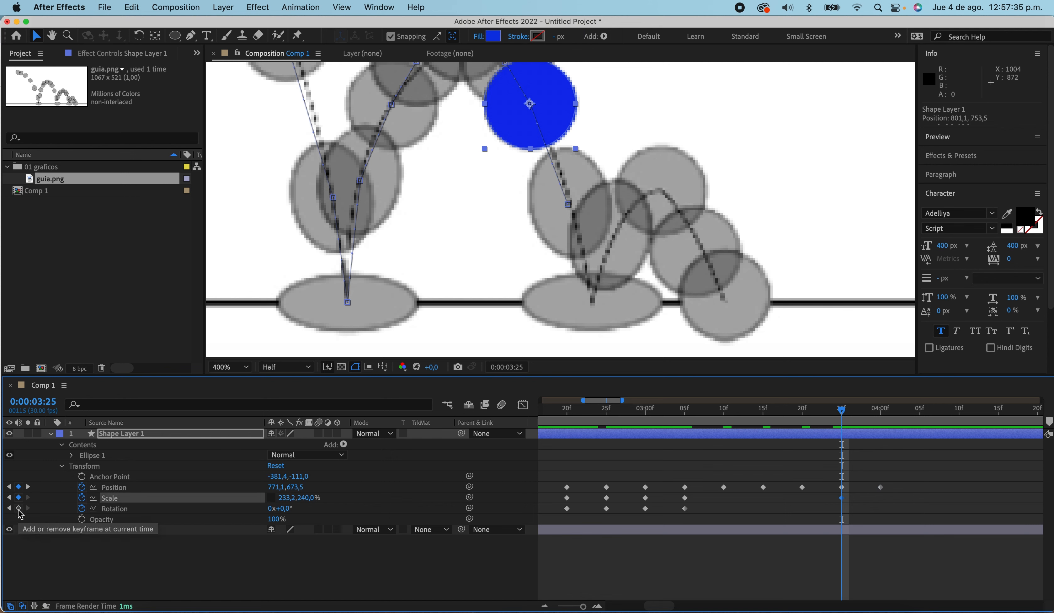
{"action": "left_click", "coordinate": [18, 508]}
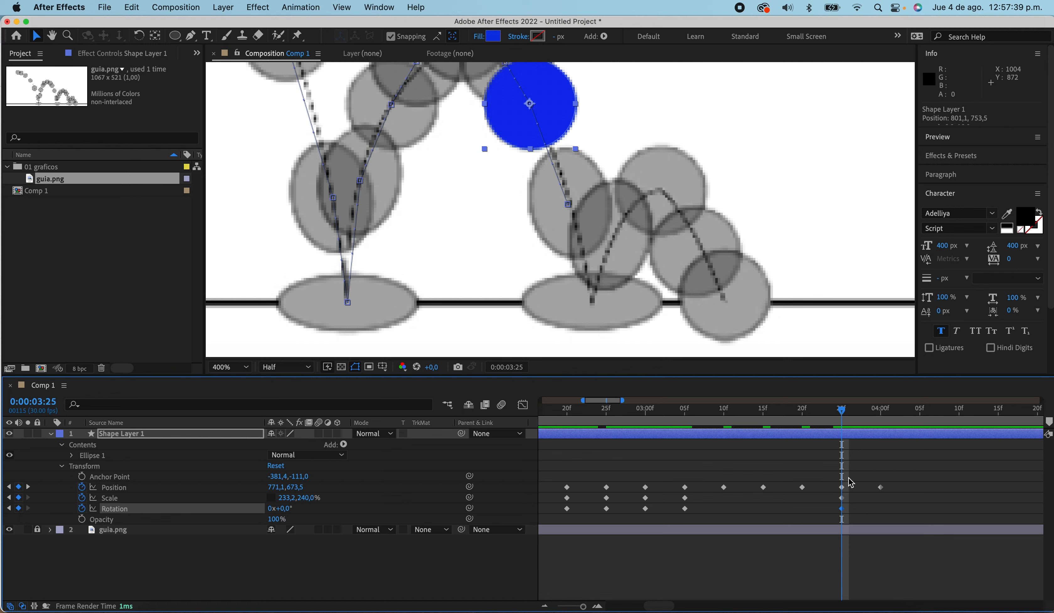
{"action": "left_click_drag", "start_coordinate": [842, 410], "coordinate": [688, 418]}
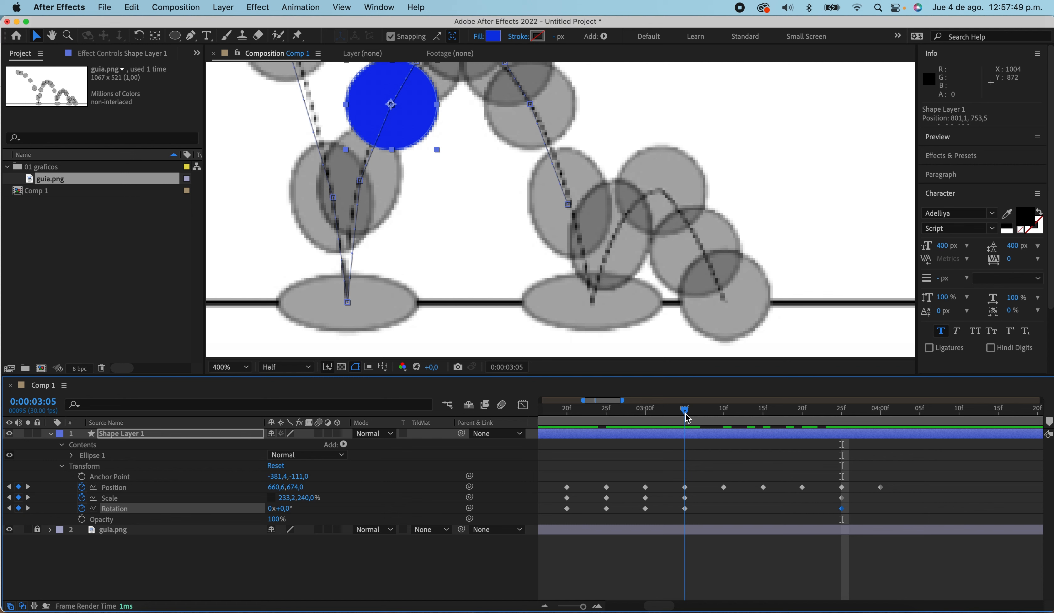
Stretch and tilt the ball at 0:00:04:00 to match the guide oval, with Scale 194,2, 295,0% and Rotation -12°
{"action": "left_click_drag", "start_coordinate": [688, 418], "coordinate": [880, 415]}
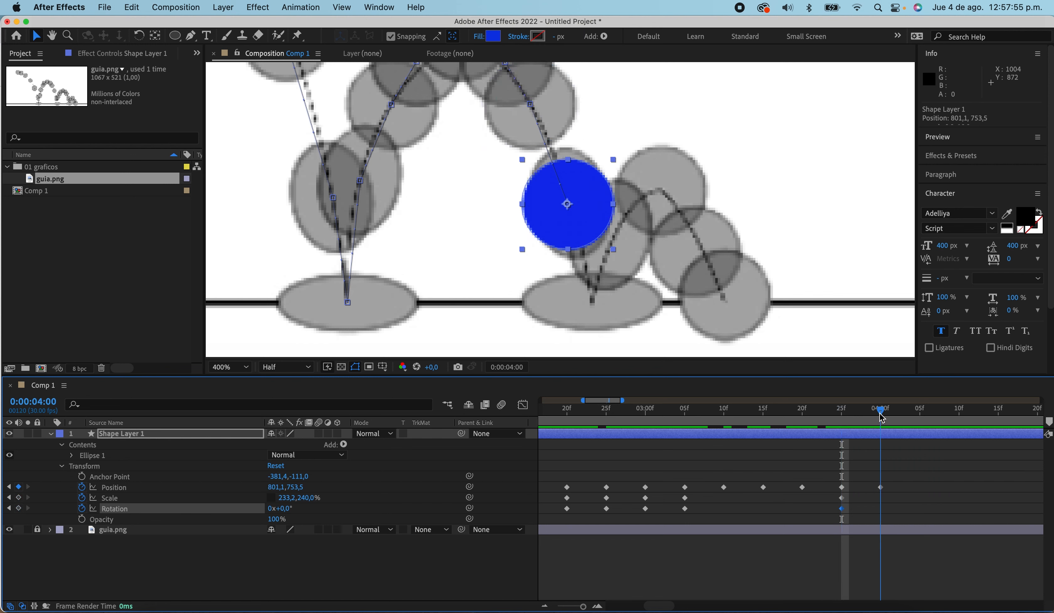
{"action": "left_click", "coordinate": [882, 488]}
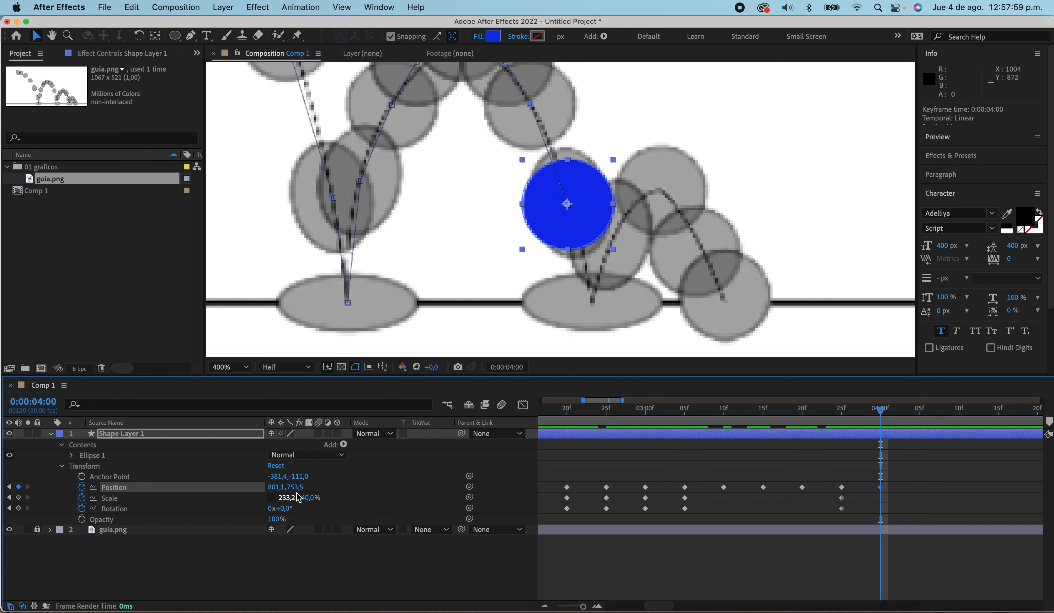
{"action": "left_click_drag", "start_coordinate": [302, 498], "coordinate": [280, 509]}
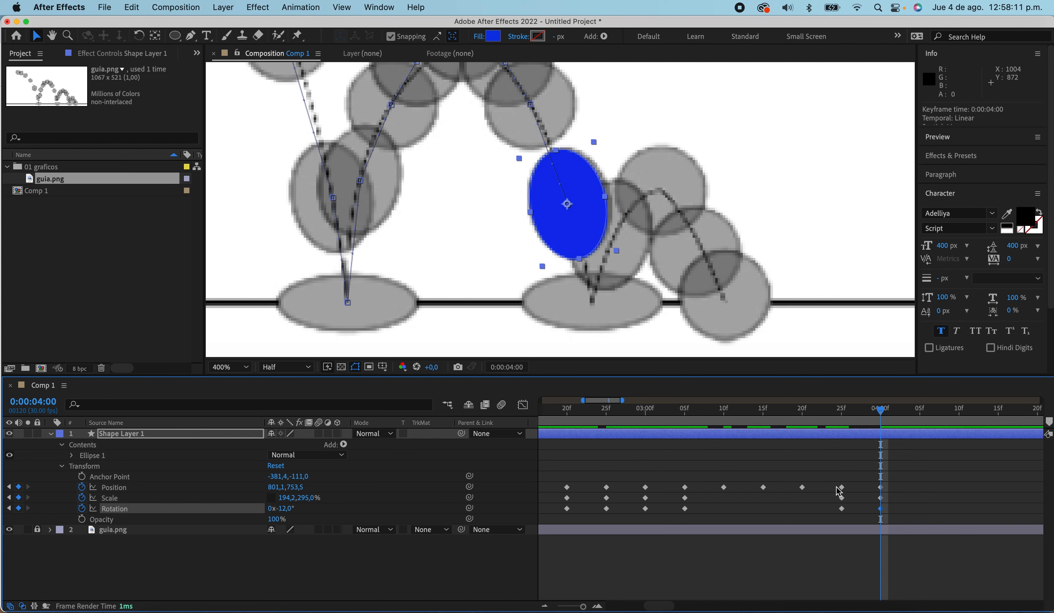
Refine the ball's fit to the guide oval at 0:00:04:00 with Position 803,1, 752,5 and a horizontal Scale of 206,2%
{"action": "left_click", "coordinate": [880, 490]}
{"action": "key", "text": "Right"}
{"action": "key", "text": "Right"}
{"action": "key", "text": "Right"}
{"action": "key", "text": "Right"}
{"action": "key", "text": "Right"}
{"action": "key", "text": "Right"}
{"action": "key", "text": "Right"}
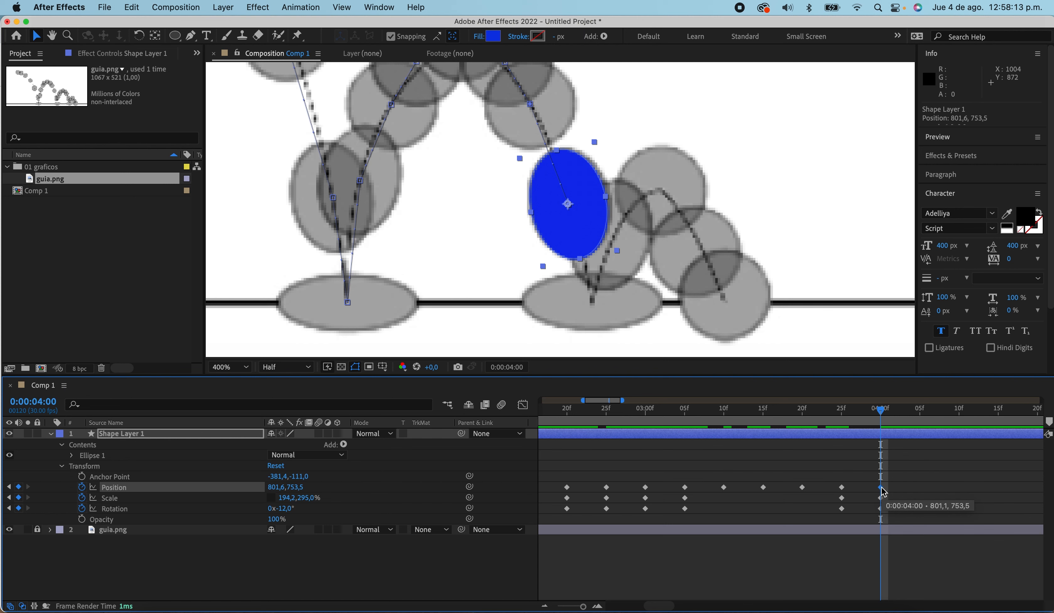
{"action": "key", "text": "Up"}
{"action": "key", "text": "Up"}
{"action": "key", "text": "Left"}
{"action": "key", "text": "Left"}
{"action": "key", "text": "Left"}
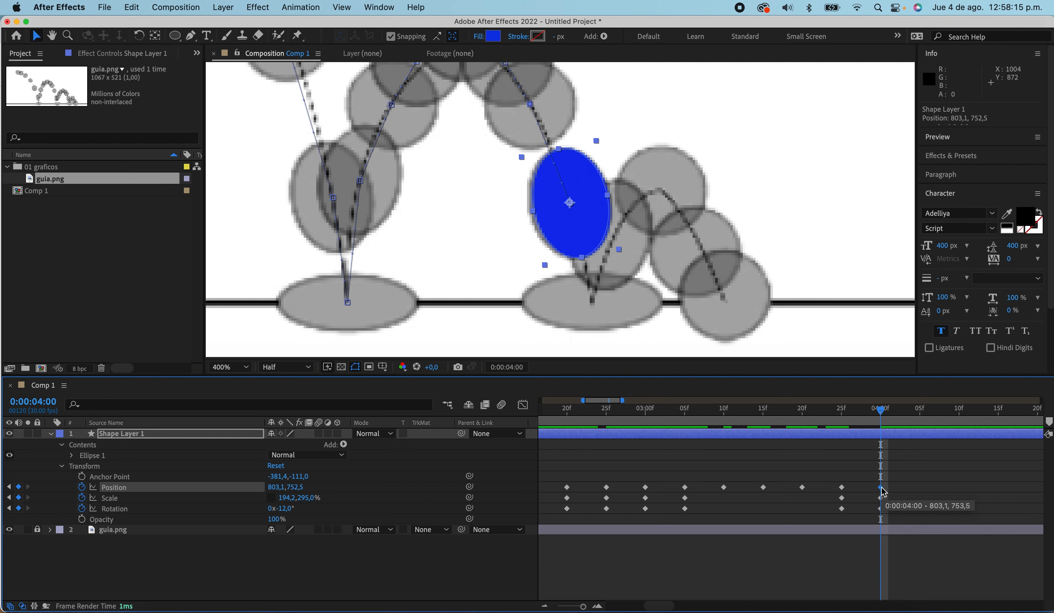
{"action": "left_click_drag", "start_coordinate": [296, 498], "coordinate": [300, 498]}
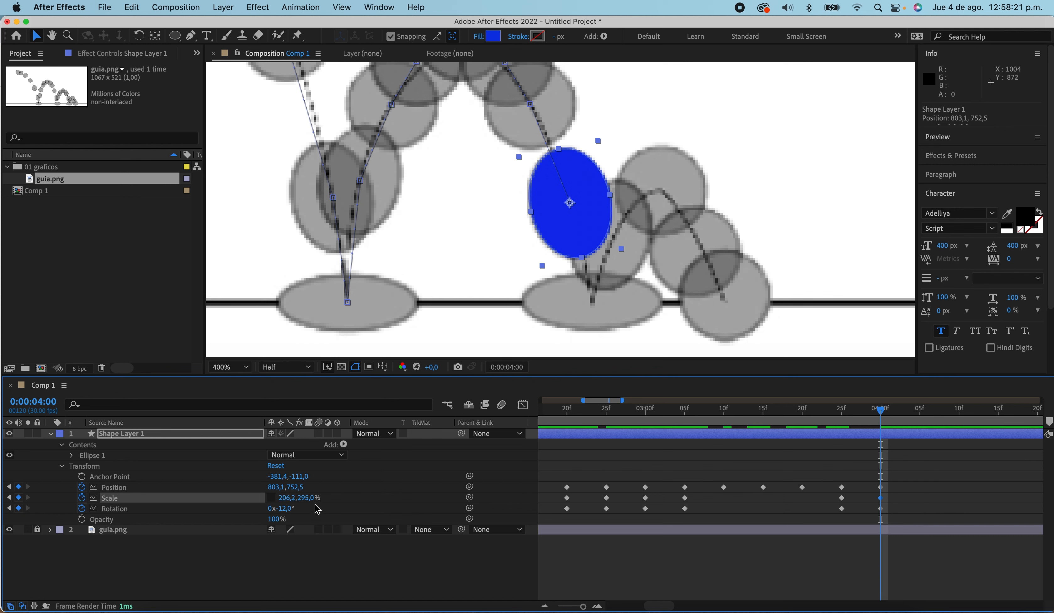
Add a Position keyframe at 0:00:04:05 with the ball at 818,1, 827,5, over the flattened guide ellipse on the ground line
{"action": "left_click_drag", "start_coordinate": [886, 411], "coordinate": [921, 410]}
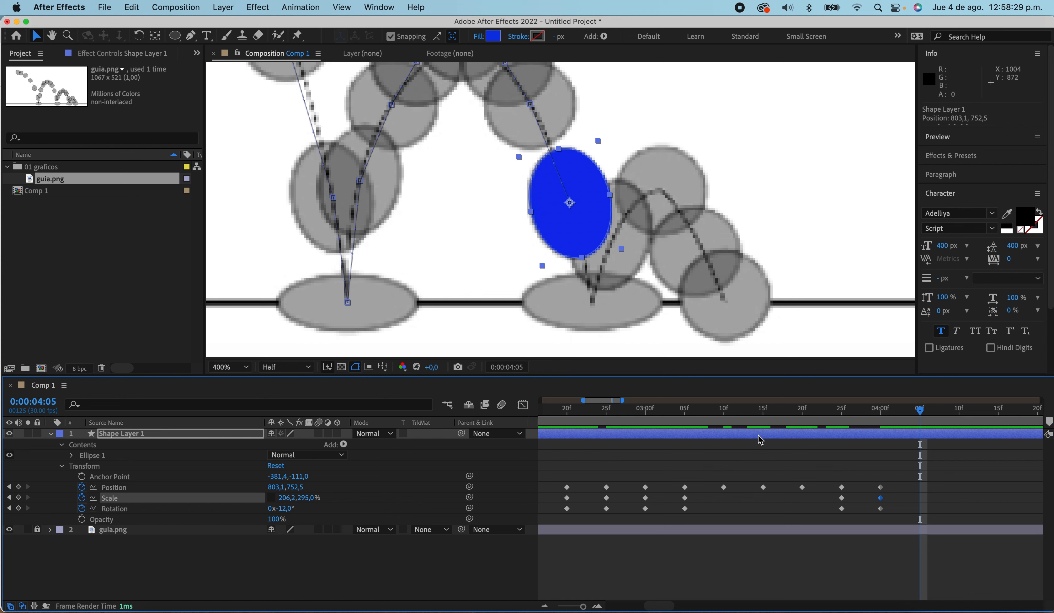
{"action": "left_click", "coordinate": [922, 438]}
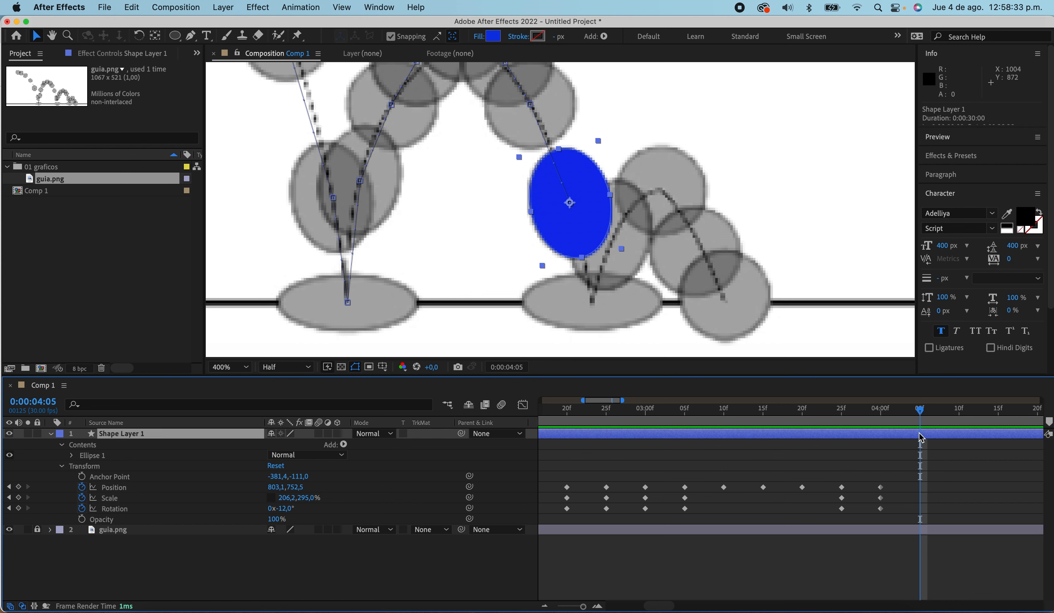
{"action": "key", "text": "shift+Down"}
{"action": "key", "text": "shift+Down"}
{"action": "key", "text": "shift+Down"}
{"action": "key", "text": "shift+Down"}
{"action": "key", "text": "shift+Down"}
{"action": "key", "text": "shift+Down"}
{"action": "key", "text": "shift+Right"}
{"action": "key", "text": "shift+Right"}
{"action": "key", "text": "shift+Right"}
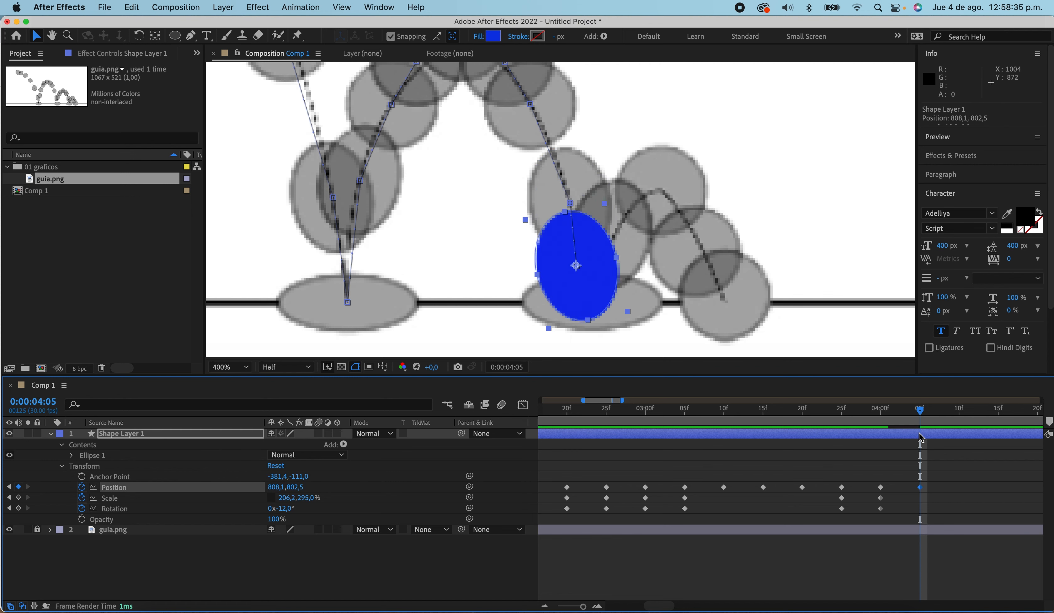
{"action": "key", "text": "shift+Down"}
{"action": "key", "text": "shift+Down"}
{"action": "key", "text": "shift+Down"}
{"action": "key", "text": "shift+Down"}
{"action": "key", "text": "shift+Down"}
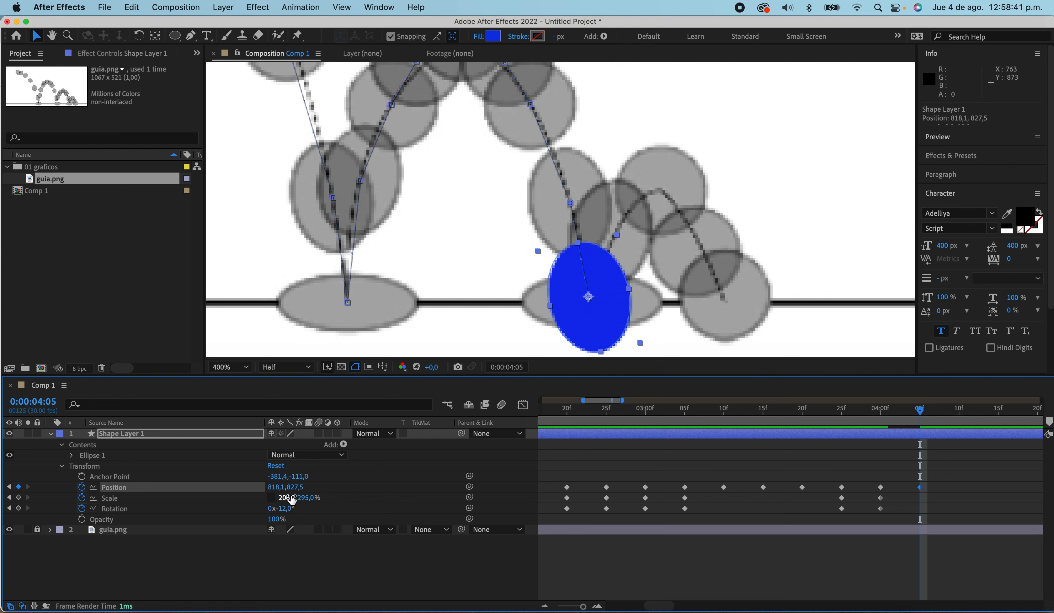
Squash the ball onto the flattened guide ellipse at 0:00:04:05 with Scale 357,2, 157,0%, Rotation -1° and Position 820,6, 830,5
{"action": "left_click_drag", "start_coordinate": [291, 501], "coordinate": [384, 516]}
{"action": "mouse_move", "coordinate": [307, 498]}
{"action": "left_mouse_down"}
{"action": "mouse_move", "coordinate": [238, 512]}
{"action": "mouse_move", "coordinate": [294, 509]}
{"action": "left_mouse_up"}
{"action": "key", "text": "Down"}
{"action": "key", "text": "Down"}
{"action": "key", "text": "Down"}
{"action": "key", "text": "Down"}
{"action": "key", "text": "Right"}
{"action": "key", "text": "Right"}
{"action": "key", "text": "Right"}
{"action": "key", "text": "Right"}
{"action": "key", "text": "Right"}
{"action": "key", "text": "Right"}
{"action": "key", "text": "Right"}
{"action": "key", "text": "Down"}
{"action": "key", "text": "Left"}
{"action": "left_click_drag", "start_coordinate": [291, 497], "coordinate": [297, 499]}
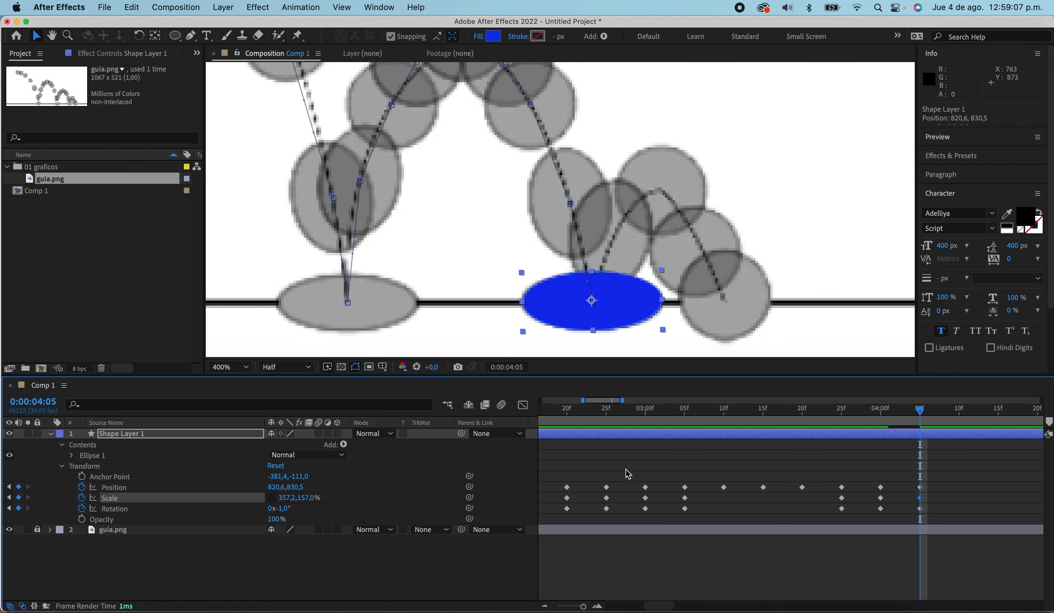
Add a Position keyframe at 0:00:04:10 with the ball at 830,6, 780,5, over the rising guide oval after the third impact
{"action": "left_click_drag", "start_coordinate": [919, 411], "coordinate": [952, 405]}
{"action": "key", "text": "shift+Up"}
{"action": "key", "text": "shift+Up"}
{"action": "key", "text": "shift+Up"}
{"action": "key", "text": "shift+Up"}
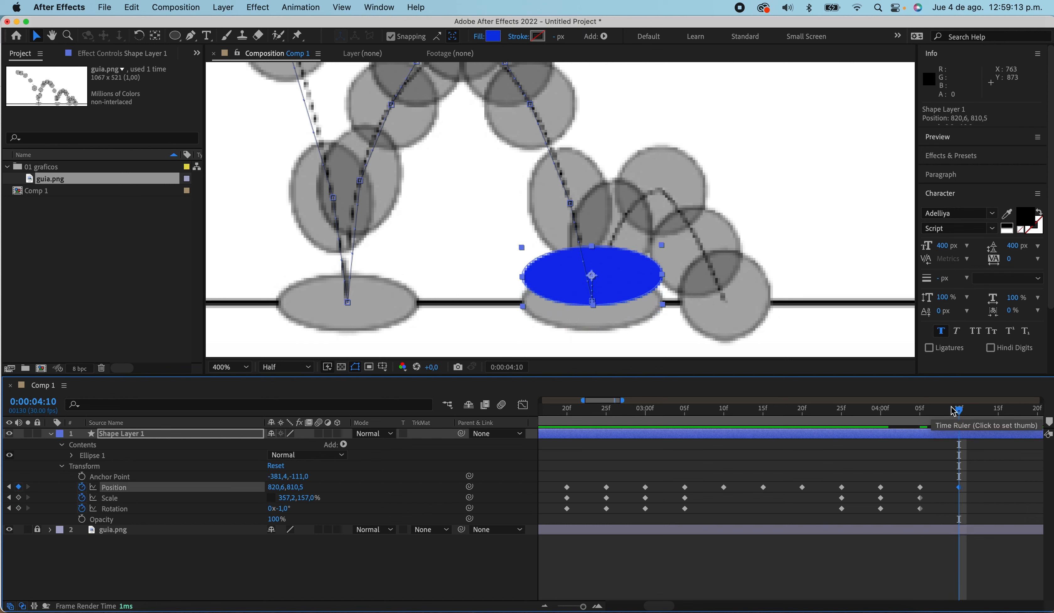
{"action": "key", "text": "shift+Up"}
{"action": "key", "text": "shift+Up"}
{"action": "key", "text": "shift+Right"}
{"action": "key", "text": "shift+Down"}
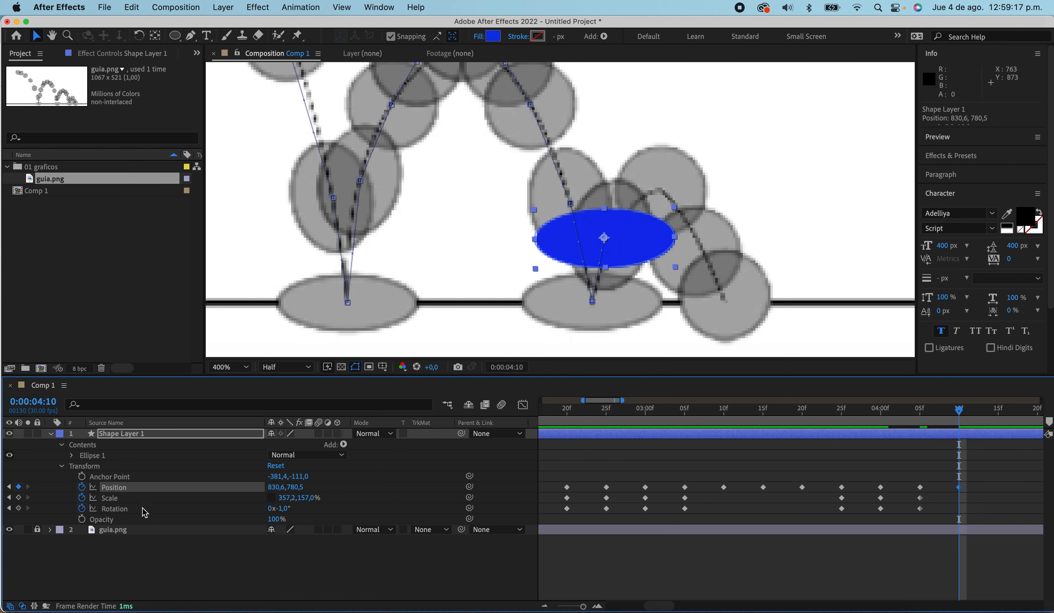
Reshape the ball at 0:00:04:10 into an upright oval with Scale 219,2, 271,0% and move it to Position 833,6, 777,5
{"action": "left_click_drag", "start_coordinate": [284, 498], "coordinate": [210, 507]}
{"action": "left_click_drag", "start_coordinate": [307, 497], "coordinate": [349, 508]}
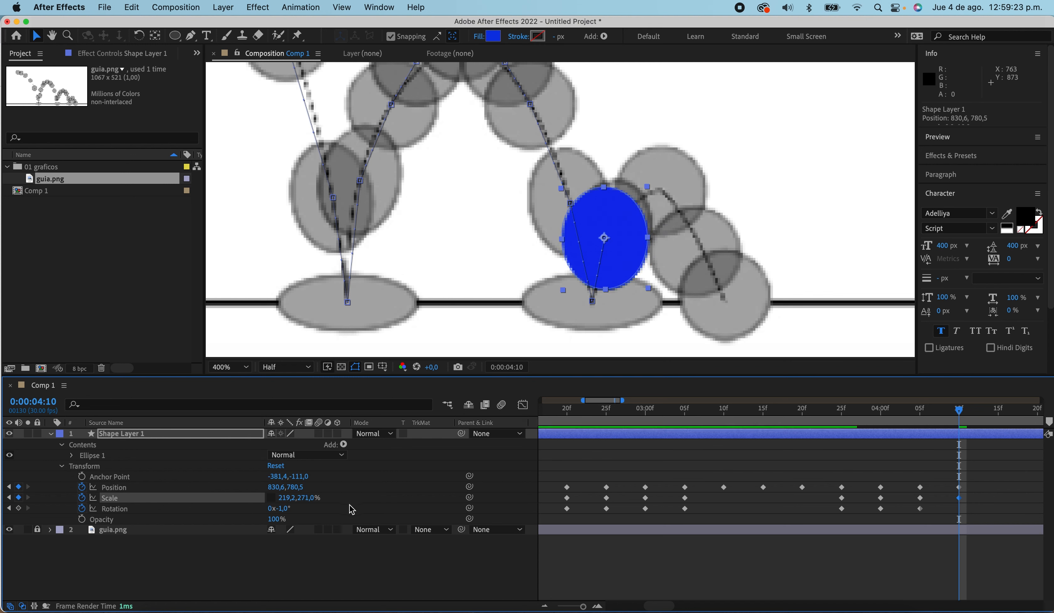
{"action": "key", "text": "Up"}
{"action": "key", "text": "Right"}
{"action": "key", "text": "Right"}
{"action": "key", "text": "Up"}
{"action": "key", "text": "Up"}
{"action": "key", "text": "Right"}
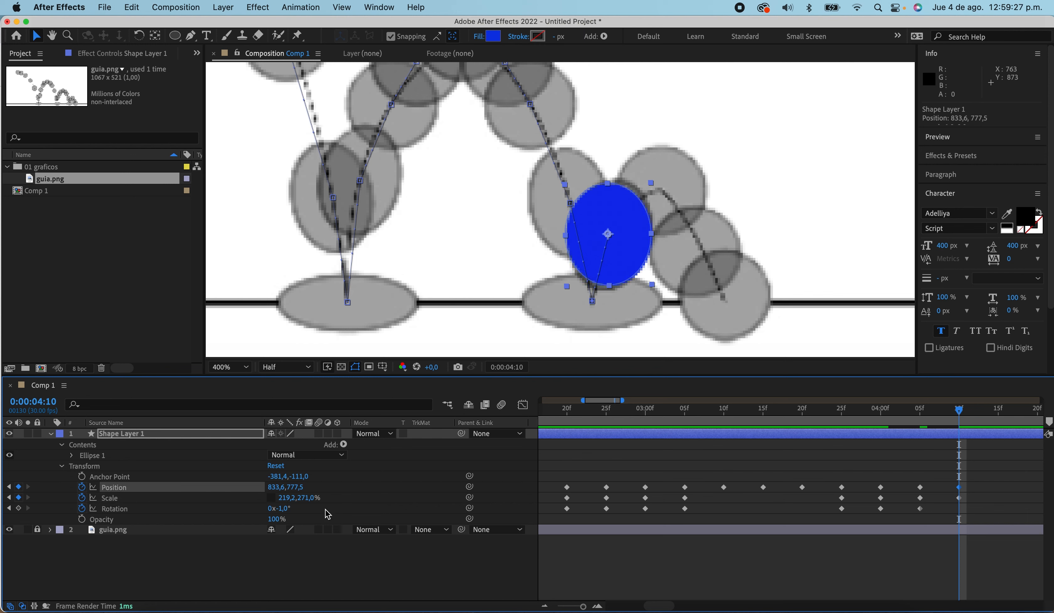
Tilt and stretch the ball at 0:00:04:10 with Rotation 13°, Scale 196,2, 298,0% and Position 834,6, 777,5
{"action": "mouse_move", "coordinate": [281, 508]}
{"action": "left_mouse_down"}
{"action": "mouse_move", "coordinate": [310, 497]}
{"action": "mouse_move", "coordinate": [283, 498]}
{"action": "mouse_move", "coordinate": [317, 497]}
{"action": "mouse_move", "coordinate": [270, 498]}
{"action": "left_mouse_up"}
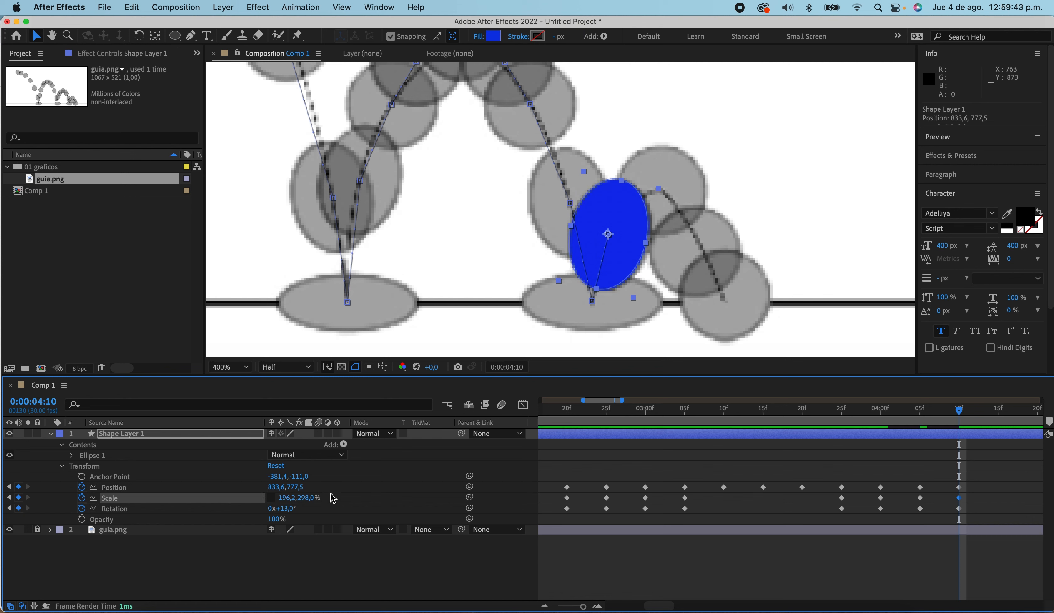
{"action": "key", "text": "Right"}
{"action": "key", "text": "Right"}
{"action": "key", "text": "Right"}
{"action": "key", "text": "Right"}
{"action": "key", "text": "Right"}
{"action": "key", "text": "Right"}
{"action": "key", "text": "Left"}
{"action": "key", "text": "Left"}
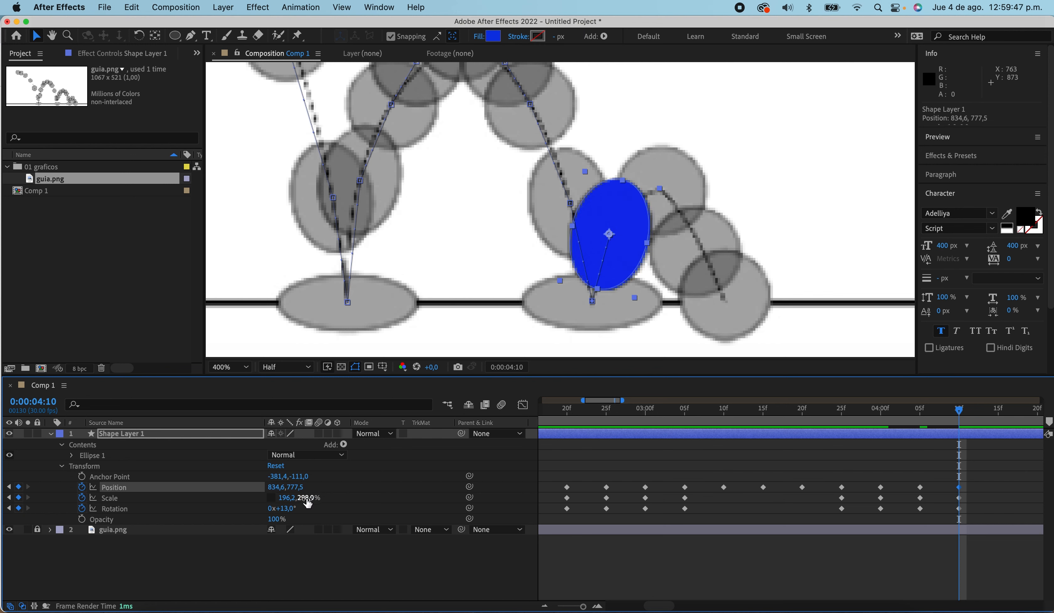
Refine the ball's fit to the guide oval at 0:00:04:10 with Scale 205,2, 301,0% and Position 835,6, 777,5
{"action": "mouse_move", "coordinate": [284, 498]}
{"action": "left_mouse_down"}
{"action": "mouse_move", "coordinate": [306, 500]}
{"action": "mouse_move", "coordinate": [286, 497]}
{"action": "left_mouse_up"}
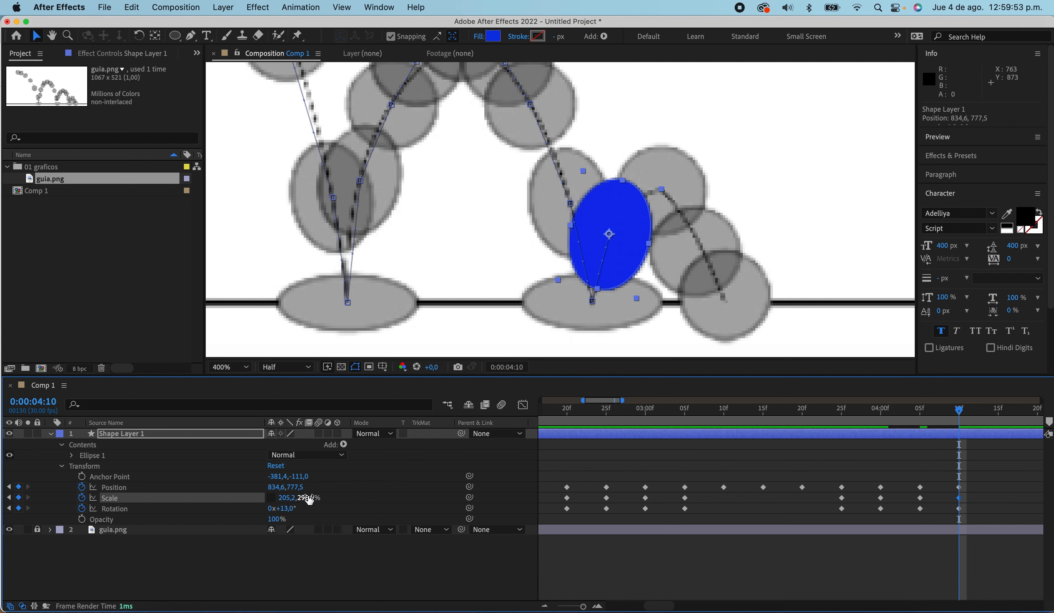
{"action": "left_click_drag", "start_coordinate": [310, 498], "coordinate": [314, 497]}
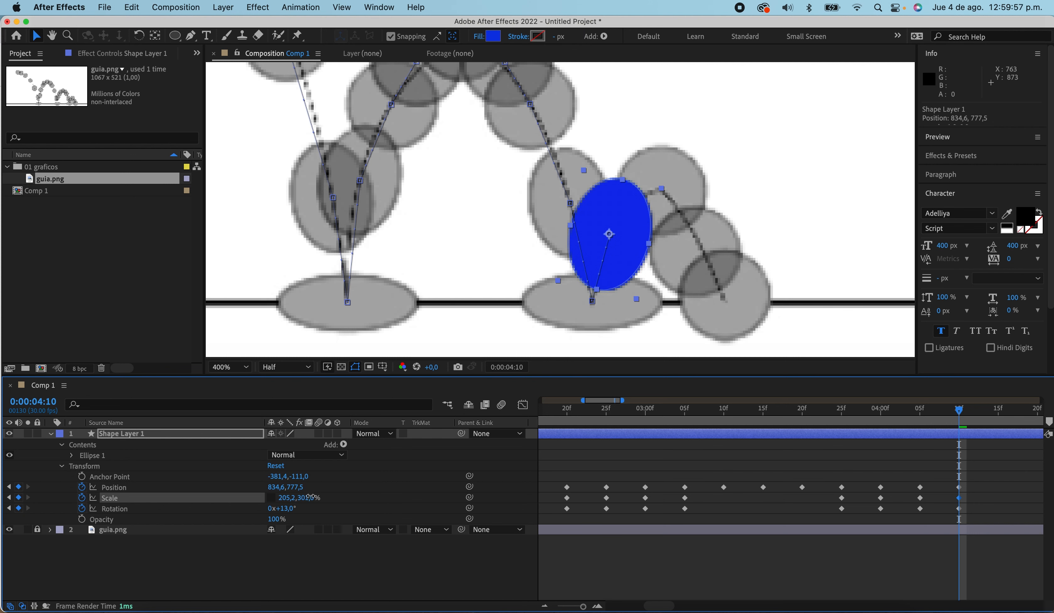
{"action": "key", "text": "Right"}
{"action": "key", "text": "Right"}
{"action": "key", "text": "Right"}
{"action": "key", "text": "Right"}
{"action": "key", "text": "Right"}
{"action": "key", "text": "Right"}
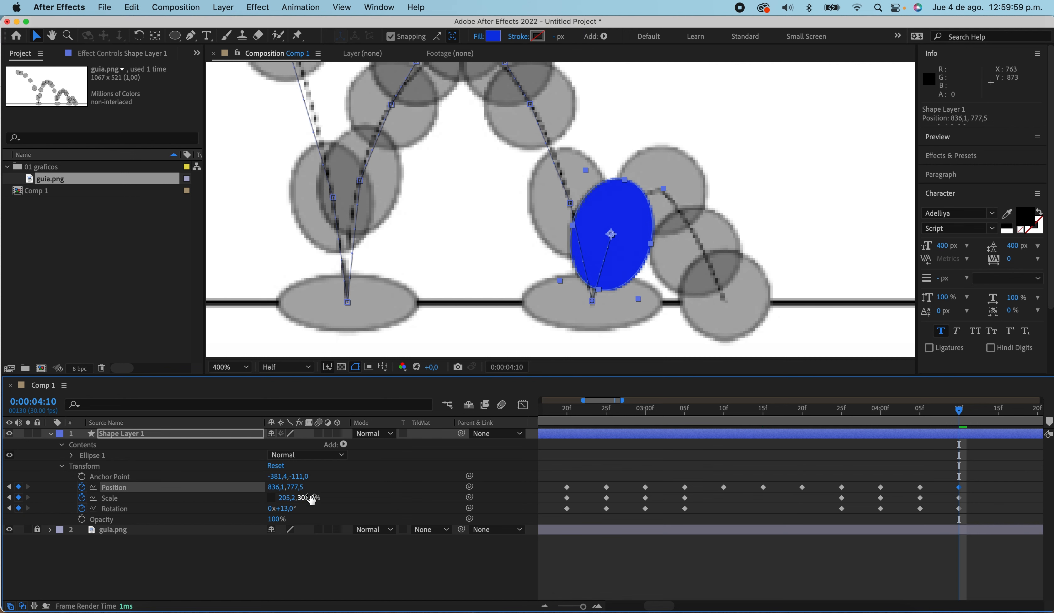
{"action": "key", "text": "Left"}
{"action": "key", "text": "Left"}
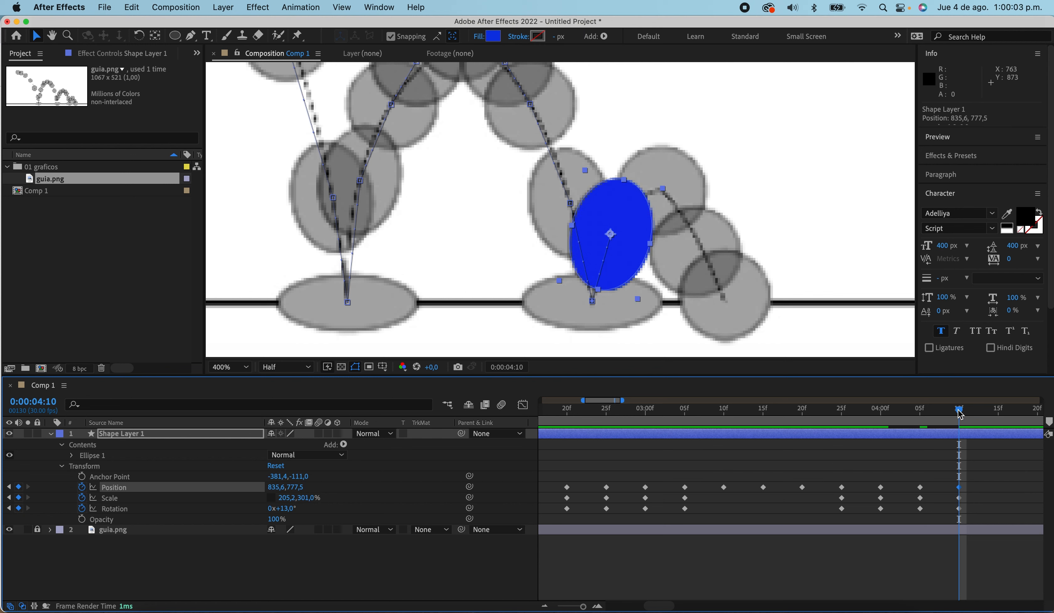
Copy the ball's Position, Scale and Rotation keyframes at 0:00:03:25, where it is an undistorted circle
{"action": "left_click_drag", "start_coordinate": [962, 414], "coordinate": [847, 424]}
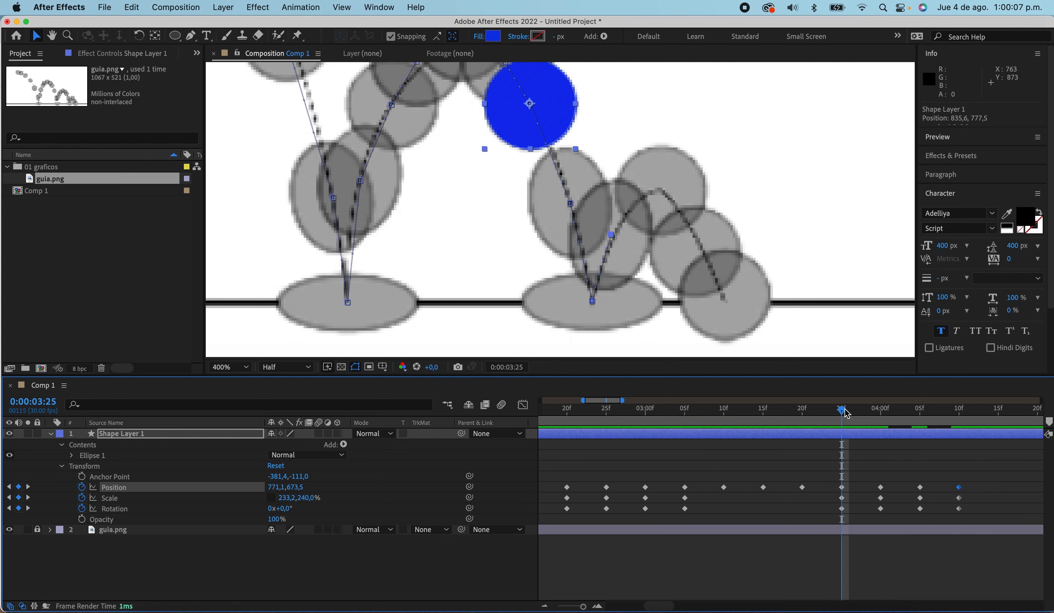
{"action": "mouse_move", "coordinate": [845, 410]}
{"action": "left_mouse_down"}
{"action": "mouse_move", "coordinate": [876, 416]}
{"action": "mouse_move", "coordinate": [845, 412]}
{"action": "left_mouse_up"}
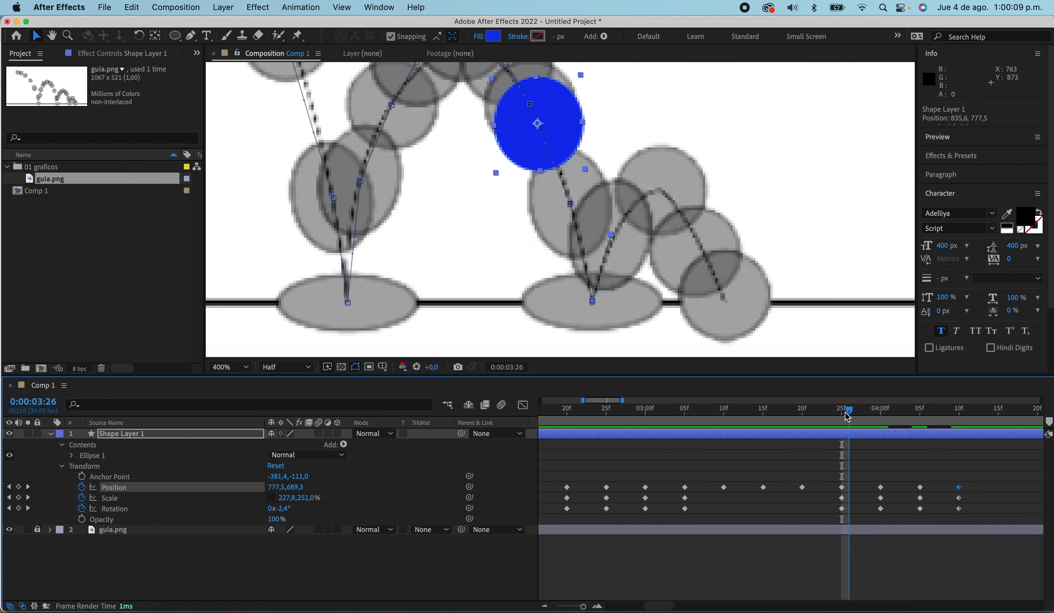
{"action": "left_click_drag", "start_coordinate": [851, 476], "coordinate": [841, 513]}
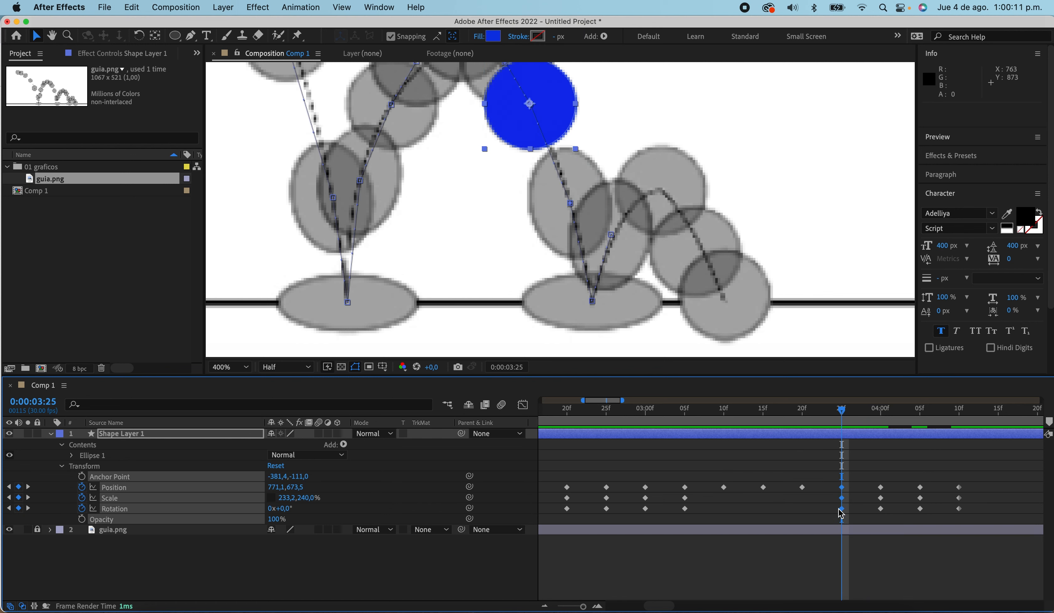
{"action": "key", "text": "super+c"}
{"action": "right_click", "coordinate": [842, 487]}
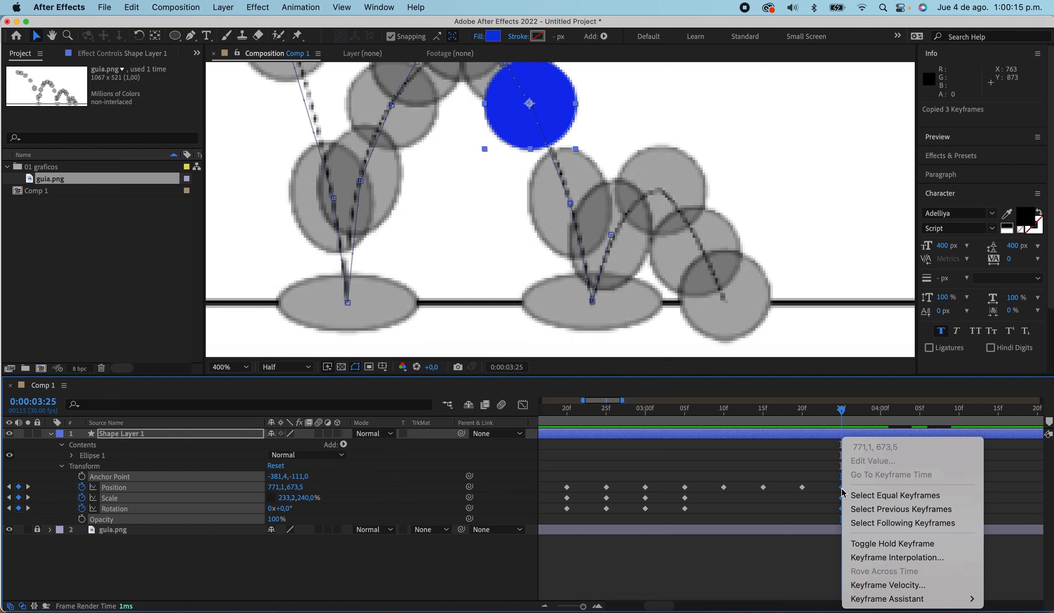
{"action": "left_click", "coordinate": [820, 480]}
{"action": "left_click_drag", "start_coordinate": [847, 474], "coordinate": [831, 517]}
{"action": "key", "text": "super+c"}
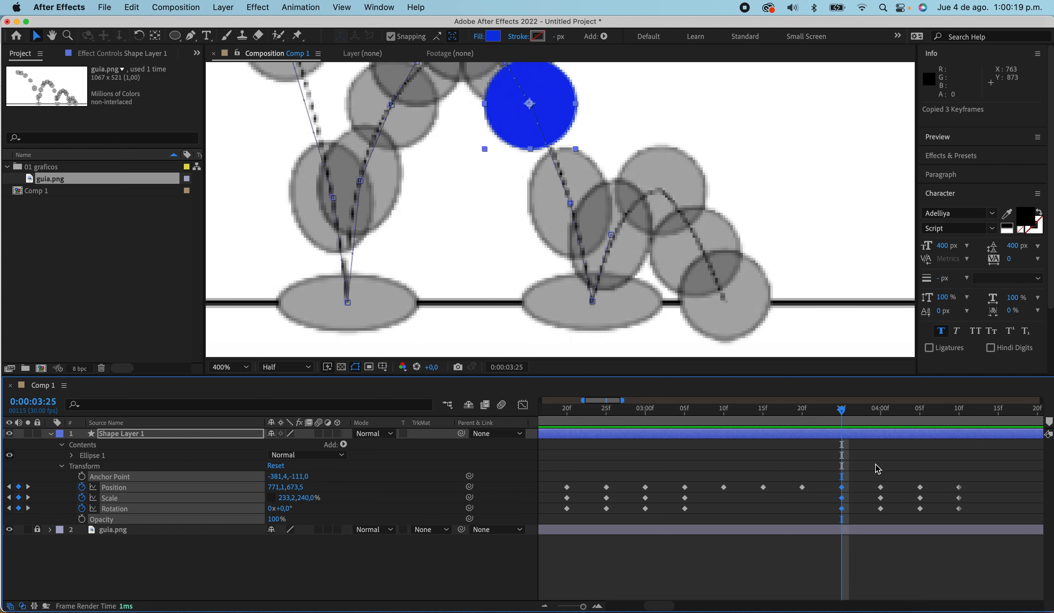
Paste the copied Position, Scale and Rotation keyframes at 0:00:04:15
{"action": "left_click_drag", "start_coordinate": [844, 411], "coordinate": [1000, 416]}
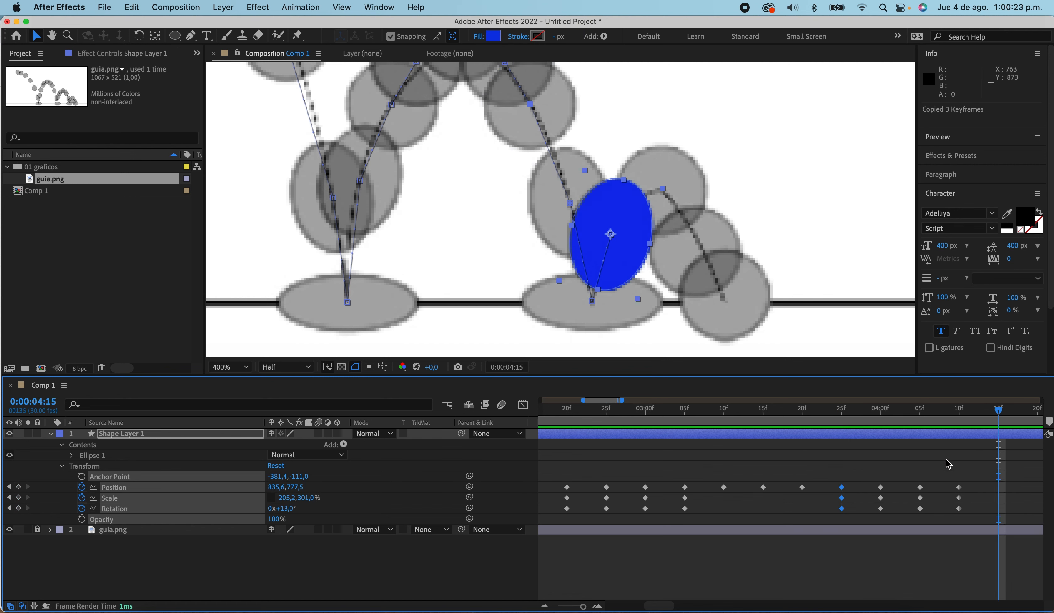
{"action": "key", "text": "space"}
{"action": "left_click_drag", "start_coordinate": [971, 471], "coordinate": [883, 479]}
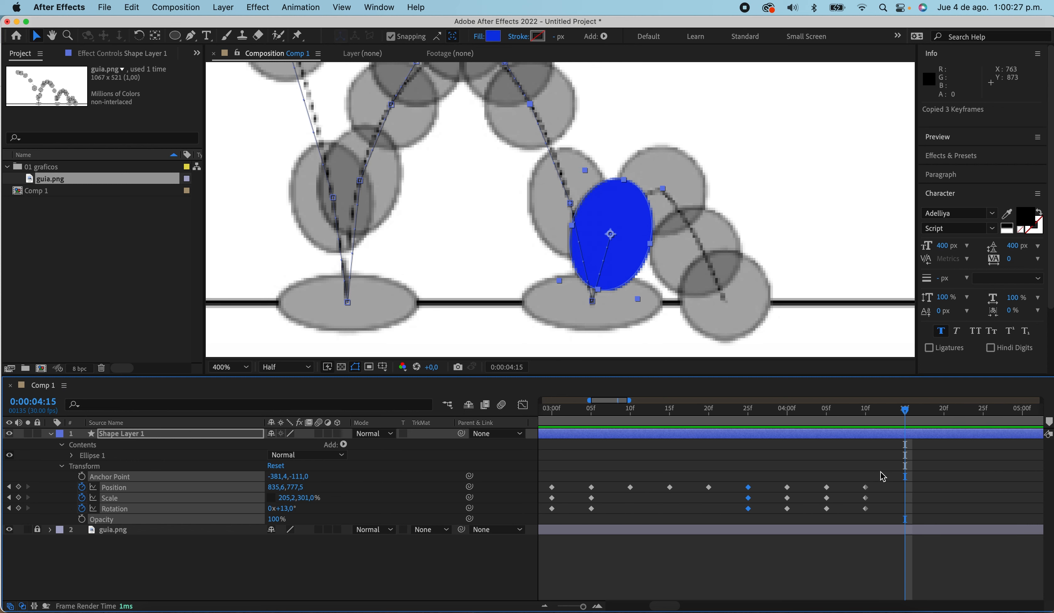
{"action": "key", "text": "super+v"}
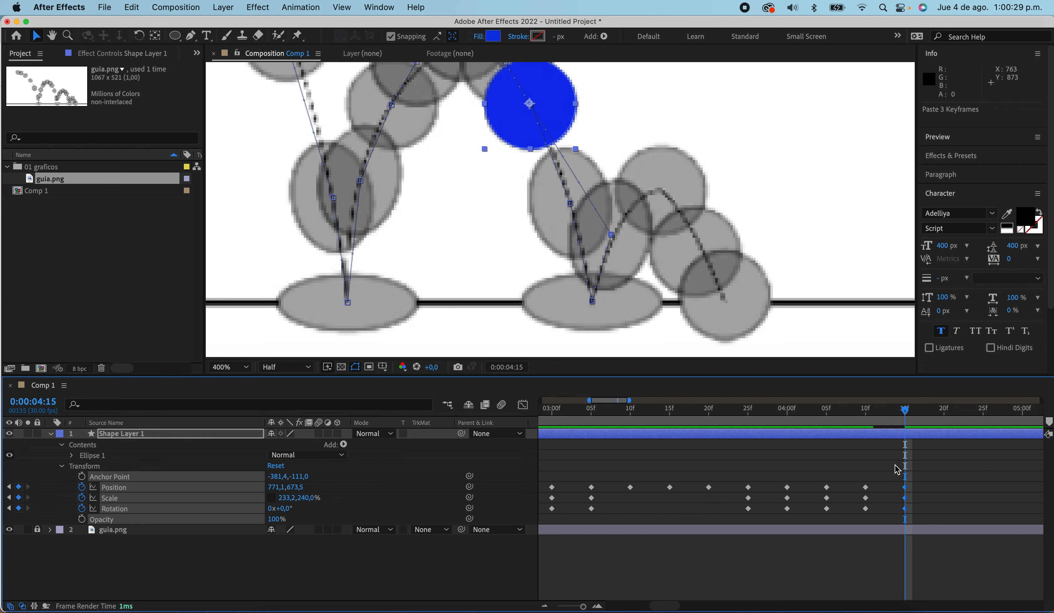
Move the ball at 0:00:04:15 onto the guide circle at the peak of the last small bounce, Position 876,6, 743,5
{"action": "key", "text": "Right"}
{"action": "key", "text": "Right"}
{"action": "key", "text": "Right"}
{"action": "key", "text": "Right"}
{"action": "key", "text": "Right"}
{"action": "key", "text": "Right"}
{"action": "key", "text": "Right"}
{"action": "key", "text": "Right"}
{"action": "key", "text": "Right"}
{"action": "key", "text": "Right"}
{"action": "key", "text": "Right"}
{"action": "key", "text": "Right"}
{"action": "key", "text": "Right"}
{"action": "key", "text": "Right"}
{"action": "key", "text": "Right"}
{"action": "key", "text": "Right"}
{"action": "key", "text": "Right"}
{"action": "key", "text": "Right"}
{"action": "key", "text": "Right"}
{"action": "key", "text": "Right"}
{"action": "key", "text": "shift+Right"}
{"action": "key", "text": "shift+Right"}
{"action": "key", "text": "shift+Right"}
{"action": "key", "text": "shift+Right"}
{"action": "key", "text": "shift+Right"}
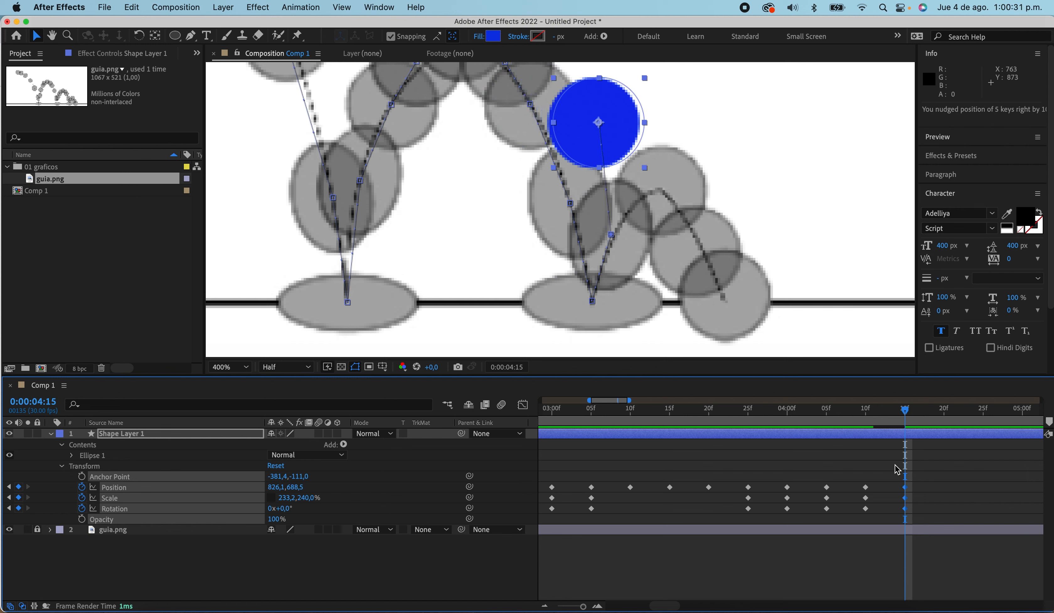
{"action": "key", "text": "shift+Down"}
{"action": "key", "text": "shift+Down"}
{"action": "key", "text": "shift+Right"}
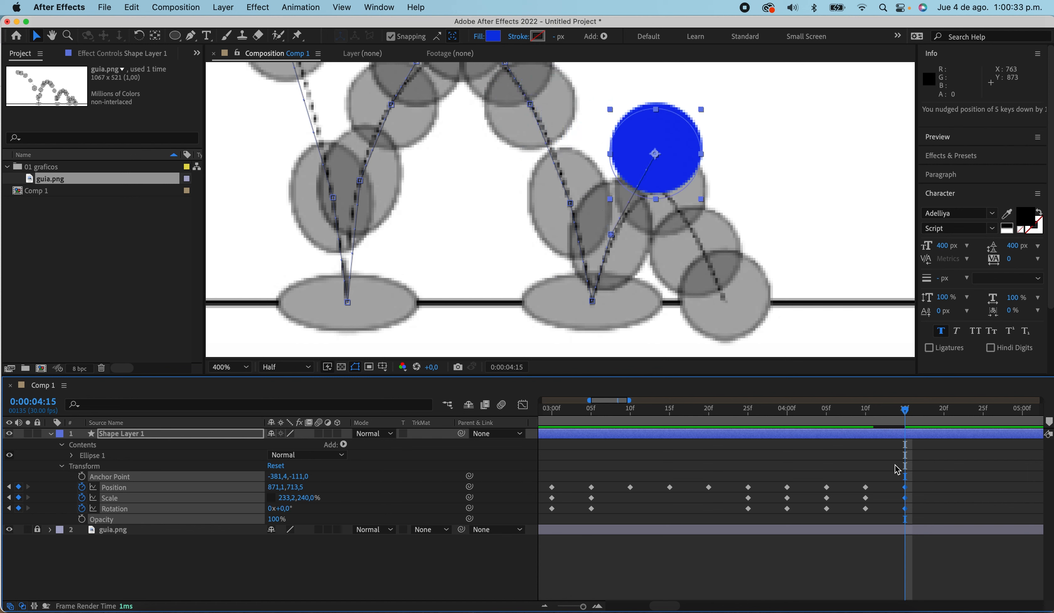
{"action": "key", "text": "shift+Down"}
{"action": "key", "text": "shift+Down"}
{"action": "key", "text": "shift+Down"}
{"action": "key", "text": "Down"}
{"action": "key", "text": "Down"}
{"action": "key", "text": "Down"}
{"action": "key", "text": "Down"}
{"action": "key", "text": "Down"}
{"action": "key", "text": "shift+Right"}
{"action": "key", "text": "Right"}
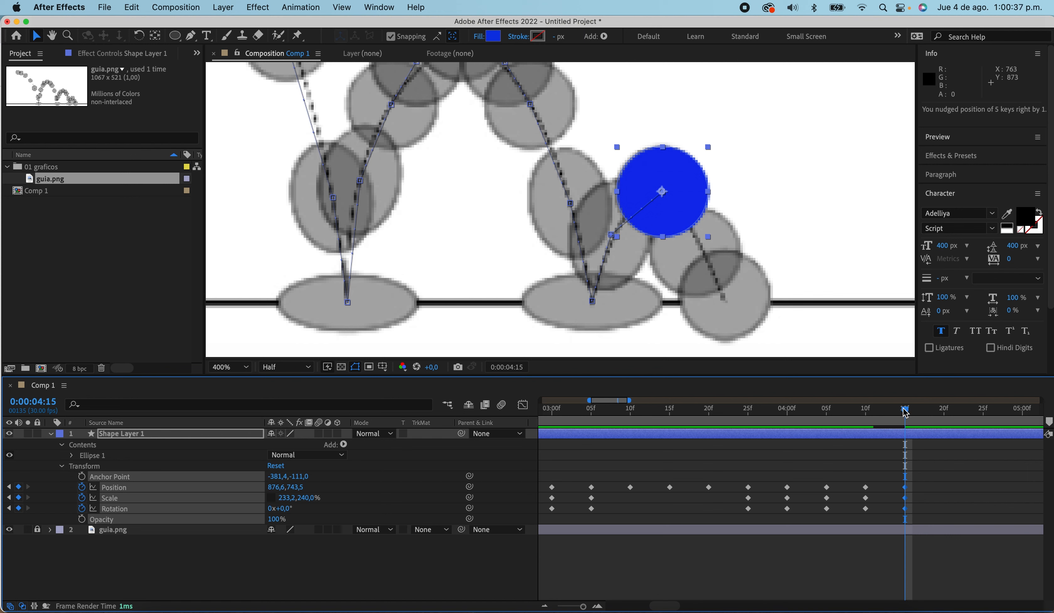
Add a Position keyframe at 0:00:04:20 with the ball at 903,1, 791,0, over the next descending guide circle
{"action": "left_click_drag", "start_coordinate": [905, 412], "coordinate": [942, 416]}
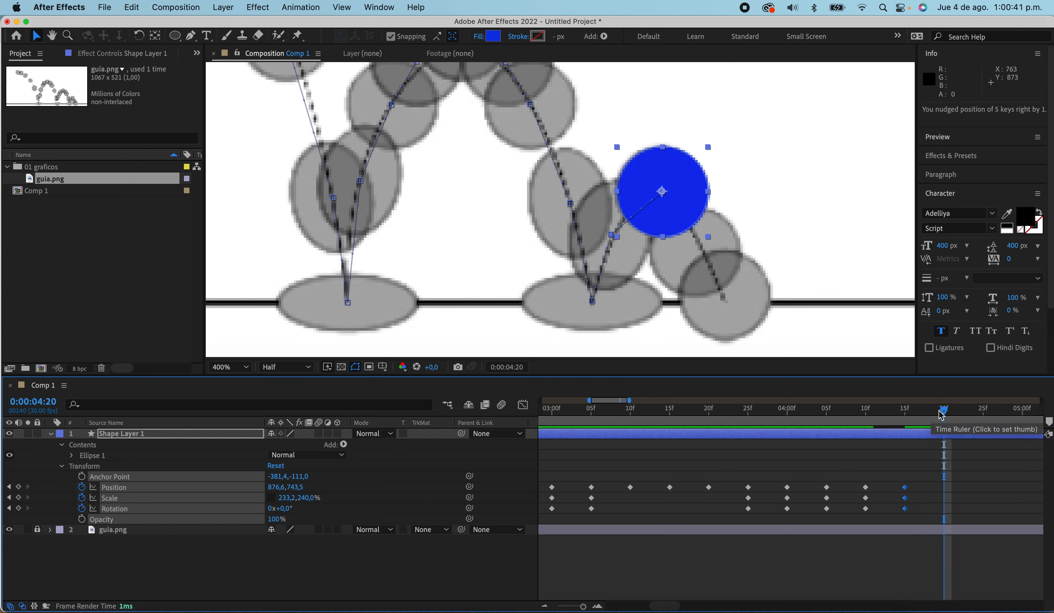
{"action": "left_click", "coordinate": [942, 464]}
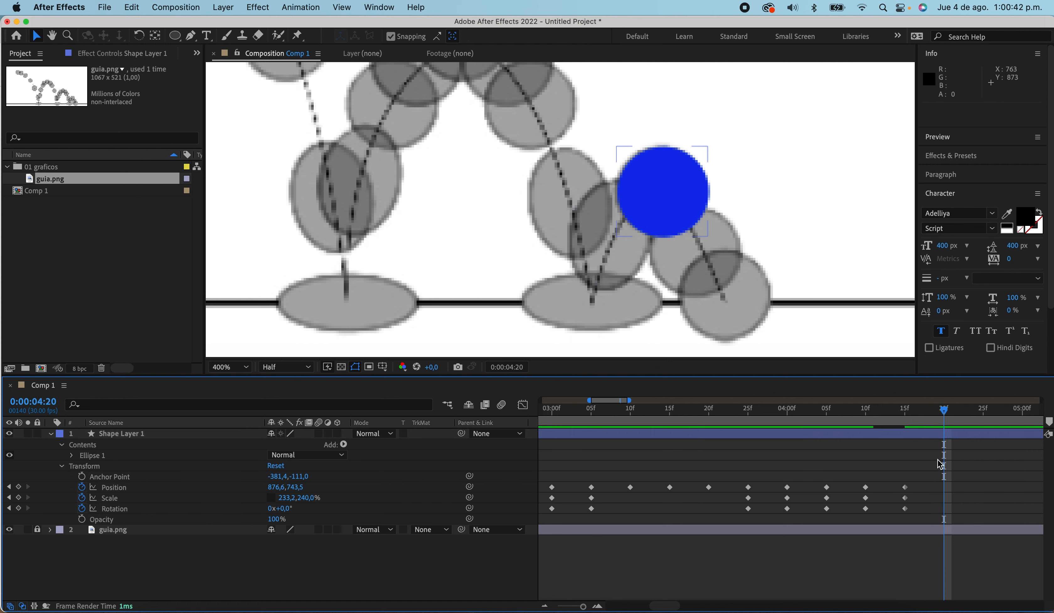
{"action": "left_click", "coordinate": [938, 436]}
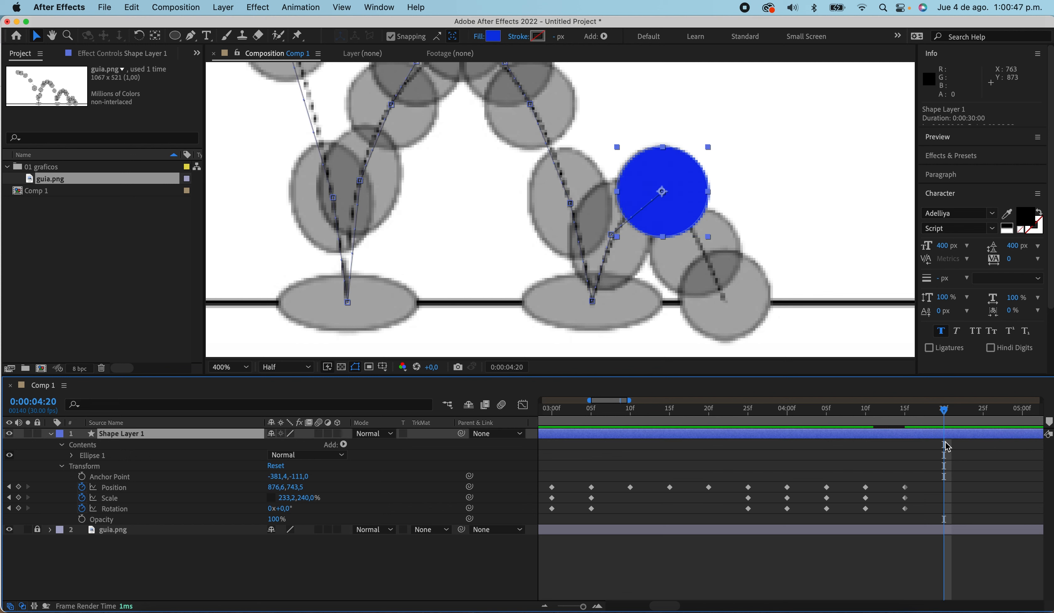
{"action": "key", "text": "shift+Down"}
{"action": "key", "text": "shift+Down"}
{"action": "key", "text": "shift+Down"}
{"action": "key", "text": "shift+Down"}
{"action": "key", "text": "shift+Right"}
{"action": "key", "text": "shift+Right"}
{"action": "key", "text": "Right"}
{"action": "key", "text": "Right"}
{"action": "key", "text": "Right"}
{"action": "key", "text": "Right"}
{"action": "key", "text": "Right"}
{"action": "key", "text": "shift+Down"}
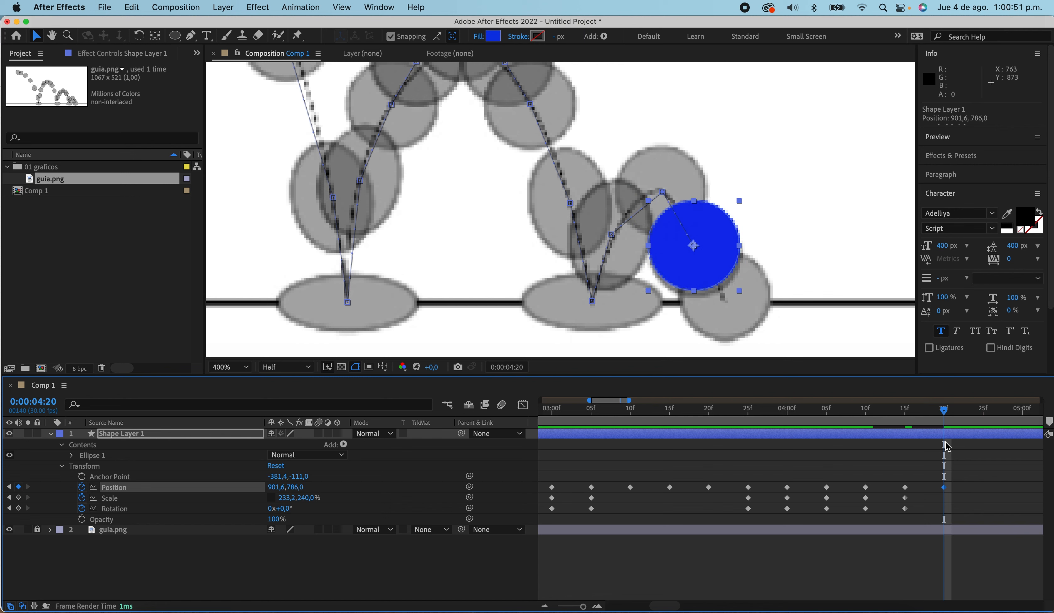
{"action": "key", "text": "Down"}
{"action": "key", "text": "Down"}
{"action": "key", "text": "Down"}
{"action": "key", "text": "Down"}
{"action": "key", "text": "Down"}
{"action": "key", "text": "Down"}
{"action": "key", "text": "Down"}
{"action": "key", "text": "Down"}
{"action": "key", "text": "Down"}
{"action": "key", "text": "Down"}
{"action": "key", "text": "Down"}
{"action": "key", "text": "Down"}
{"action": "key", "text": "Down"}
{"action": "key", "text": "Down"}
{"action": "key", "text": "Down"}
{"action": "key", "text": "Down"}
{"action": "key", "text": "Down"}
{"action": "key", "text": "Down"}
{"action": "key", "text": "Right"}
{"action": "key", "text": "Right"}
{"action": "key", "text": "Right"}
{"action": "key", "text": "Right"}
{"action": "key", "text": "Right"}
{"action": "key", "text": "Right"}
{"action": "key", "text": "Down"}
{"action": "key", "text": "Down"}
Add a Position keyframe at 0:00:04:25 with the ball at 926,1, 825,0, over the final guide circle on the ground line
{"action": "left_click_drag", "start_coordinate": [951, 416], "coordinate": [984, 410]}
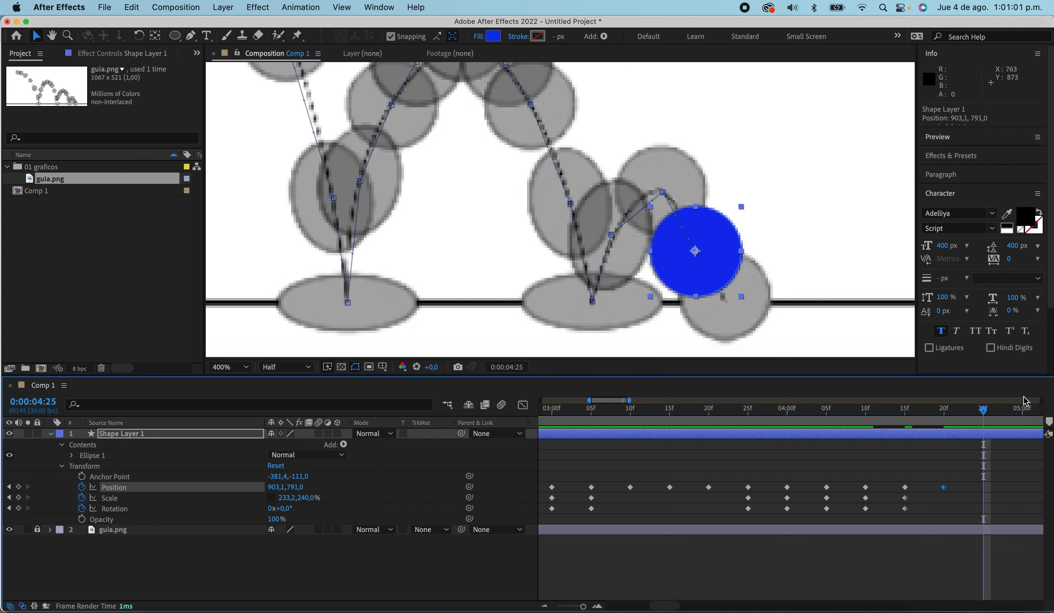
{"action": "key", "text": "shift+Down"}
{"action": "key", "text": "shift+Right"}
{"action": "key", "text": "shift+Down"}
{"action": "key", "text": "shift+Right"}
{"action": "key", "text": "shift+Down"}
{"action": "key", "text": "Down"}
{"action": "key", "text": "Down"}
{"action": "key", "text": "Down"}
{"action": "key", "text": "Down"}
{"action": "key", "text": "Down"}
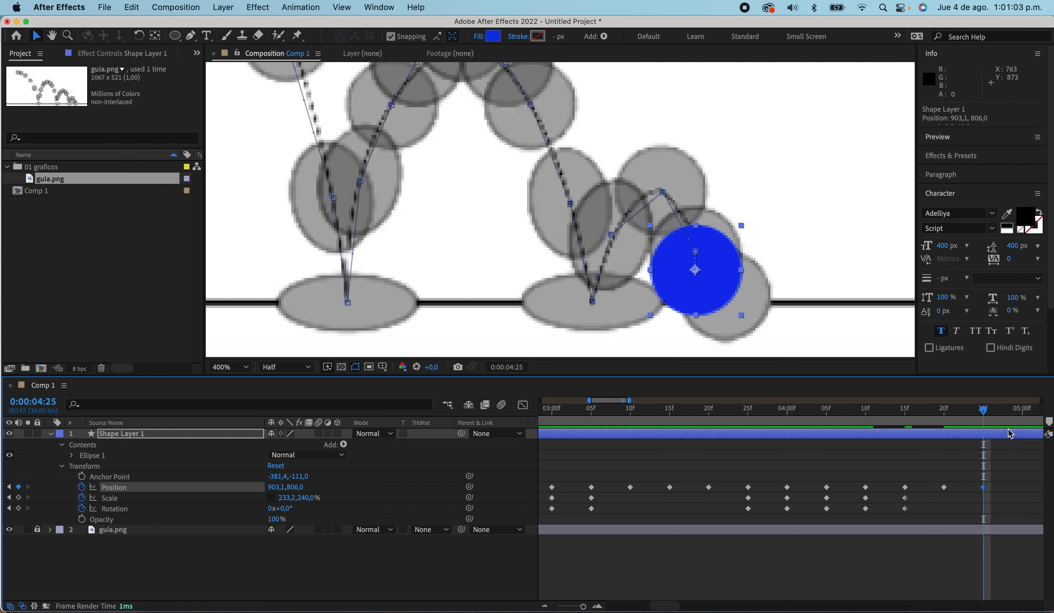
{"action": "key", "text": "Right"}
{"action": "key", "text": "Right"}
{"action": "key", "text": "Right"}
{"action": "key", "text": "Up"}
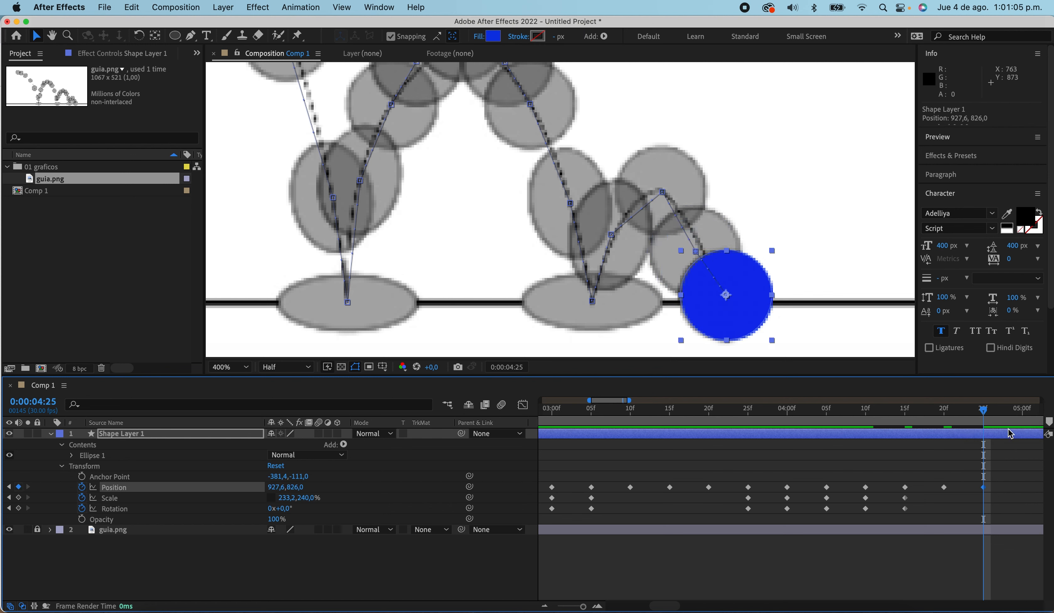
{"action": "key", "text": "Left"}
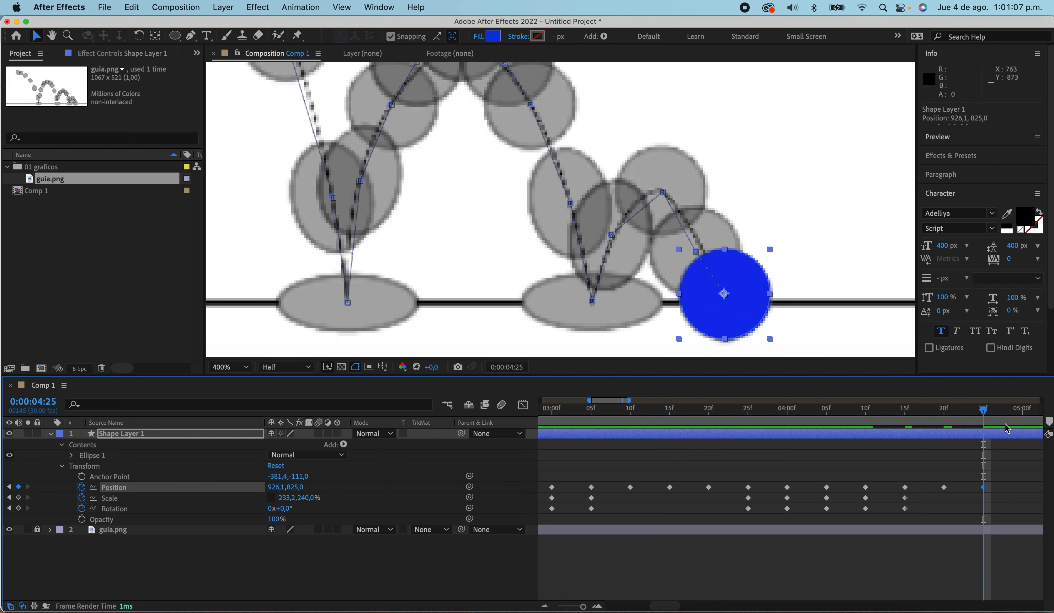
Hide the guia.png guide layer and play the bouncing ball animation from the start of the composition
{"action": "scroll", "coordinate": [722, 207], "scroll_direction": "down", "scroll_amount": 4}
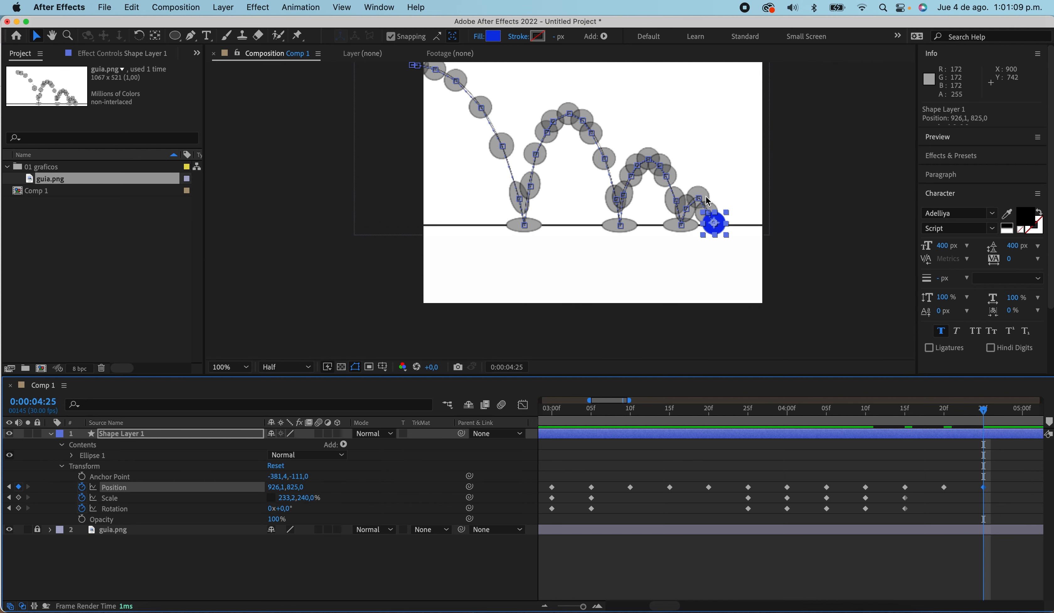
{"action": "scroll", "coordinate": [612, 160], "scroll_direction": "up", "scroll_amount": 3}
{"action": "left_click", "coordinate": [793, 165]}
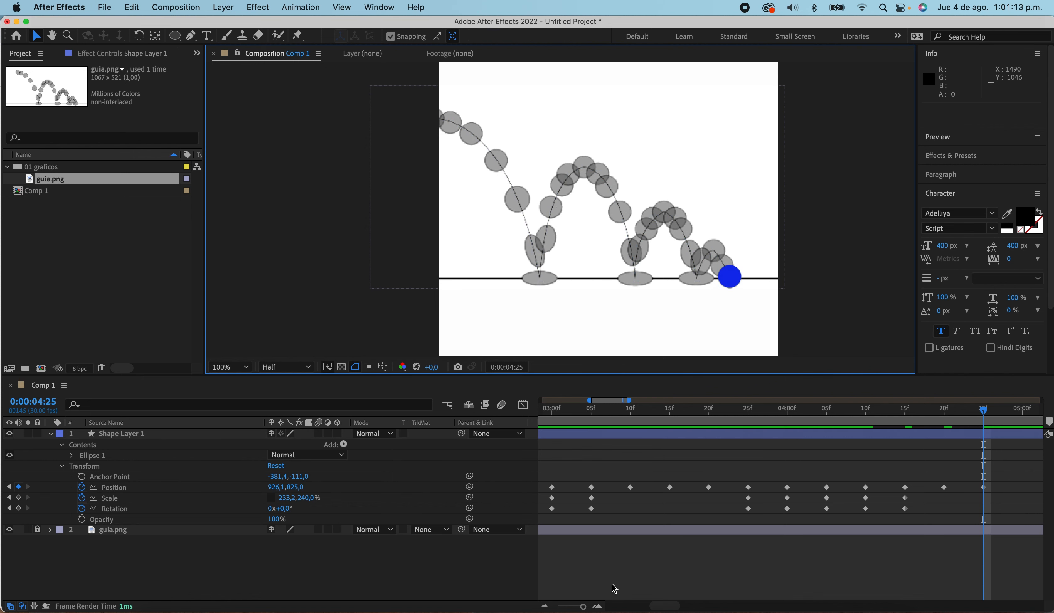
{"action": "left_click_drag", "start_coordinate": [584, 606], "coordinate": [577, 609]}
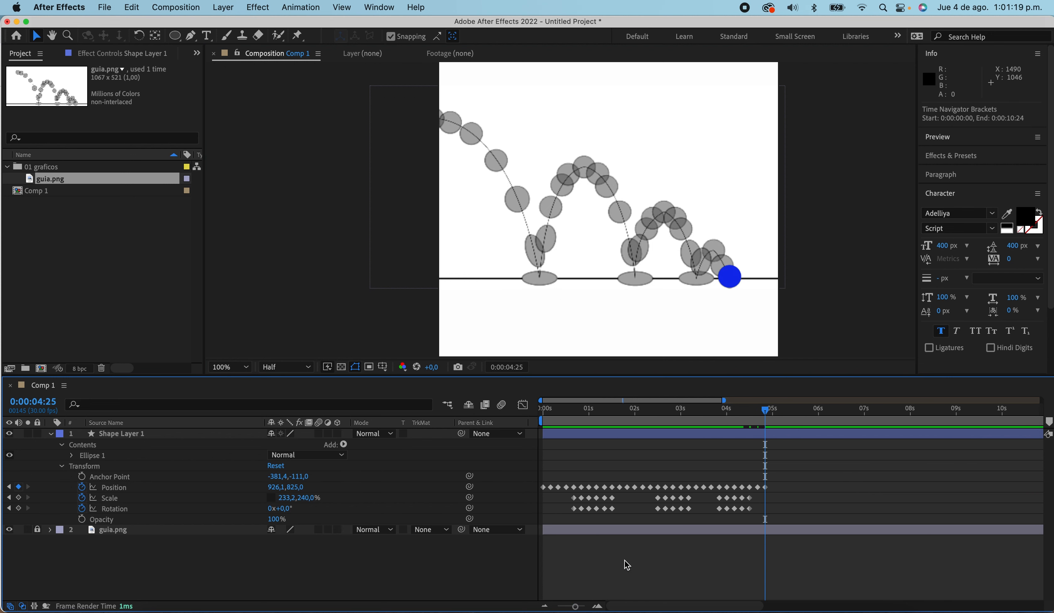
{"action": "left_click_drag", "start_coordinate": [757, 415], "coordinate": [654, 415]}
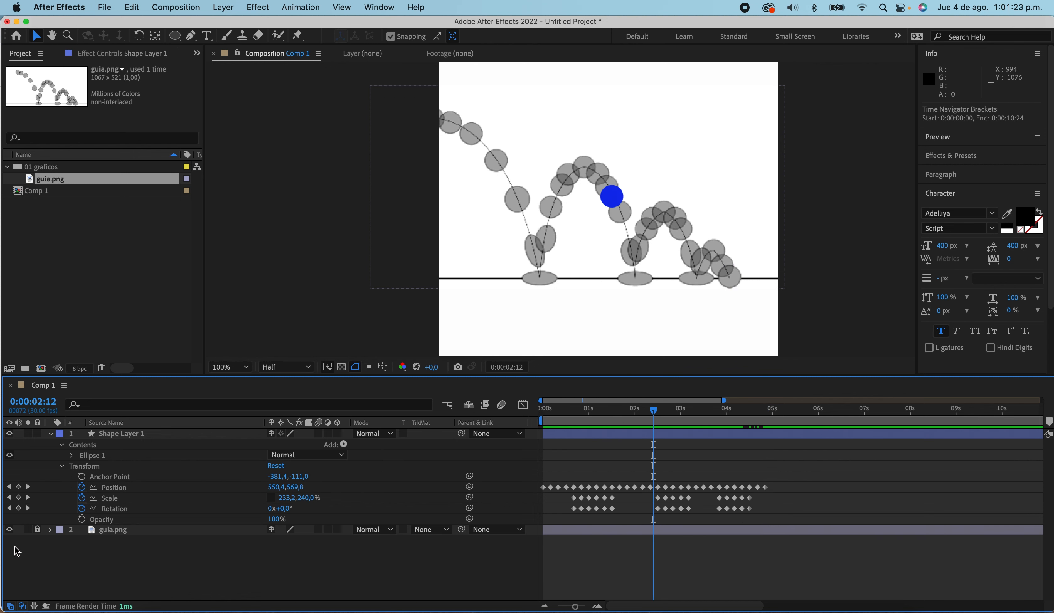
{"action": "left_click", "coordinate": [10, 531]}
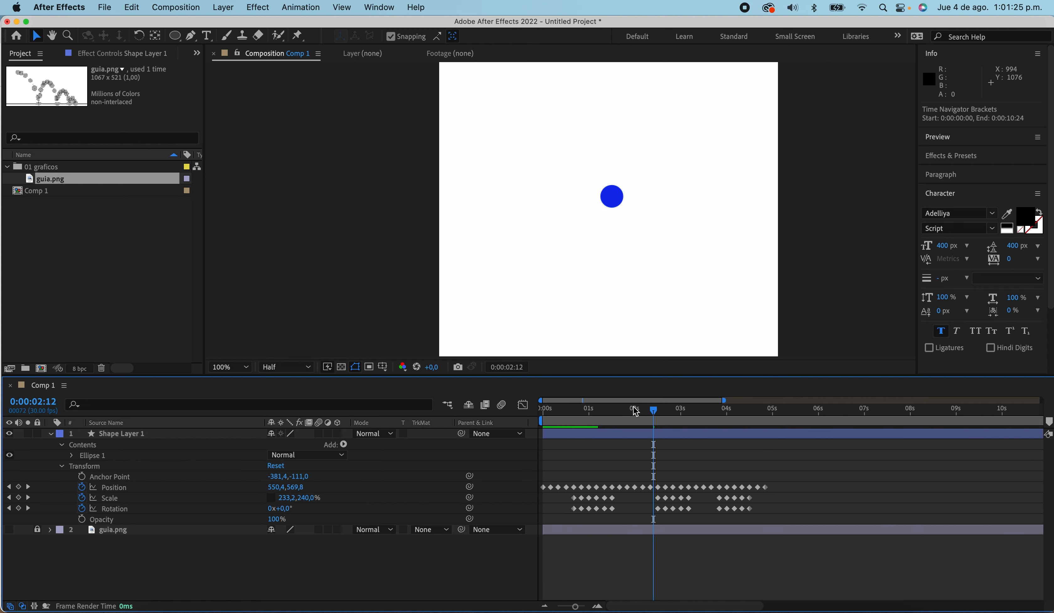
{"action": "left_click_drag", "start_coordinate": [654, 410], "coordinate": [526, 416]}
{"action": "key", "text": "space"}
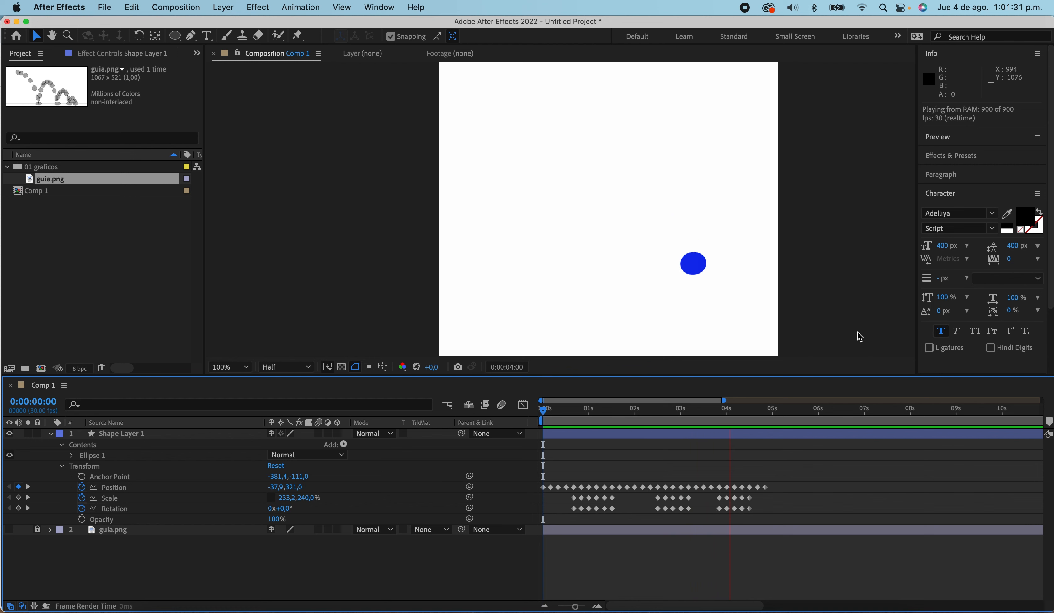
Show the guia.png guide layer again and place the playhead at 0:00:04:26, where the ball rests on the ground line
{"action": "key", "text": "space"}
{"action": "left_click_drag", "start_coordinate": [792, 410], "coordinate": [770, 425]}
{"action": "left_click", "coordinate": [772, 429]}
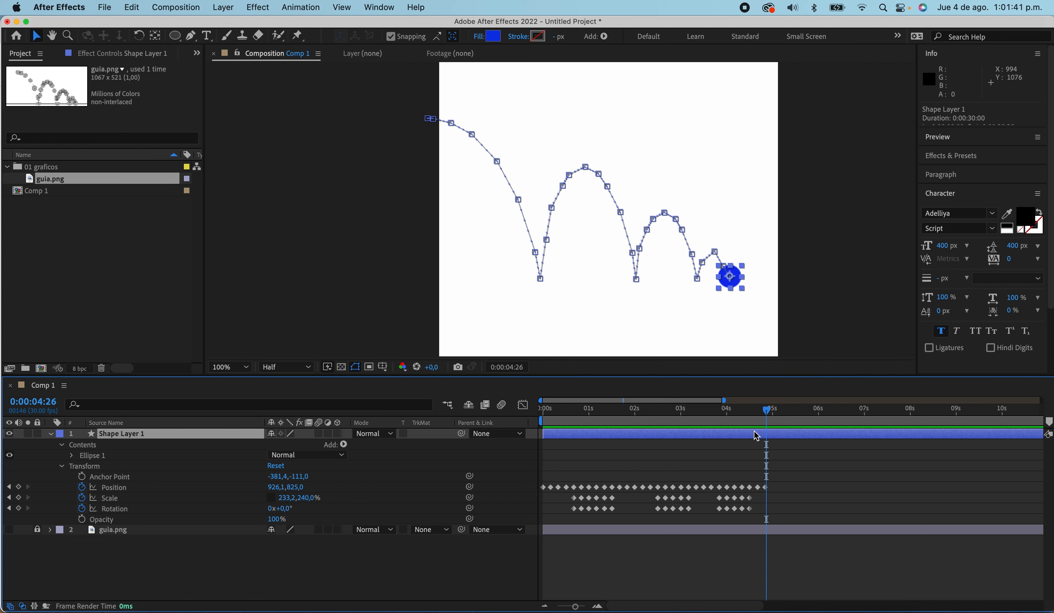
{"action": "left_click", "coordinate": [817, 443]}
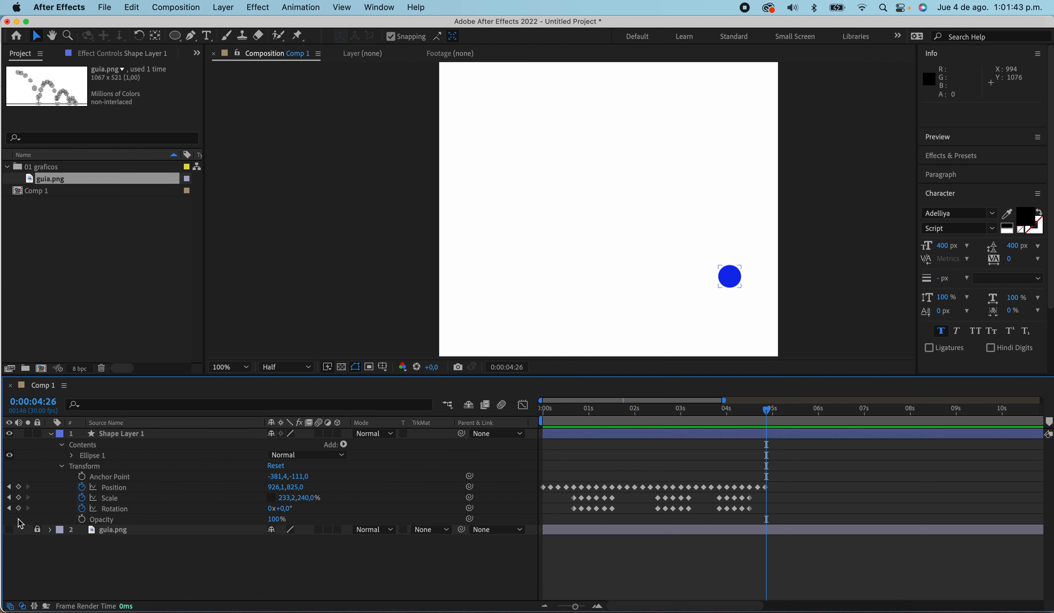
{"action": "left_click", "coordinate": [10, 530]}
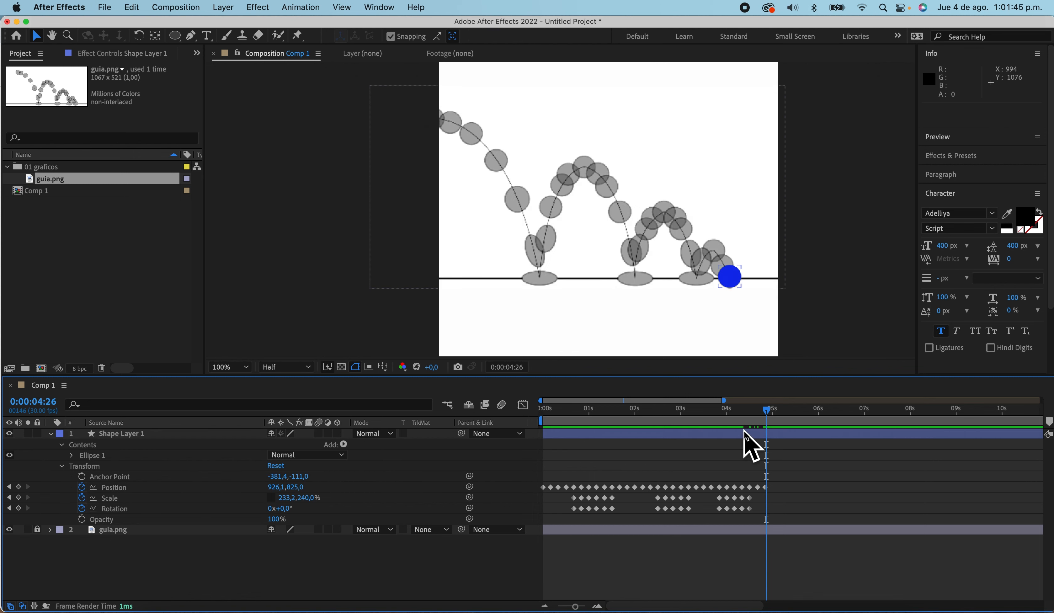
{"action": "key", "text": "space"}
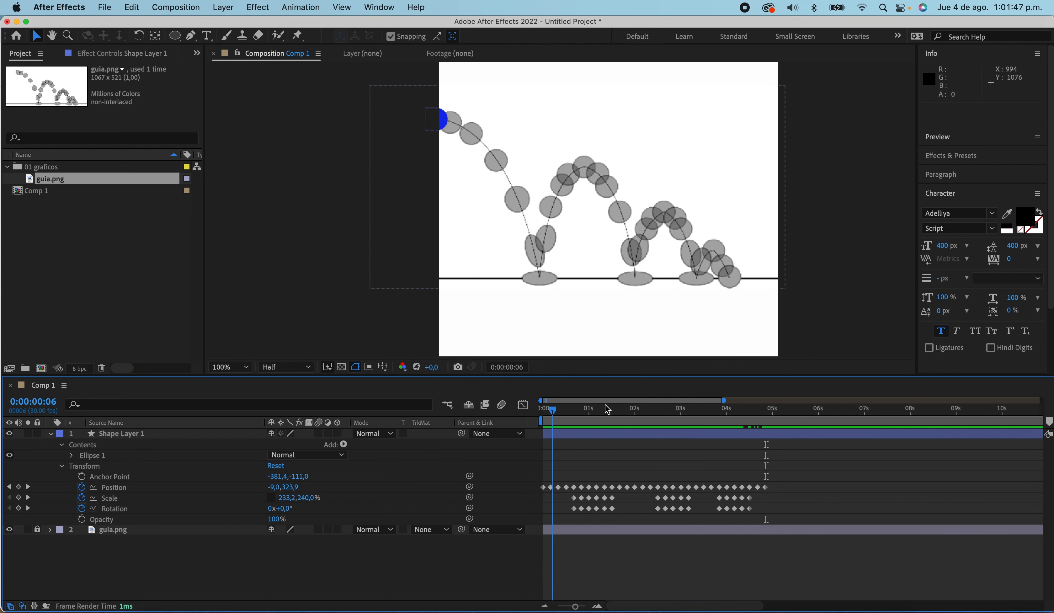
{"action": "left_click", "coordinate": [764, 410]}
{"action": "left_click_drag", "start_coordinate": [763, 408], "coordinate": [767, 409]}
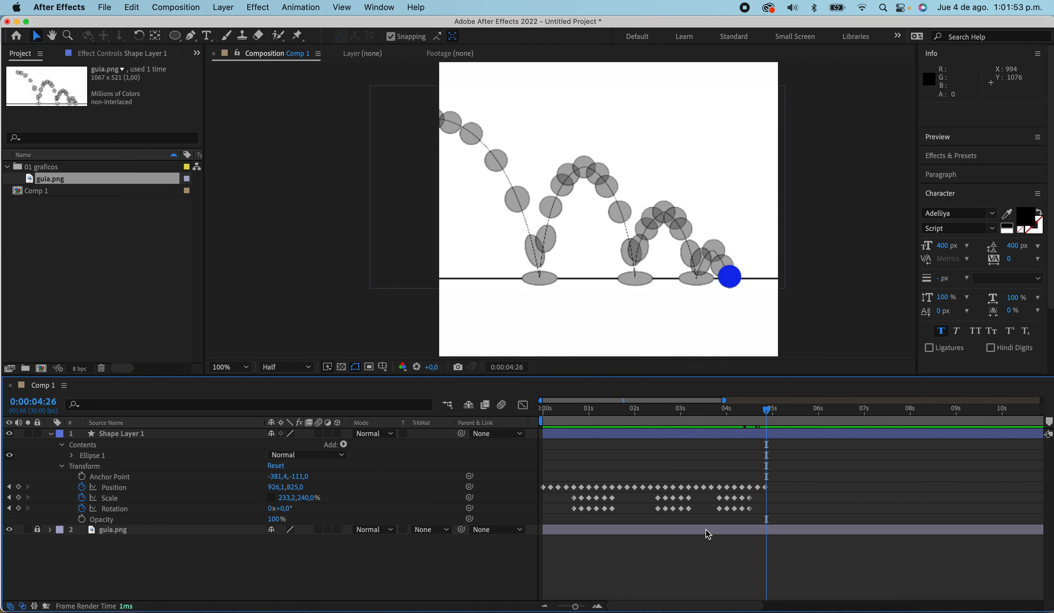
Rename the ball's shape layer as pelota
{"action": "left_click", "coordinate": [697, 438]}
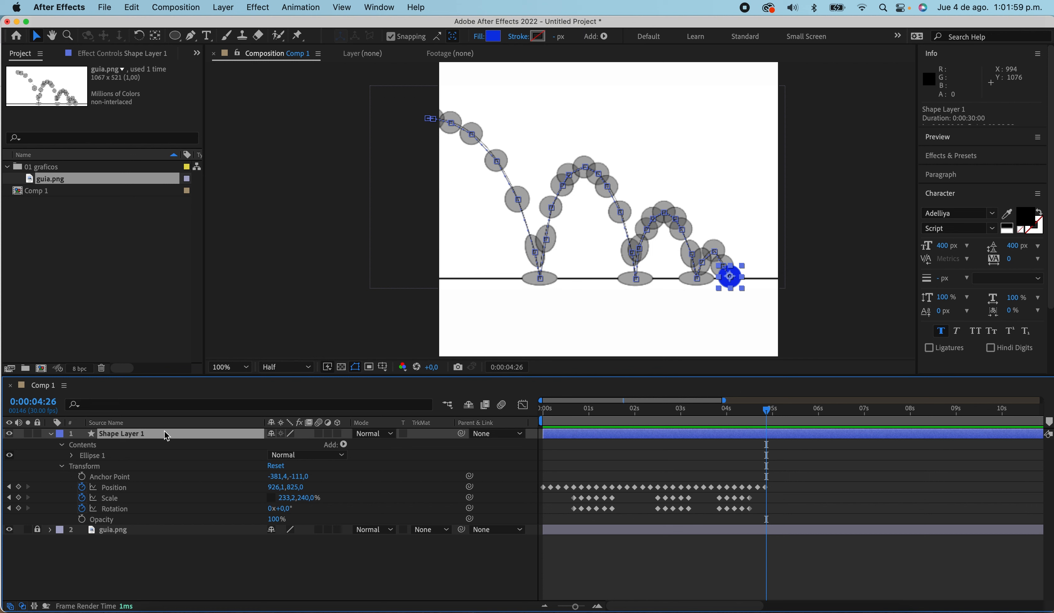
{"action": "key", "text": "Return"}
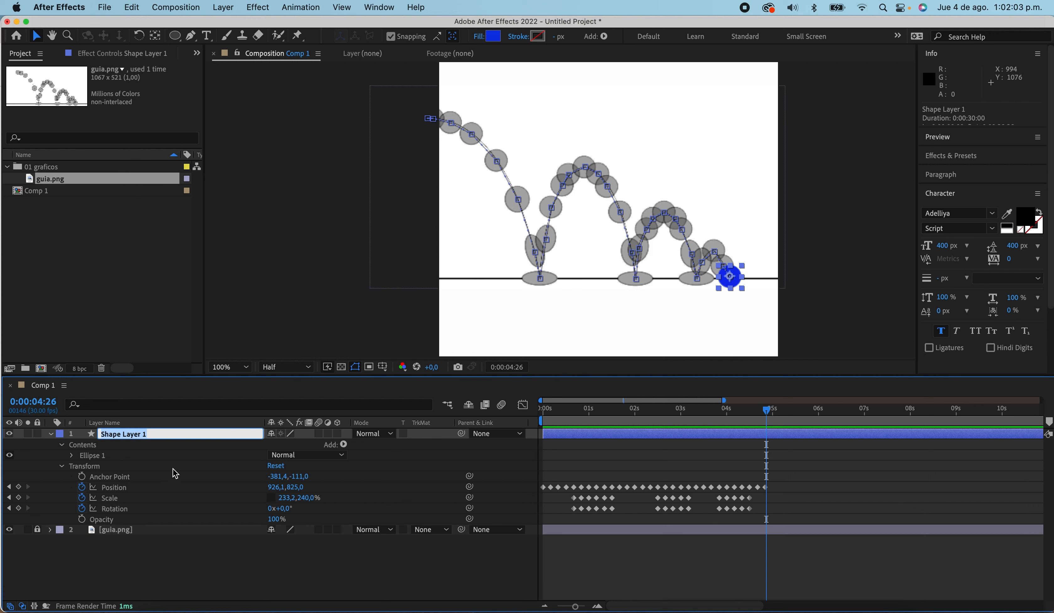
{"action": "type", "text": "es"}
{"action": "key", "text": "Return"}
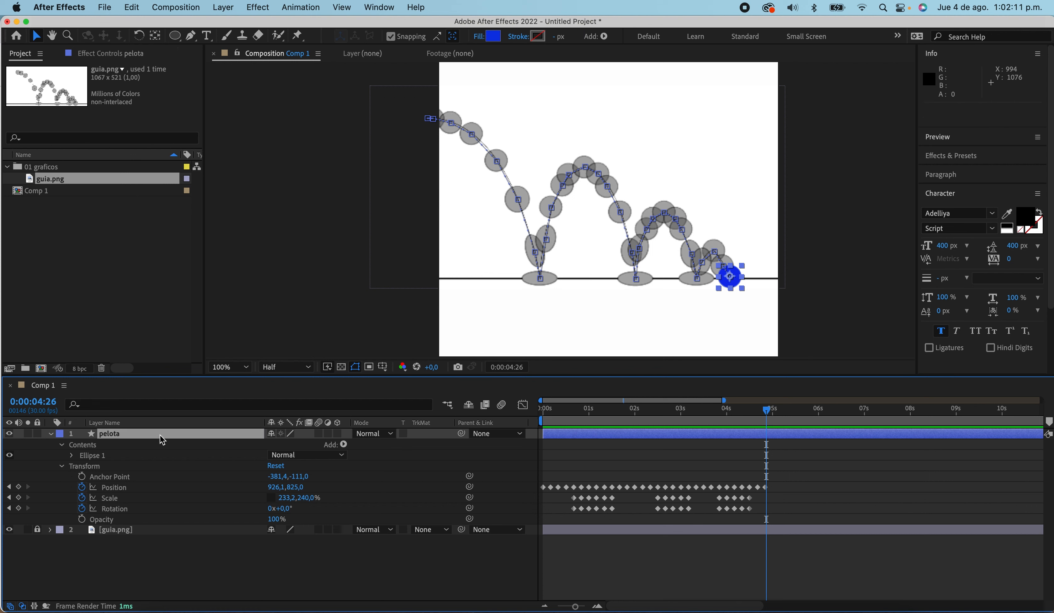
{"action": "left_click", "coordinate": [793, 338]}
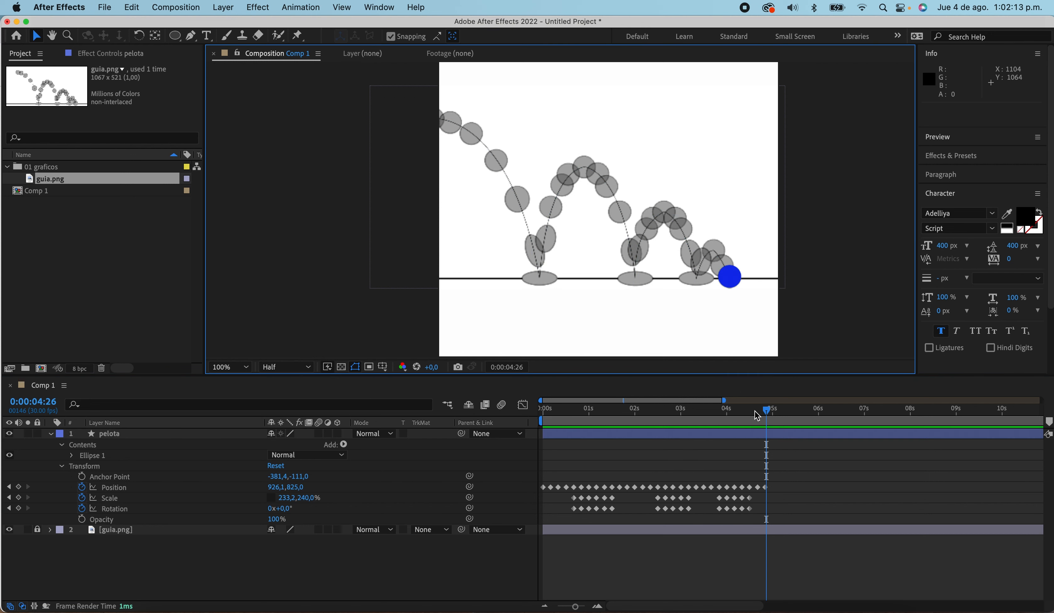
Lock the pelota layer and collapse its properties
{"action": "left_click", "coordinate": [38, 435]}
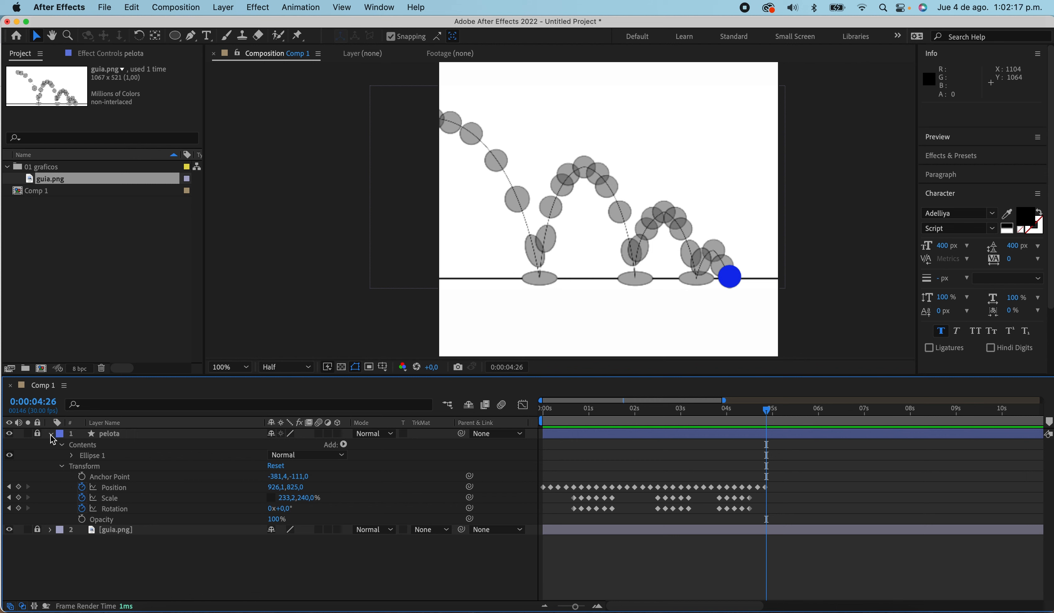
{"action": "left_click", "coordinate": [50, 435]}
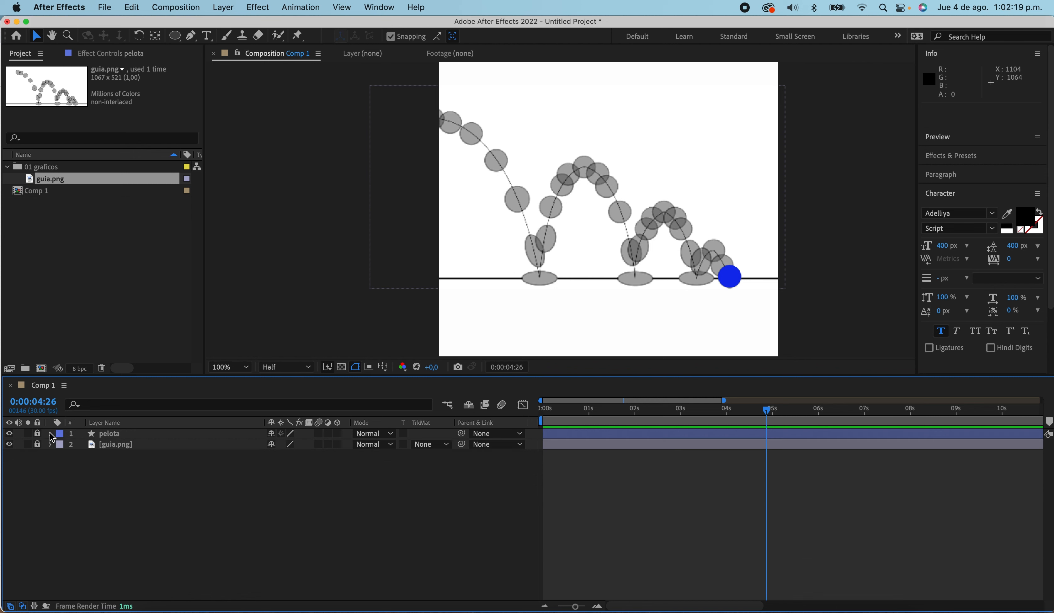
{"action": "left_click", "coordinate": [51, 434]}
{"action": "left_click", "coordinate": [50, 435]}
Create a new shape layer and draw a thin rectangle, about 1106 by 12 px, along the guide's ground line across the composition
{"action": "left_click", "coordinate": [225, 10]}
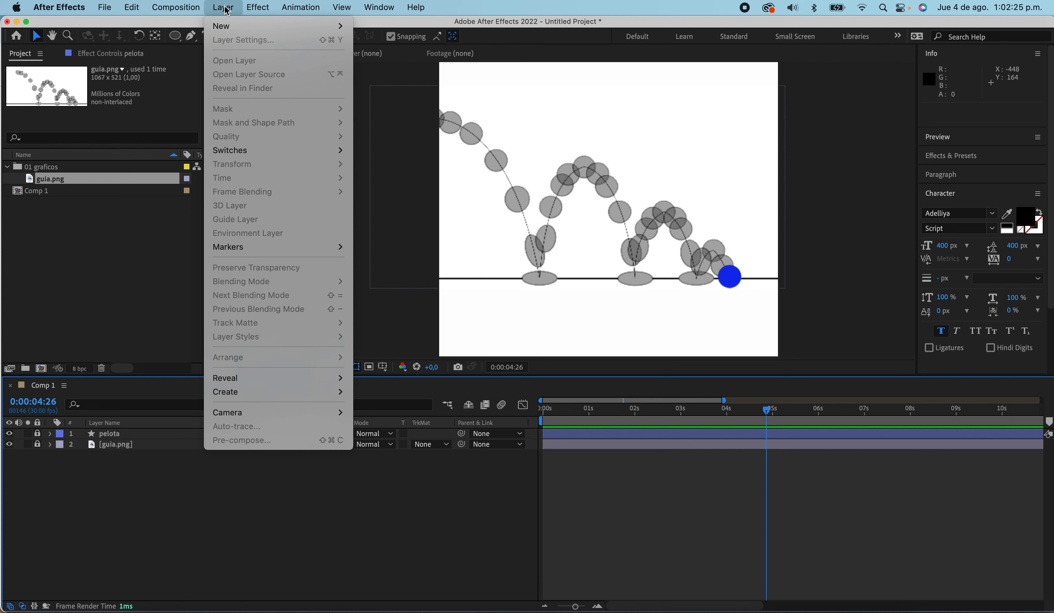
{"action": "mouse_move", "coordinate": [226, 28]}
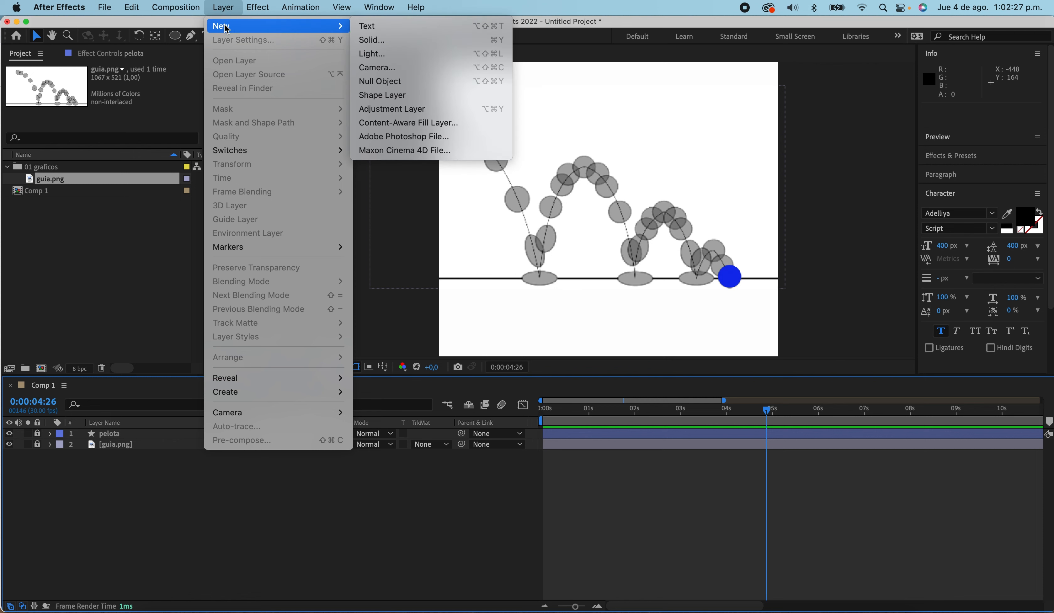
{"action": "left_click", "coordinate": [419, 96]}
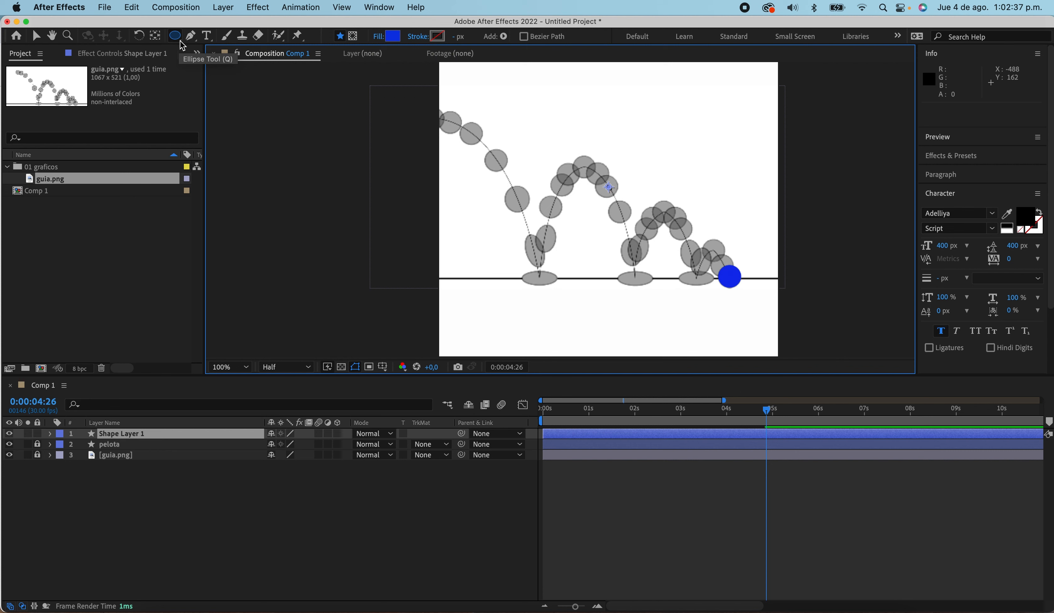
{"action": "left_click_drag", "start_coordinate": [182, 44], "coordinate": [219, 40]}
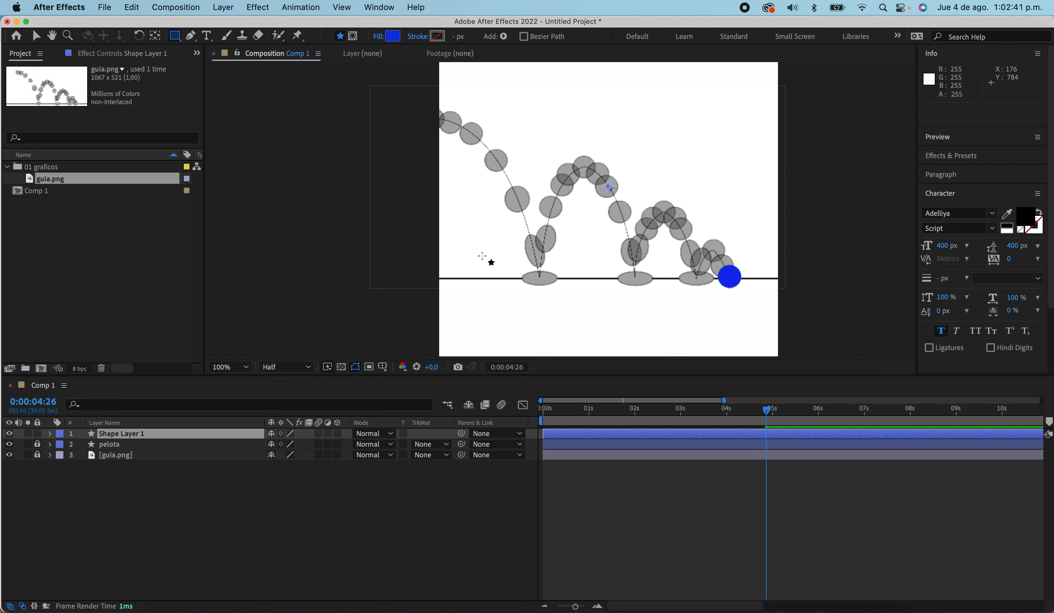
{"action": "mouse_move", "coordinate": [436, 277]}
{"action": "left_mouse_down"}
{"action": "mouse_move", "coordinate": [800, 278]}
{"action": "mouse_move", "coordinate": [782, 280]}
{"action": "left_mouse_up"}
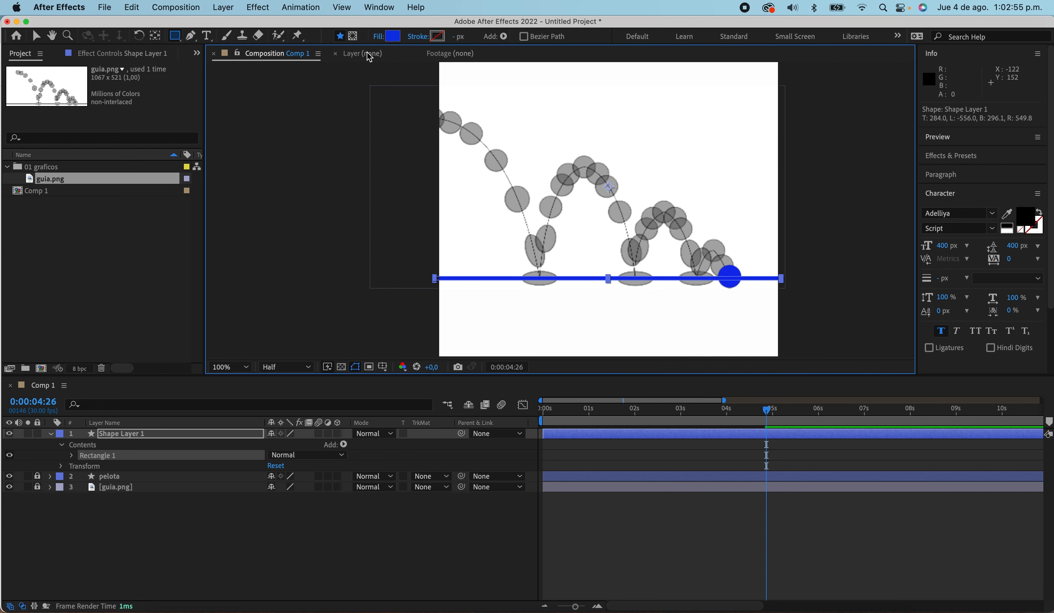
Change the ground rectangle's fill color to orange E2560B and deselect it
{"action": "left_click", "coordinate": [394, 38]}
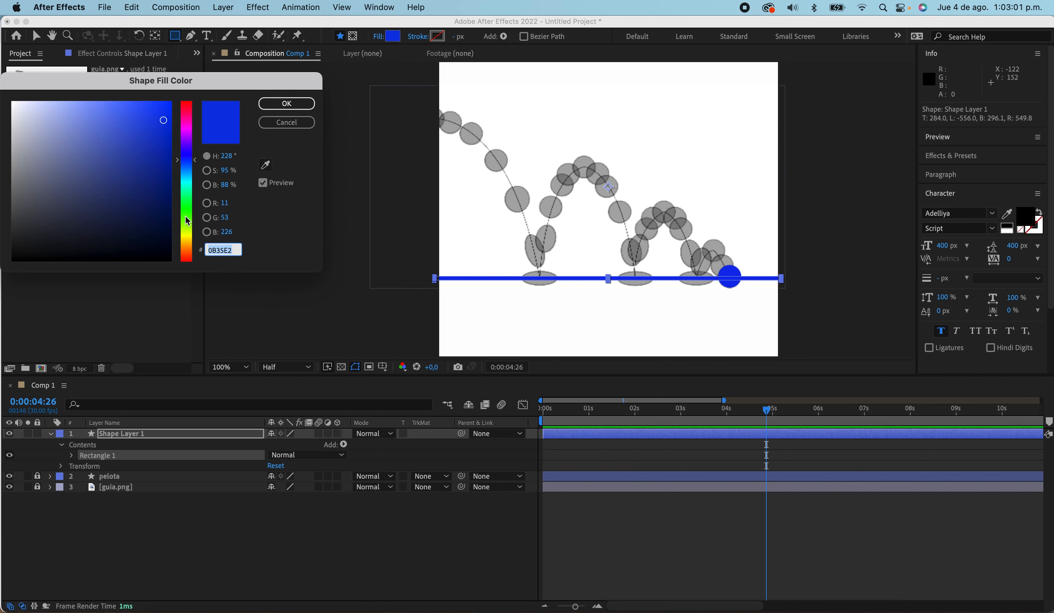
{"action": "left_click", "coordinate": [188, 243]}
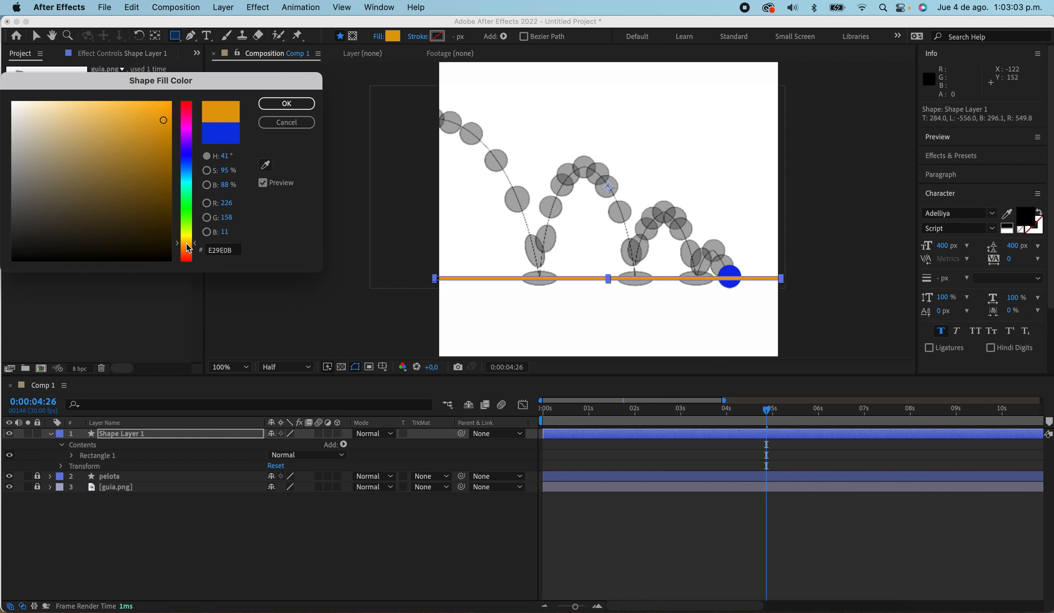
{"action": "left_click", "coordinate": [187, 253]}
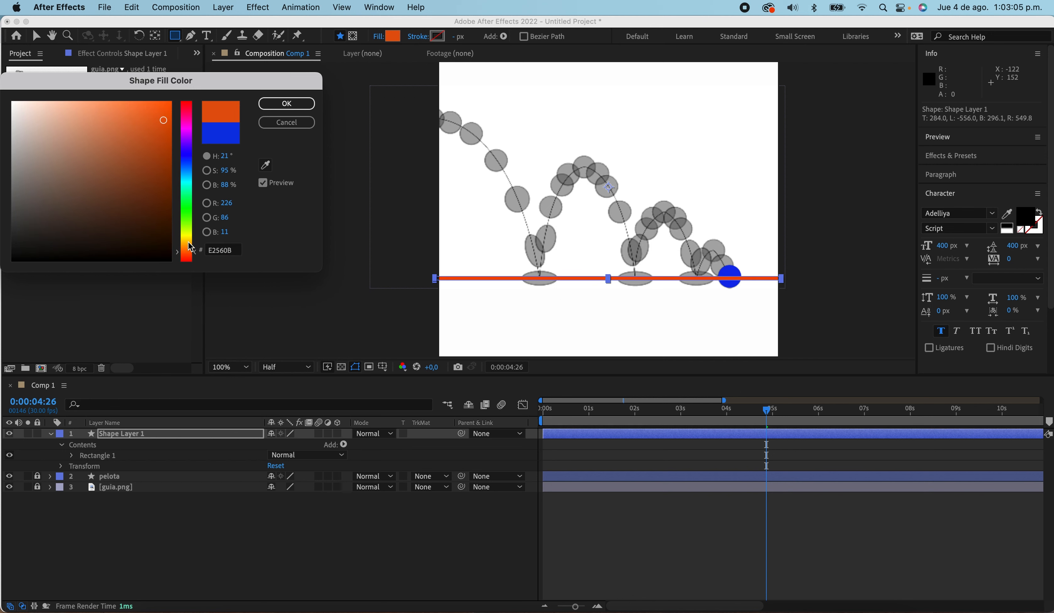
{"action": "left_click", "coordinate": [289, 108]}
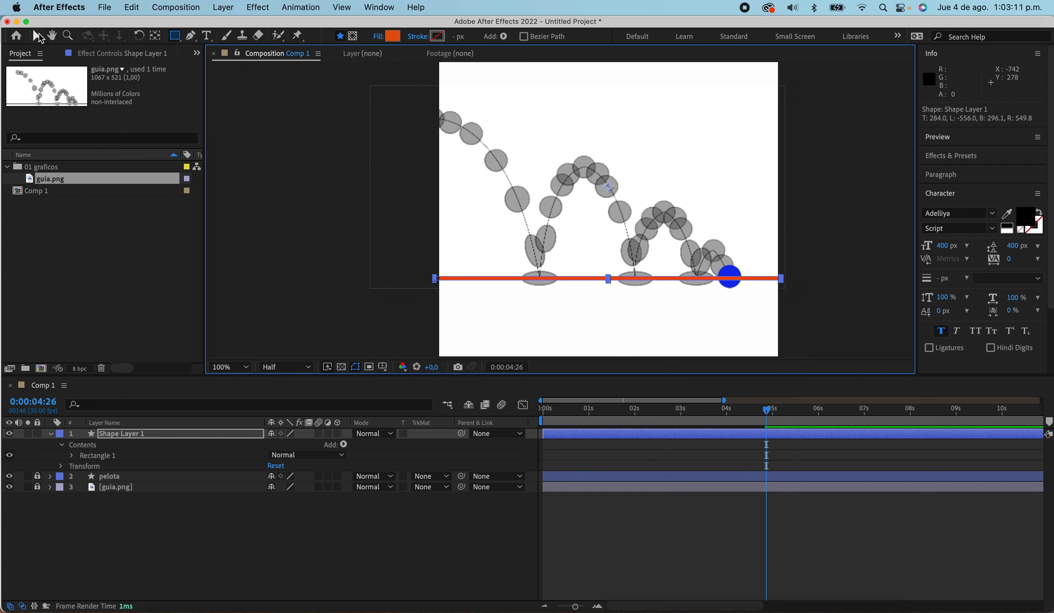
{"action": "left_click", "coordinate": [37, 36]}
{"action": "left_click", "coordinate": [288, 155]}
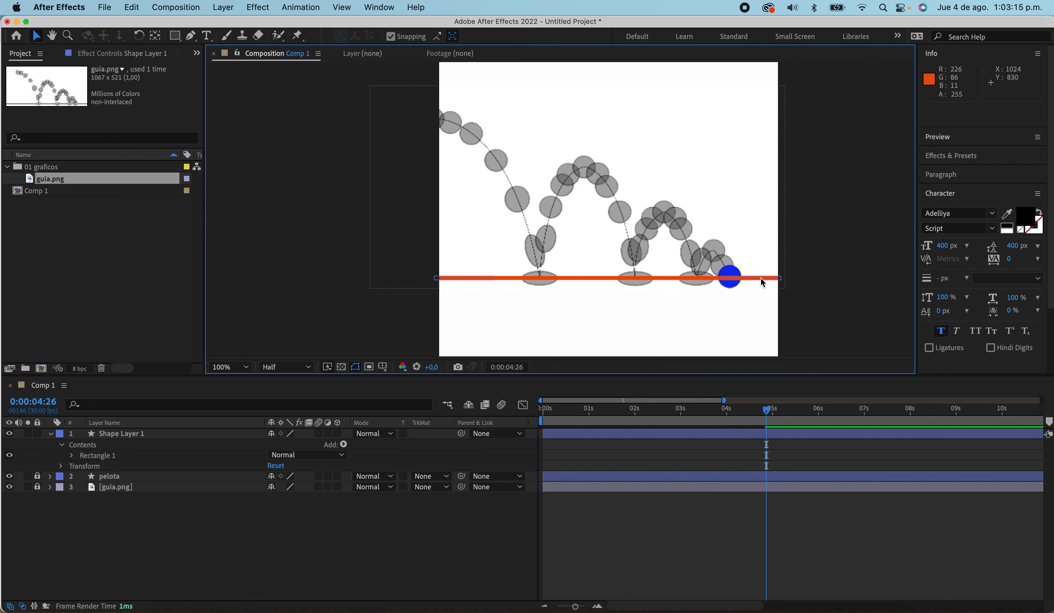
Return the playhead to the composition start and rename the ground rectangle's layer as linea
{"action": "left_click", "coordinate": [154, 434]}
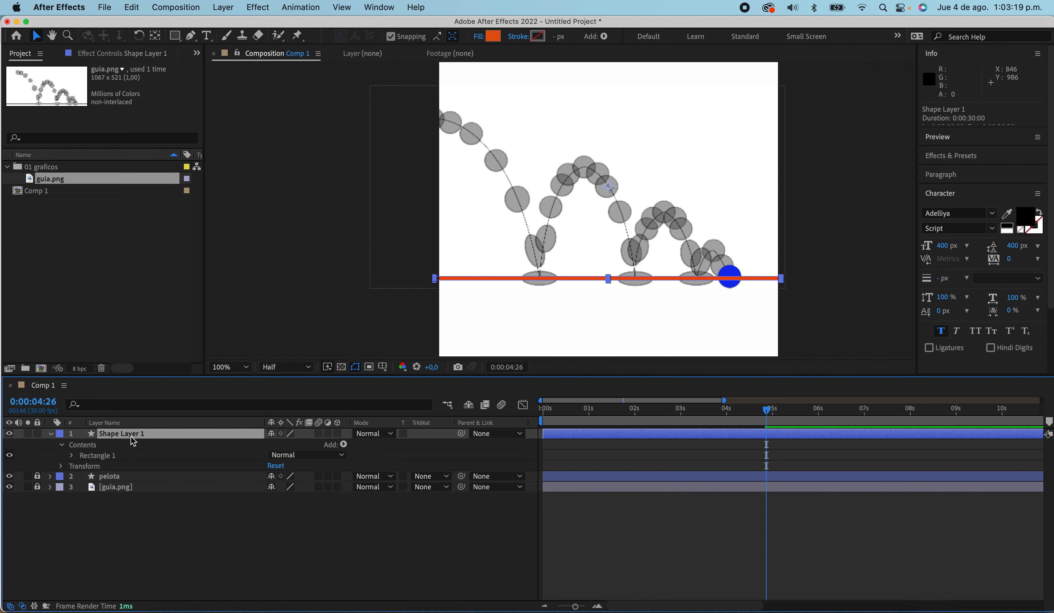
{"action": "key", "text": "Home"}
{"action": "key", "text": "a"}
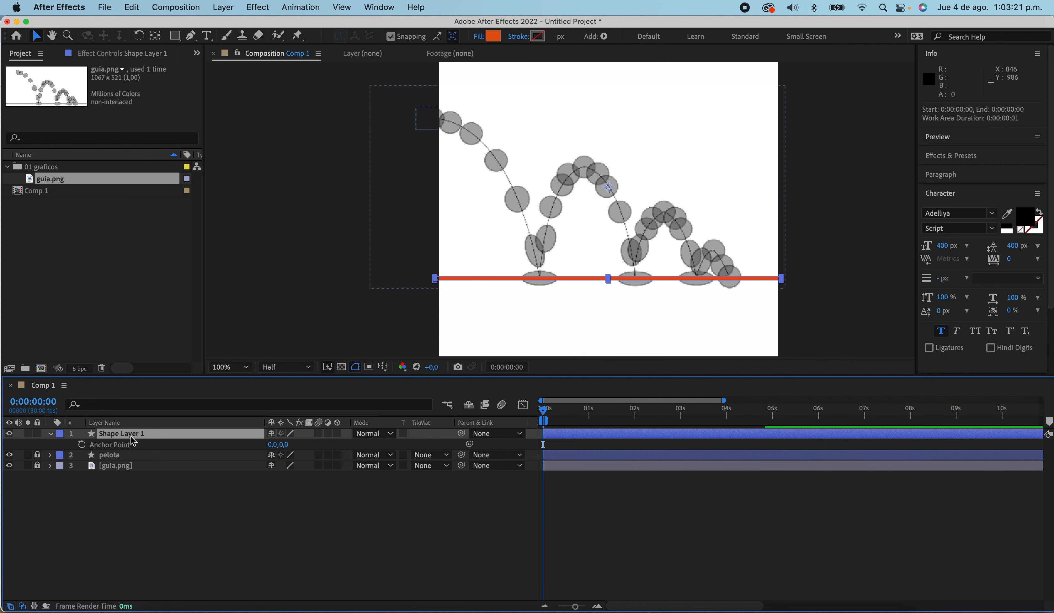
{"action": "left_click", "coordinate": [130, 436]}
{"action": "key", "text": "Return"}
{"action": "type", "text": "linea"}
{"action": "key", "text": "Return"}
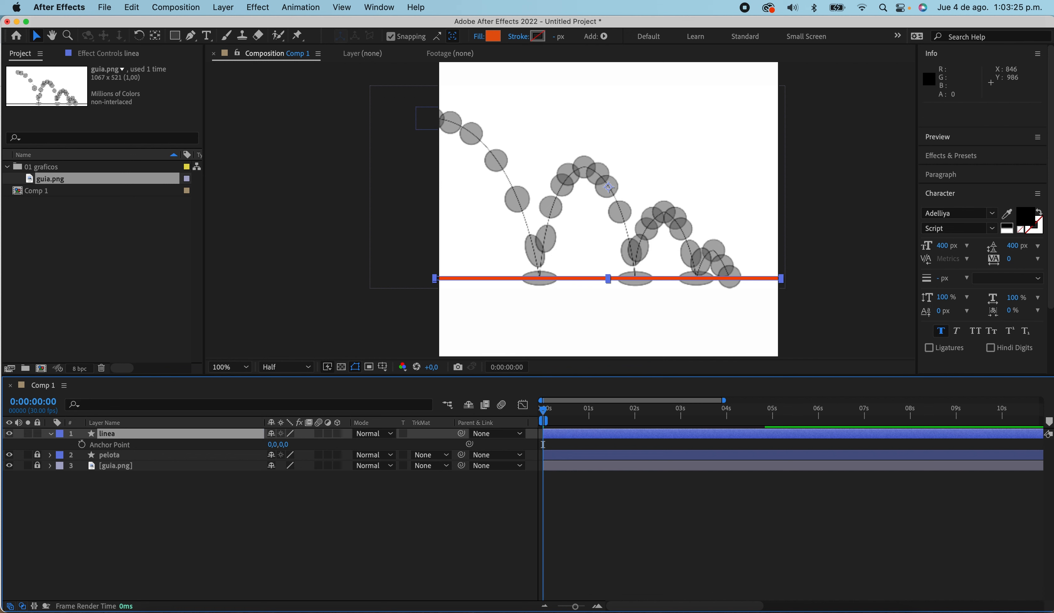
Move the linea layer below pelota in the layer stack, directly above the guide
{"action": "left_click", "coordinate": [112, 440]}
{"action": "left_click_drag", "start_coordinate": [114, 439], "coordinate": [100, 463]}
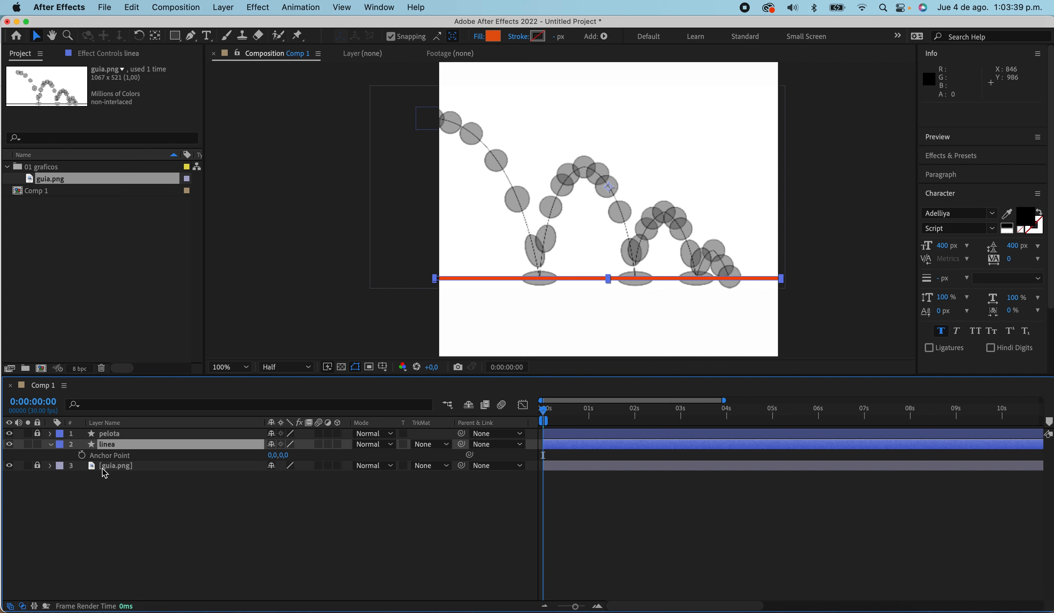
{"action": "left_click", "coordinate": [151, 499]}
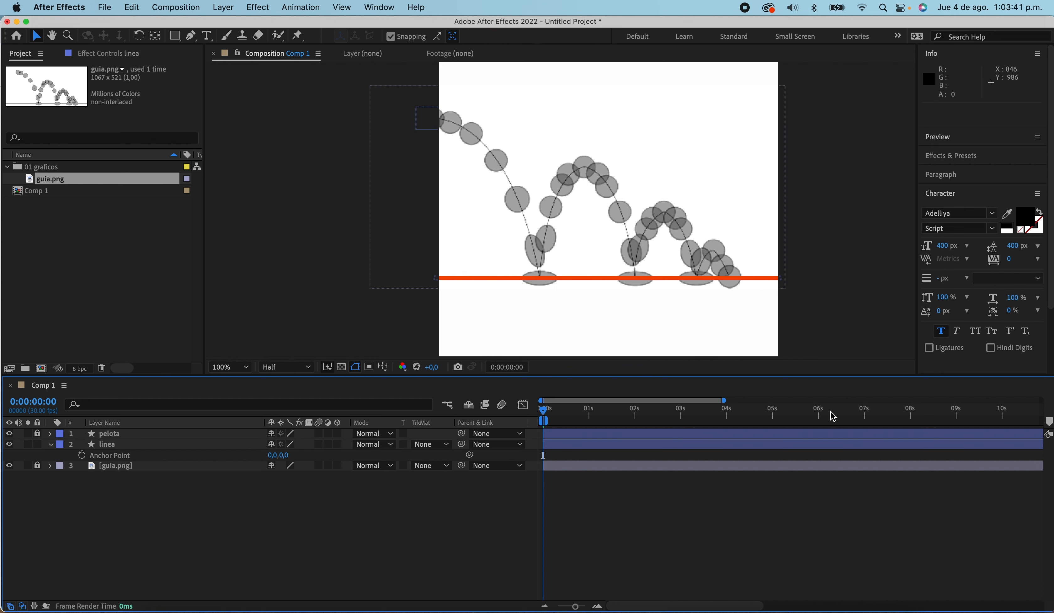
Hide the guia.png guide layer and preview the animation with the orange ground line
{"action": "left_click_drag", "start_coordinate": [559, 421], "coordinate": [526, 400]}
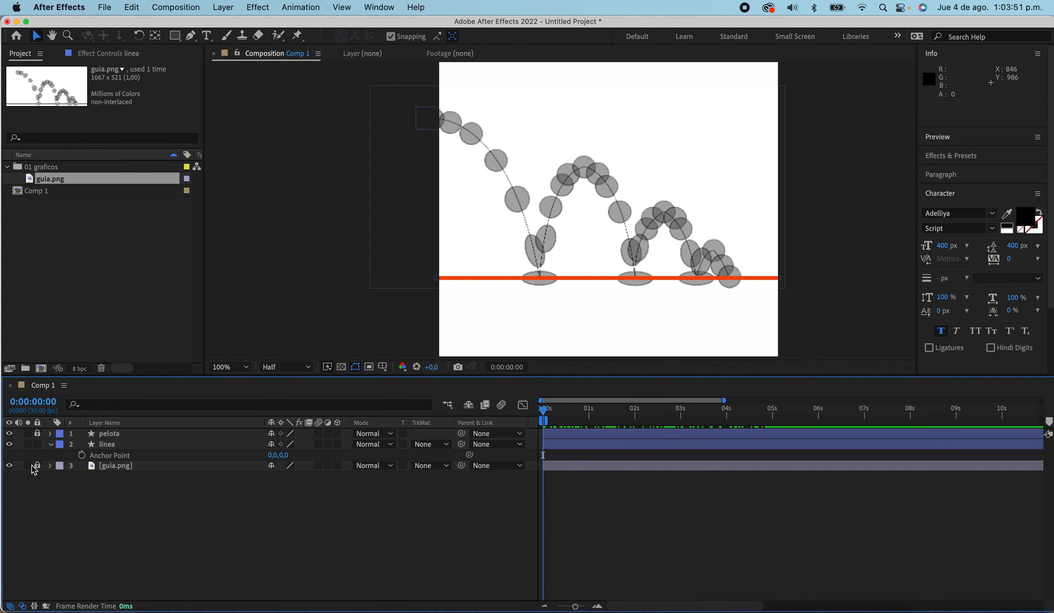
{"action": "left_click", "coordinate": [9, 465]}
{"action": "key", "text": "space"}
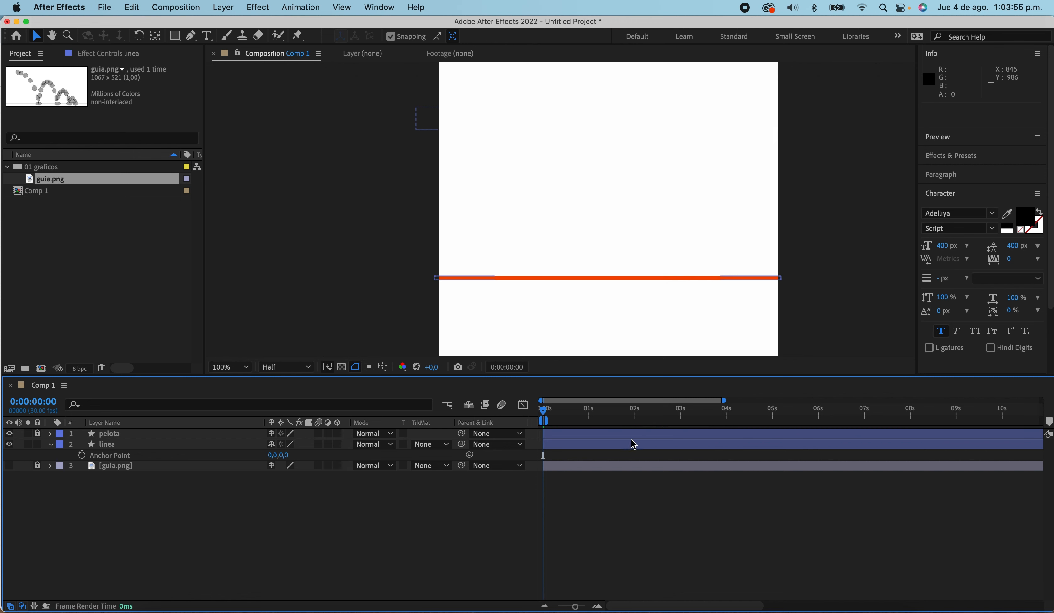
{"action": "left_click", "coordinate": [629, 339]}
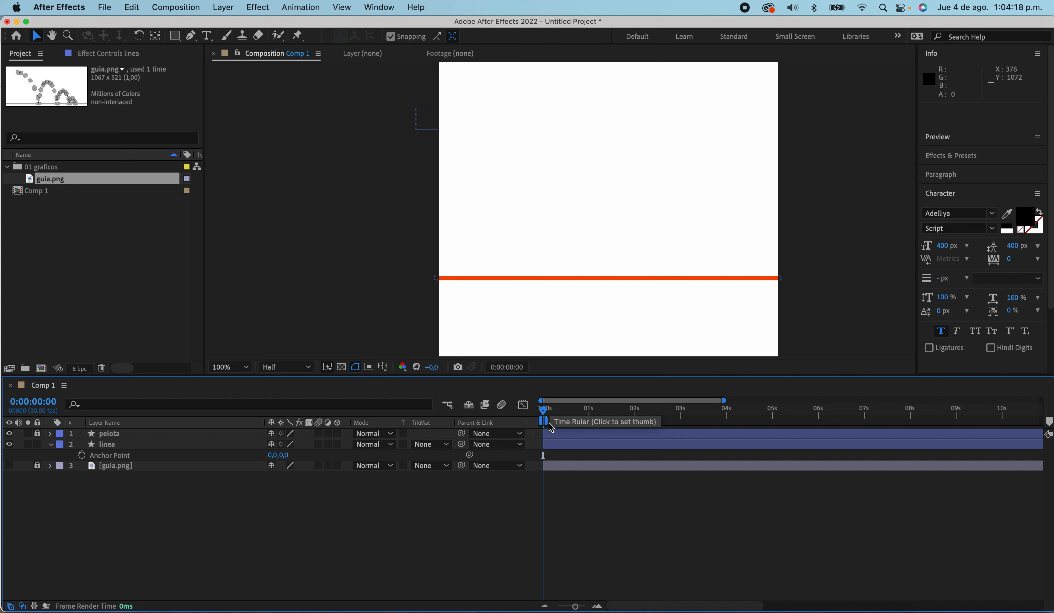
Extend the end of the work area past the three-second mark
{"action": "left_click", "coordinate": [591, 402]}
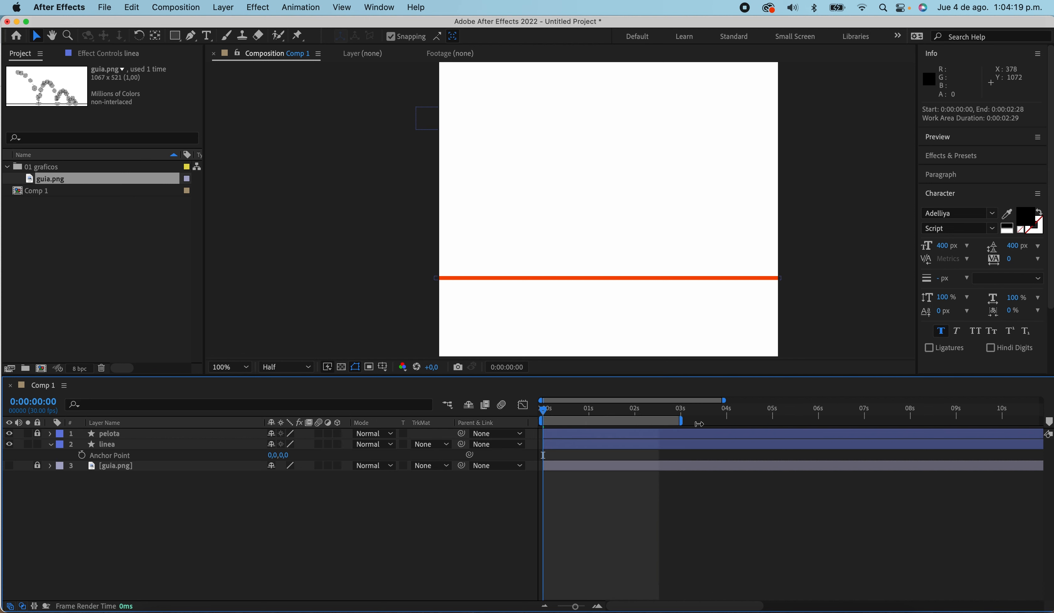